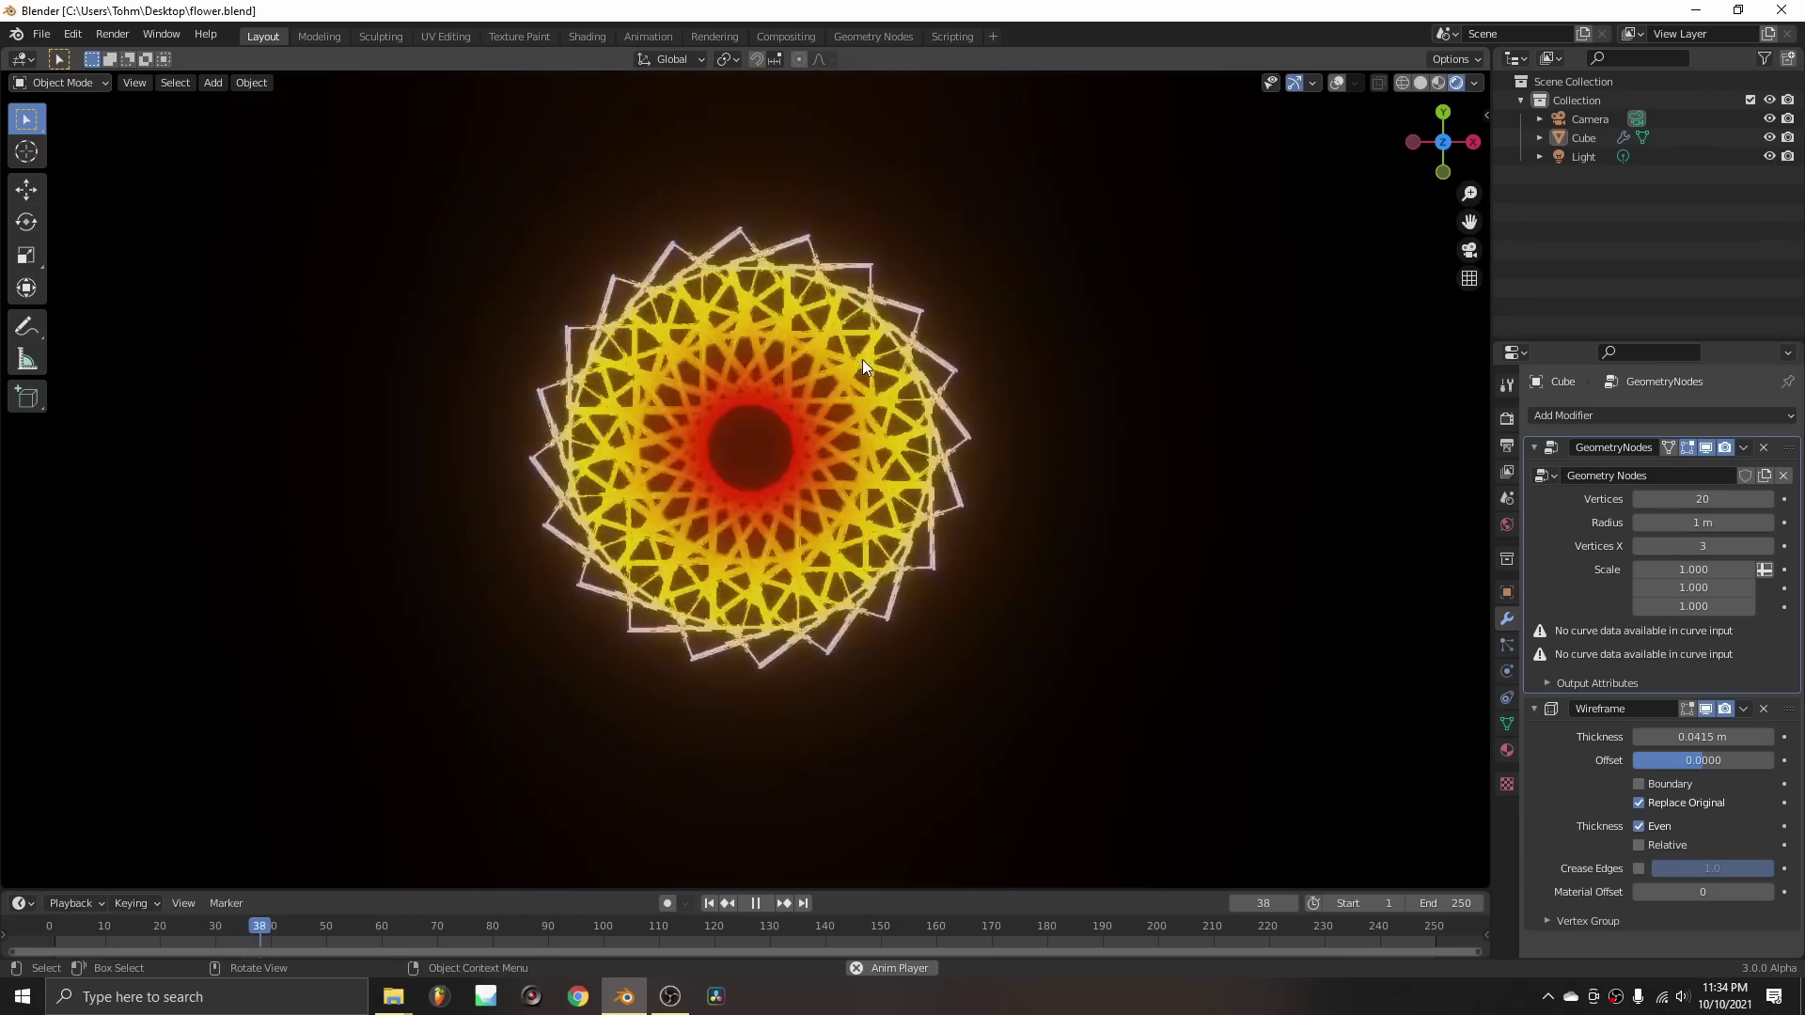
Try 30, then 20 vertices on the ring, then start retyping the count of 40 back to 20.
{"action": "left_click", "coordinate": [1698, 499]}
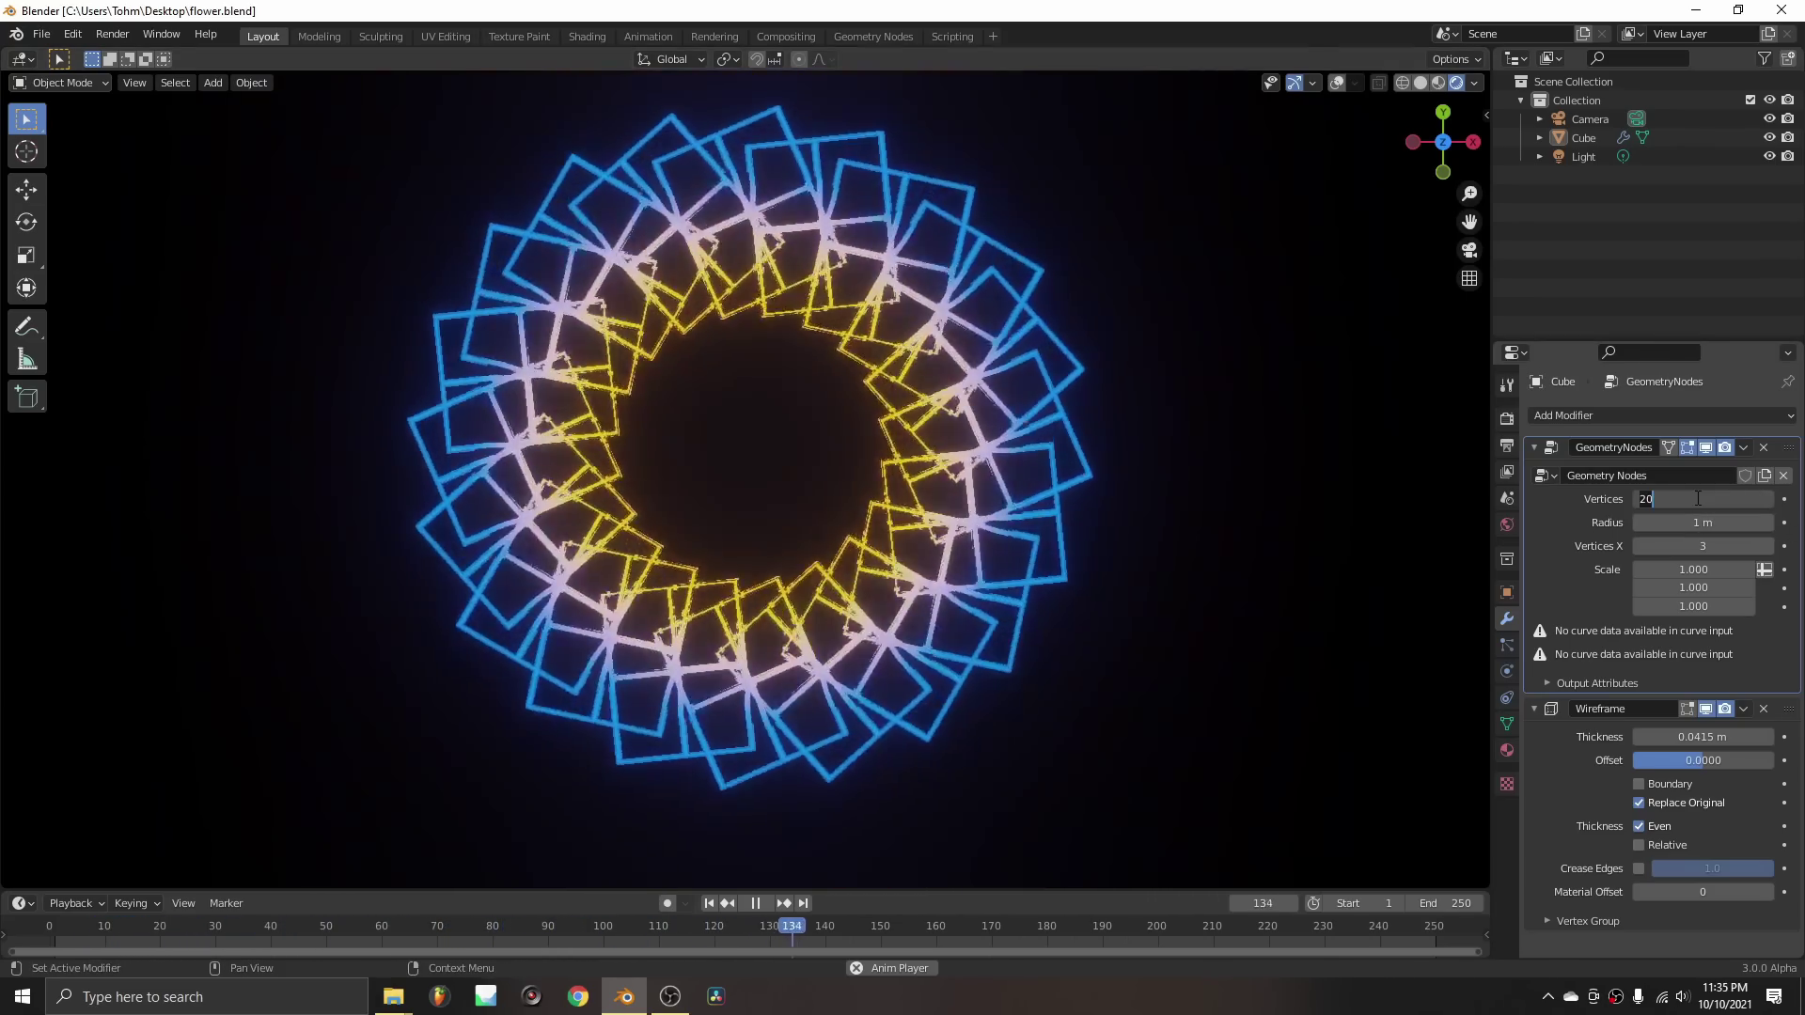
{"action": "type", "text": "30"}
{"action": "key", "text": "Return"}
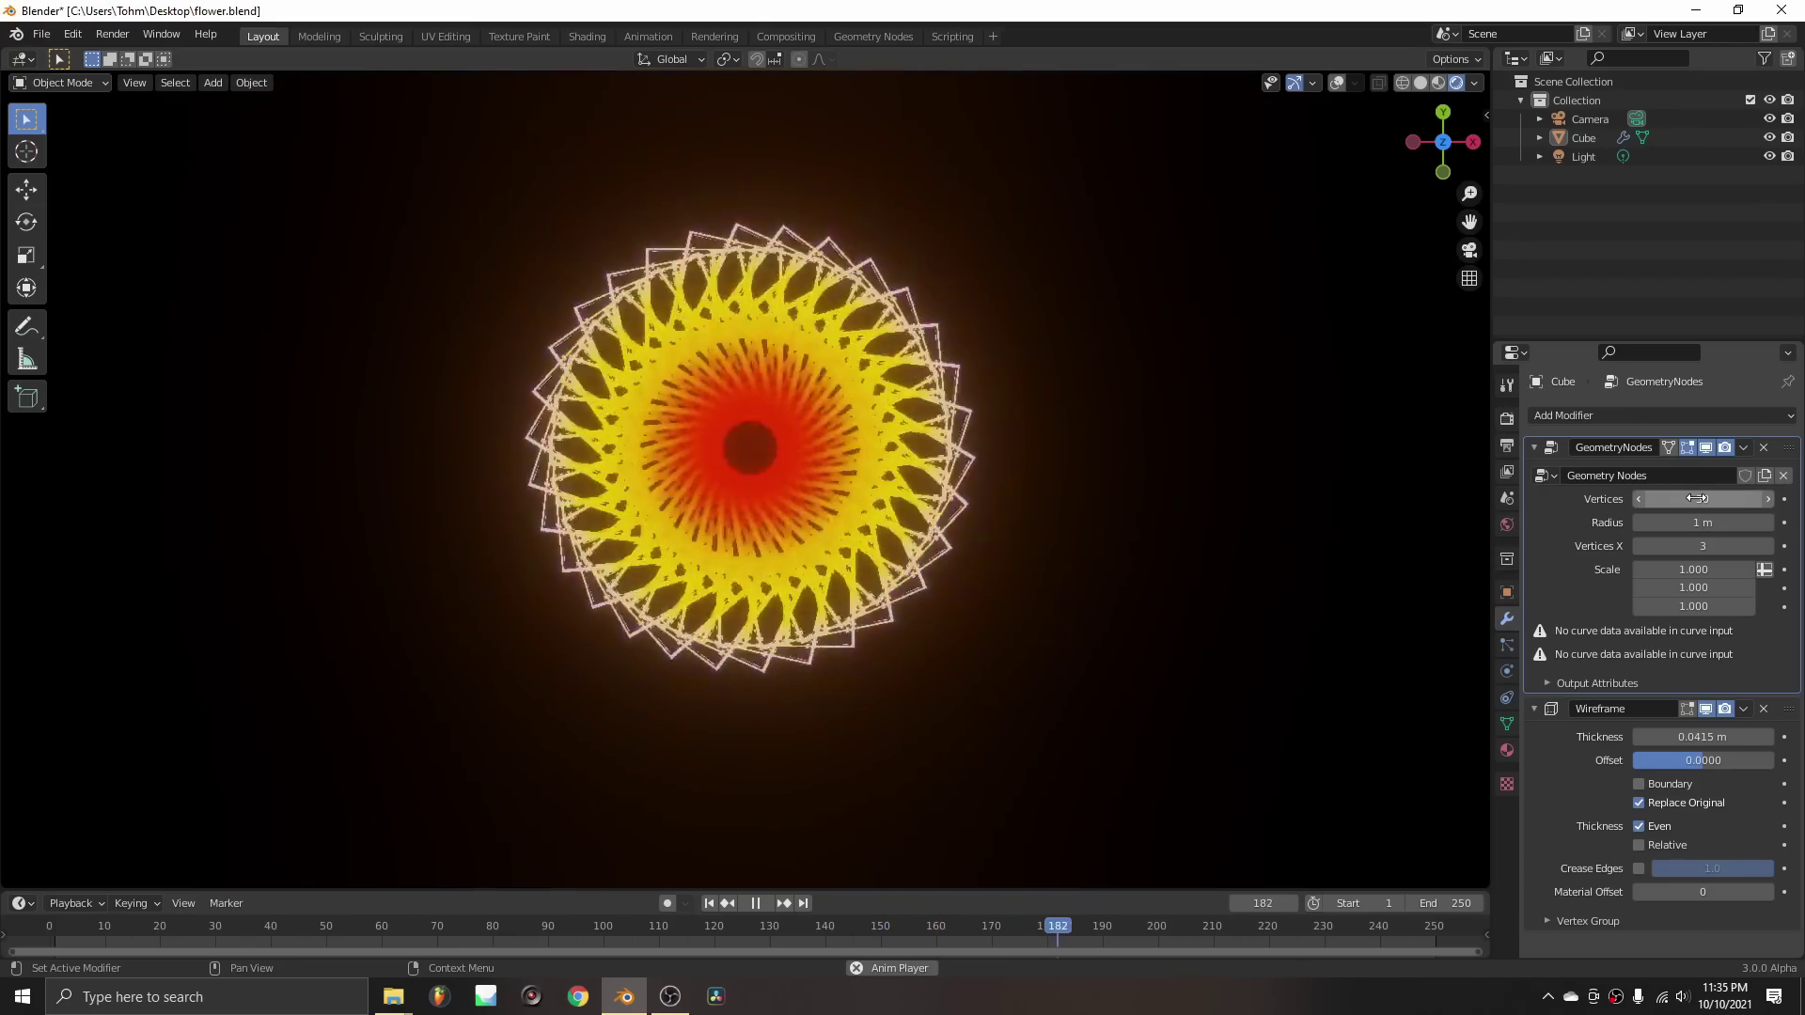
{"action": "left_click", "coordinate": [1697, 498]}
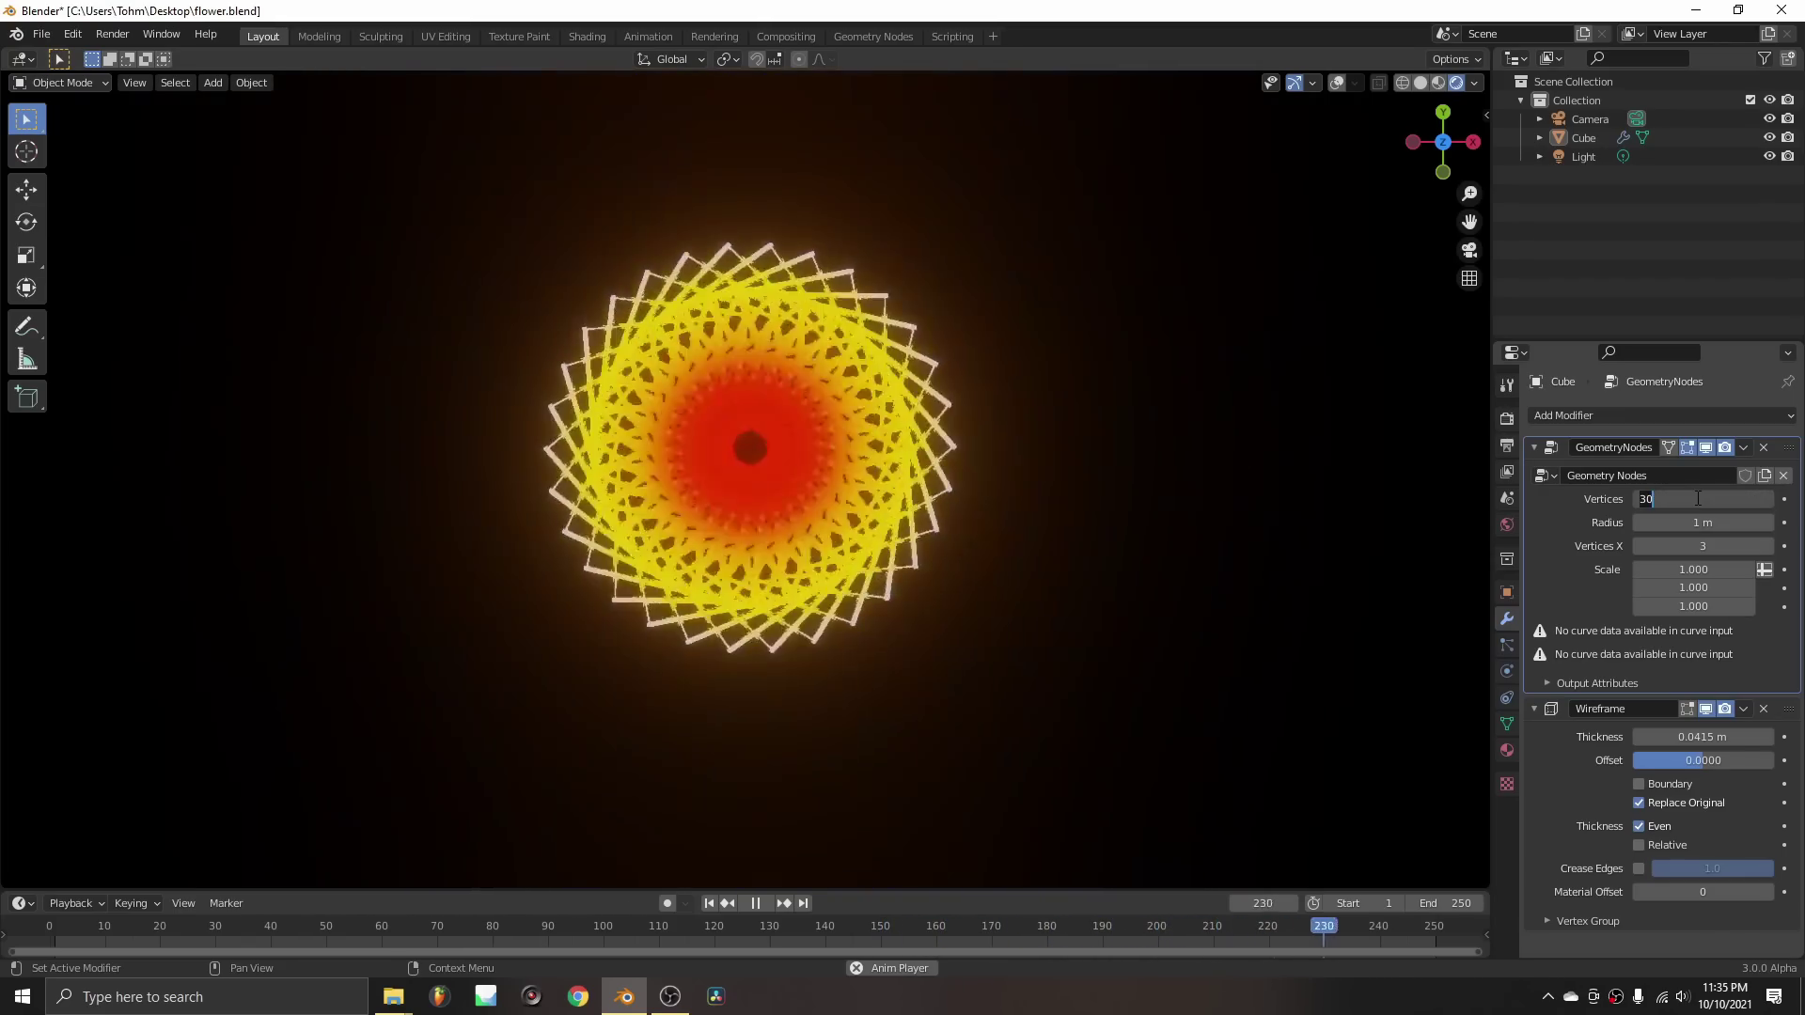
{"action": "type", "text": "20"}
{"action": "key", "text": "Return"}
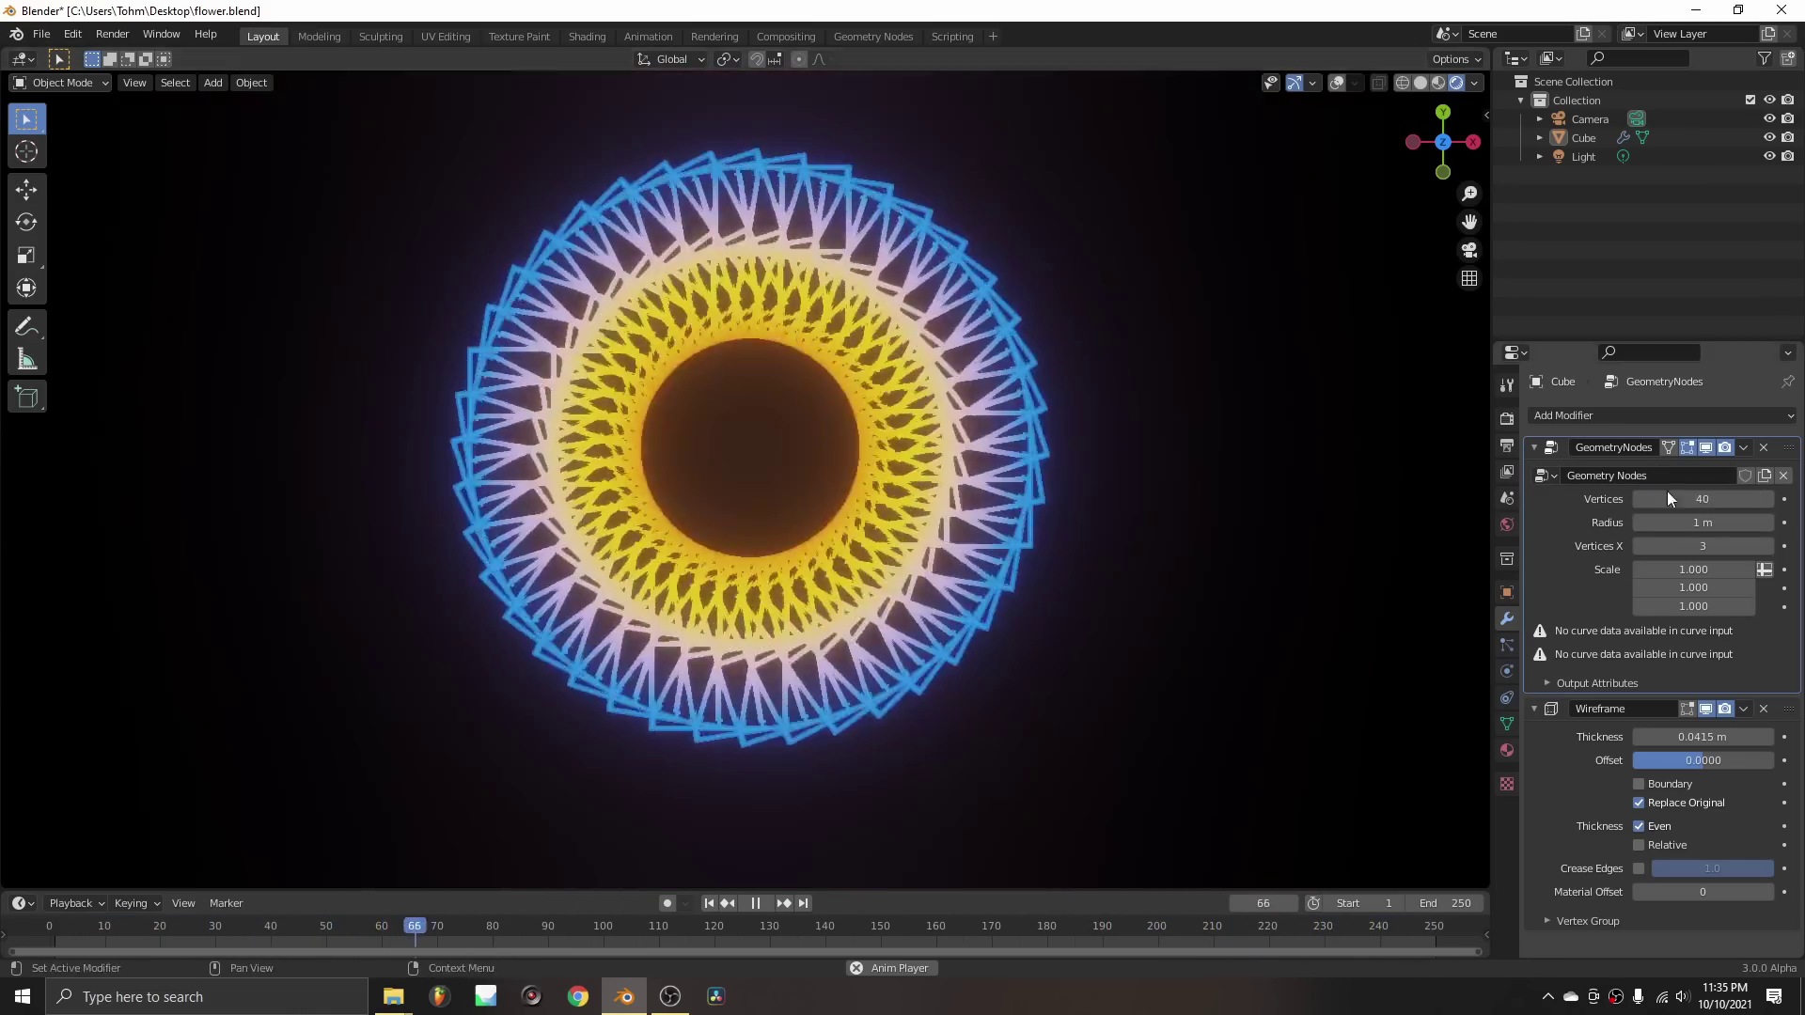
{"action": "left_click", "coordinate": [1700, 499]}
{"action": "type", "text": "2"}
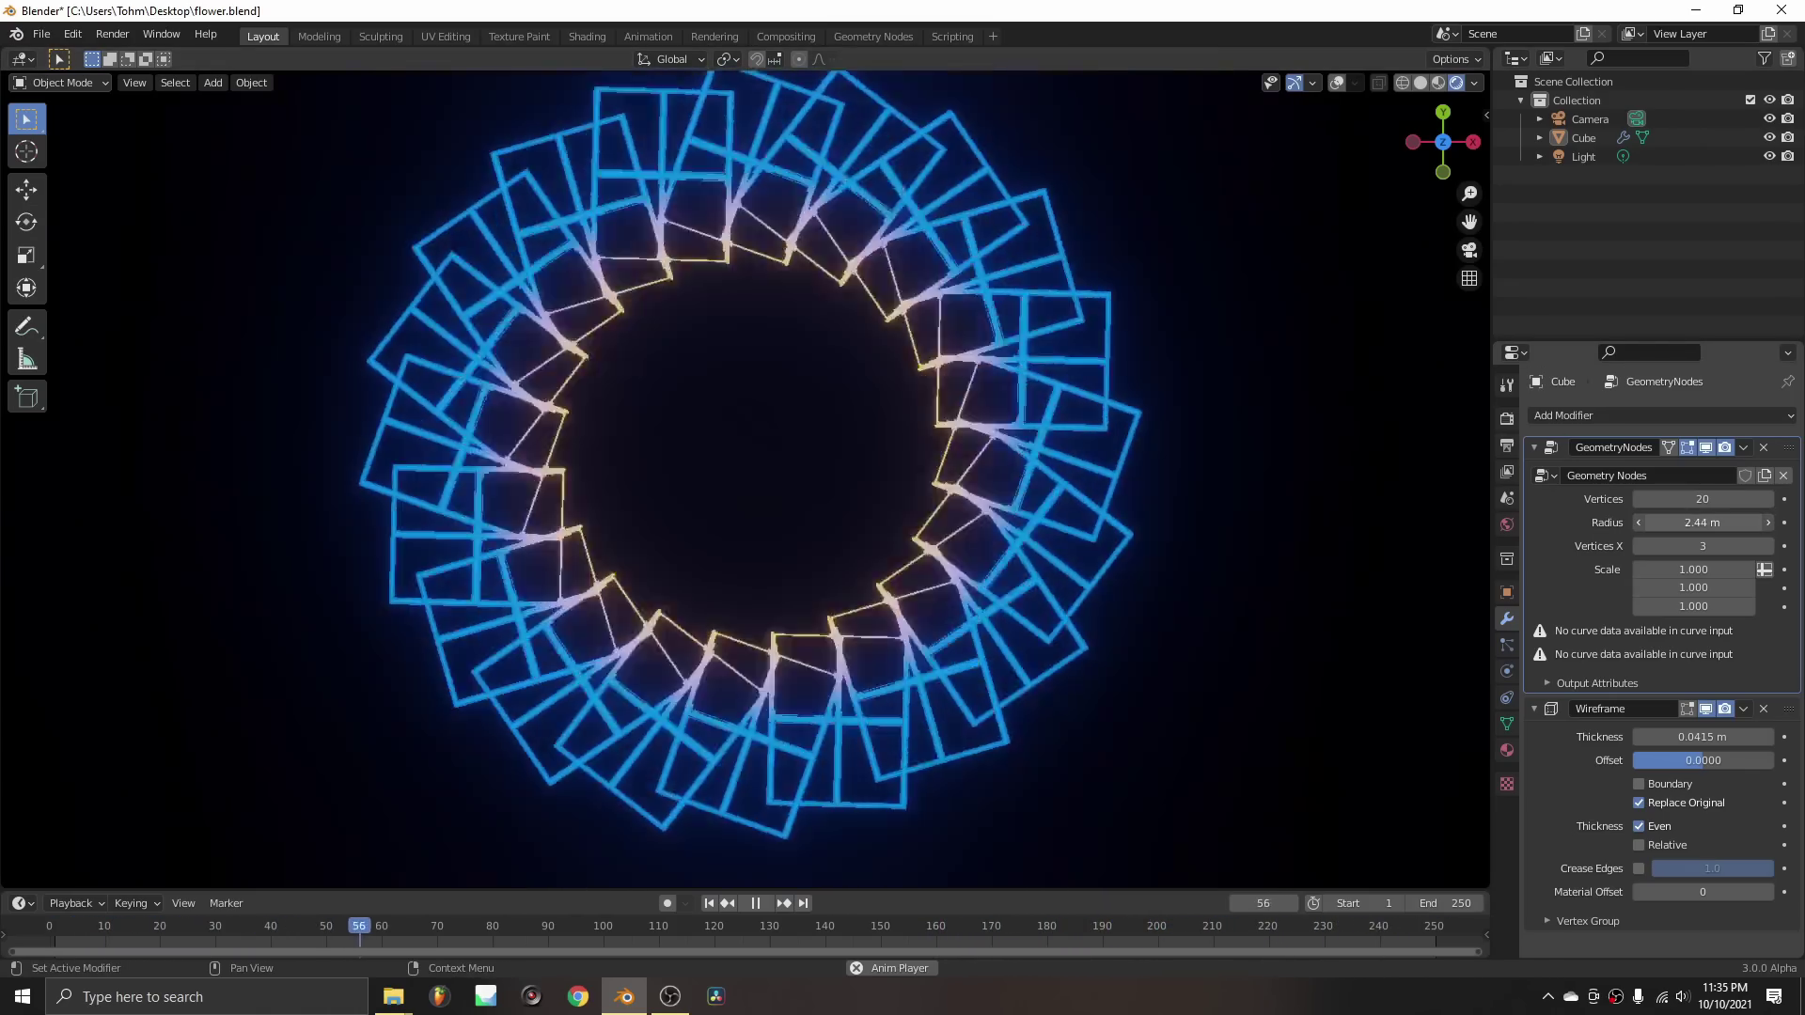
Set the ring radius to 1 m and bump Vertices X up, then back to 3.
{"action": "left_click_drag", "start_coordinate": [1702, 522], "coordinate": [1734, 523]}
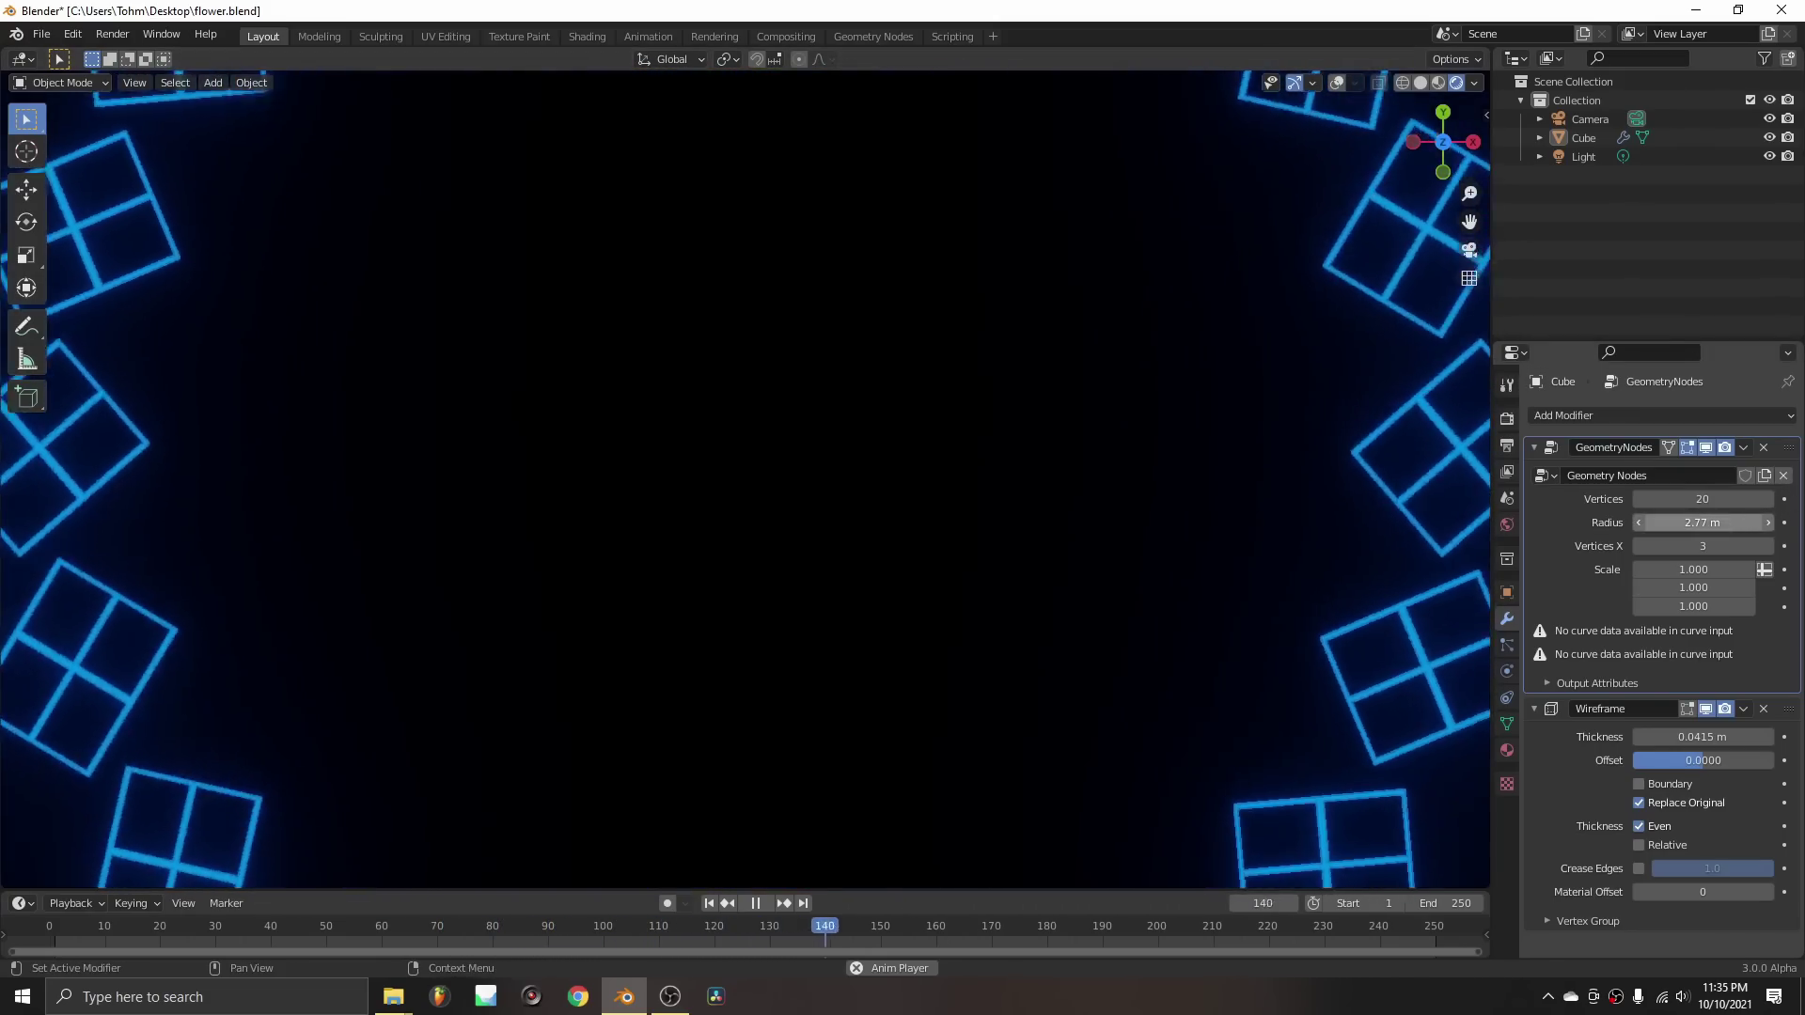
{"action": "left_click_drag", "start_coordinate": [1703, 522], "coordinate": [1645, 522]}
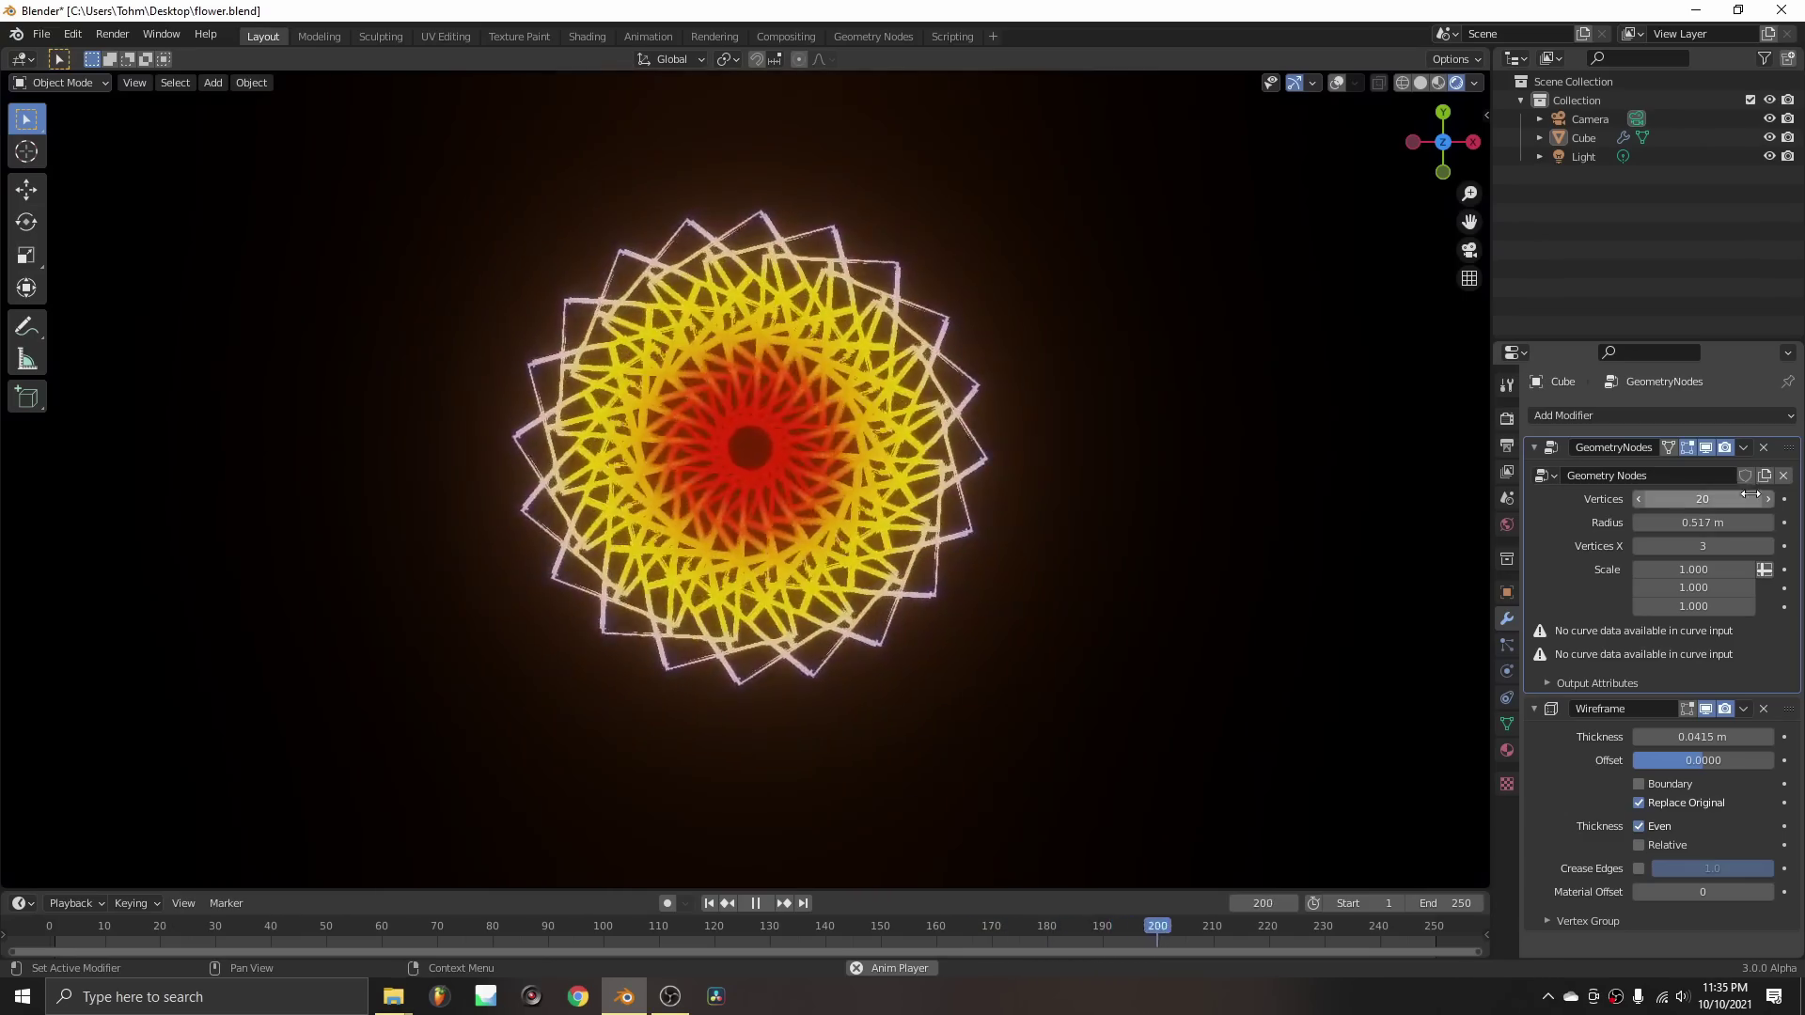
{"action": "double_click", "coordinate": [1712, 523]}
{"action": "type", "text": "1"}
{"action": "key", "text": "Return"}
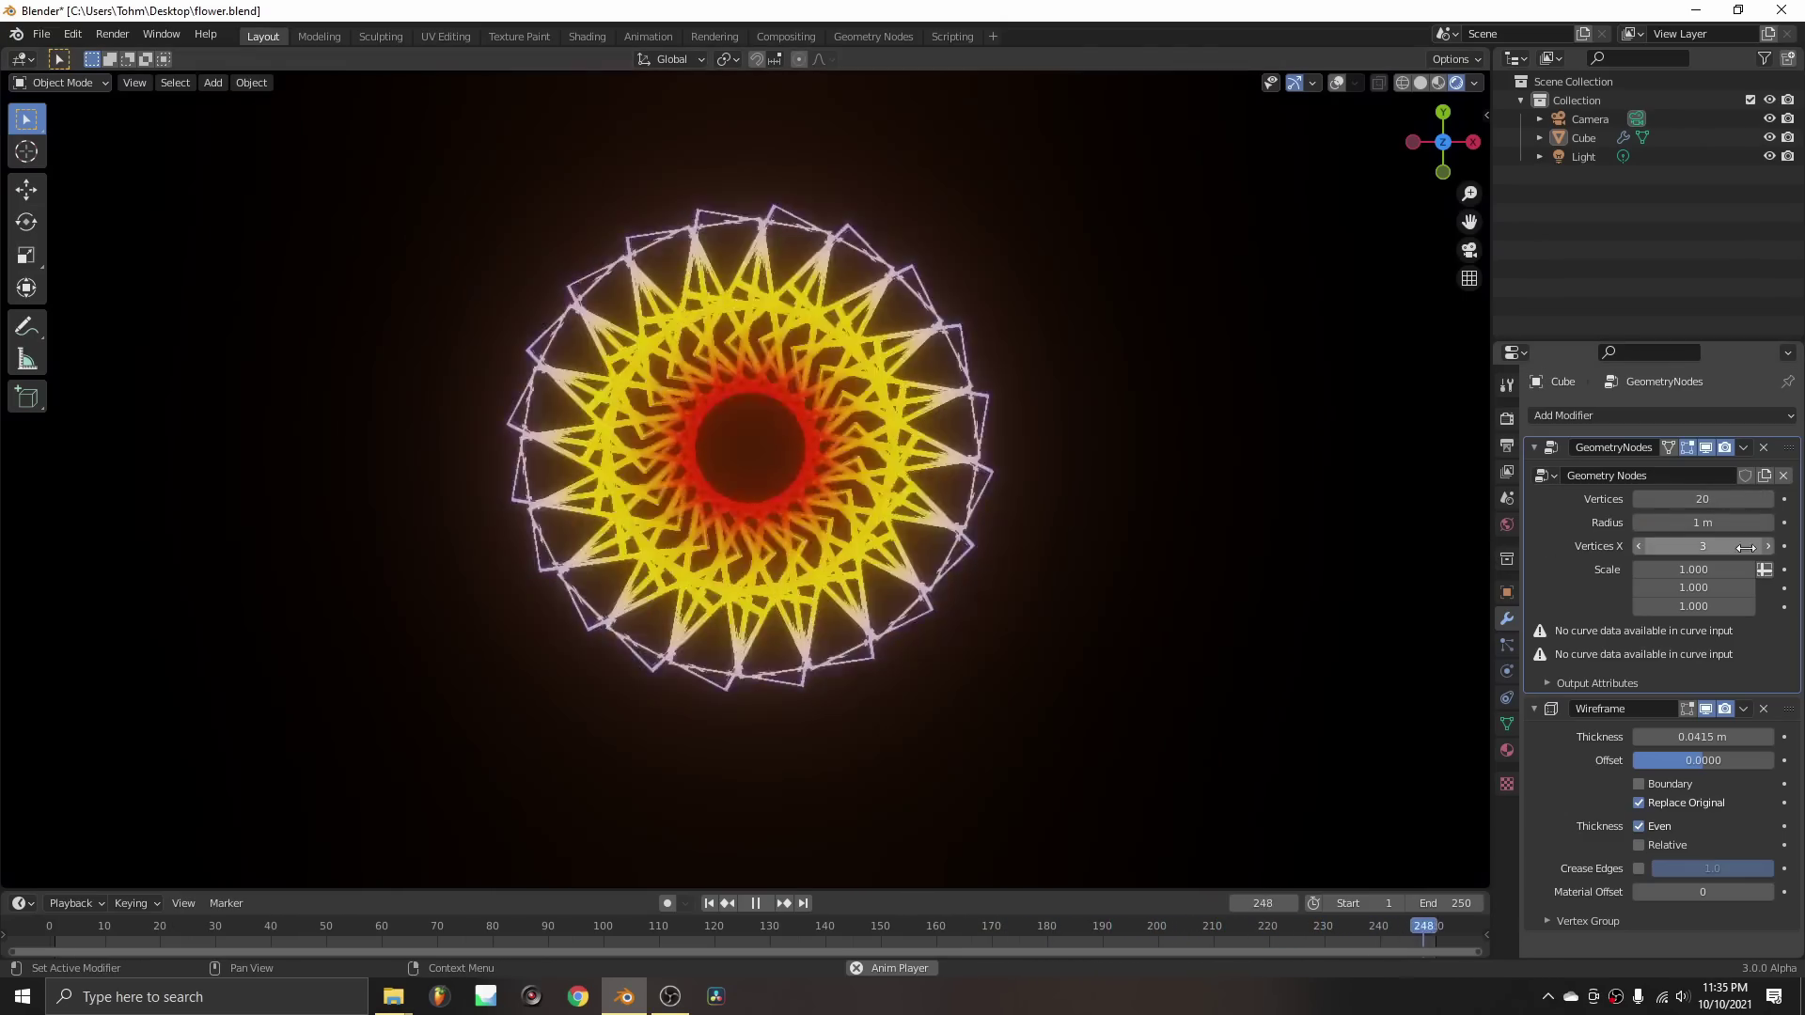
{"action": "left_click", "coordinate": [1770, 553]}
{"action": "left_click", "coordinate": [1770, 553]}
{"action": "left_click", "coordinate": [1770, 553]}
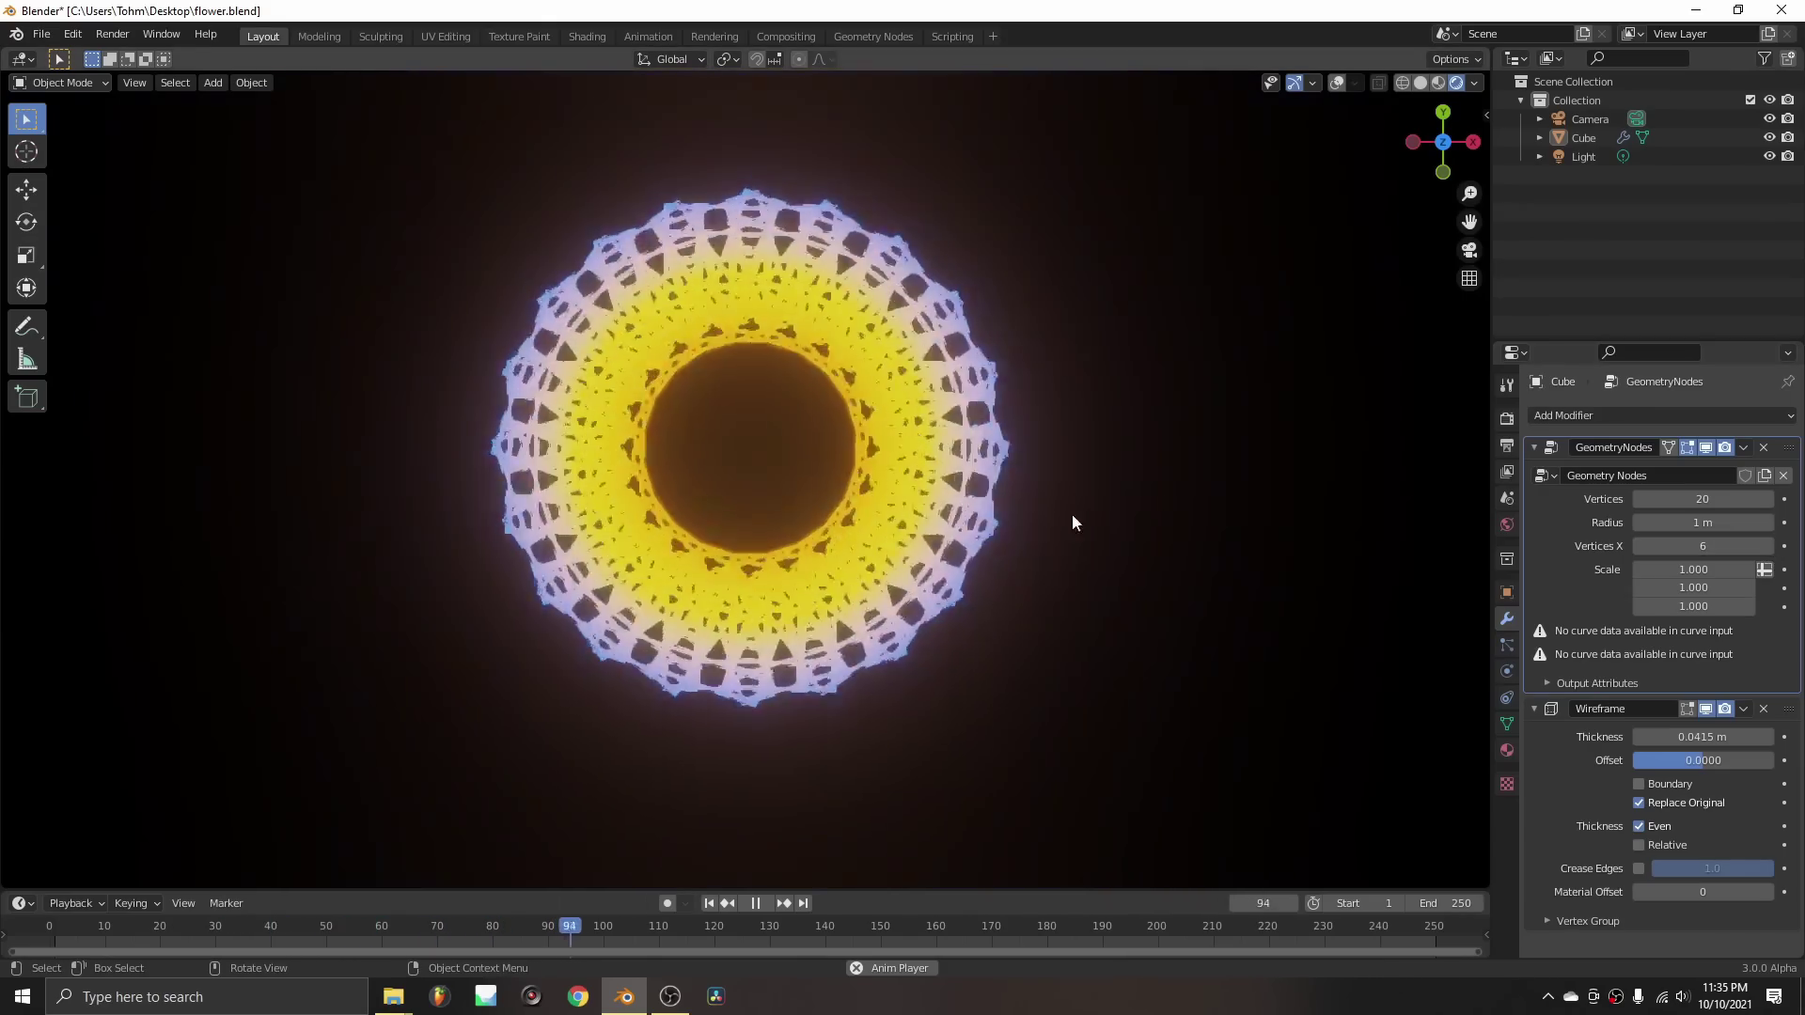
{"action": "left_click", "coordinate": [1640, 549]}
{"action": "left_click", "coordinate": [1640, 549]}
{"action": "left_click", "coordinate": [1639, 549]}
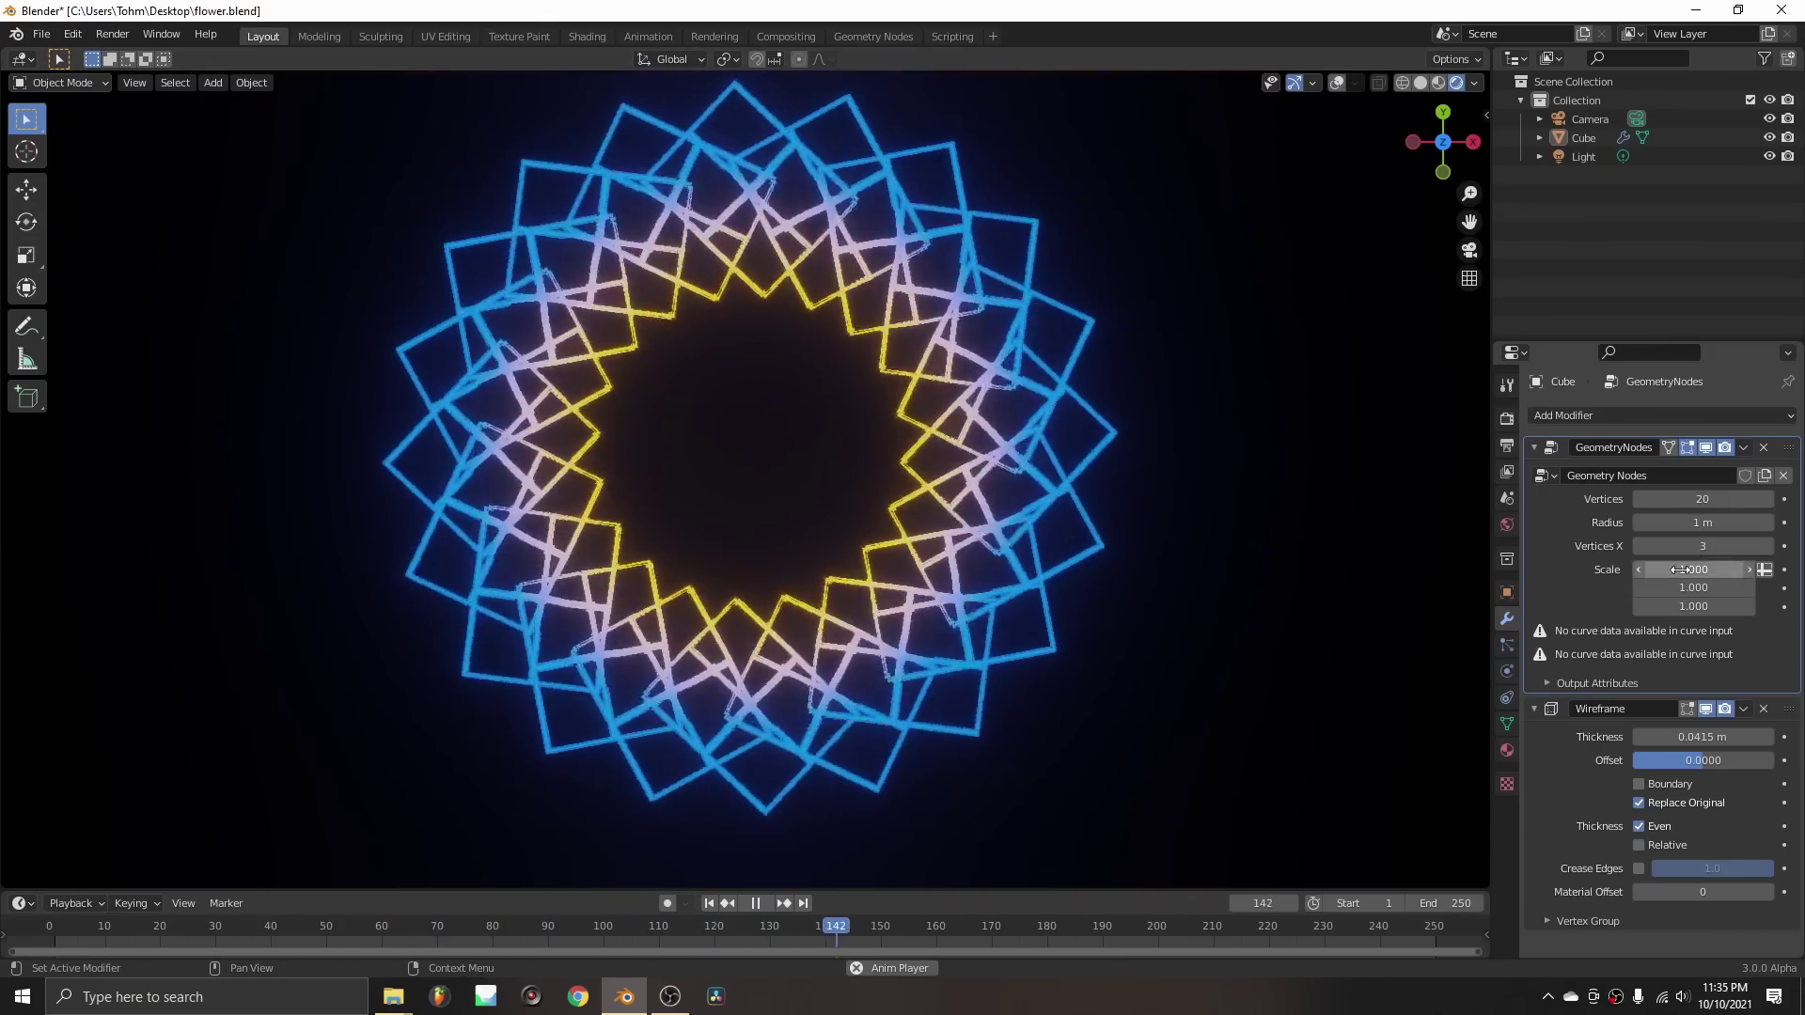
Stretch the flower's X scale to 1.960, stop playback, and start a new General file.
{"action": "left_click_drag", "start_coordinate": [1682, 570], "coordinate": [1785, 569]}
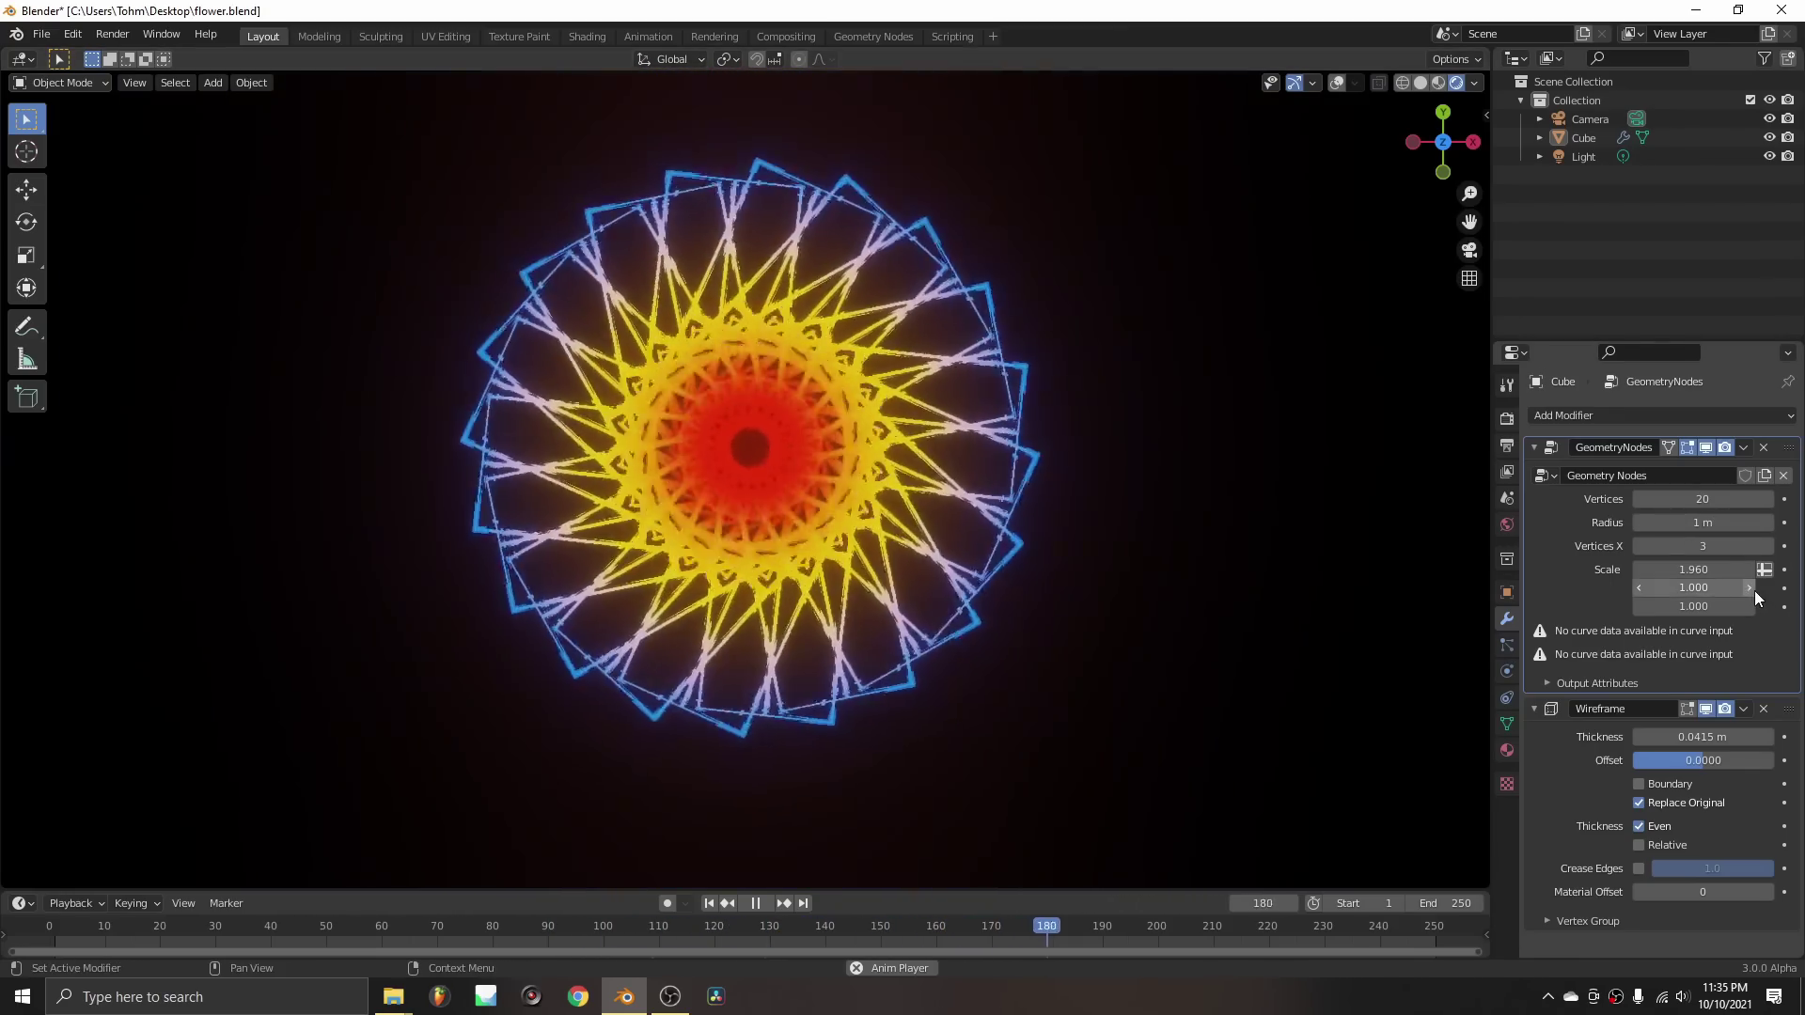
{"action": "key", "text": "space"}
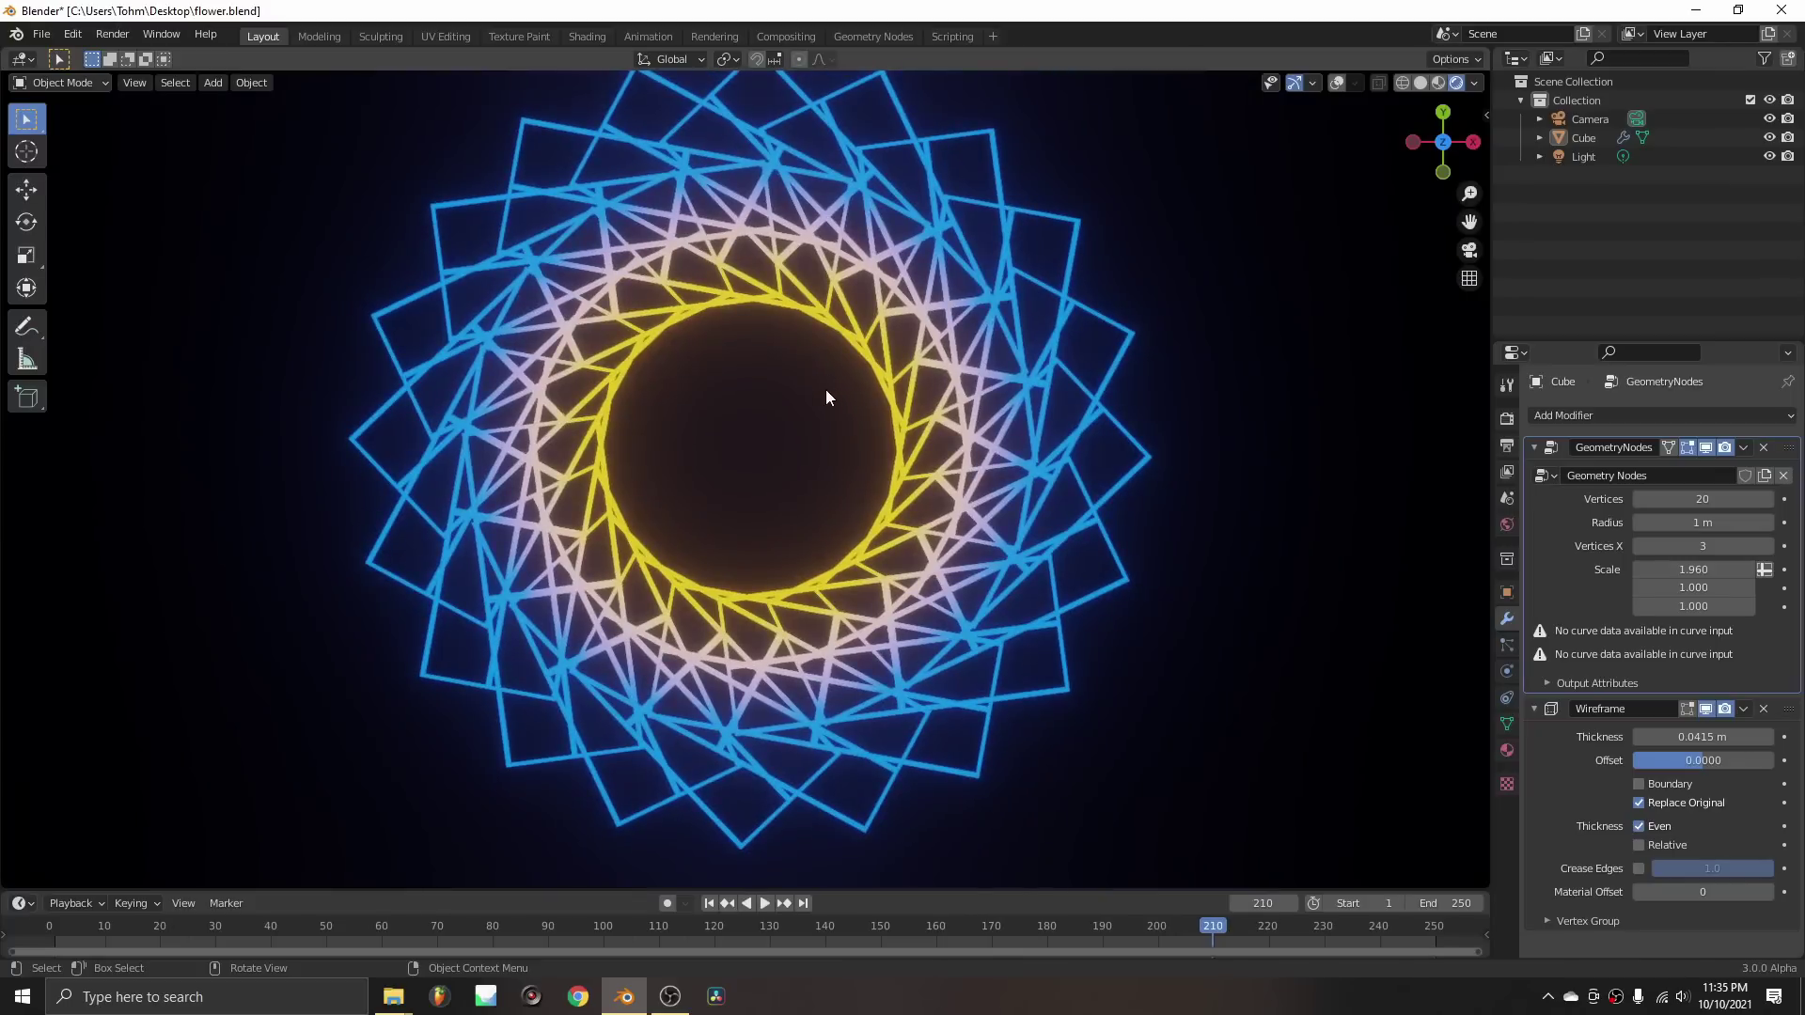
{"action": "left_click", "coordinate": [769, 374]}
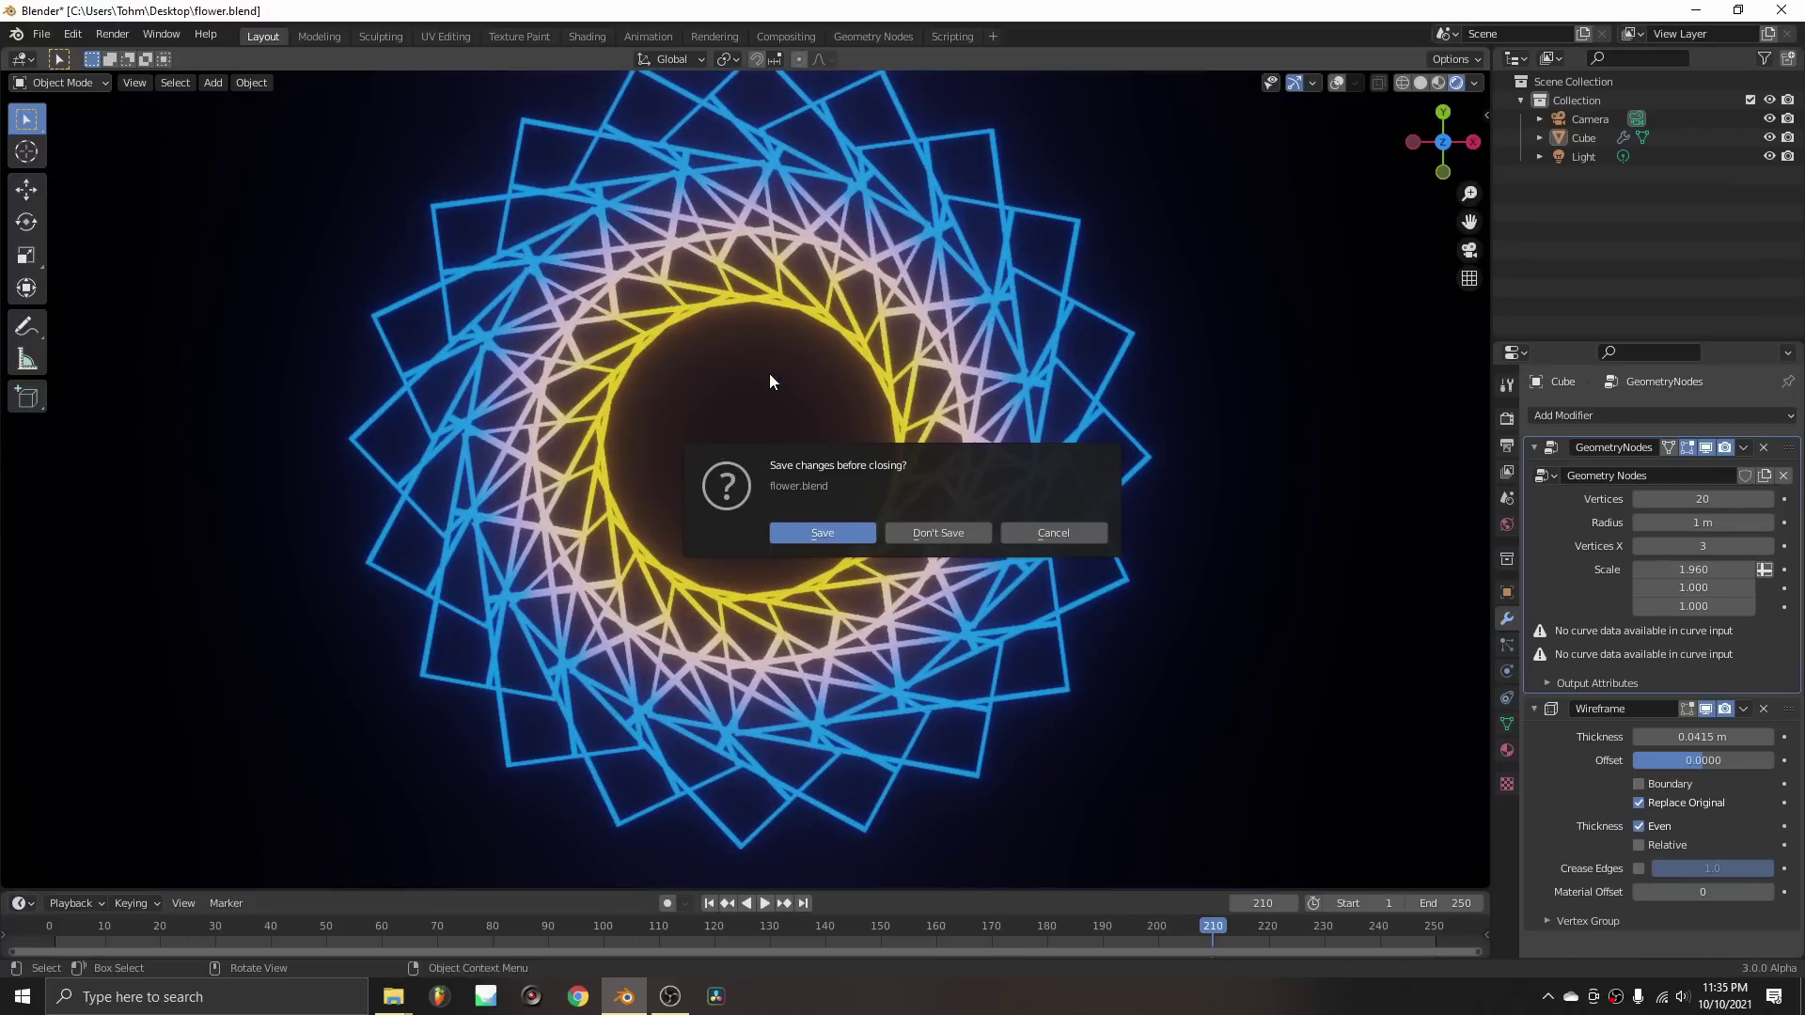
Discard flower.blend's changes, make the window fullscreen, and pan the default cube scene into view.
{"action": "left_click", "coordinate": [955, 523]}
{"action": "left_click", "coordinate": [696, 352]}
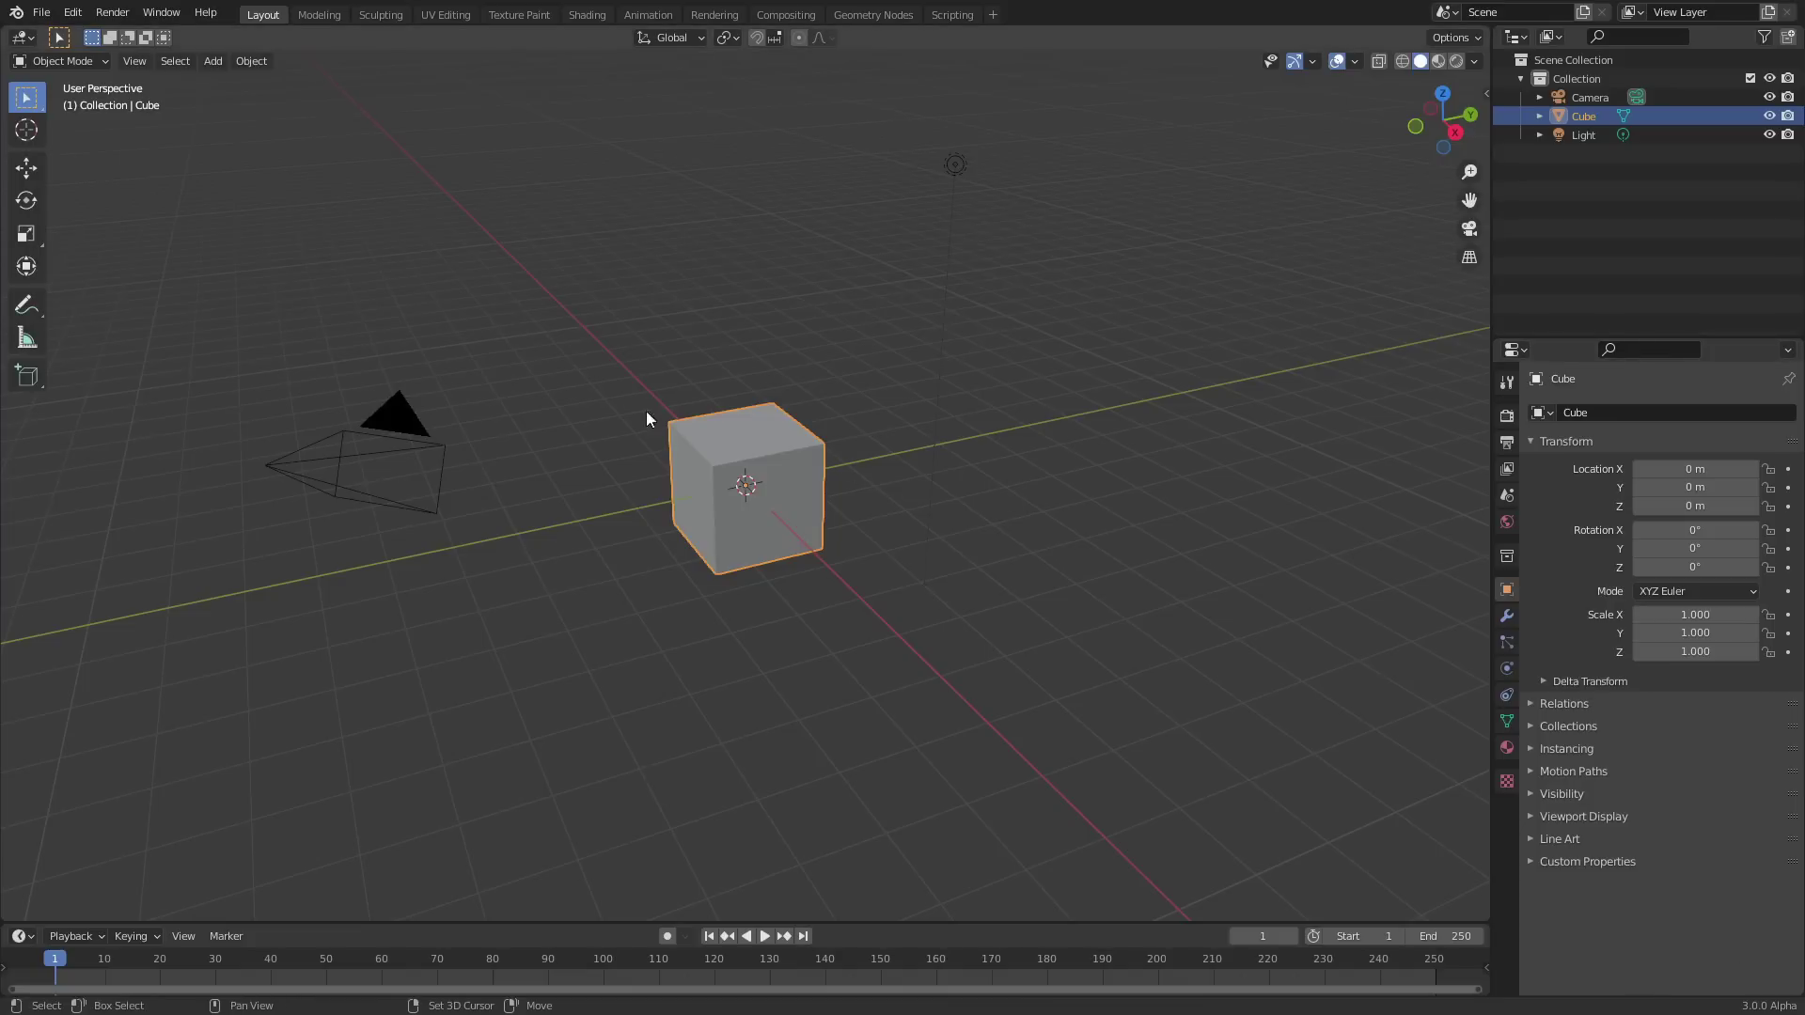
{"action": "middle_click_drag", "start_coordinate": [647, 412], "coordinate": [882, 218], "text": "shift"}
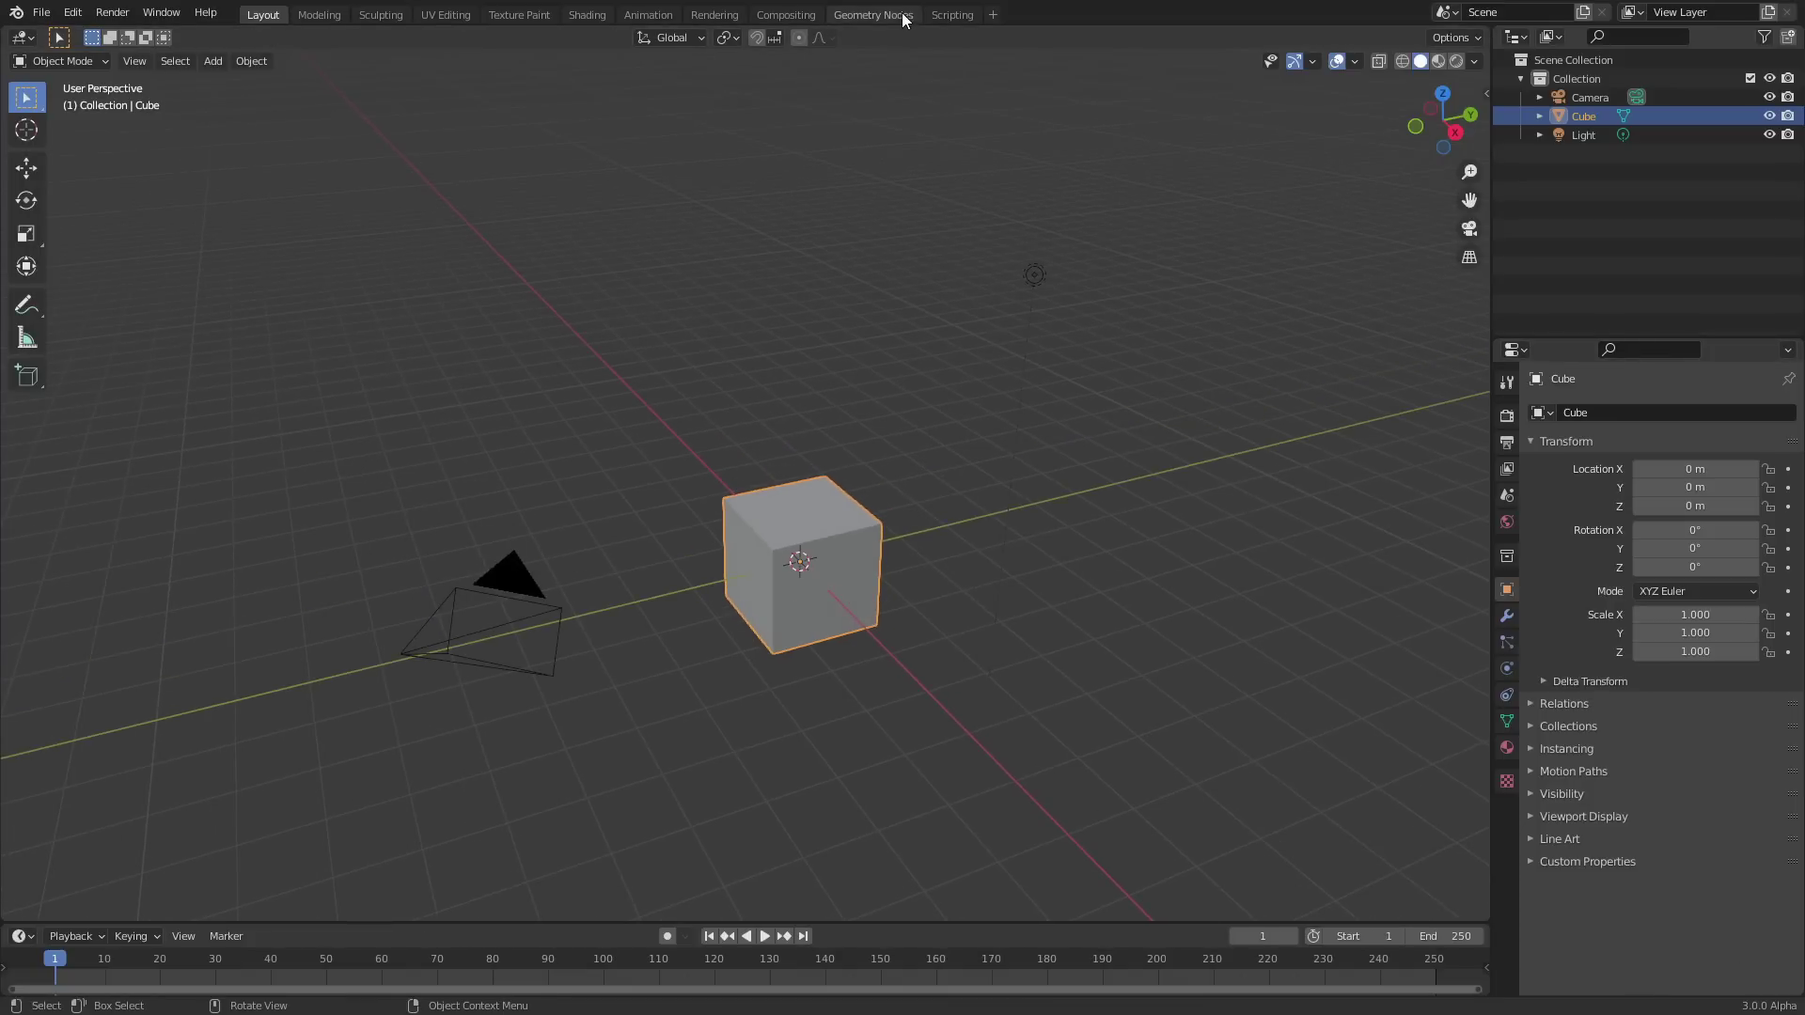
Give the cube a new geometry node tree in the Geometry Nodes workspace and delete its Group Input node.
{"action": "left_click", "coordinate": [873, 15]}
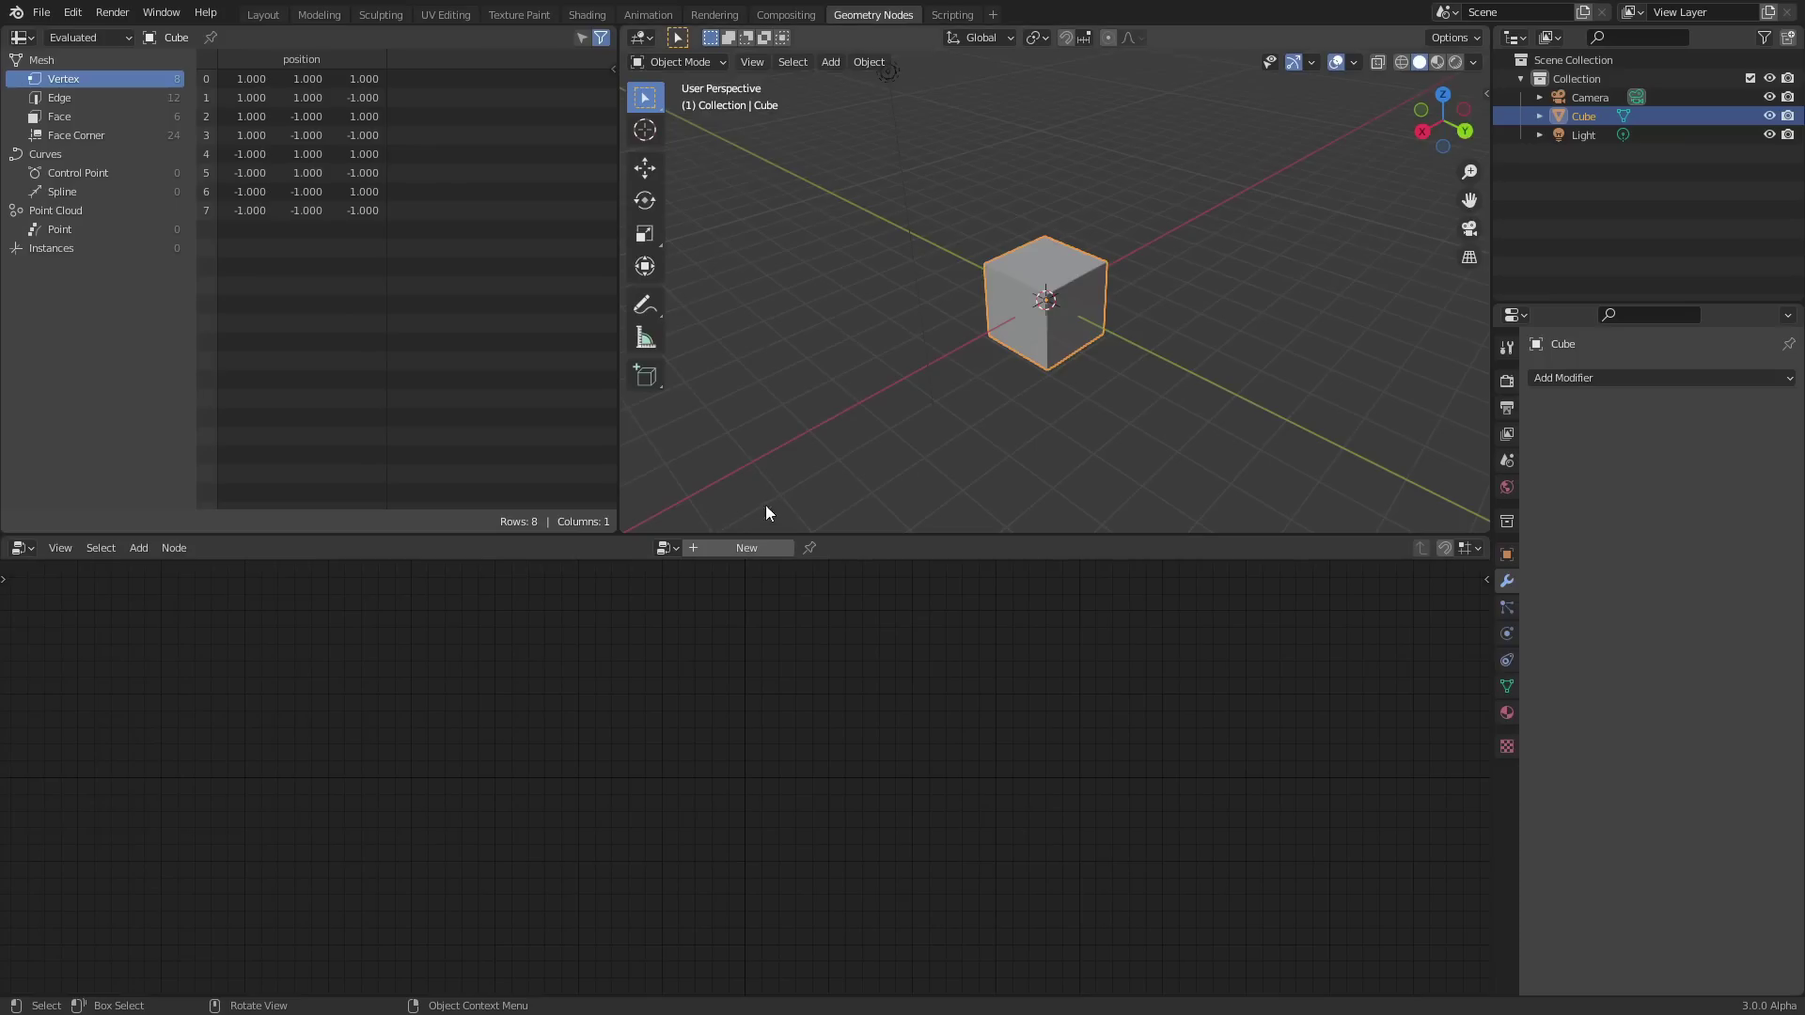
{"action": "left_click", "coordinate": [752, 547]}
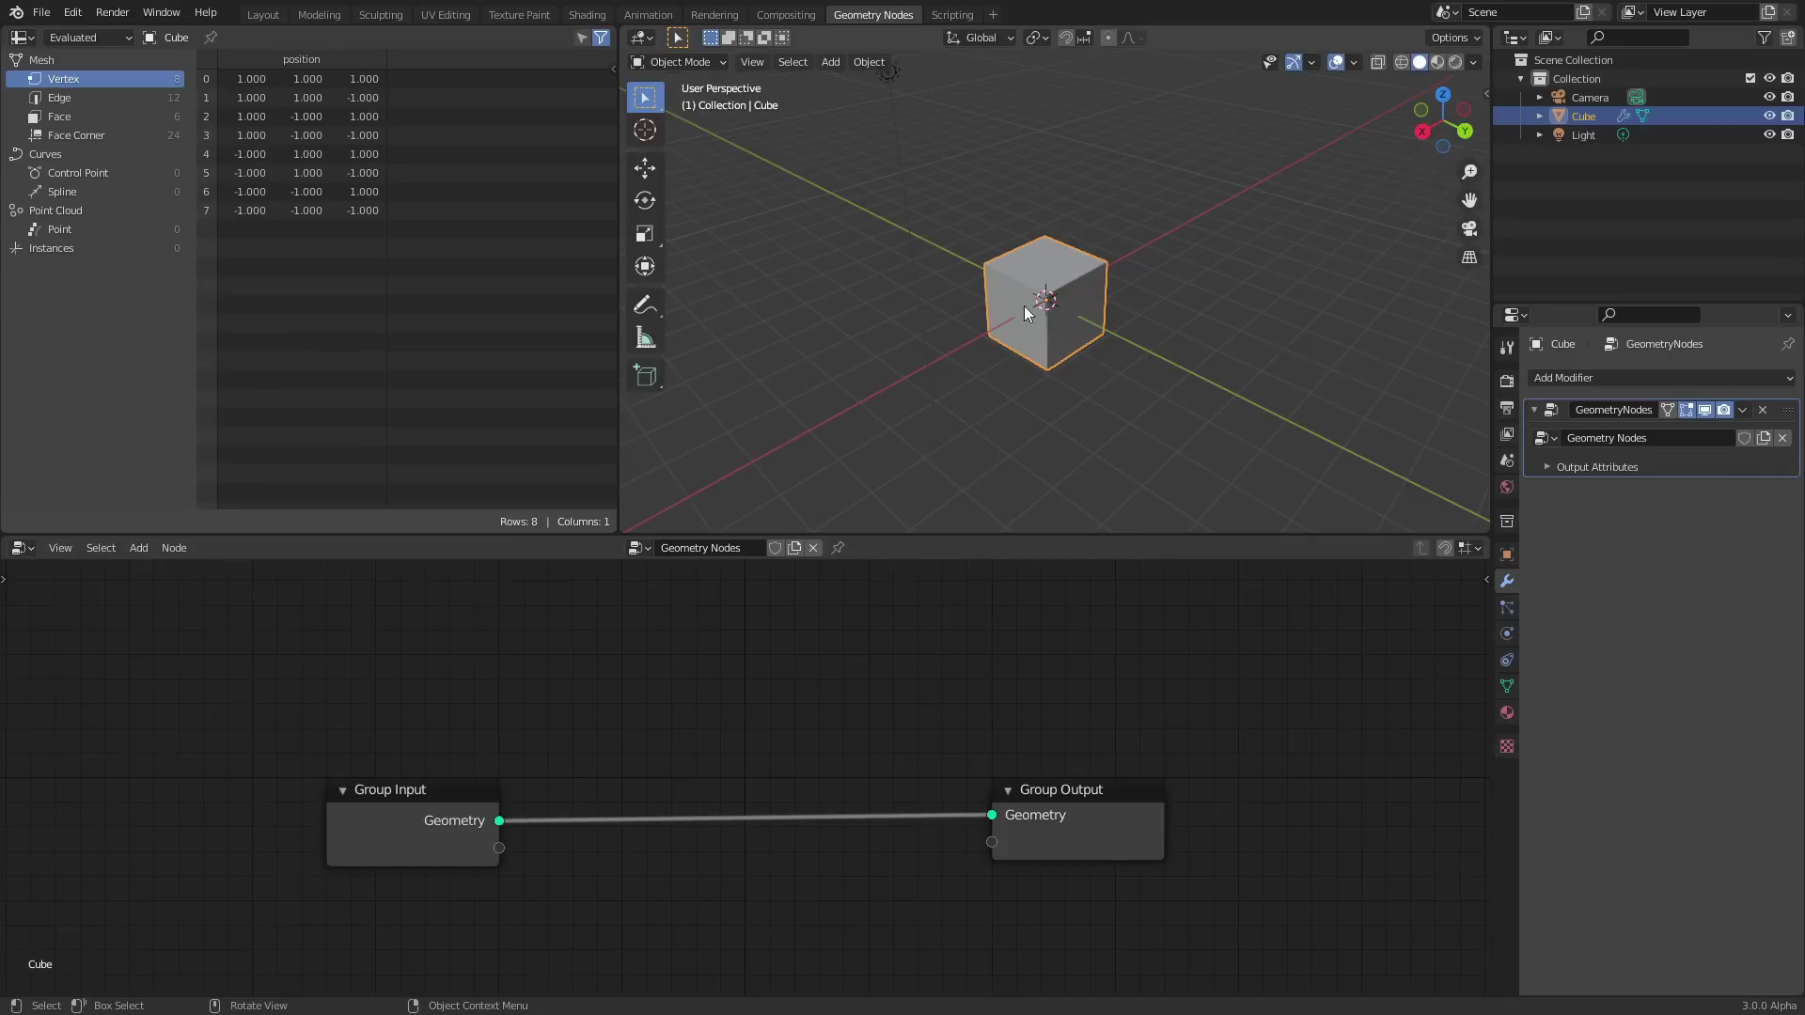
{"action": "key", "text": "x"}
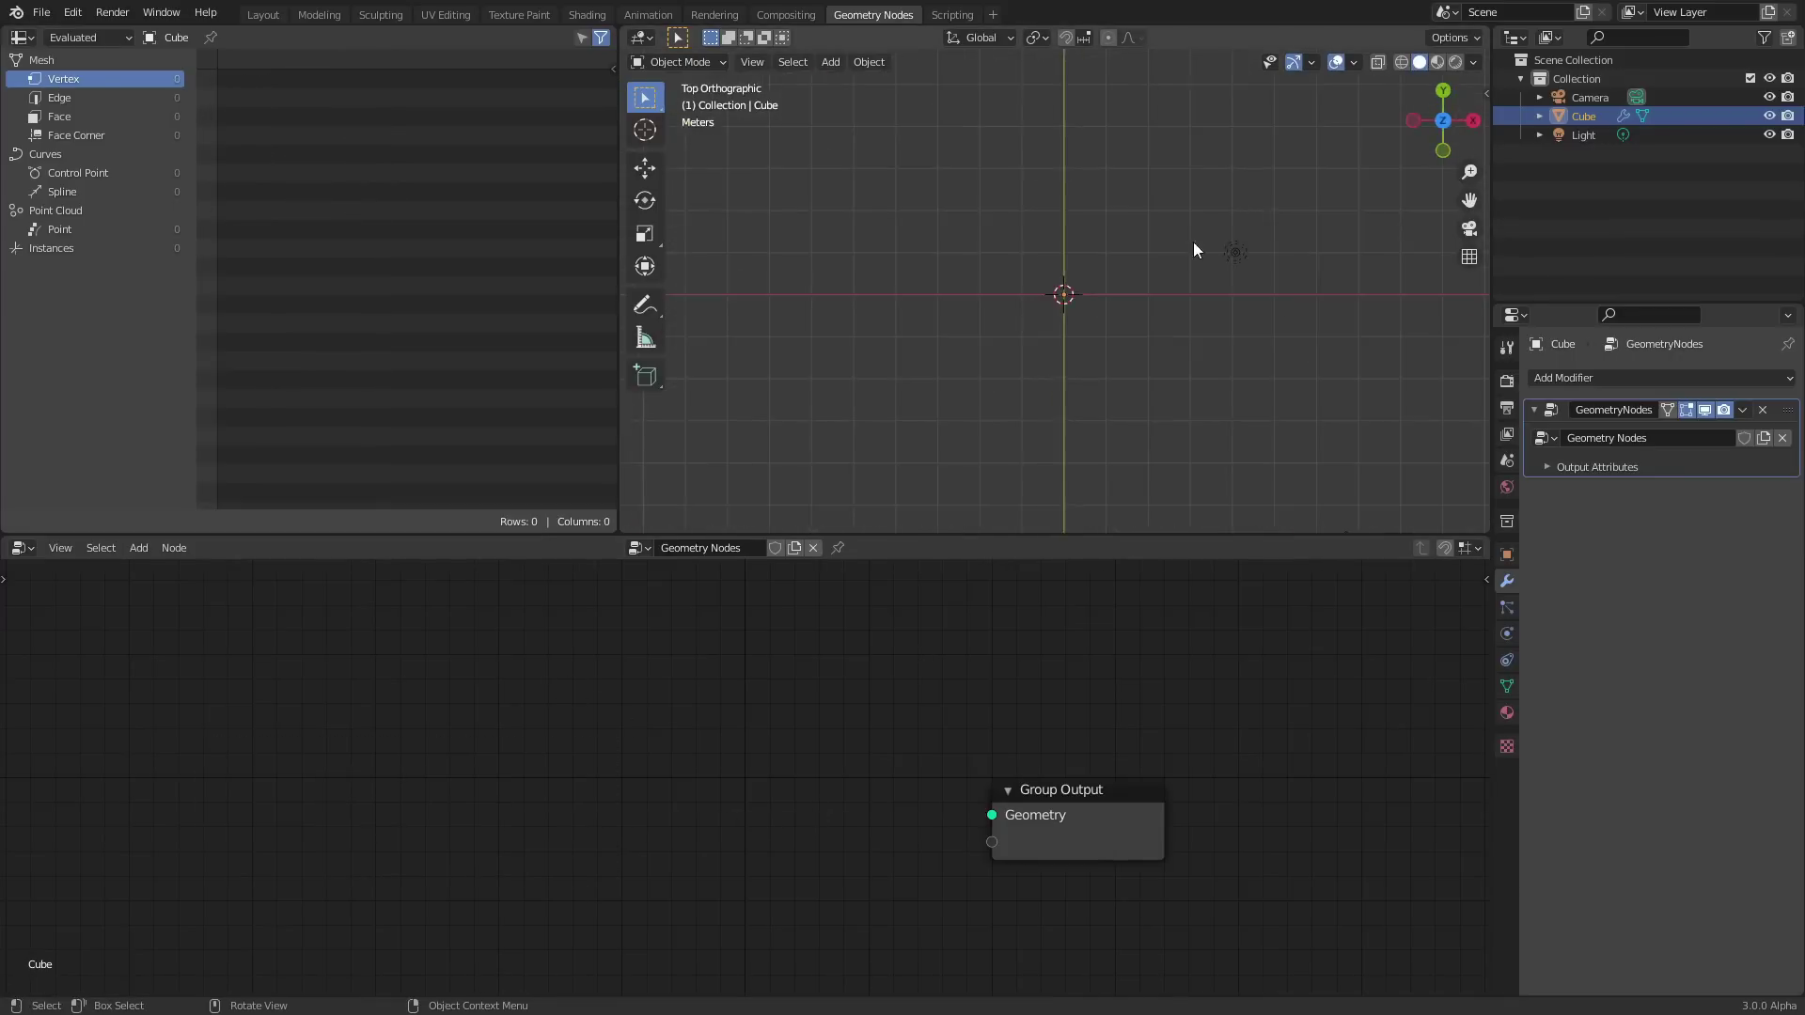
{"action": "scroll", "coordinate": [1142, 274], "scroll_direction": "up", "scroll_amount": 3}
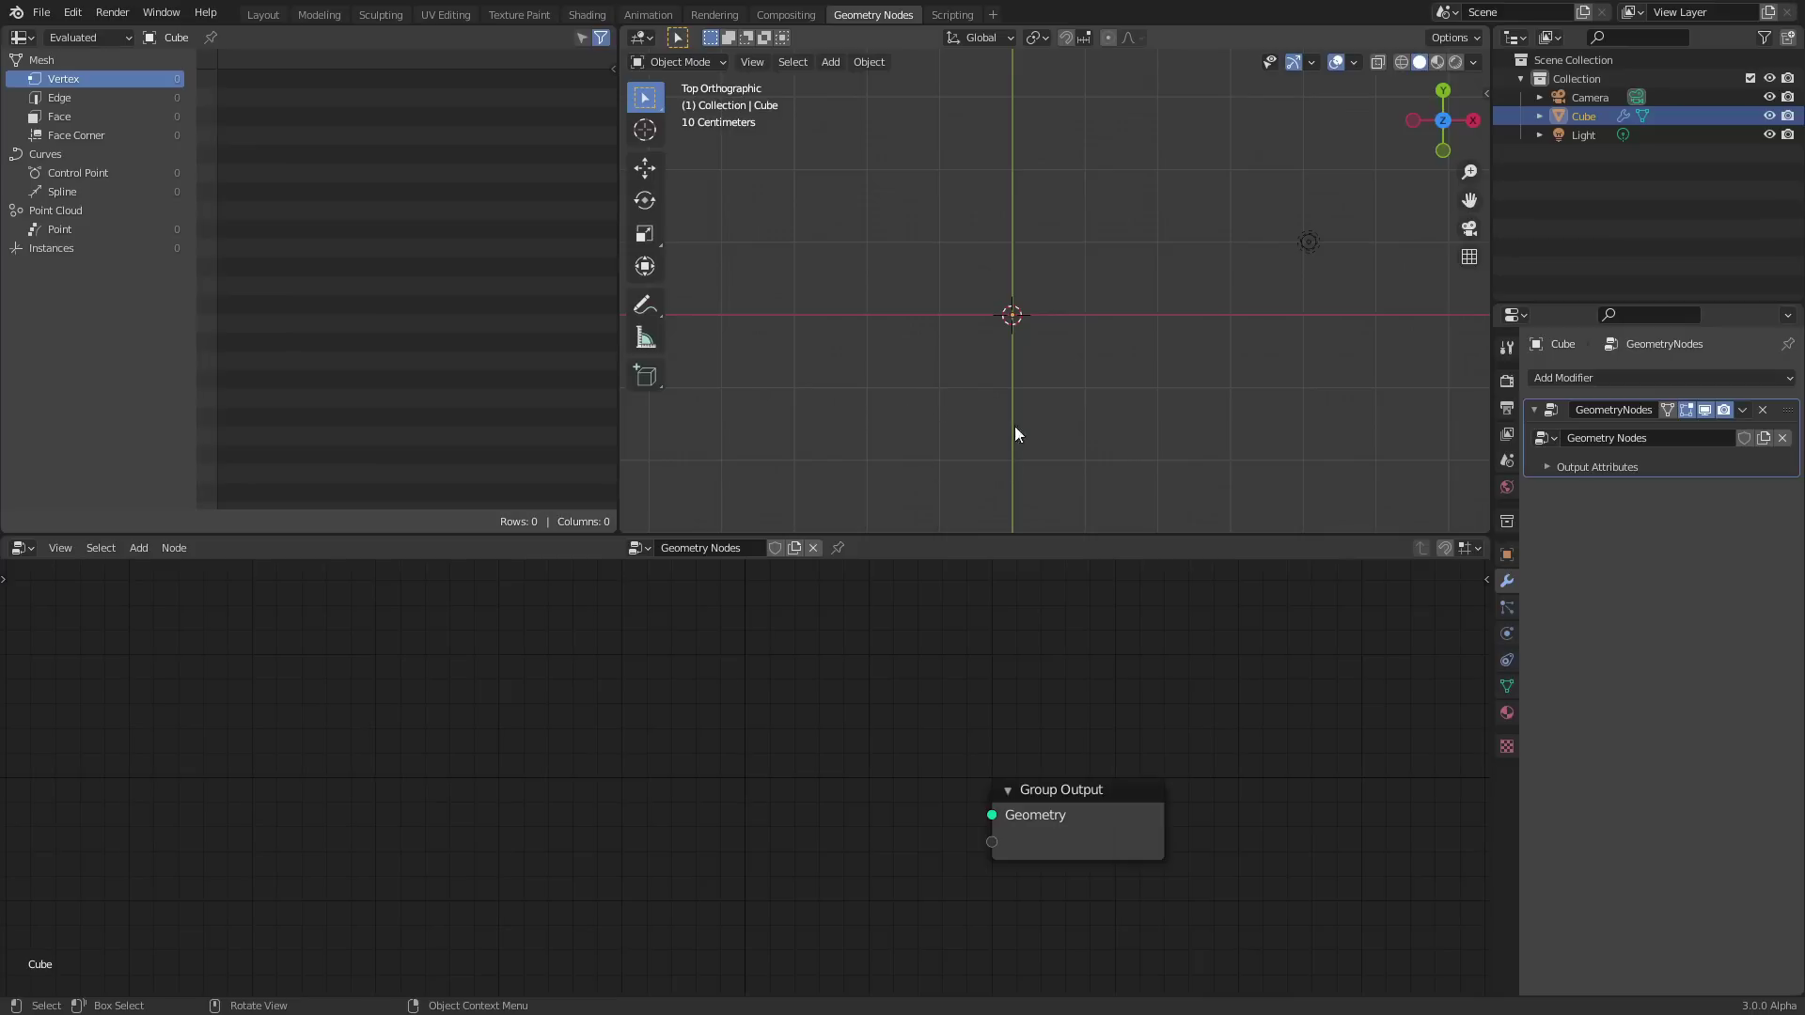
Add a Mesh Circle node to the node tree.
{"action": "key", "text": "shift+a"}
{"action": "left_click", "coordinate": [554, 651]}
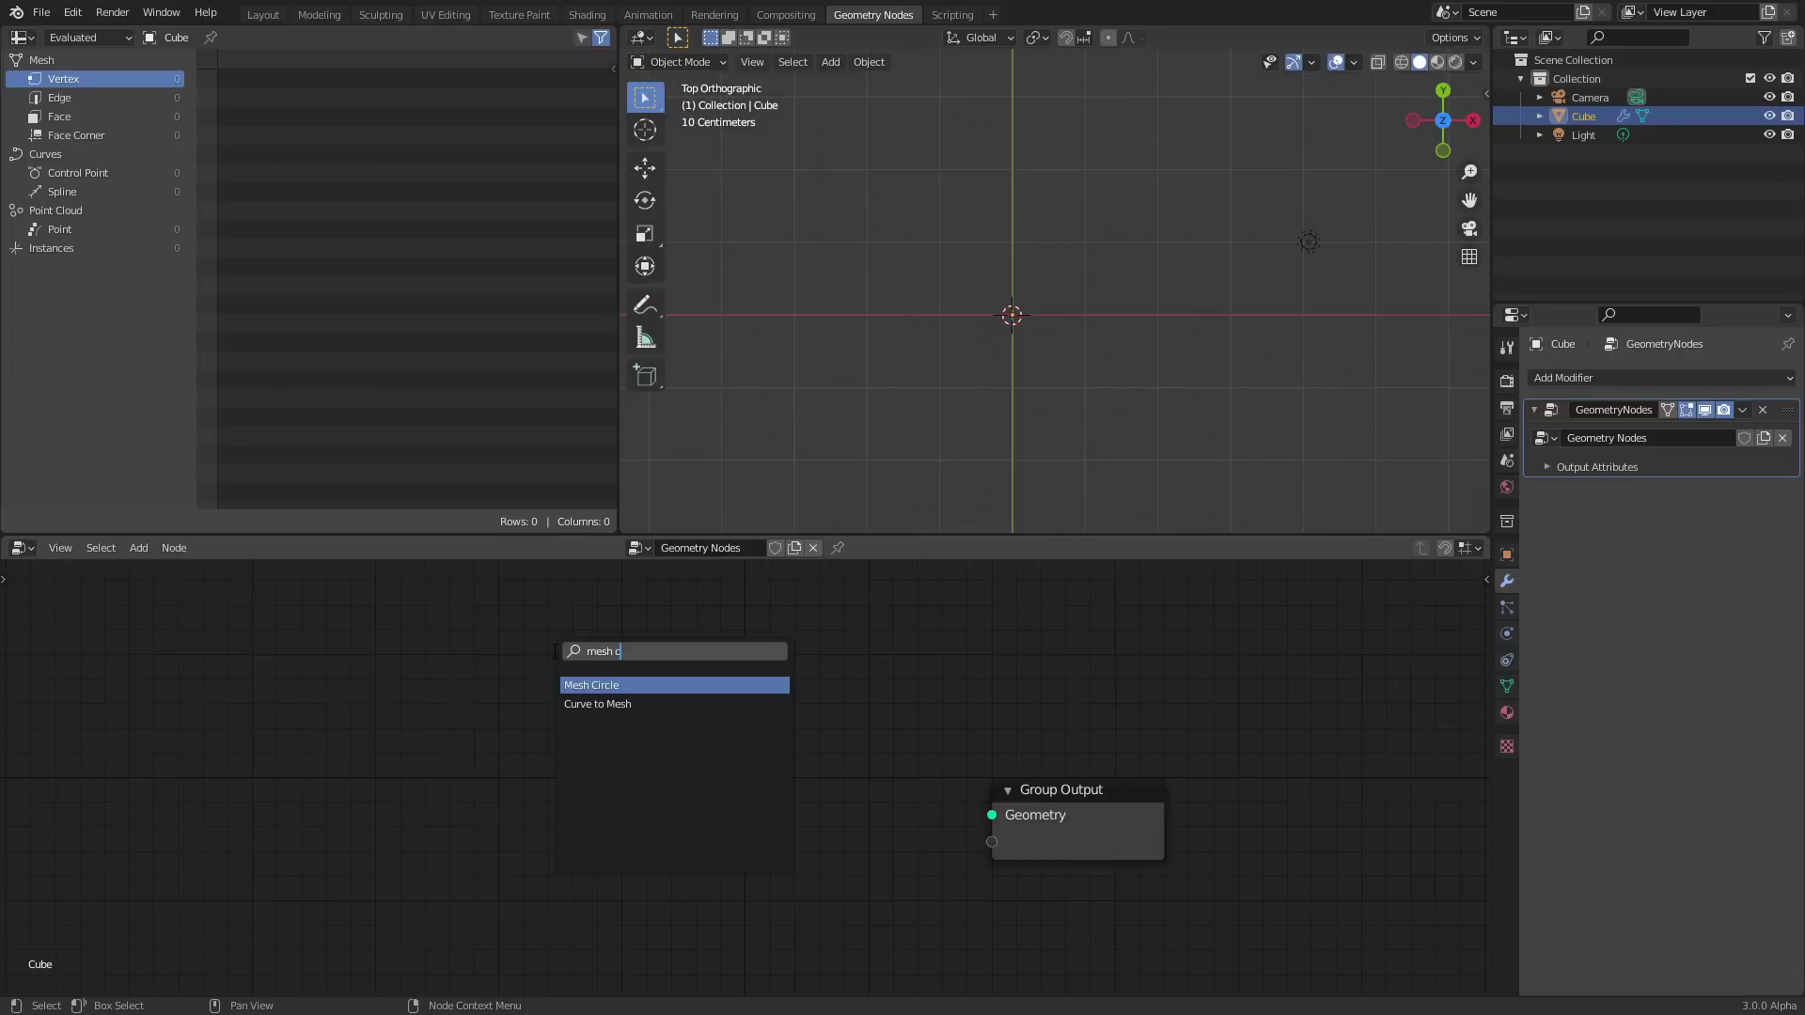
{"action": "key", "text": "Return"}
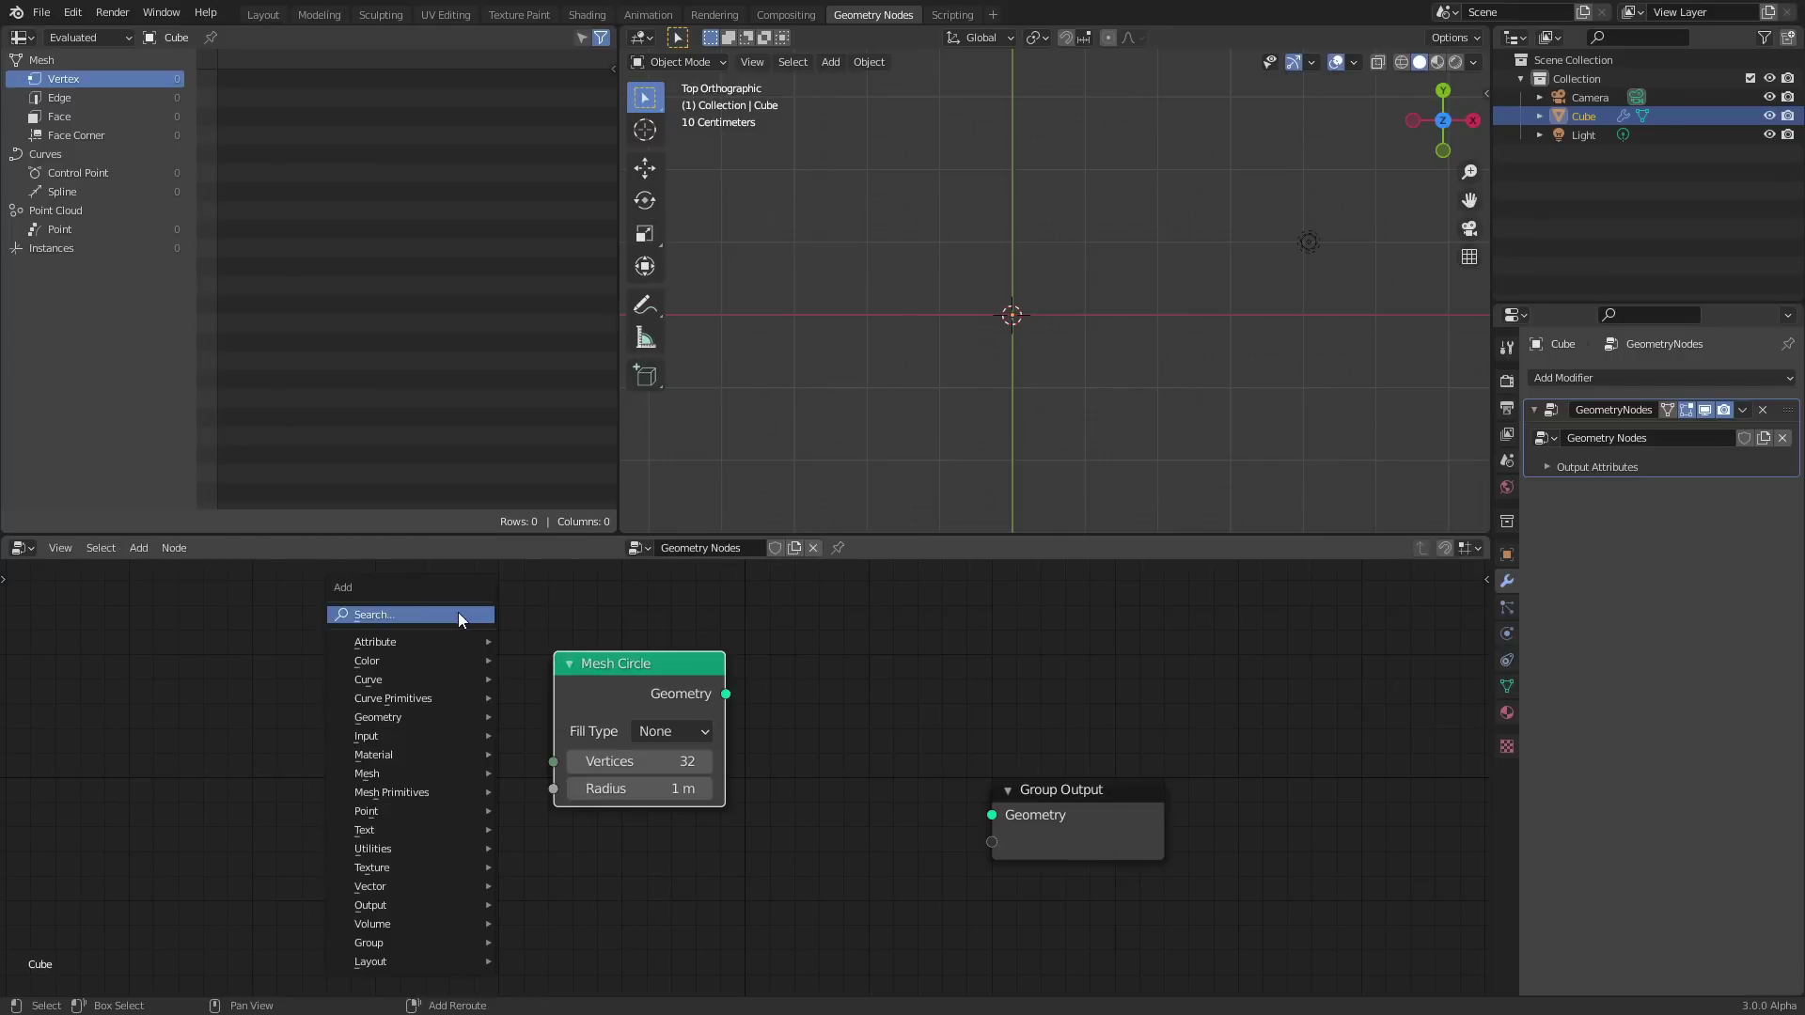
Try a Curve Circle node, delete it, and connect Mesh Circle's geometry to Group Output.
{"action": "left_click", "coordinate": [459, 616]}
{"action": "type", "text": "curve"}
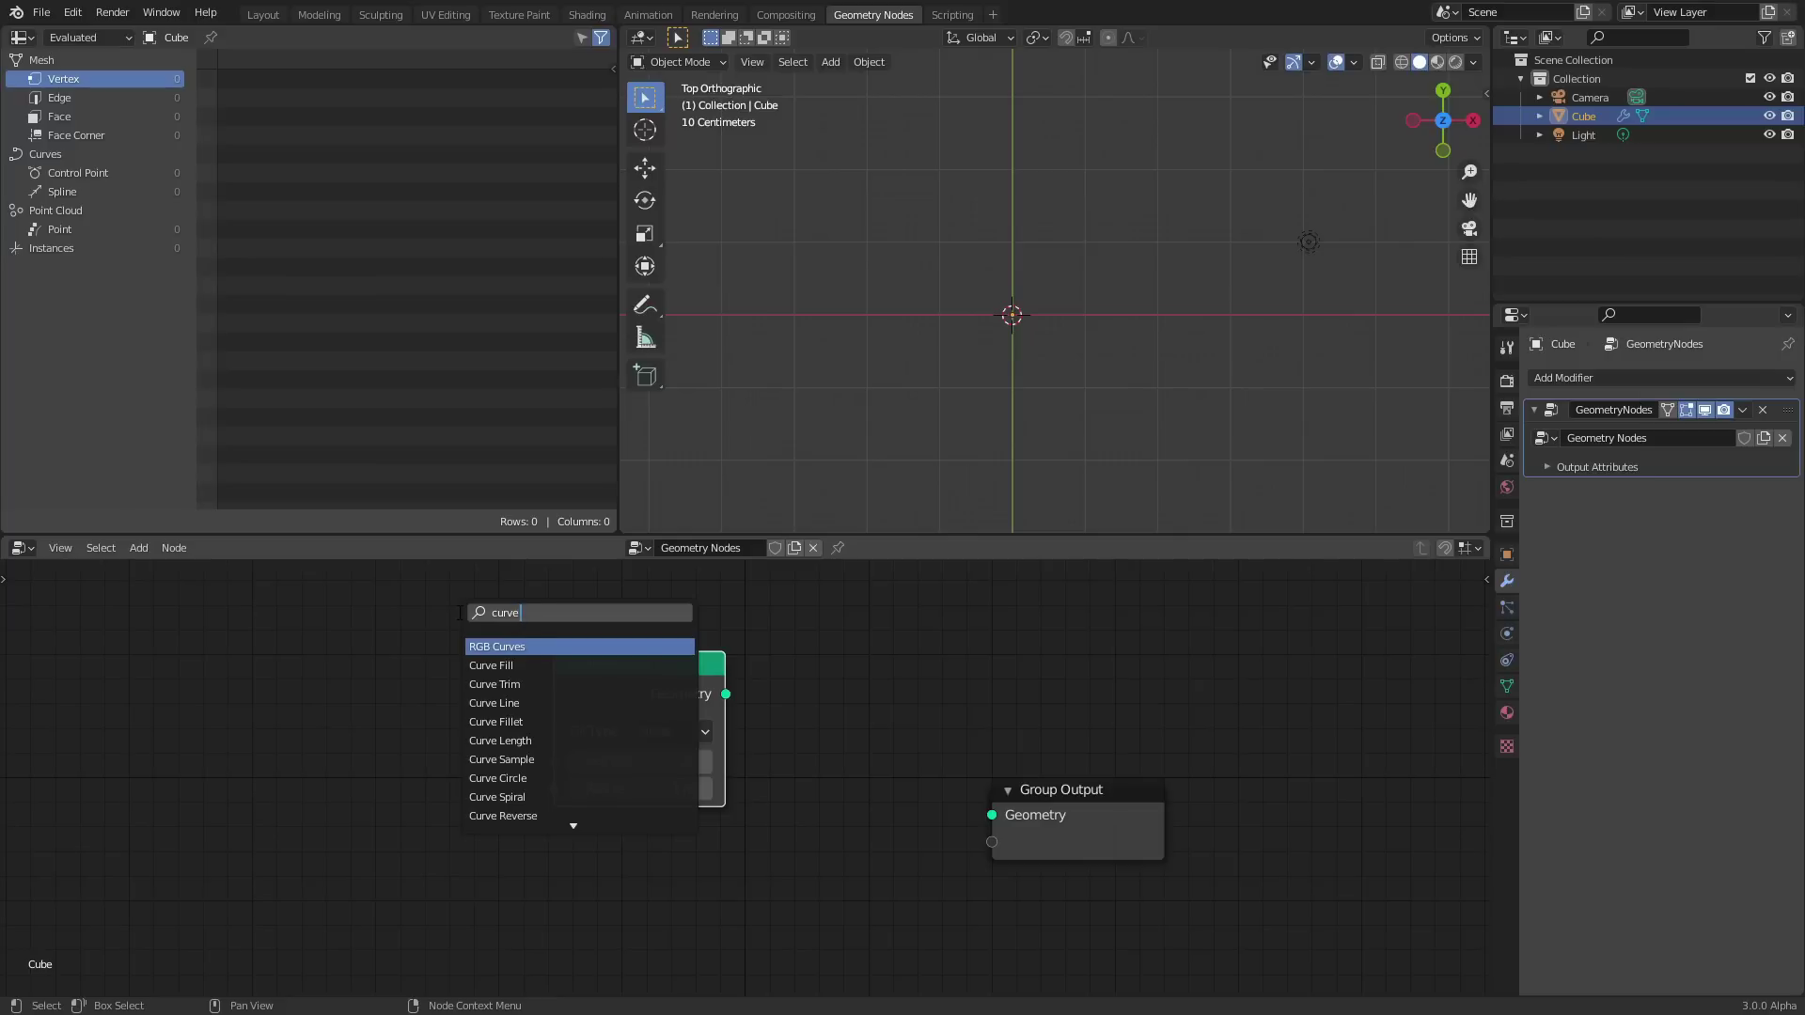
{"action": "type", "text": " cir"}
{"action": "key", "text": "Return"}
{"action": "left_click", "coordinate": [347, 691]}
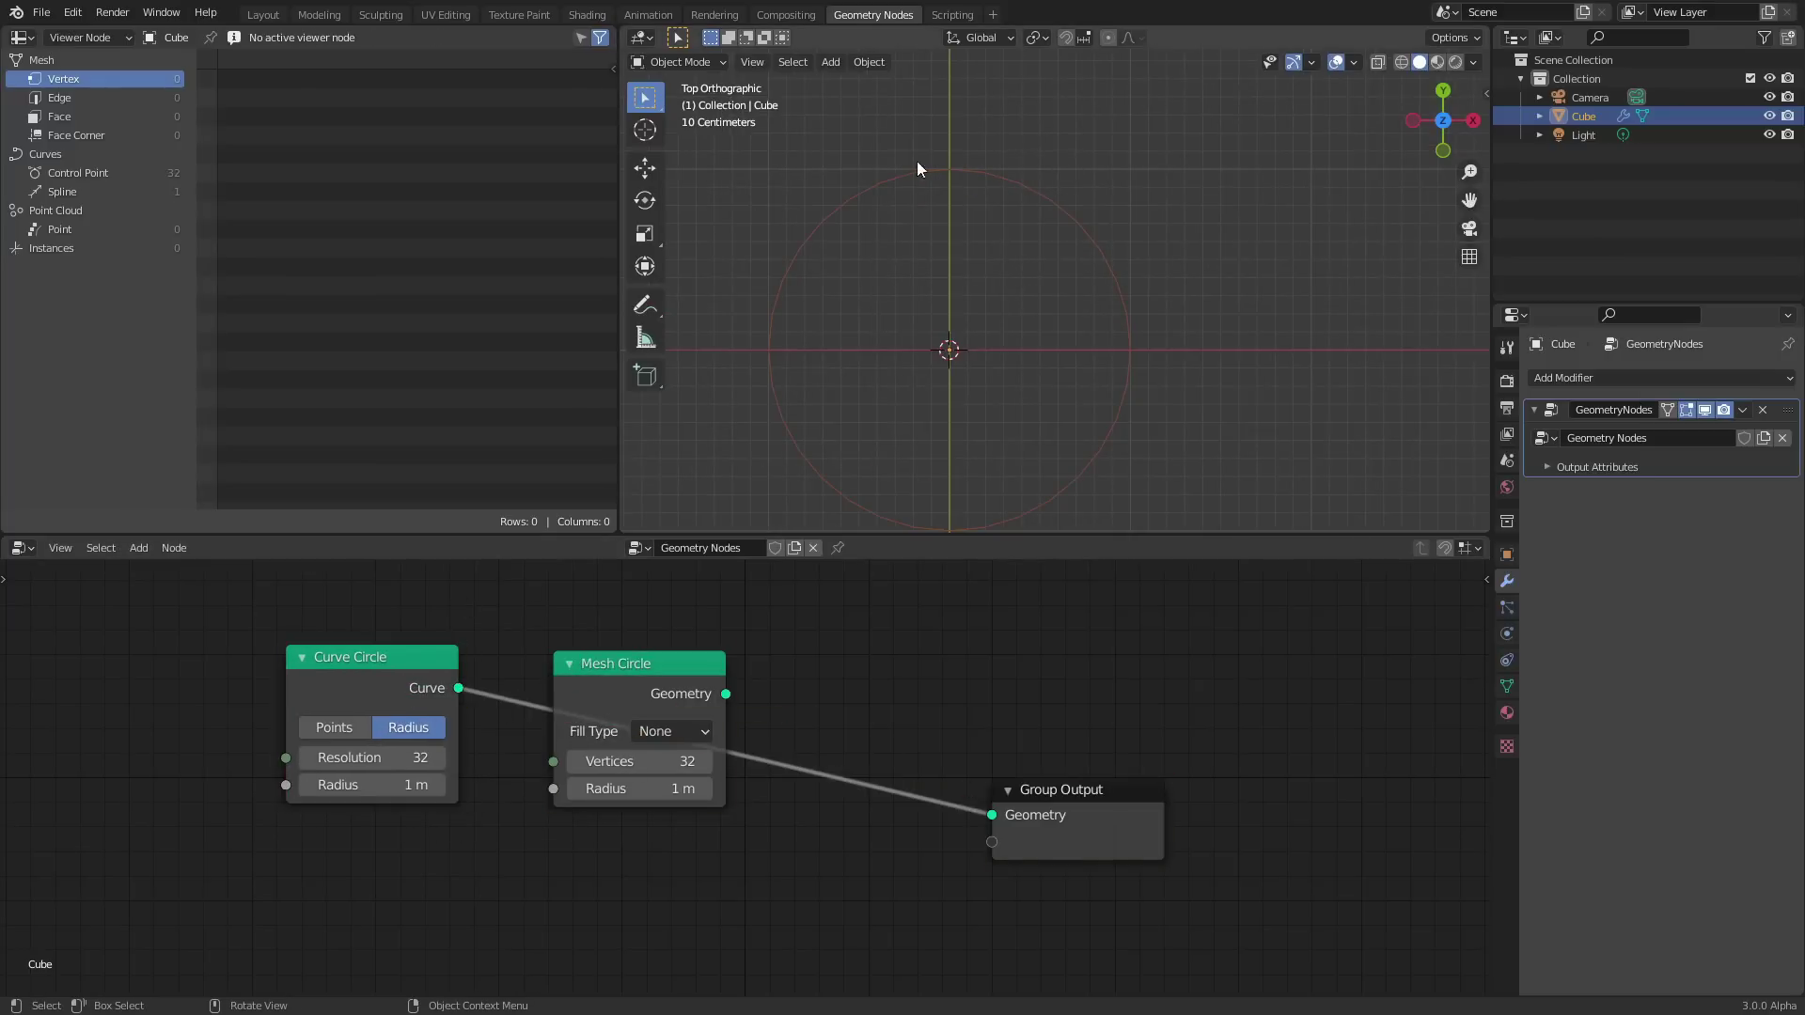
{"action": "left_click", "coordinate": [335, 696]}
{"action": "key", "text": "Delete"}
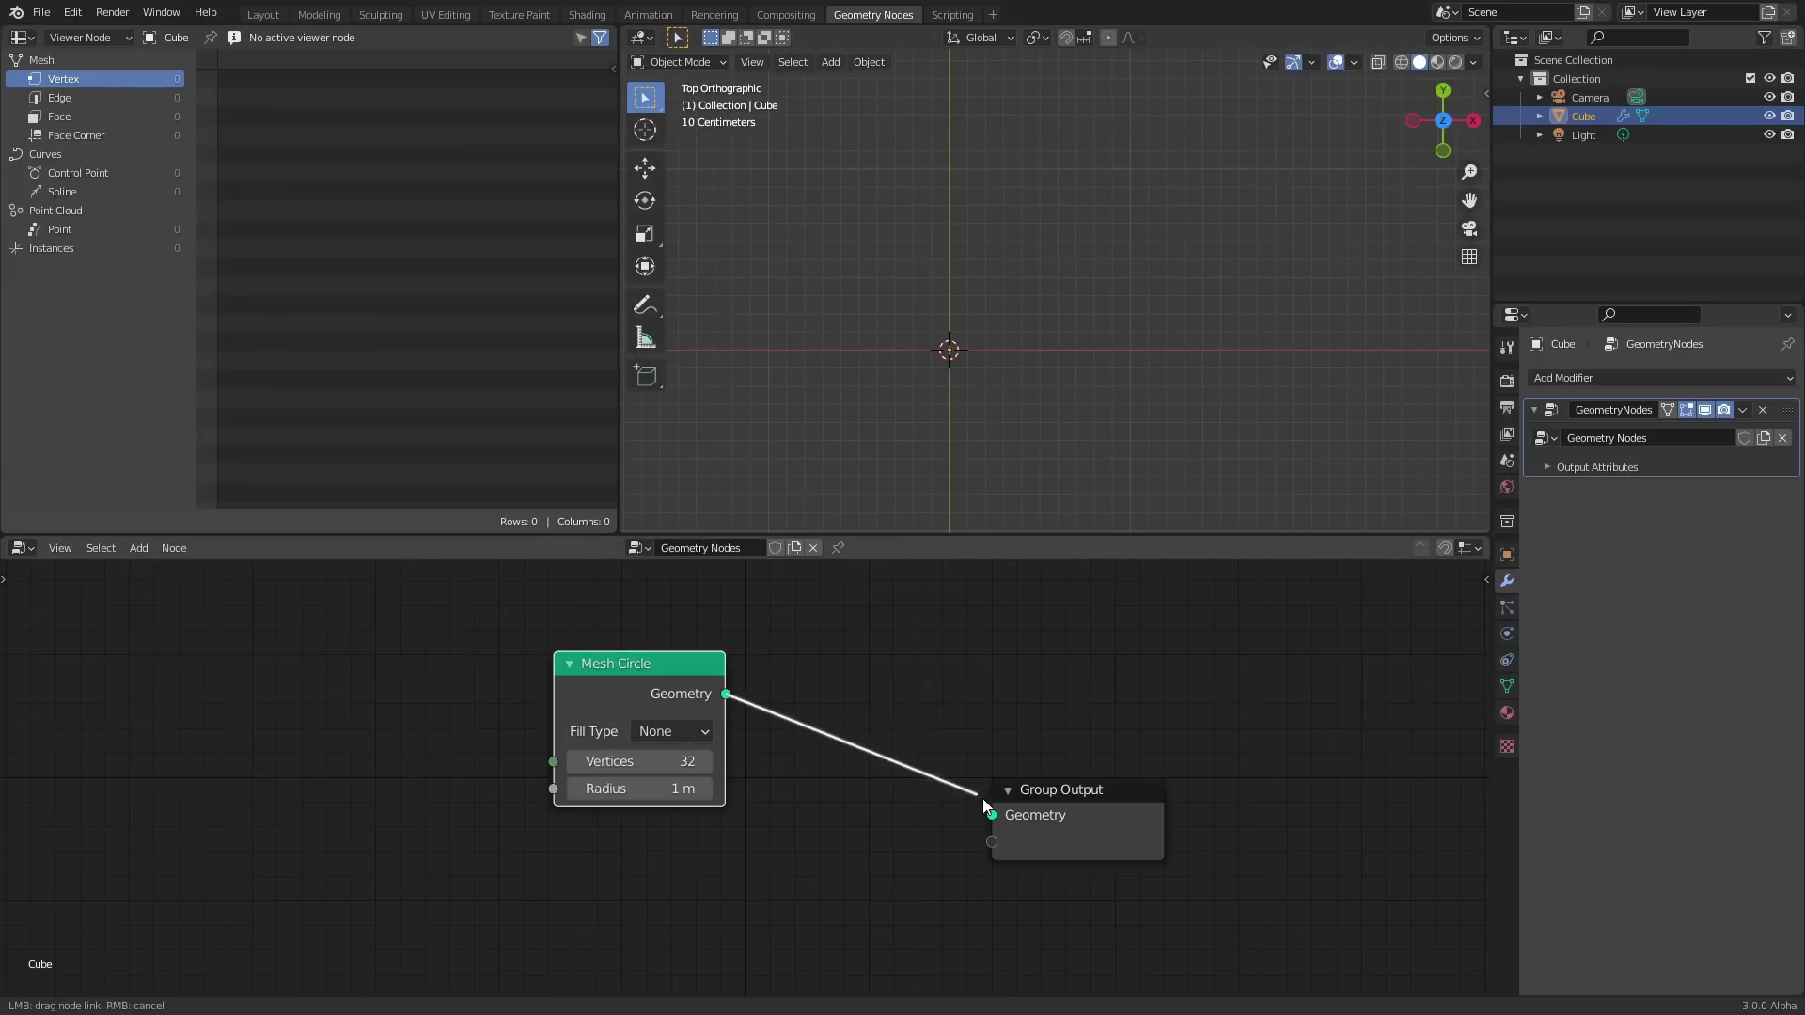
{"action": "left_click_drag", "start_coordinate": [998, 814], "coordinate": [993, 814]}
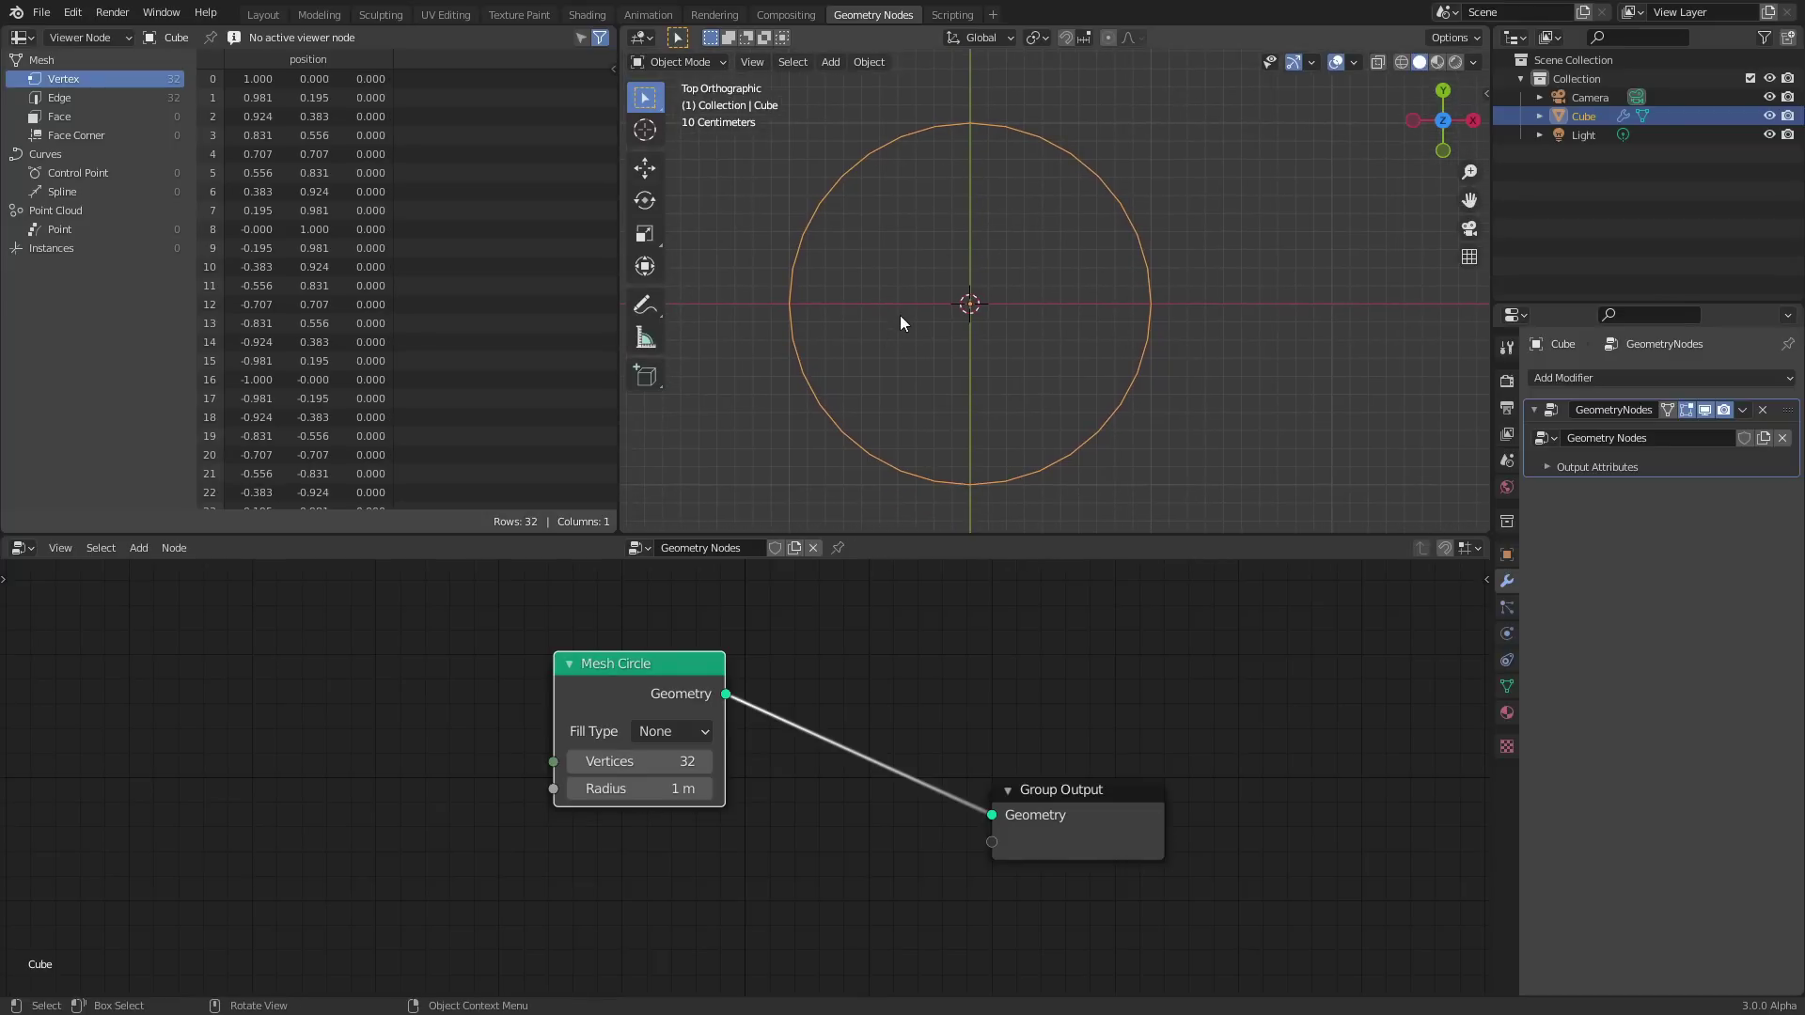
{"action": "left_click_drag", "start_coordinate": [690, 746], "coordinate": [443, 755]}
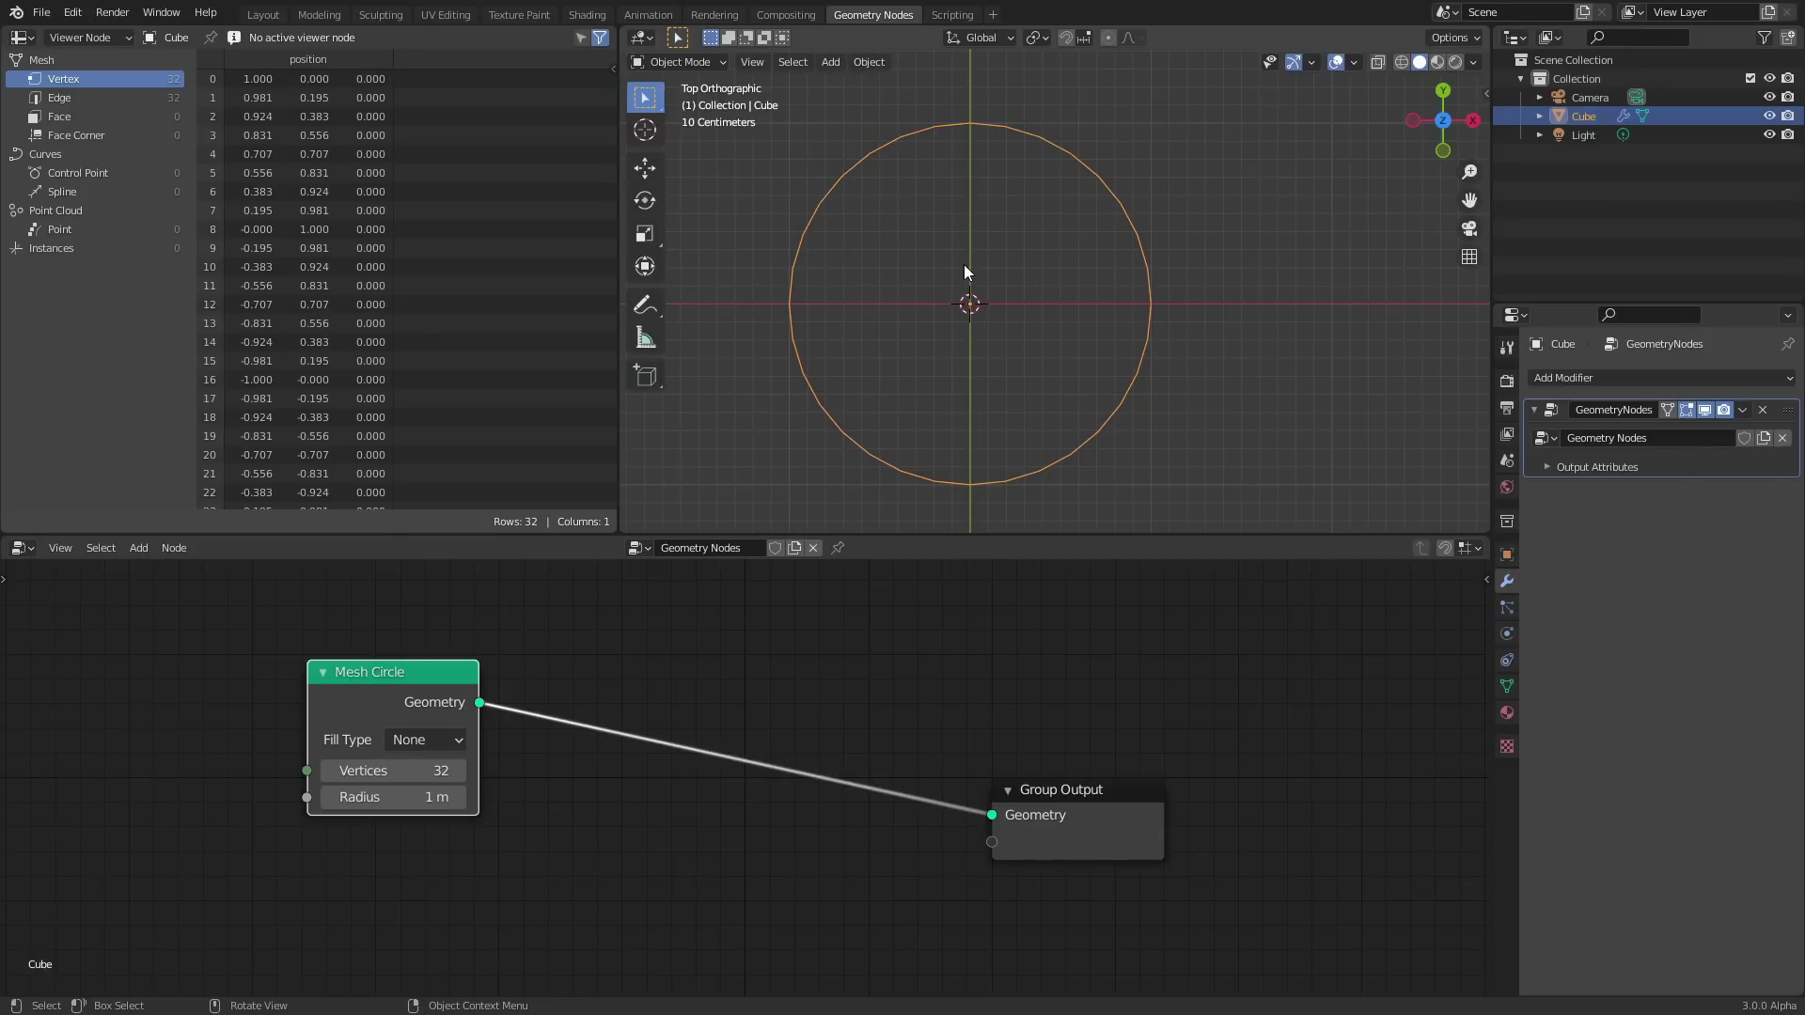
Insert Instance on Points between Mesh Circle and the output, with a Curve Line as its instance.
{"action": "key", "text": "shift+a"}
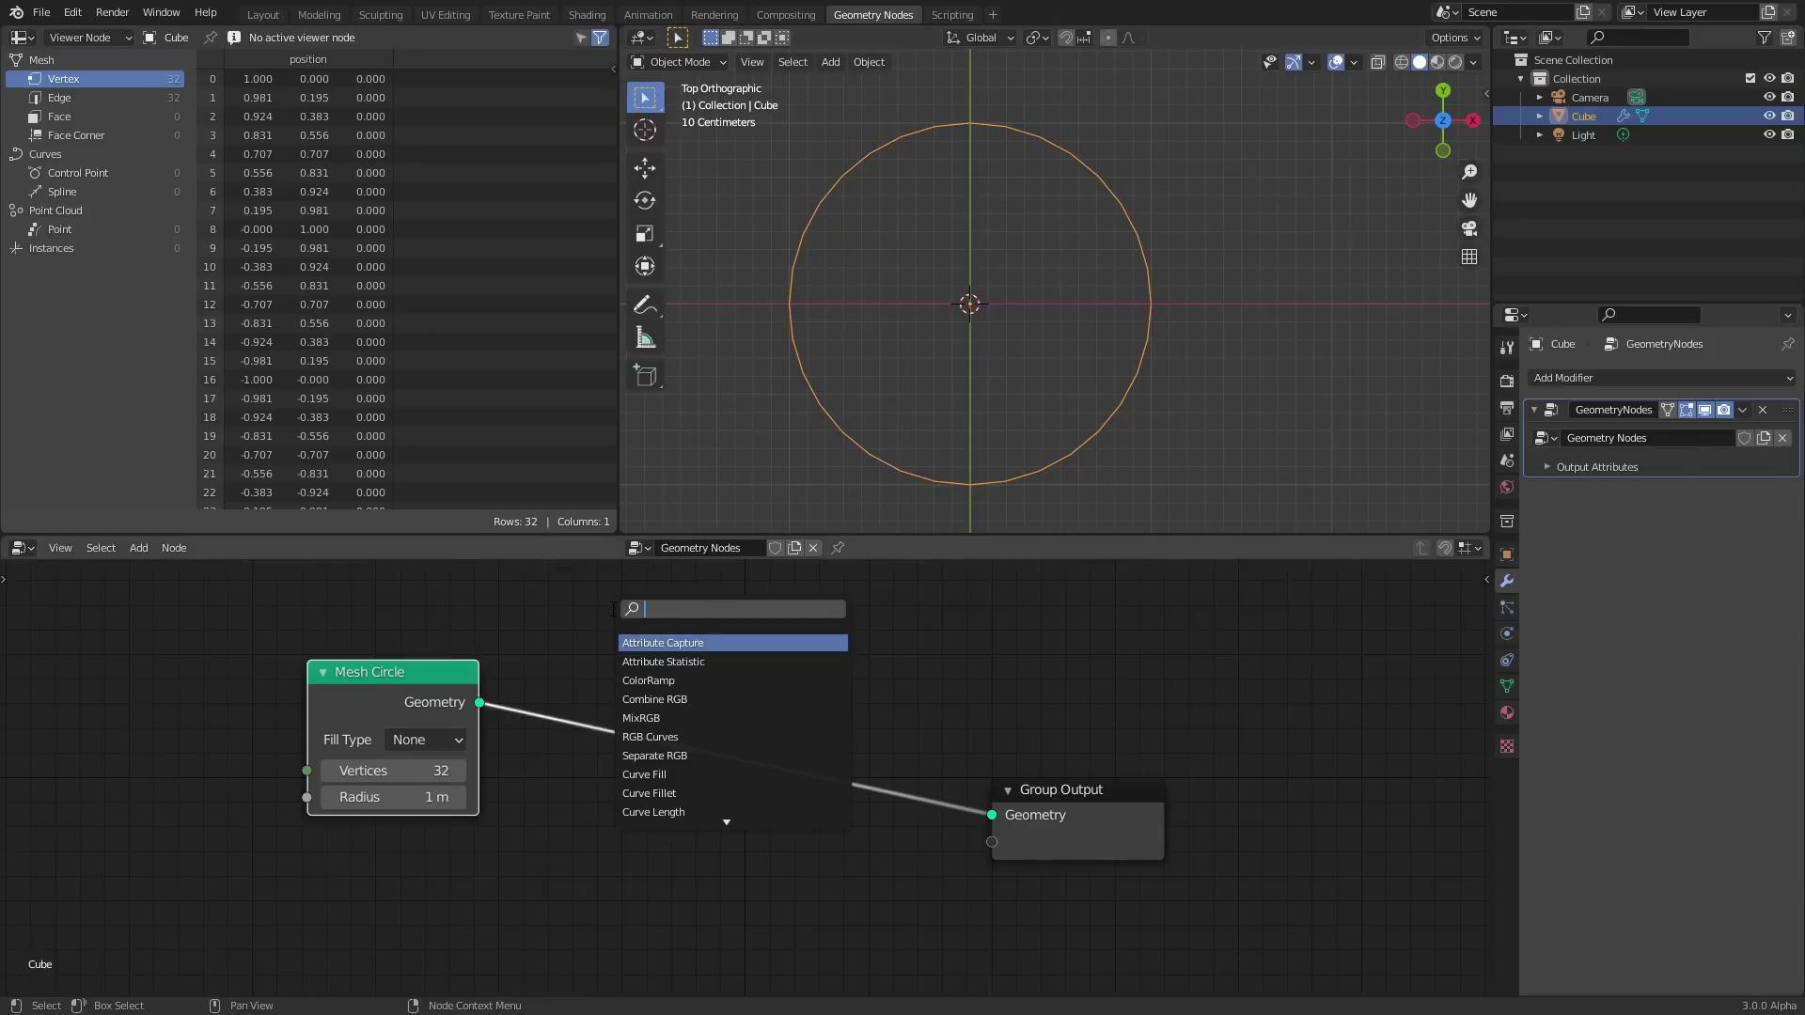
{"action": "left_click", "coordinate": [706, 661]}
{"action": "left_click", "coordinate": [706, 661]}
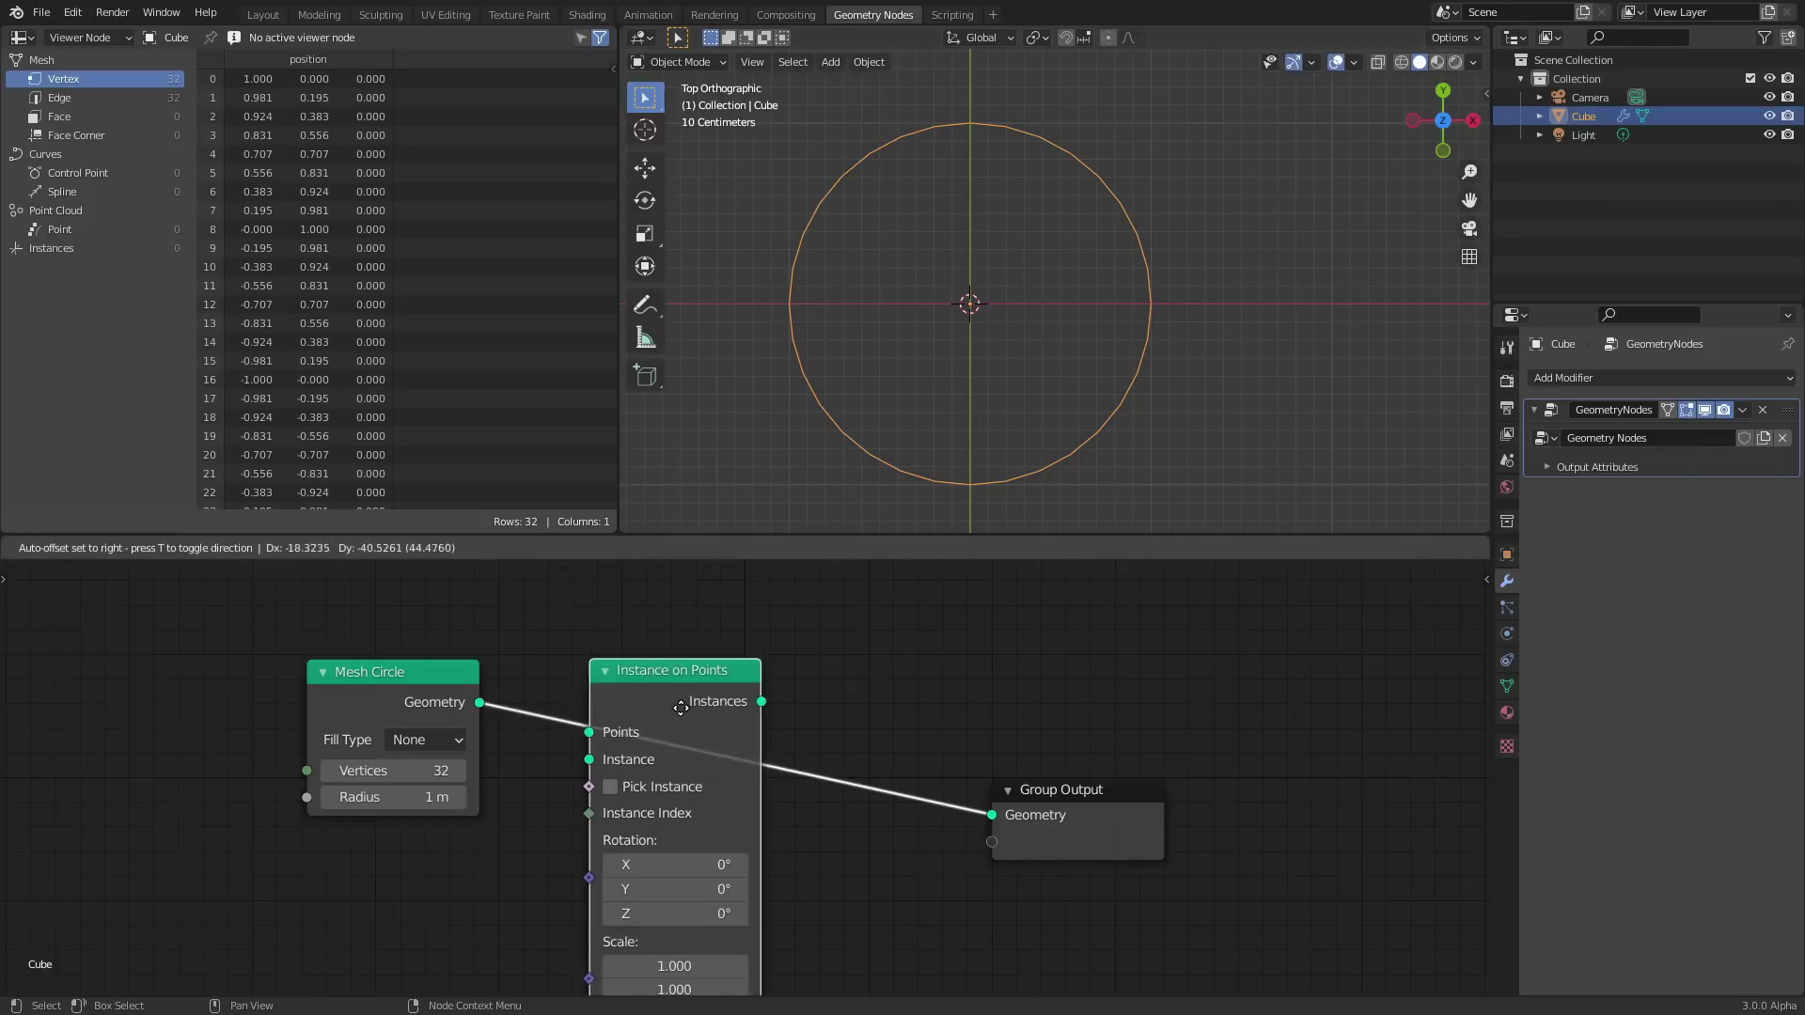
{"action": "middle_click_drag", "start_coordinate": [494, 705], "coordinate": [630, 651]}
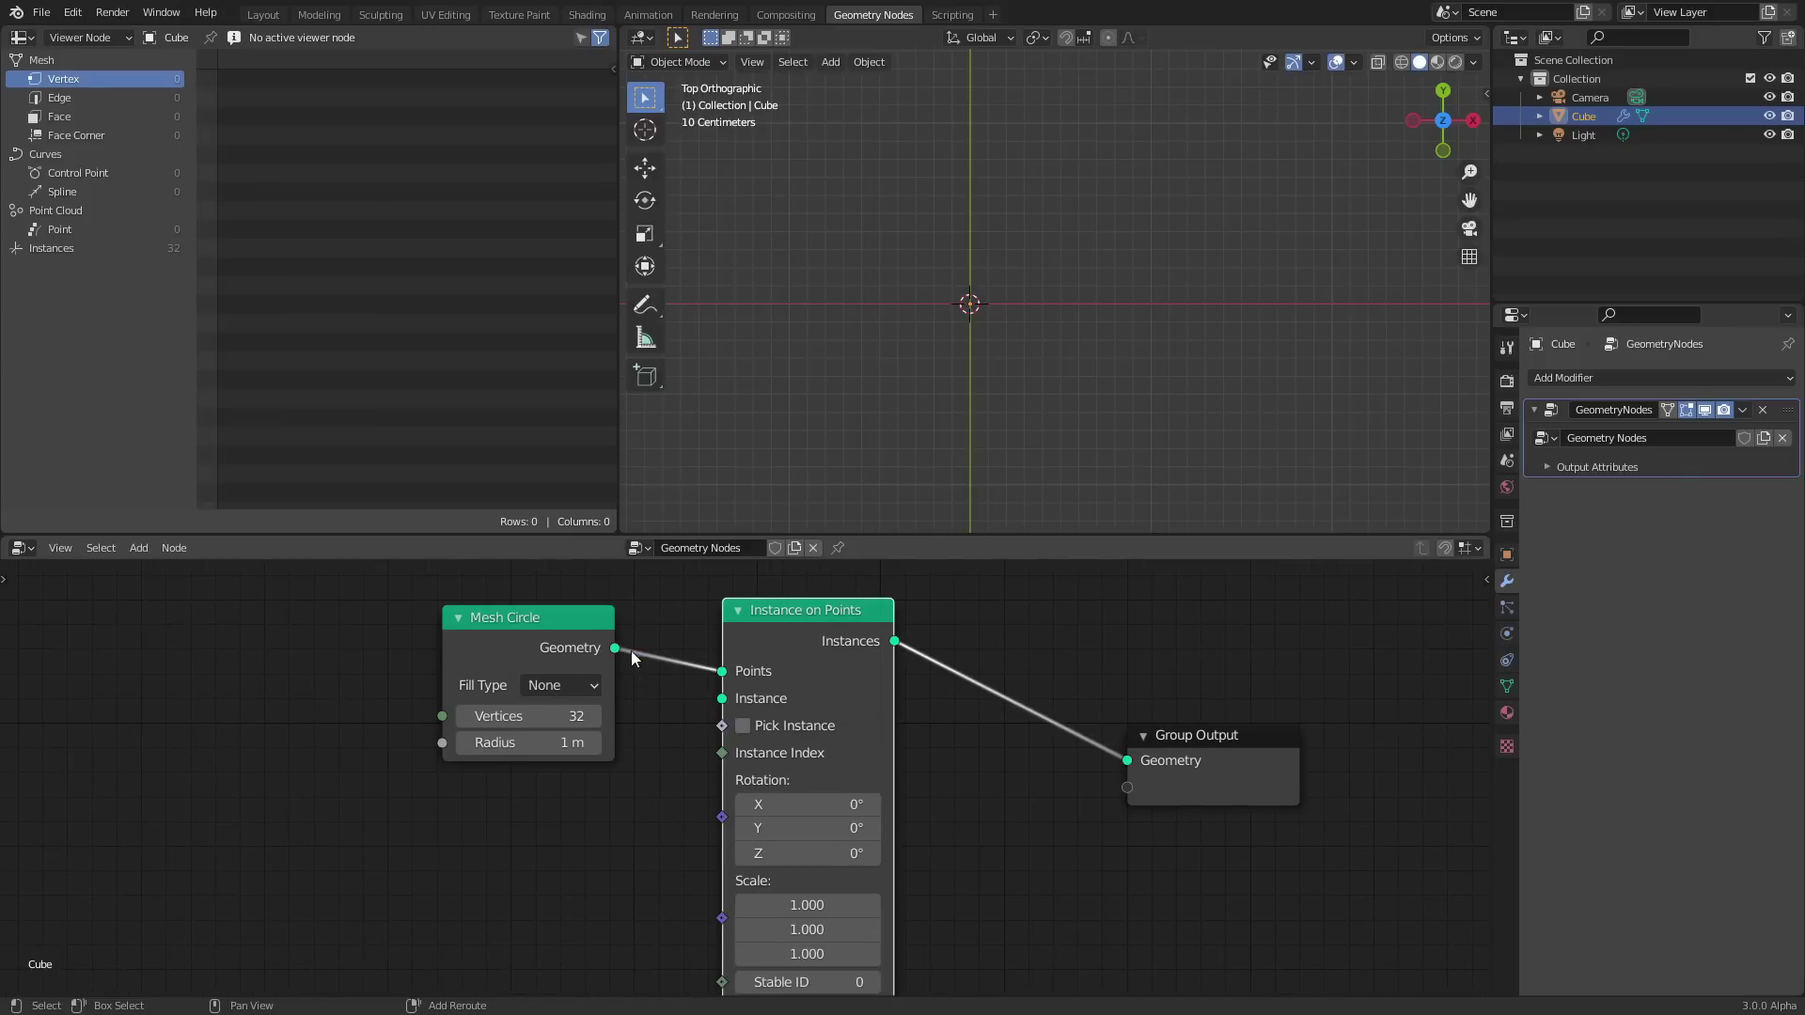
{"action": "key", "text": "shift+a"}
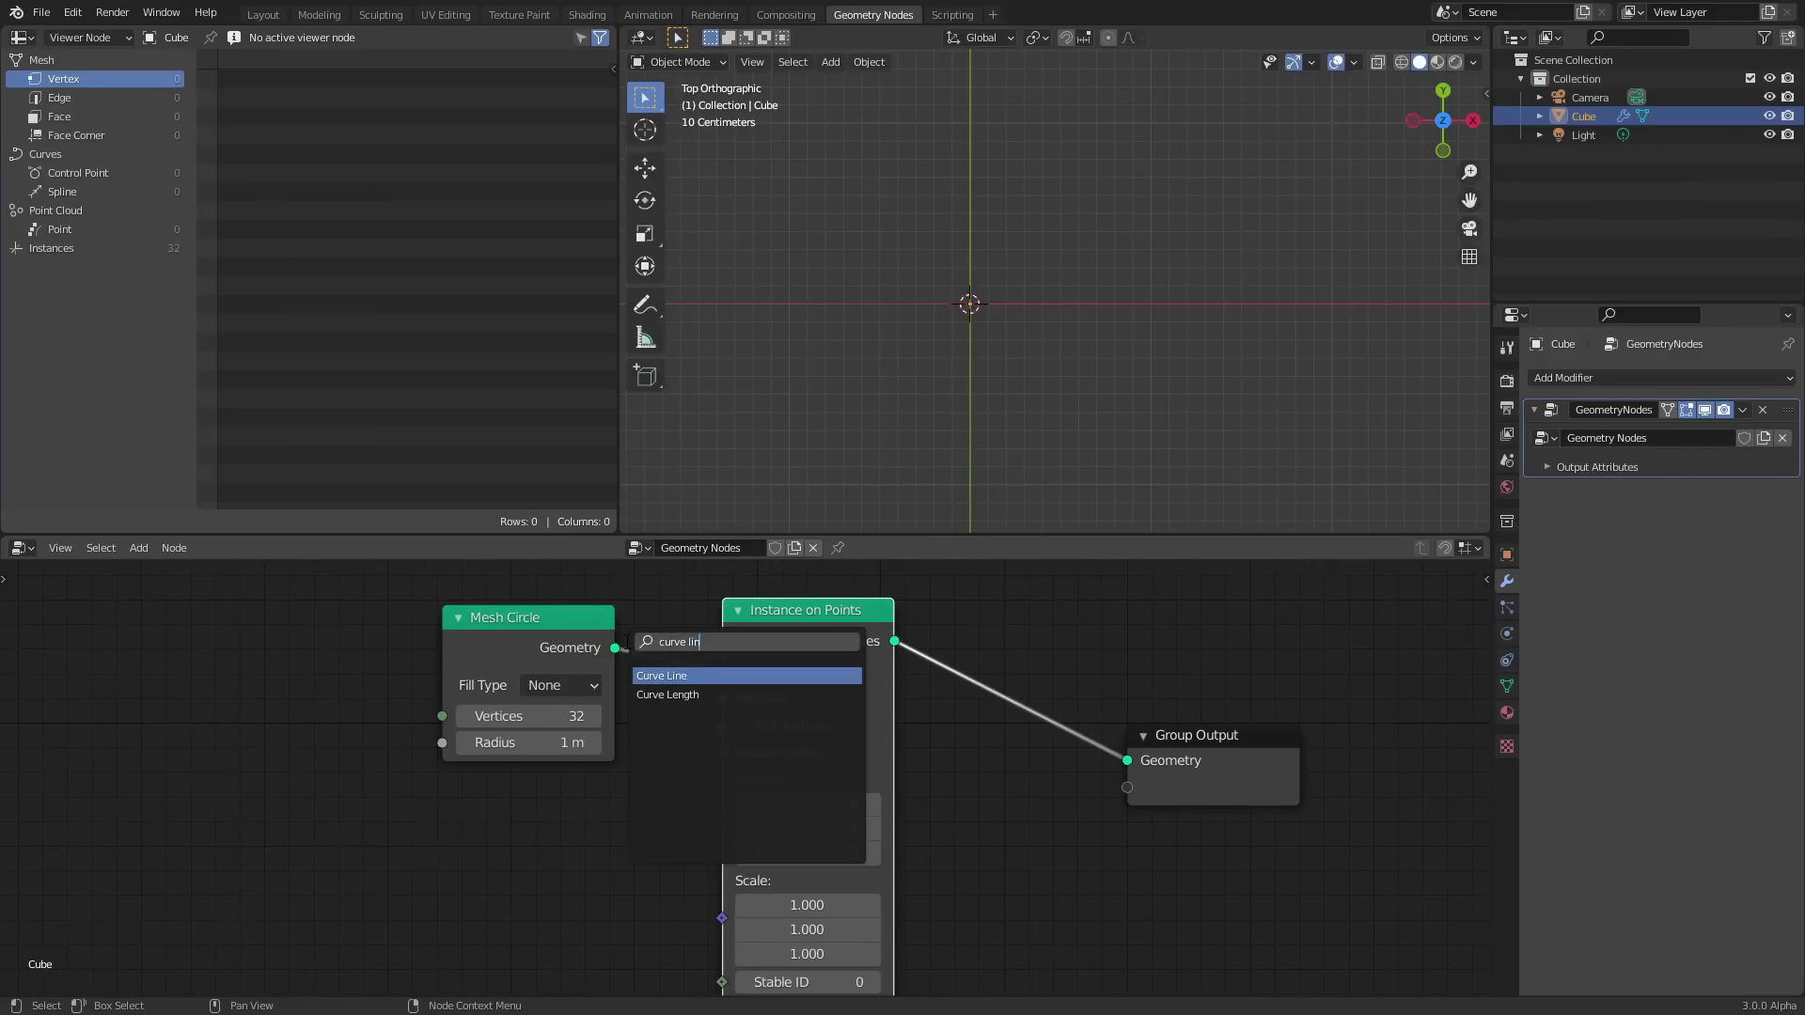
{"action": "key", "text": "Return"}
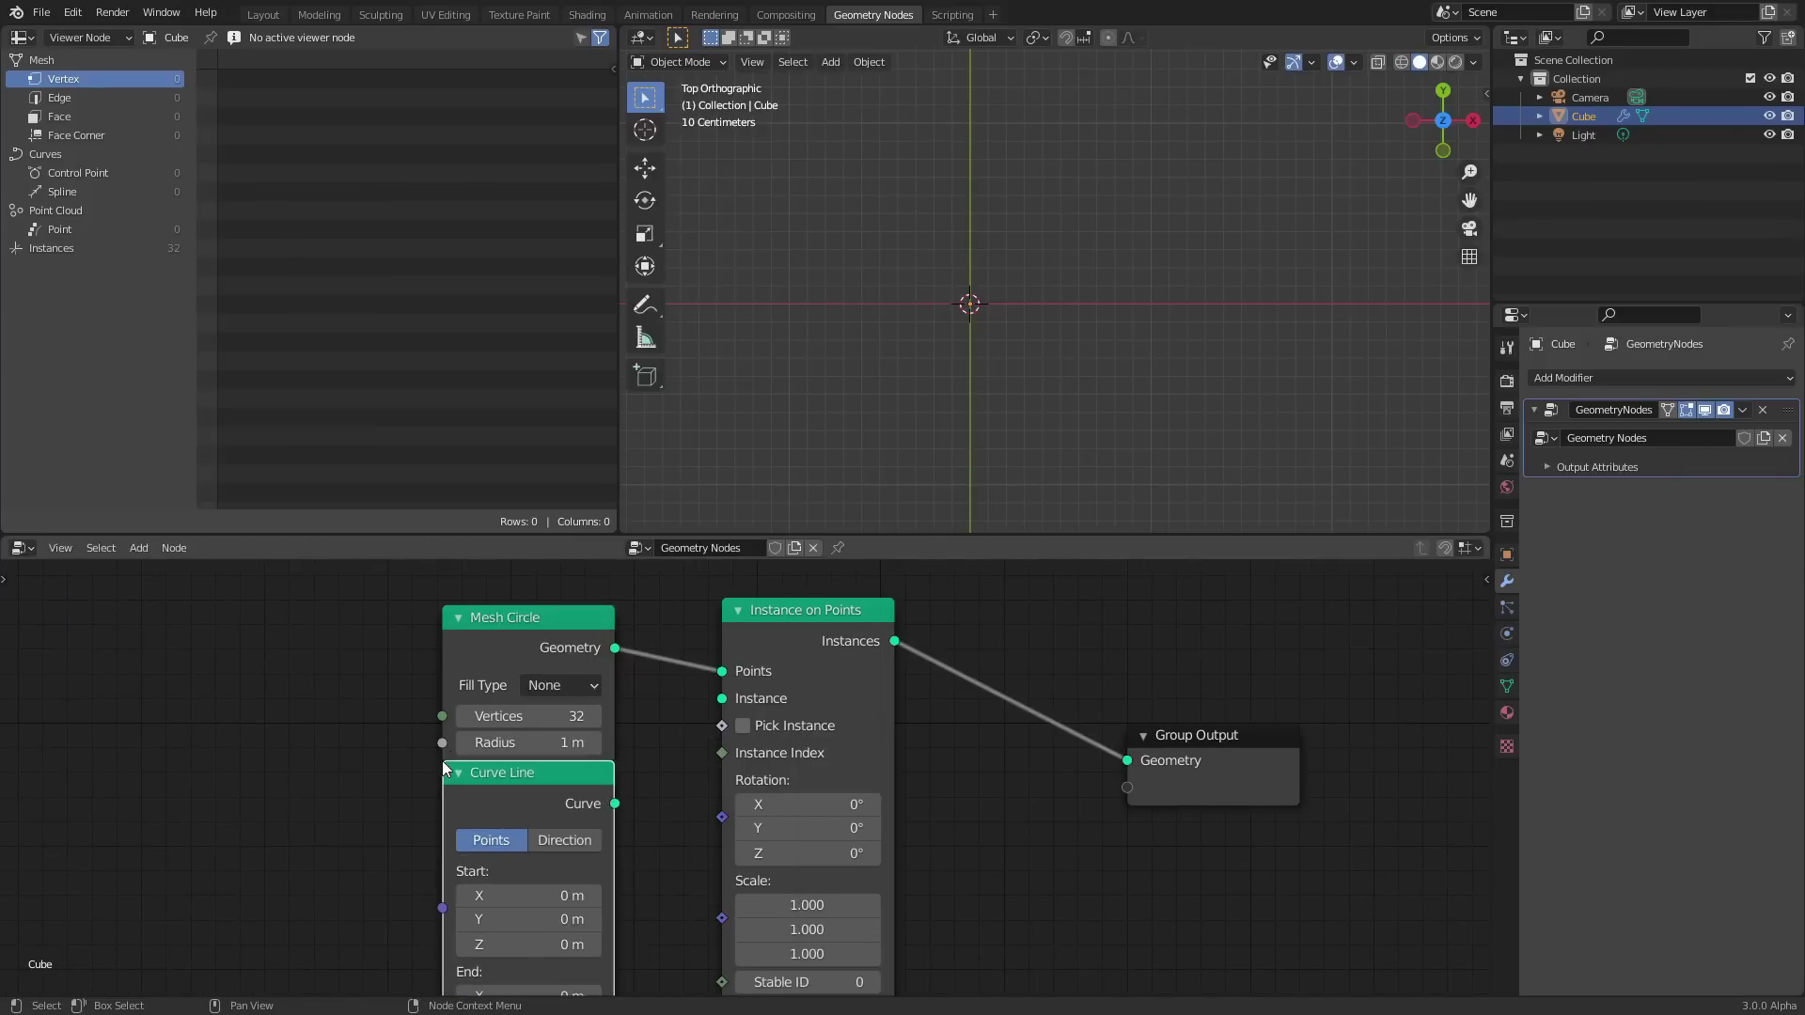
{"action": "left_click_drag", "start_coordinate": [713, 705], "coordinate": [712, 705]}
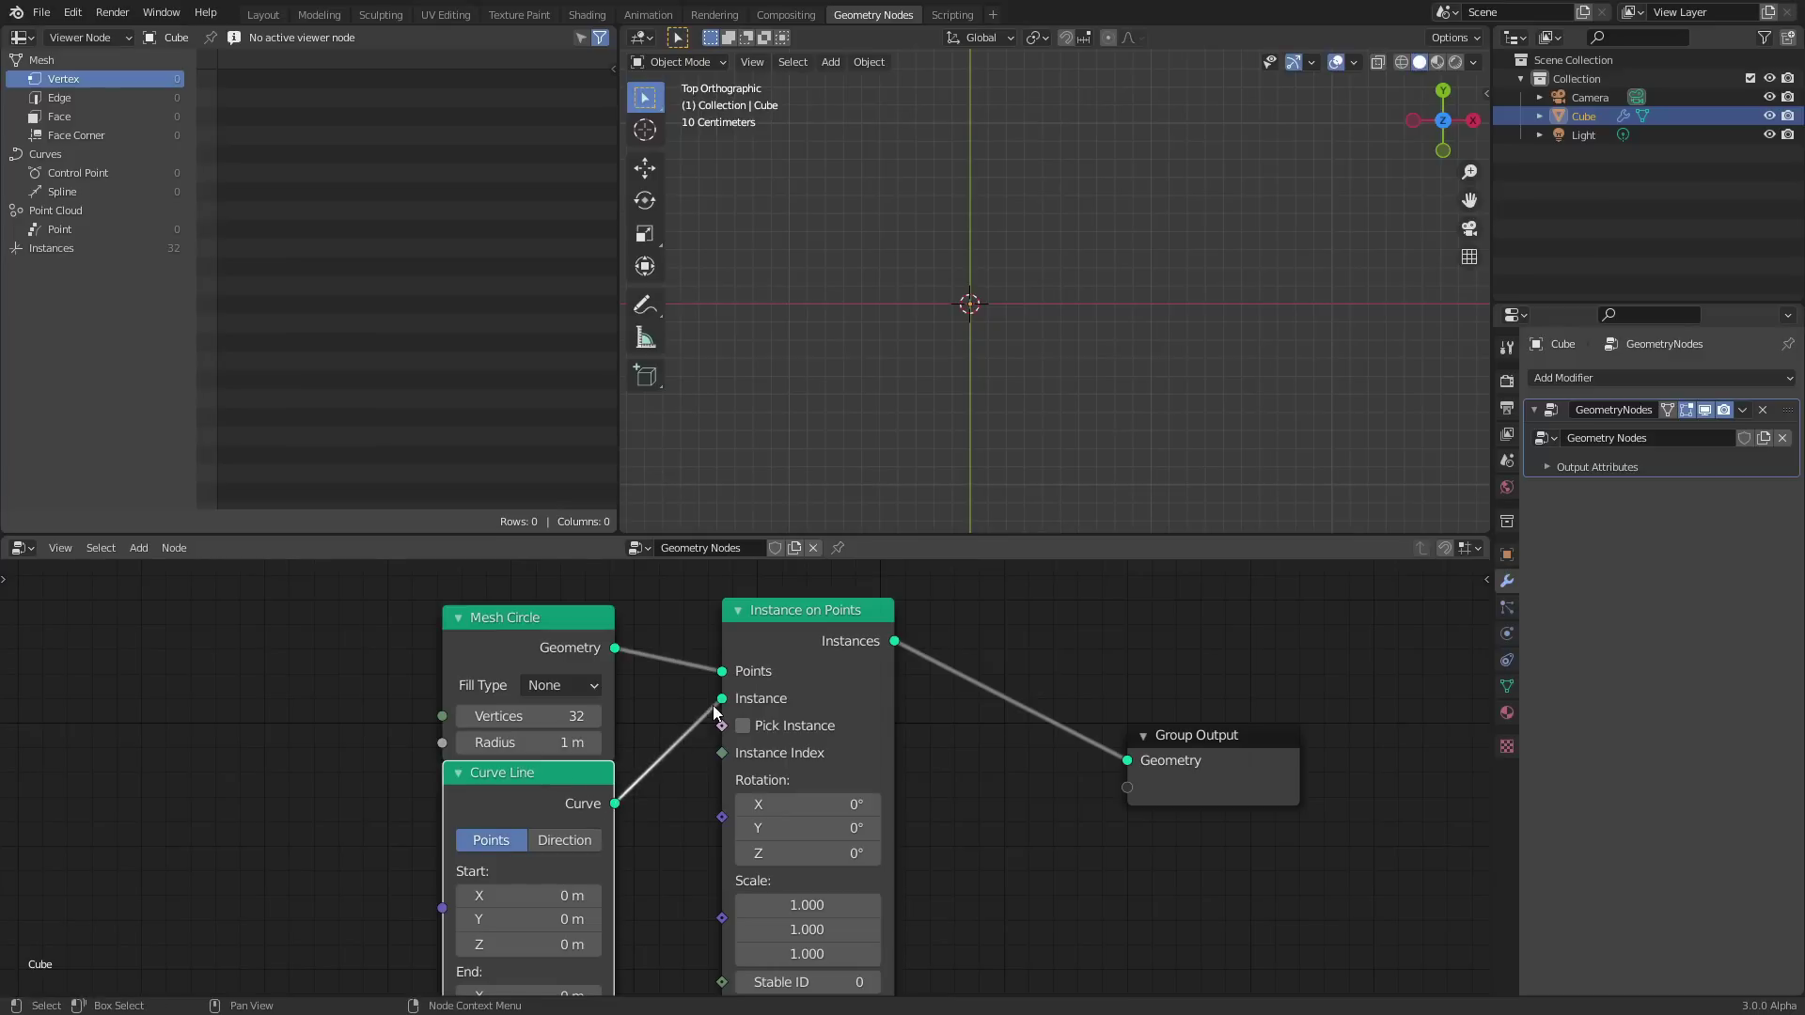
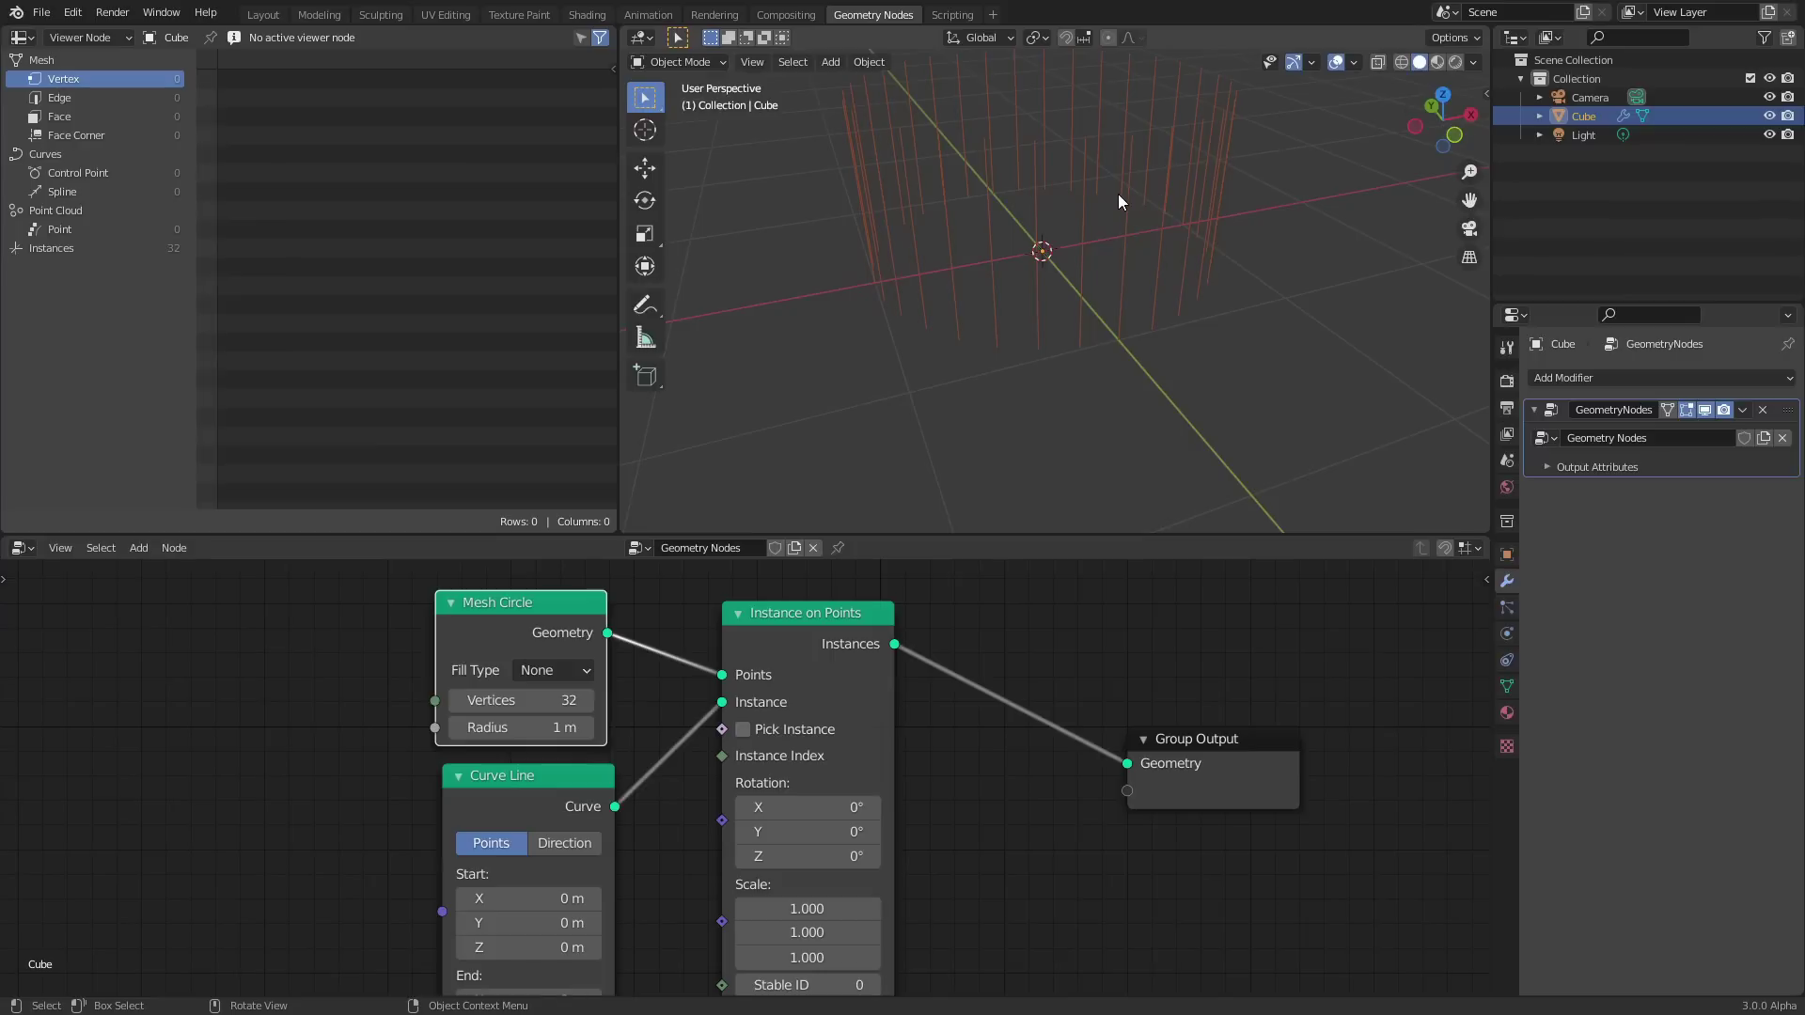
Orbit the view to inspect the ring of 32 vertical instanced lines.
{"action": "middle_click_drag", "start_coordinate": [1119, 194], "coordinate": [1077, 280]}
Save the project under the file name availableonpatreon.blend.
{"action": "key", "text": "ctrl+s"}
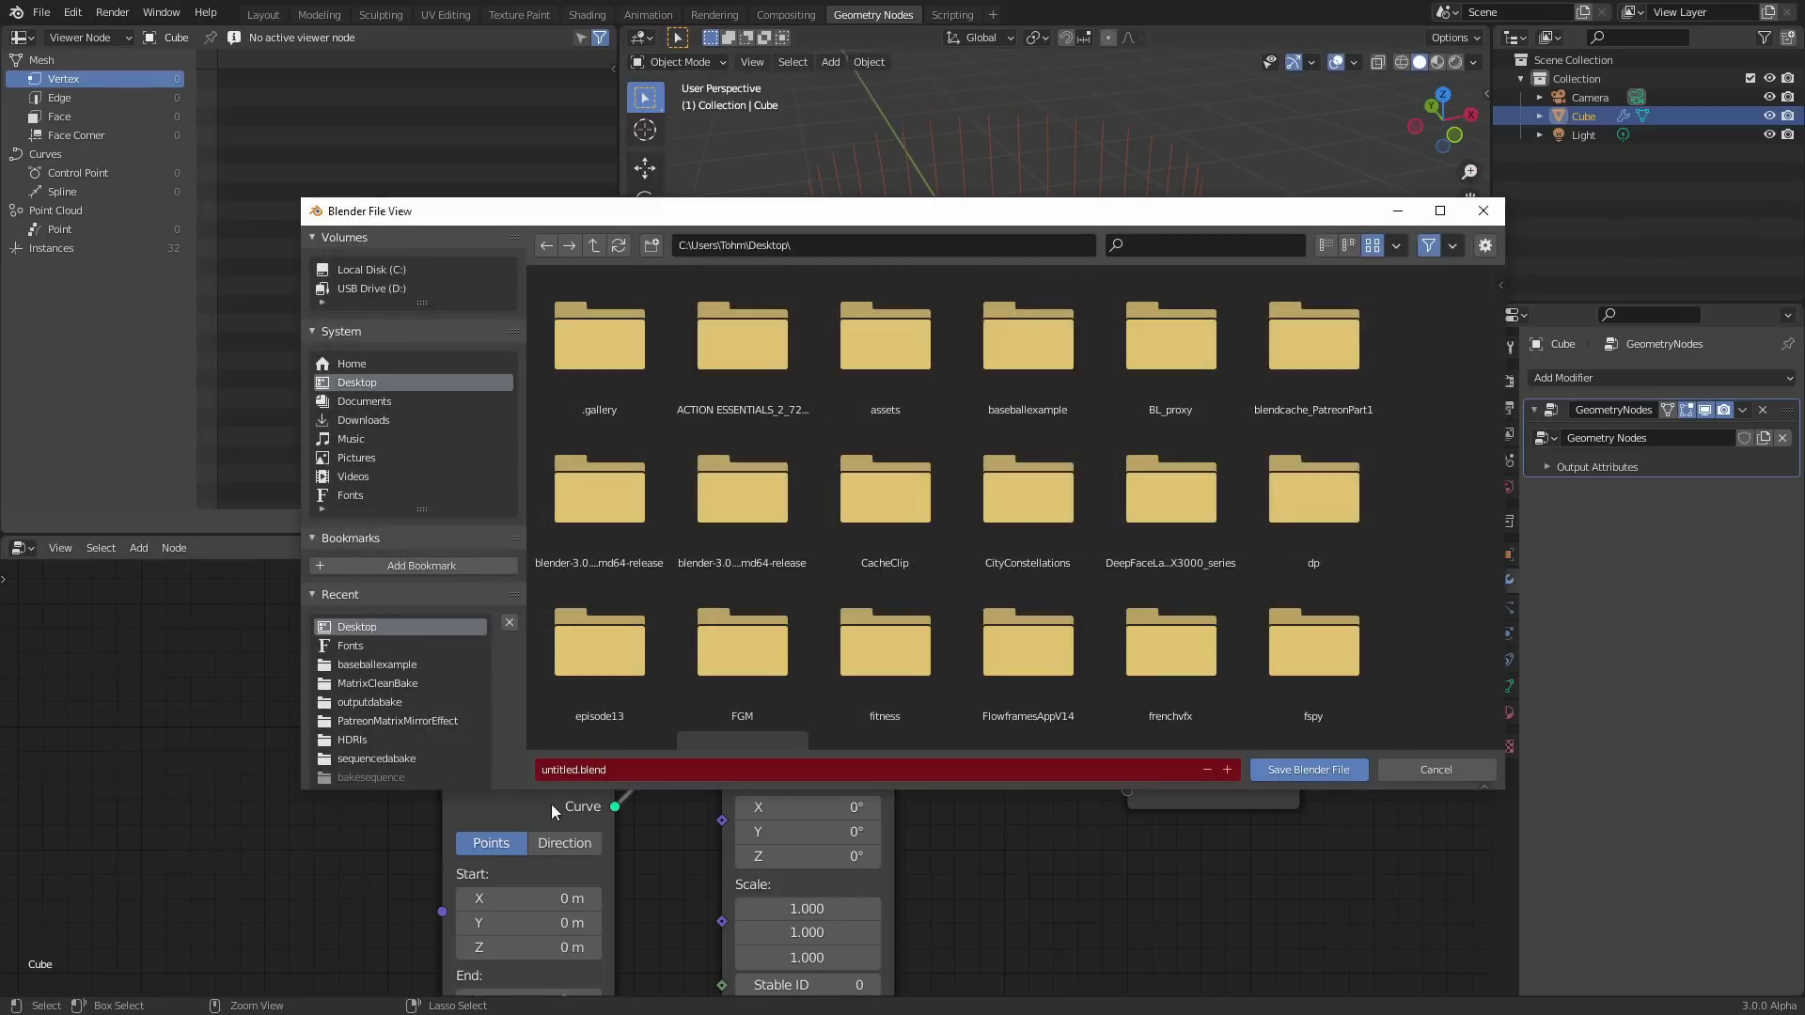
{"action": "left_click", "coordinate": [552, 770]}
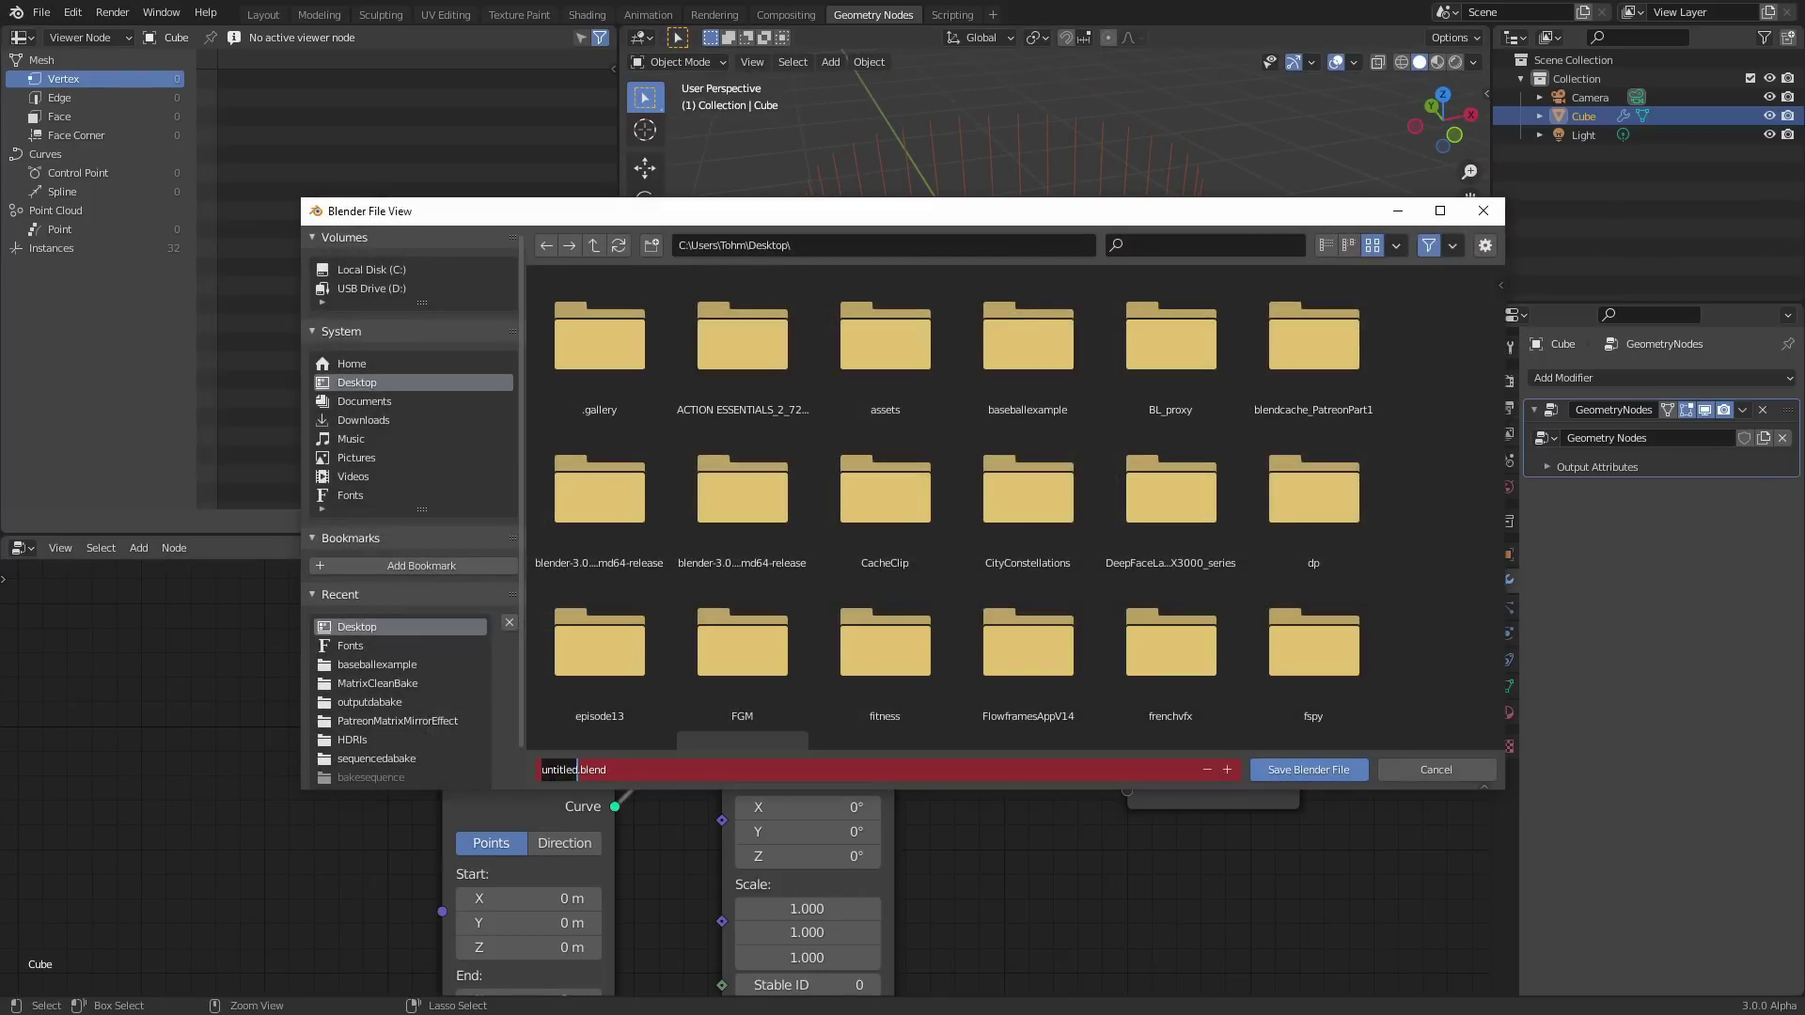
{"action": "key", "text": "BackSpace"}
{"action": "type", "text": "availb"}
{"action": "type", "text": "bleonpatreon"}
{"action": "key", "text": "Return"}
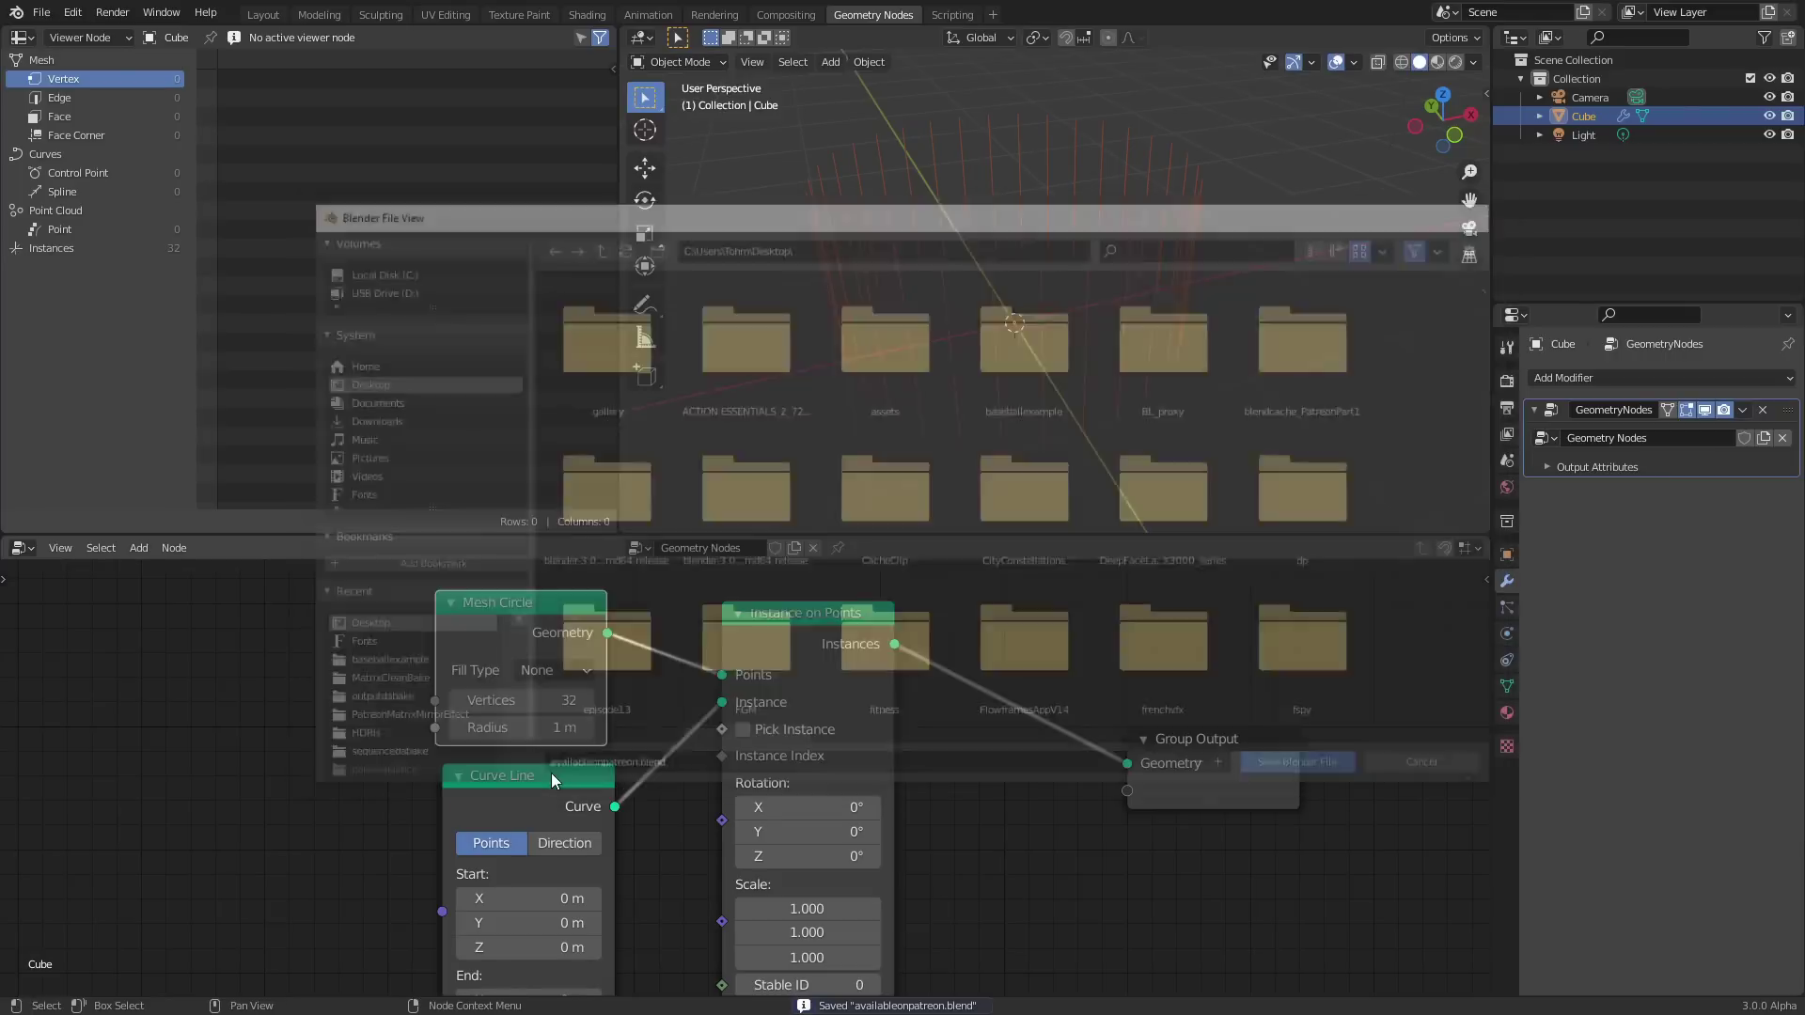
{"action": "left_click_drag", "start_coordinate": [551, 779], "coordinate": [540, 780]}
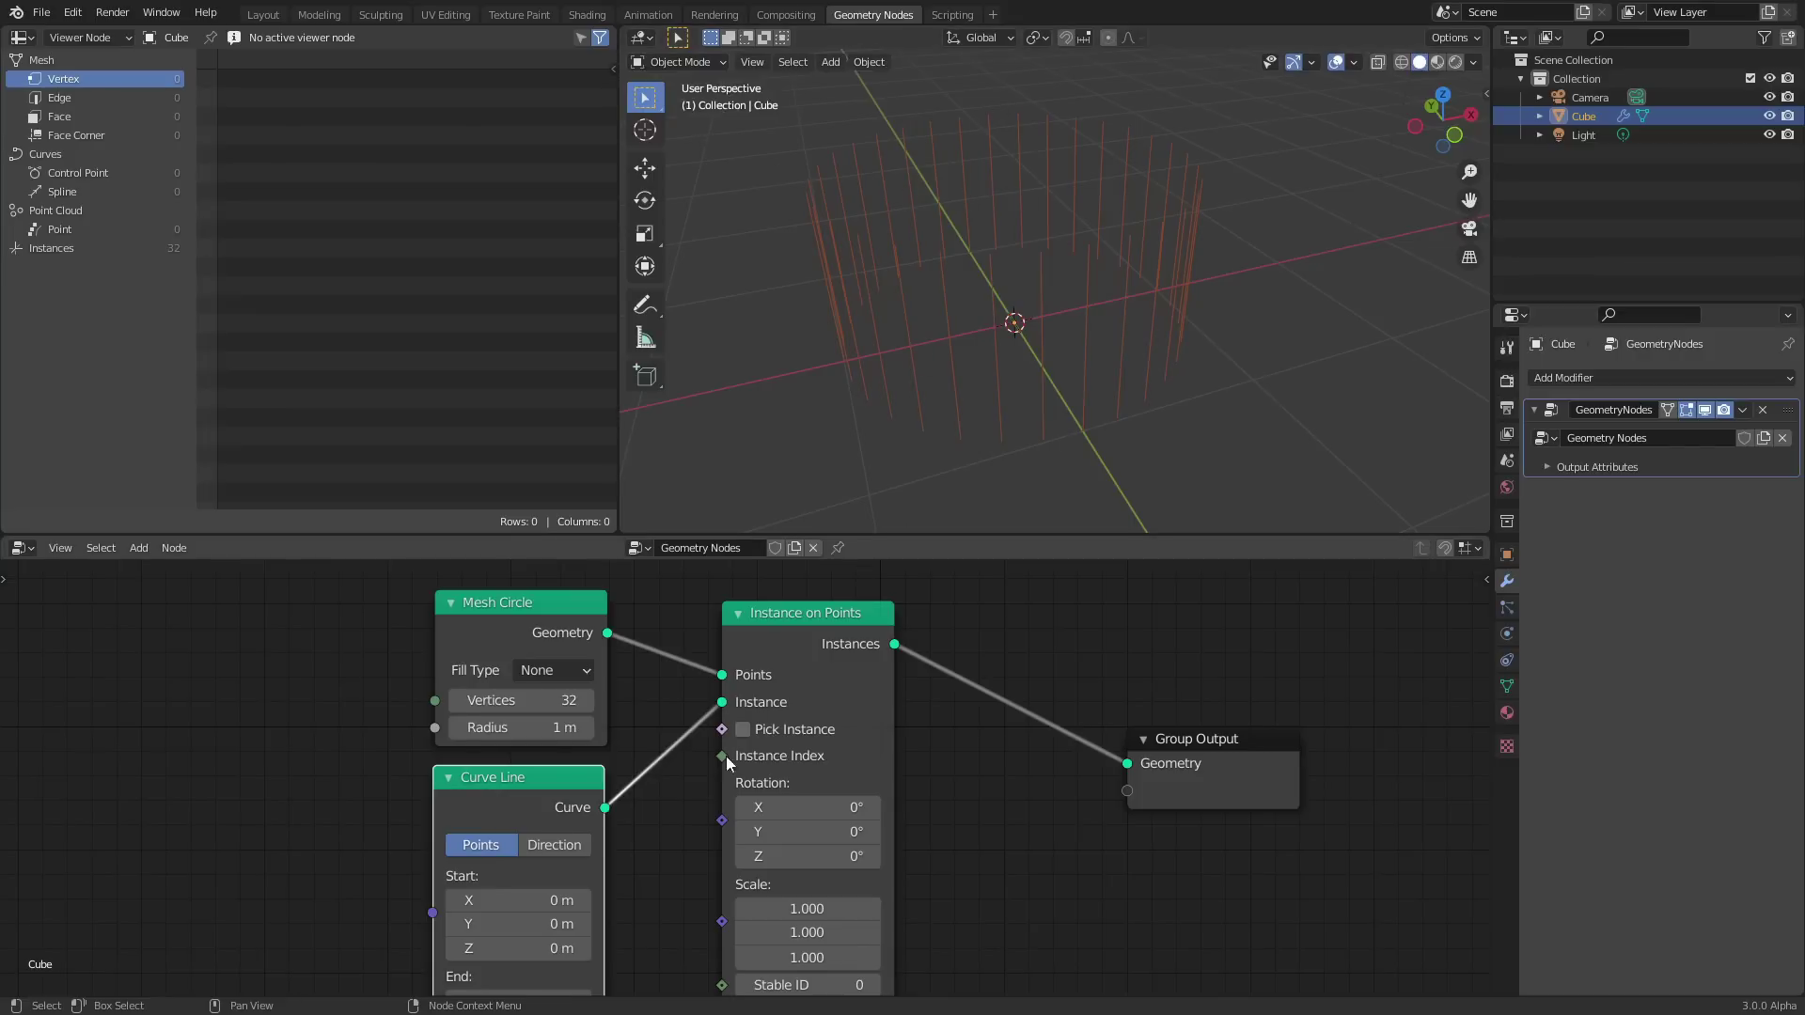
Set the Curve Line end to X 1 m, Z 0 m so the lines lie flat.
{"action": "middle_click_drag", "start_coordinate": [660, 846], "coordinate": [764, 656]}
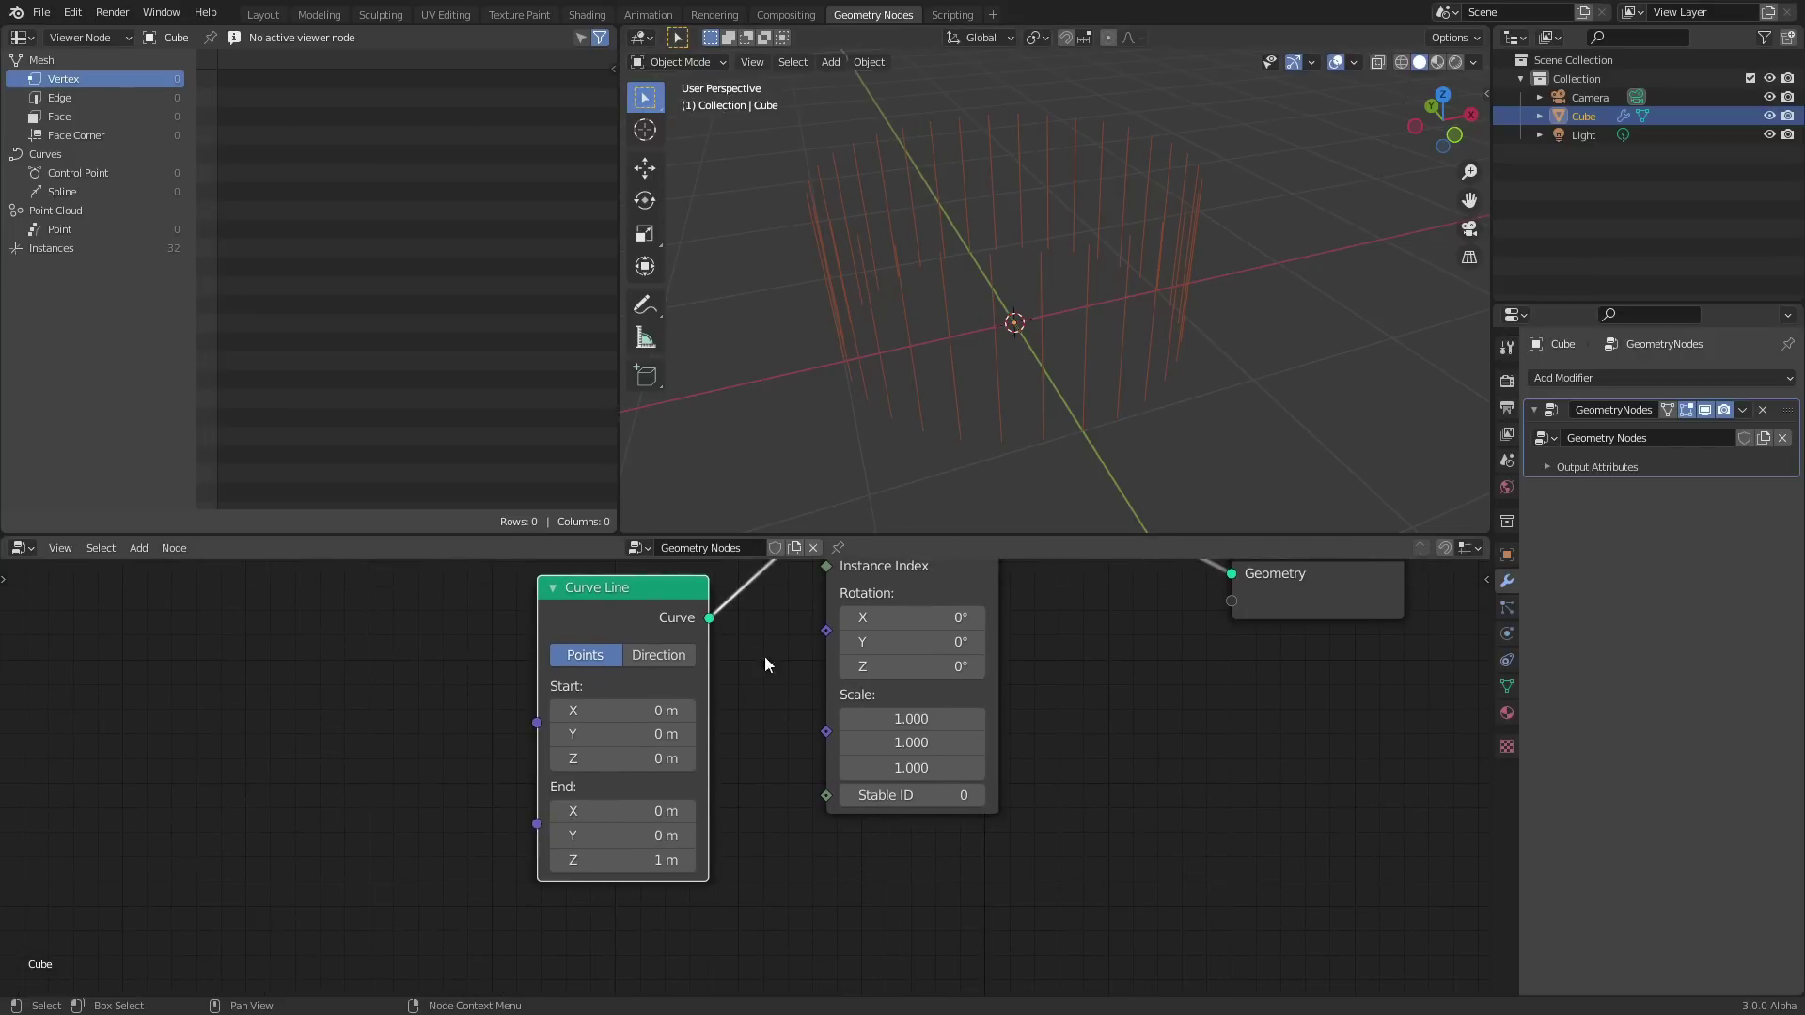
{"action": "left_click", "coordinate": [1443, 94]}
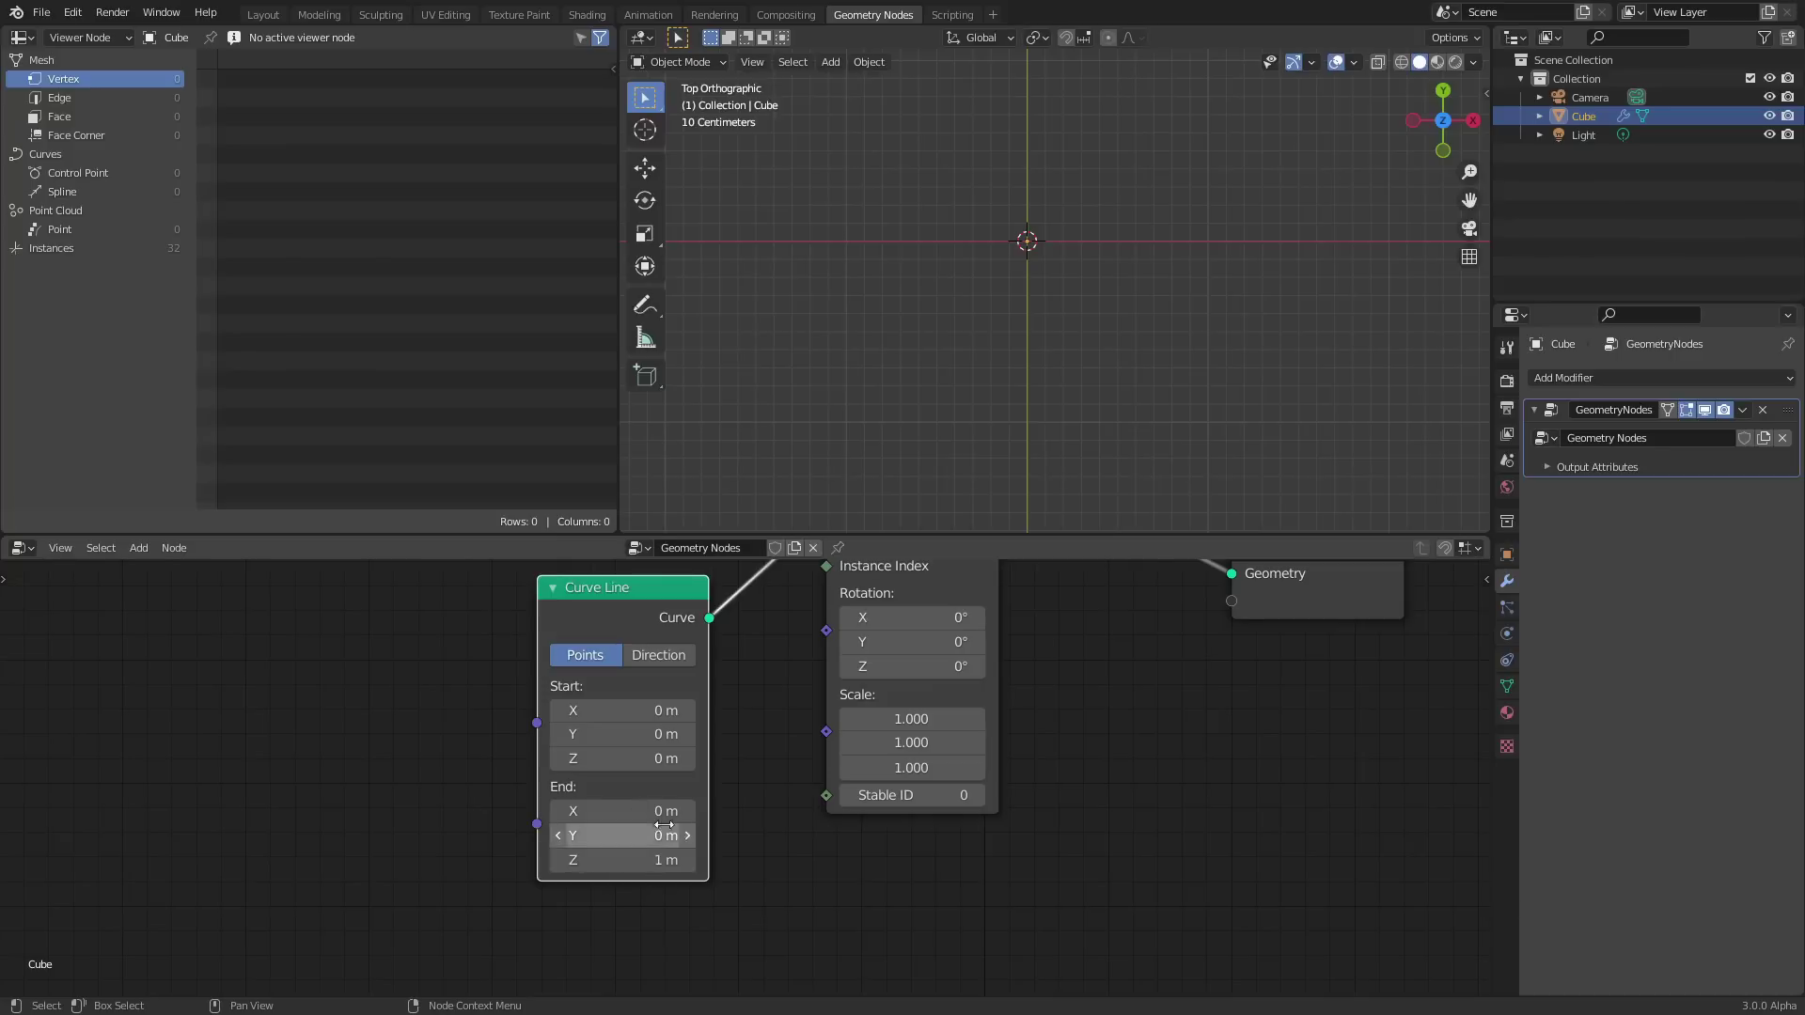
{"action": "left_click", "coordinate": [657, 861]}
{"action": "type", "text": "0"}
{"action": "left_click", "coordinate": [662, 811]}
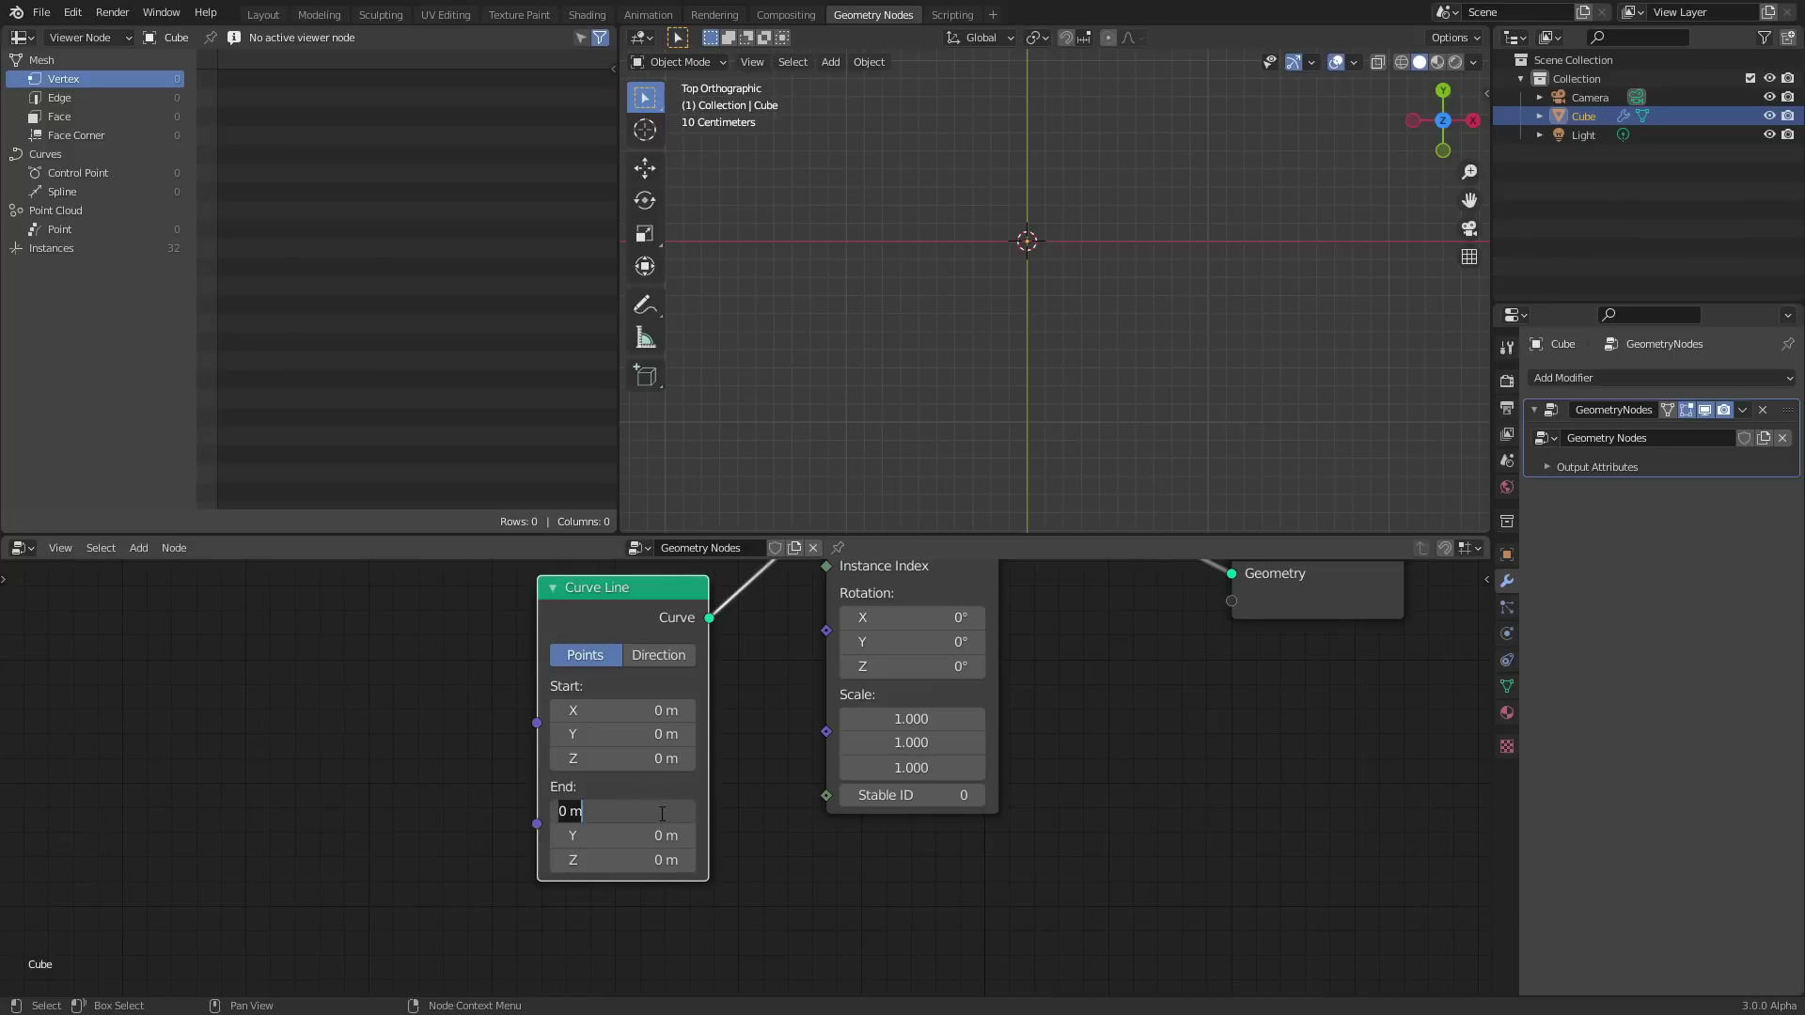
{"action": "type", "text": "1"}
{"action": "key", "text": "Return"}
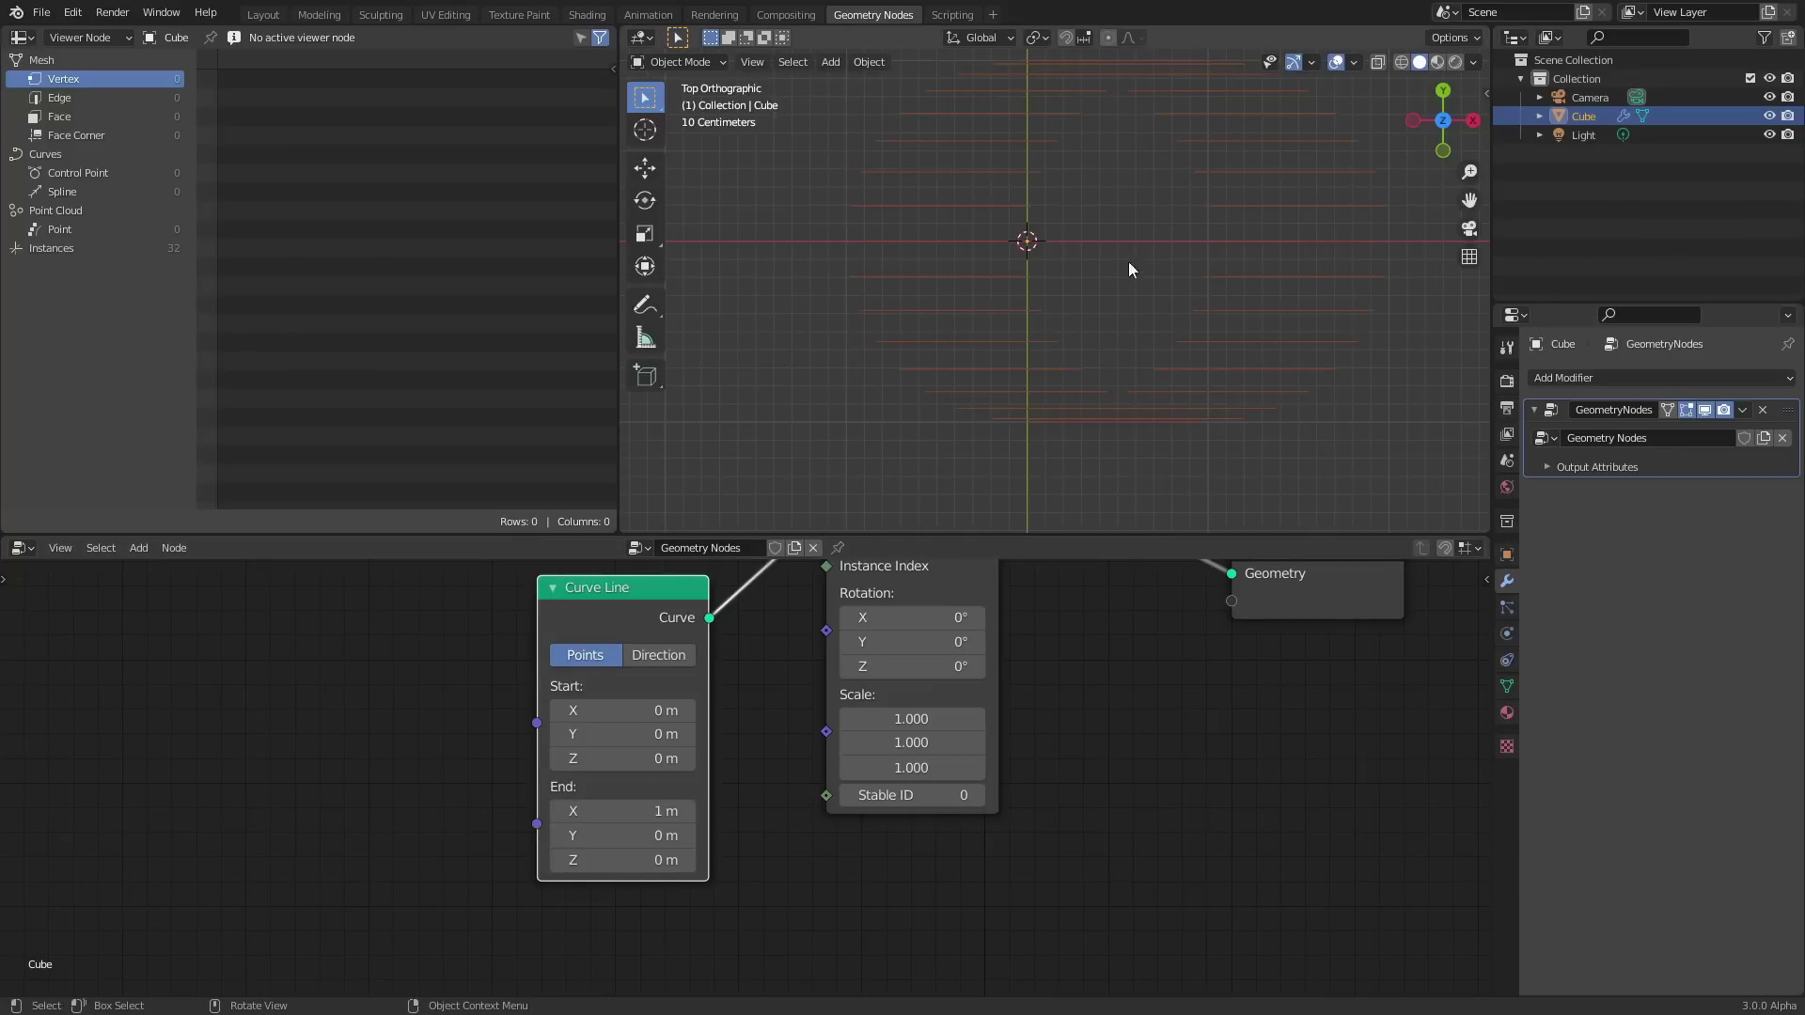
{"action": "middle_click_drag", "start_coordinate": [1128, 261], "coordinate": [827, 458]}
Give the Mesh Circle 30 vertices, keeping radius 1 m, and save.
{"action": "middle_click_drag", "start_coordinate": [720, 732], "coordinate": [725, 615]}
{"action": "left_click_drag", "start_coordinate": [642, 829], "coordinate": [743, 857]}
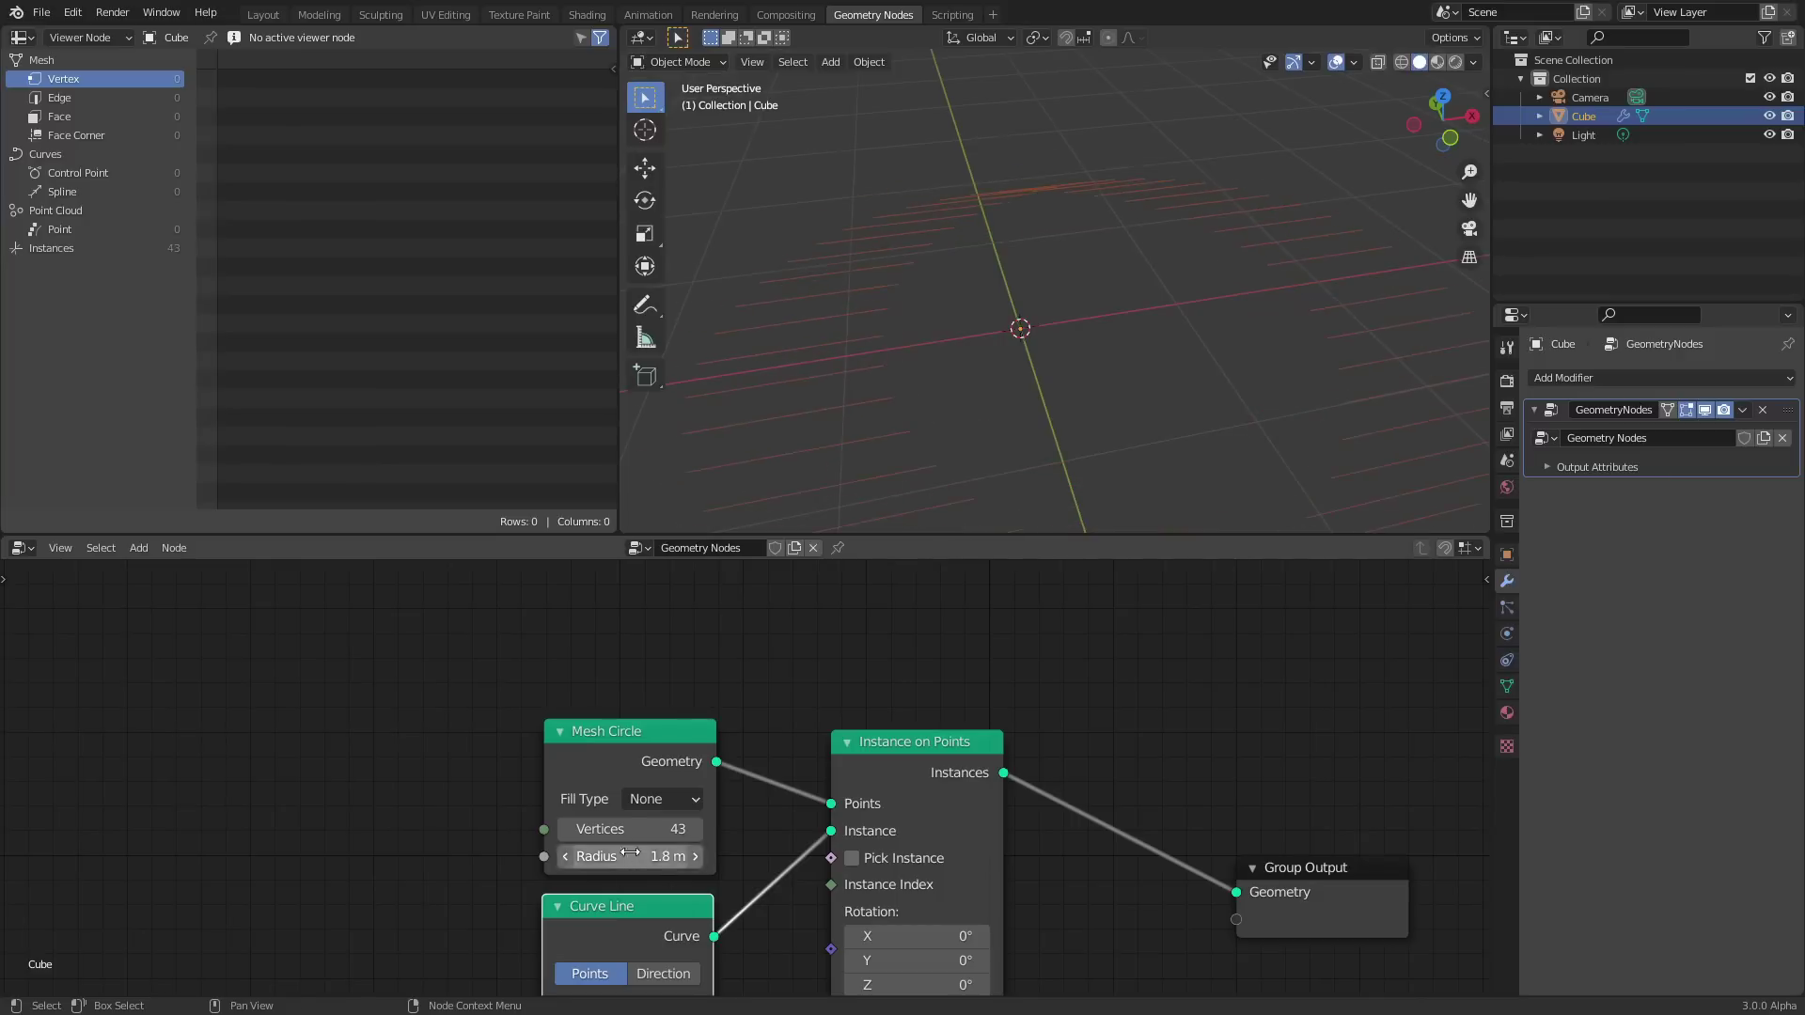
{"action": "key", "text": "ctrl+z"}
{"action": "left_click", "coordinate": [663, 829]}
{"action": "type", "text": "30"}
{"action": "key", "text": "Return"}
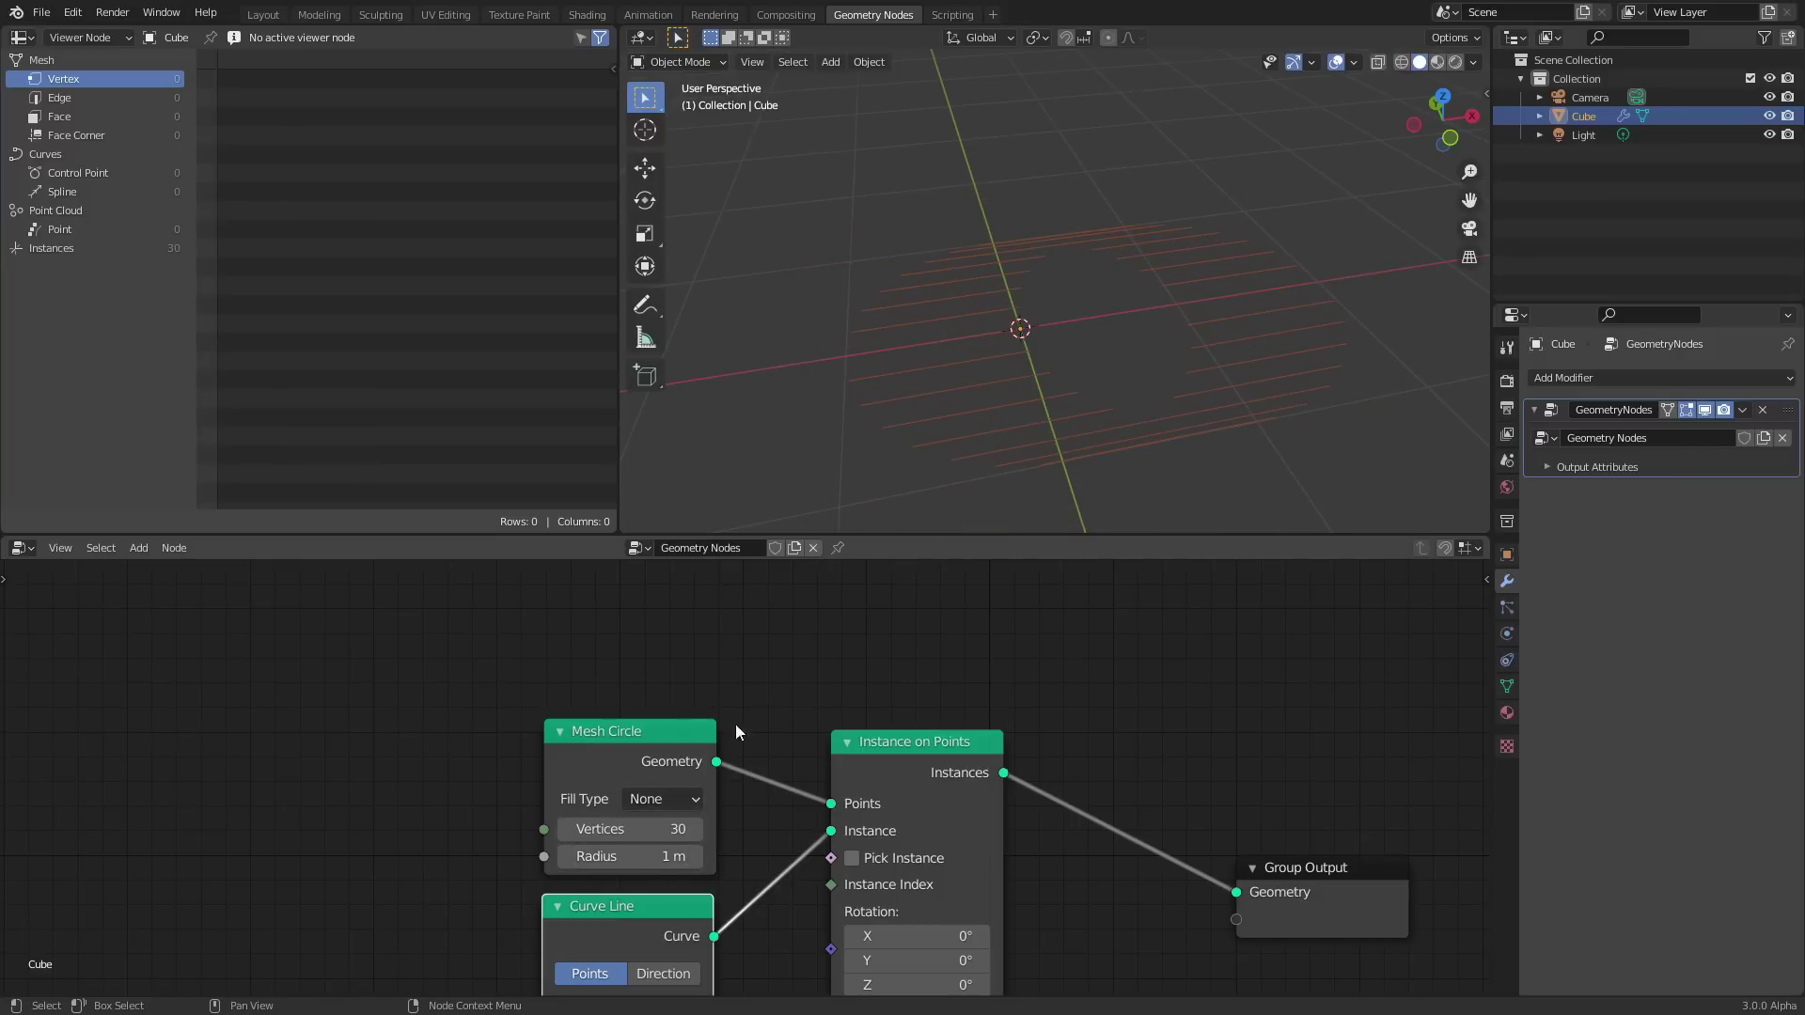
{"action": "middle_click_drag", "start_coordinate": [1158, 335], "coordinate": [1172, 301], "text": "shift"}
{"action": "left_click", "coordinate": [1447, 96]}
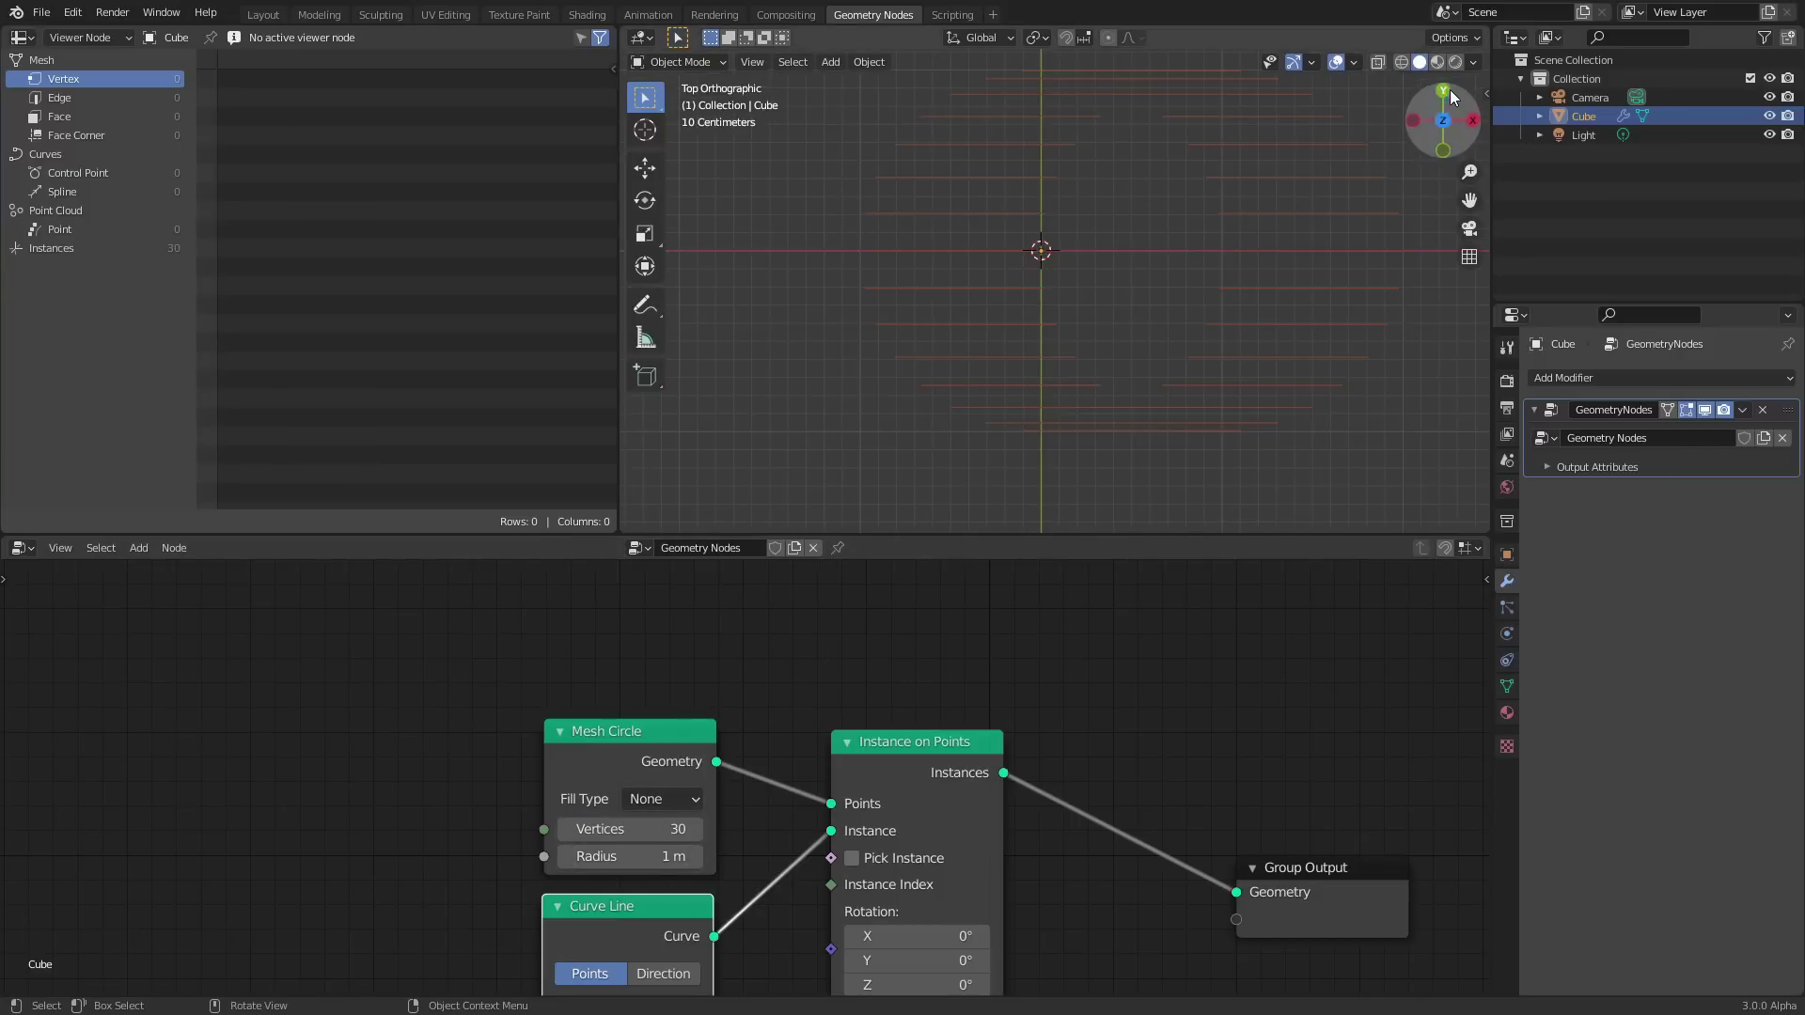
{"action": "key", "text": "ctrl+s"}
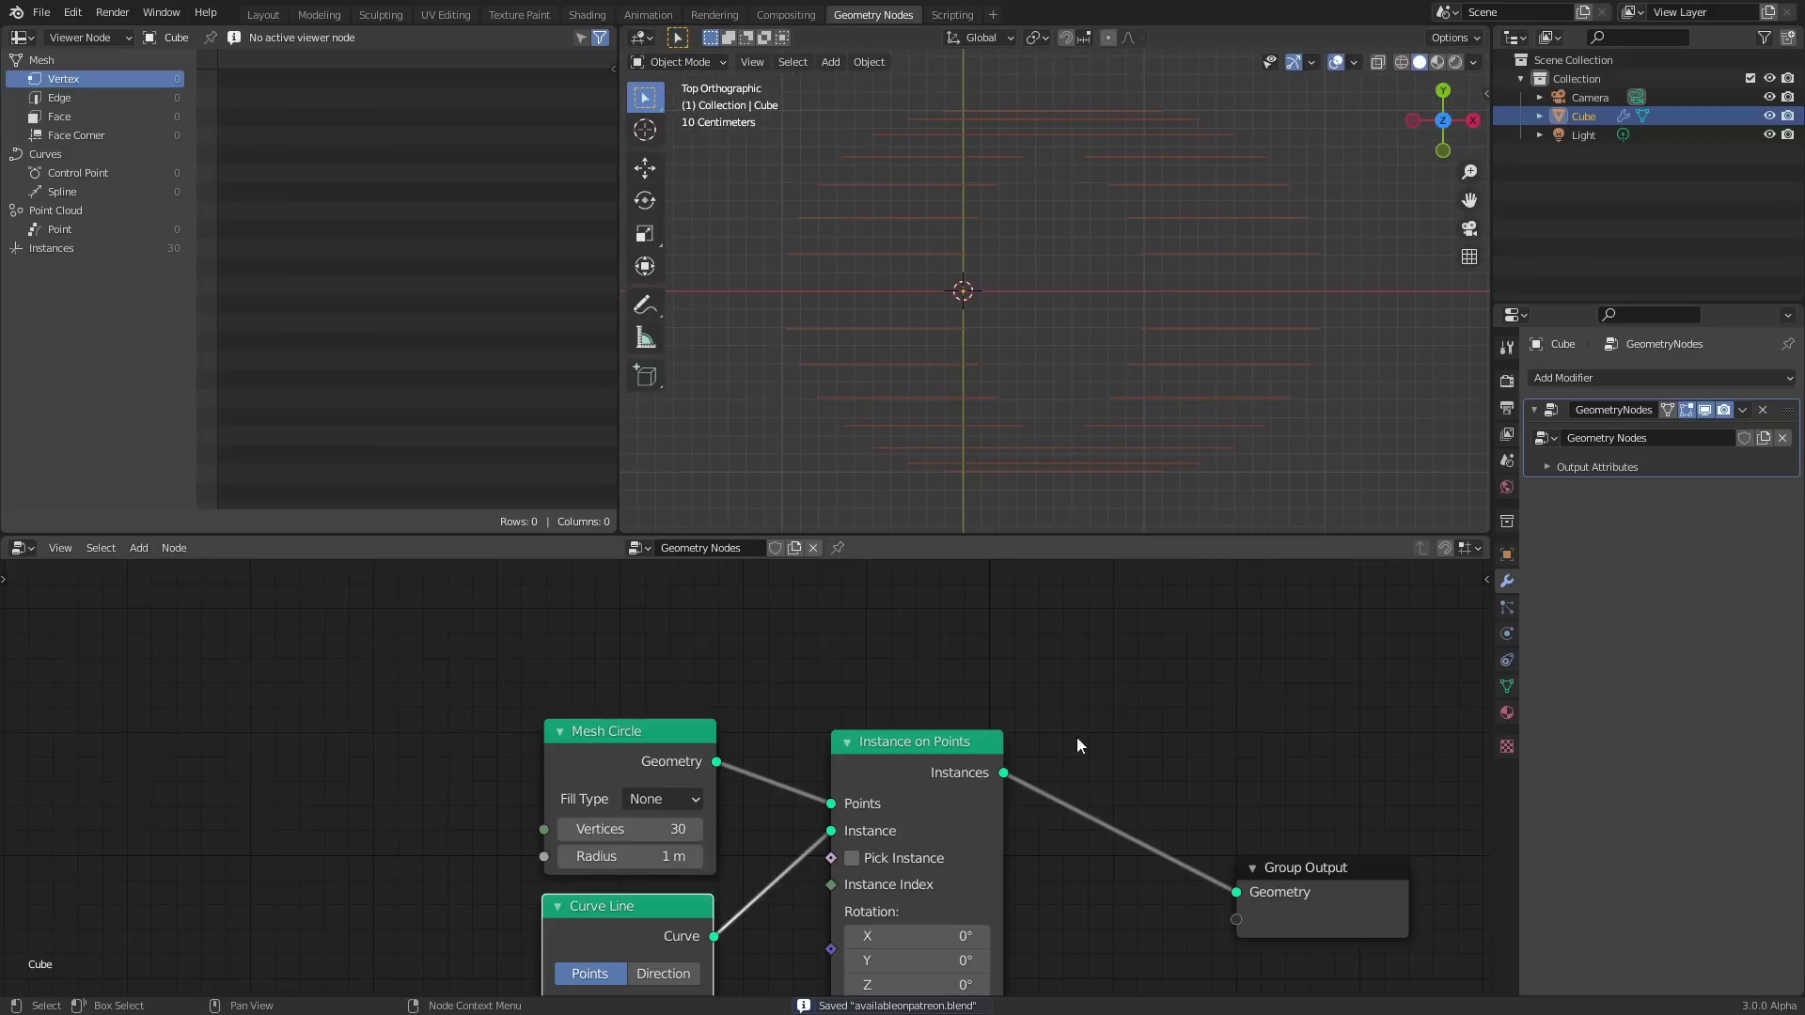
Test rotating the instances around Z, then reset Instance on Points rotation Z to 0°.
{"action": "middle_click_drag", "start_coordinate": [1076, 736], "coordinate": [1127, 578]}
{"action": "left_click_drag", "start_coordinate": [969, 832], "coordinate": [1154, 832]}
{"action": "scroll", "coordinate": [1091, 374], "scroll_direction": "down", "scroll_amount": 2}
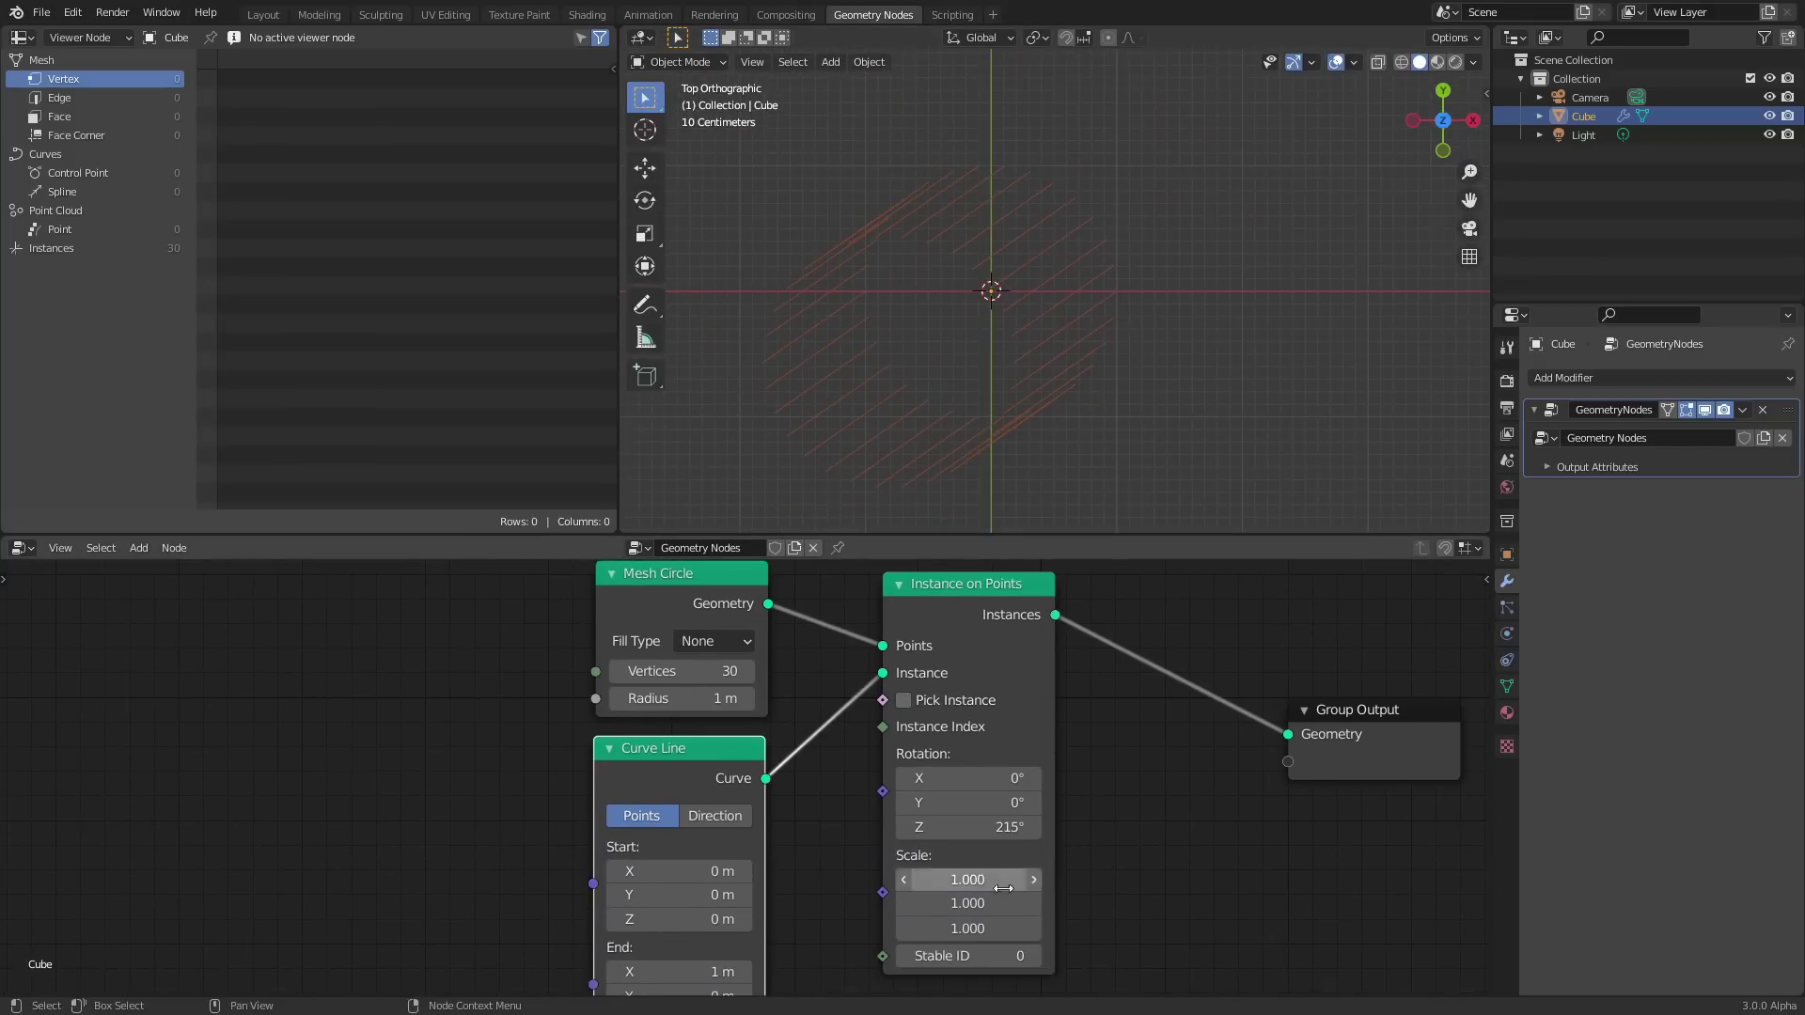
{"action": "left_click_drag", "start_coordinate": [968, 828], "coordinate": [1236, 827]}
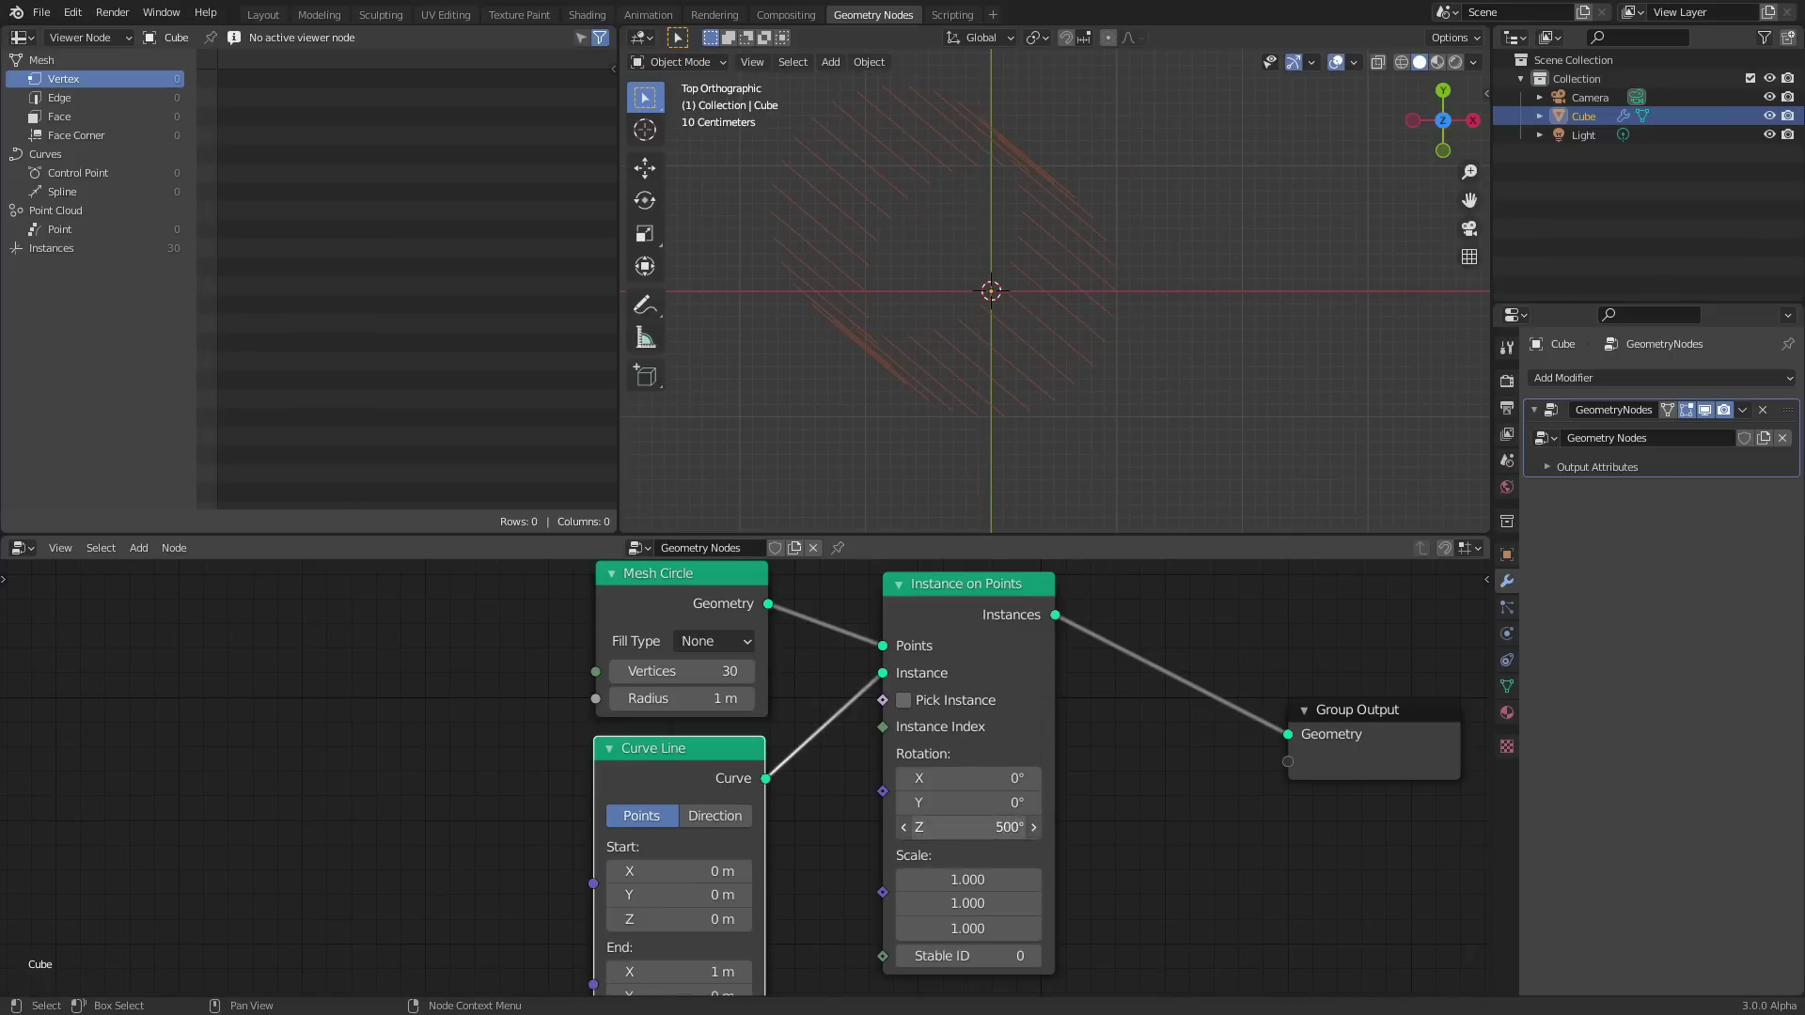
{"action": "left_click", "coordinate": [968, 827]}
{"action": "type", "text": "0"}
{"action": "key", "text": "Return"}
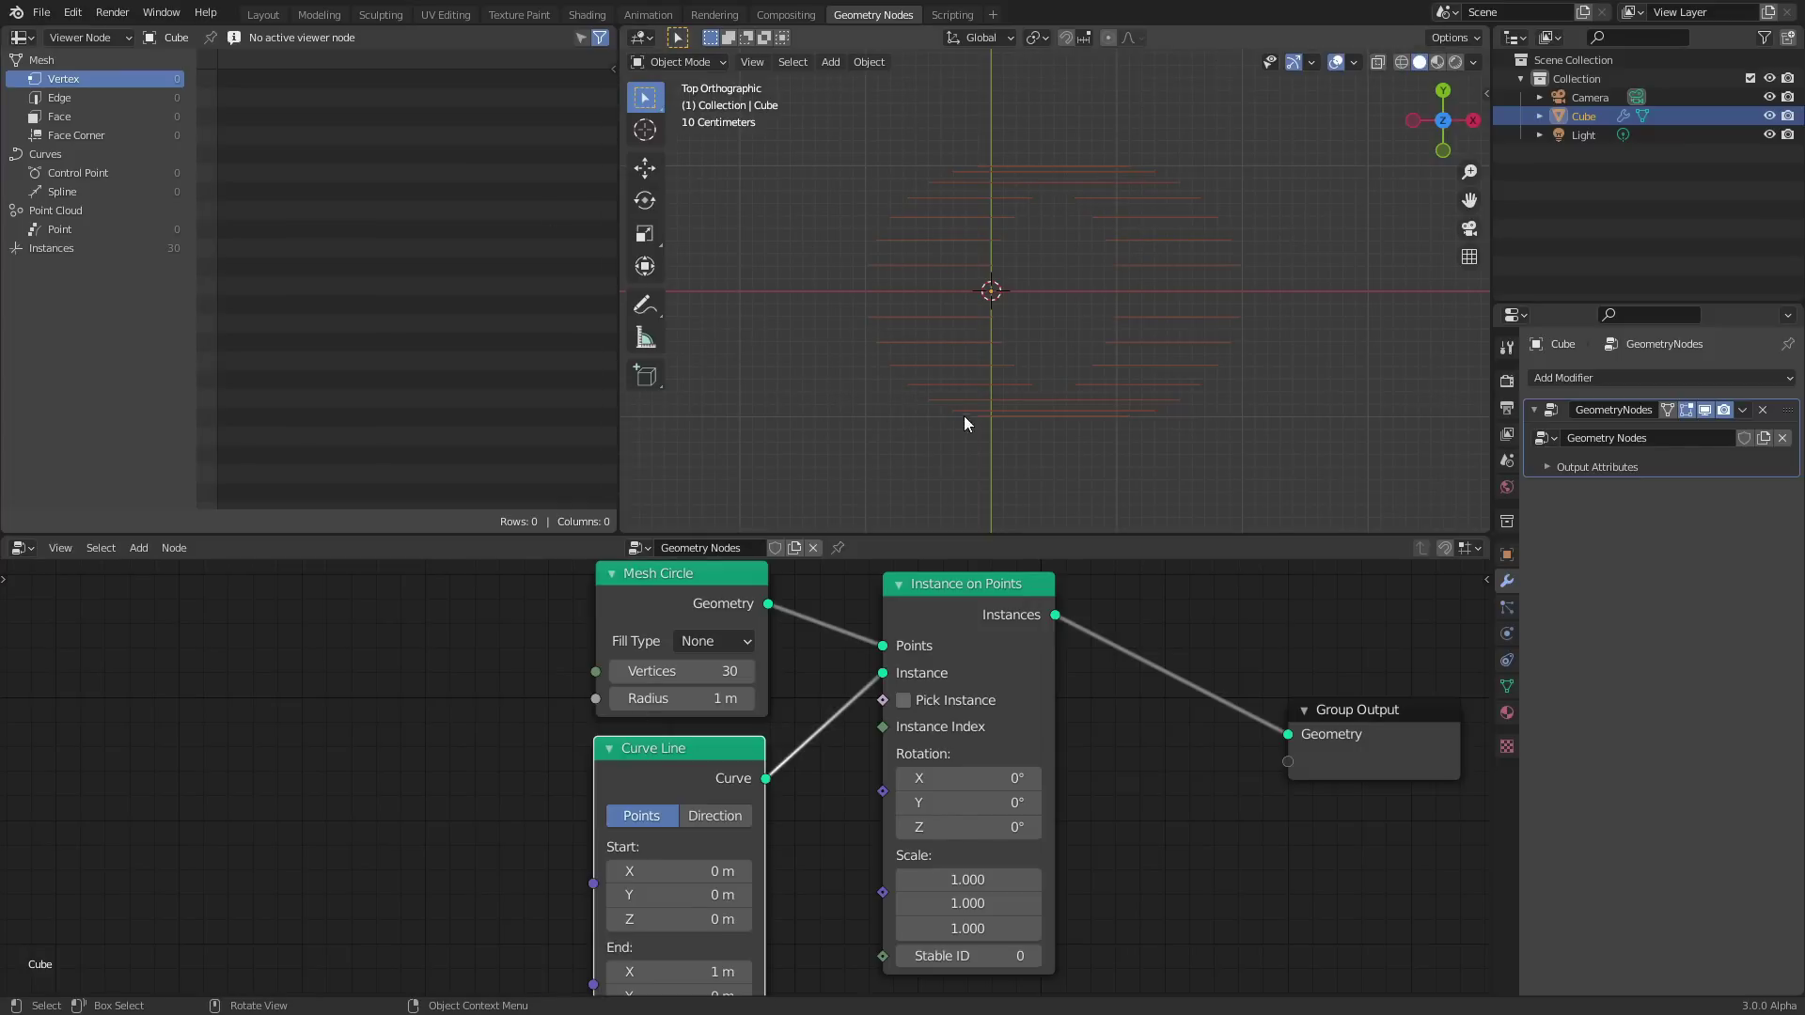
{"action": "left_click_drag", "start_coordinate": [1054, 387], "coordinate": [1065, 531]}
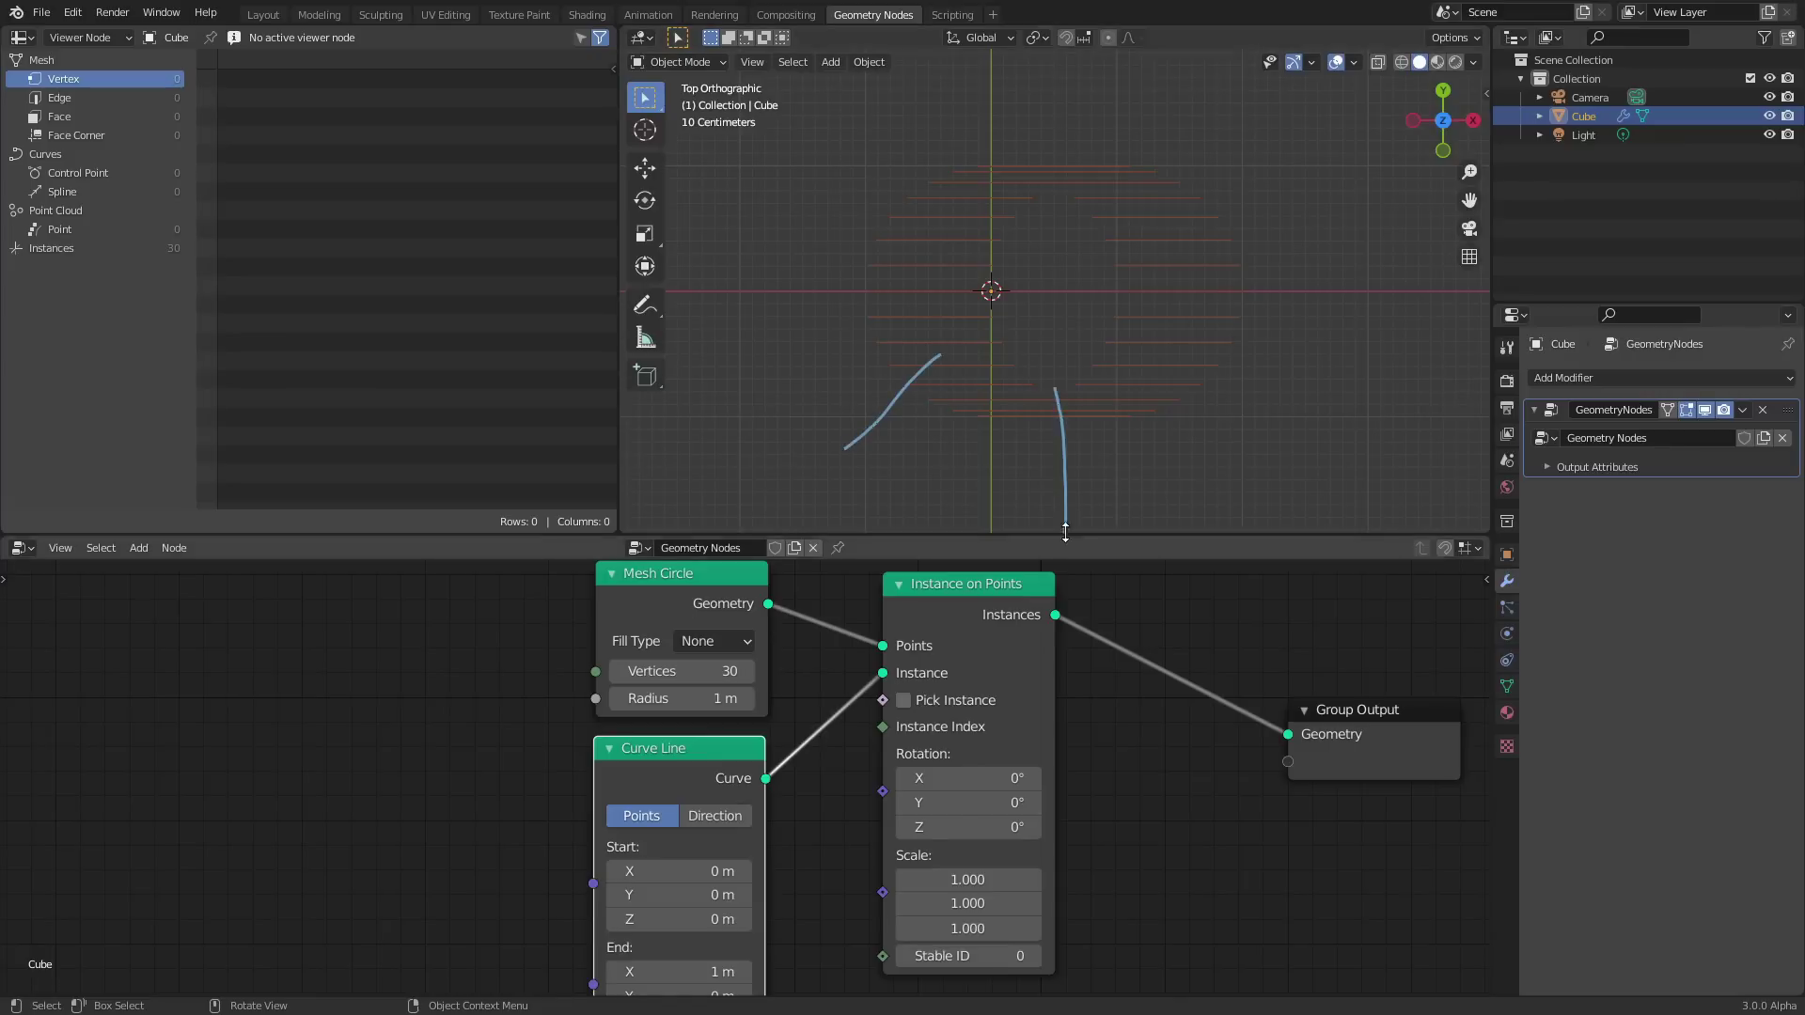
Shift the Mesh Circle and Curve Line nodes further left in the node tree.
{"action": "mouse_move", "coordinate": [1139, 341]}
{"action": "left_mouse_down"}
{"action": "mouse_move", "coordinate": [1392, 407]}
{"action": "mouse_move", "coordinate": [1221, 344]}
{"action": "mouse_move", "coordinate": [1072, 475]}
{"action": "mouse_move", "coordinate": [1112, 519]}
{"action": "mouse_move", "coordinate": [800, 428]}
{"action": "mouse_move", "coordinate": [898, 376]}
{"action": "left_mouse_up"}
{"action": "mouse_move", "coordinate": [969, 827]}
{"action": "left_mouse_down"}
{"action": "mouse_move", "coordinate": [1081, 827]}
{"action": "mouse_move", "coordinate": [1008, 827]}
{"action": "left_mouse_up"}
{"action": "key", "text": "ctrl+z"}
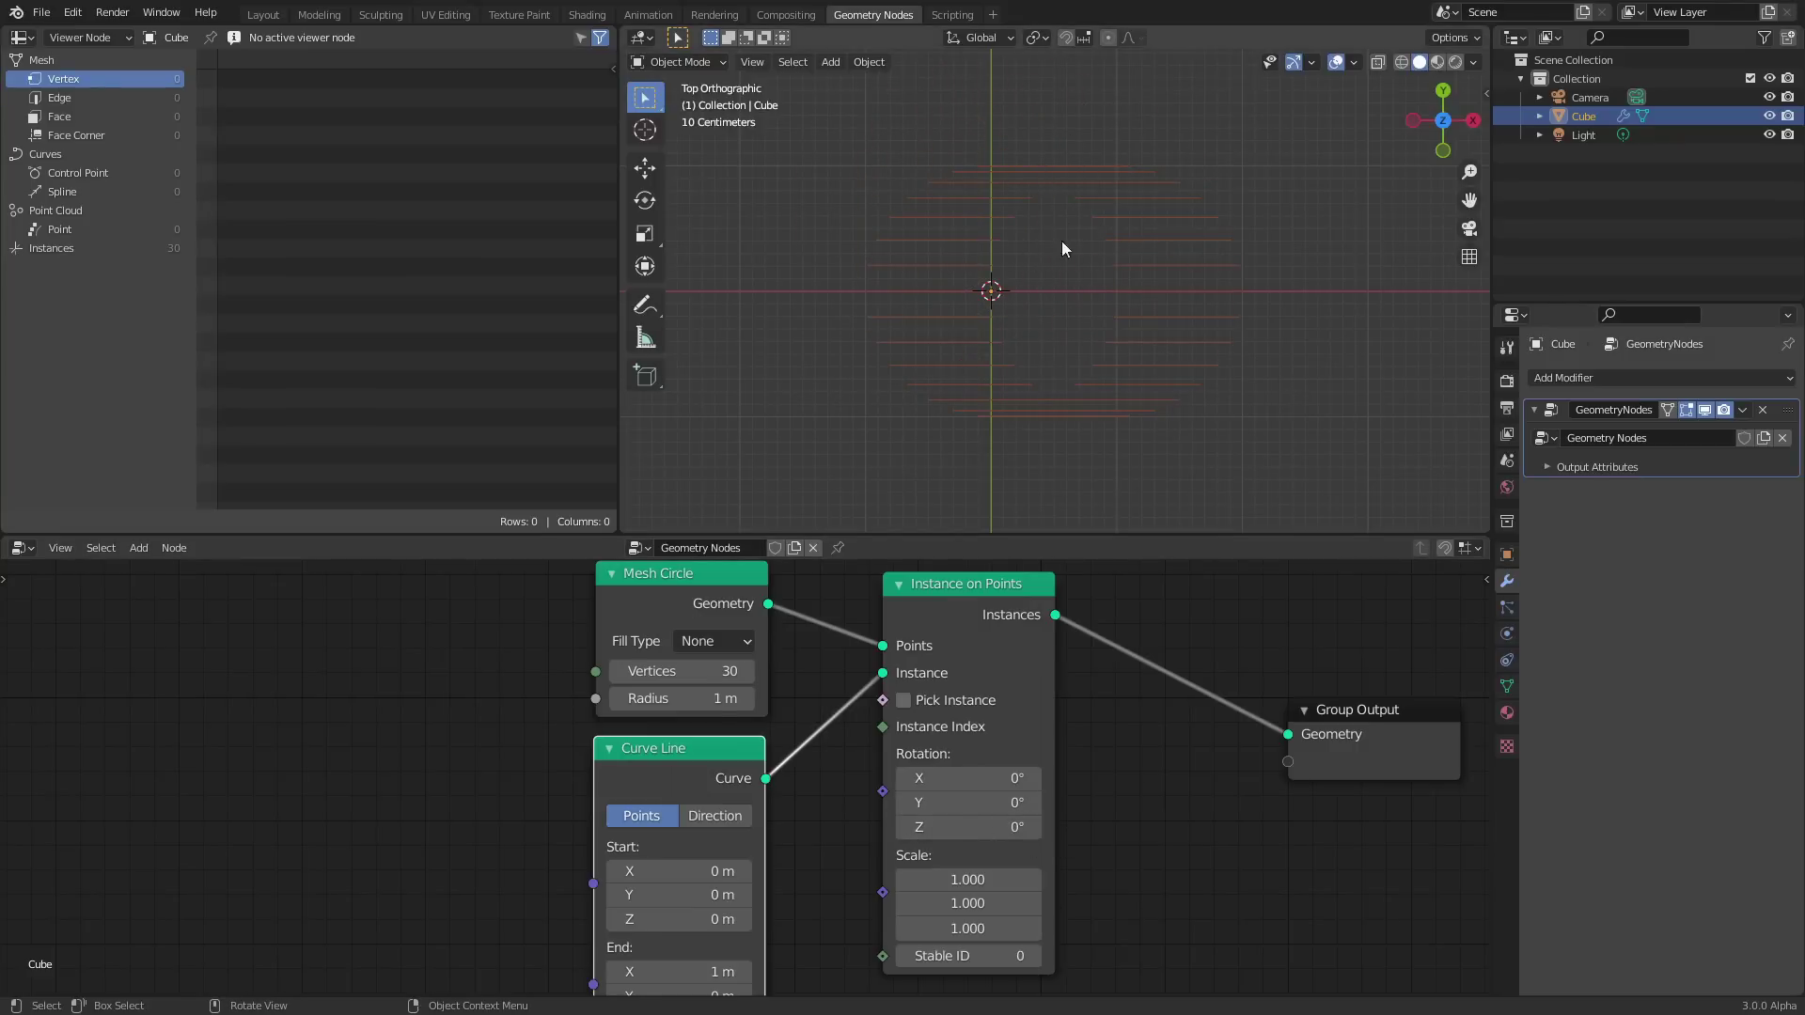
{"action": "middle_click_drag", "start_coordinate": [499, 817], "coordinate": [632, 811]}
{"action": "left_click_drag", "start_coordinate": [632, 812], "coordinate": [819, 665]}
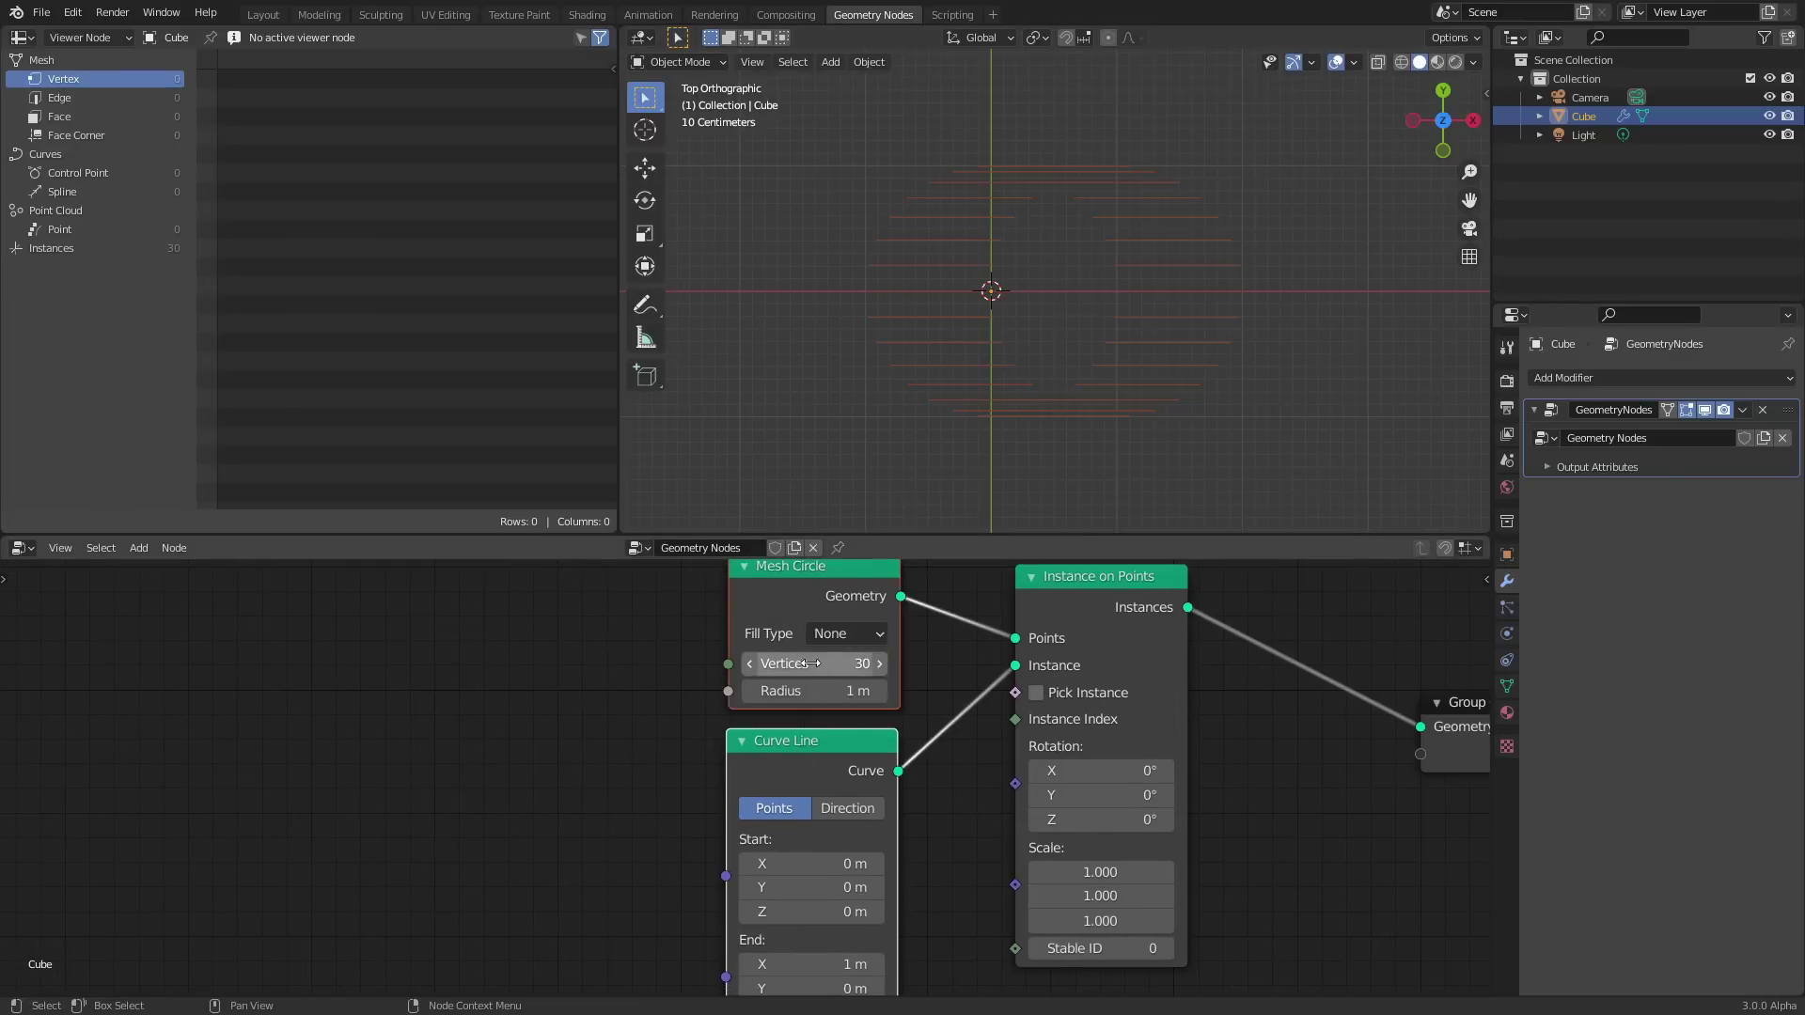
{"action": "key", "text": "g"}
{"action": "left_click", "coordinate": [599, 668]}
{"action": "middle_click_drag", "start_coordinate": [277, 663], "coordinate": [404, 683]}
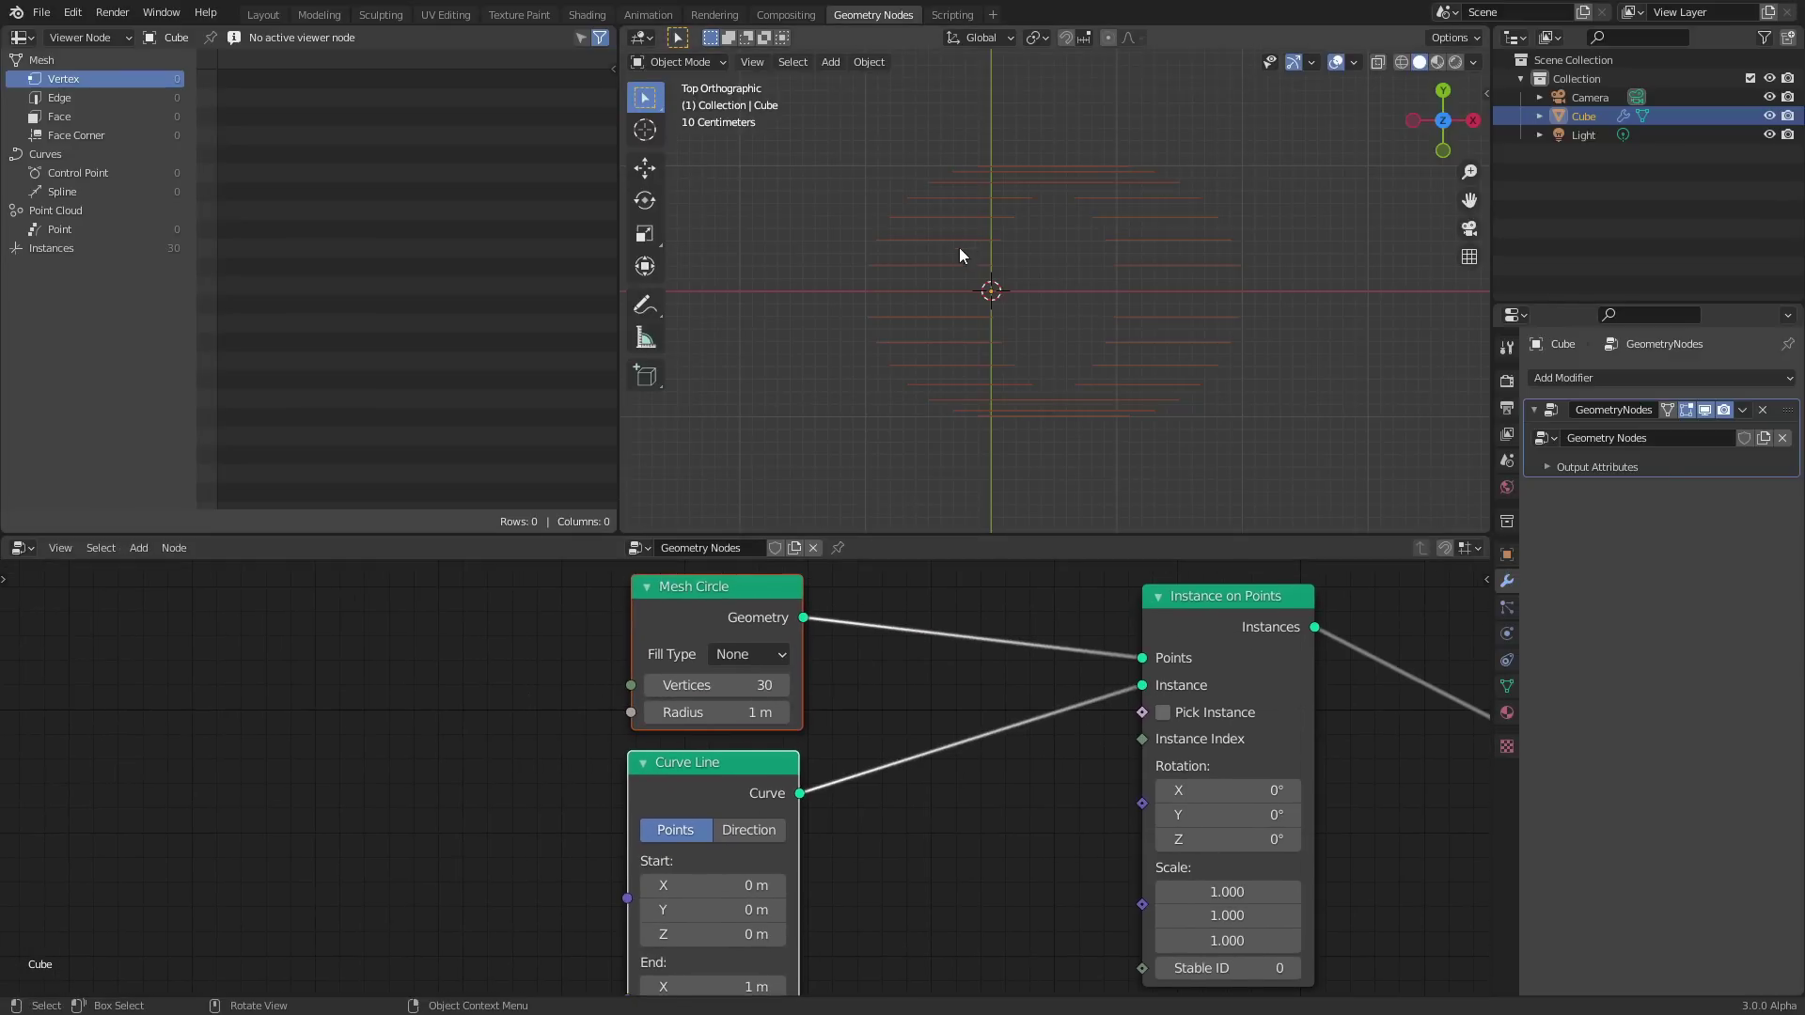
Sketch annotation arrows over the ring, then erase all viewport annotations.
{"action": "key", "text": "x"}
{"action": "mouse_move", "coordinate": [1146, 145]}
{"action": "left_mouse_down"}
{"action": "mouse_move", "coordinate": [1149, 120]}
{"action": "mouse_move", "coordinate": [1134, 129]}
{"action": "left_mouse_up"}
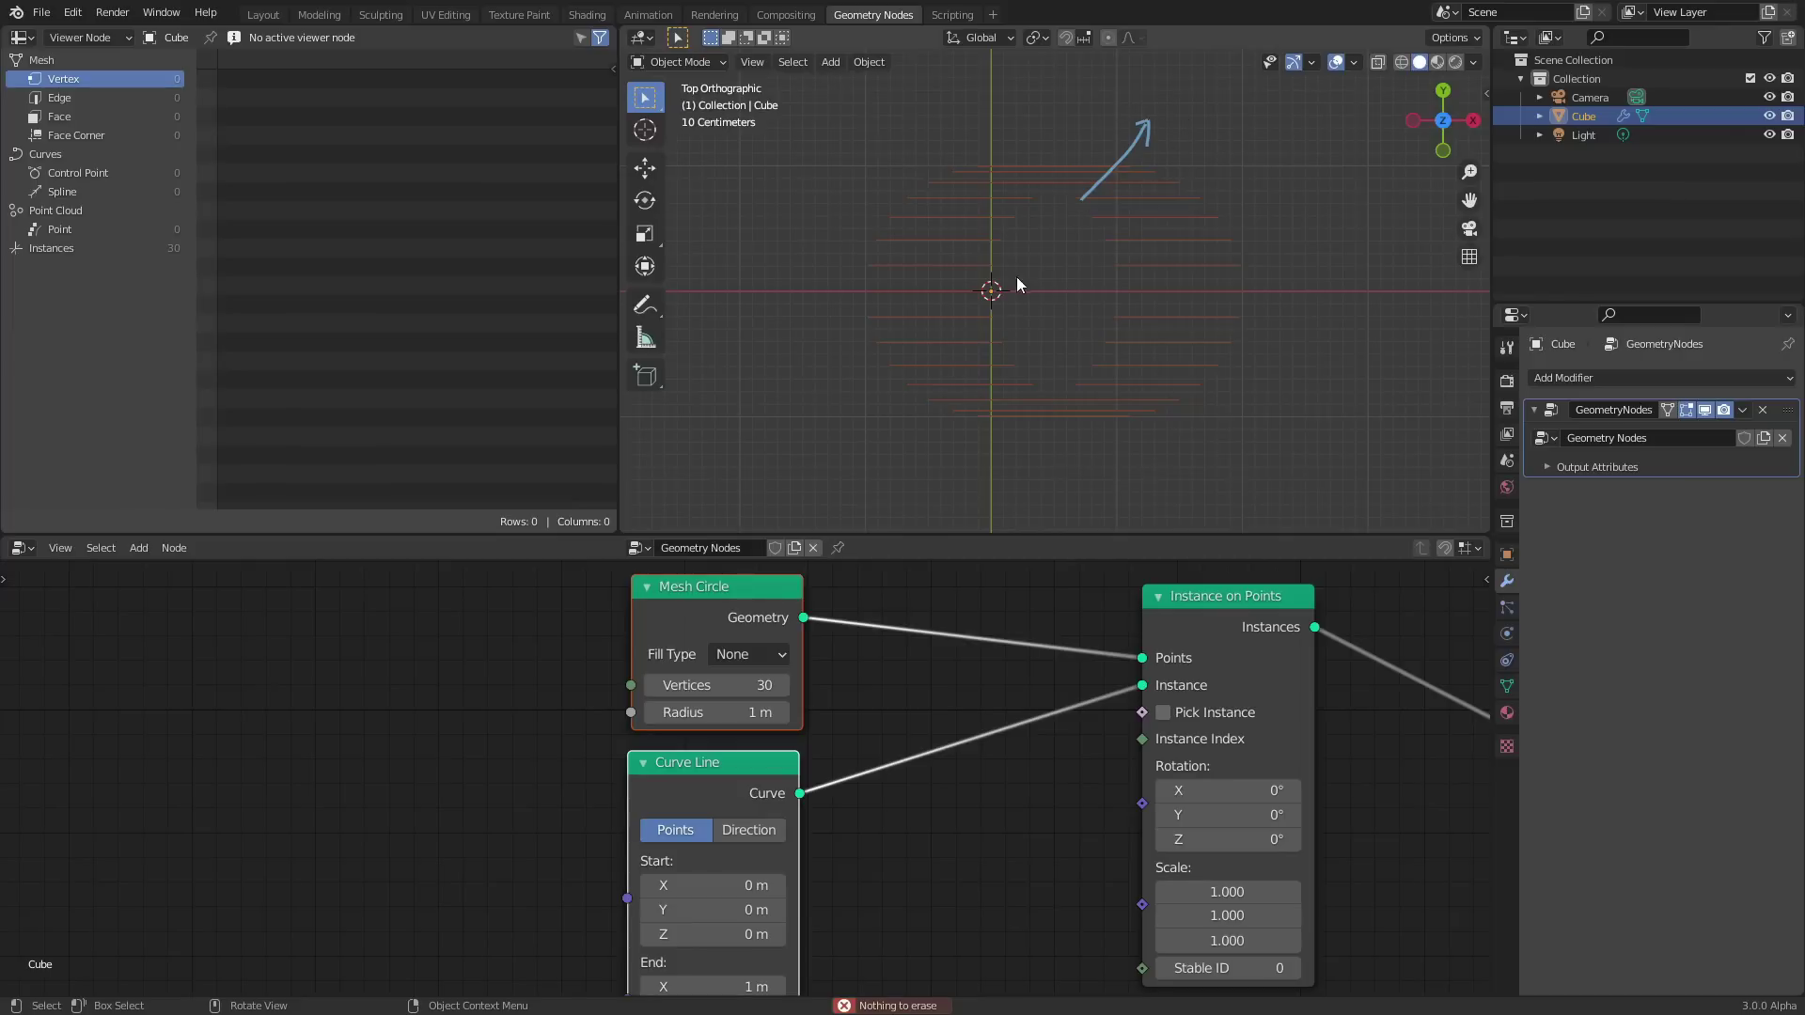
{"action": "left_click_drag", "start_coordinate": [1013, 255], "coordinate": [988, 272]}
{"action": "scroll", "coordinate": [1062, 279], "scroll_direction": "up", "scroll_amount": 2}
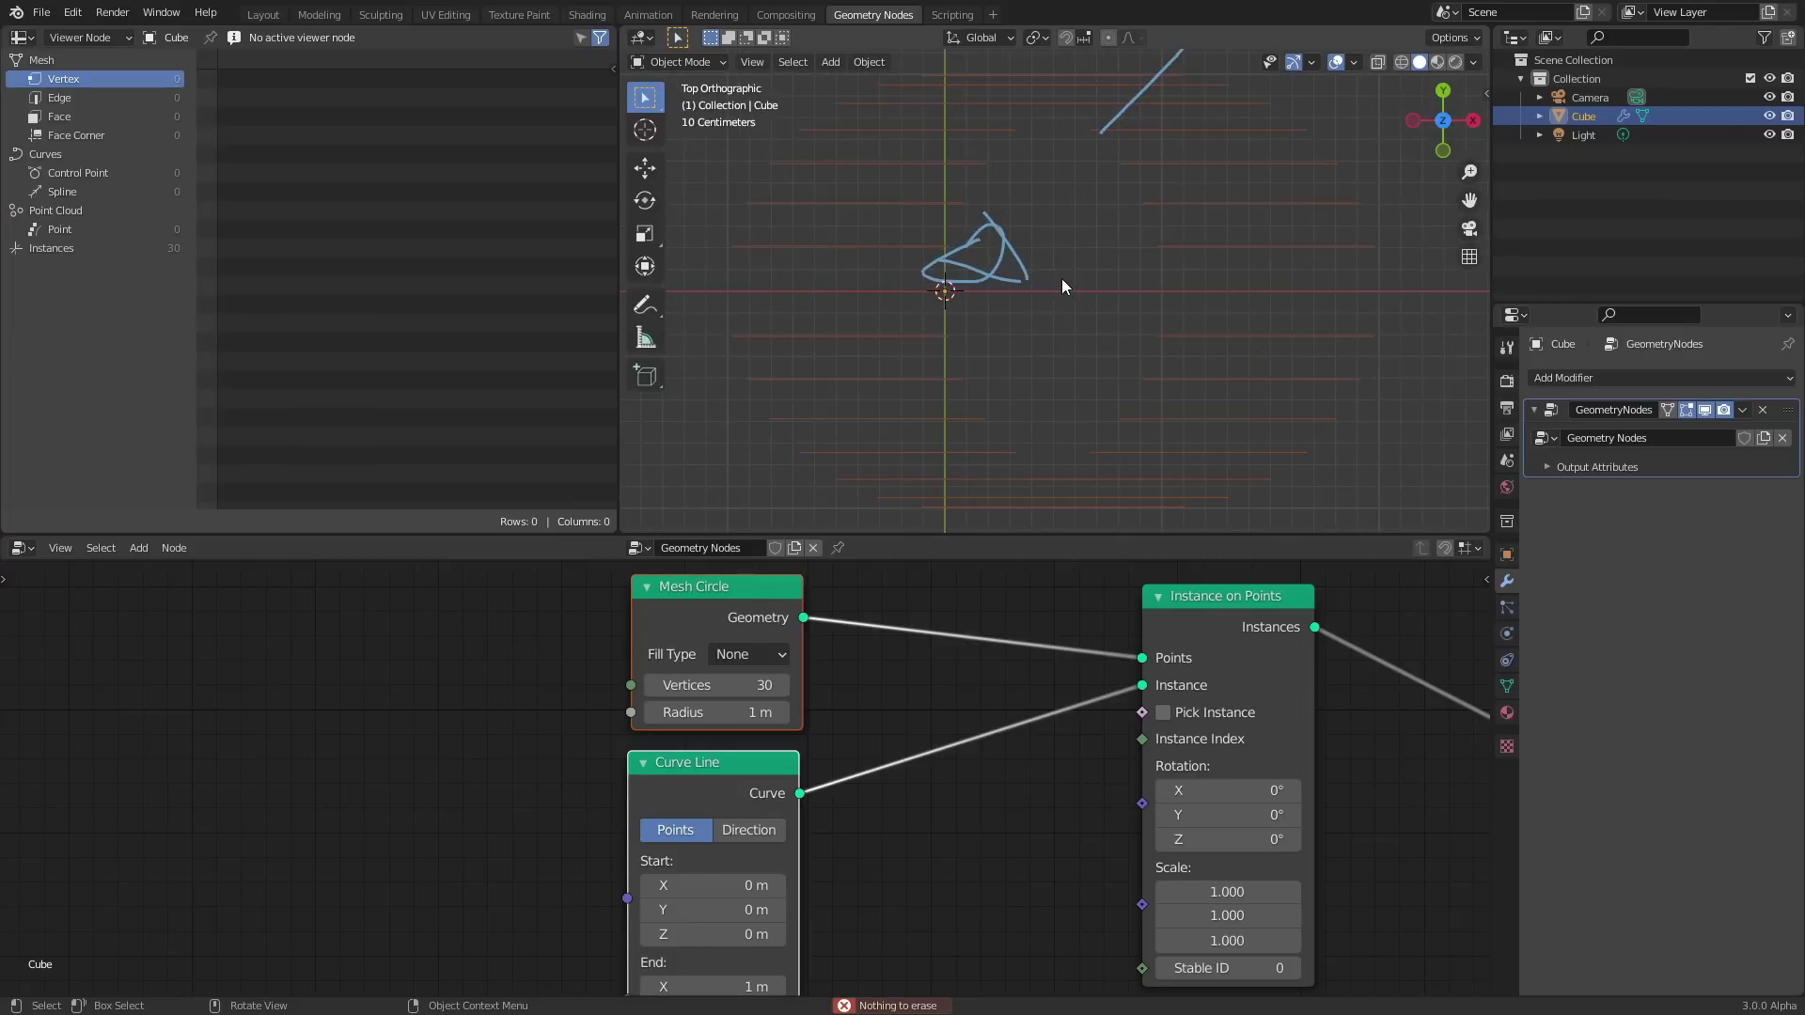
{"action": "middle_click_drag", "start_coordinate": [1062, 278], "coordinate": [974, 359], "text": "shift"}
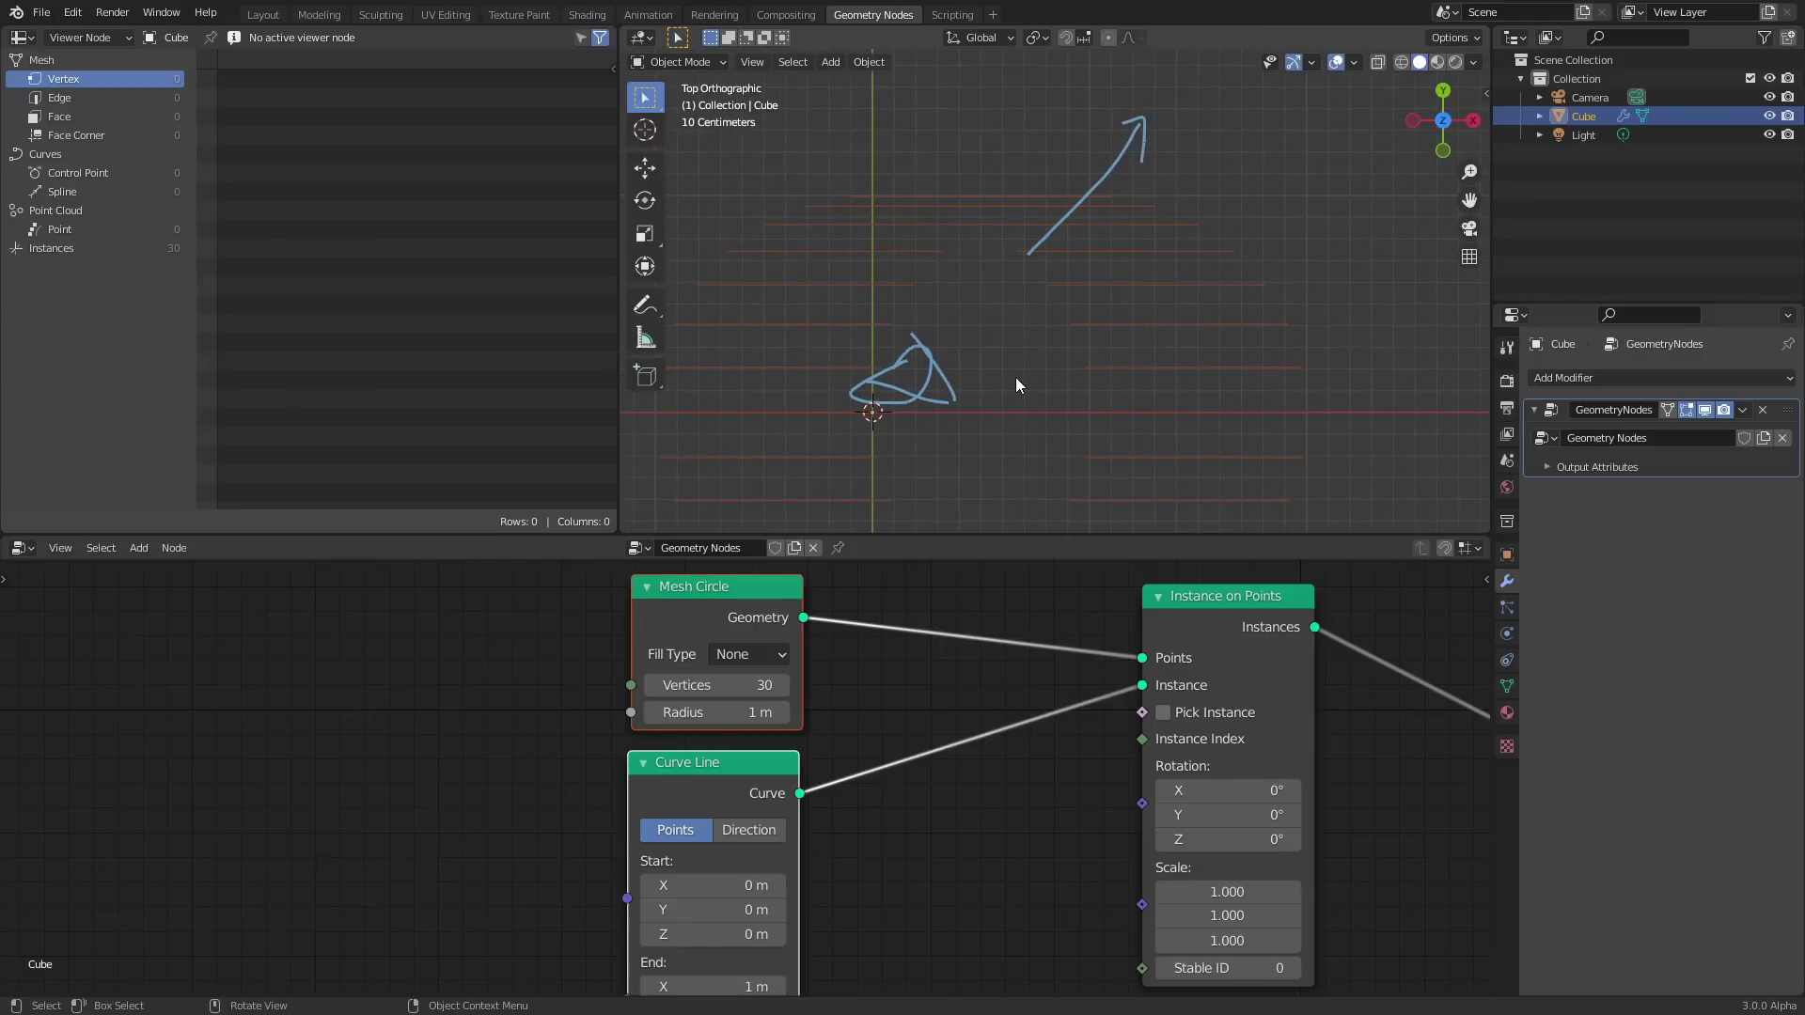
{"action": "mouse_move", "coordinate": [933, 357]}
{"action": "left_mouse_down", "text": "ctrl"}
{"action": "mouse_move", "coordinate": [919, 329]}
{"action": "mouse_move", "coordinate": [888, 350]}
{"action": "mouse_move", "coordinate": [991, 356]}
{"action": "mouse_move", "coordinate": [955, 382]}
{"action": "mouse_move", "coordinate": [999, 294]}
{"action": "mouse_move", "coordinate": [1180, 121]}
{"action": "mouse_move", "coordinate": [1112, 127]}
{"action": "left_mouse_up", "text": "ctrl"}
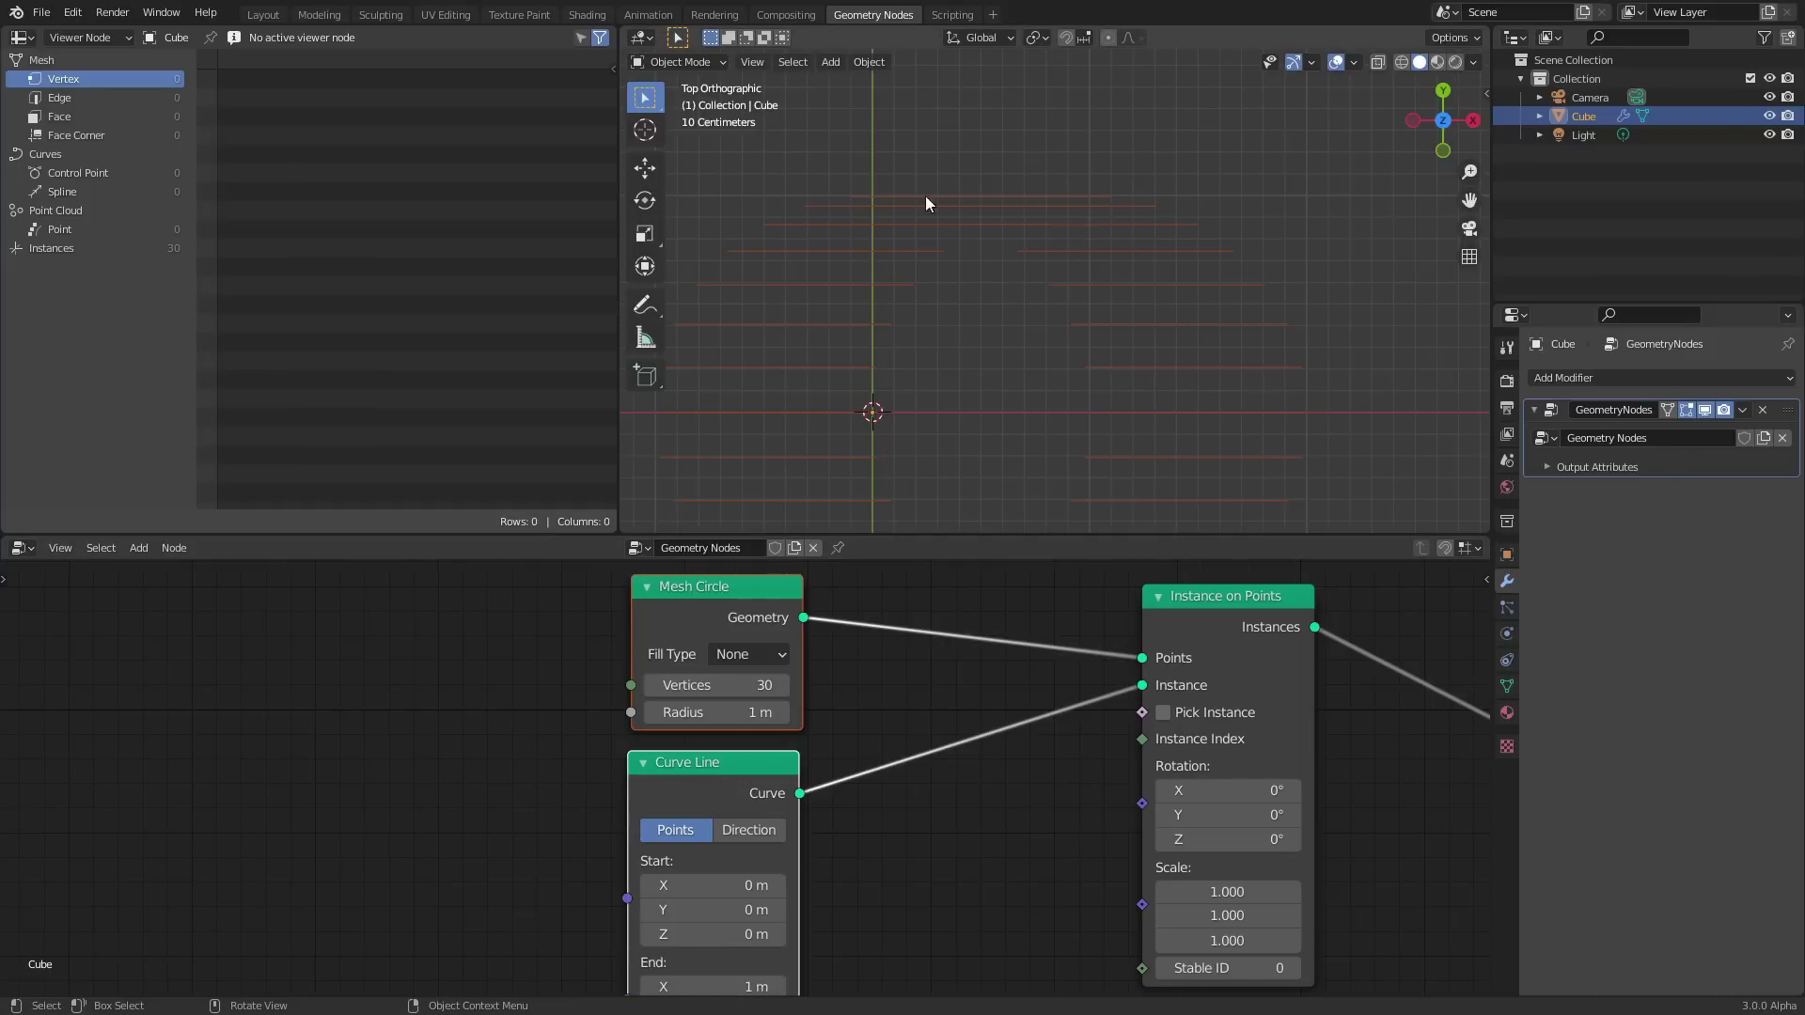
{"action": "key", "text": "shift+a"}
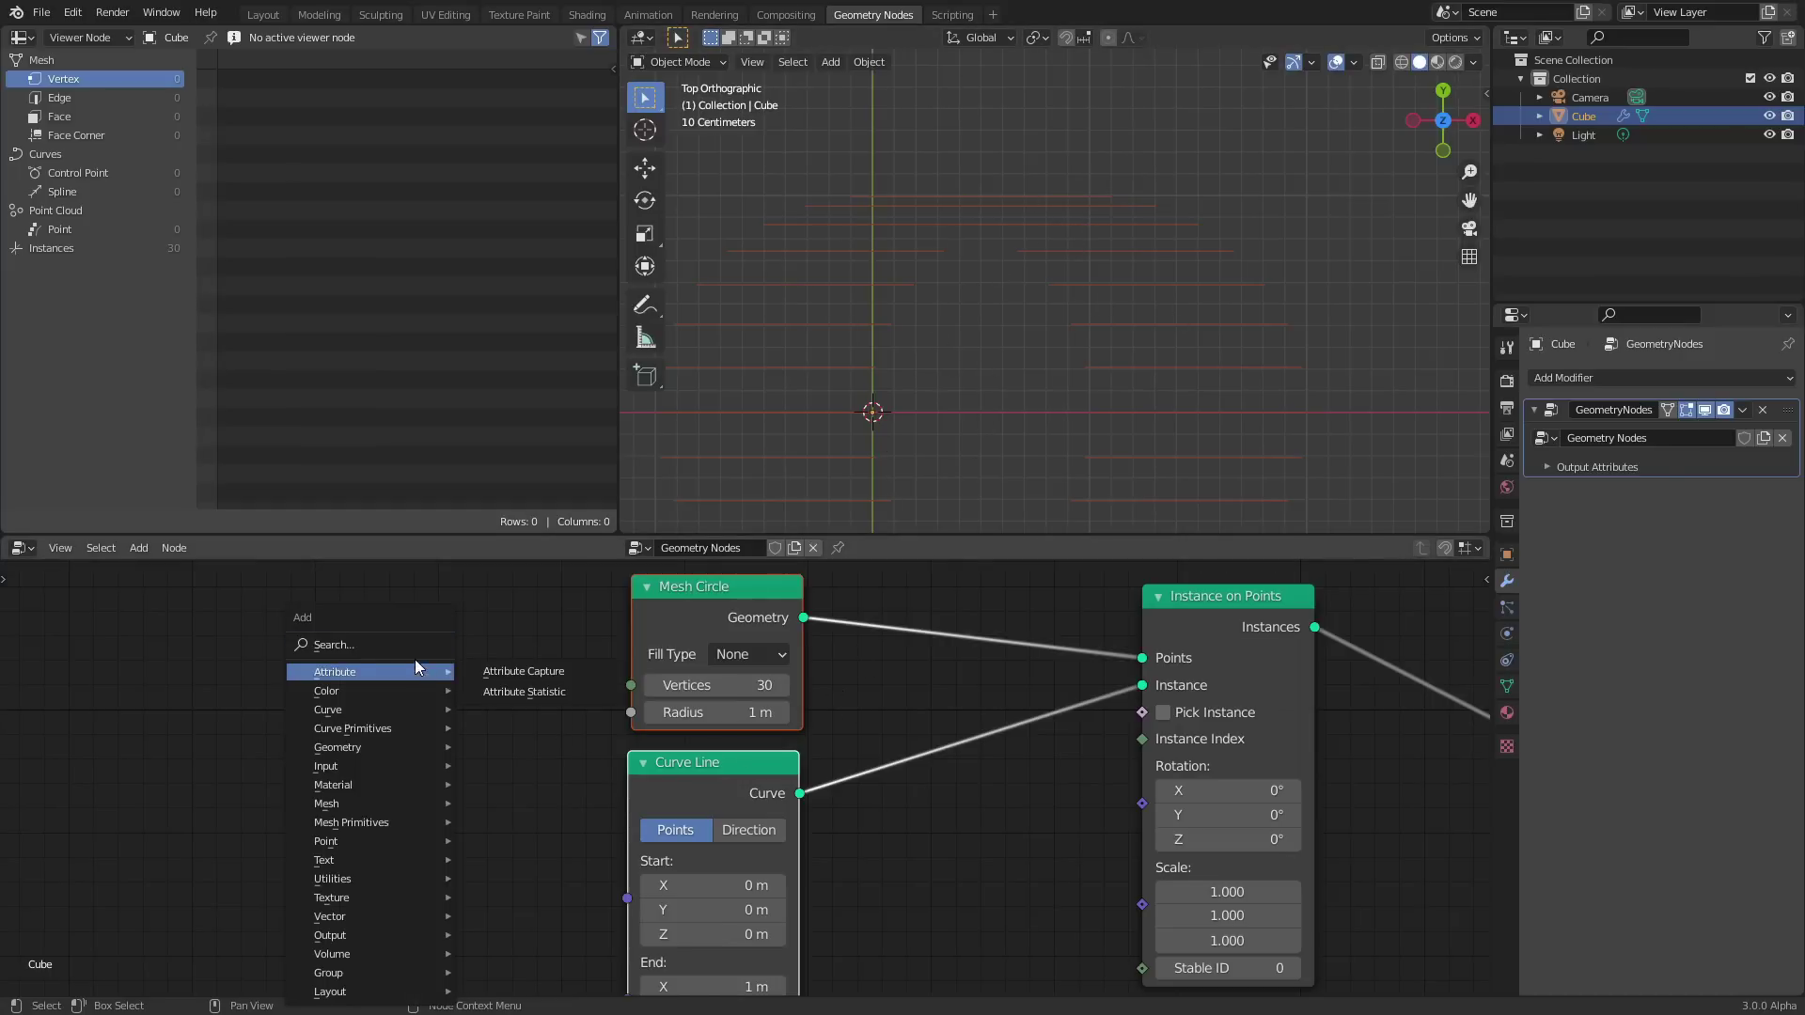
Add a Position node left of the tree, after trying and deleting a Normal node.
{"action": "left_click", "coordinate": [414, 658]}
{"action": "type", "text": "normal"}
{"action": "key", "text": "Return"}
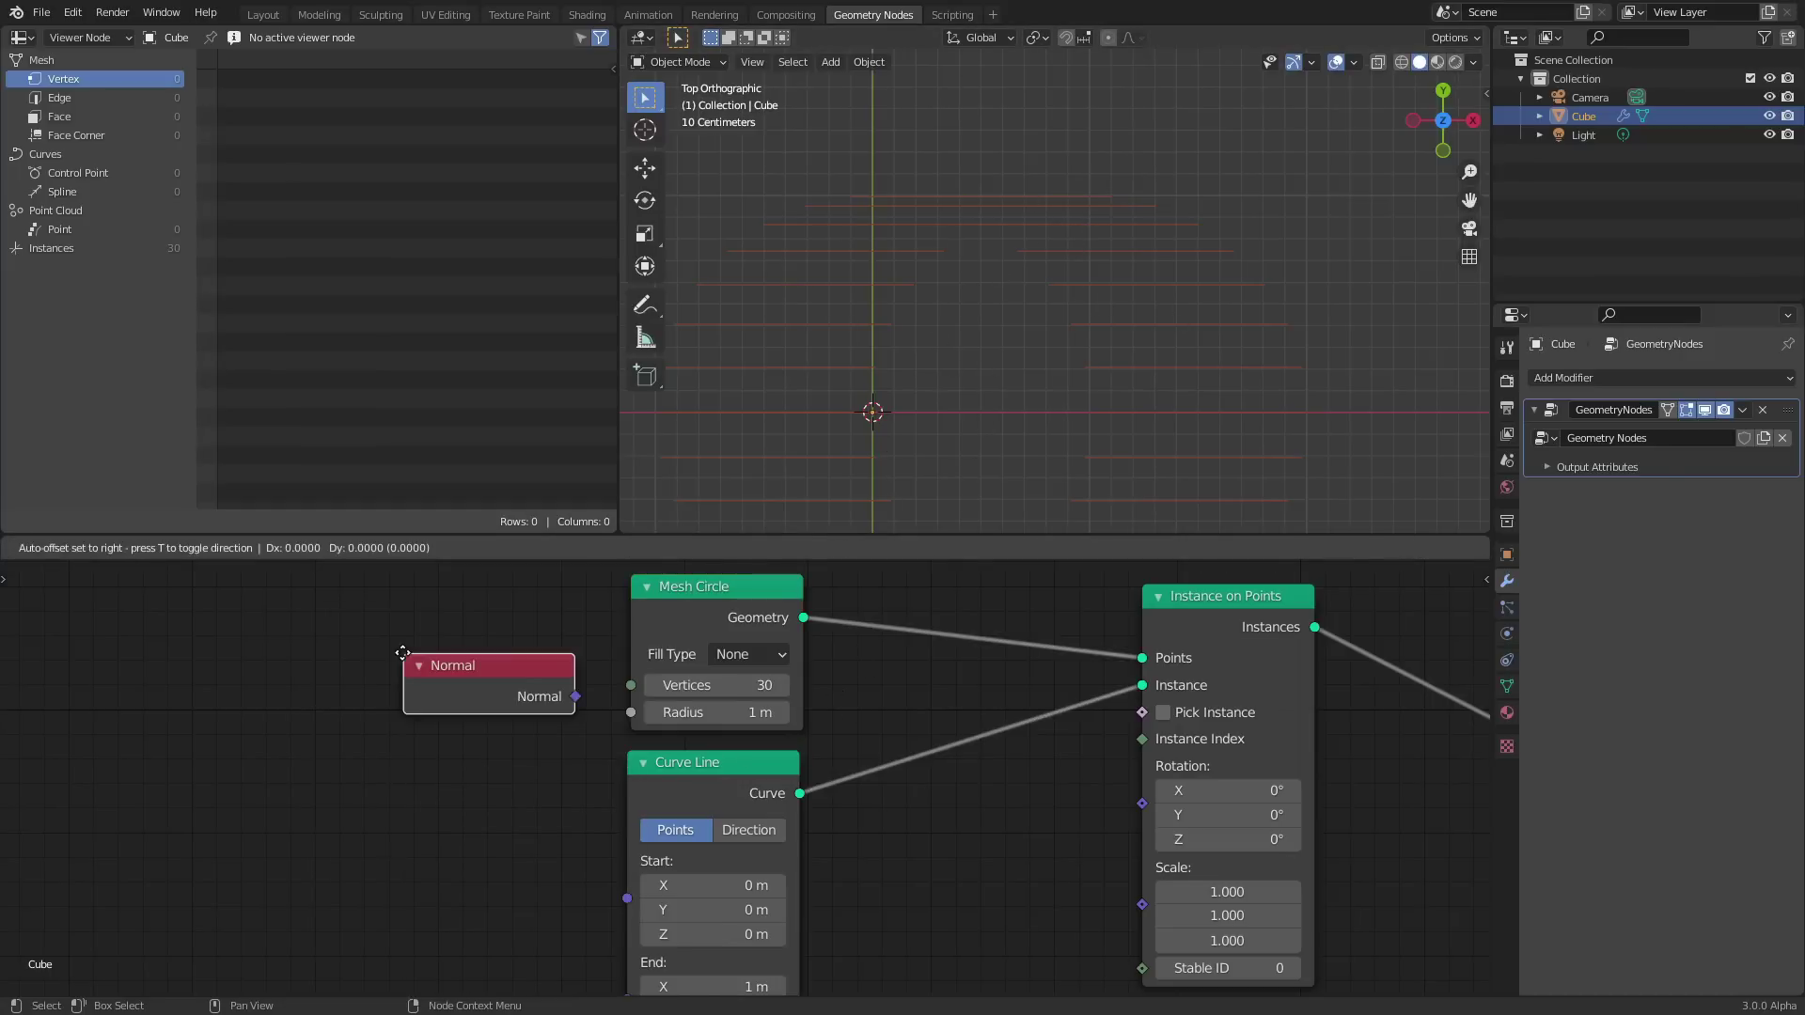
{"action": "left_click", "coordinate": [296, 660]}
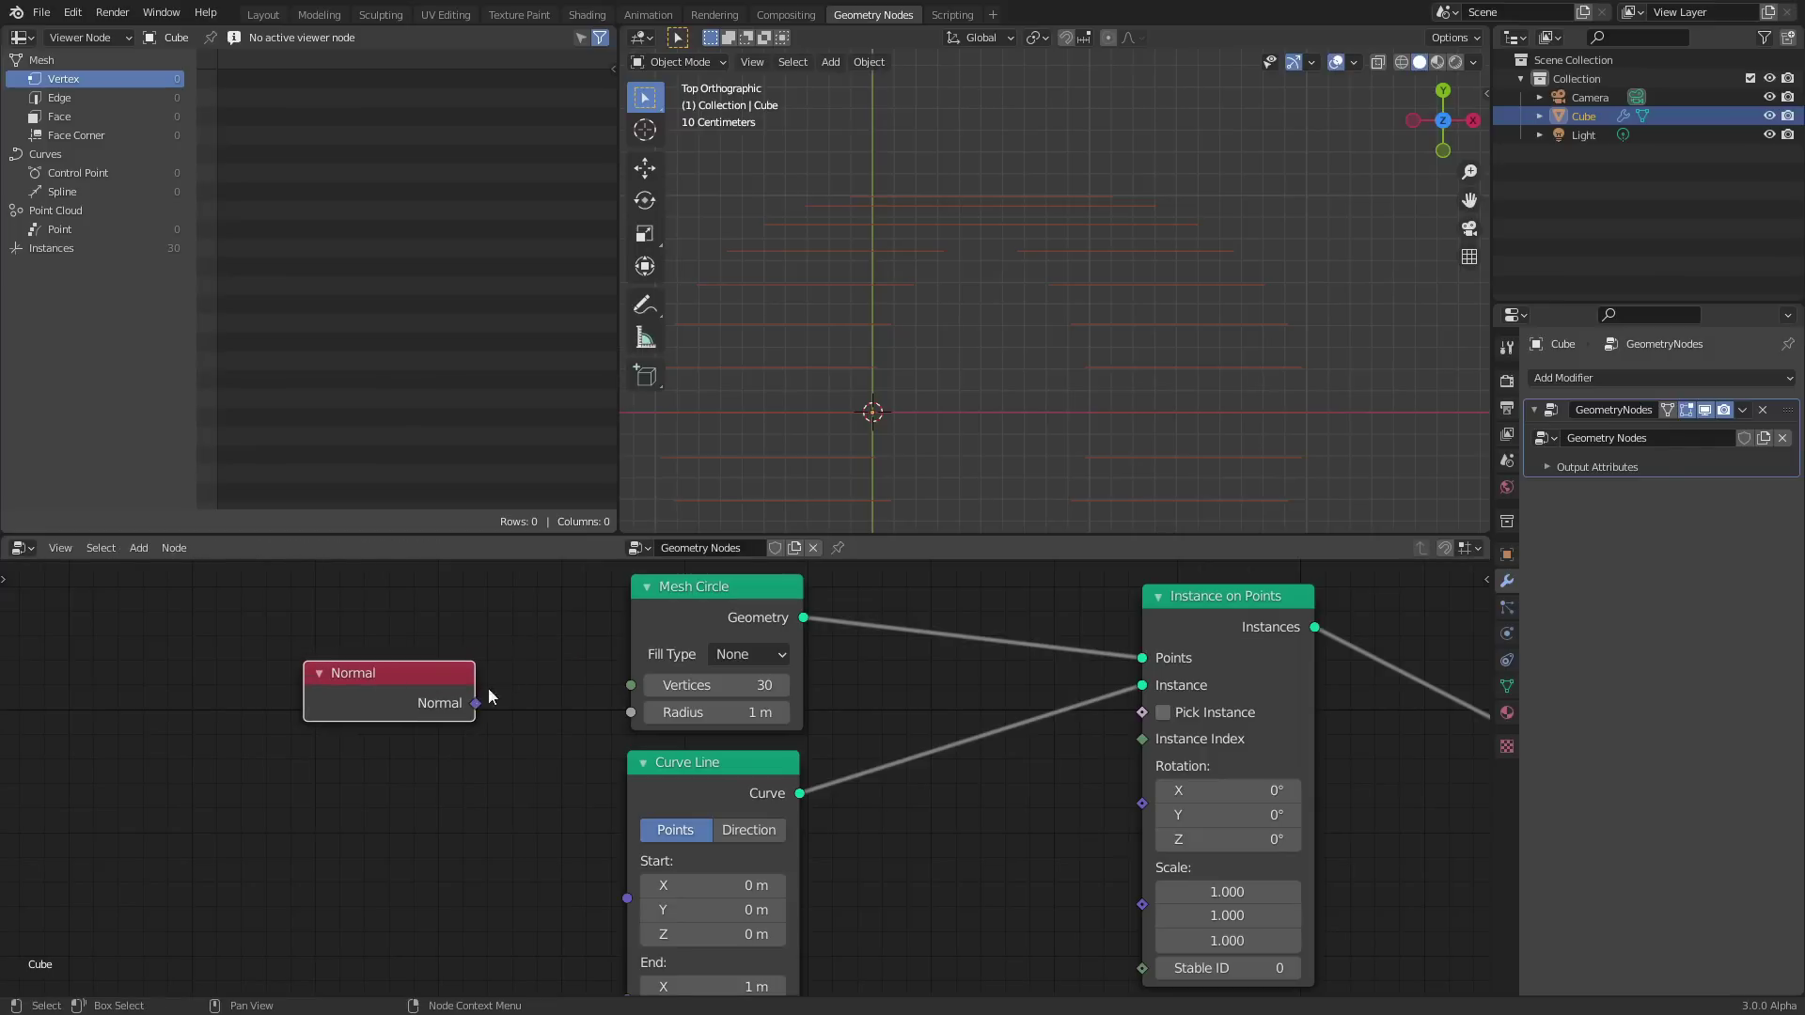
{"action": "key", "text": "Delete"}
{"action": "key", "text": "shift+a"}
{"action": "left_click", "coordinate": [454, 633]}
{"action": "type", "text": "position"}
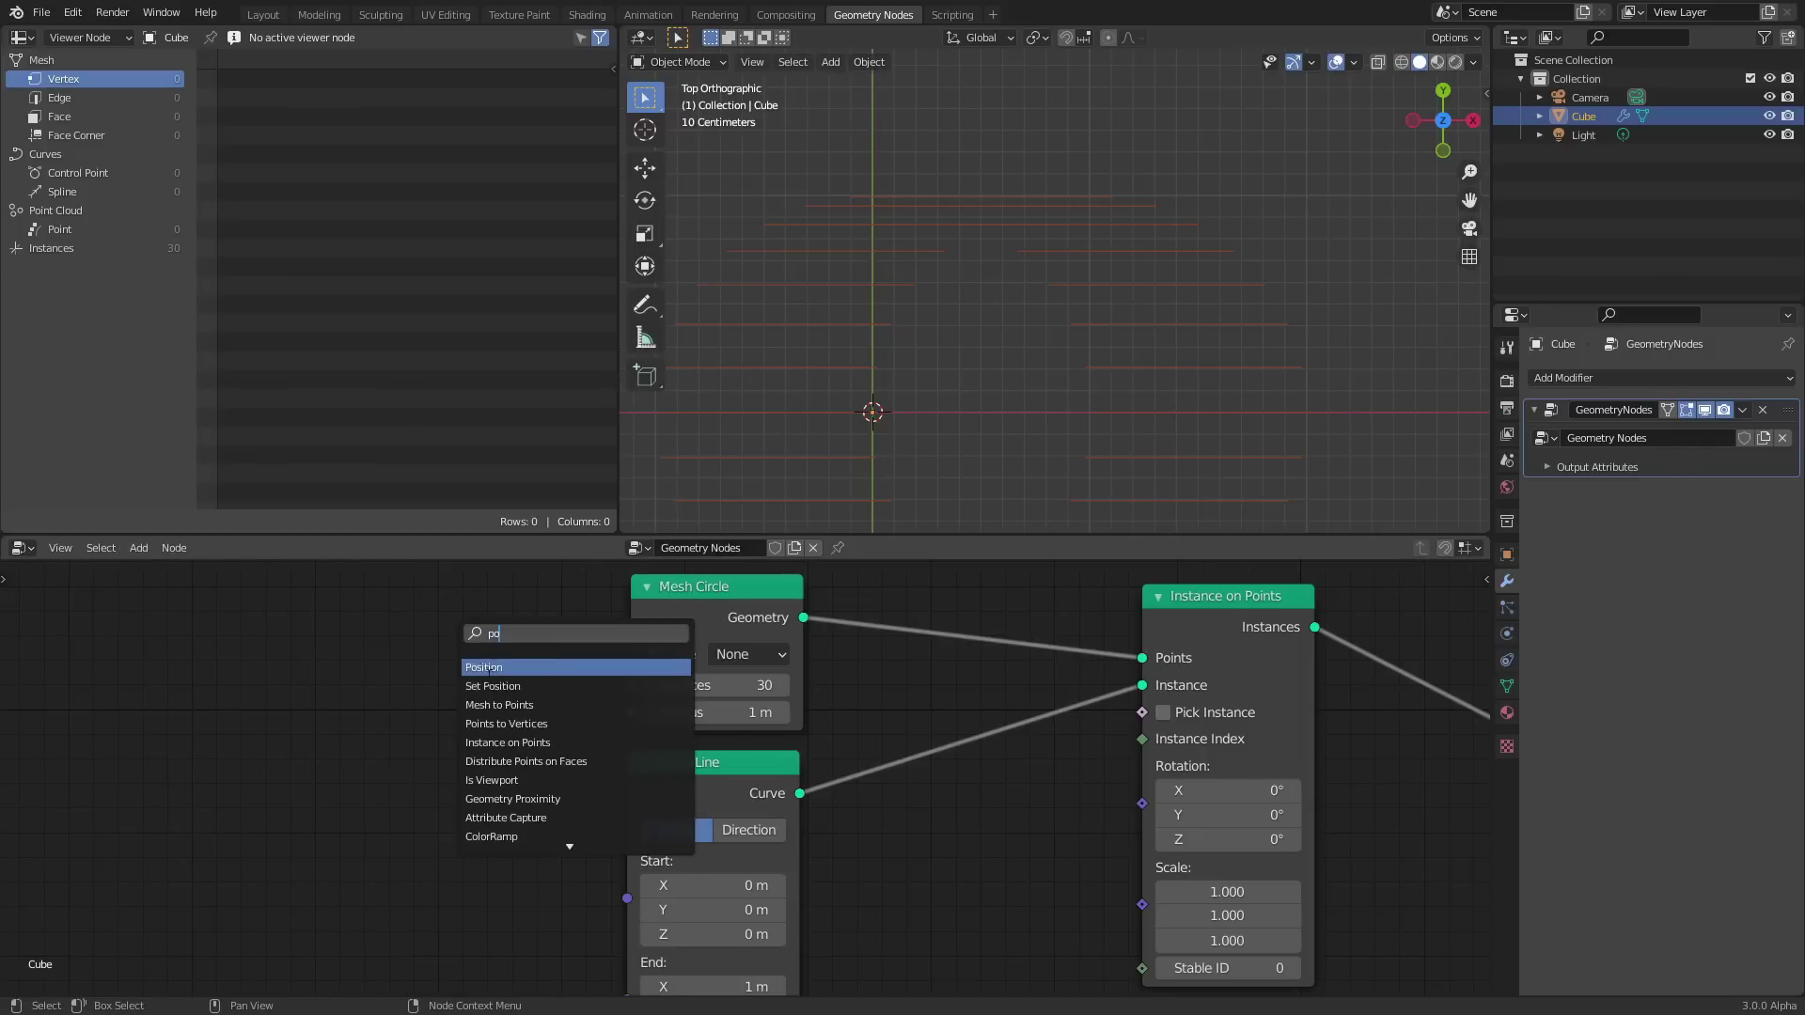
{"action": "key", "text": "Return"}
{"action": "left_click", "coordinate": [266, 803]}
Rearrange Mesh Circle and Curve Line up-left and Position down-left.
{"action": "left_click_drag", "start_coordinate": [572, 839], "coordinate": [707, 719]}
{"action": "left_click_drag", "start_coordinate": [713, 795], "coordinate": [637, 607]}
{"action": "left_click_drag", "start_coordinate": [263, 800], "coordinate": [180, 959]}
{"action": "middle_click_drag", "start_coordinate": [319, 859], "coordinate": [314, 741]}
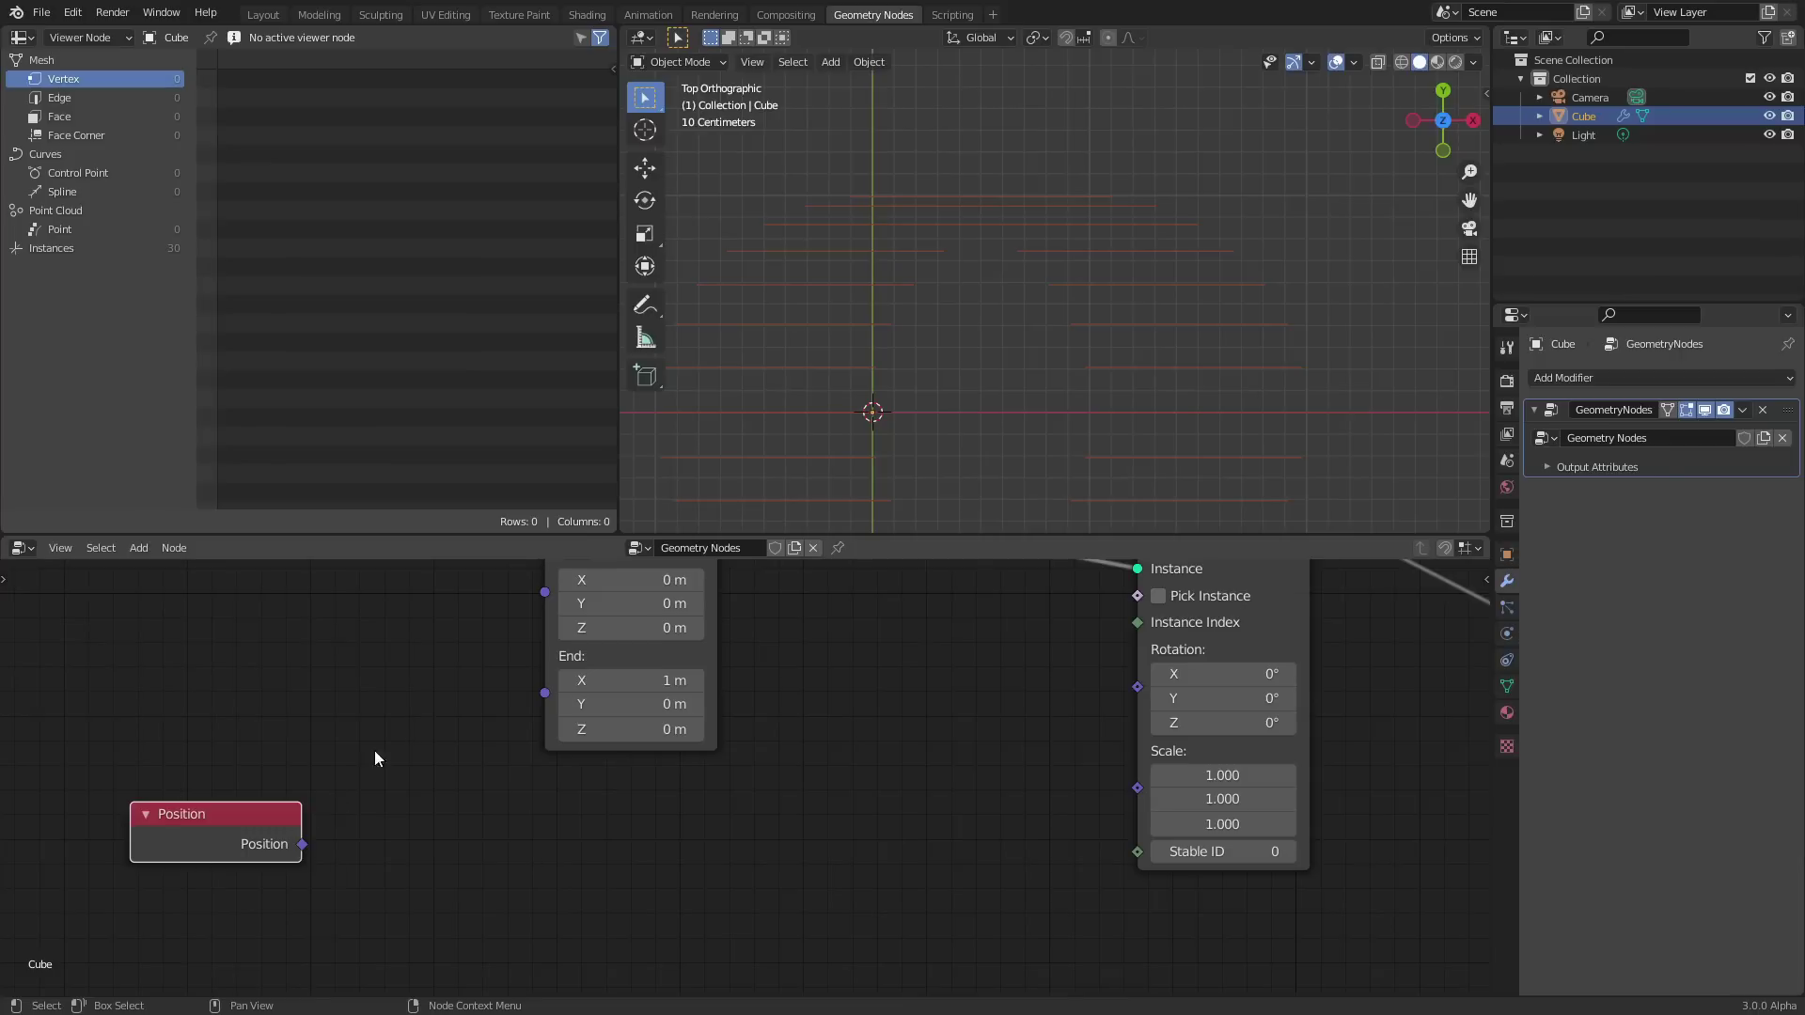
Draw arrow annotations in the viewport, then erase them.
{"action": "key", "text": "shift+a"}
{"action": "scroll", "coordinate": [940, 366], "scroll_direction": "down", "scroll_amount": 3}
{"action": "key", "text": "d"}
{"action": "right_click", "coordinate": [1135, 188]}
{"action": "left_click_drag", "start_coordinate": [1015, 286], "coordinate": [1116, 151]}
{"action": "left_click_drag", "start_coordinate": [952, 278], "coordinate": [846, 155]}
{"action": "mouse_move", "coordinate": [718, 443]}
{"action": "right_mouse_down"}
{"action": "mouse_move", "coordinate": [891, 371]}
{"action": "mouse_move", "coordinate": [973, 198]}
{"action": "mouse_move", "coordinate": [894, 170]}
{"action": "mouse_move", "coordinate": [902, 329]}
{"action": "mouse_move", "coordinate": [1137, 161]}
{"action": "right_mouse_up"}
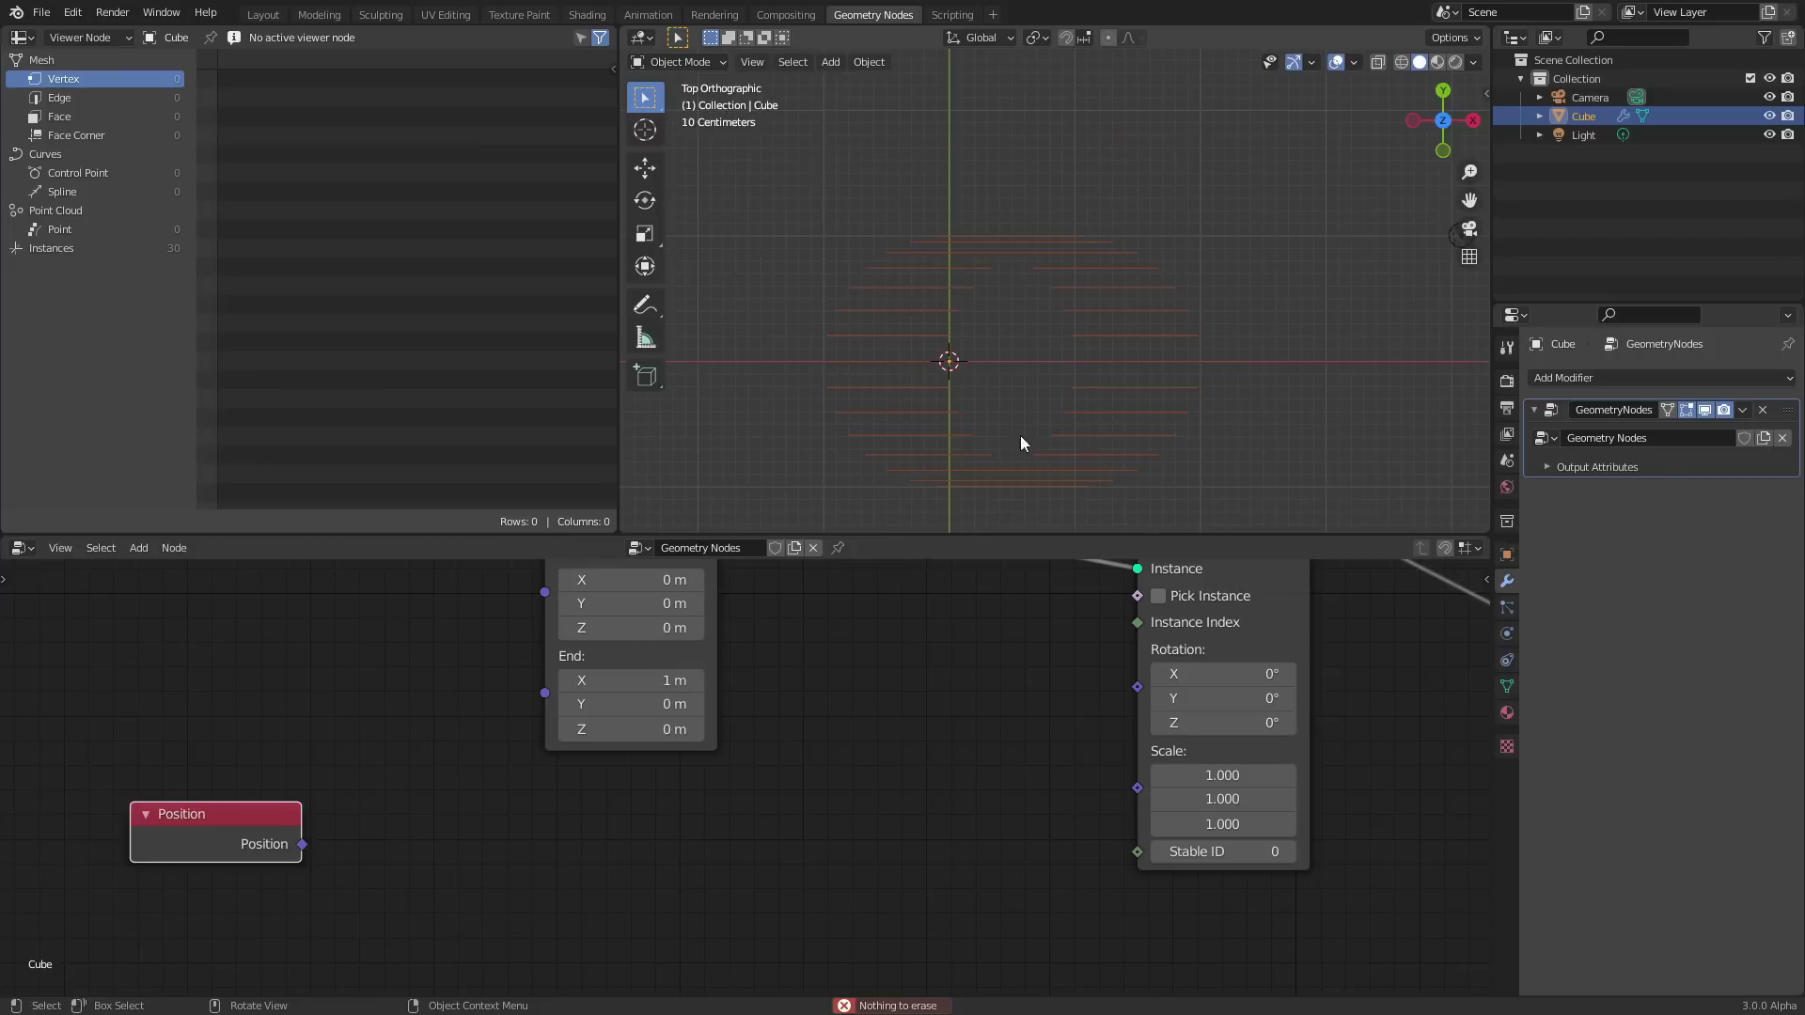
{"action": "key", "text": "shift+a"}
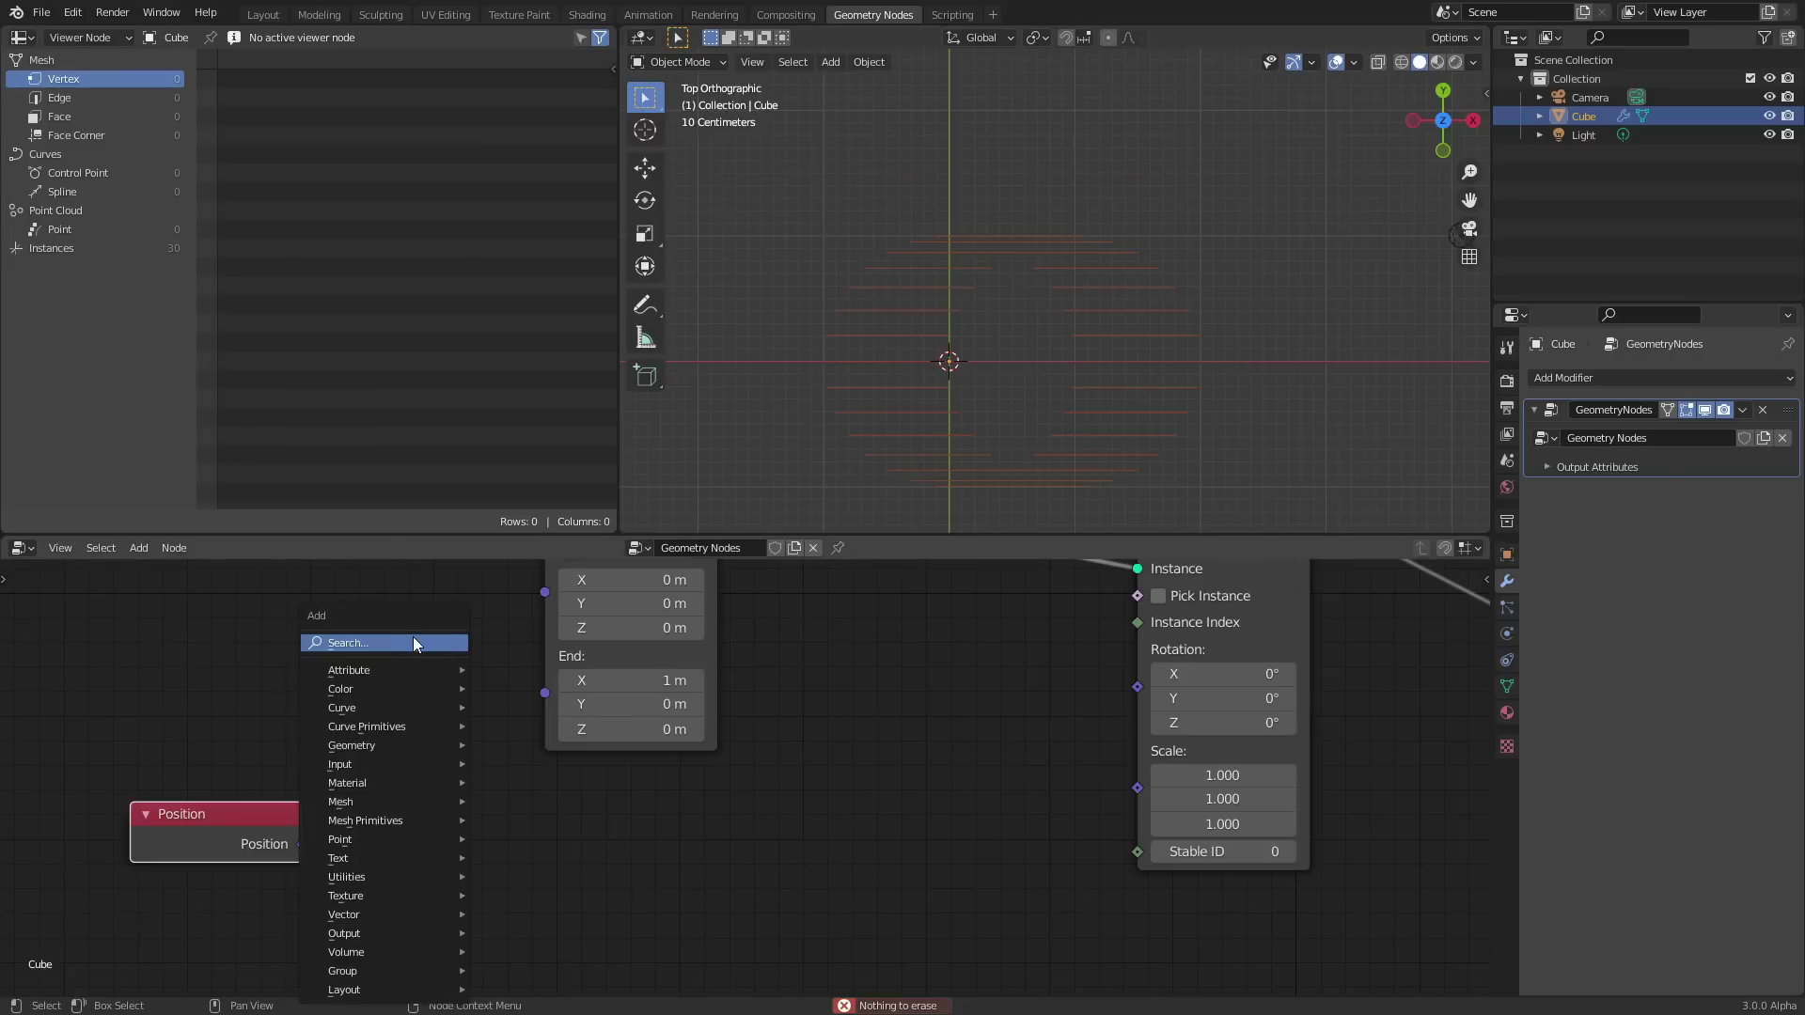
Add a Separate XYZ node and connect Position to its Vector input.
{"action": "left_click", "coordinate": [419, 631]}
{"action": "type", "text": "se"}
{"action": "left_click", "coordinate": [470, 709]}
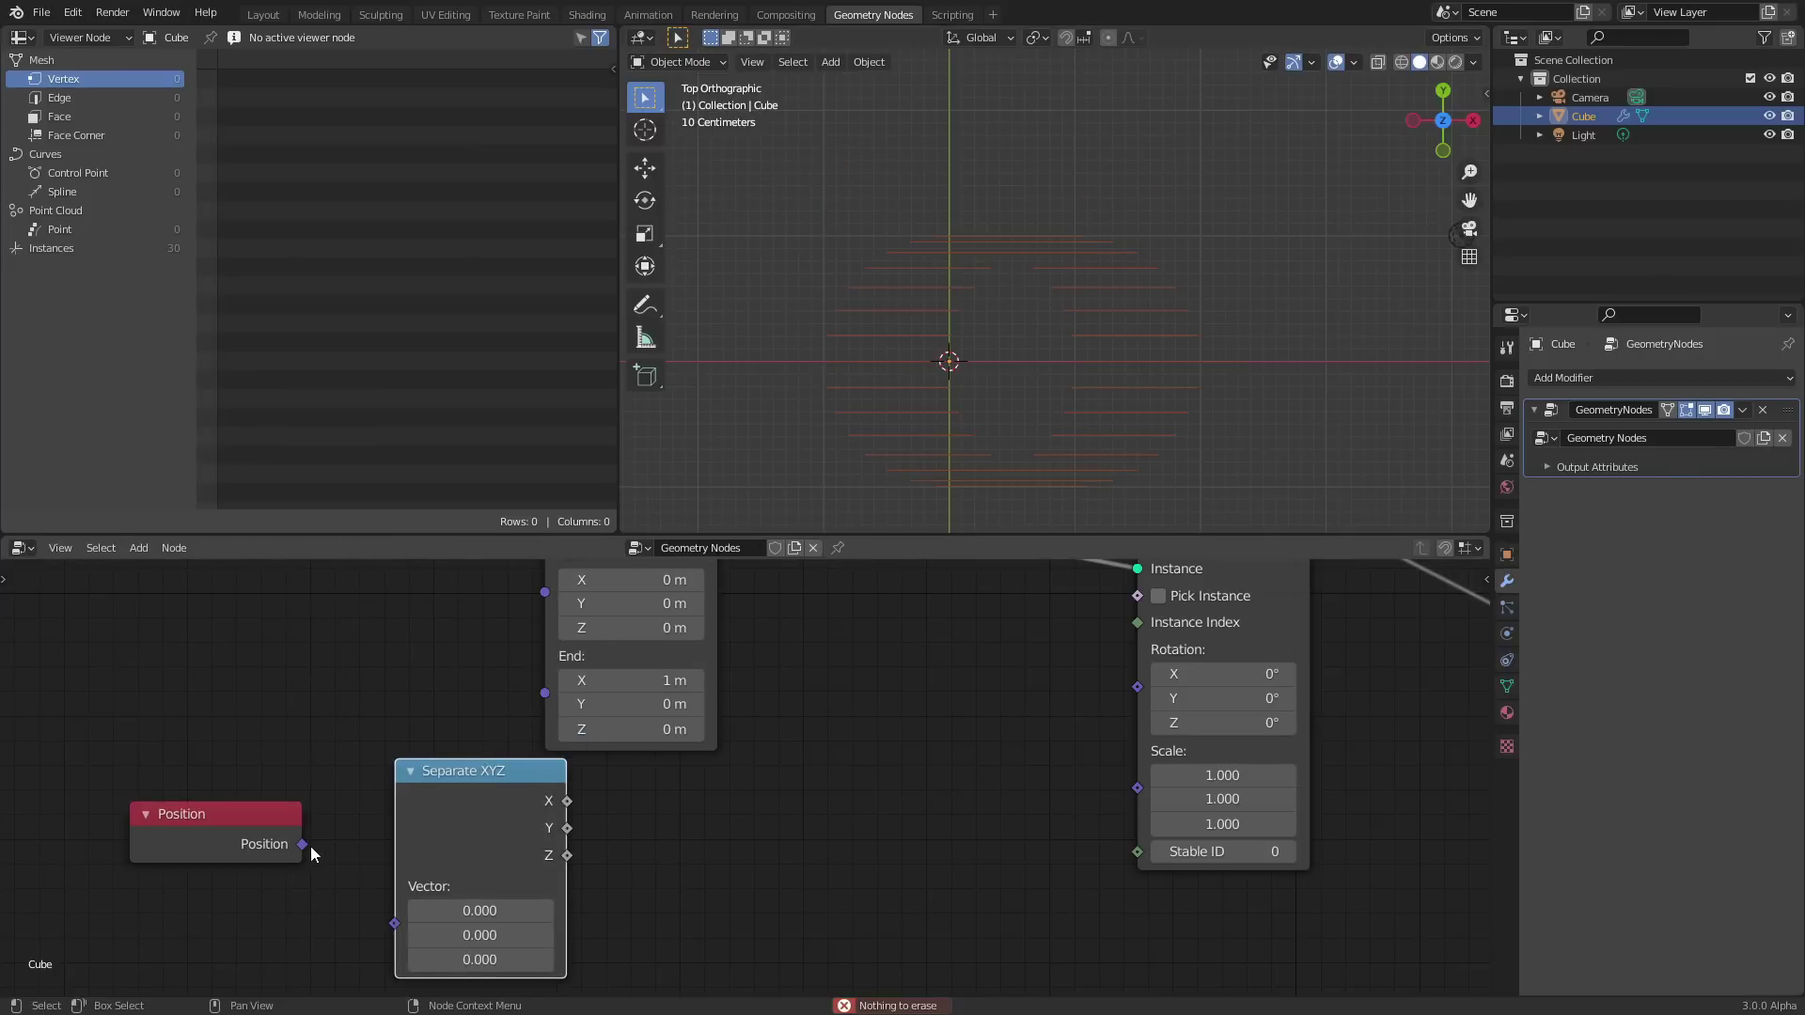
{"action": "left_click_drag", "start_coordinate": [303, 844], "coordinate": [387, 921]}
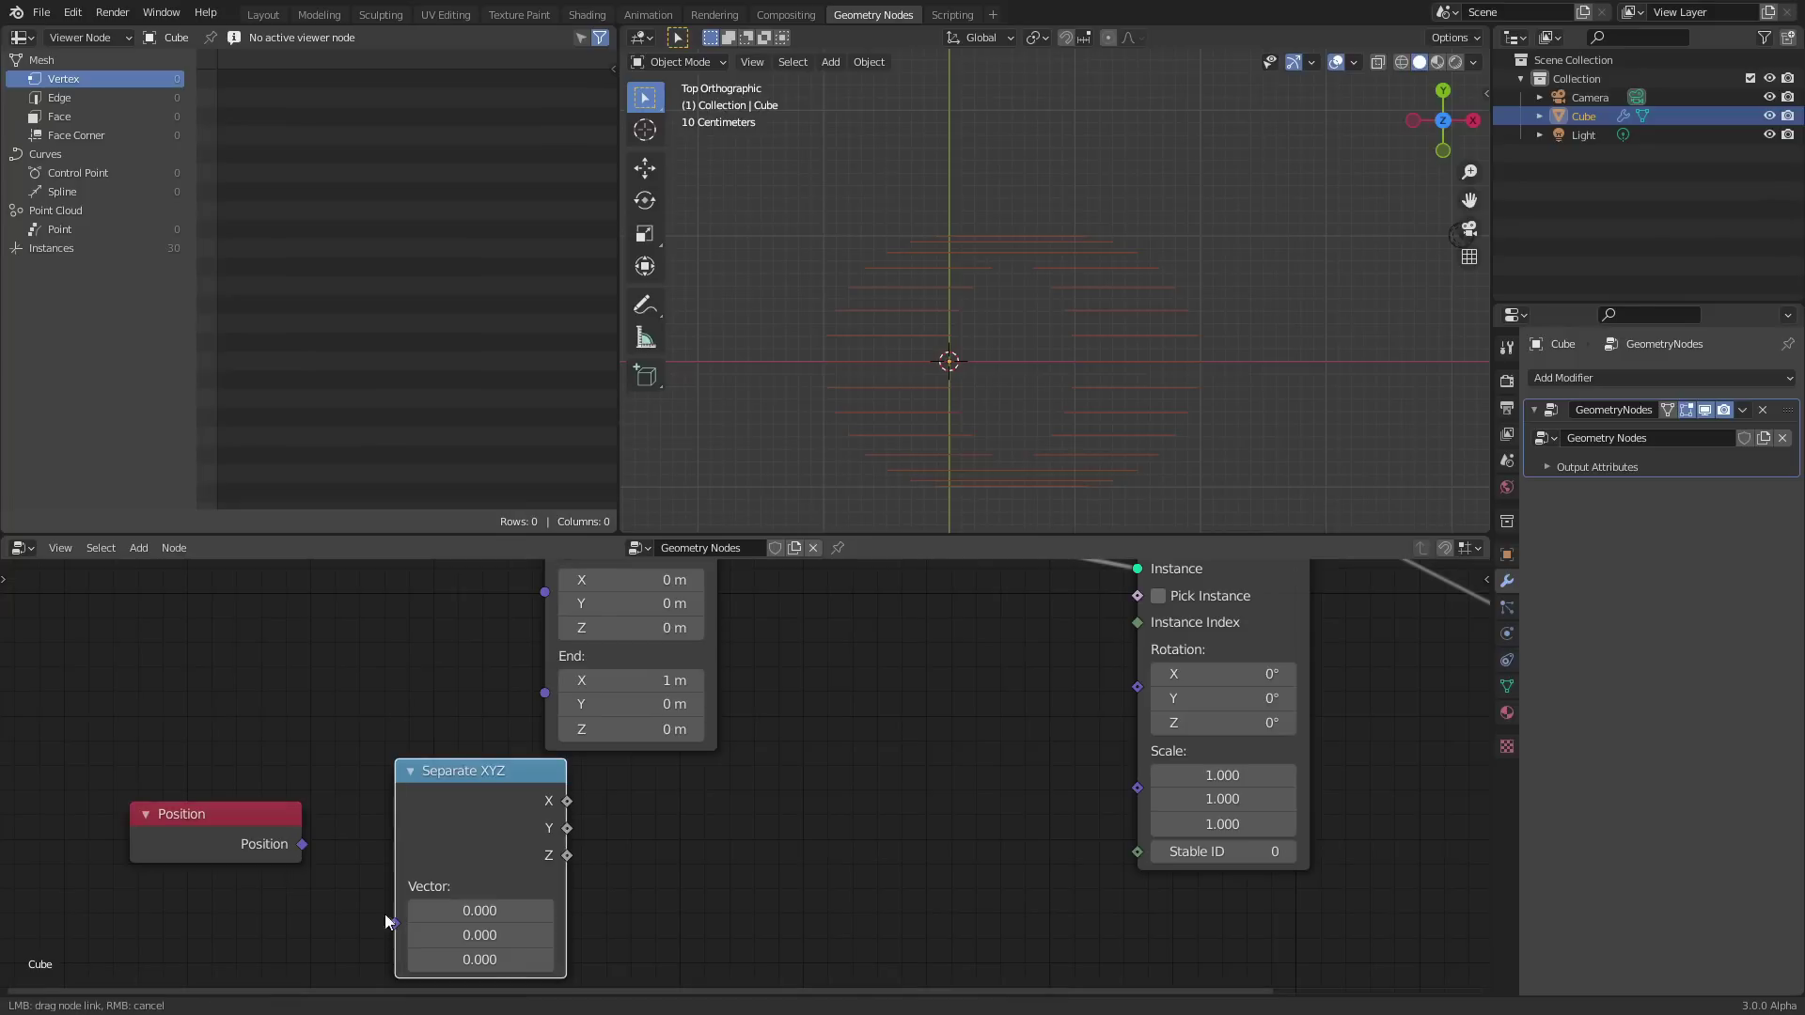
{"action": "left_click_drag", "start_coordinate": [306, 849], "coordinate": [303, 845]}
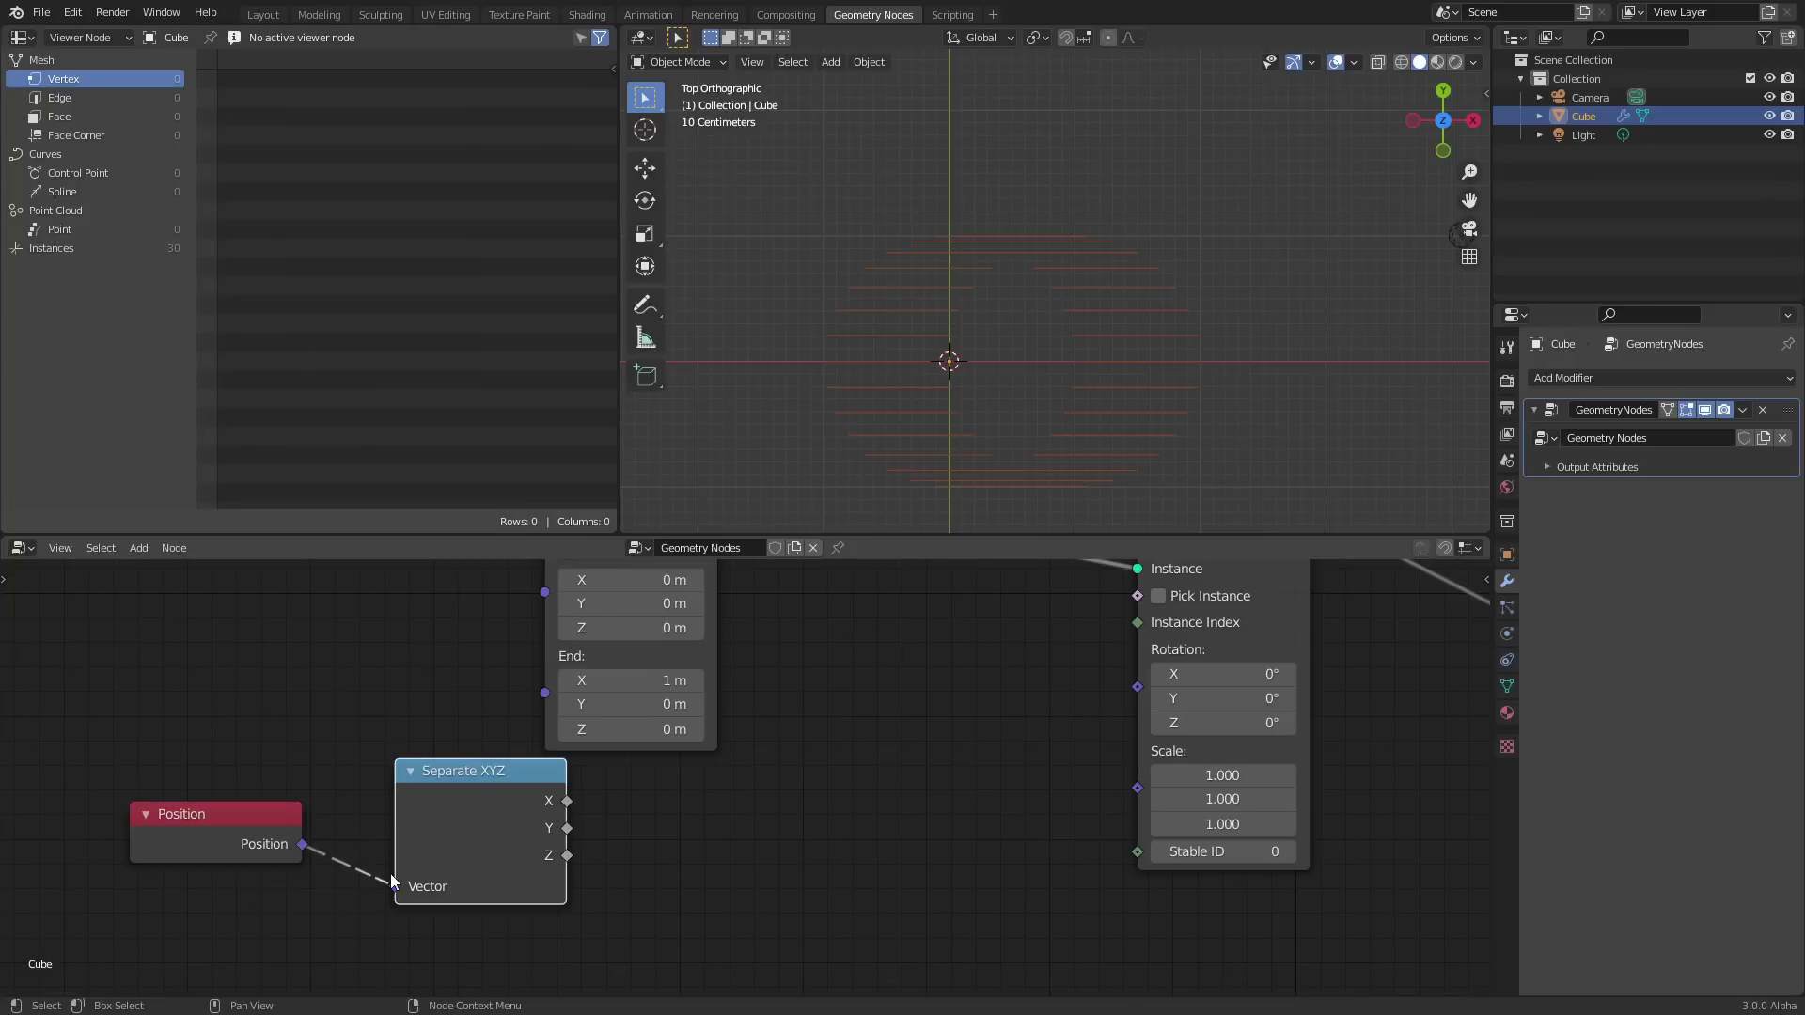
{"action": "left_click_drag", "start_coordinate": [233, 848], "coordinate": [252, 829]}
{"action": "left_click", "coordinate": [562, 829]}
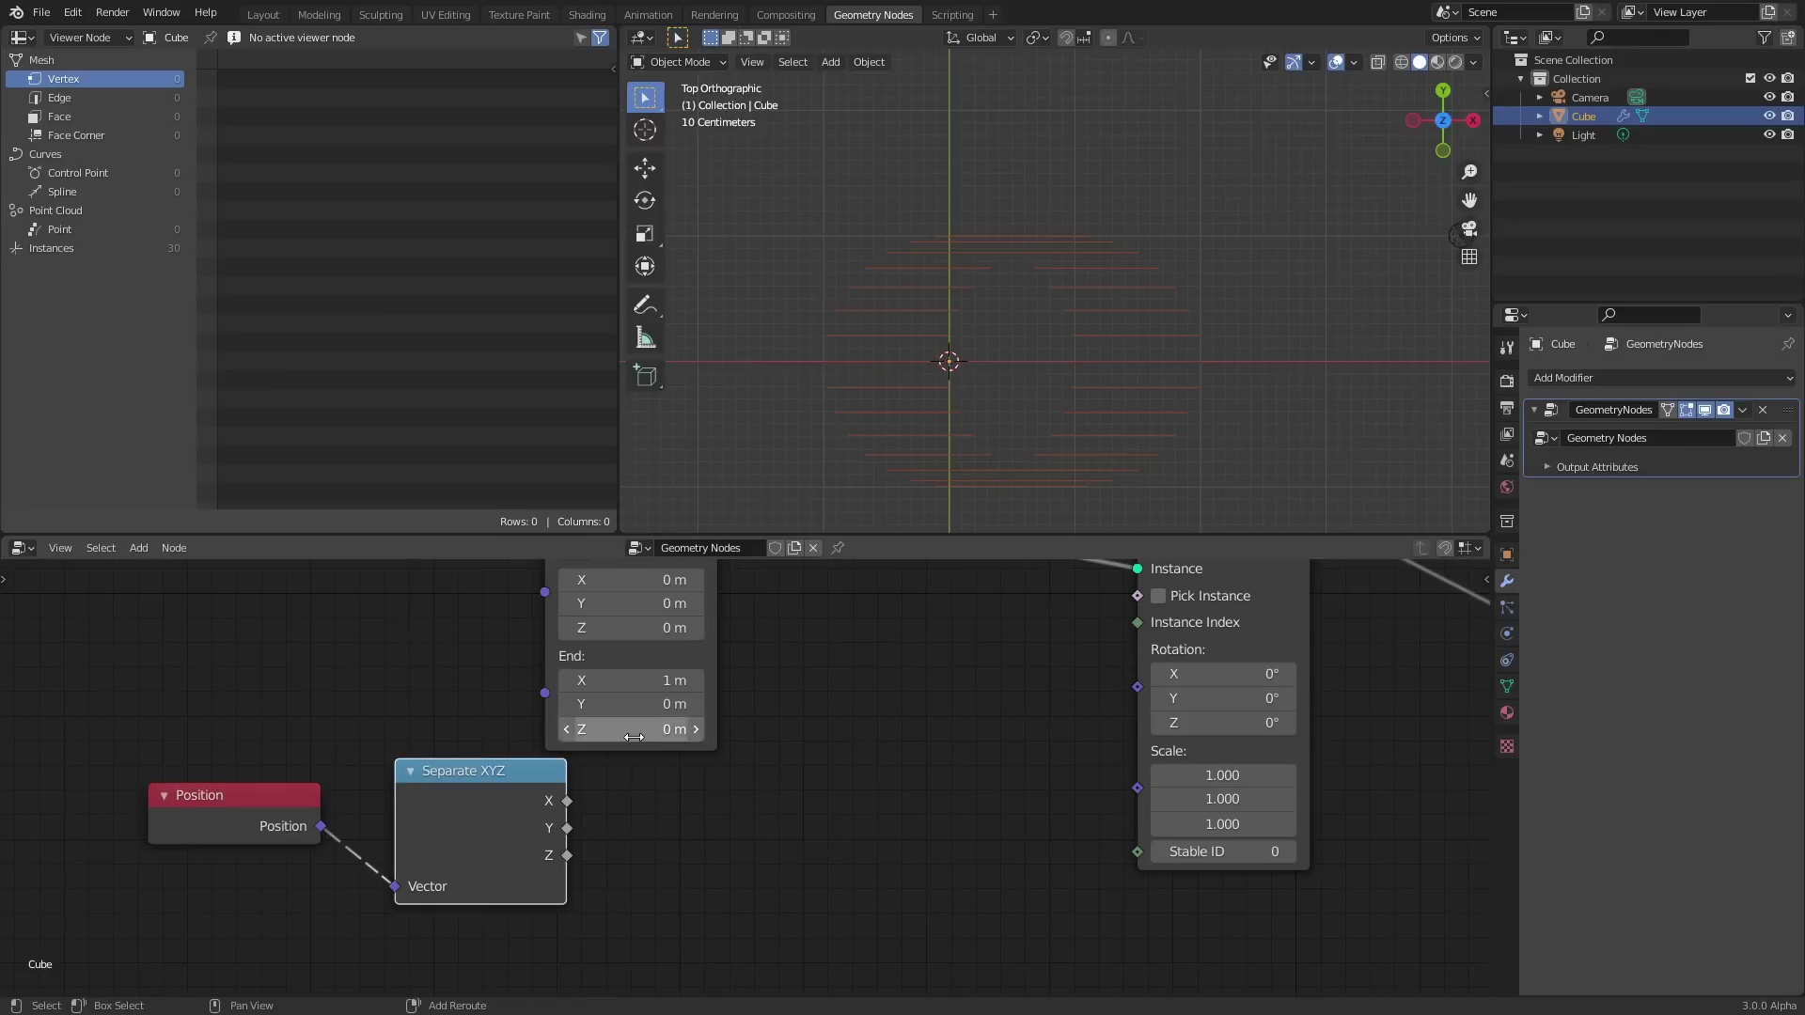
Add a Math node and set its operation to Arctan2.
{"action": "key", "text": "shift+a"}
{"action": "left_click", "coordinate": [586, 642]}
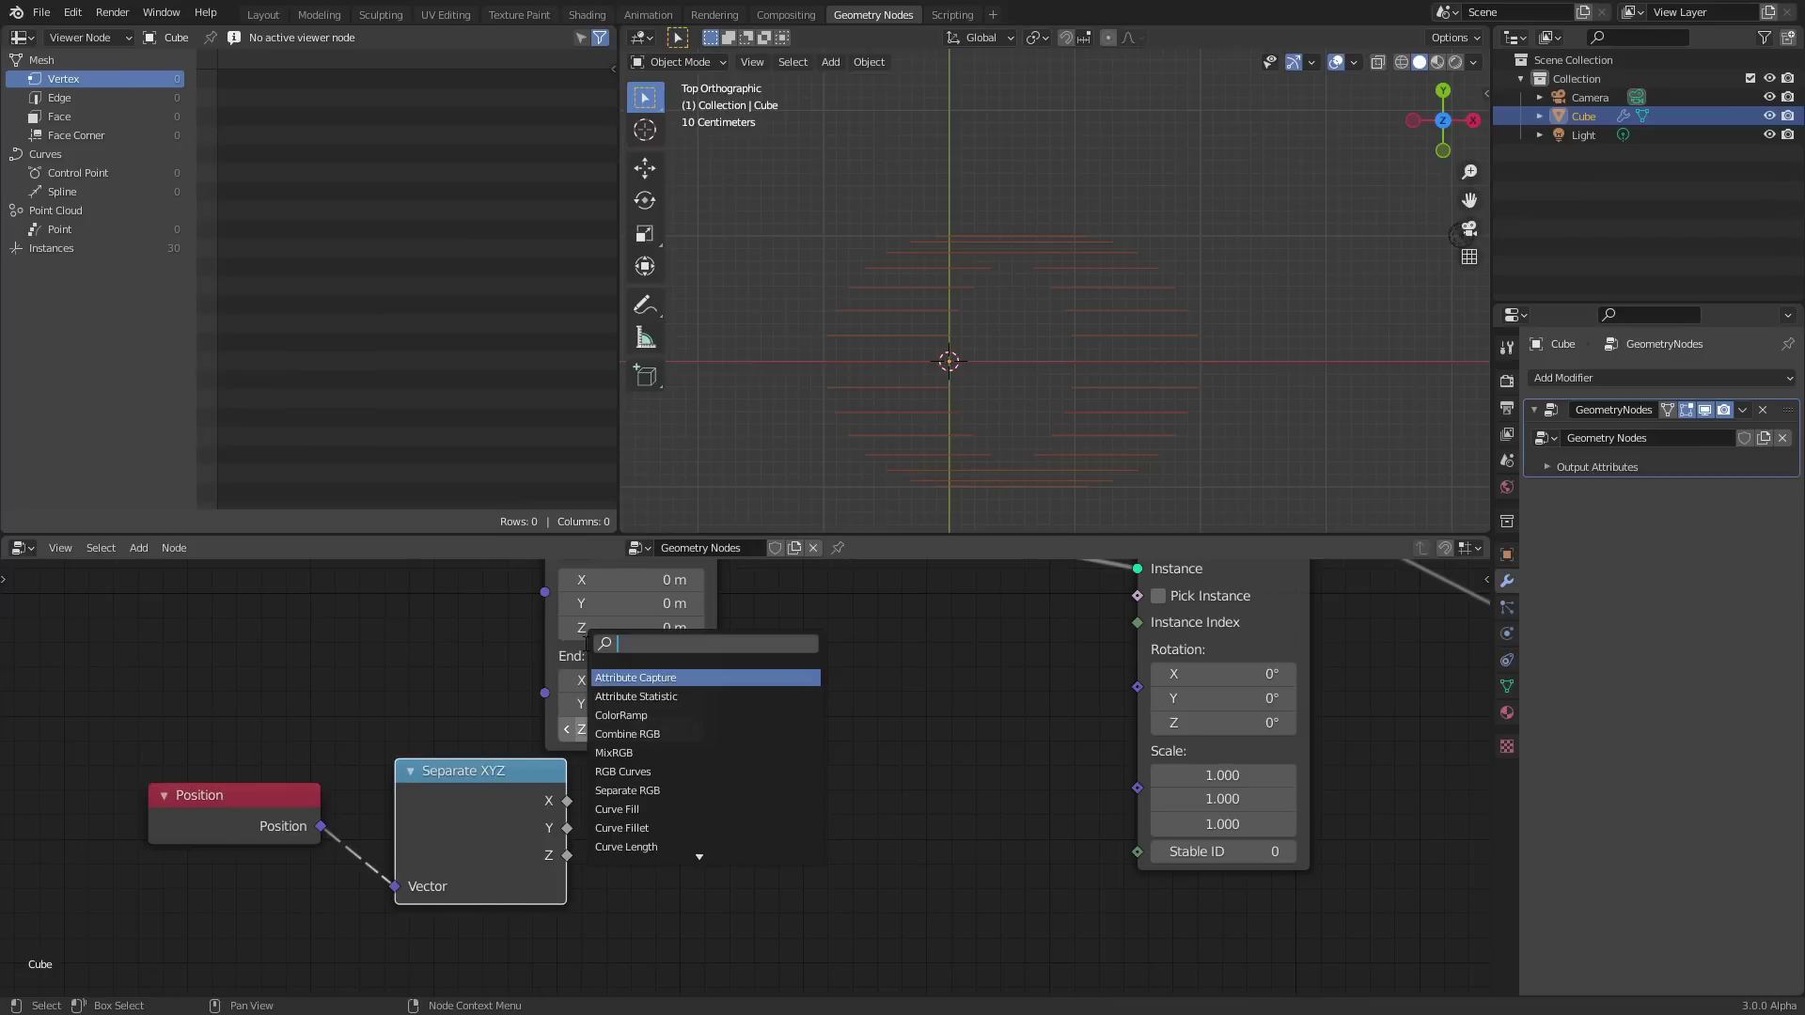
{"action": "type", "text": "add"}
{"action": "key", "text": "Return"}
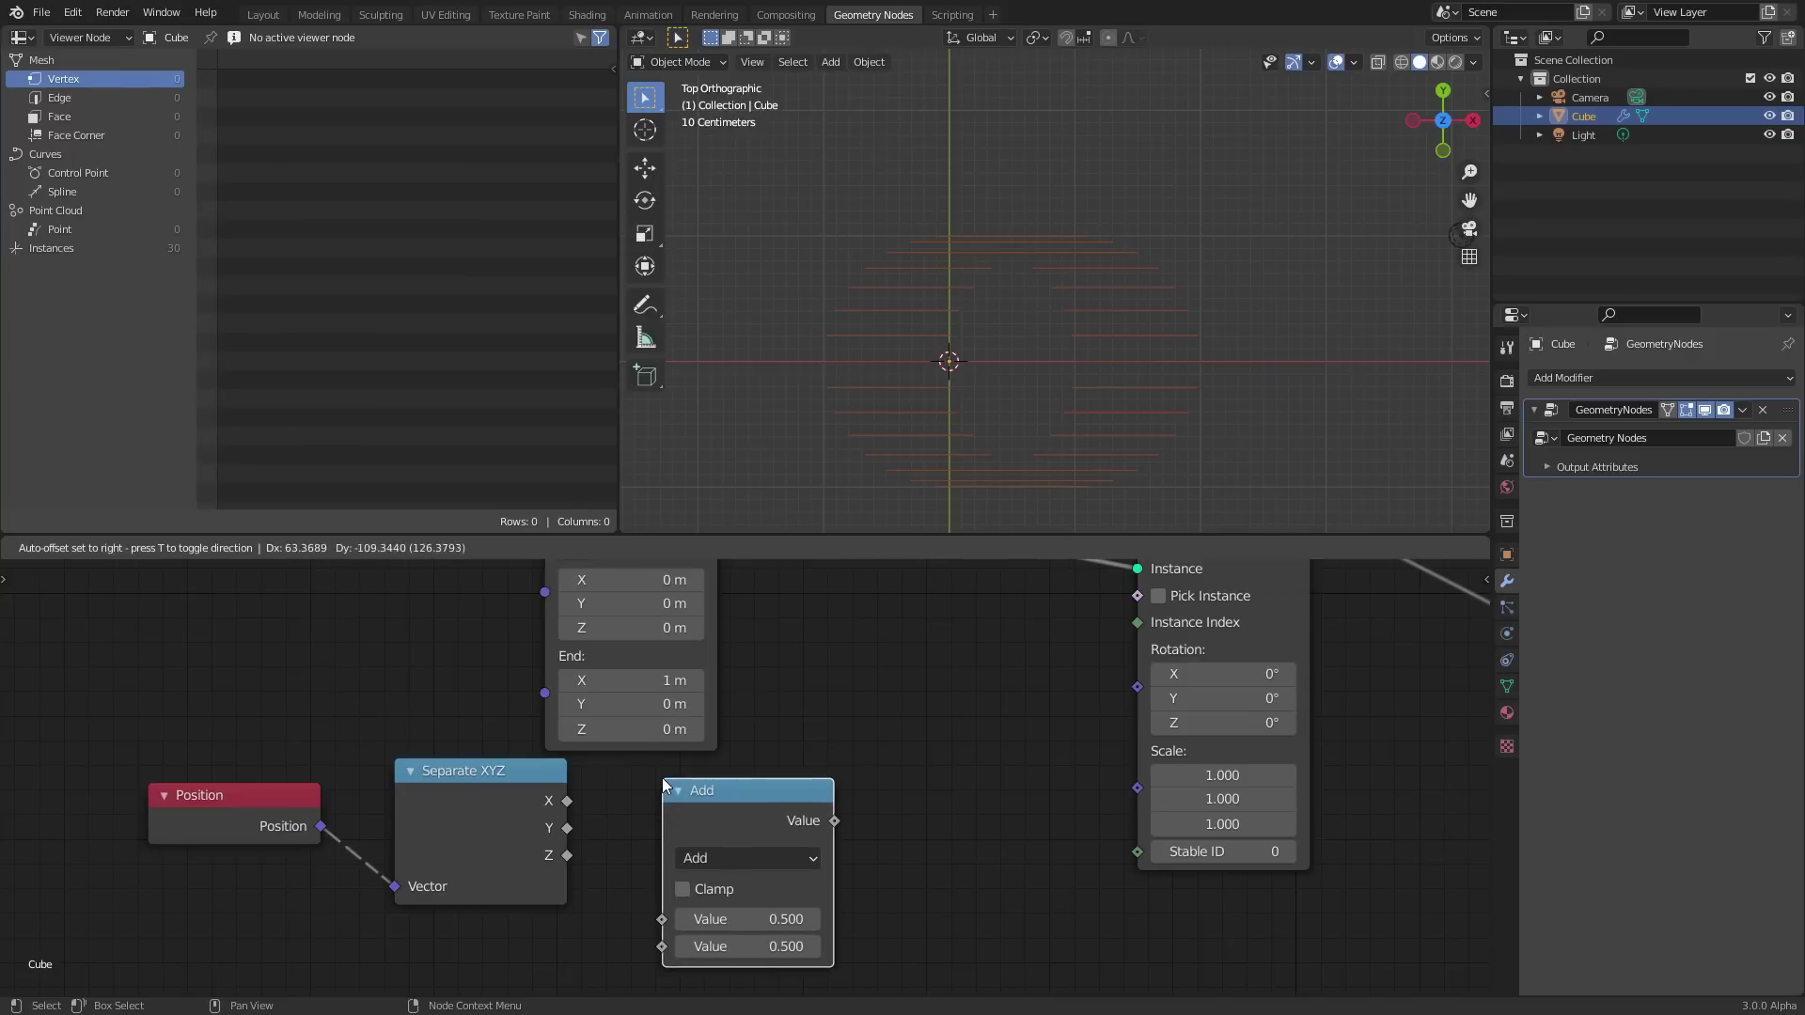
{"action": "left_click", "coordinate": [664, 785]}
{"action": "left_click", "coordinate": [762, 858]}
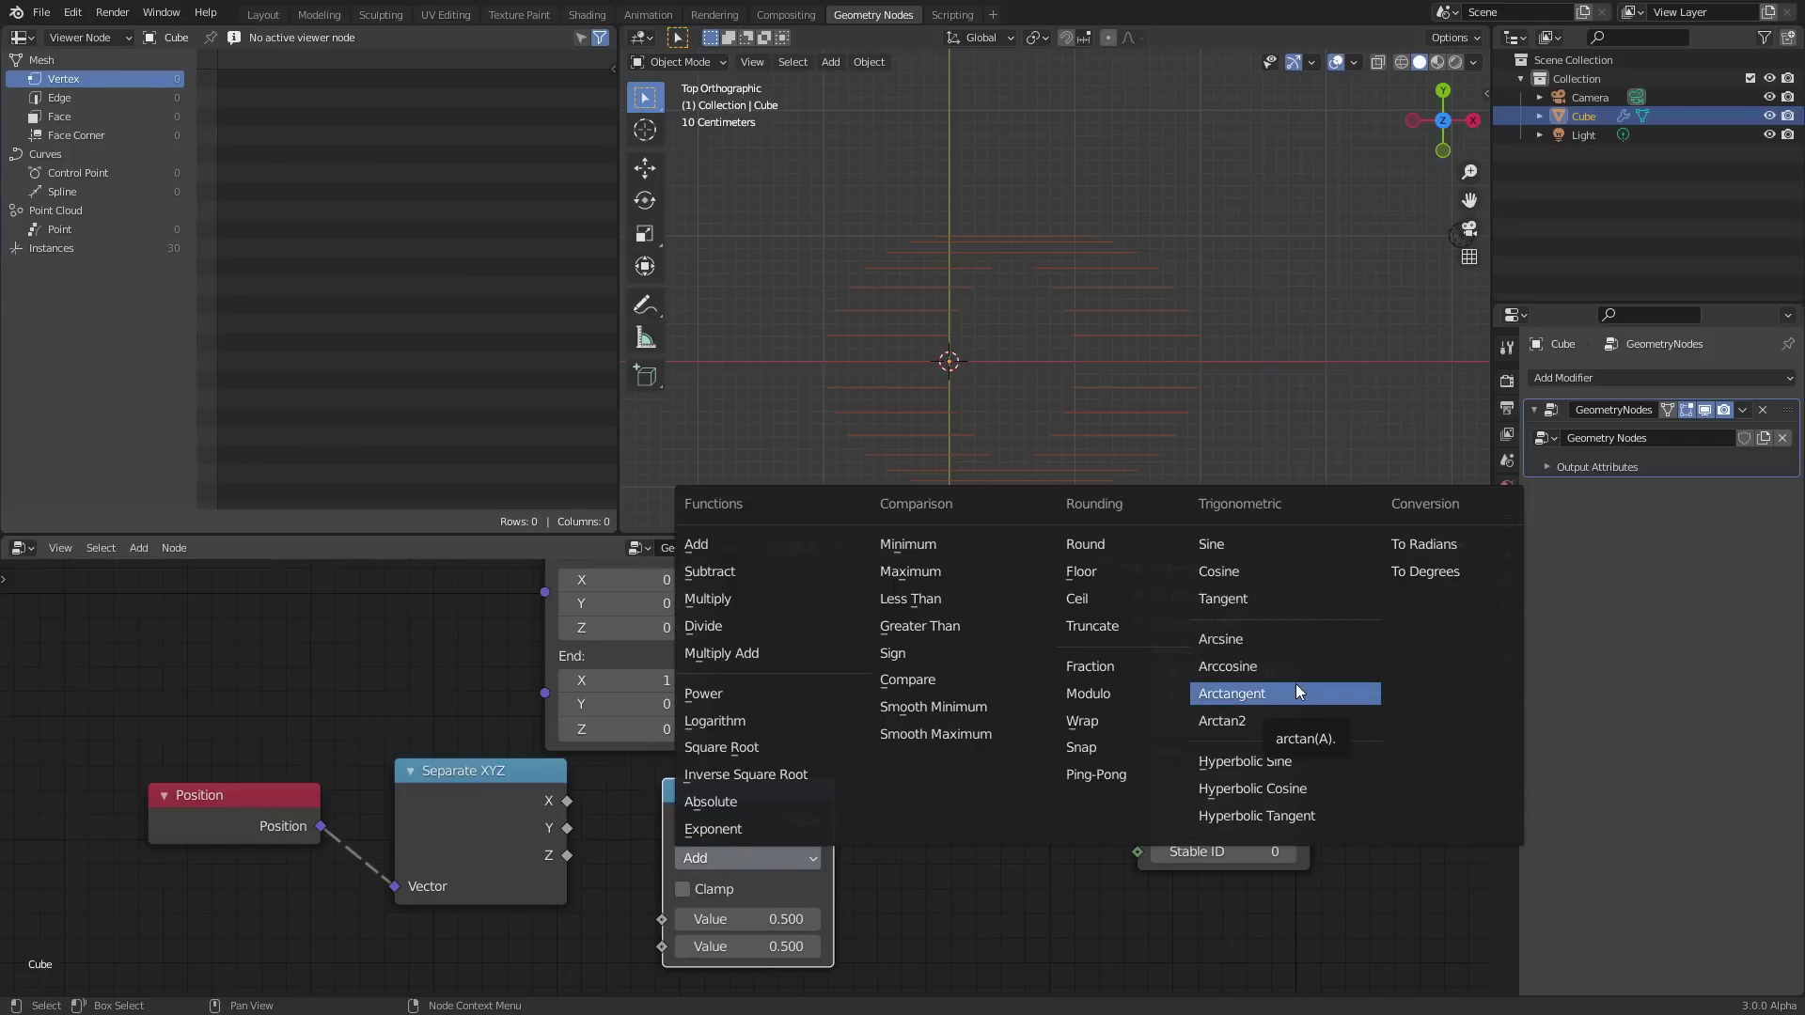
{"action": "key", "text": "Escape"}
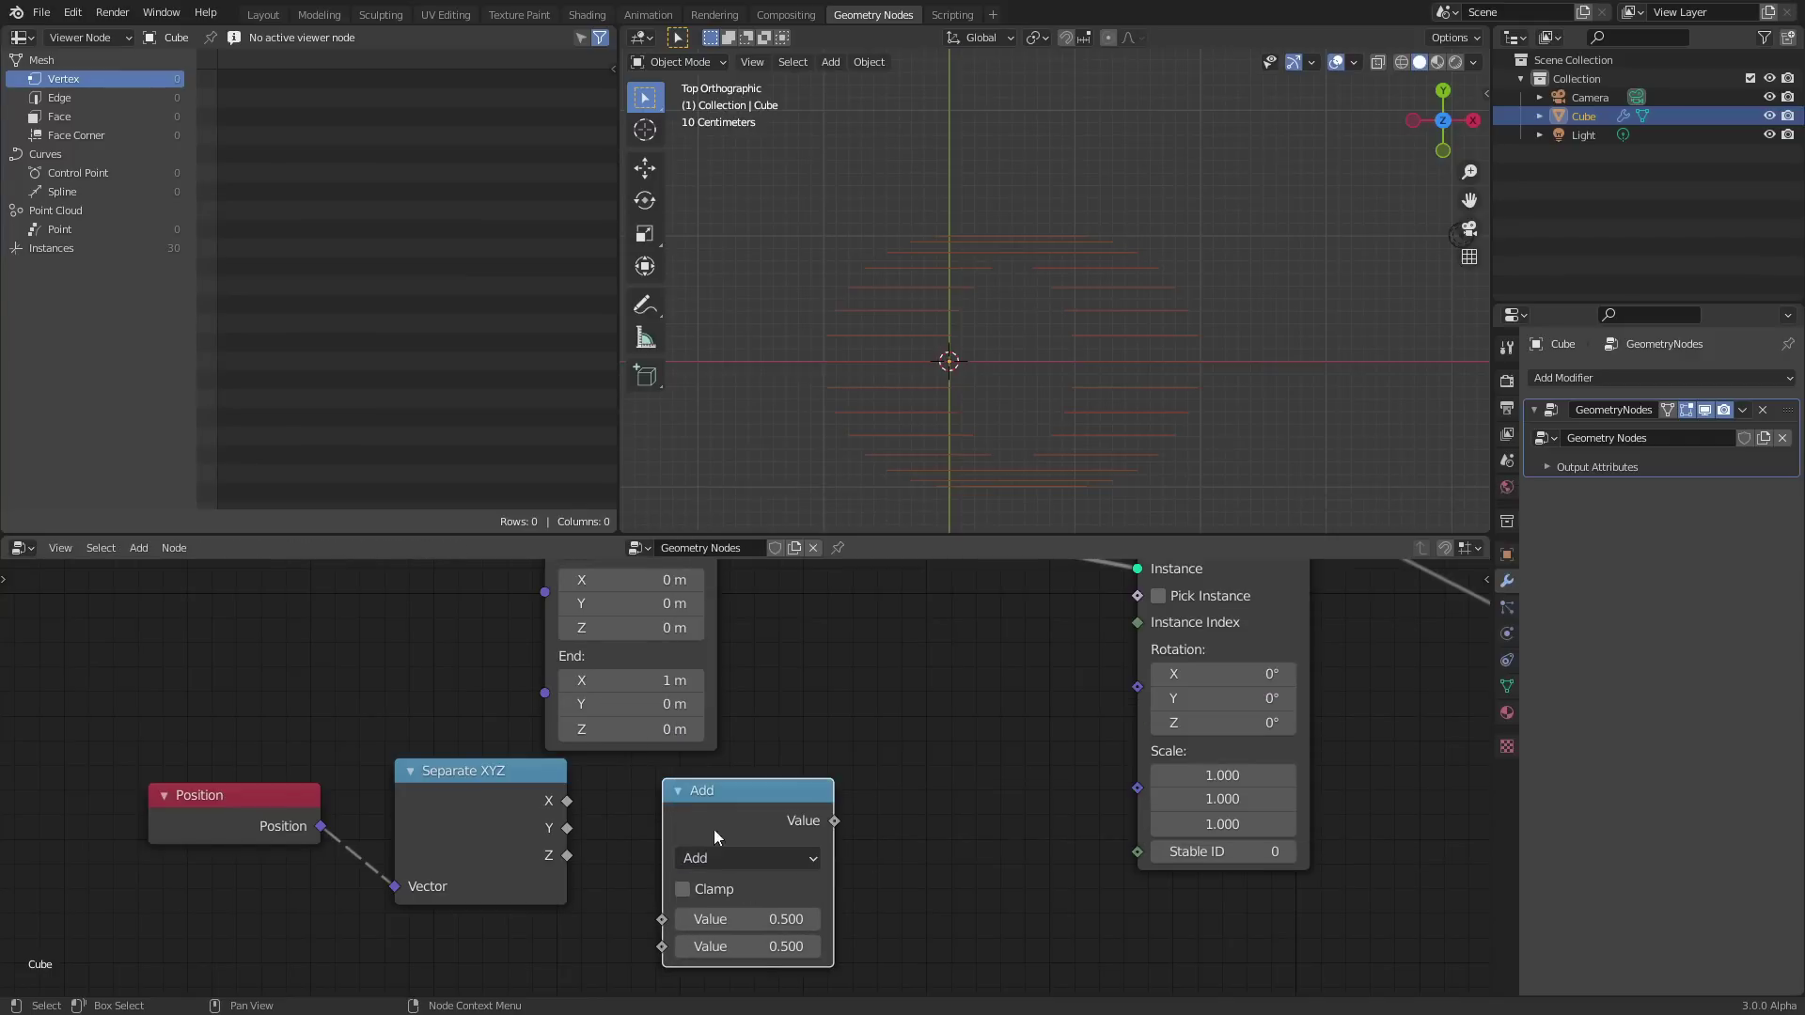
{"action": "left_click", "coordinate": [799, 855]}
{"action": "left_click", "coordinate": [1213, 720]}
Link Separate XYZ Y and X into the Arctan2 inputs.
{"action": "left_click", "coordinate": [561, 837]}
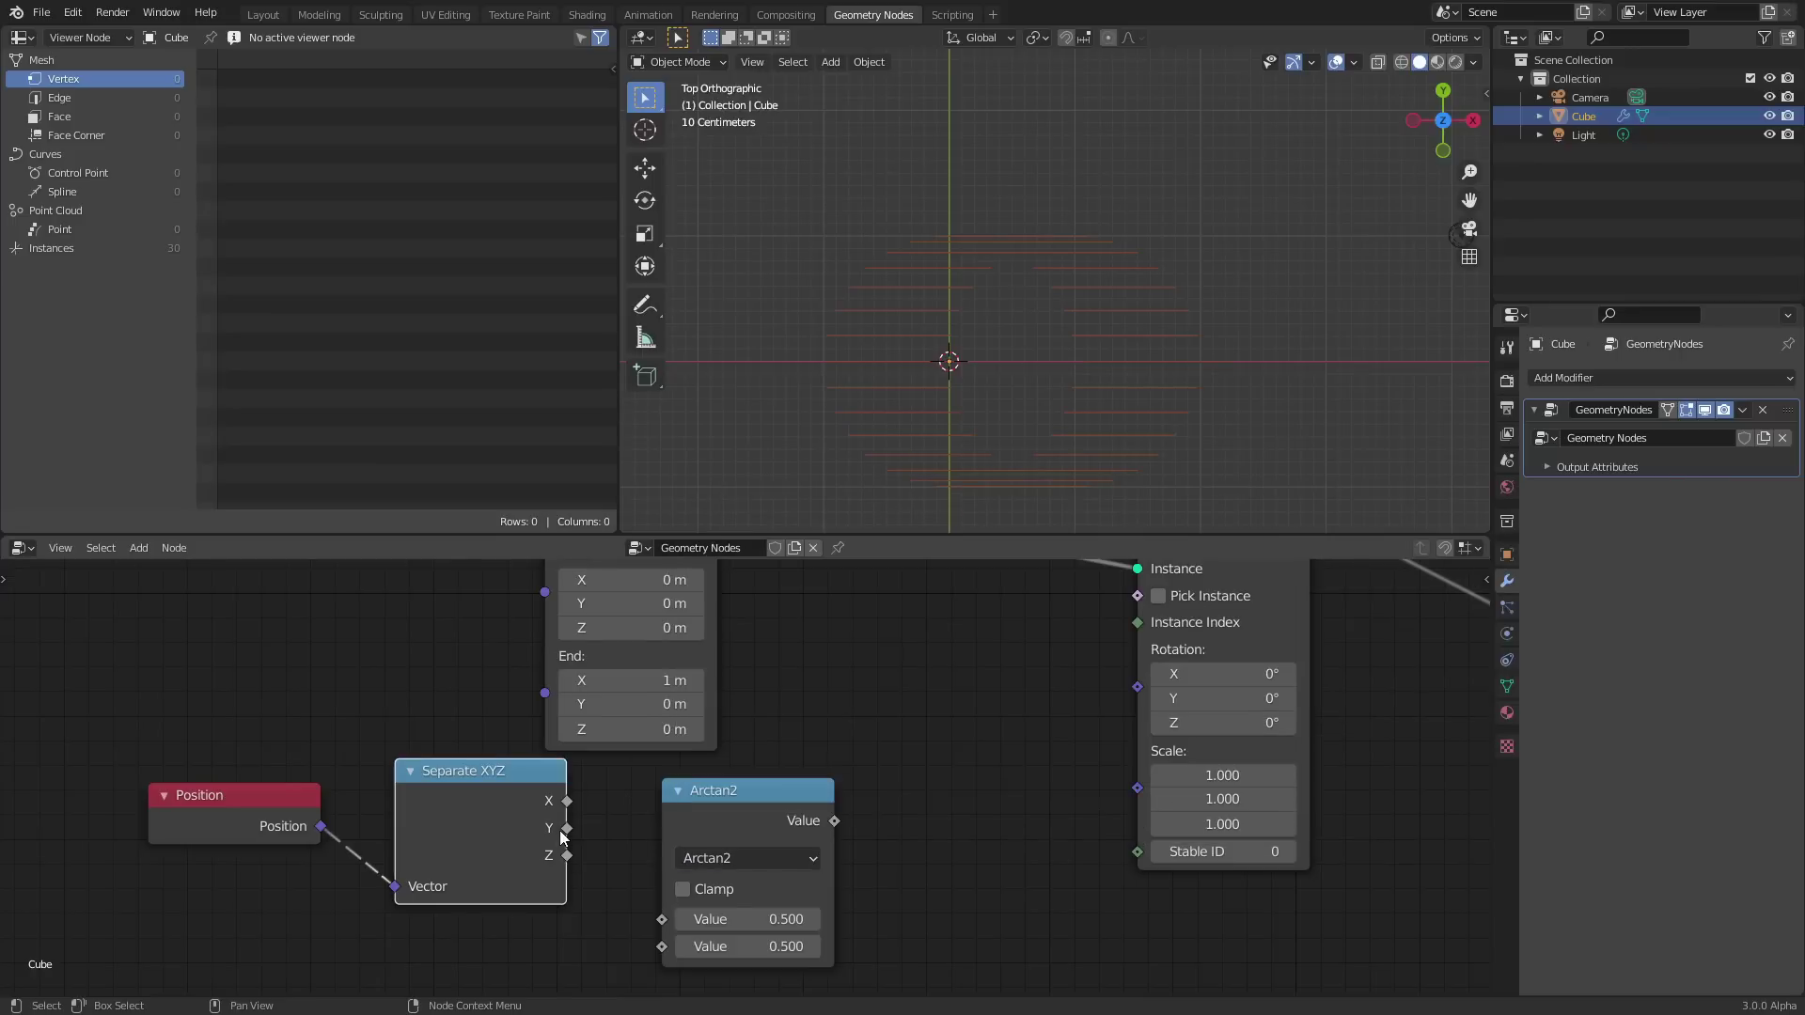
{"action": "left_click_drag", "start_coordinate": [562, 832], "coordinate": [492, 845]}
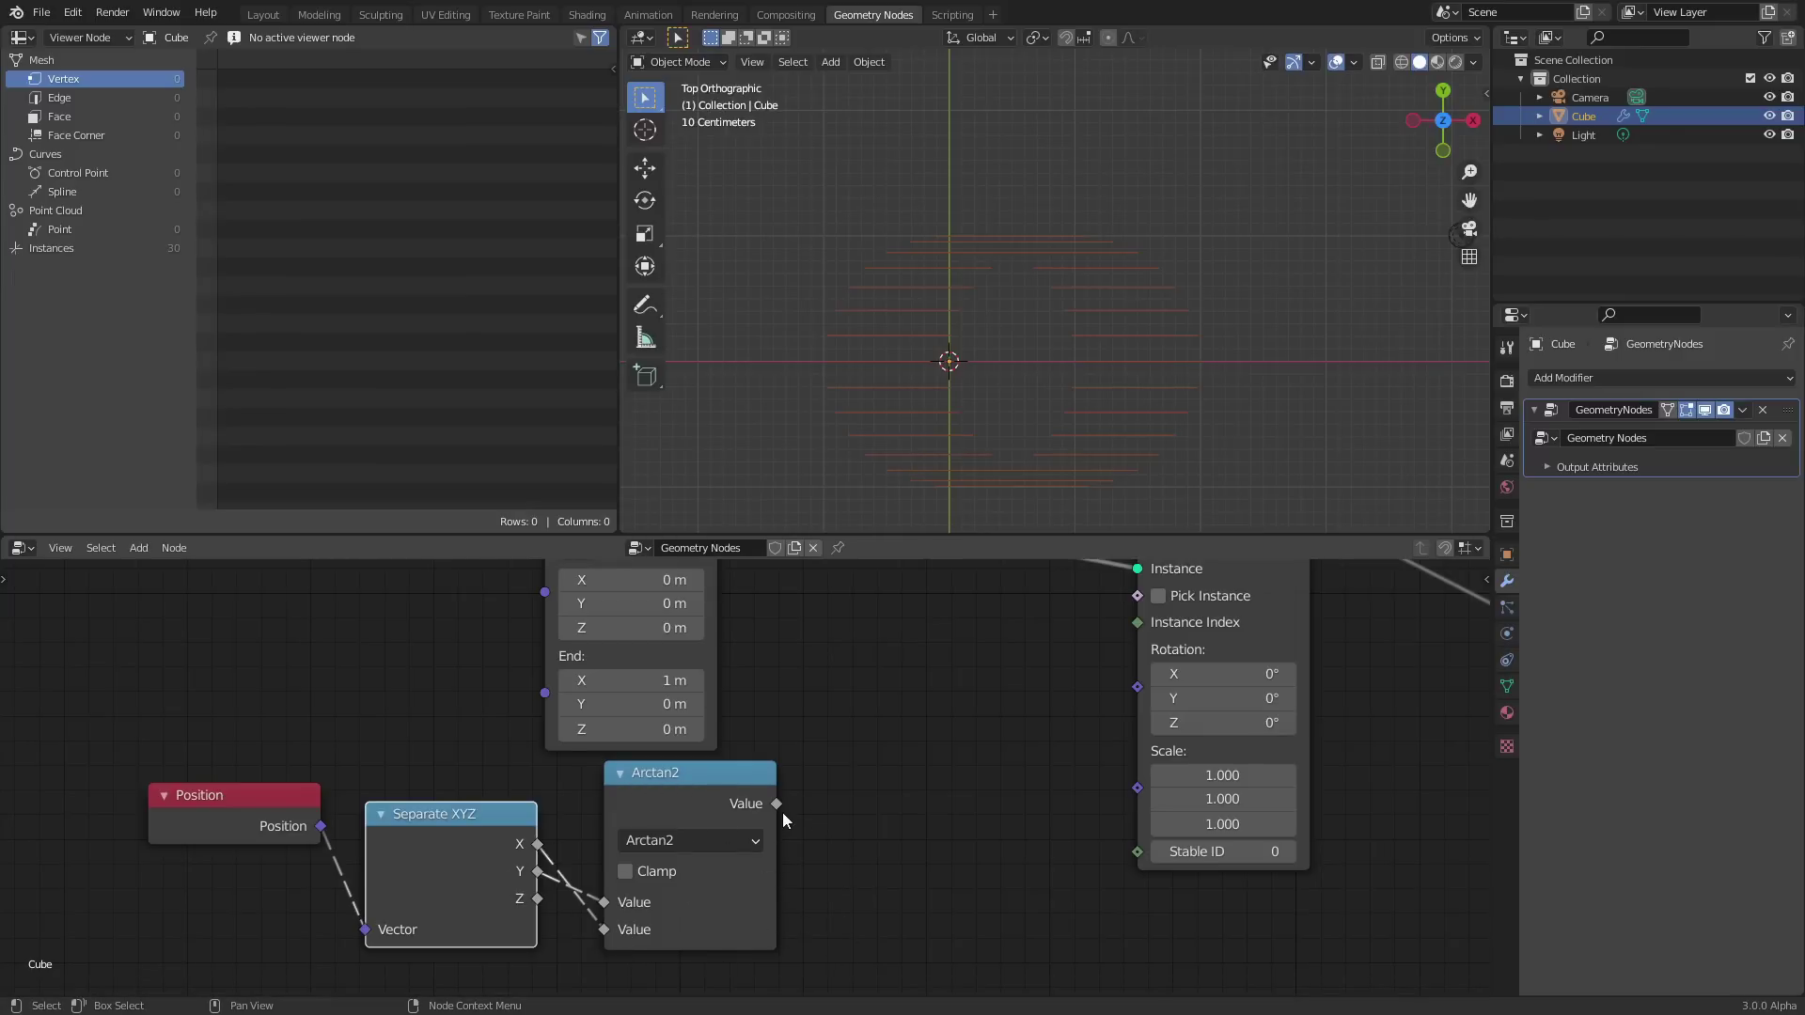
{"action": "middle_click_drag", "start_coordinate": [782, 813], "coordinate": [577, 885]}
{"action": "key", "text": "shift+a"}
{"action": "left_click_drag", "start_coordinate": [1012, 795], "coordinate": [1058, 749]}
Drive instance Rotation with a Combine XYZ whose Z takes the Arctan2 angle.
{"action": "key", "text": "ctrl+z"}
{"action": "key", "text": "ctrl+z"}
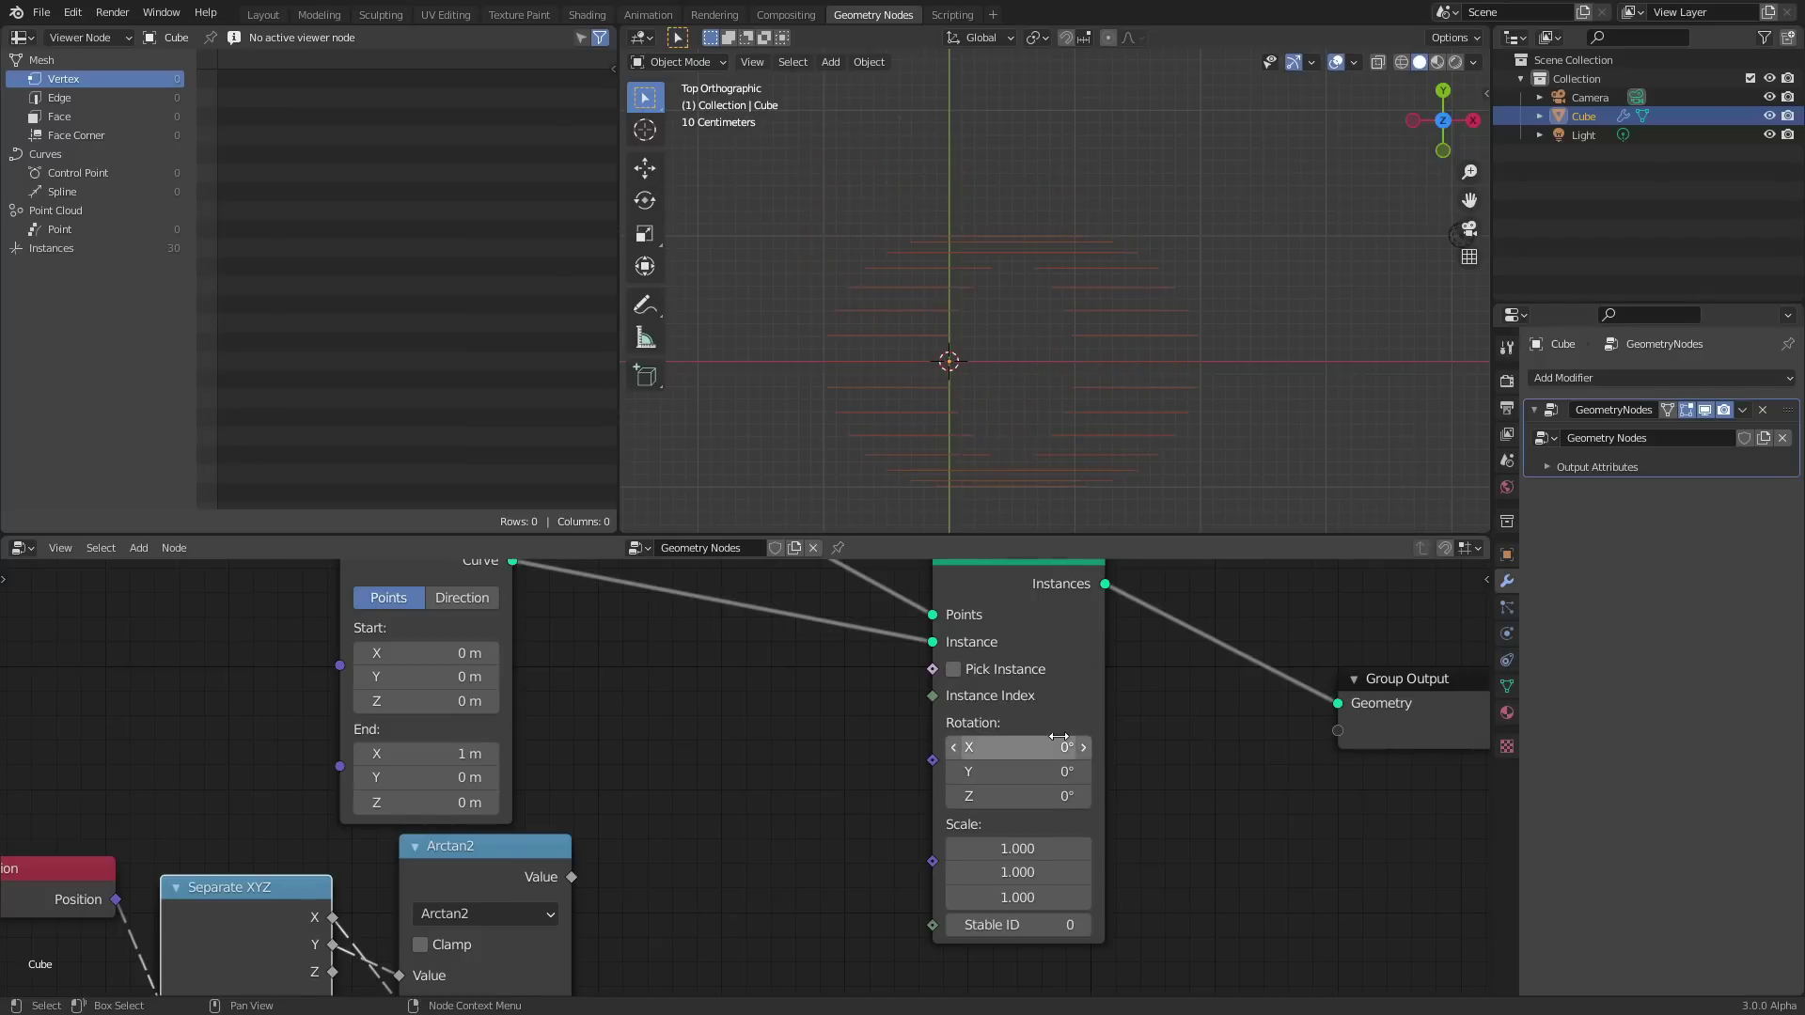
{"action": "key", "text": "shift+a"}
{"action": "left_click", "coordinate": [702, 645]}
{"action": "type", "text": "combin"}
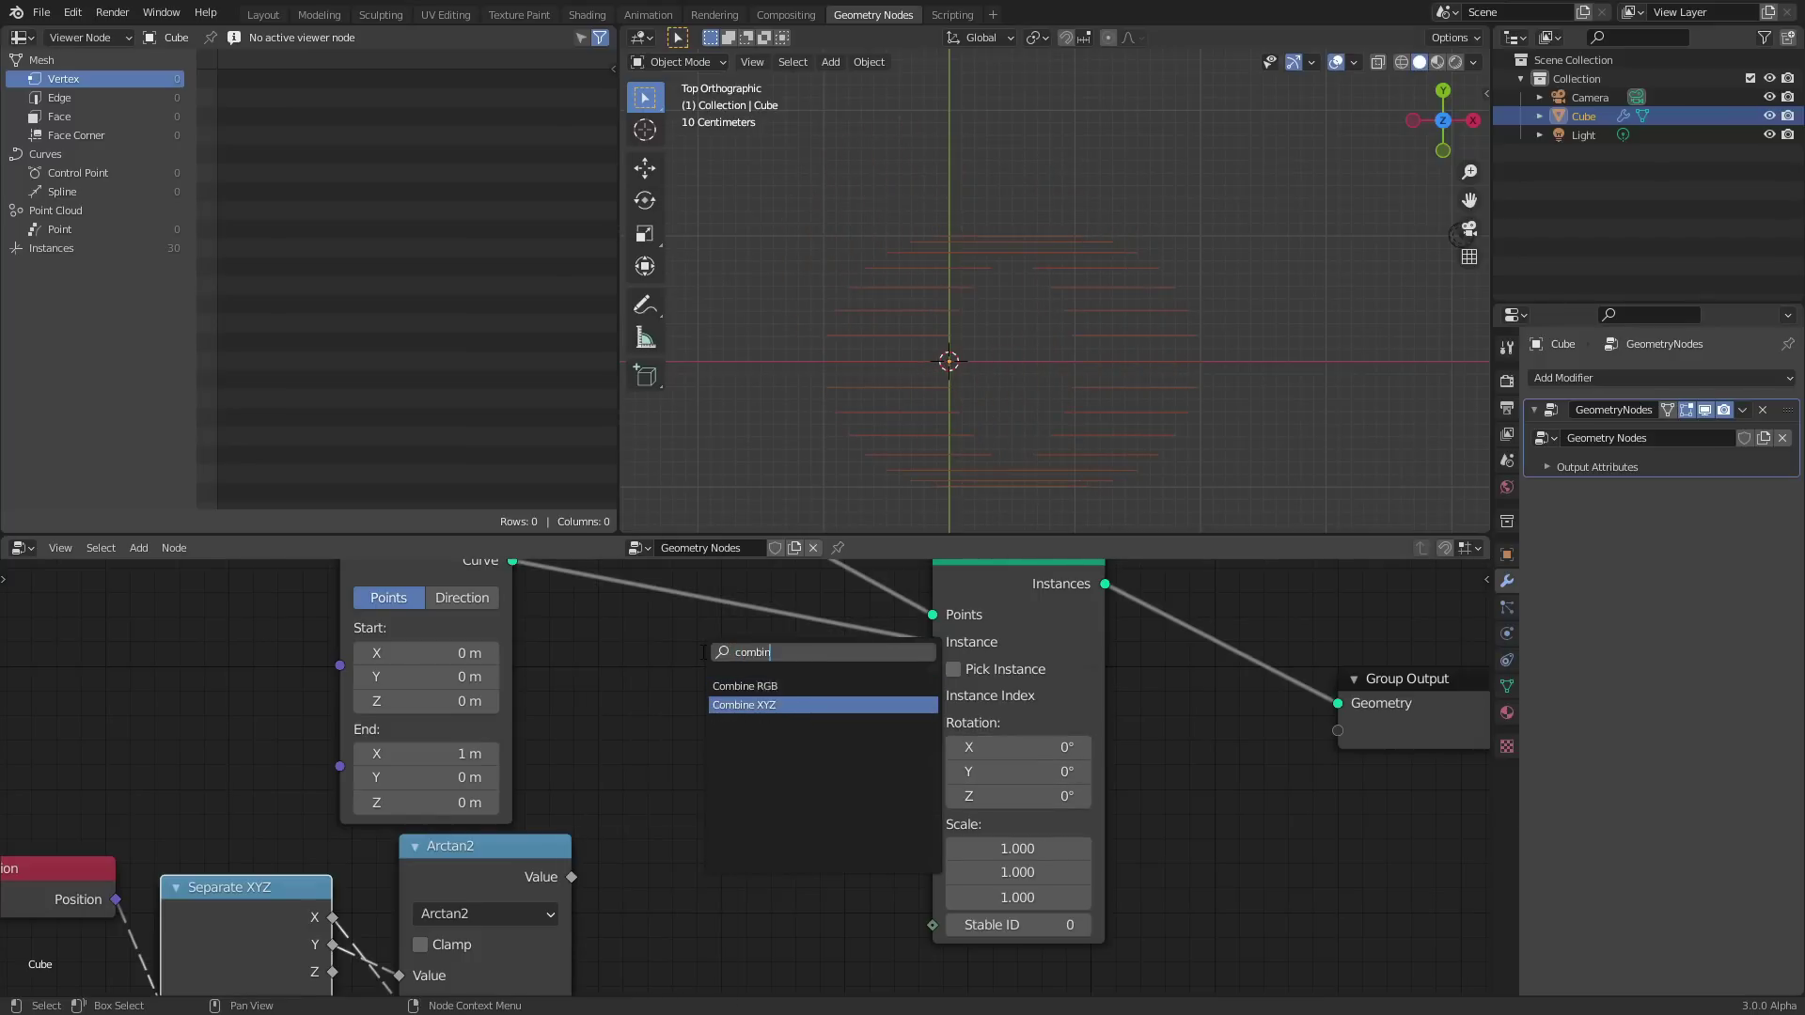
{"action": "key", "text": "Return"}
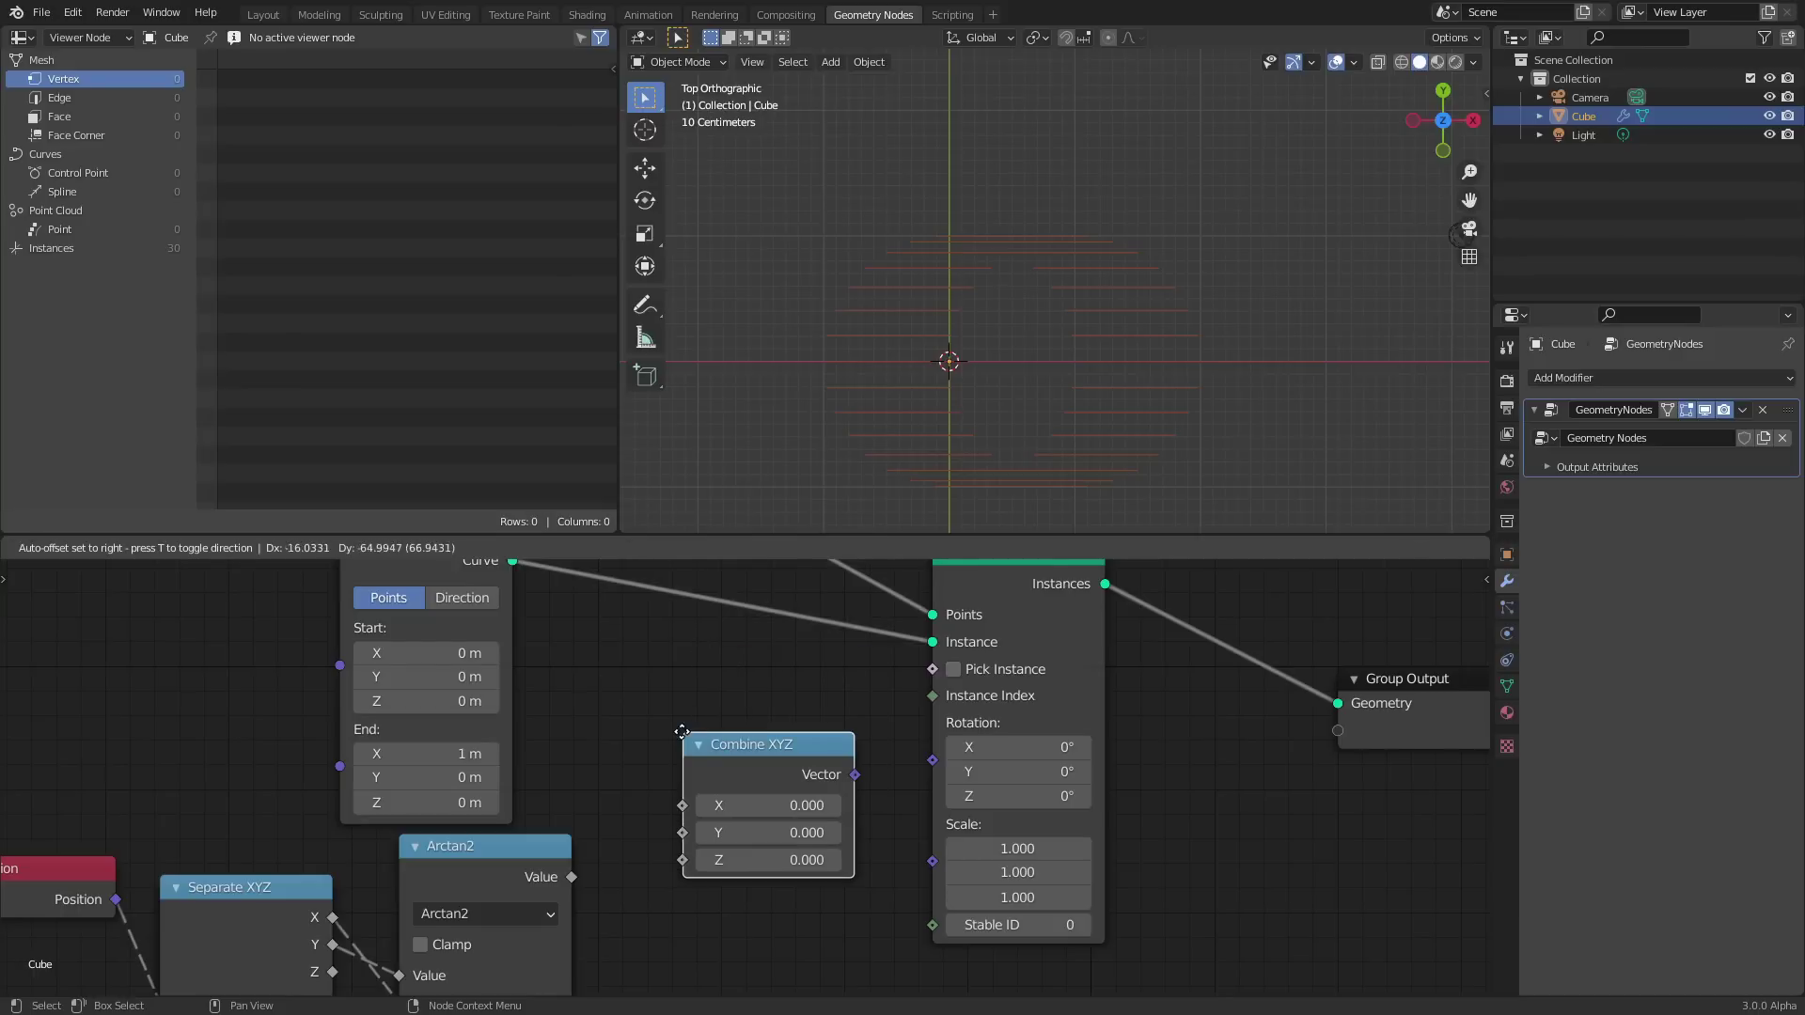
{"action": "left_click", "coordinate": [683, 734]}
{"action": "right_click_drag", "start_coordinate": [777, 760], "coordinate": [1010, 714], "text": "alt"}
{"action": "left_click_drag", "start_coordinate": [572, 877], "coordinate": [682, 860]}
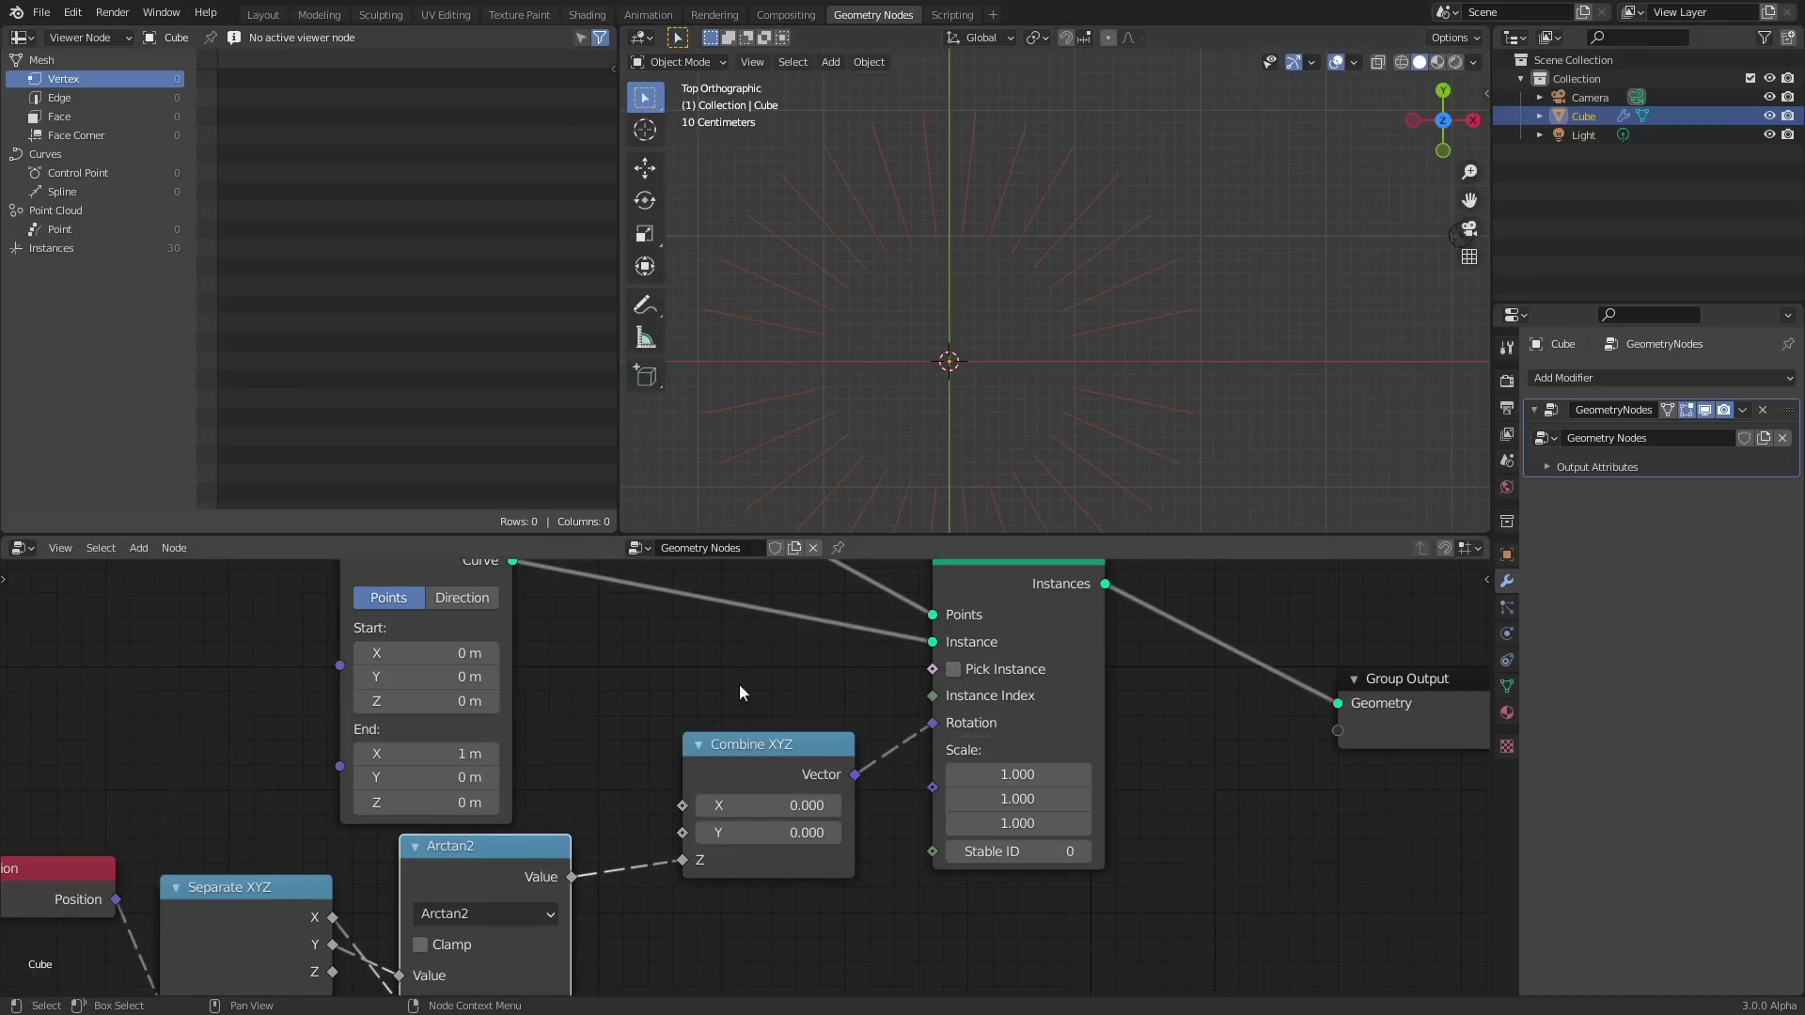
{"action": "left_click_drag", "start_coordinate": [428, 753], "coordinate": [493, 759]}
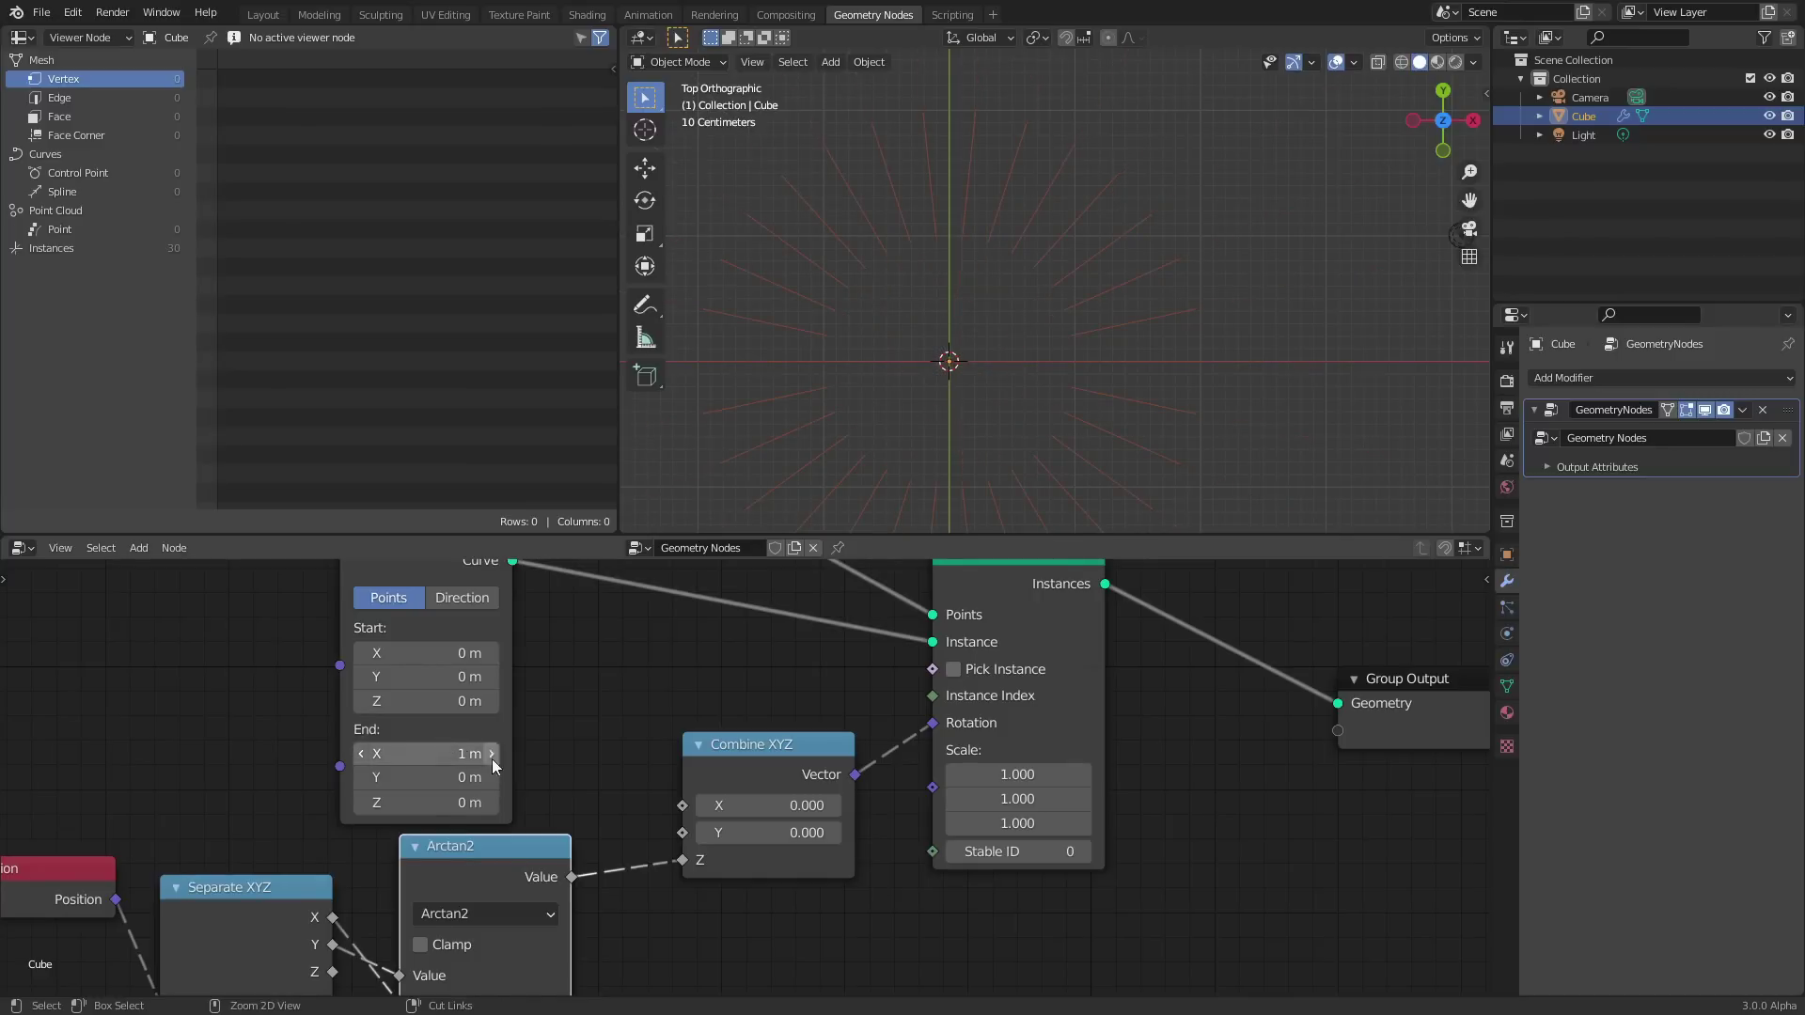
{"action": "middle_click_drag", "start_coordinate": [476, 853], "coordinate": [716, 739]}
Try a Normal node in place of Position, then reconnect Position to Separate XYZ.
{"action": "left_click", "coordinate": [270, 801]}
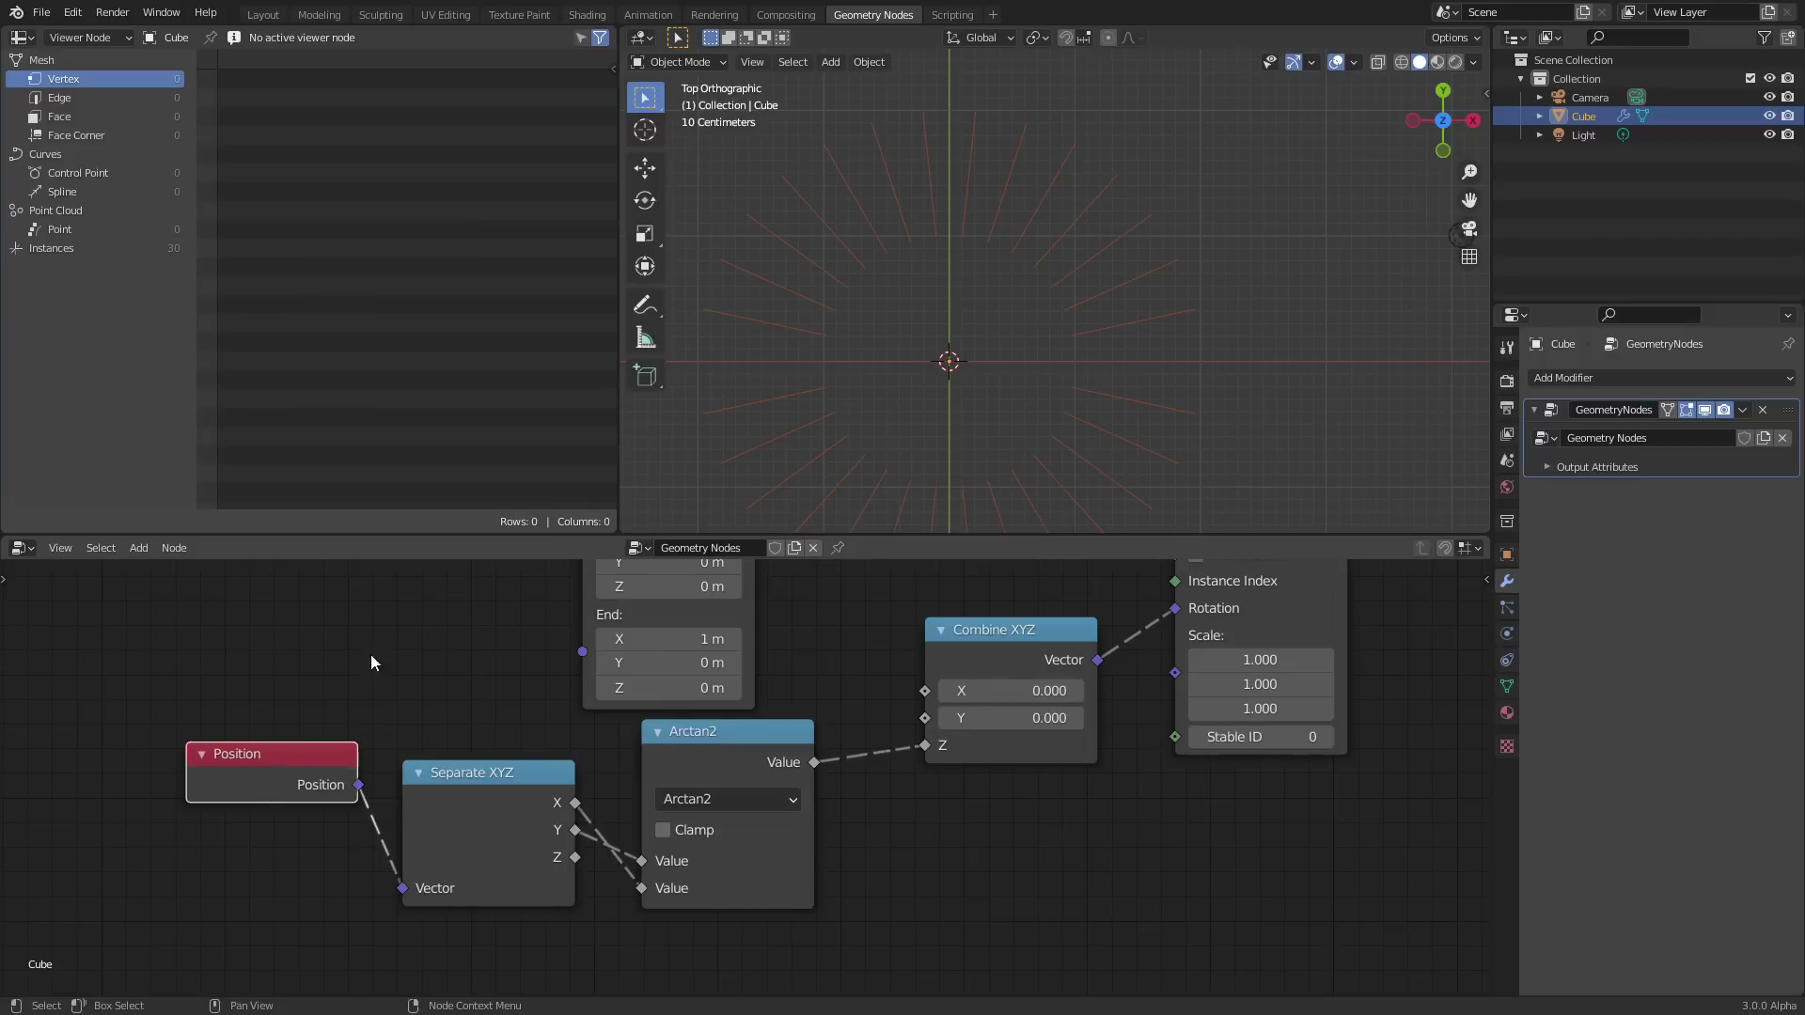
{"action": "key", "text": "shift+a"}
{"action": "type", "text": "nor"}
{"action": "key", "text": "Return"}
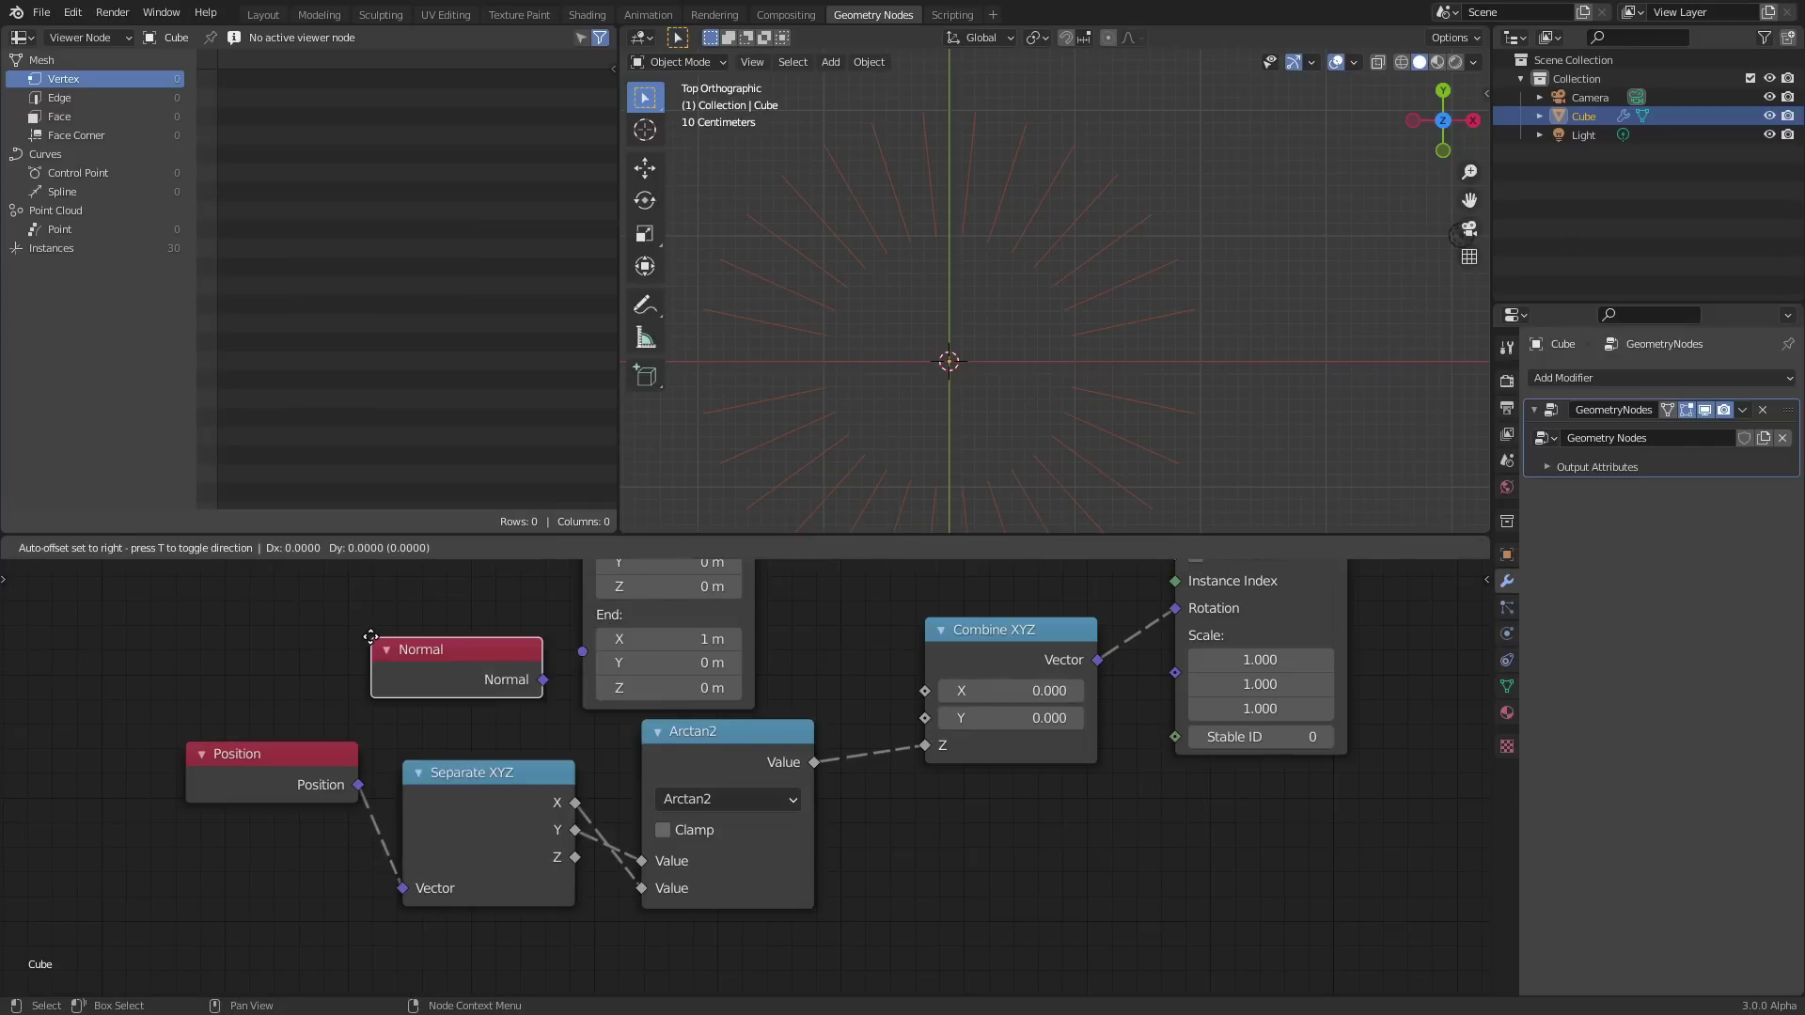
{"action": "left_click", "coordinate": [162, 854]}
{"action": "left_click_drag", "start_coordinate": [334, 897], "coordinate": [404, 889]}
{"action": "key", "text": "x"}
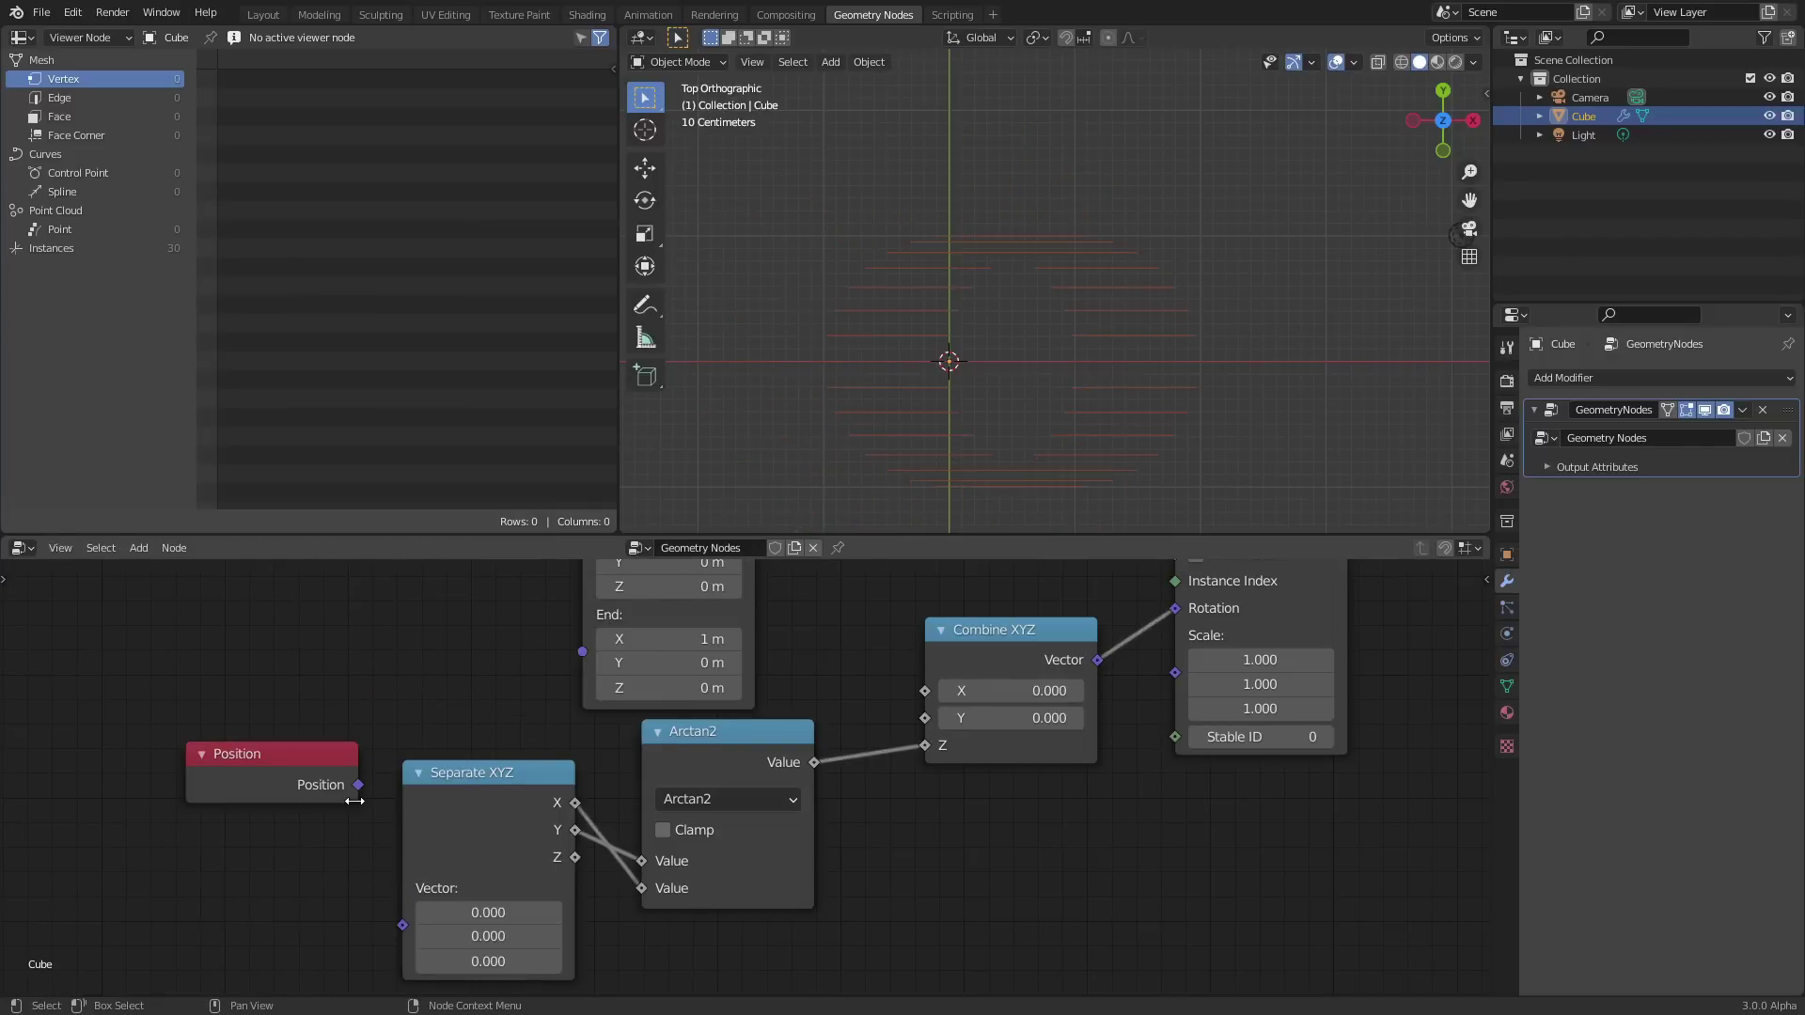
{"action": "left_click_drag", "start_coordinate": [359, 785], "coordinate": [412, 927]}
{"action": "middle_click_drag", "start_coordinate": [861, 769], "coordinate": [685, 838]}
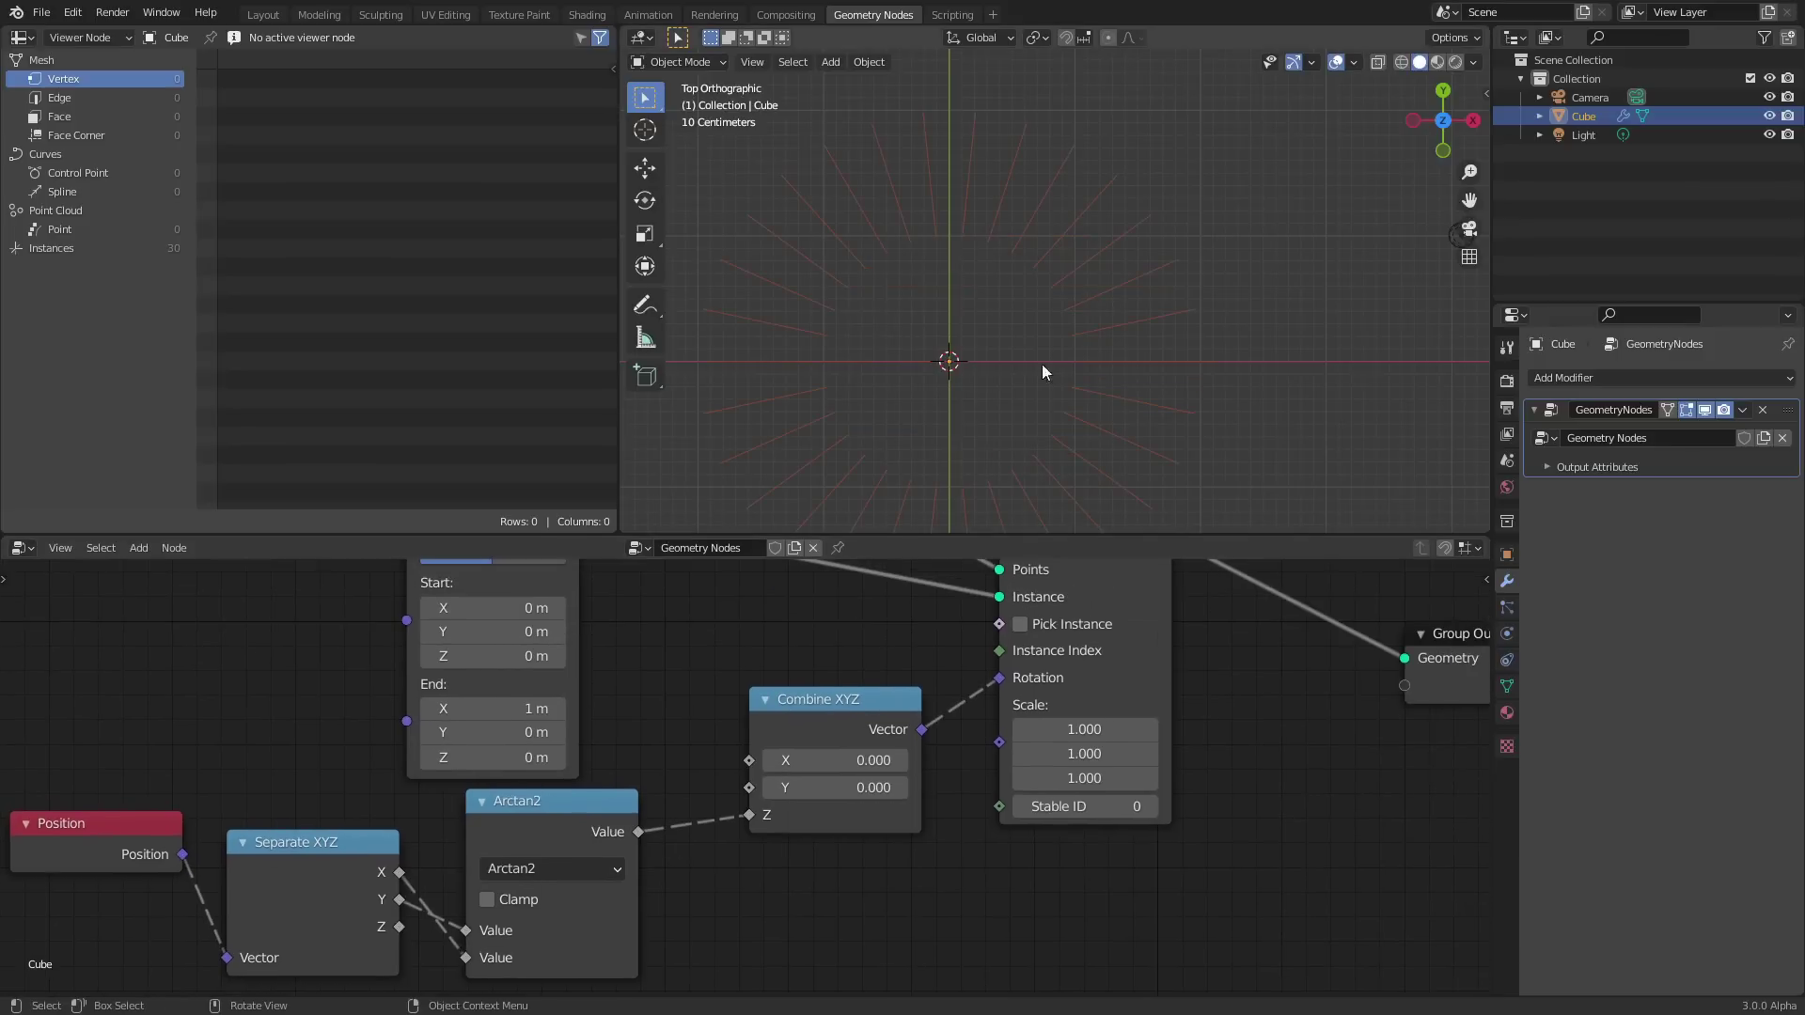
Recentre the 3D view on the radiating lines and nudge the Arctan2 node down-left.
{"action": "scroll", "coordinate": [1053, 310], "scroll_direction": "down", "scroll_amount": 1}
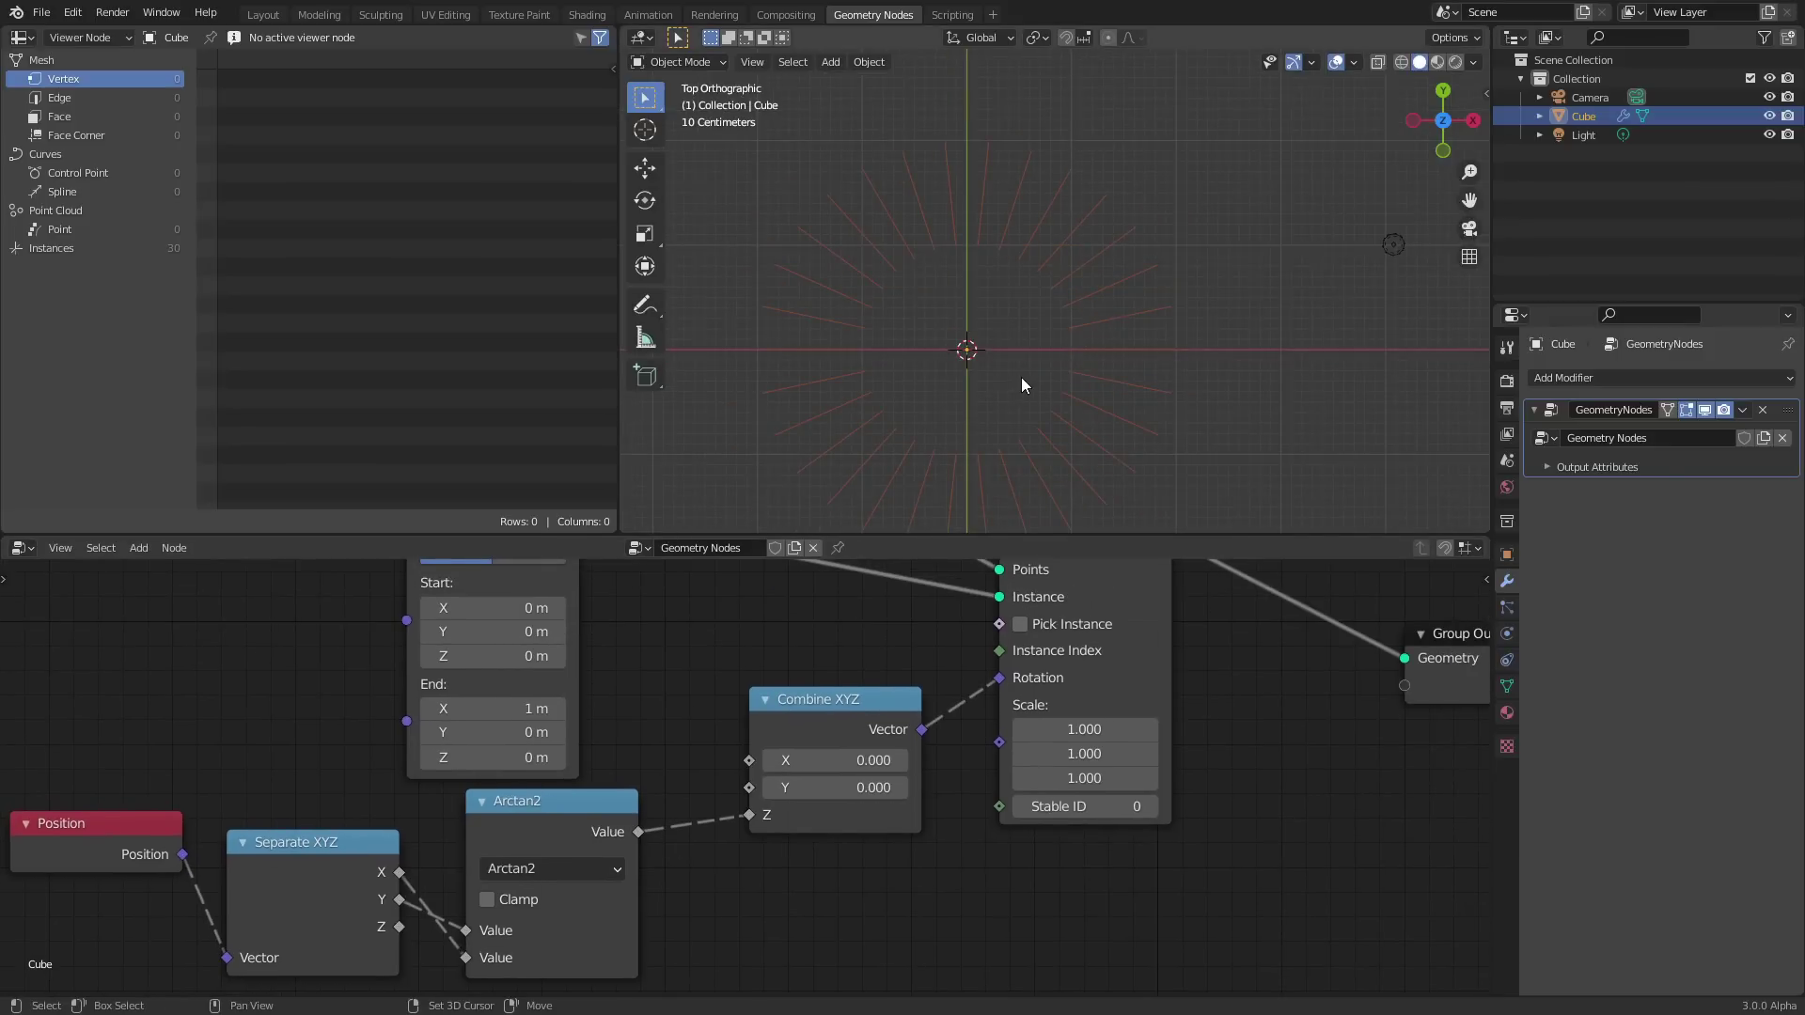
{"action": "middle_click_drag", "start_coordinate": [1009, 385], "coordinate": [1069, 346], "text": "shift"}
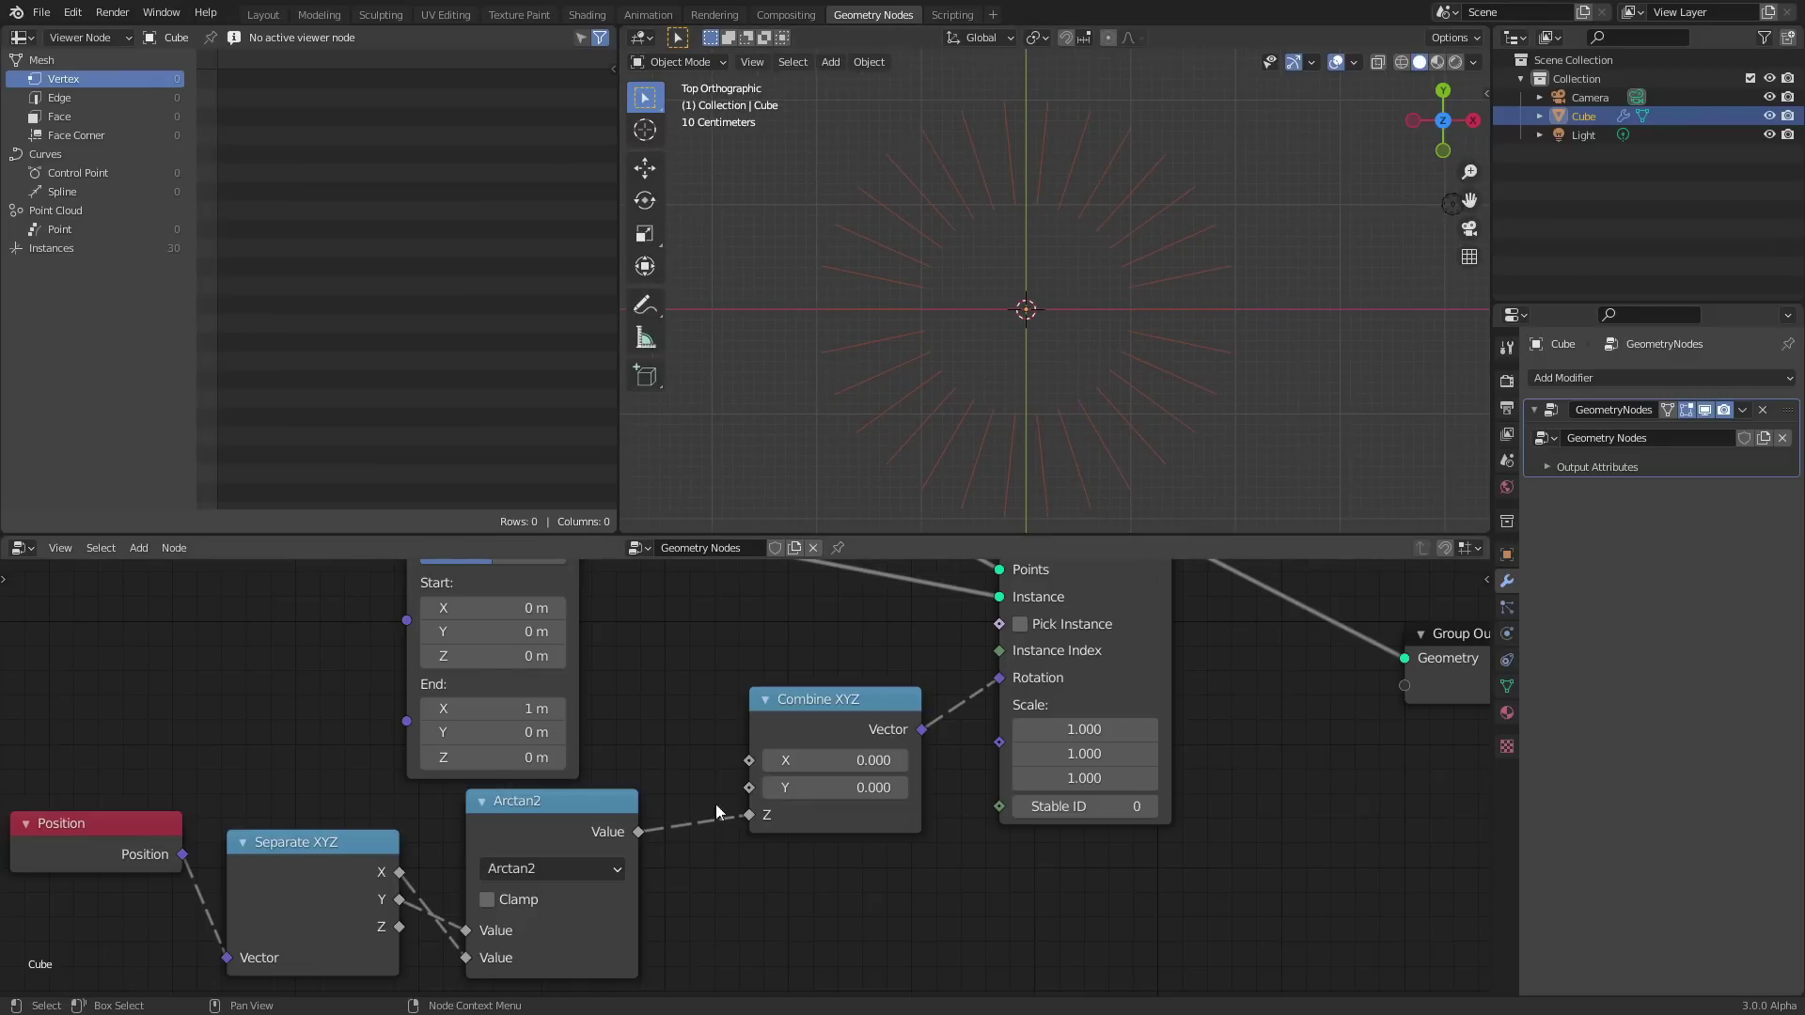
{"action": "left_click_drag", "start_coordinate": [611, 801], "coordinate": [575, 811]}
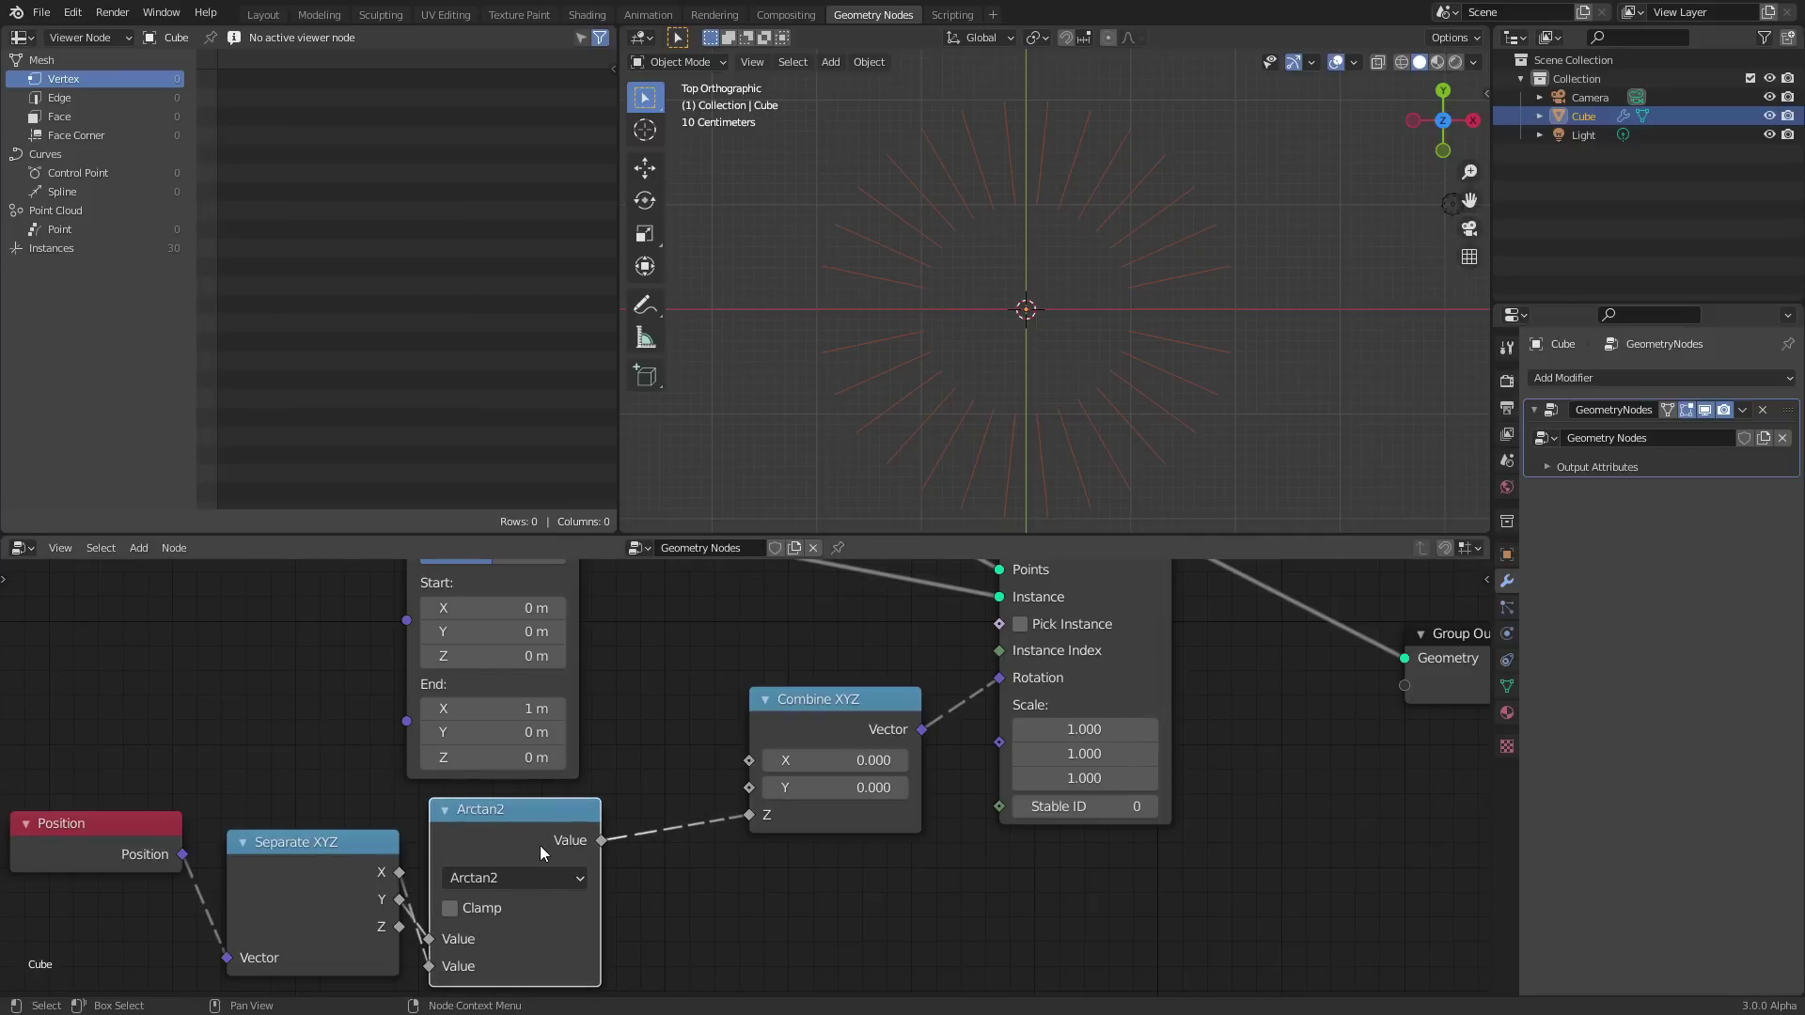
{"action": "key", "text": "shift+d"}
Insert an Add node before Combine XYZ Z, test twisting offsets, then set it to 0.
{"action": "left_click", "coordinate": [700, 817]}
{"action": "key", "text": "BackSpace"}
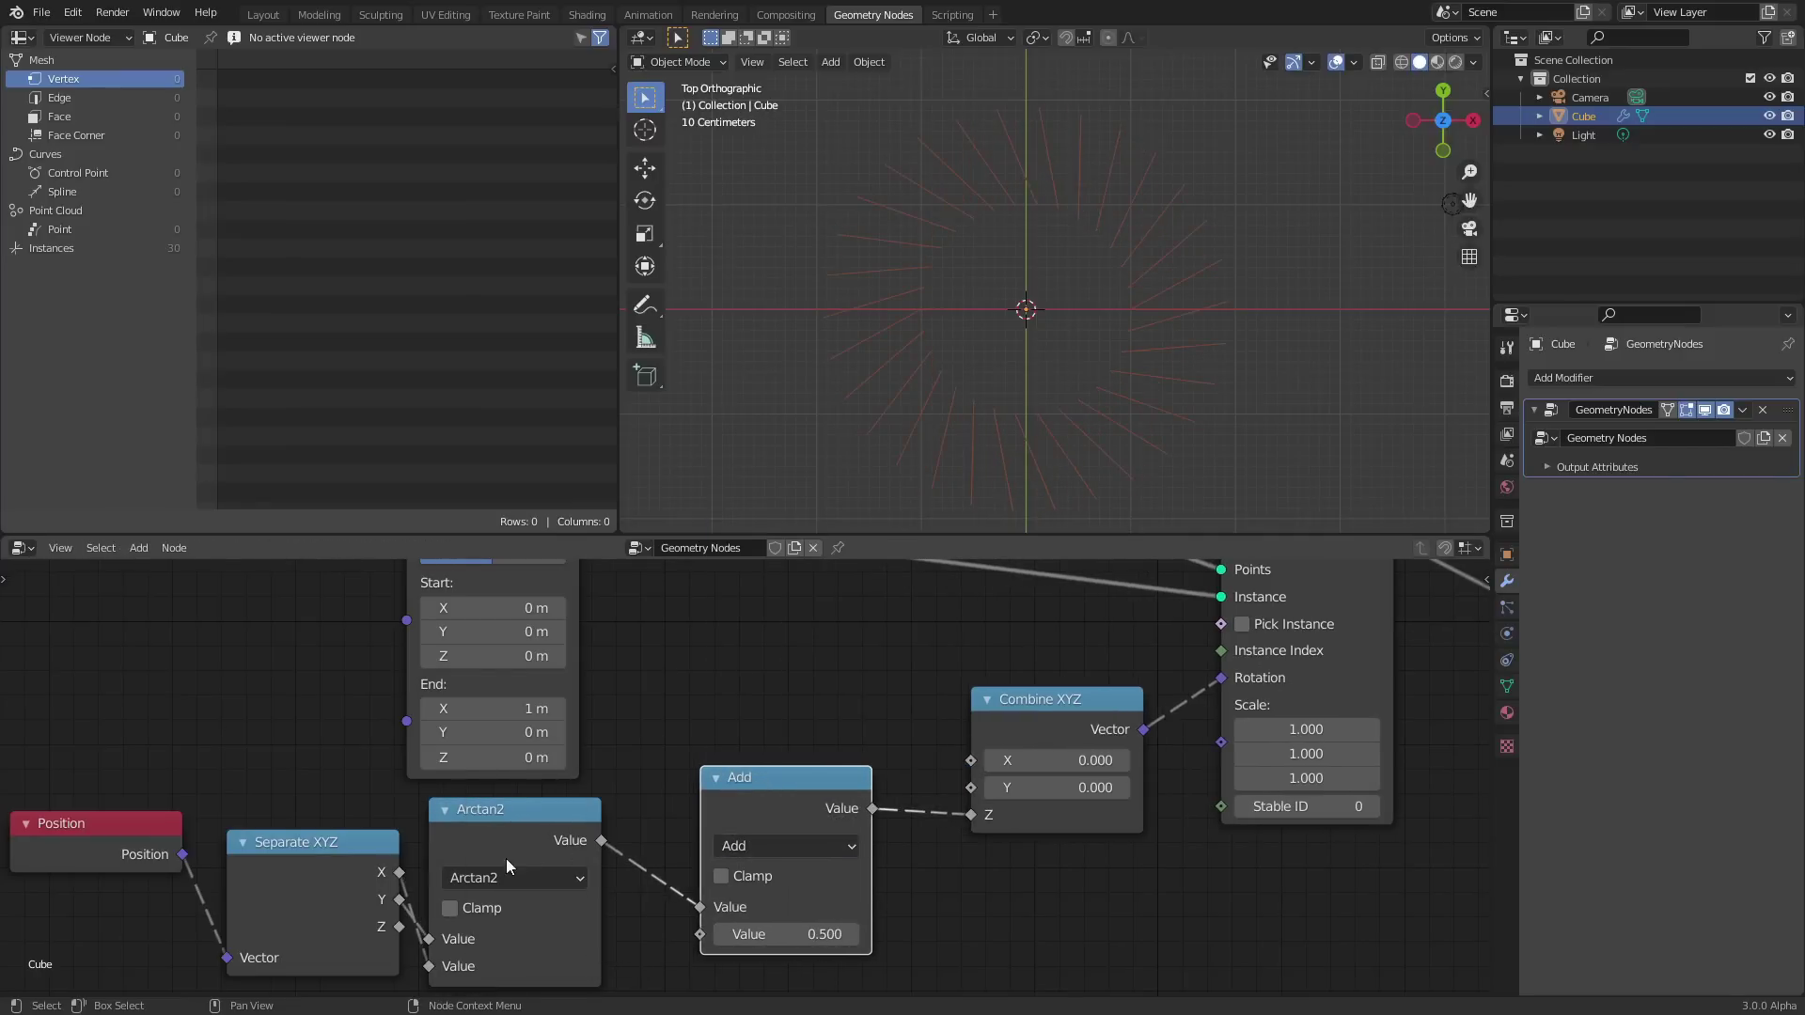
{"action": "mouse_move", "coordinate": [790, 933]}
{"action": "left_mouse_down"}
{"action": "mouse_move", "coordinate": [851, 934]}
{"action": "mouse_move", "coordinate": [738, 933]}
{"action": "mouse_move", "coordinate": [806, 934]}
{"action": "left_mouse_up"}
{"action": "scroll", "coordinate": [994, 218], "scroll_direction": "up", "scroll_amount": 3}
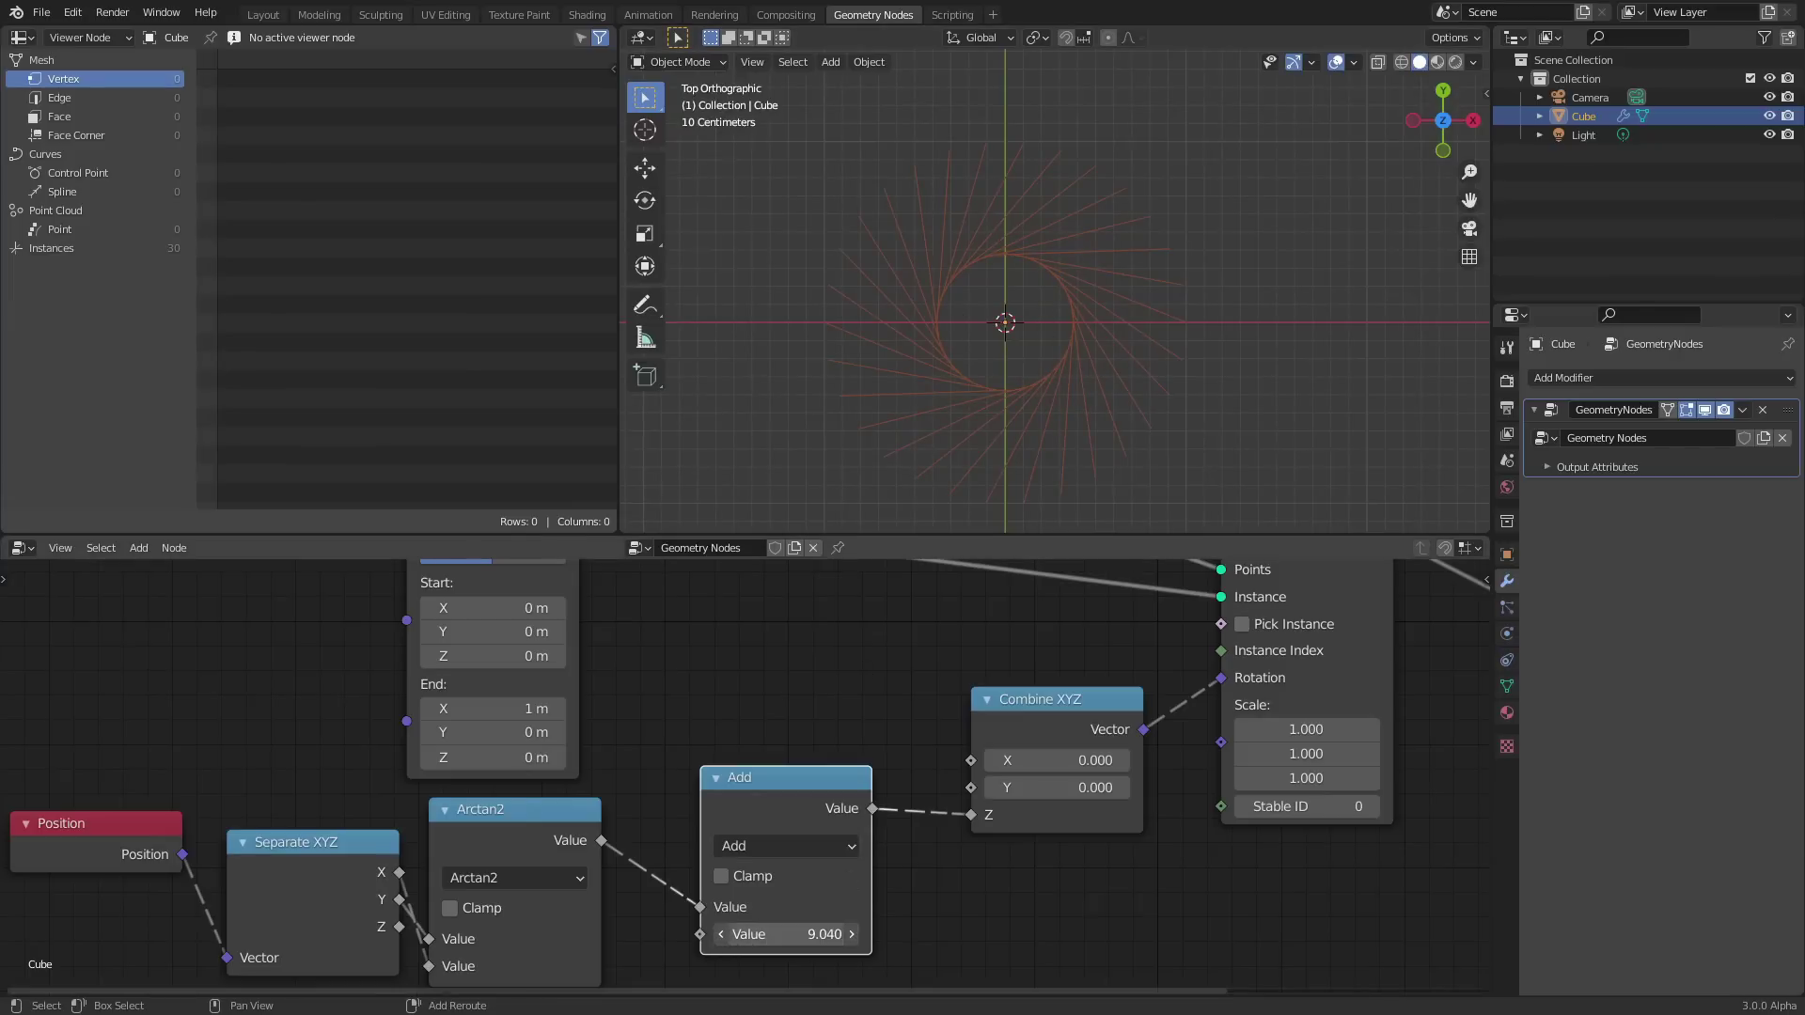
{"action": "left_click_drag", "start_coordinate": [780, 933], "coordinate": [858, 933]}
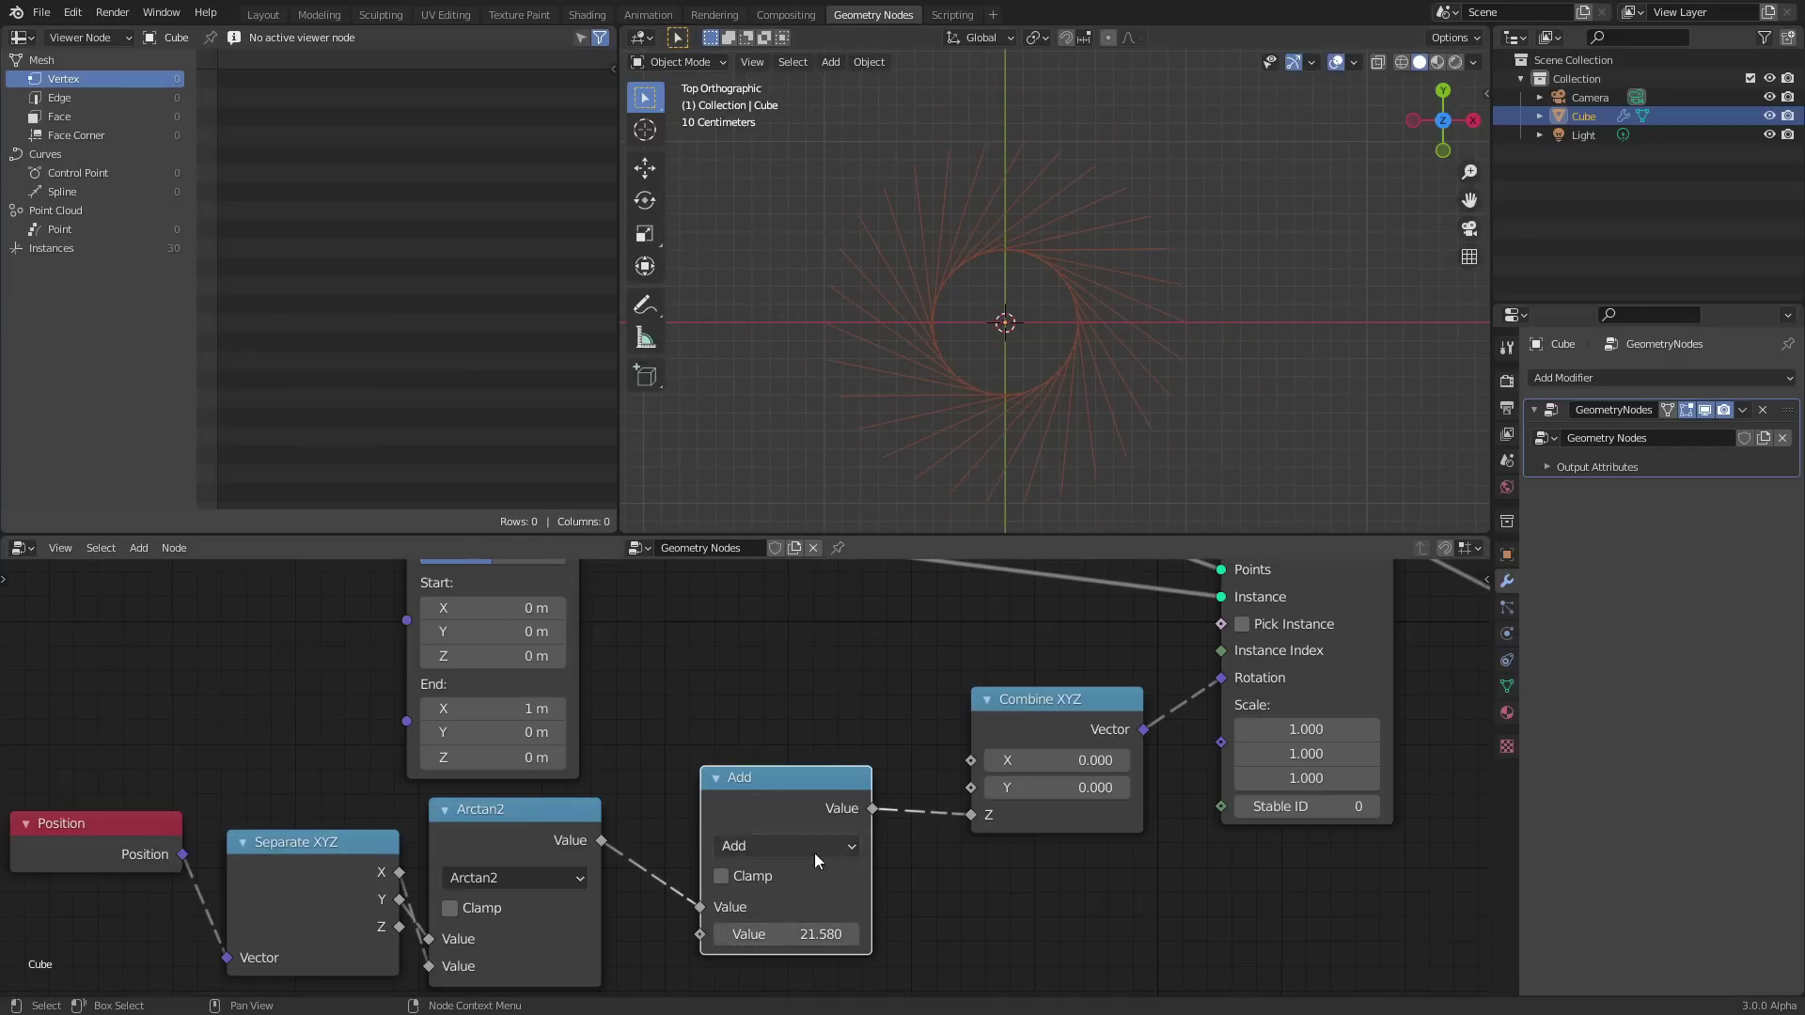
{"action": "left_click", "coordinate": [812, 942]}
{"action": "type", "text": "0"}
{"action": "key", "text": "Return"}
{"action": "middle_click_drag", "start_coordinate": [776, 740], "coordinate": [861, 832]}
{"action": "middle_click_drag", "start_coordinate": [530, 623], "coordinate": [471, 717]}
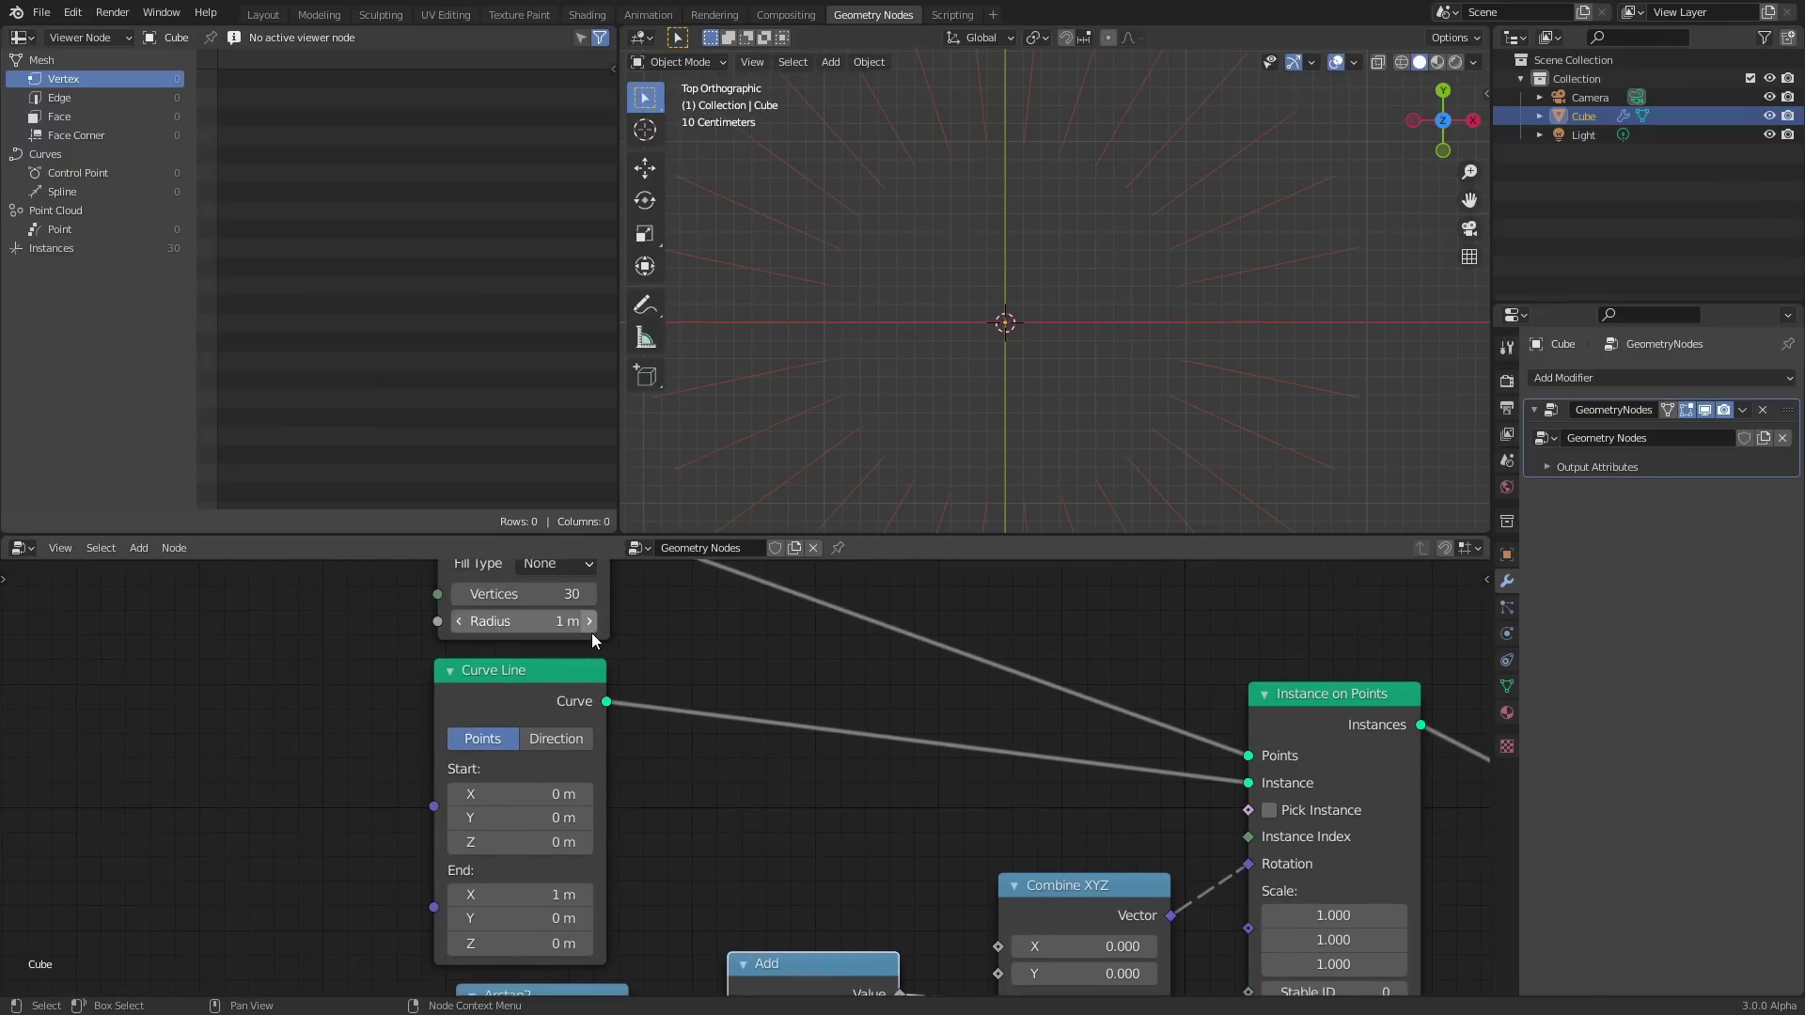
{"action": "left_click", "coordinate": [527, 698]}
Replace the Curve Line with a Grid node as the instanced geometry.
{"action": "key", "text": "x"}
{"action": "key", "text": "shift+a"}
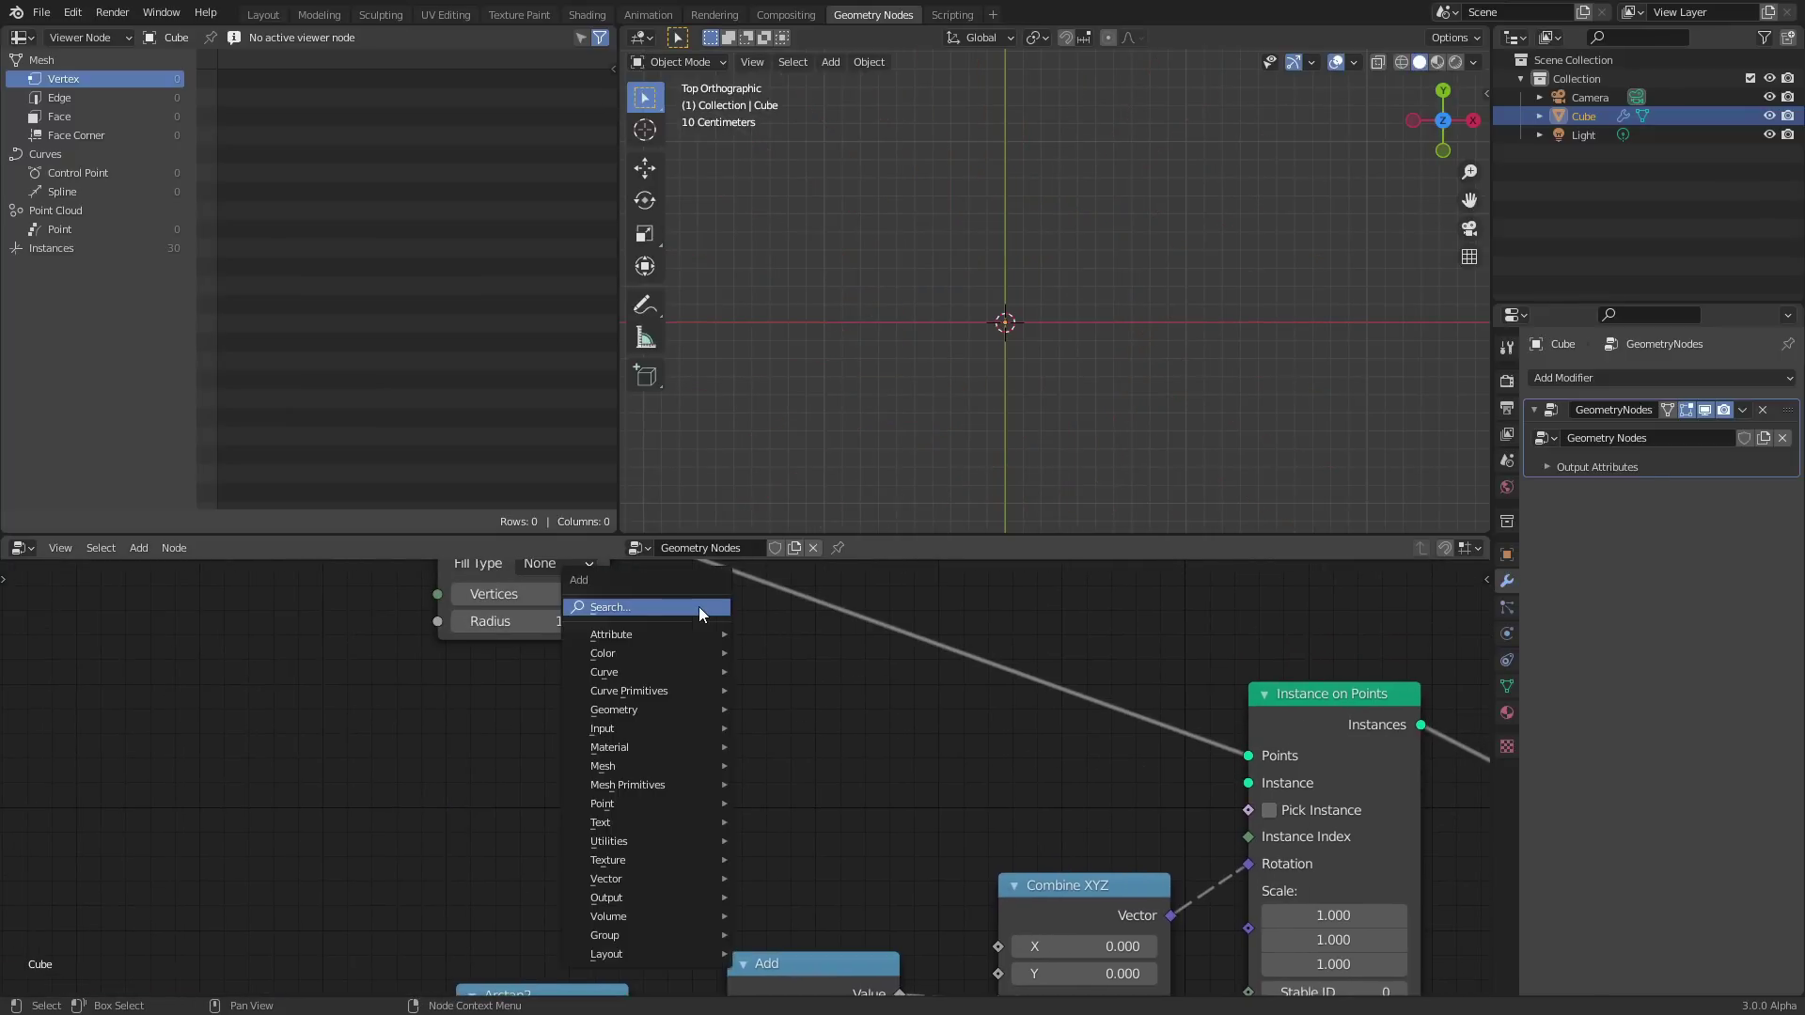
{"action": "type", "text": "grid"}
{"action": "key", "text": "Return"}
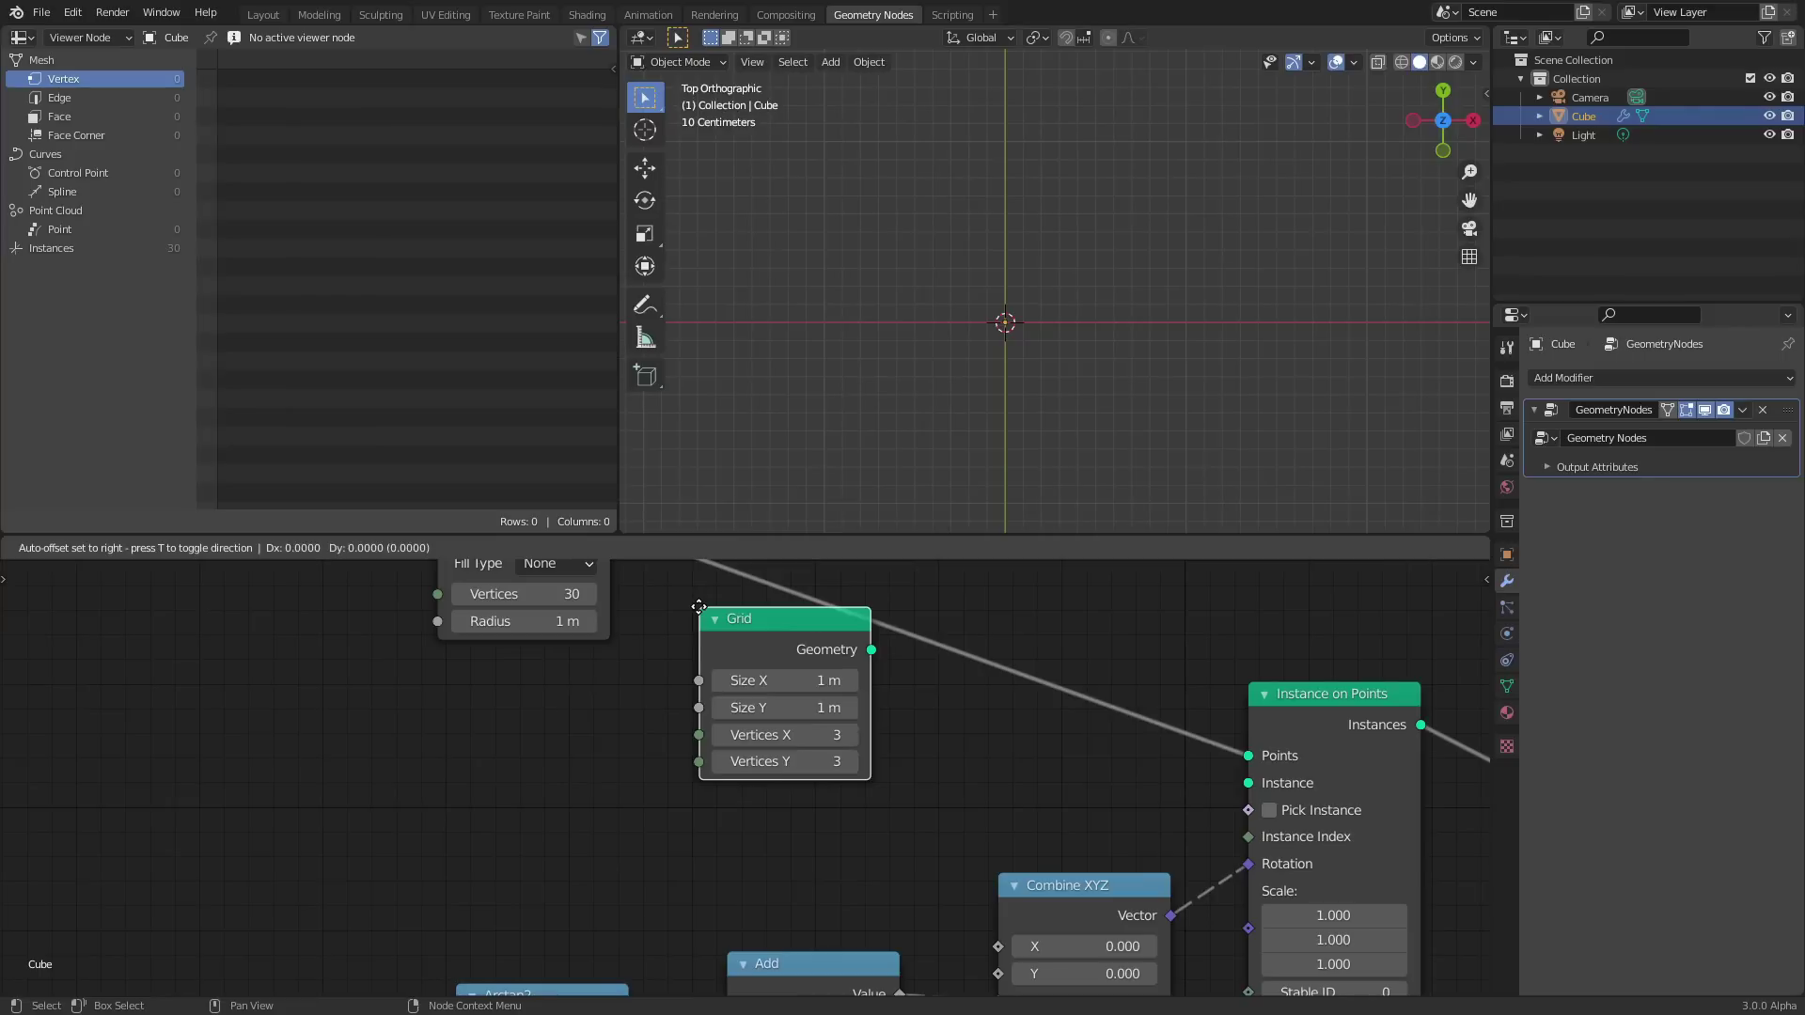
{"action": "left_click", "coordinate": [441, 681]}
{"action": "left_click_drag", "start_coordinate": [612, 726], "coordinate": [1263, 785]}
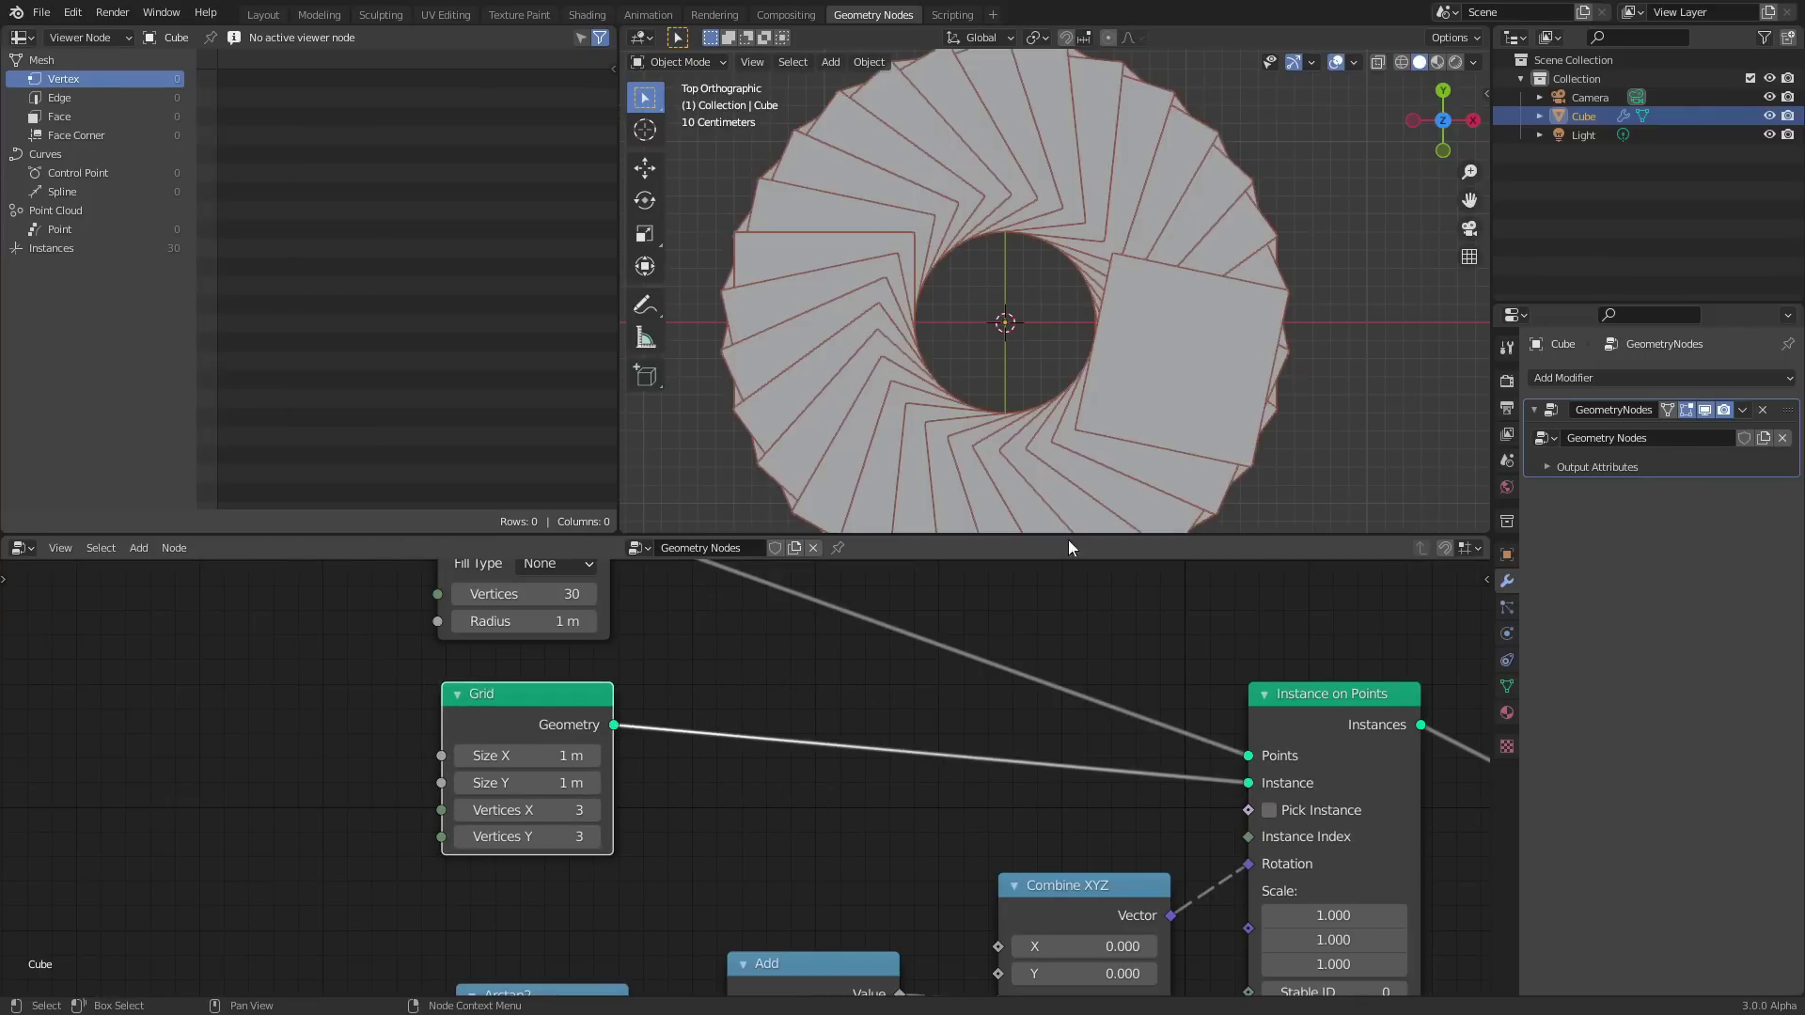
{"action": "left_click", "coordinate": [1401, 62]}
Keep the grid at 3×3, reset the Add offset to 0, and view in solid shading.
{"action": "scroll", "coordinate": [1081, 222], "scroll_direction": "down", "scroll_amount": 1}
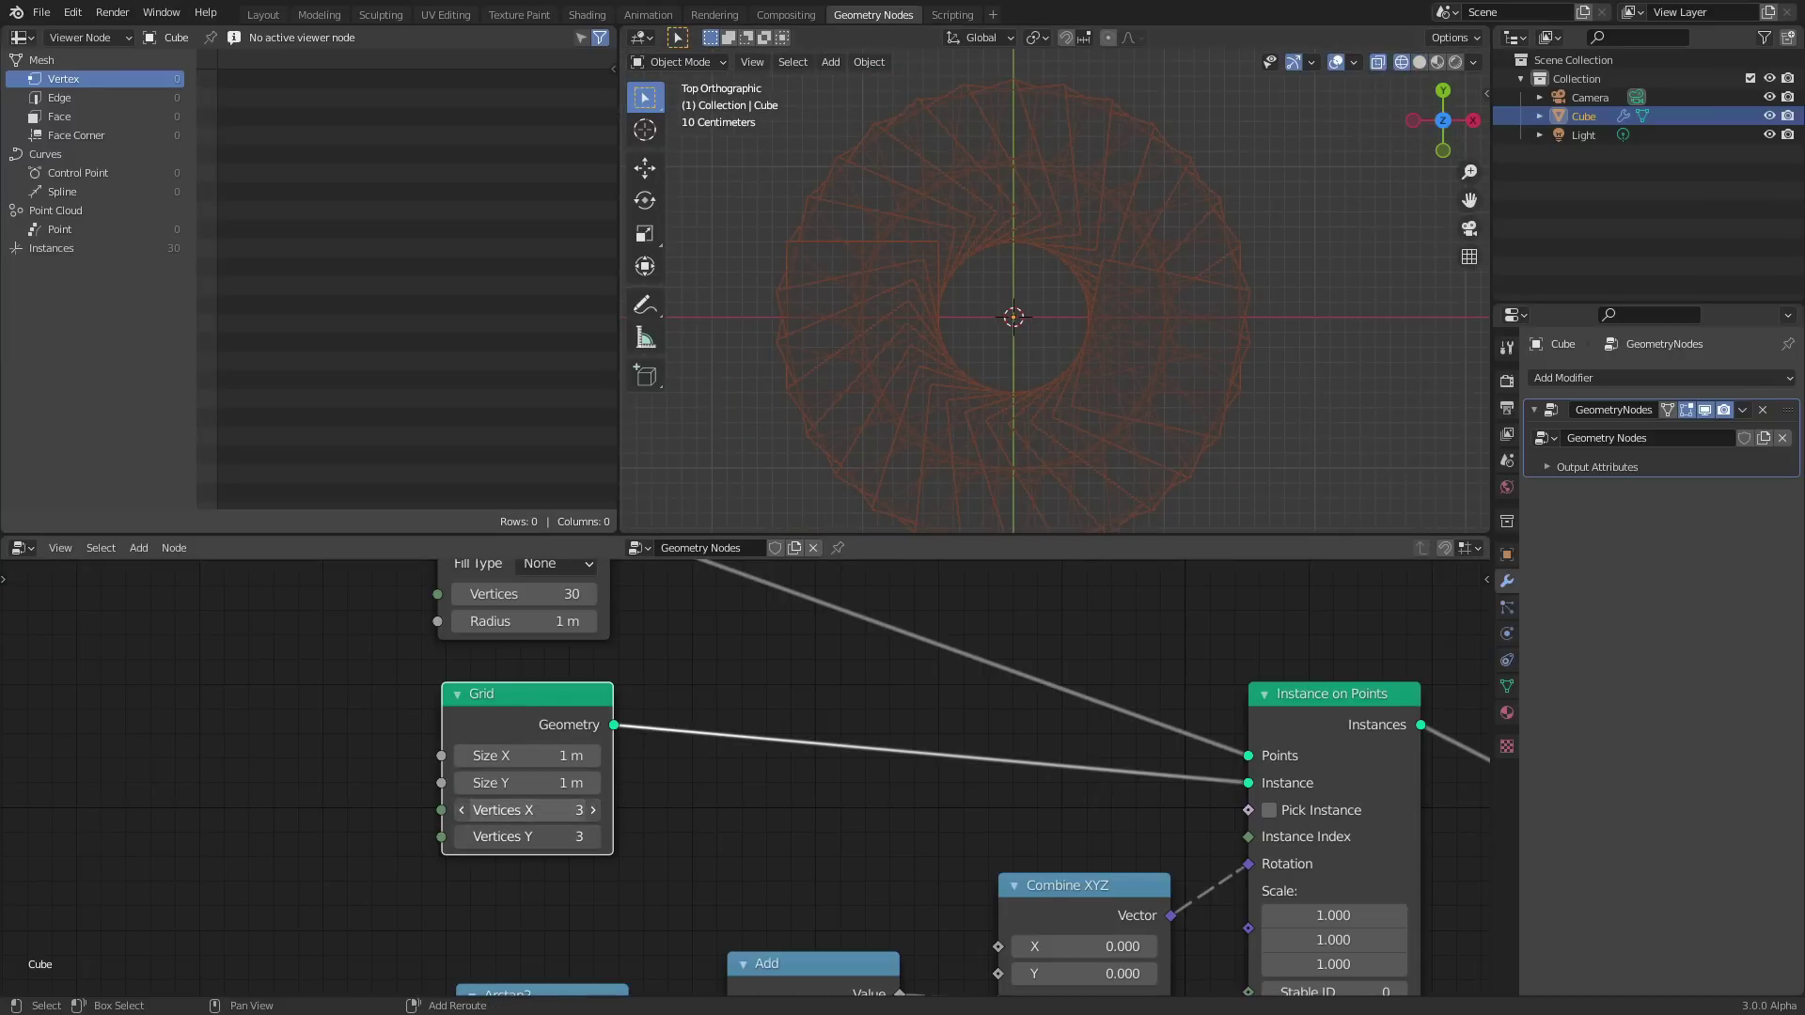
{"action": "left_click_drag", "start_coordinate": [526, 810], "coordinate": [602, 812], "text": "shift"}
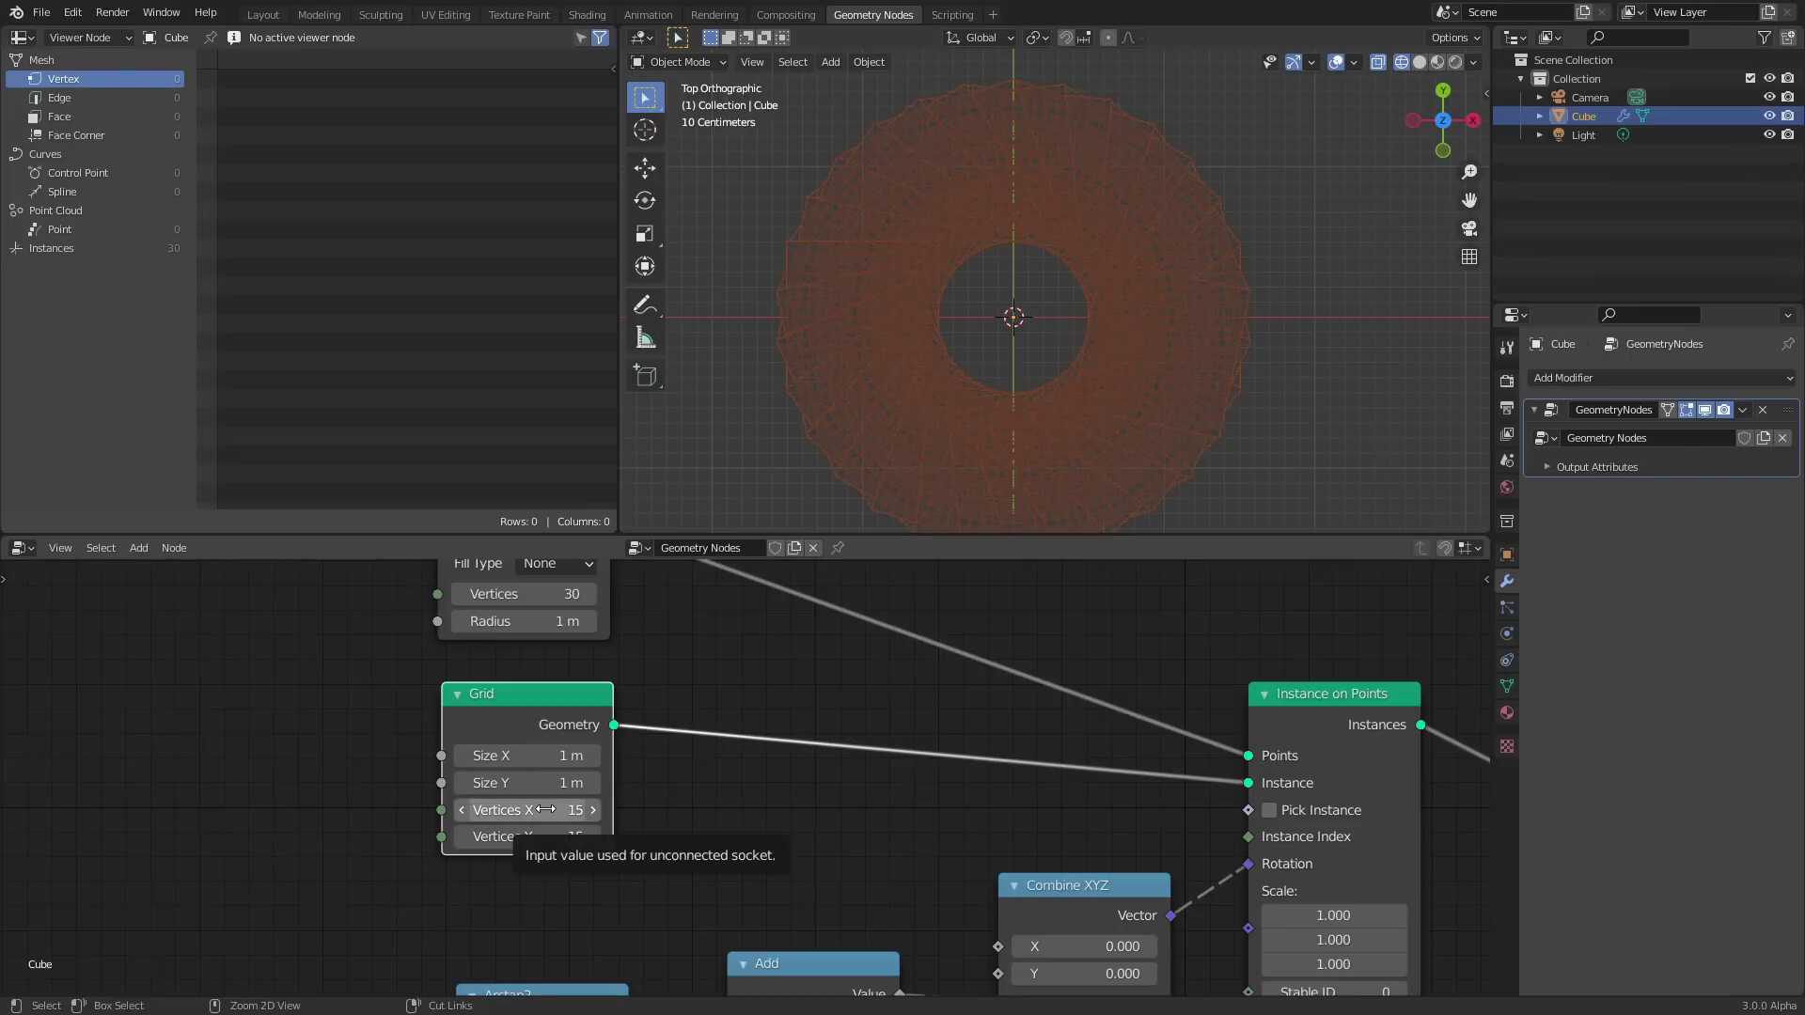
{"action": "key", "text": "ctrl+z"}
{"action": "scroll", "coordinate": [657, 874], "scroll_direction": "down", "scroll_amount": 4, "text": "shift"}
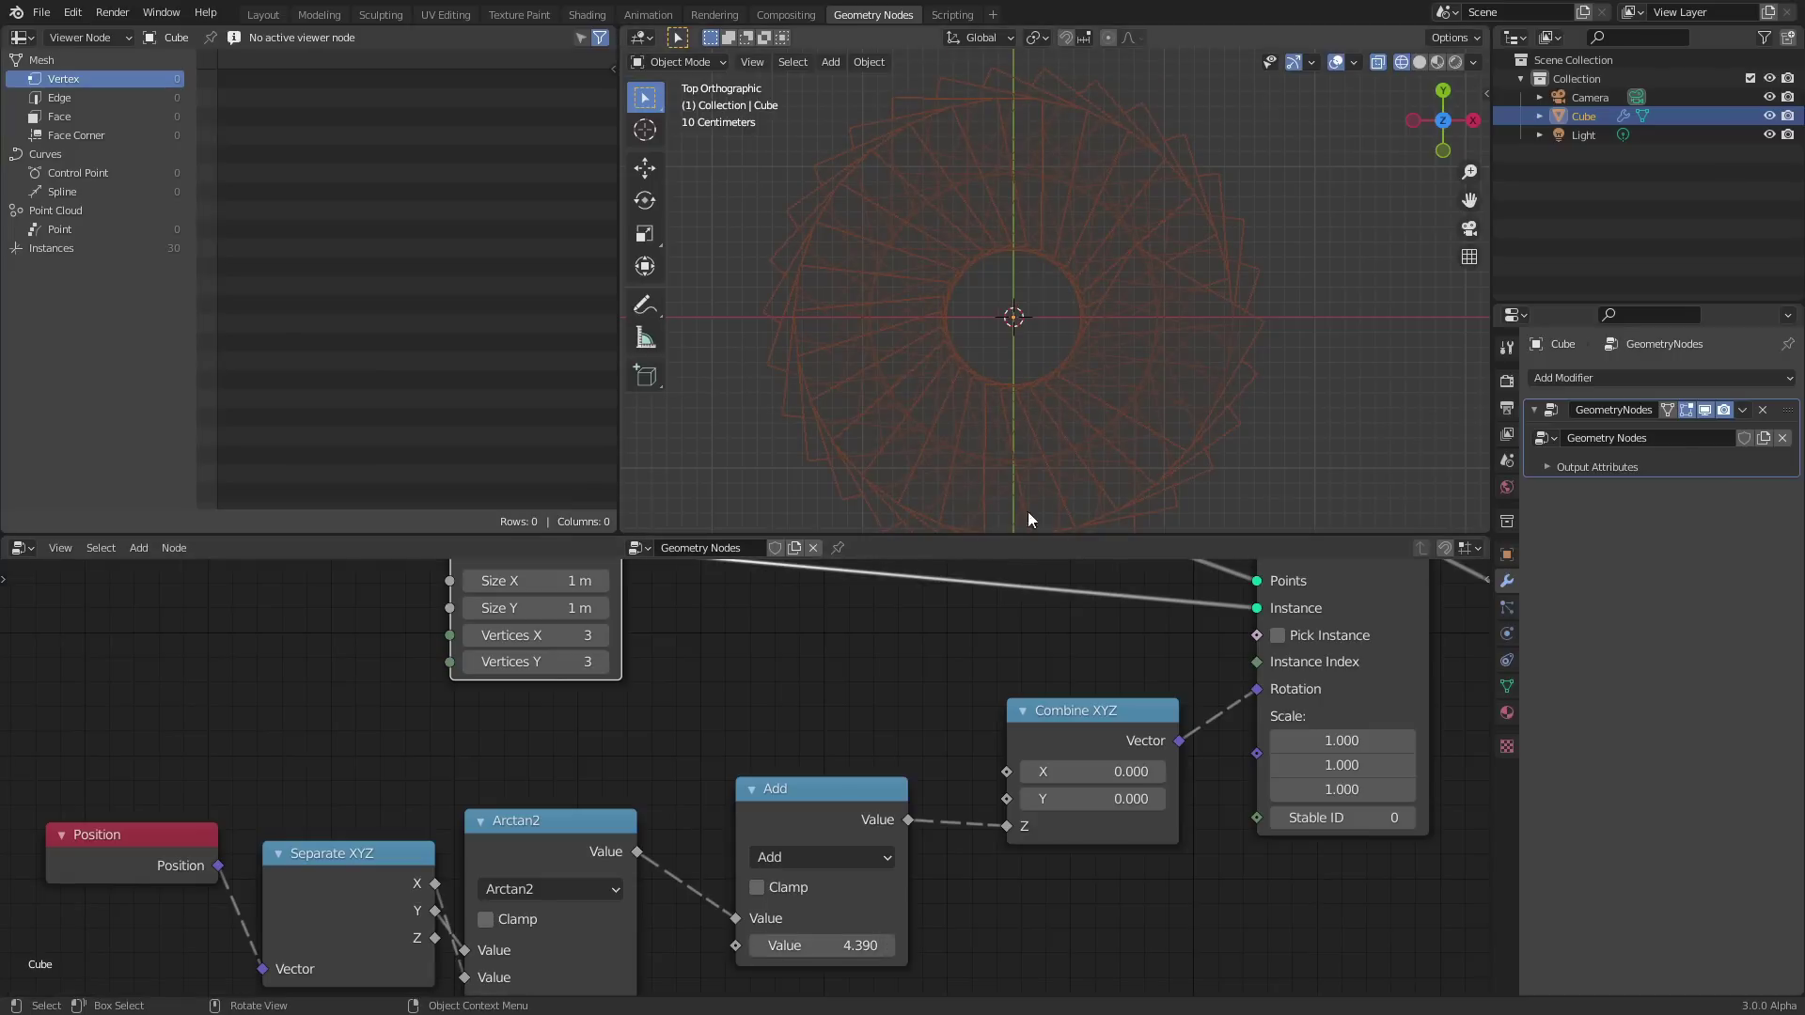
{"action": "key", "text": "BackSpace"}
{"action": "left_click", "coordinate": [1416, 60]}
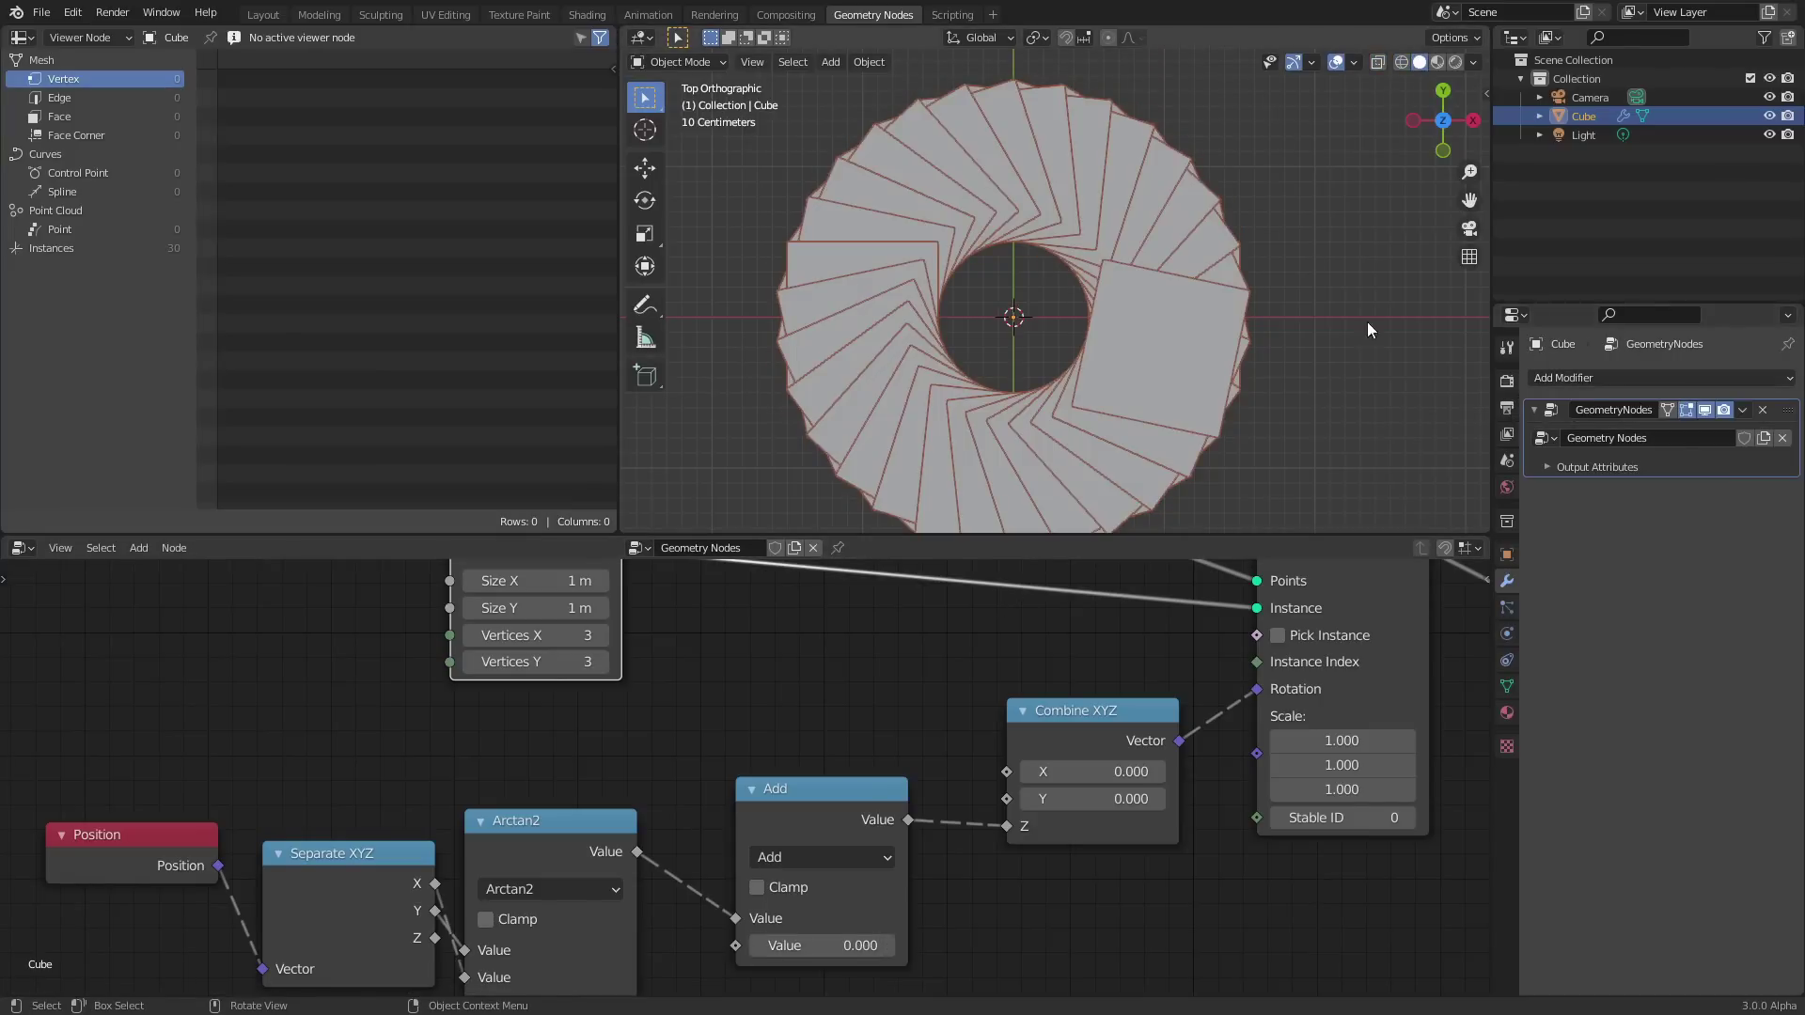
{"action": "left_click", "coordinate": [1587, 377]}
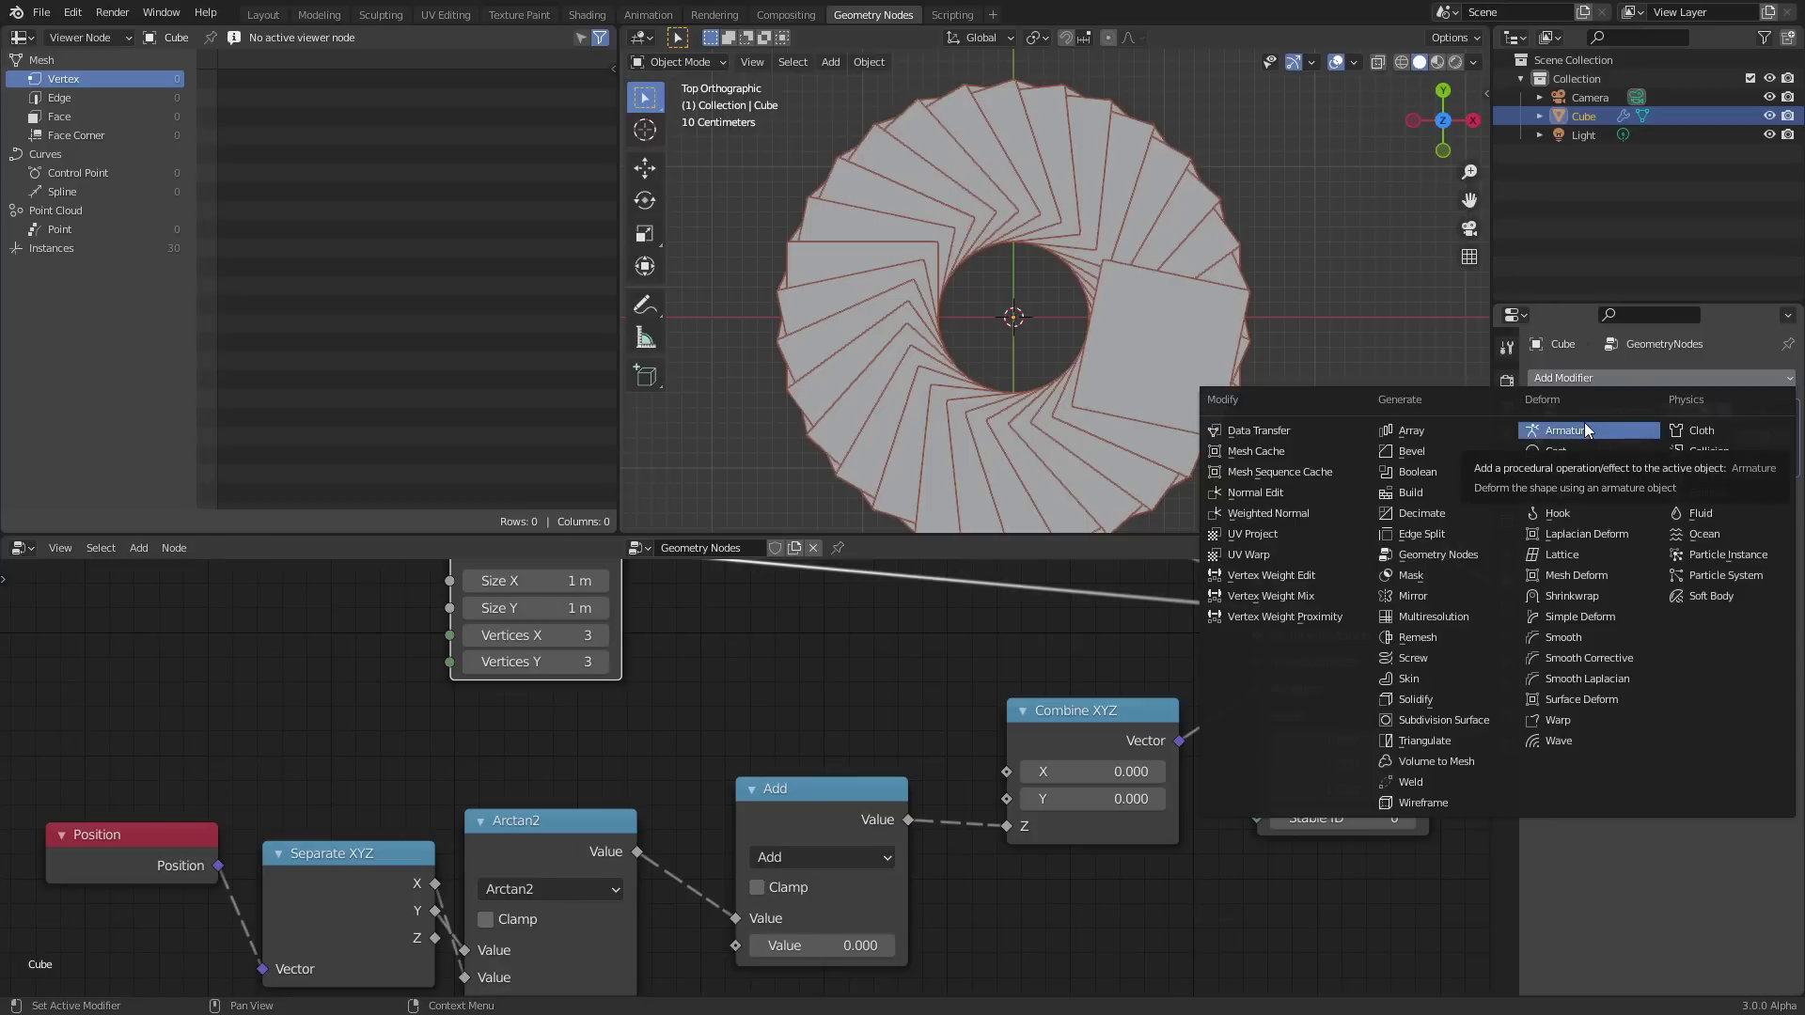
Add a Wireframe modifier of 0.02 m thickness after Geometry Nodes, keeping the node tree shown.
{"action": "left_click", "coordinate": [1462, 800]}
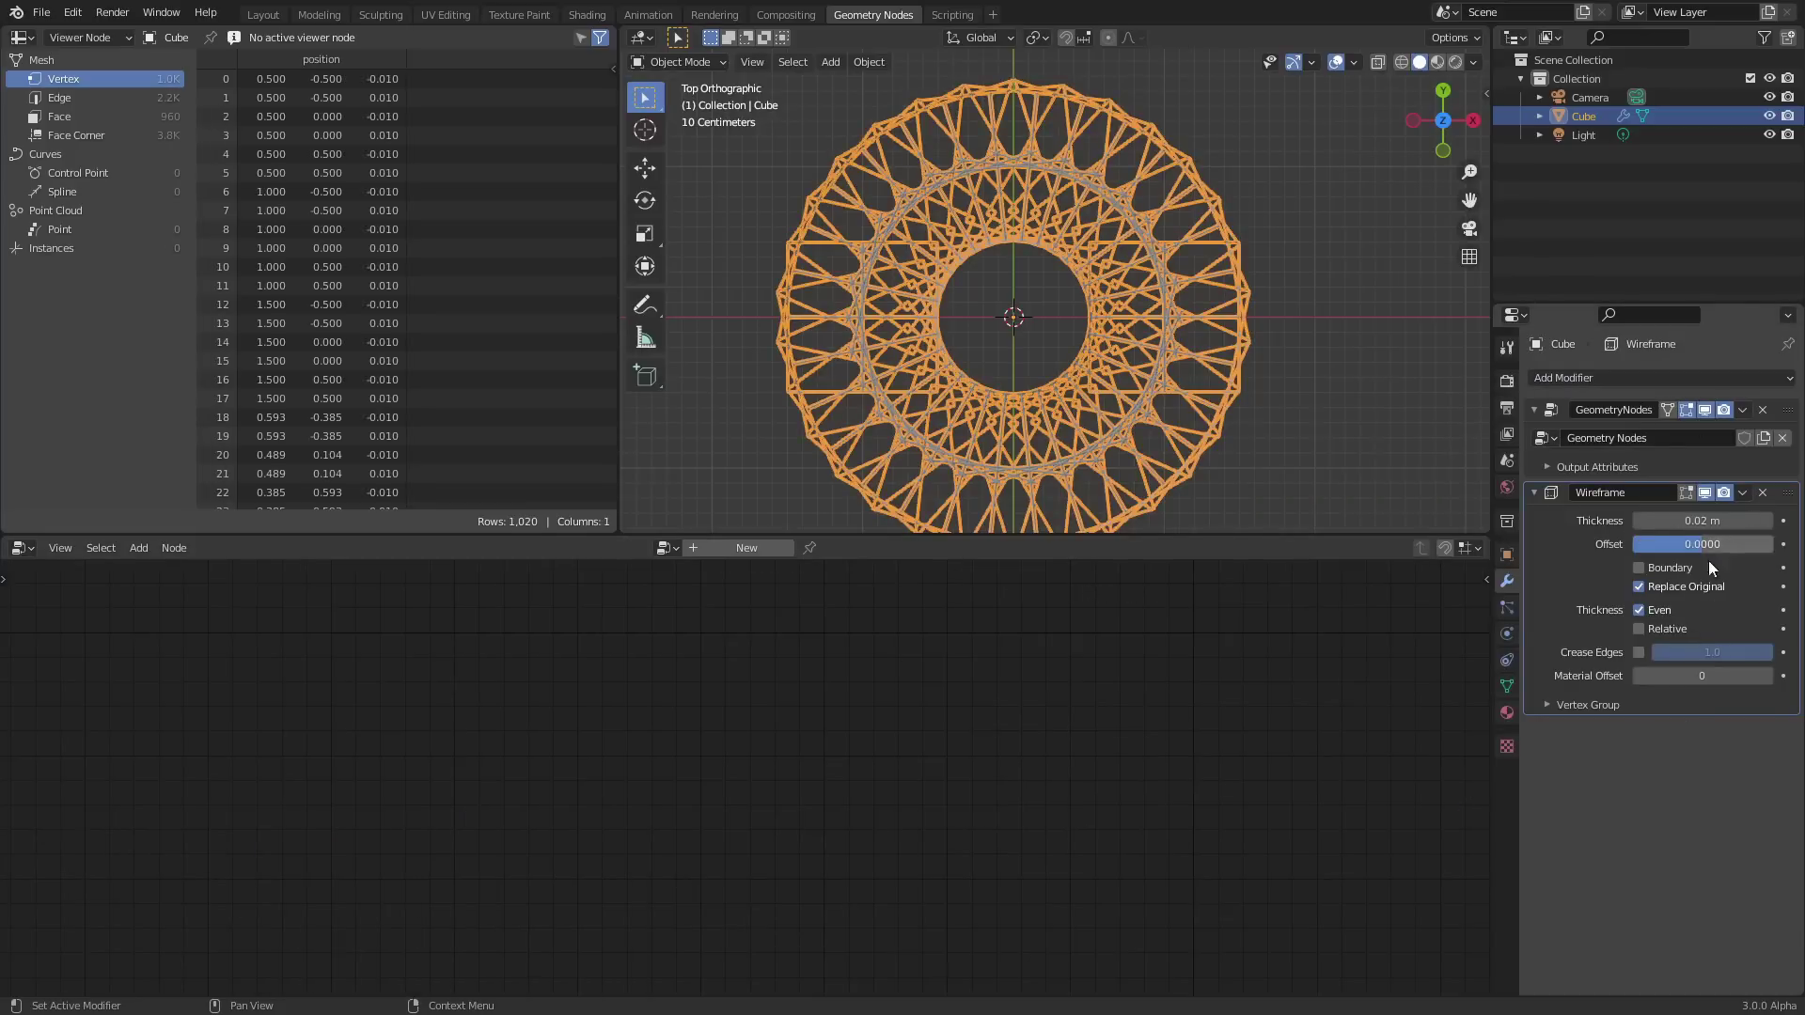
{"action": "left_click", "coordinate": [1548, 408]}
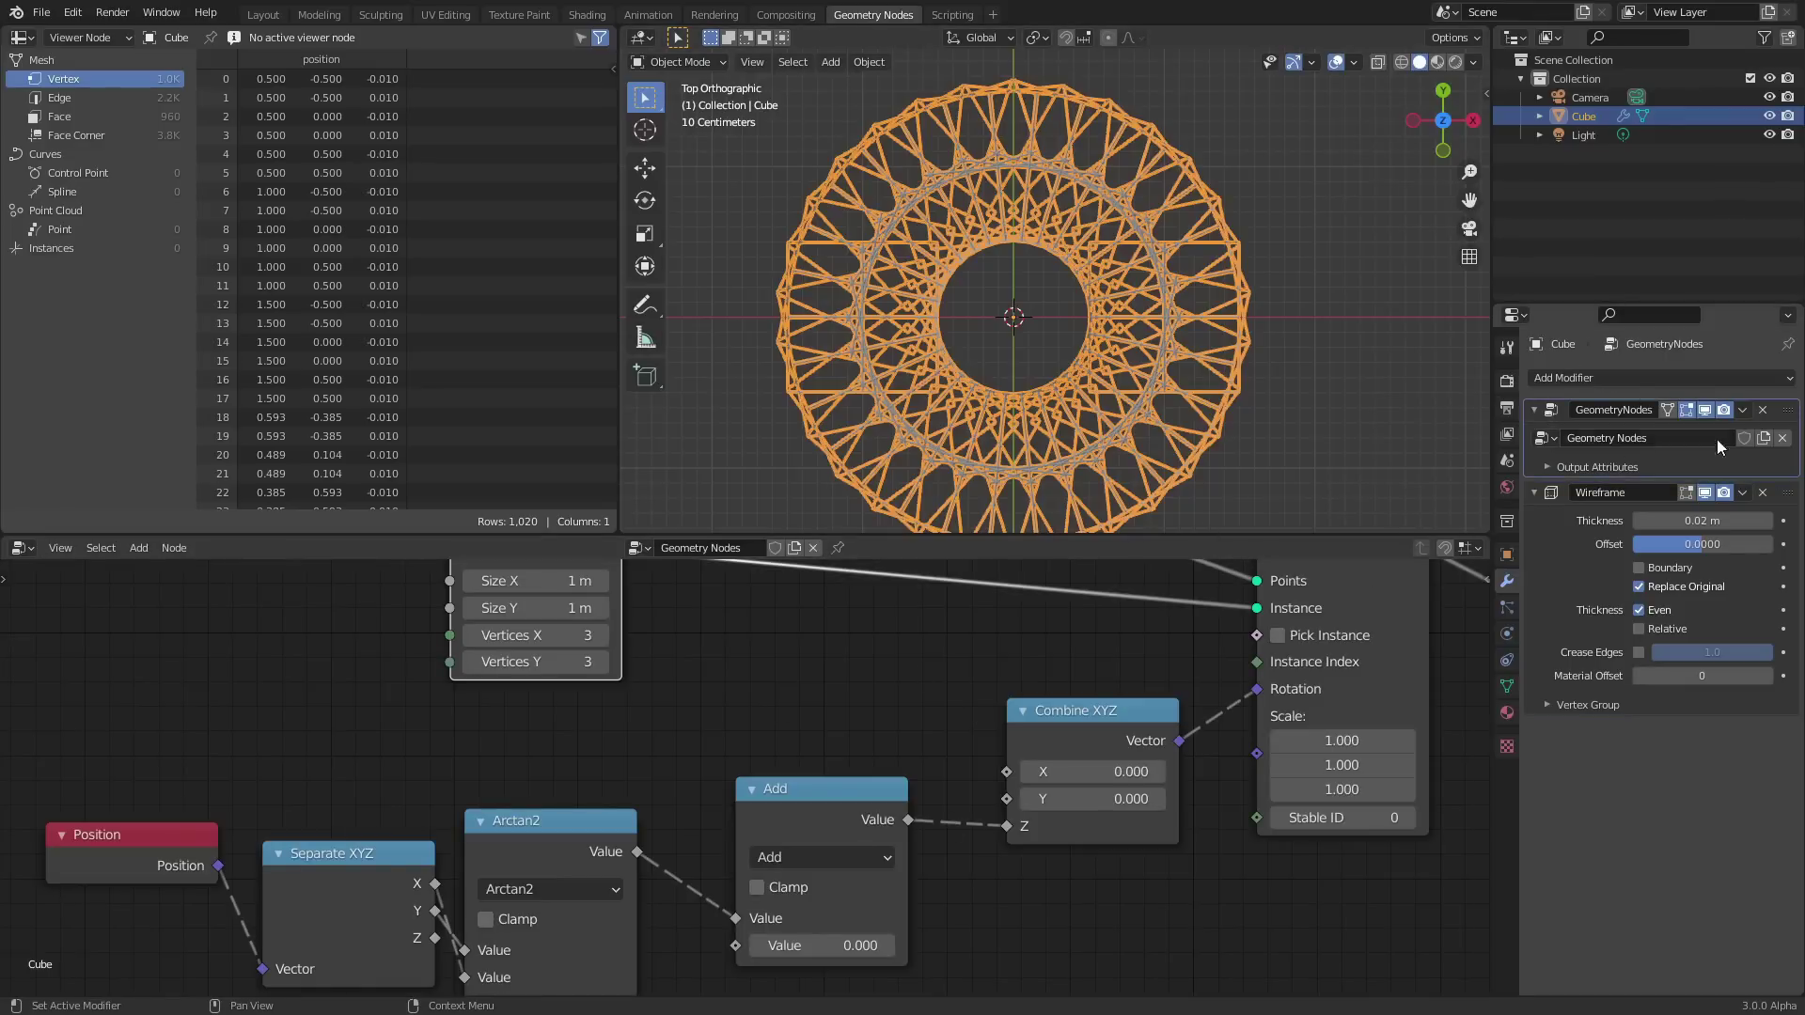
{"action": "scroll", "coordinate": [852, 743], "scroll_direction": "down", "scroll_amount": 3}
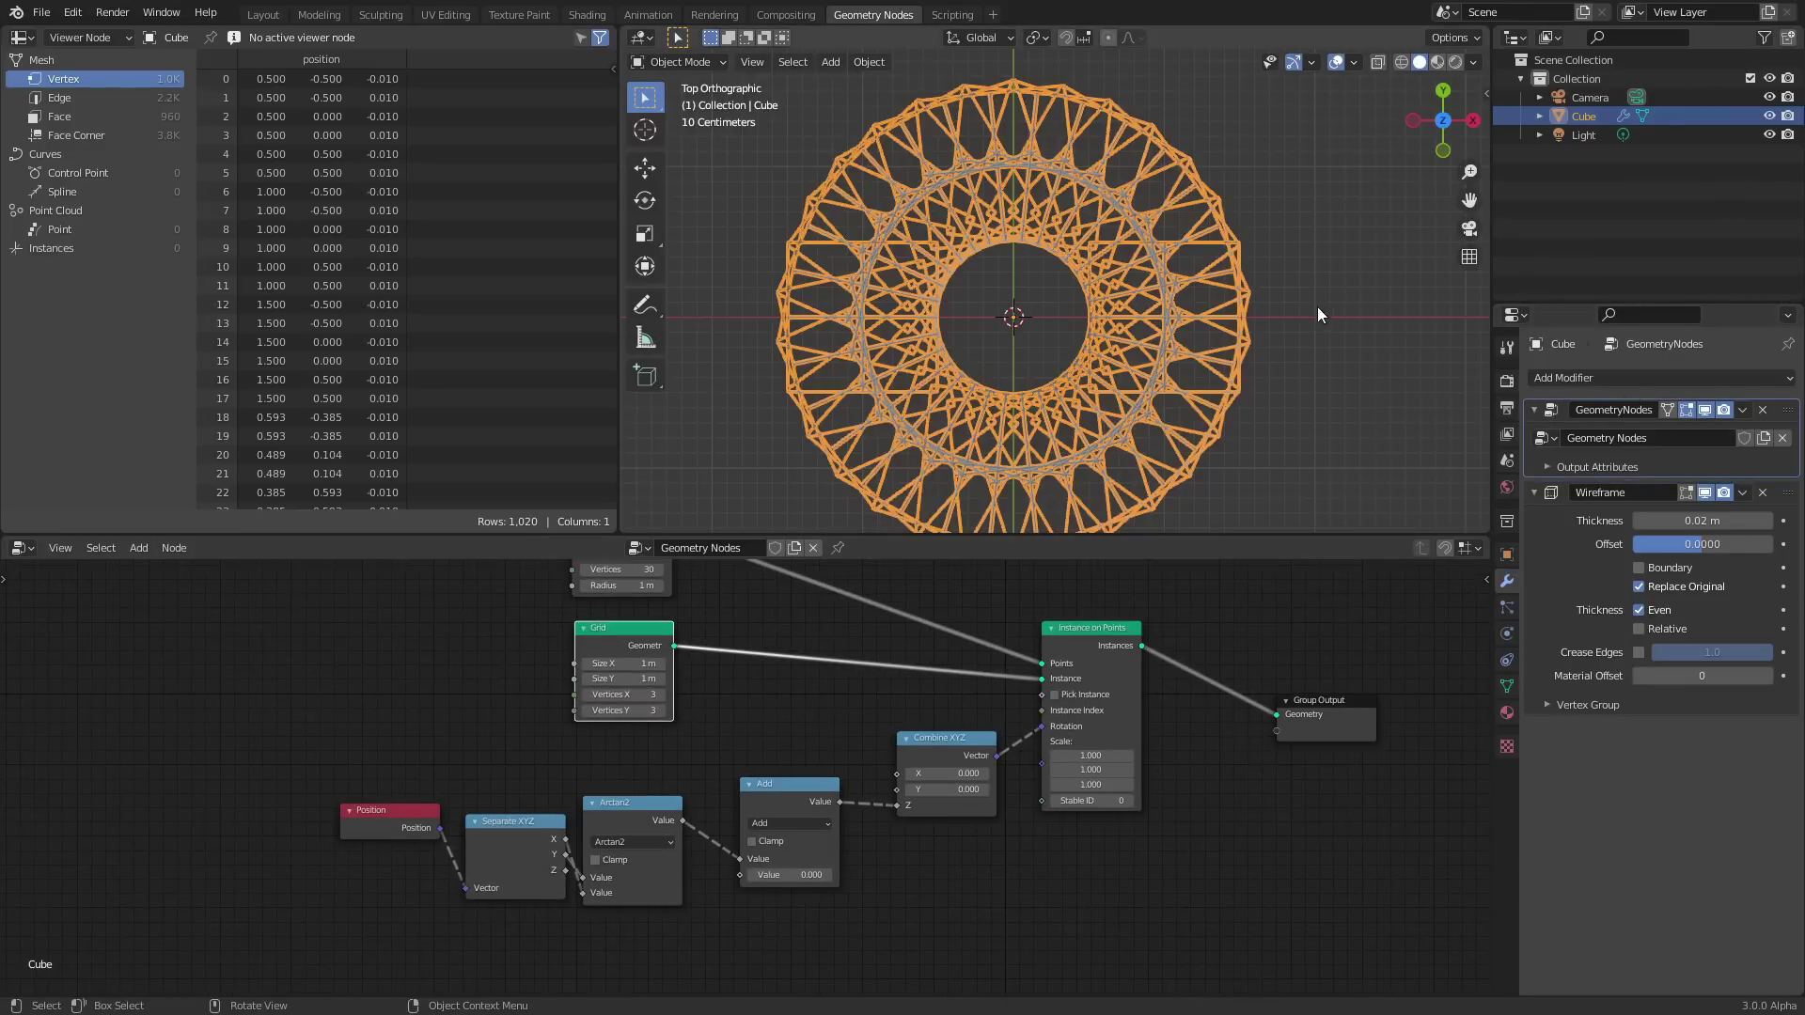
Deselect the ring, compare it in wireframe and solid shading, and select the Add node's second value.
{"action": "left_click", "coordinate": [1356, 280]}
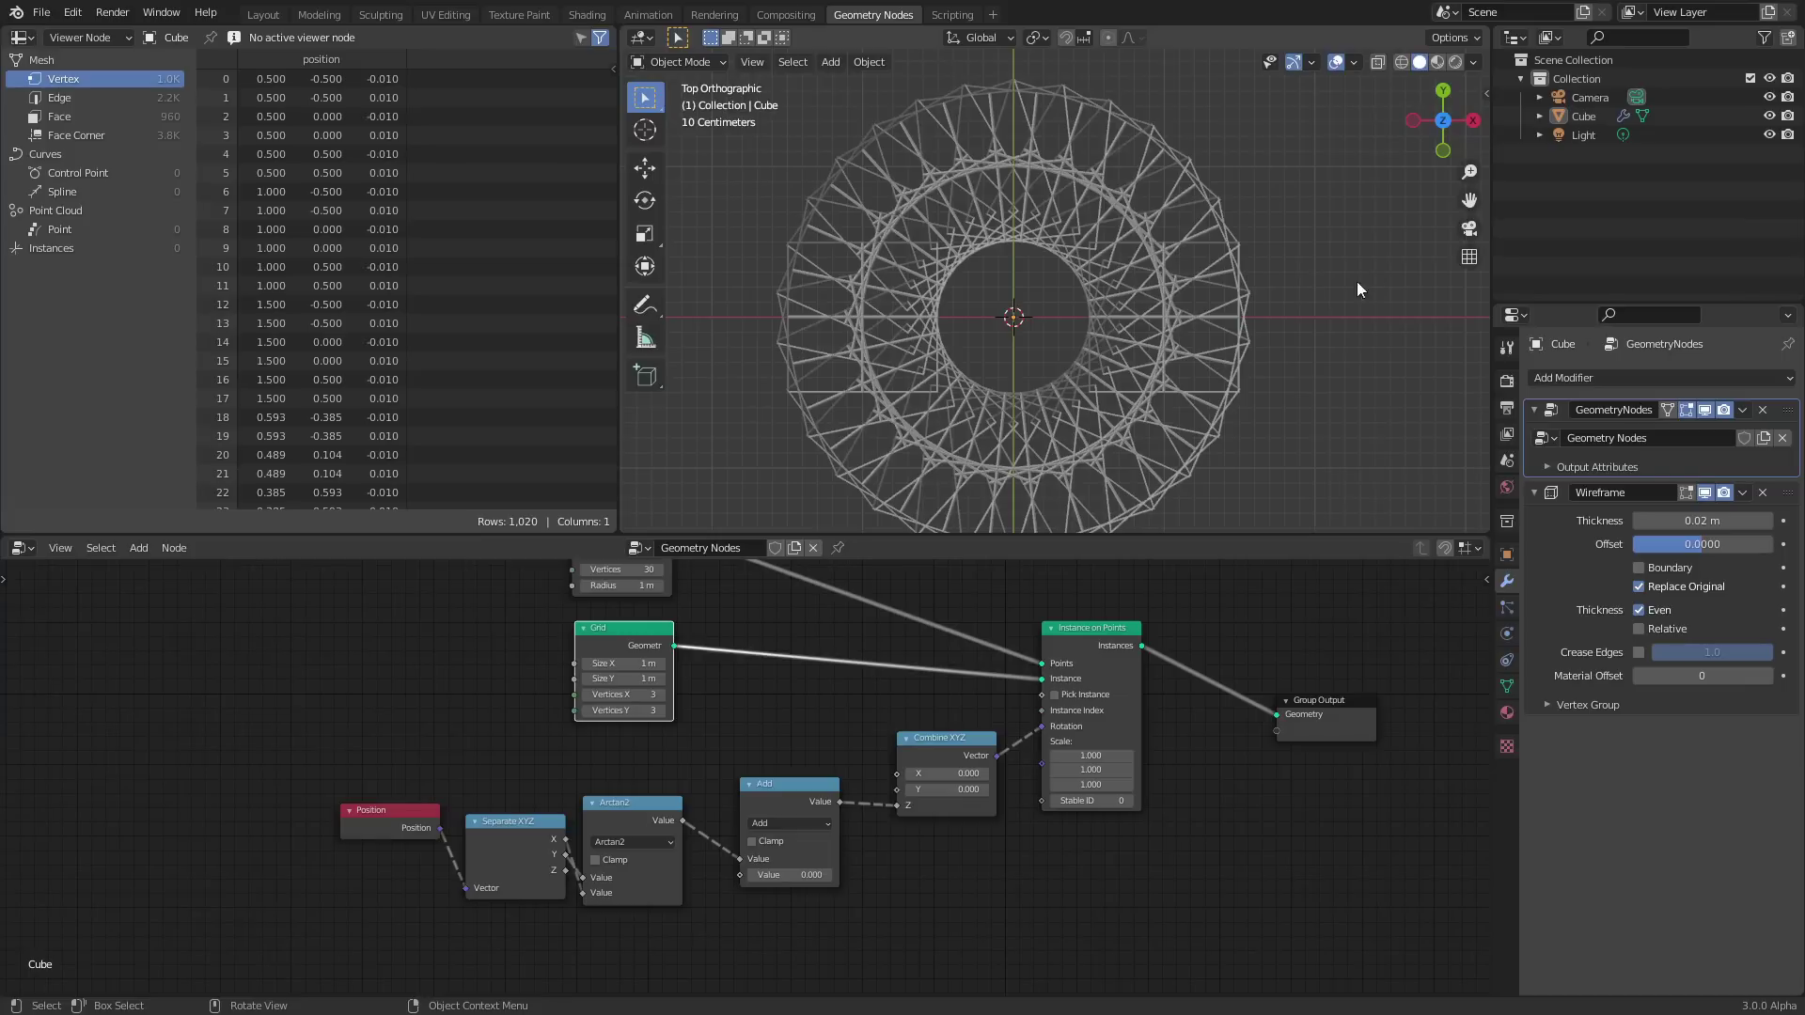
{"action": "left_click", "coordinate": [1402, 61]}
{"action": "left_click", "coordinate": [1421, 59]}
{"action": "scroll", "coordinate": [867, 823], "scroll_direction": "up", "scroll_amount": 2}
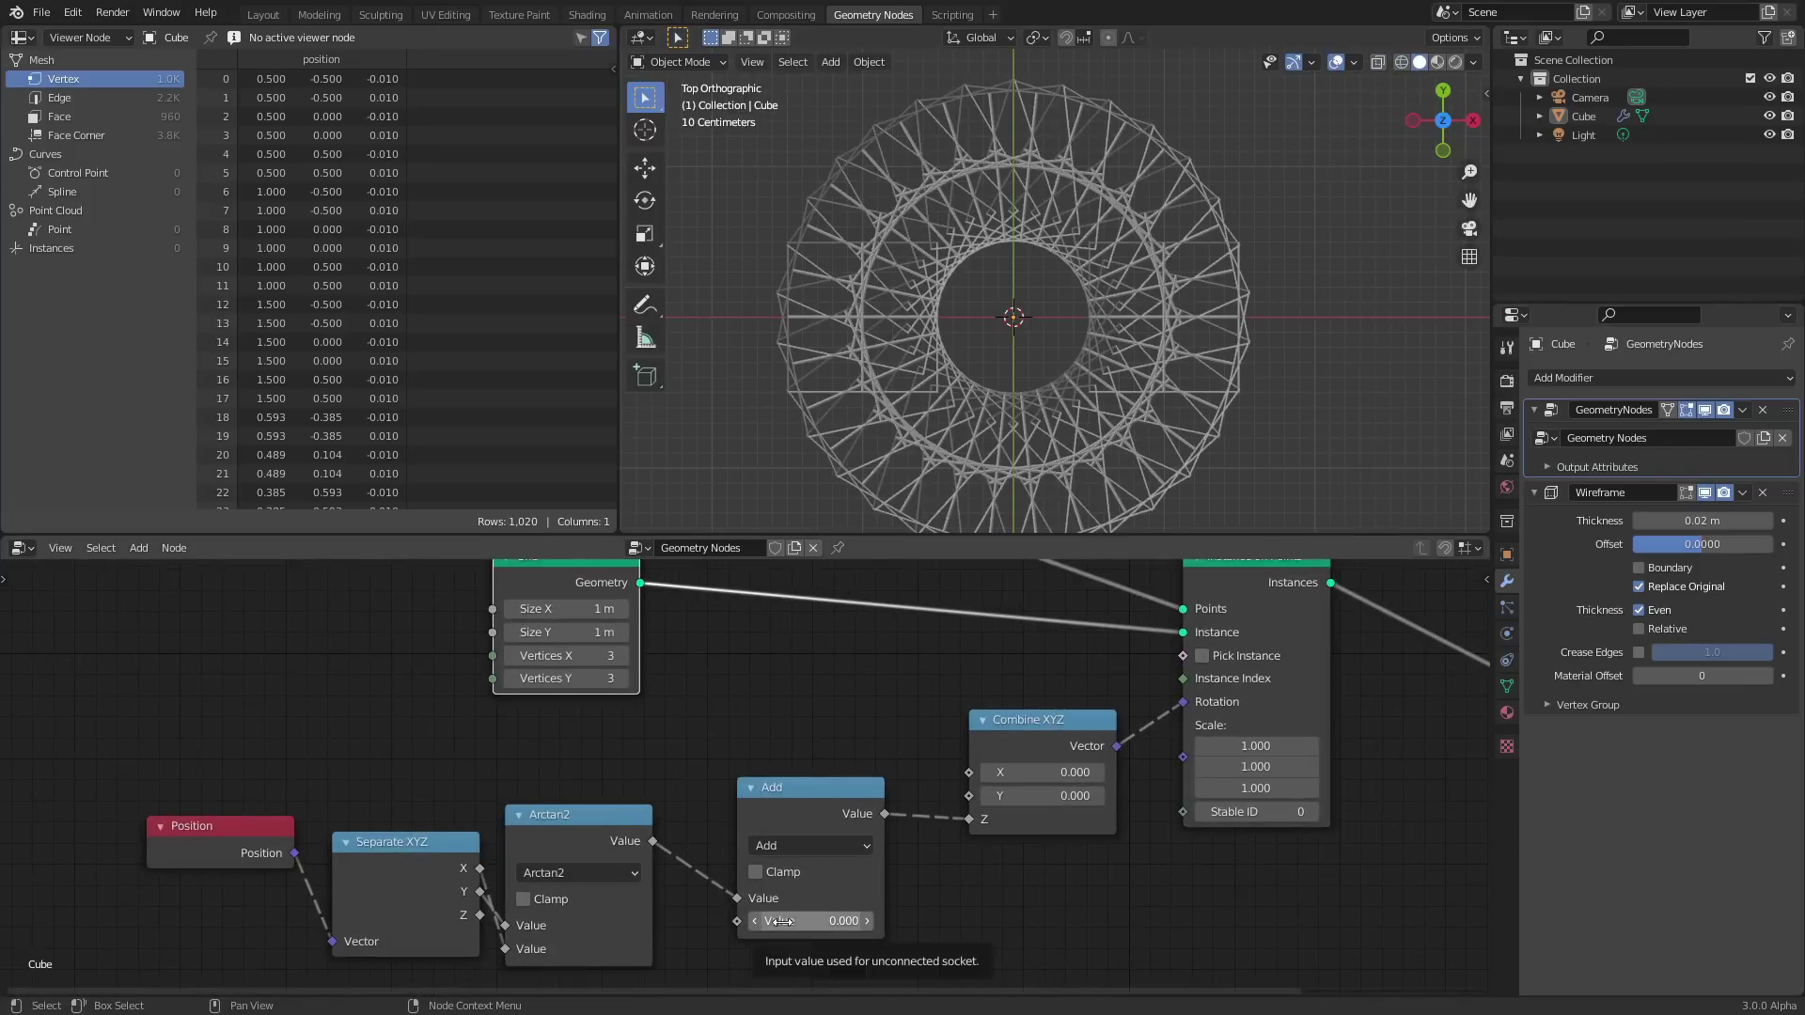
{"action": "left_click", "coordinate": [781, 921]}
Try a 9.4 rotation offset on the Add node and sweep it, then undo back to 0.
{"action": "type", "text": "9.4"}
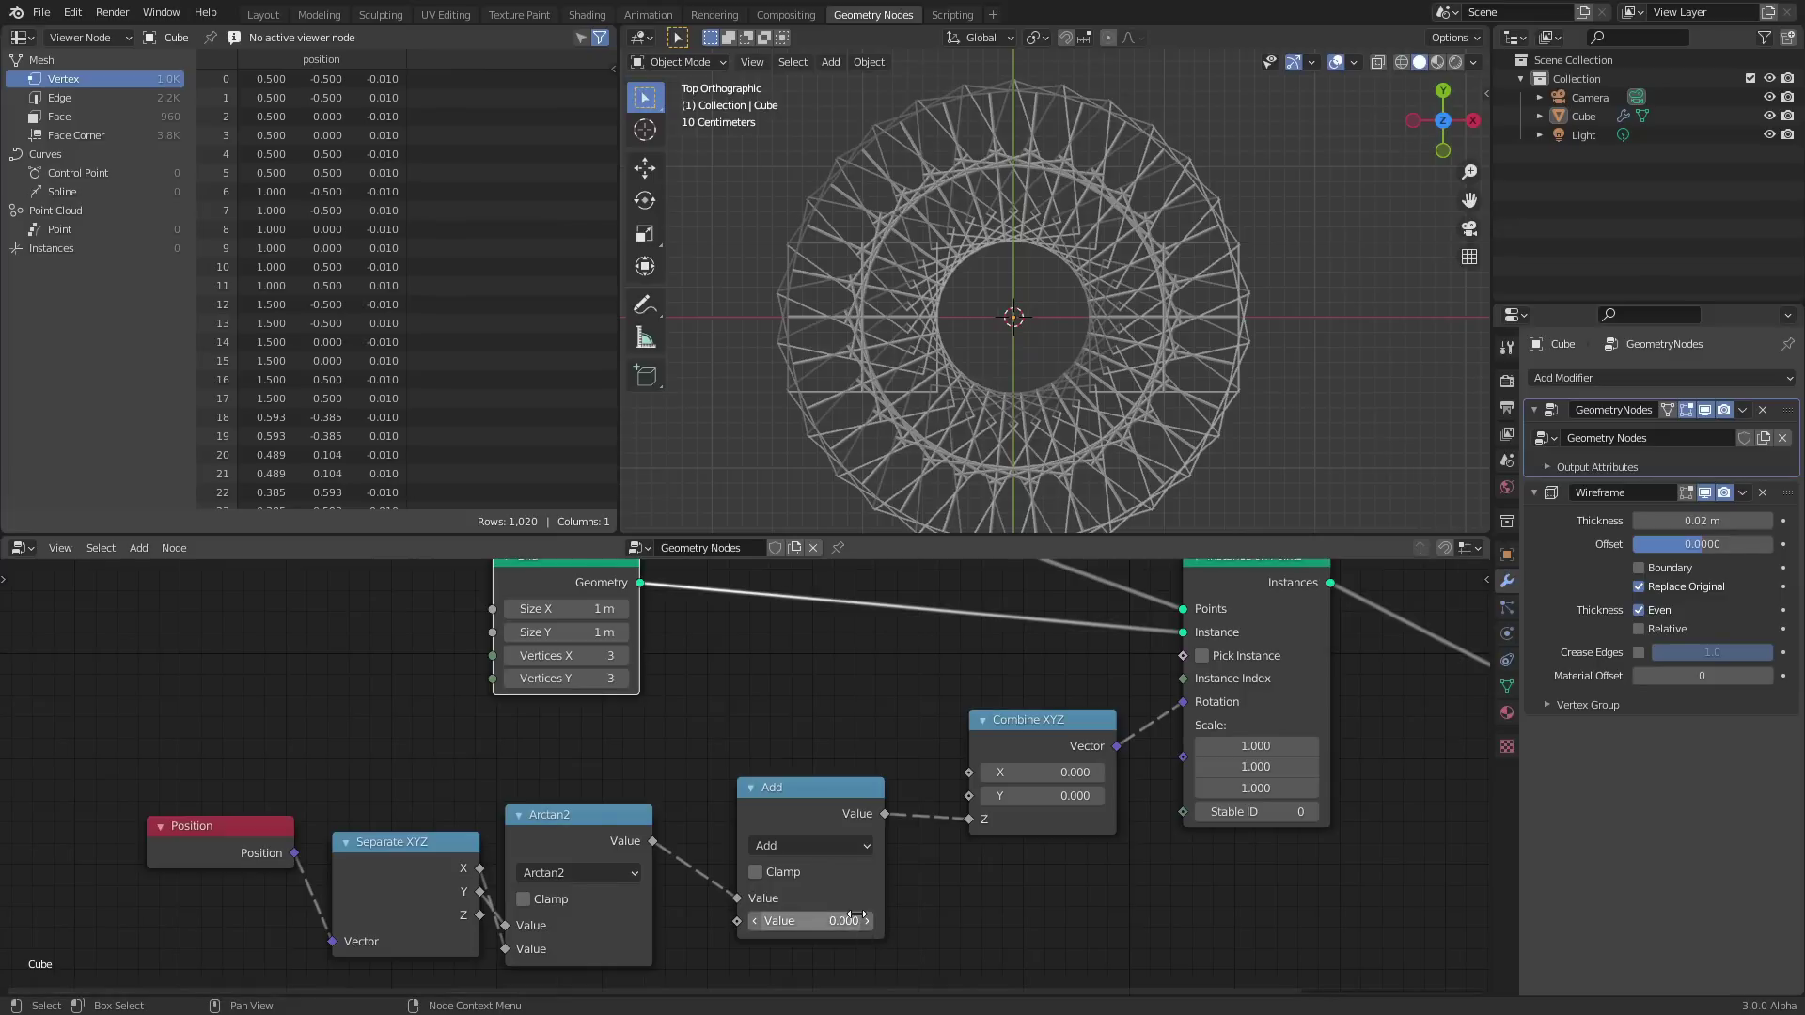
{"action": "key", "text": "Return"}
{"action": "left_click_drag", "start_coordinate": [820, 923], "coordinate": [836, 923]}
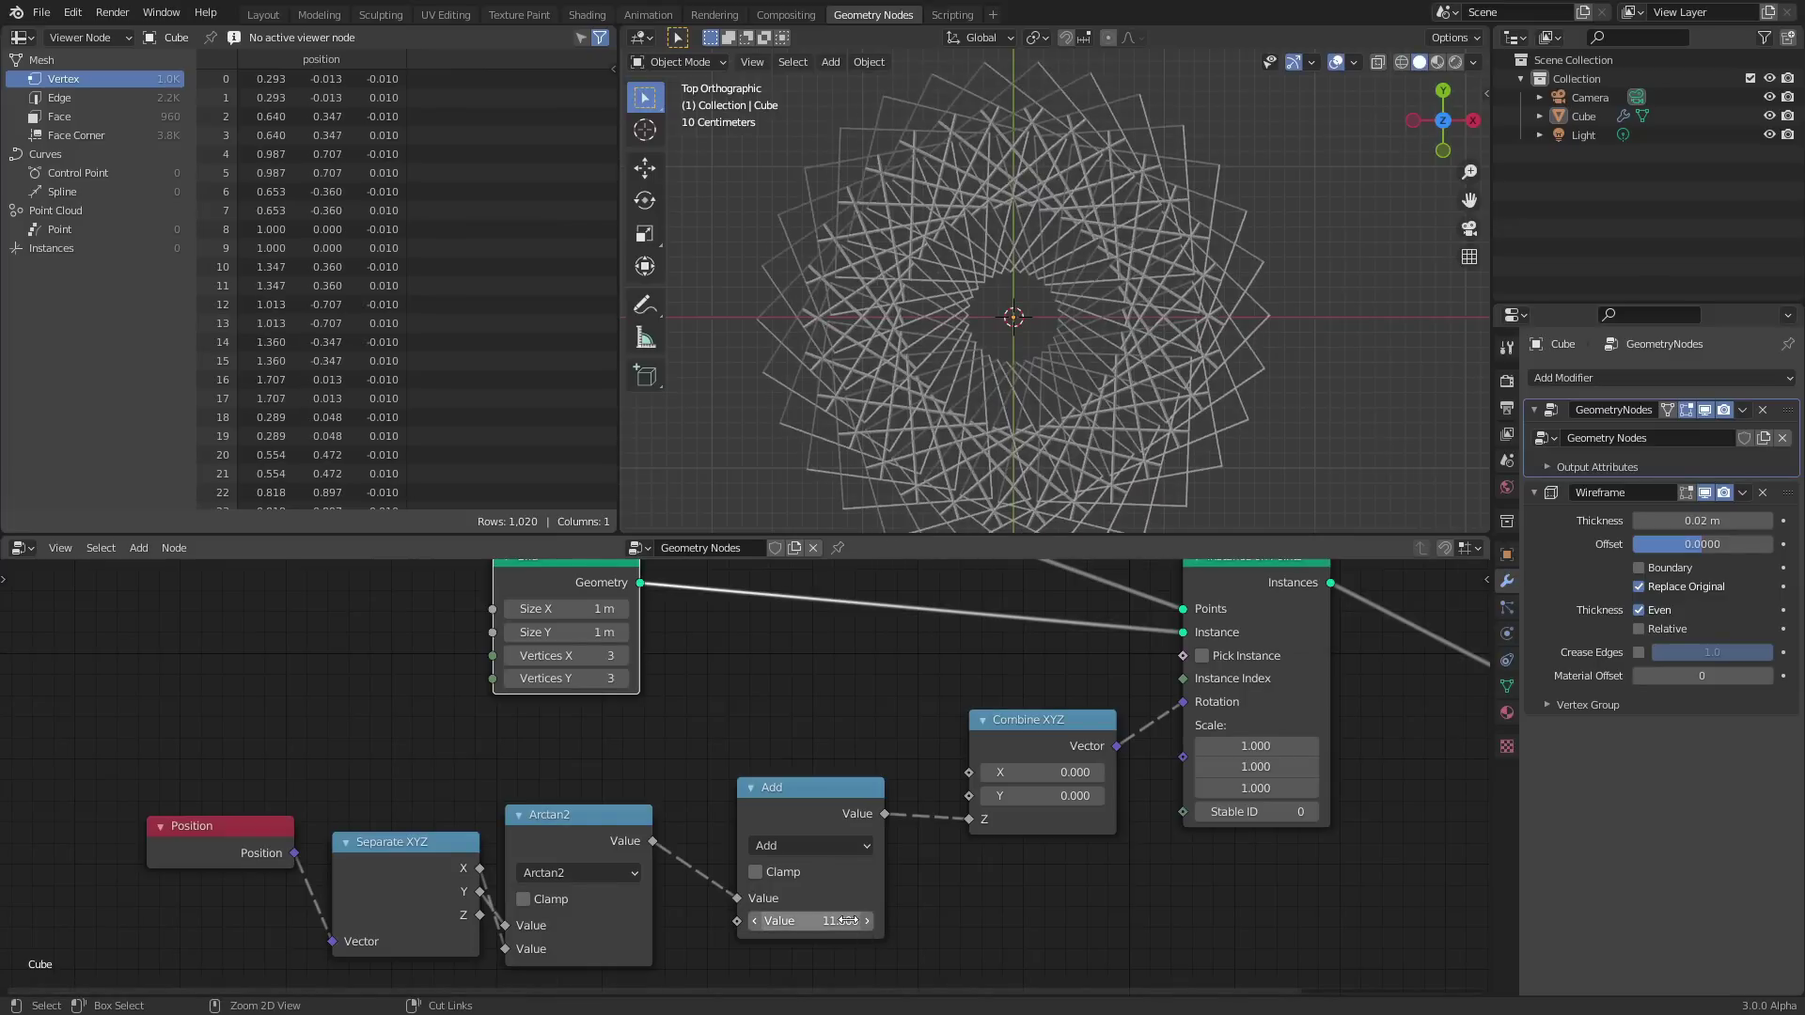
{"action": "key", "text": "ctrl+z"}
Drive the Add node's offset with the expression #frame/20, reading 0.050 at frame 1.
{"action": "left_click", "coordinate": [820, 930]}
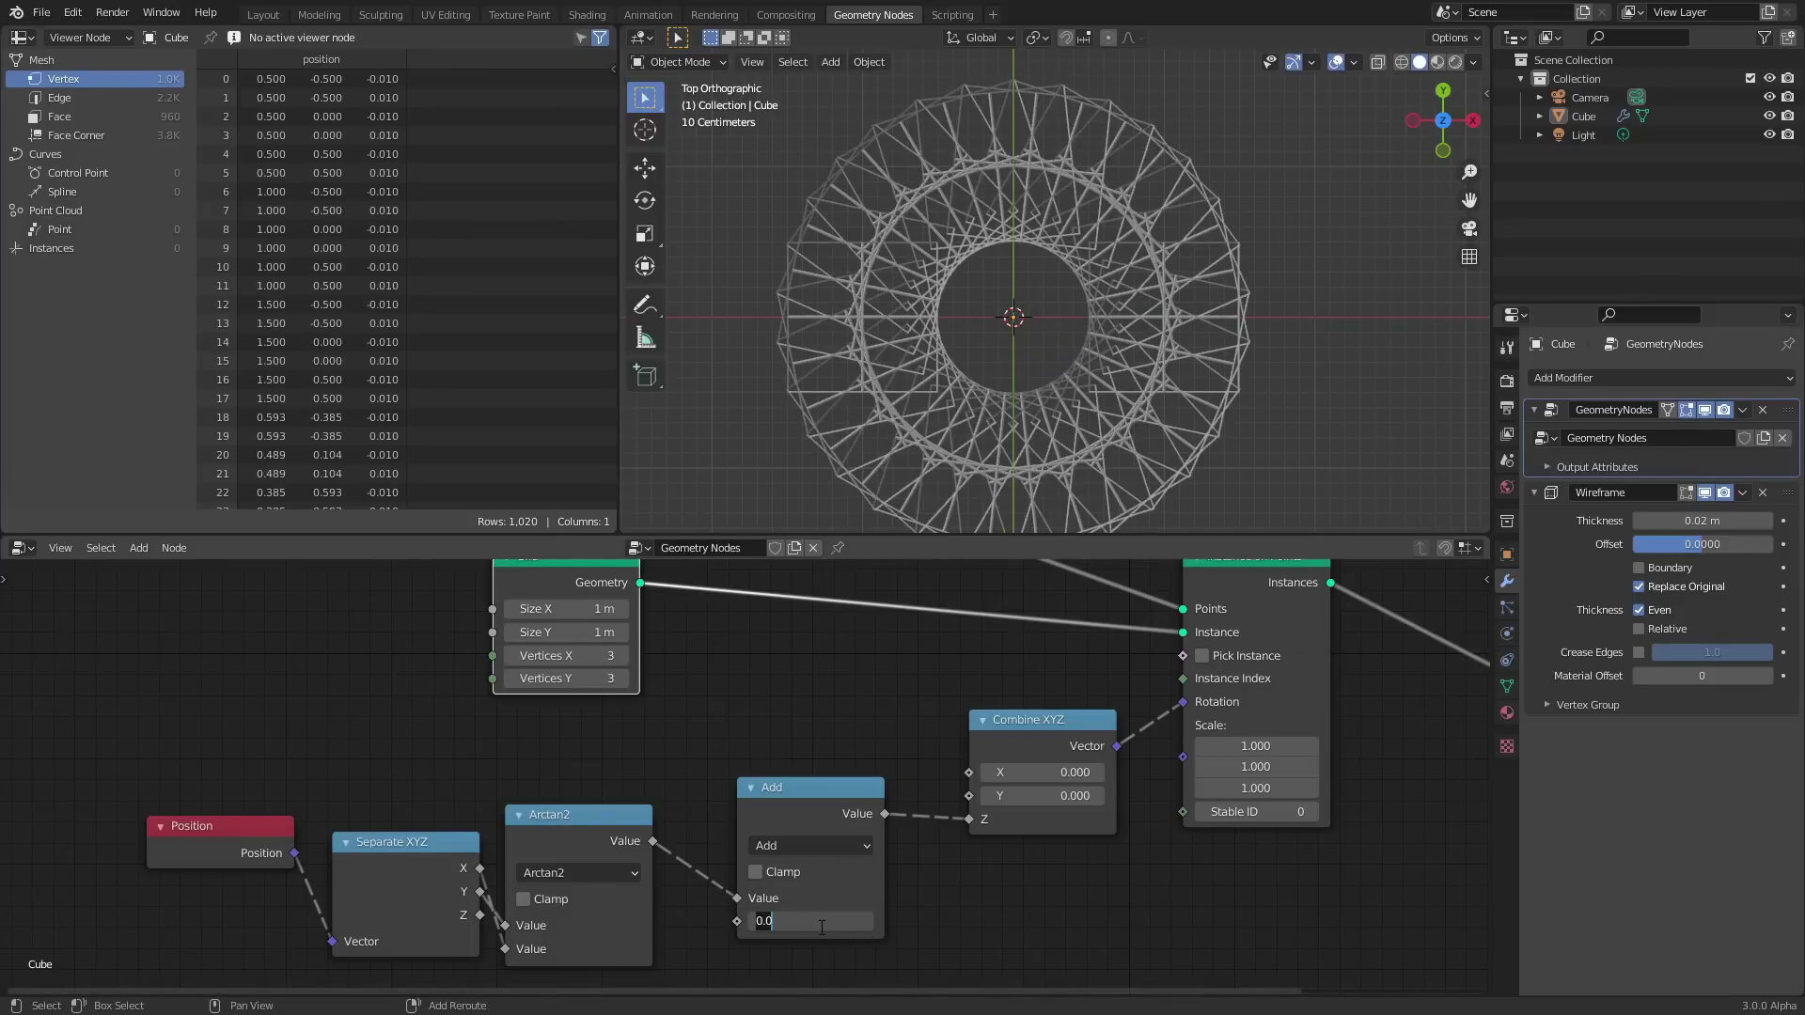
{"action": "type", "text": "#frame/"}
{"action": "type", "text": "20"}
{"action": "key", "text": "Return"}
{"action": "left_click", "coordinate": [820, 927]}
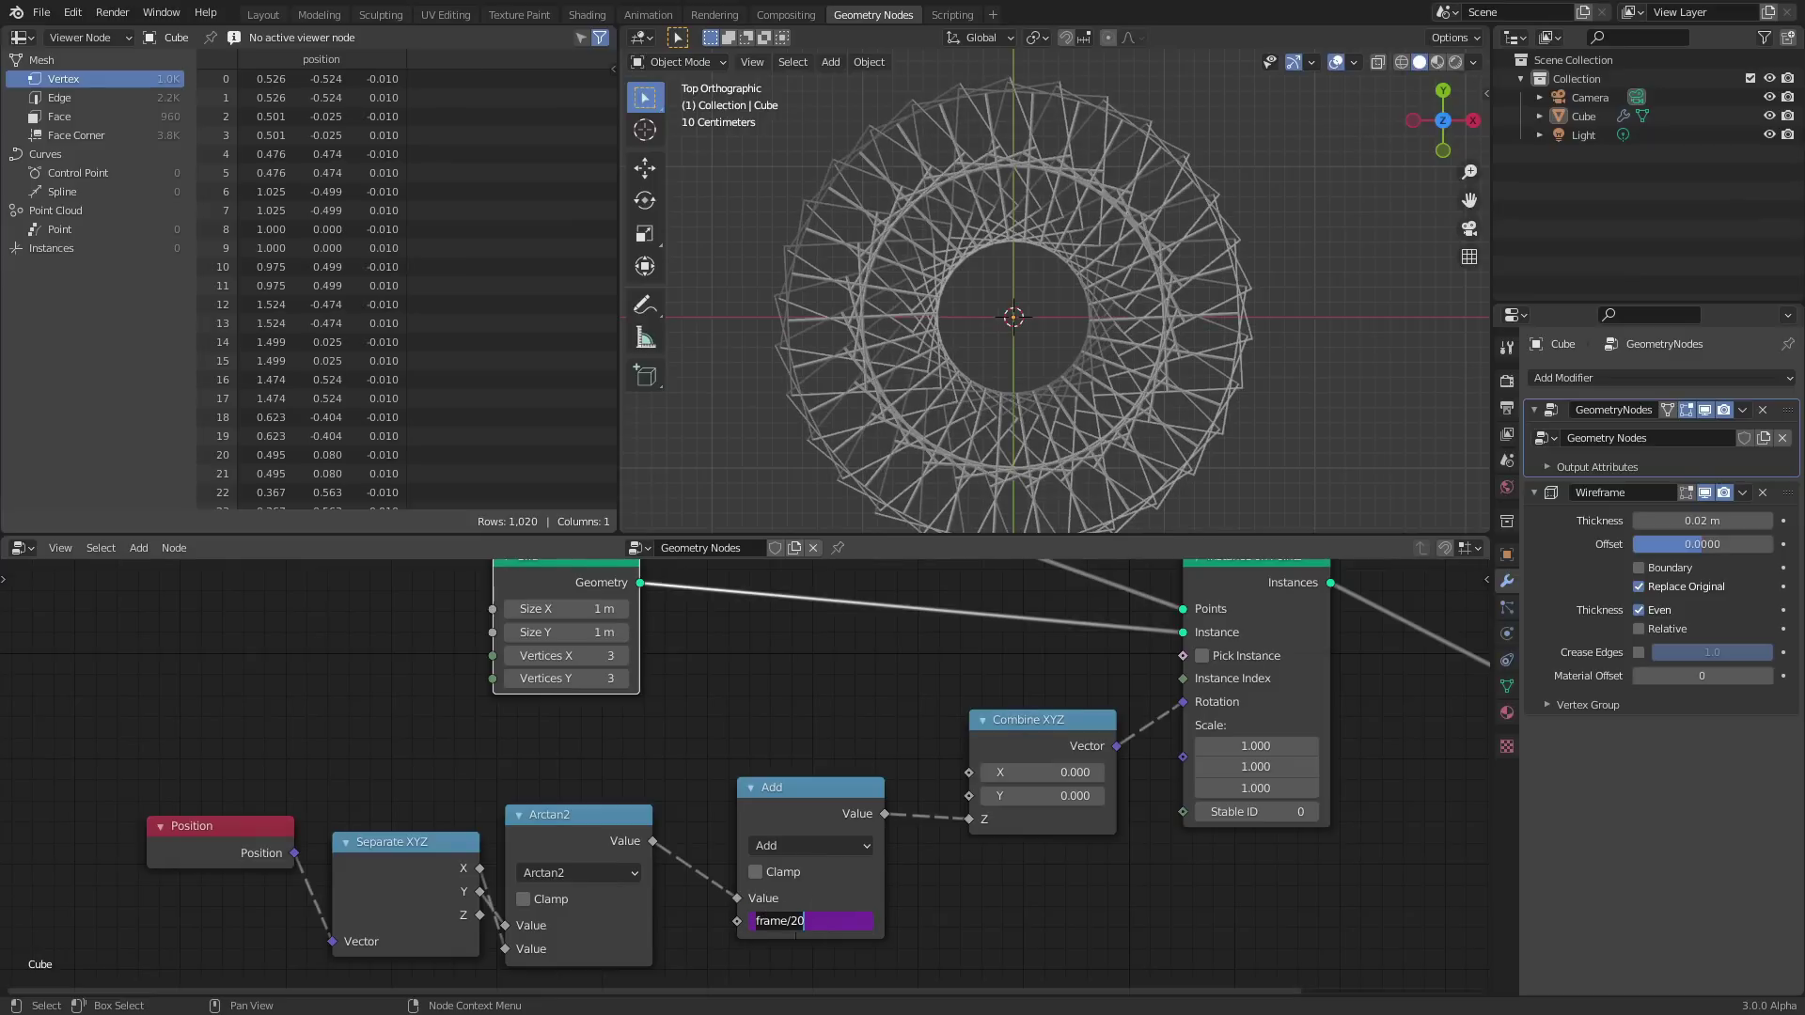
{"action": "key", "text": "Escape"}
Split the 3D view and turn the new lower area into a Timeline.
{"action": "left_click_drag", "start_coordinate": [624, 529], "coordinate": [636, 449]}
{"action": "left_click", "coordinate": [642, 461]}
{"action": "left_click", "coordinate": [870, 532]}
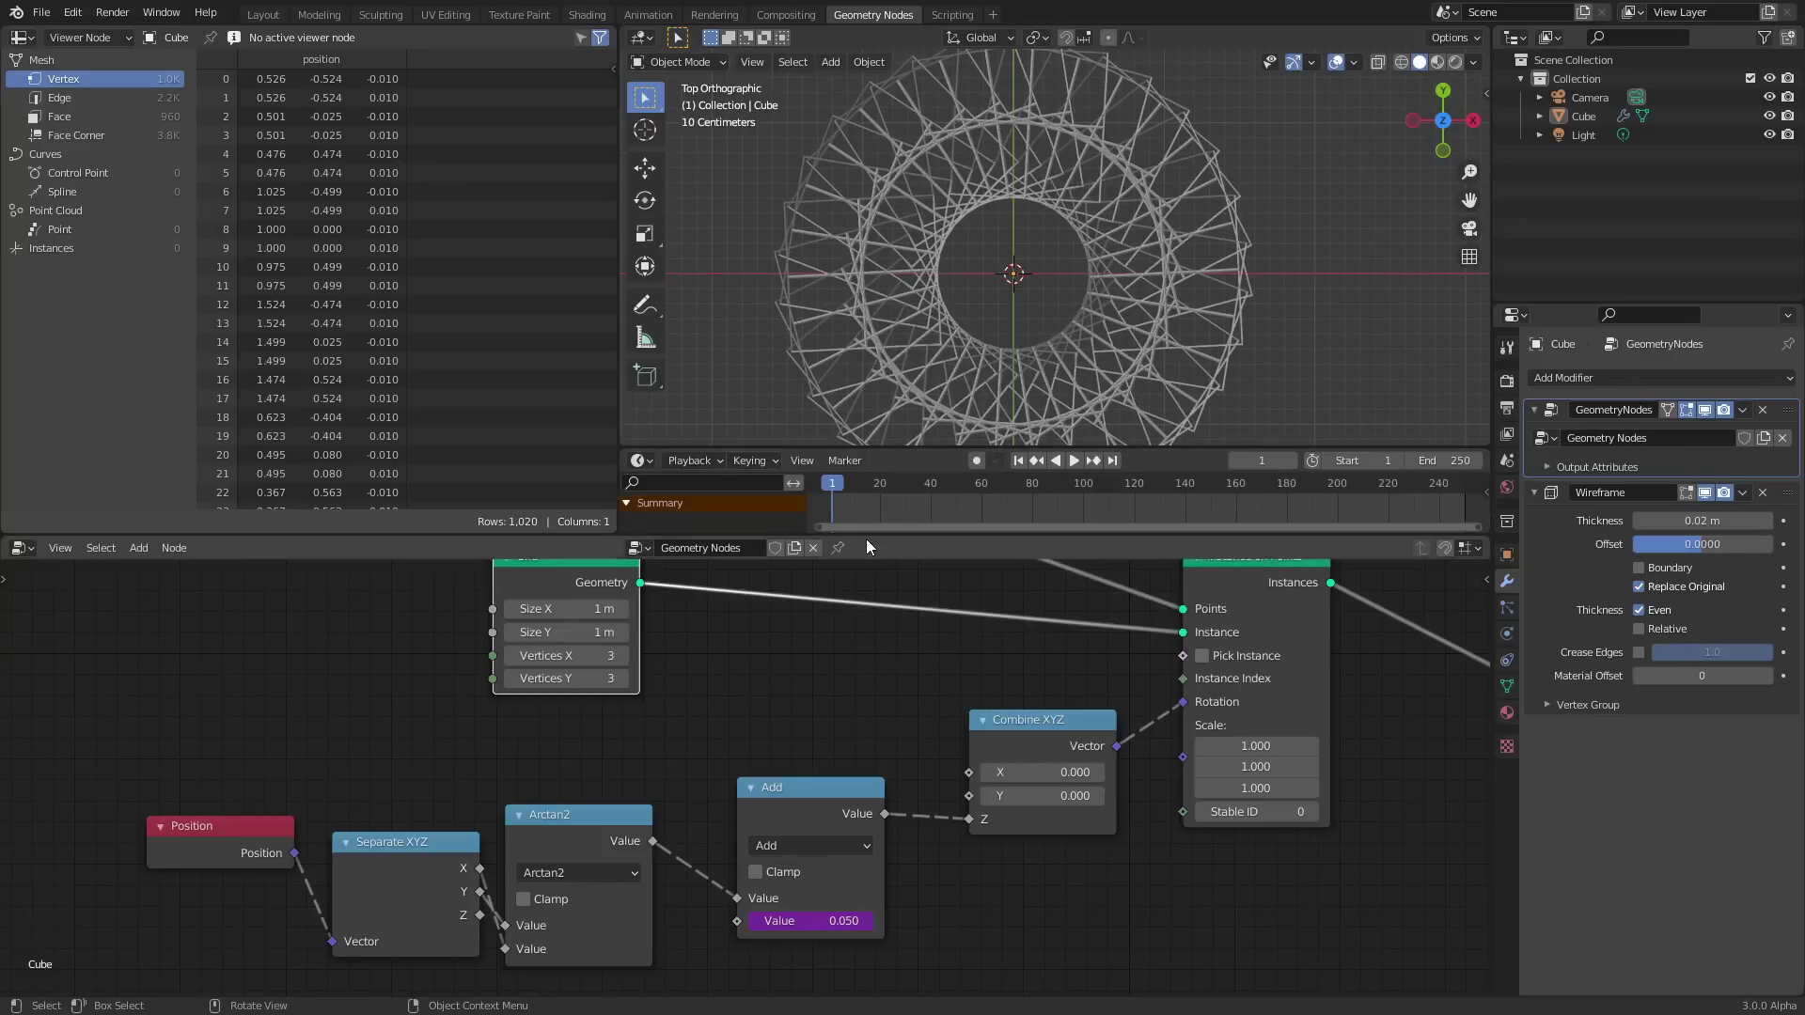
Scrub and play the animation, previewing the rotating ring in Rendered shading.
{"action": "left_click_drag", "start_coordinate": [845, 480], "coordinate": [929, 492]}
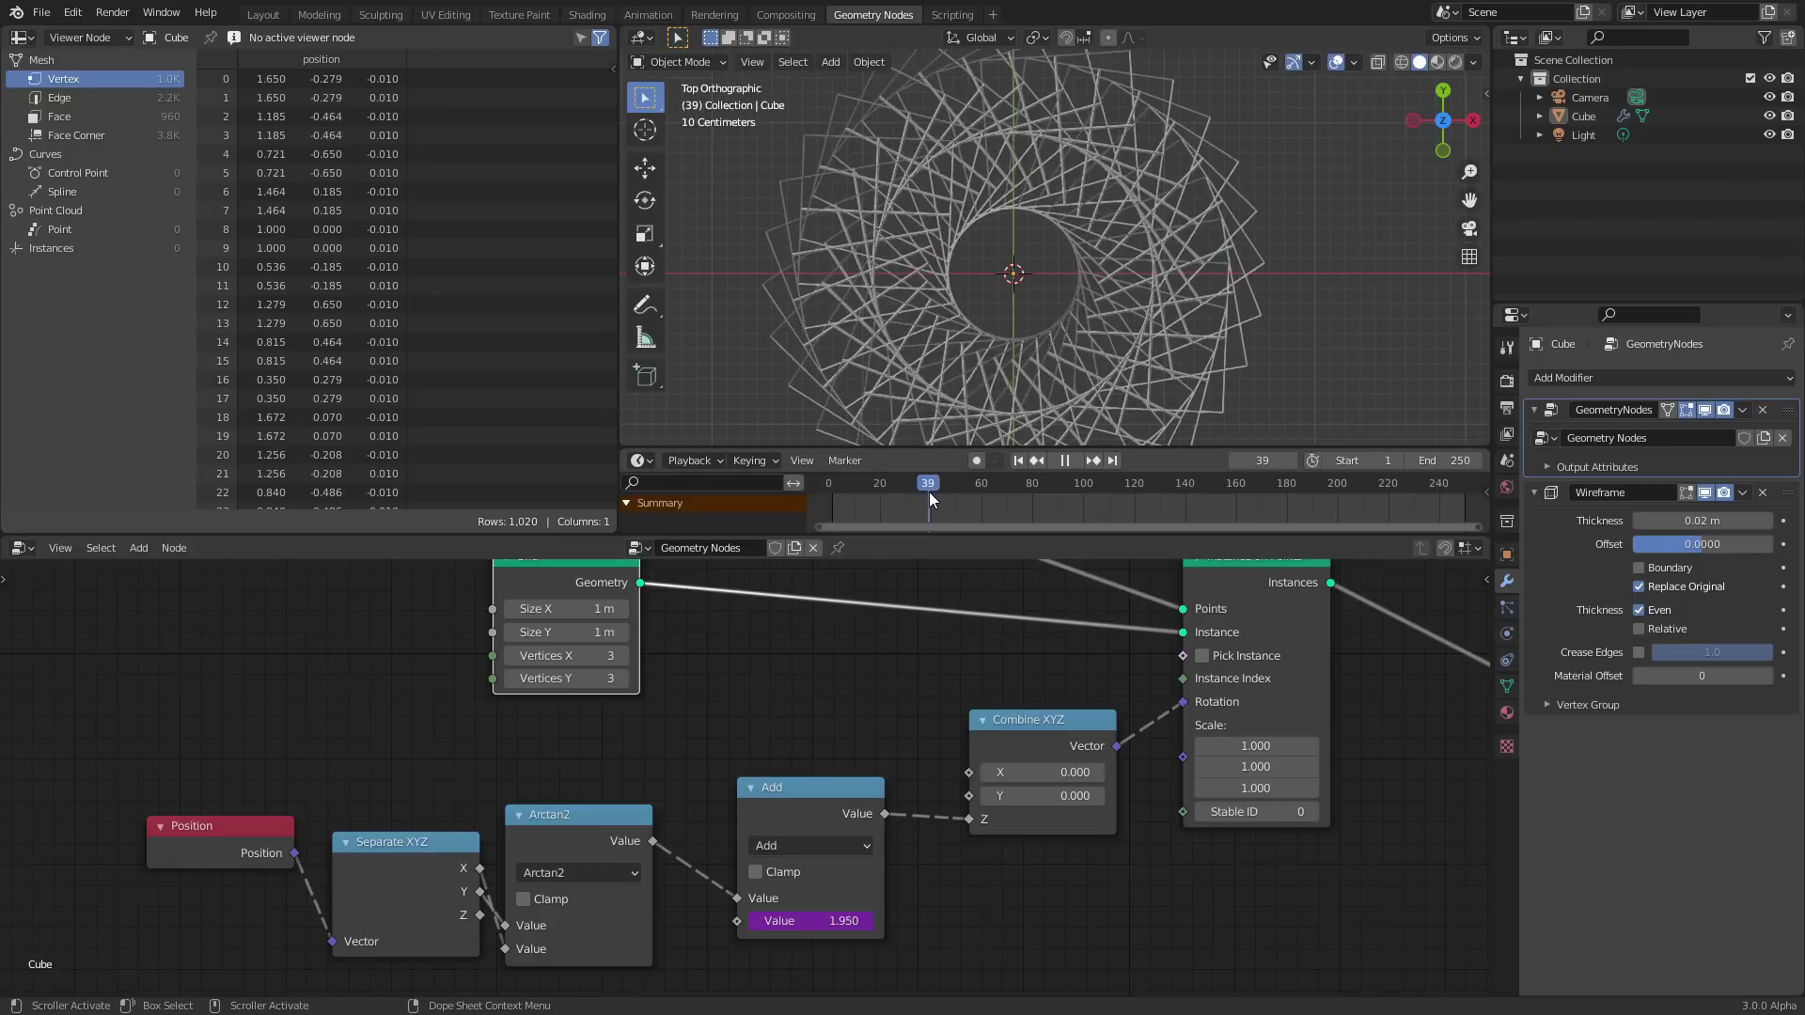
{"action": "key", "text": "space"}
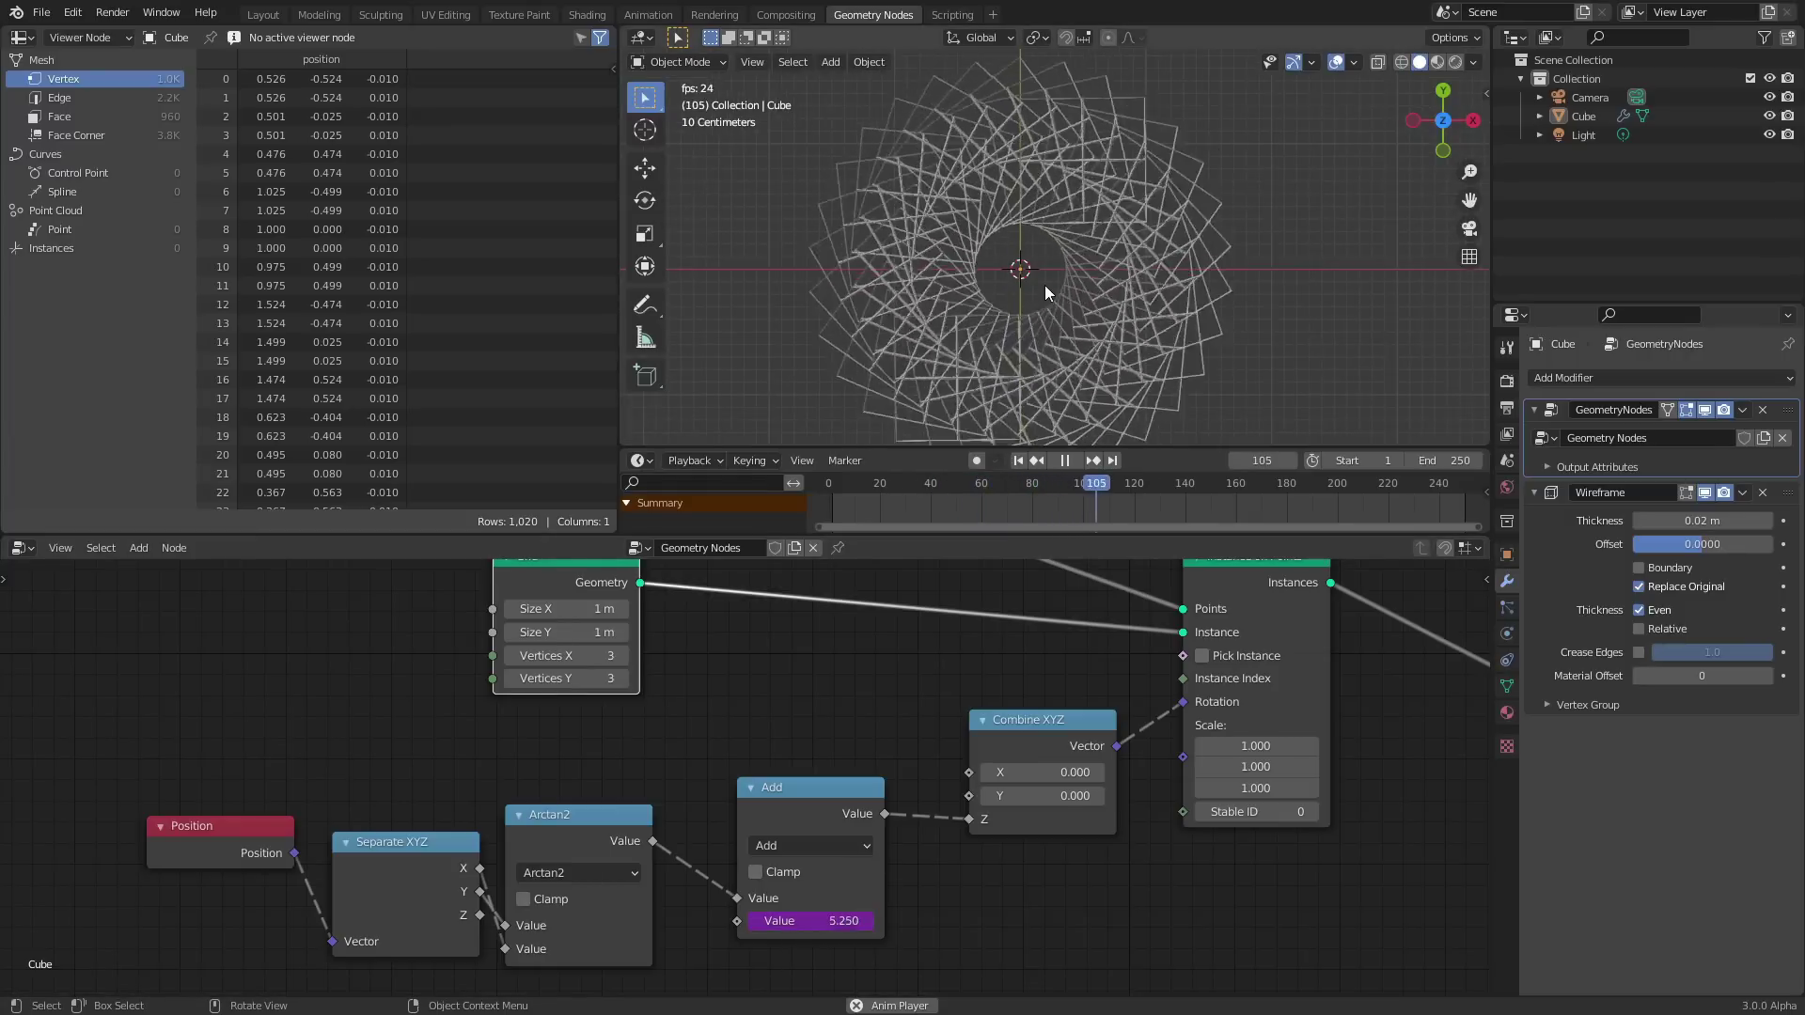
{"action": "left_click", "coordinate": [1457, 64]}
Stop playback at frame 36, save availableonpatreon.blend, and show the Eevee Render properties.
{"action": "key", "text": "space"}
{"action": "key", "text": "ctrl+s"}
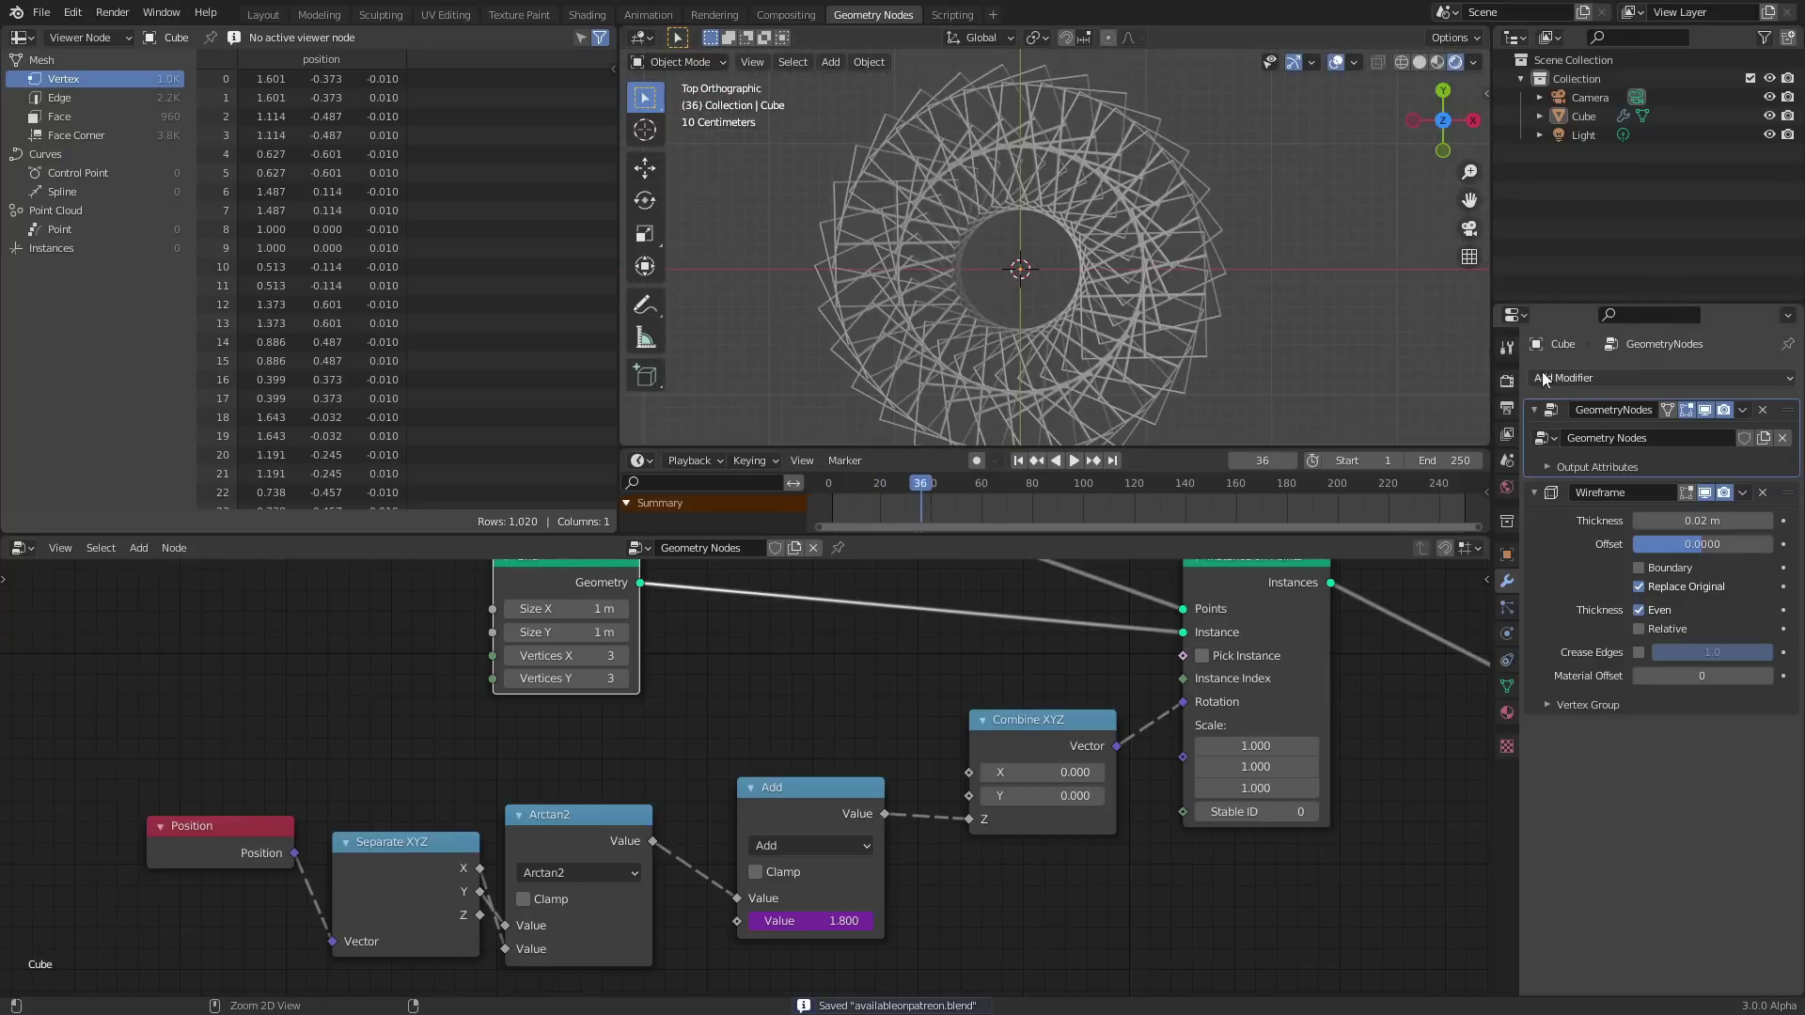
{"action": "left_click", "coordinate": [1507, 380]}
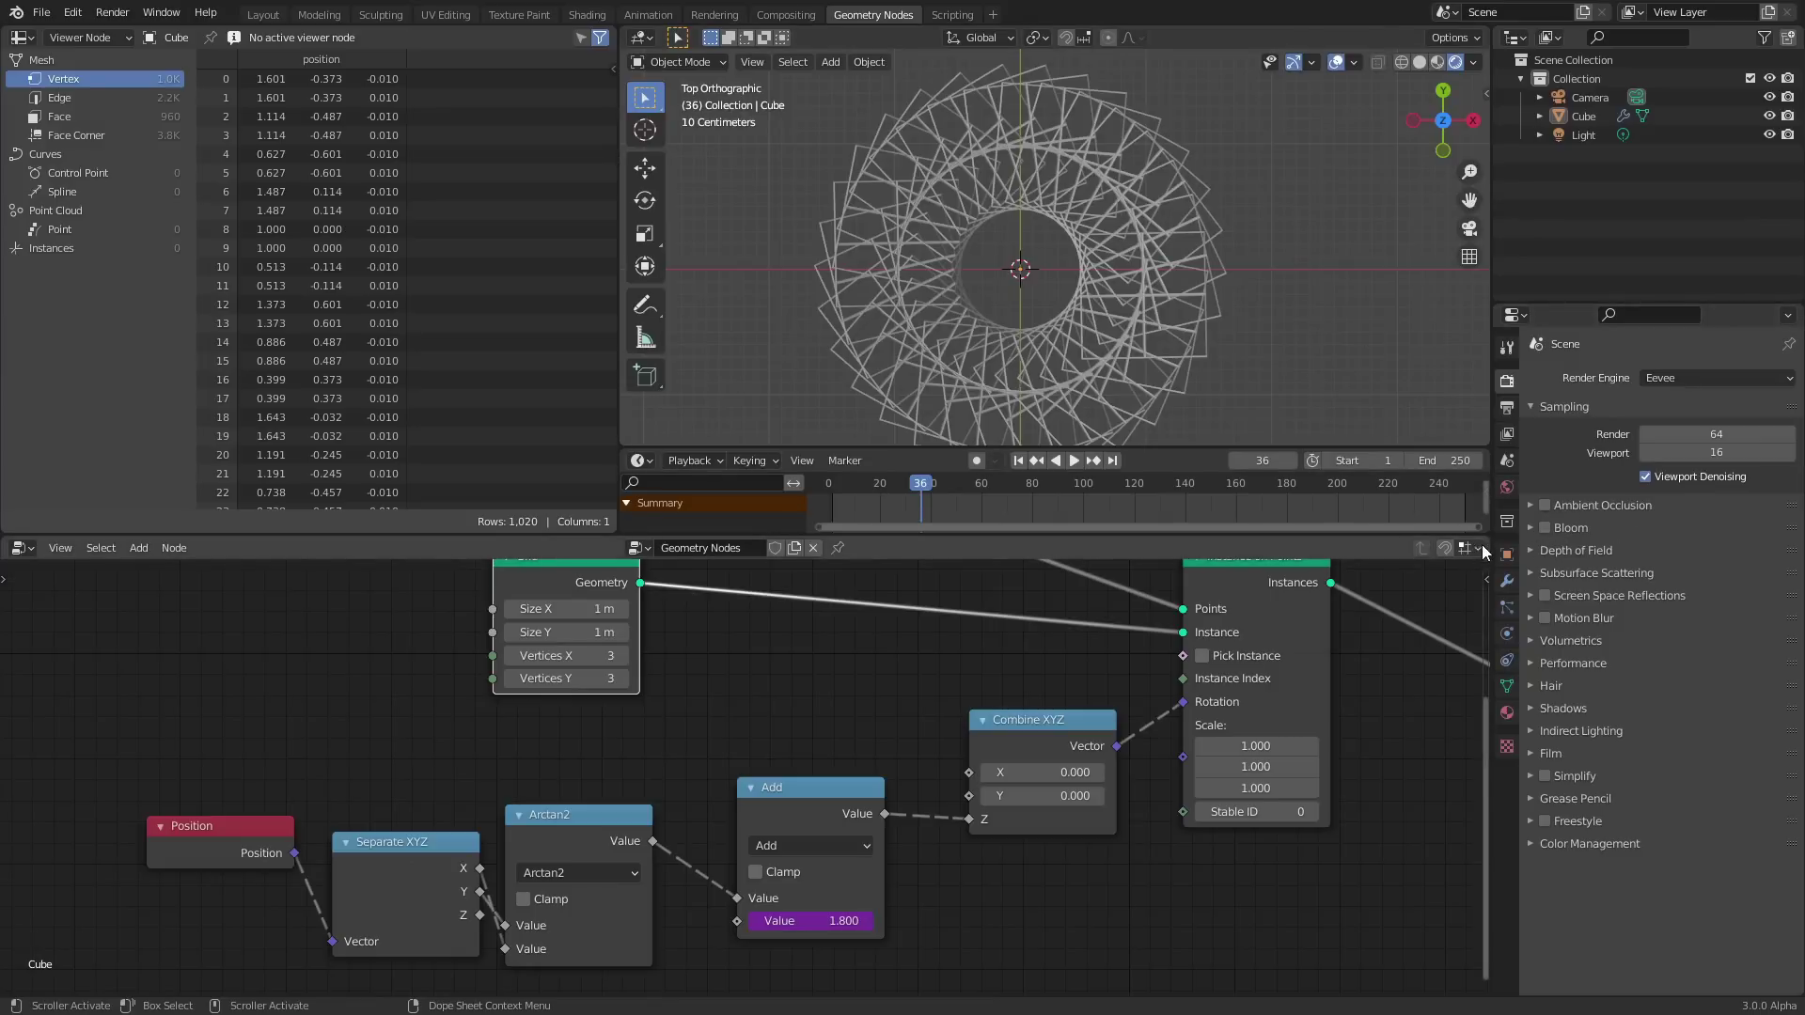
Split the node editor and make the right area a Shader Editor framing the material's nodes.
{"action": "left_click_drag", "start_coordinate": [1483, 553], "coordinate": [917, 569]}
{"action": "left_click", "coordinate": [941, 548]}
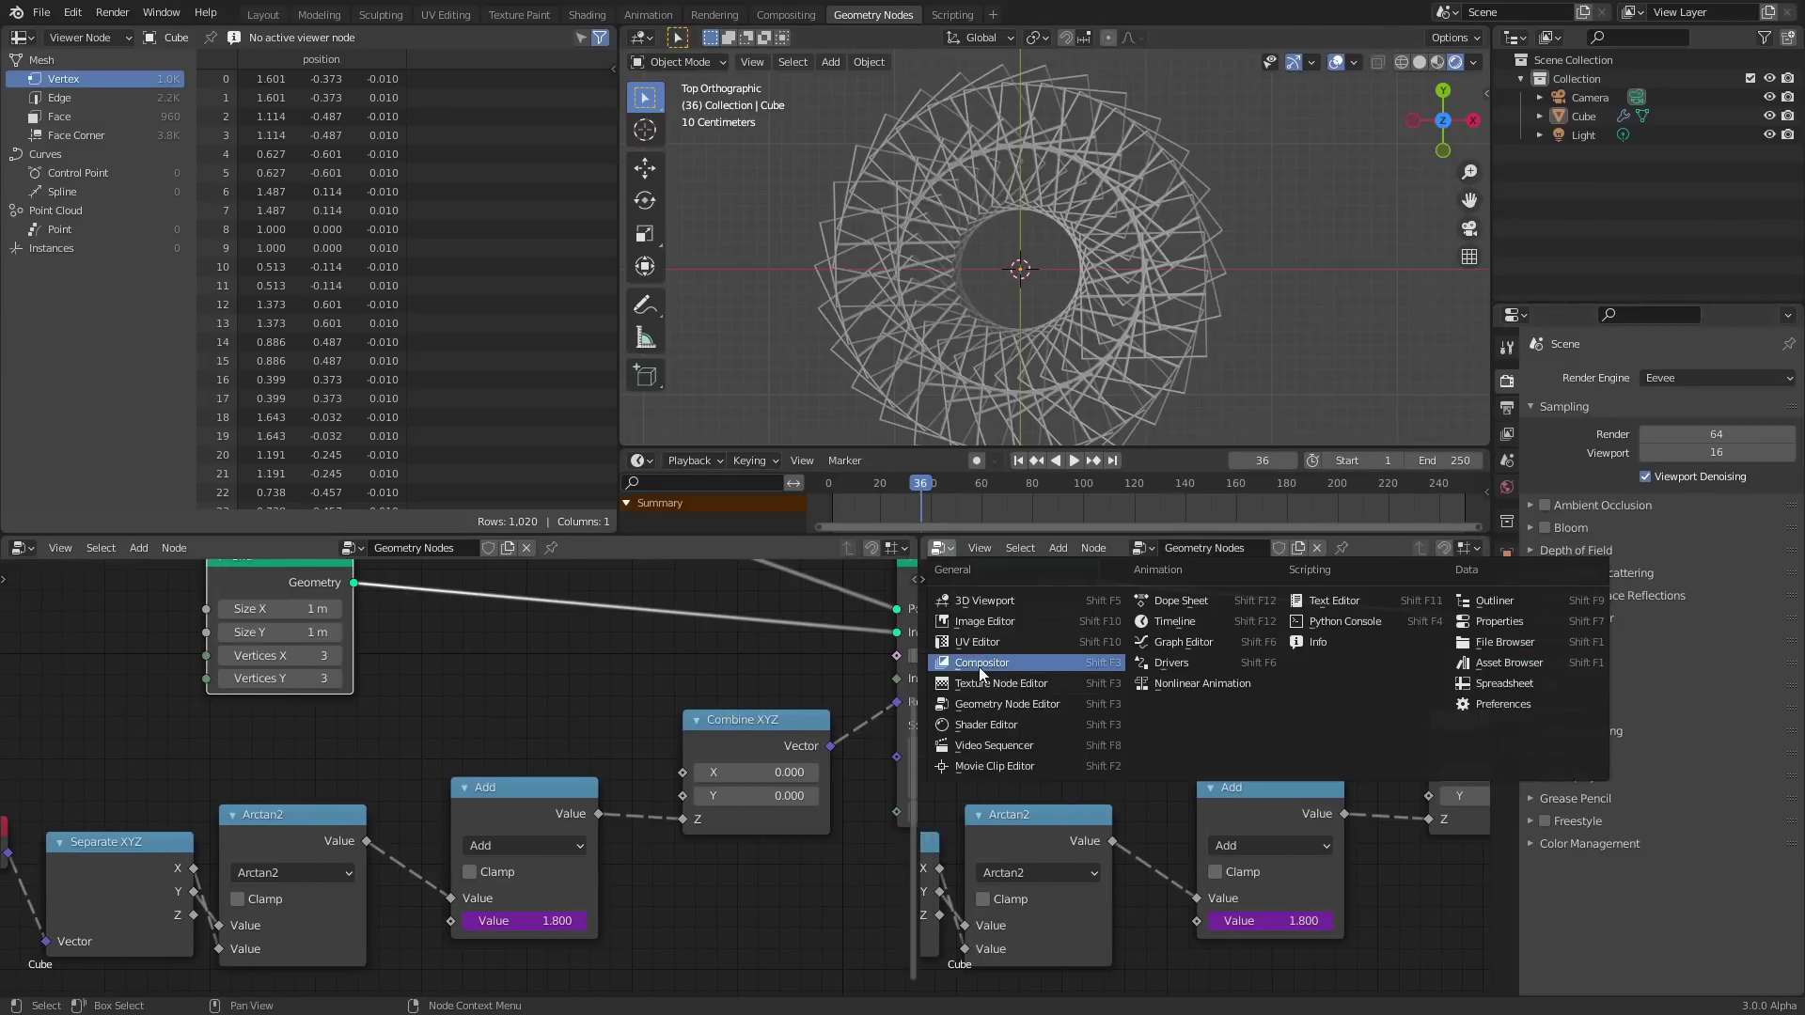
{"action": "left_click", "coordinate": [990, 729]}
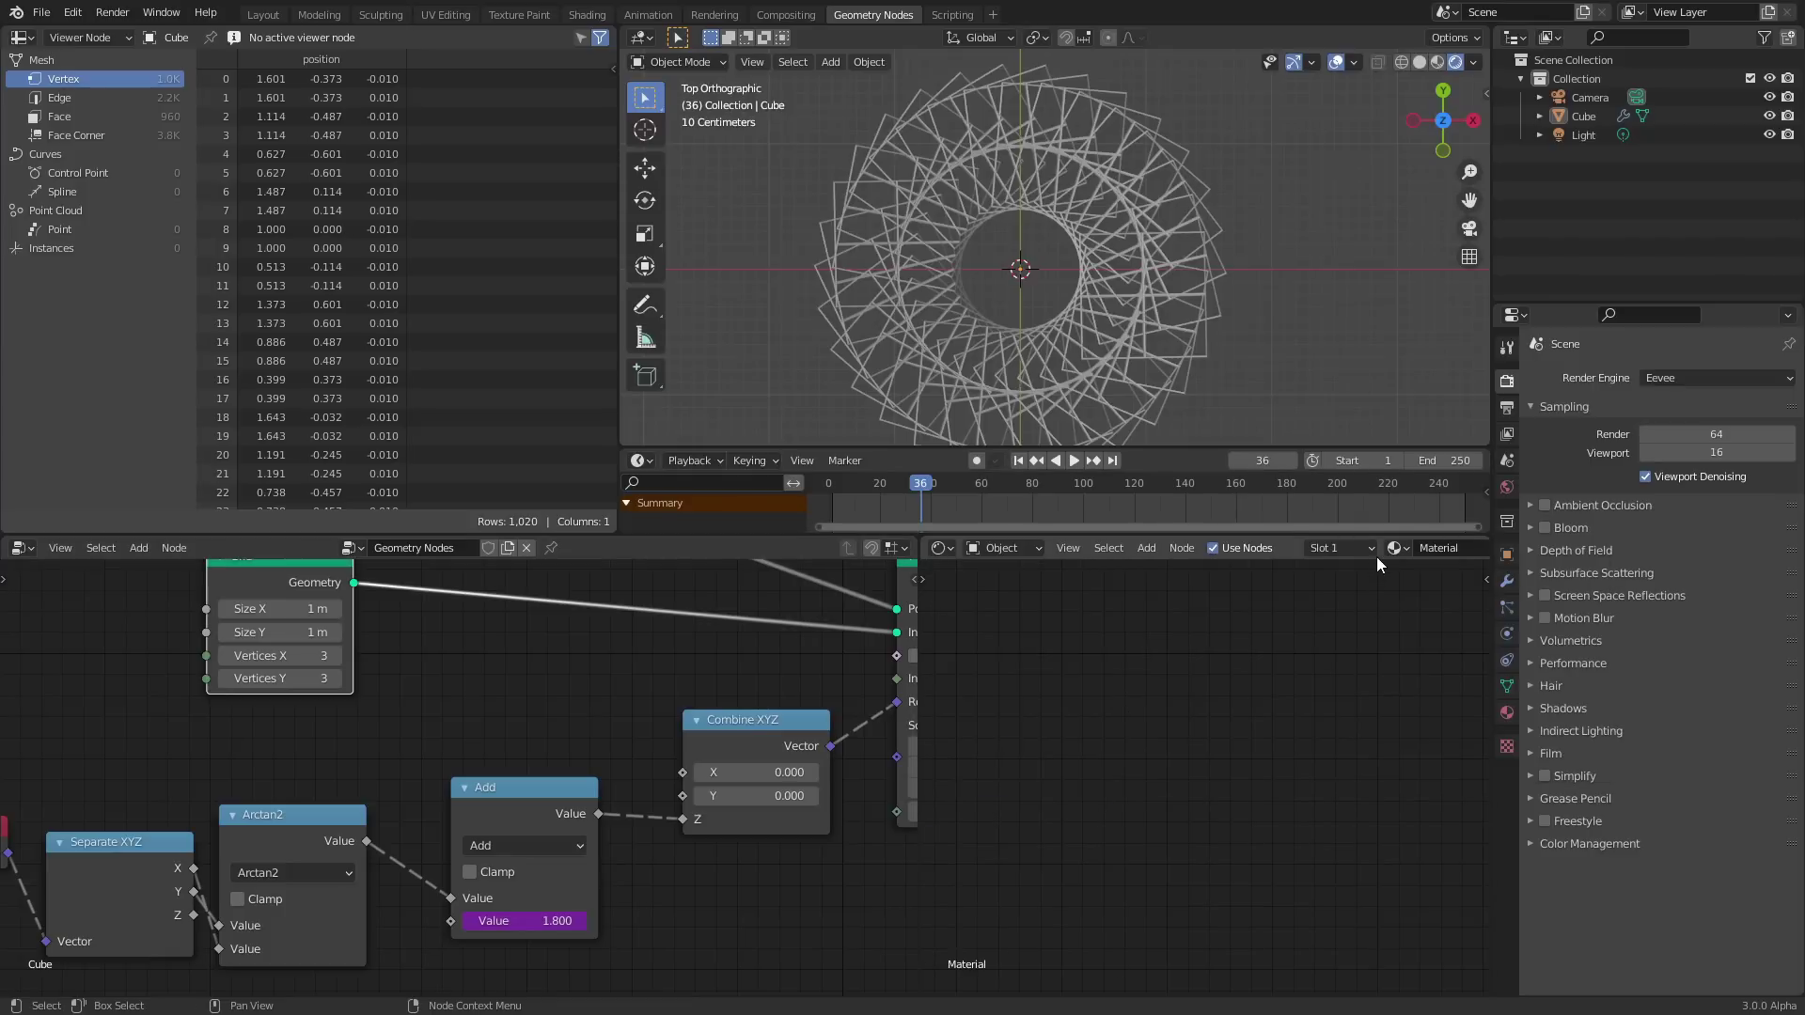
{"action": "scroll", "coordinate": [1376, 556], "scroll_direction": "down", "scroll_amount": 2}
{"action": "scroll", "coordinate": [1376, 556], "scroll_direction": "down", "scroll_amount": 2}
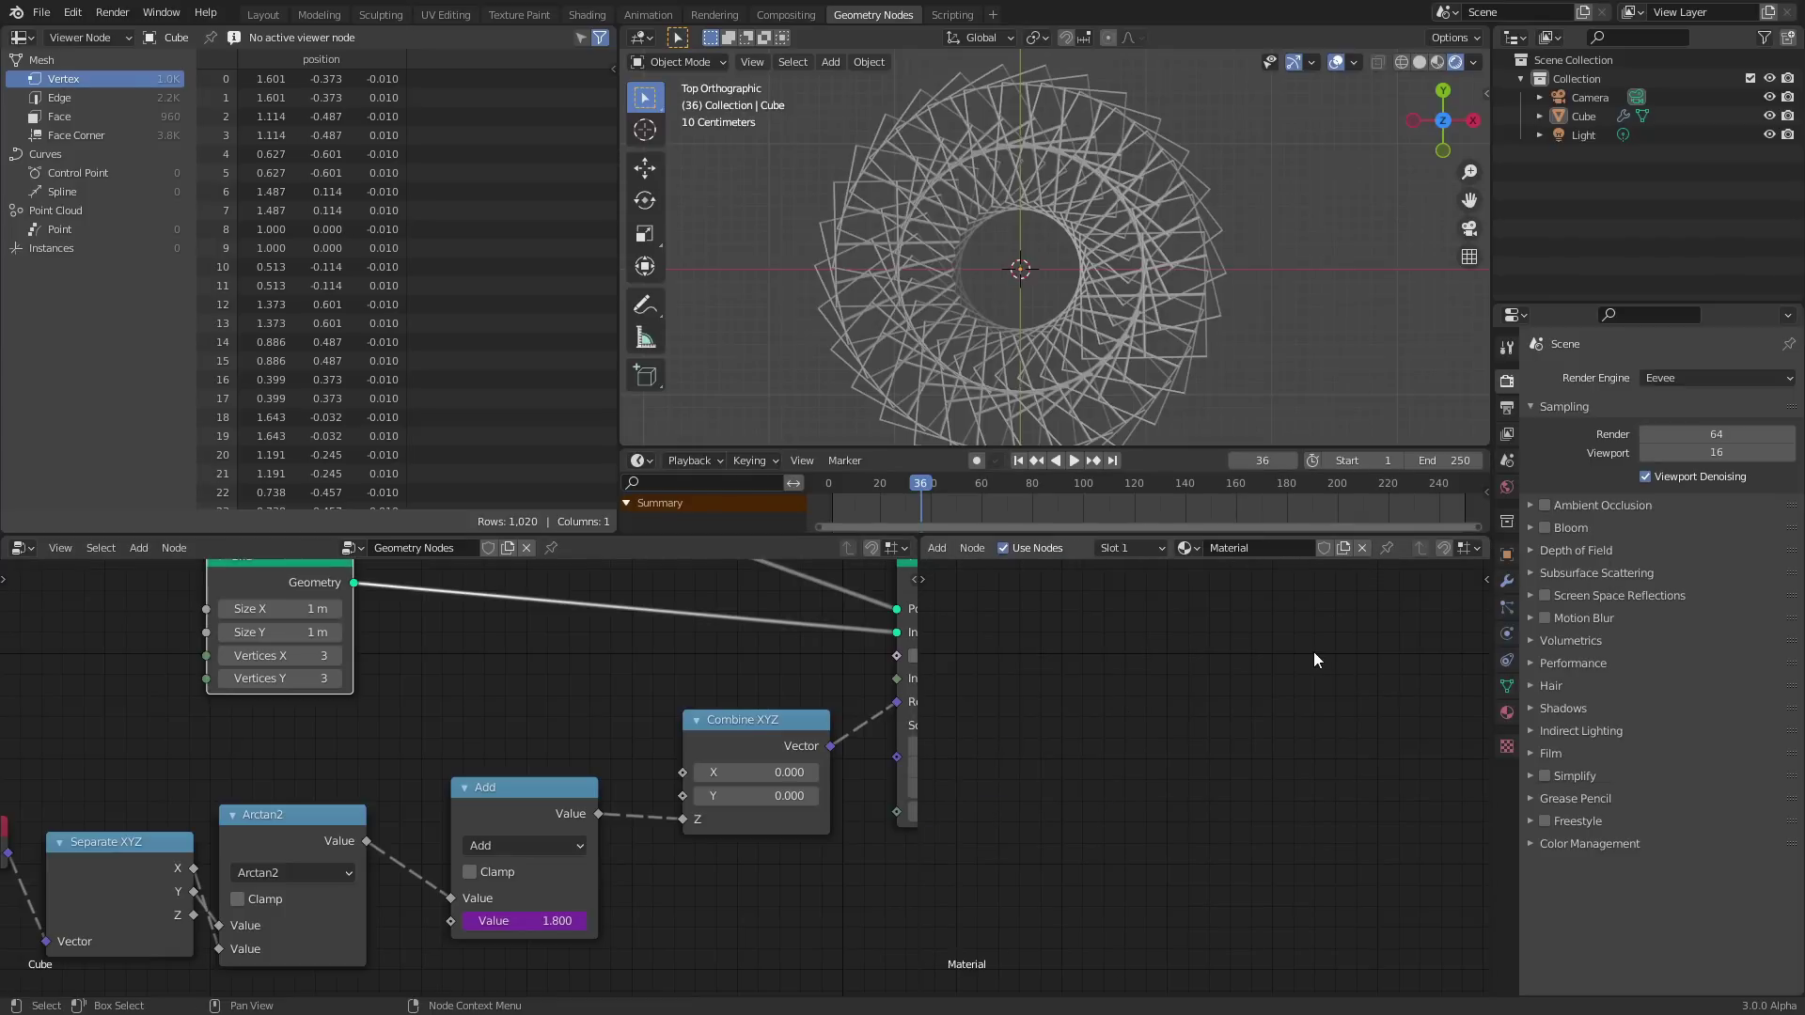
{"action": "key", "text": "Home"}
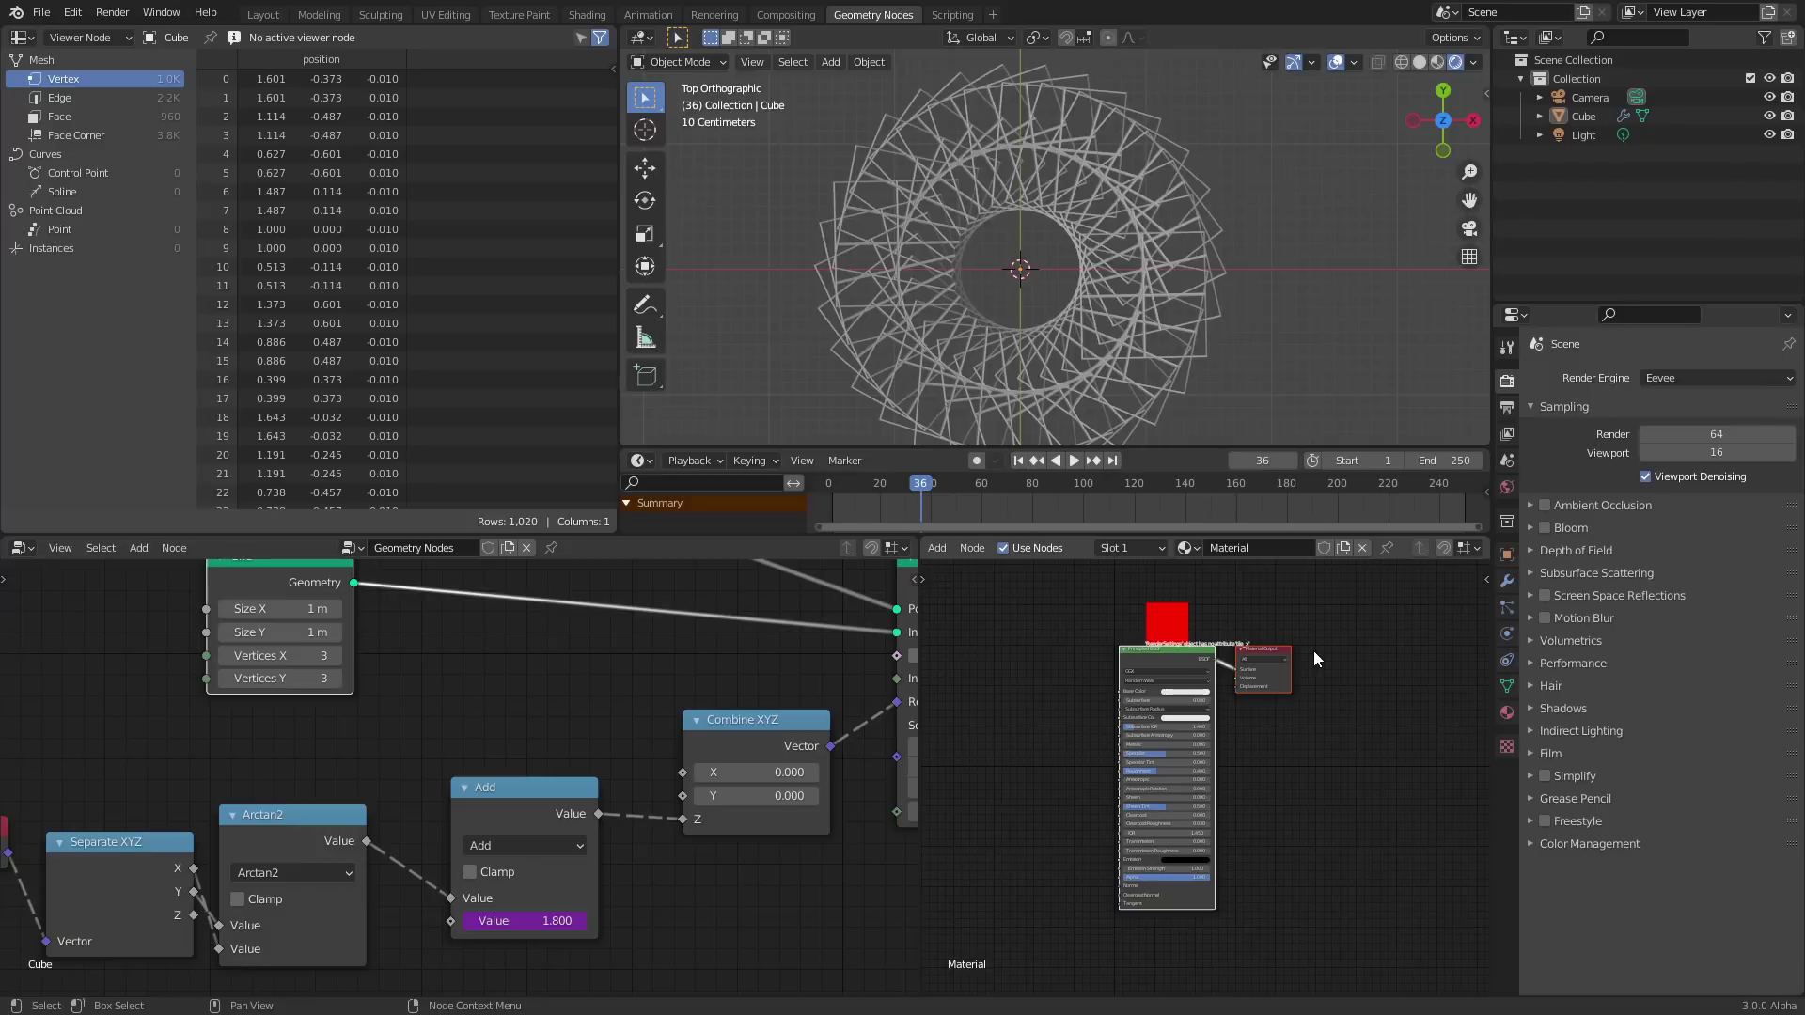
Zoom, pan and widen the shader area around the Principled BSDF and Material Output nodes.
{"action": "scroll", "coordinate": [1278, 646], "scroll_direction": "up", "scroll_amount": 3}
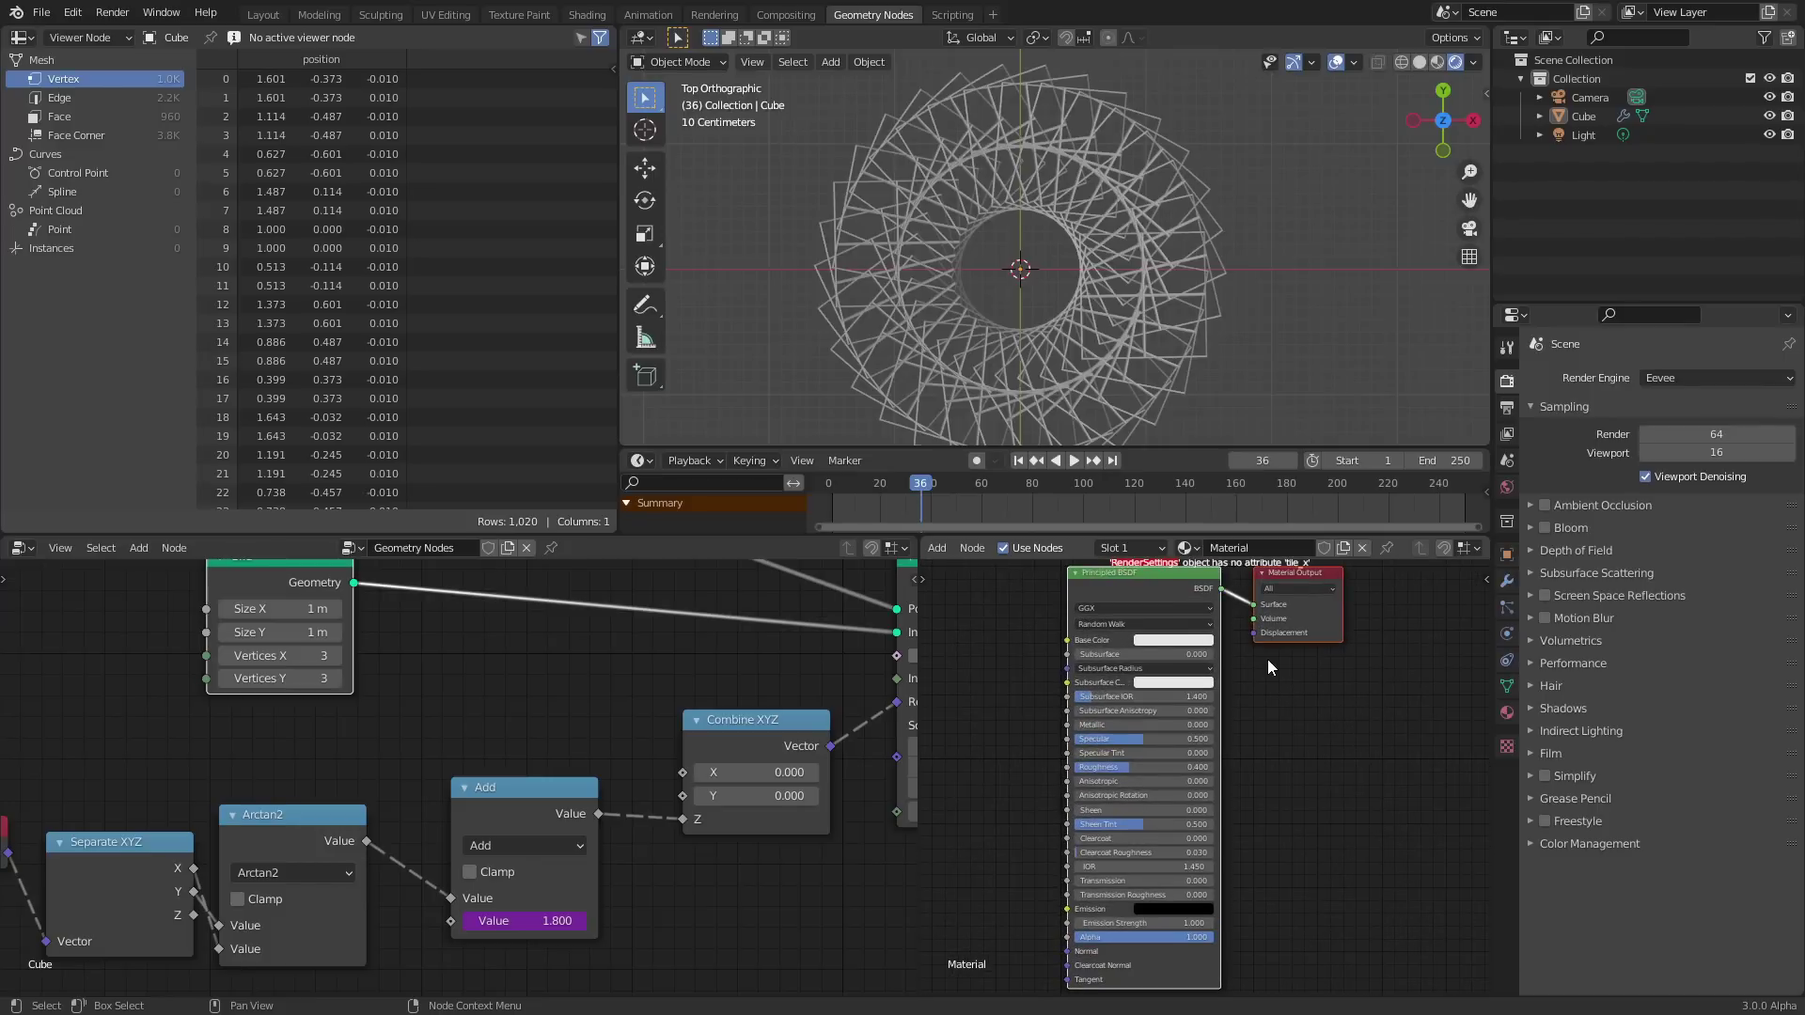
{"action": "middle_click_drag", "start_coordinate": [1257, 696], "coordinate": [1260, 823]}
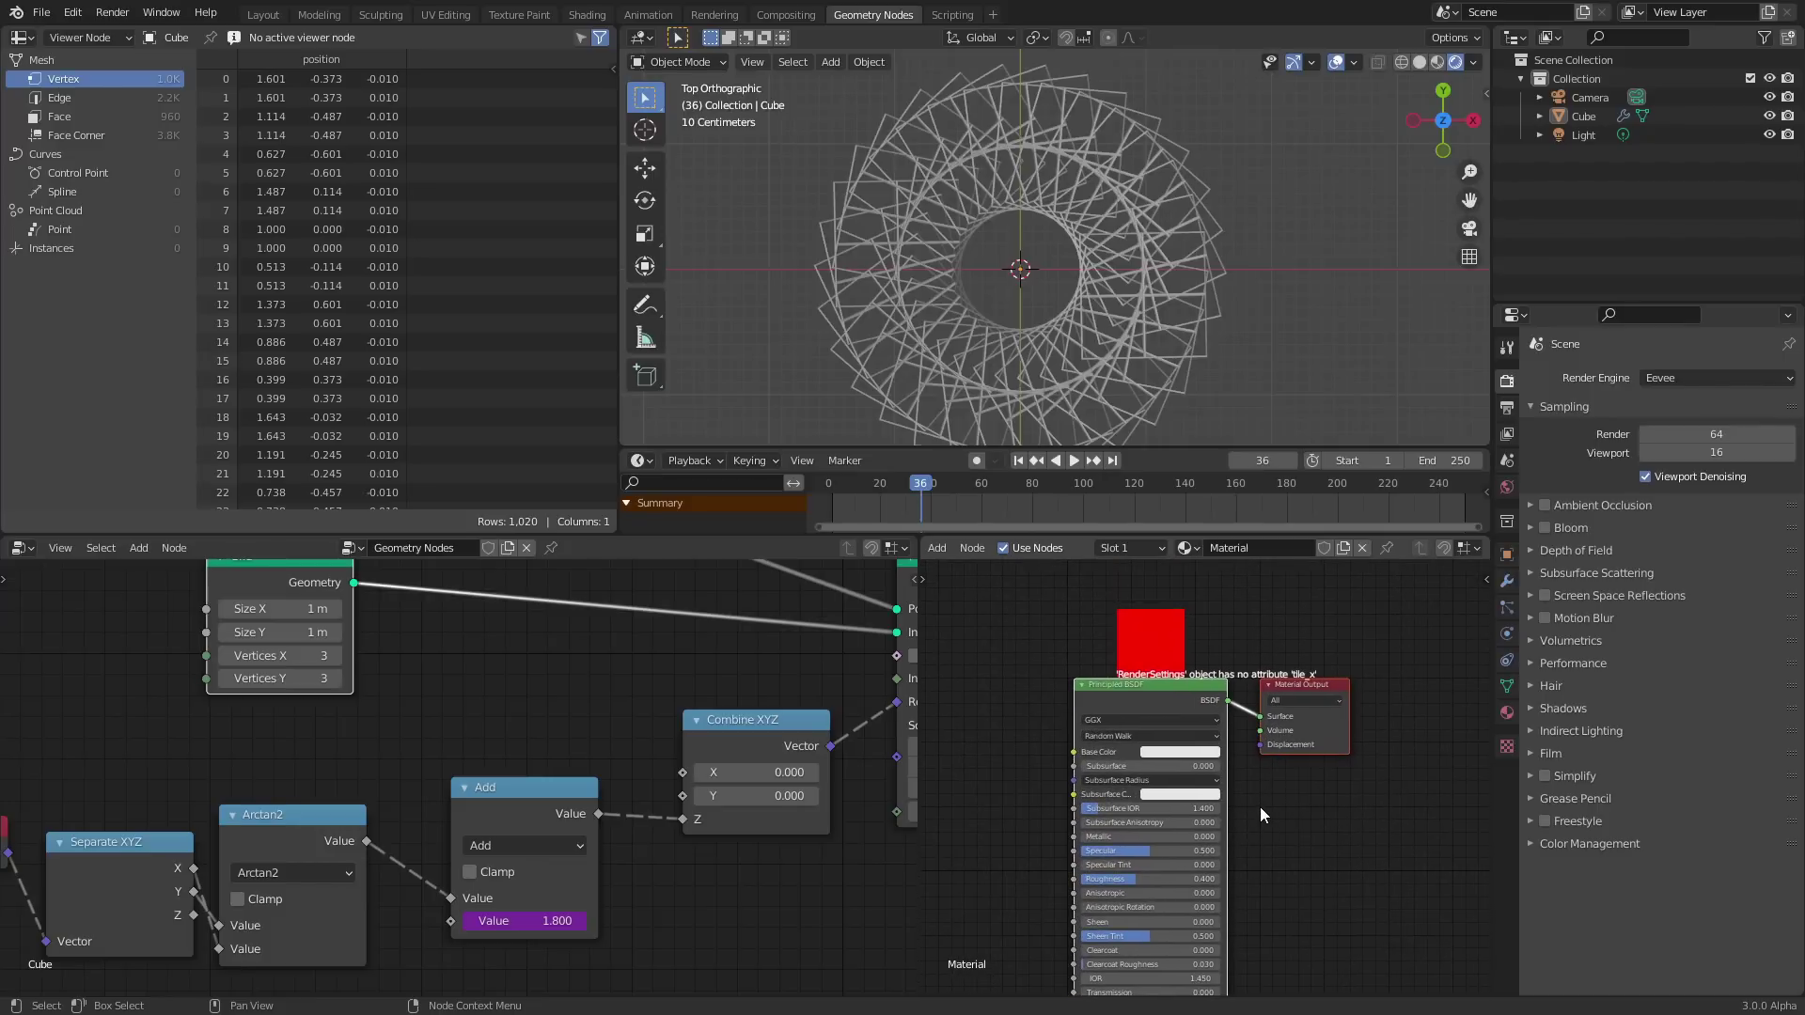
{"action": "left_click", "coordinate": [1270, 801]}
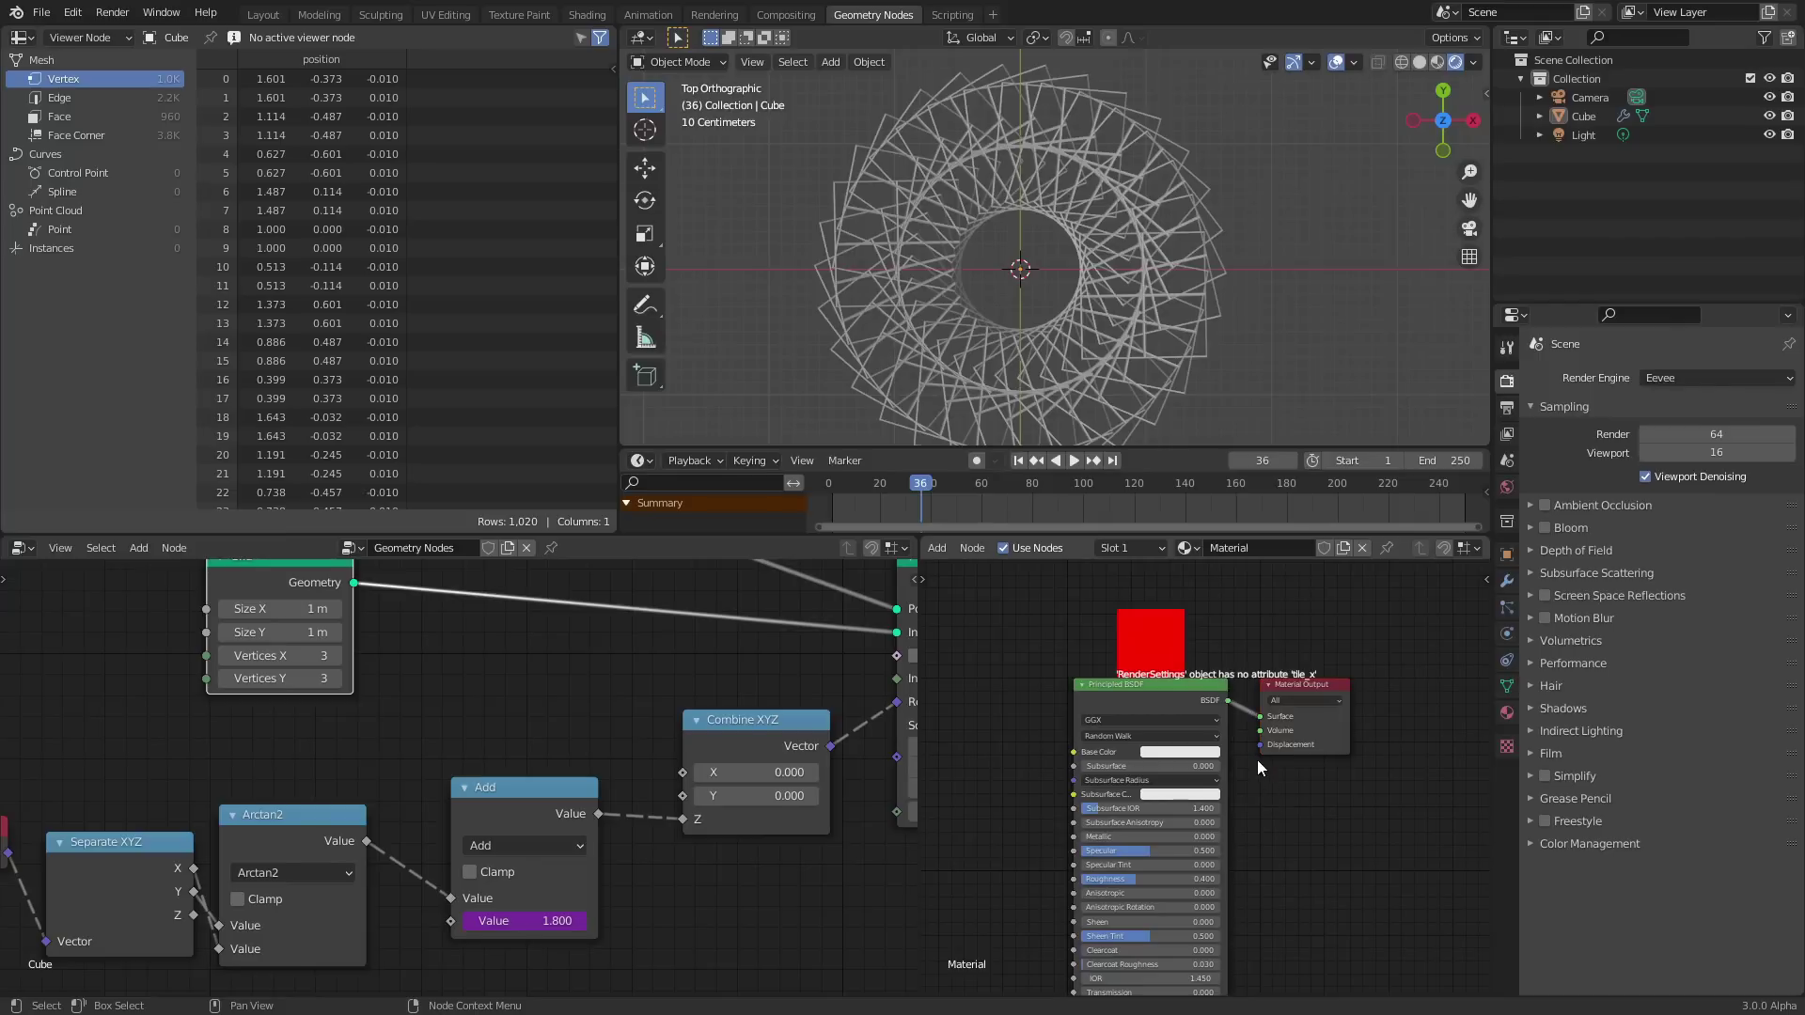
{"action": "scroll", "coordinate": [1248, 759], "scroll_direction": "up", "scroll_amount": 1}
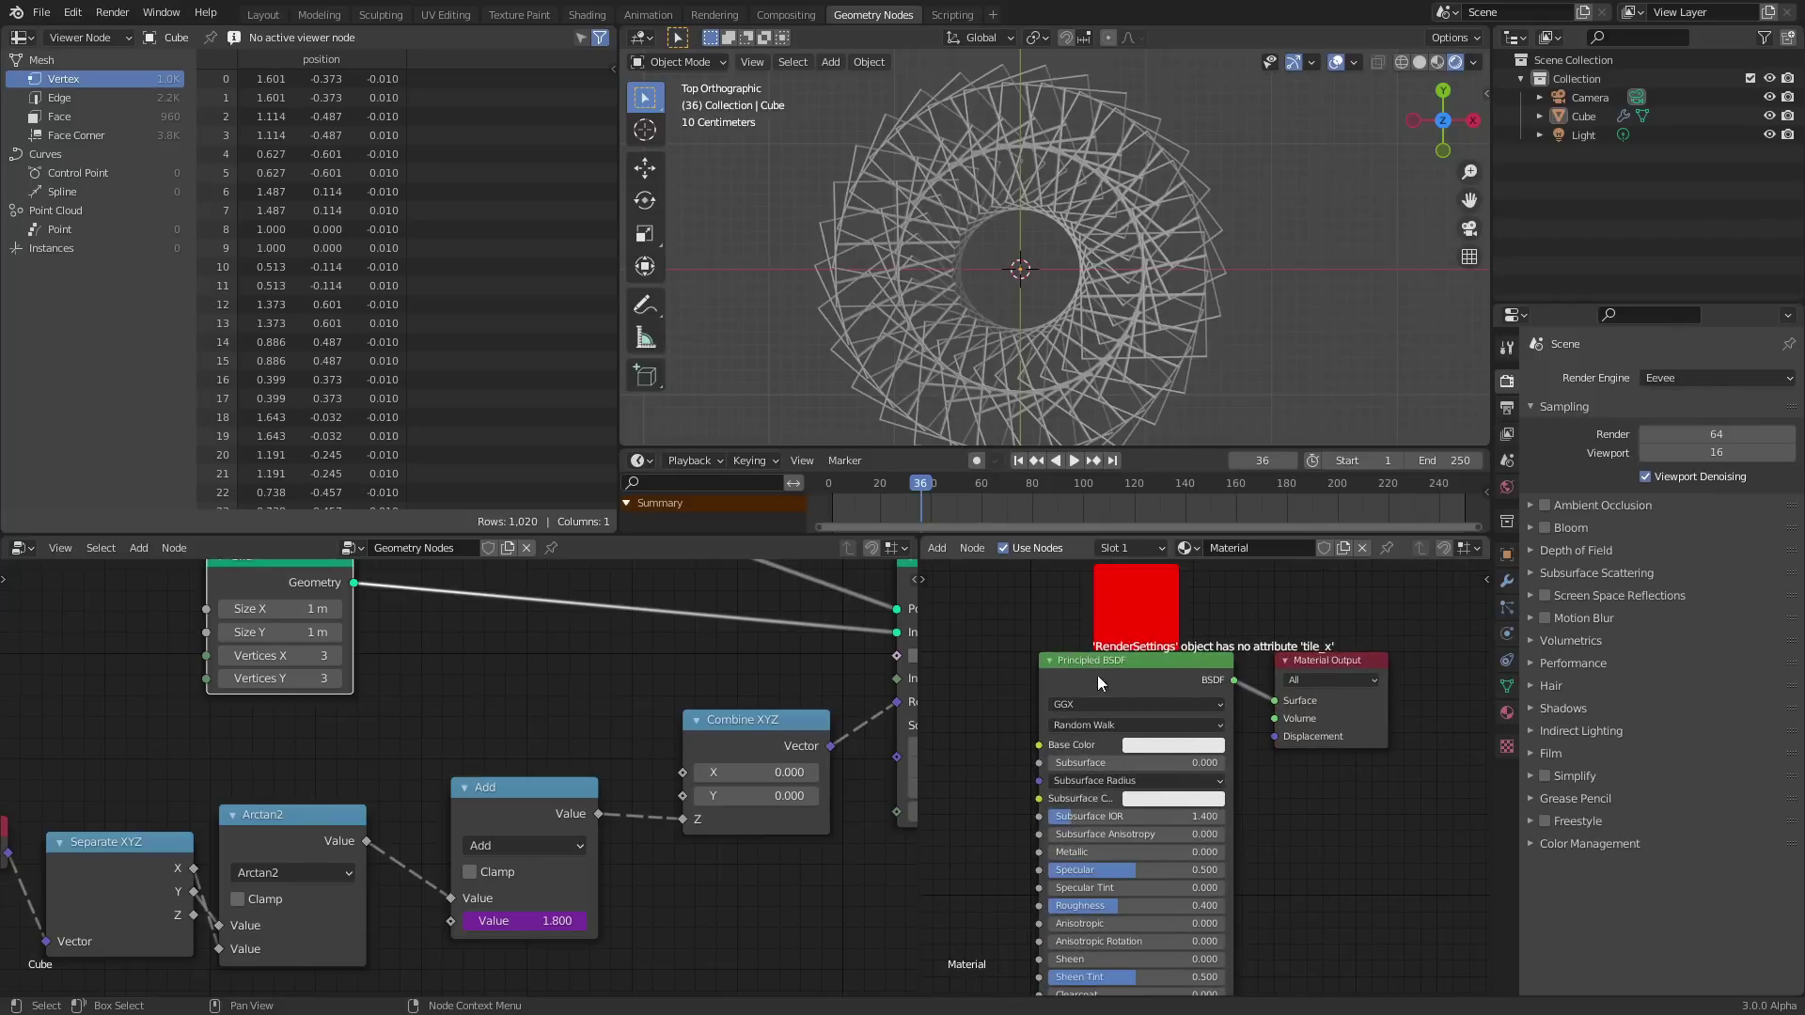
{"action": "left_click_drag", "start_coordinate": [1098, 677], "coordinate": [1062, 653]}
{"action": "middle_click_drag", "start_coordinate": [1063, 652], "coordinate": [1146, 672]}
{"action": "scroll", "coordinate": [1131, 669], "scroll_direction": "up", "scroll_amount": 4}
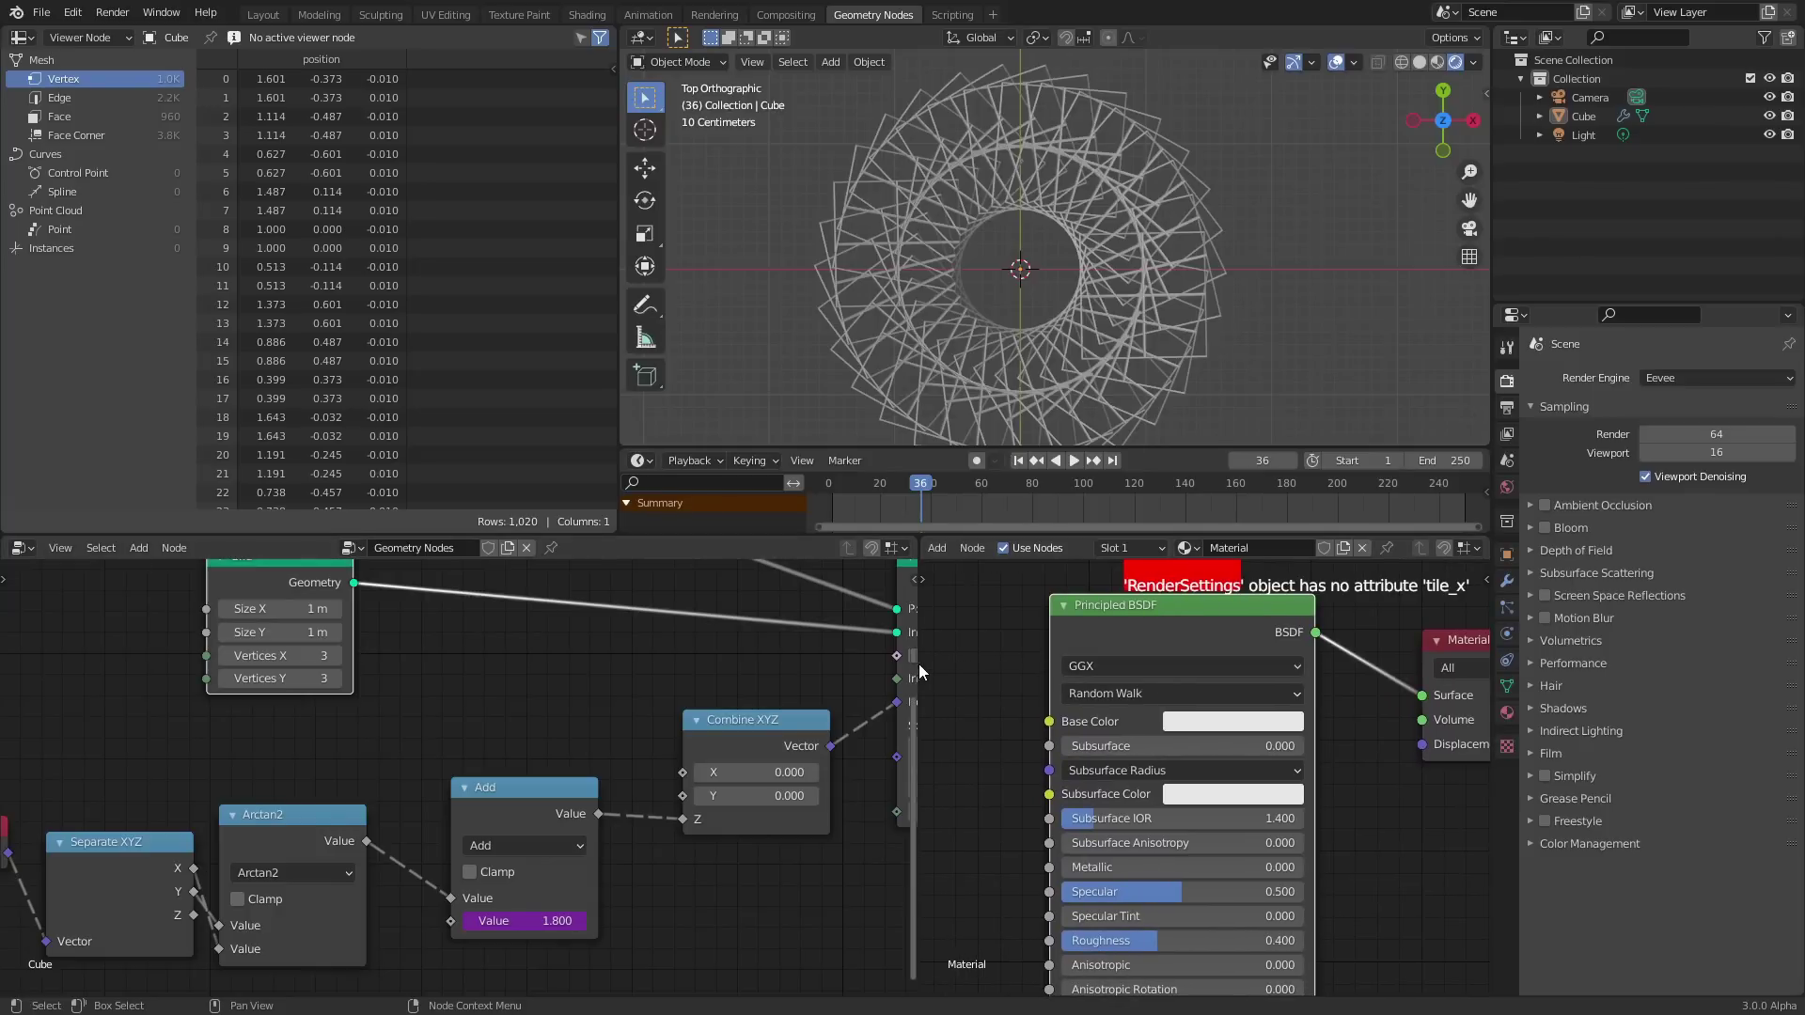
{"action": "left_click_drag", "start_coordinate": [919, 663], "coordinate": [830, 658]}
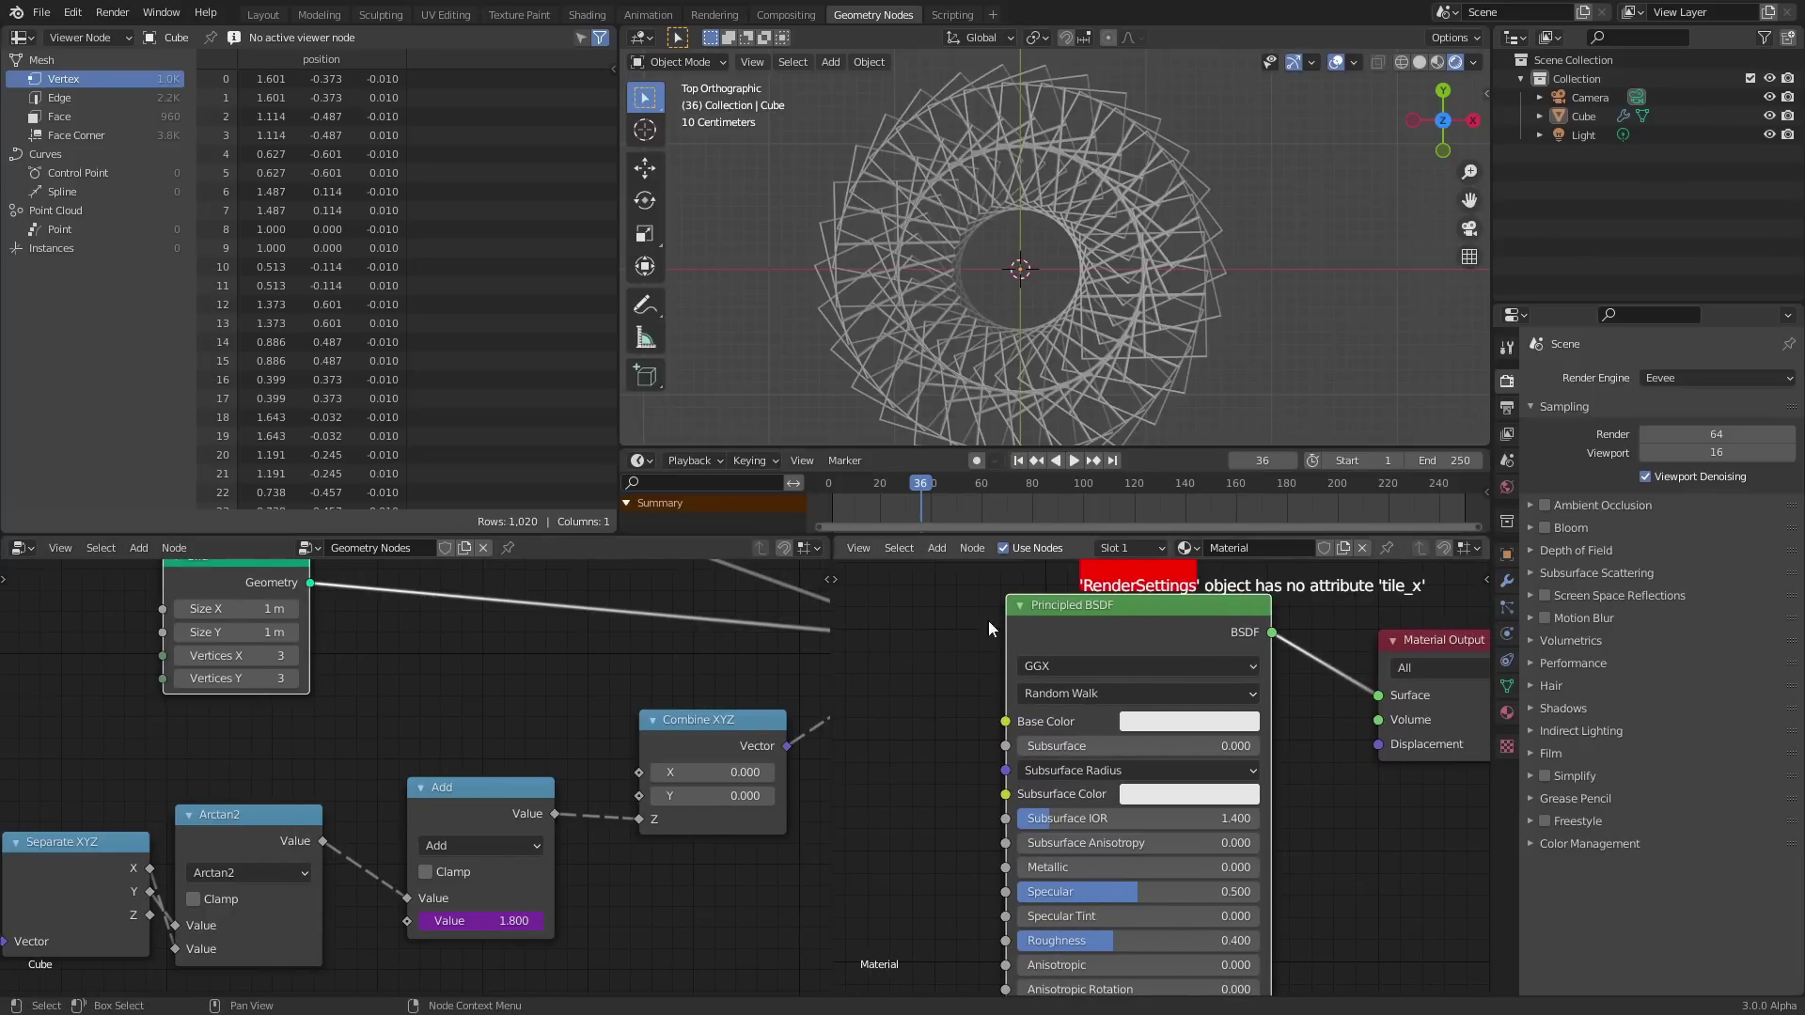
{"action": "left_click", "coordinate": [1233, 546]}
Rename the material to 'e-mission'.
{"action": "type", "text": "emi"}
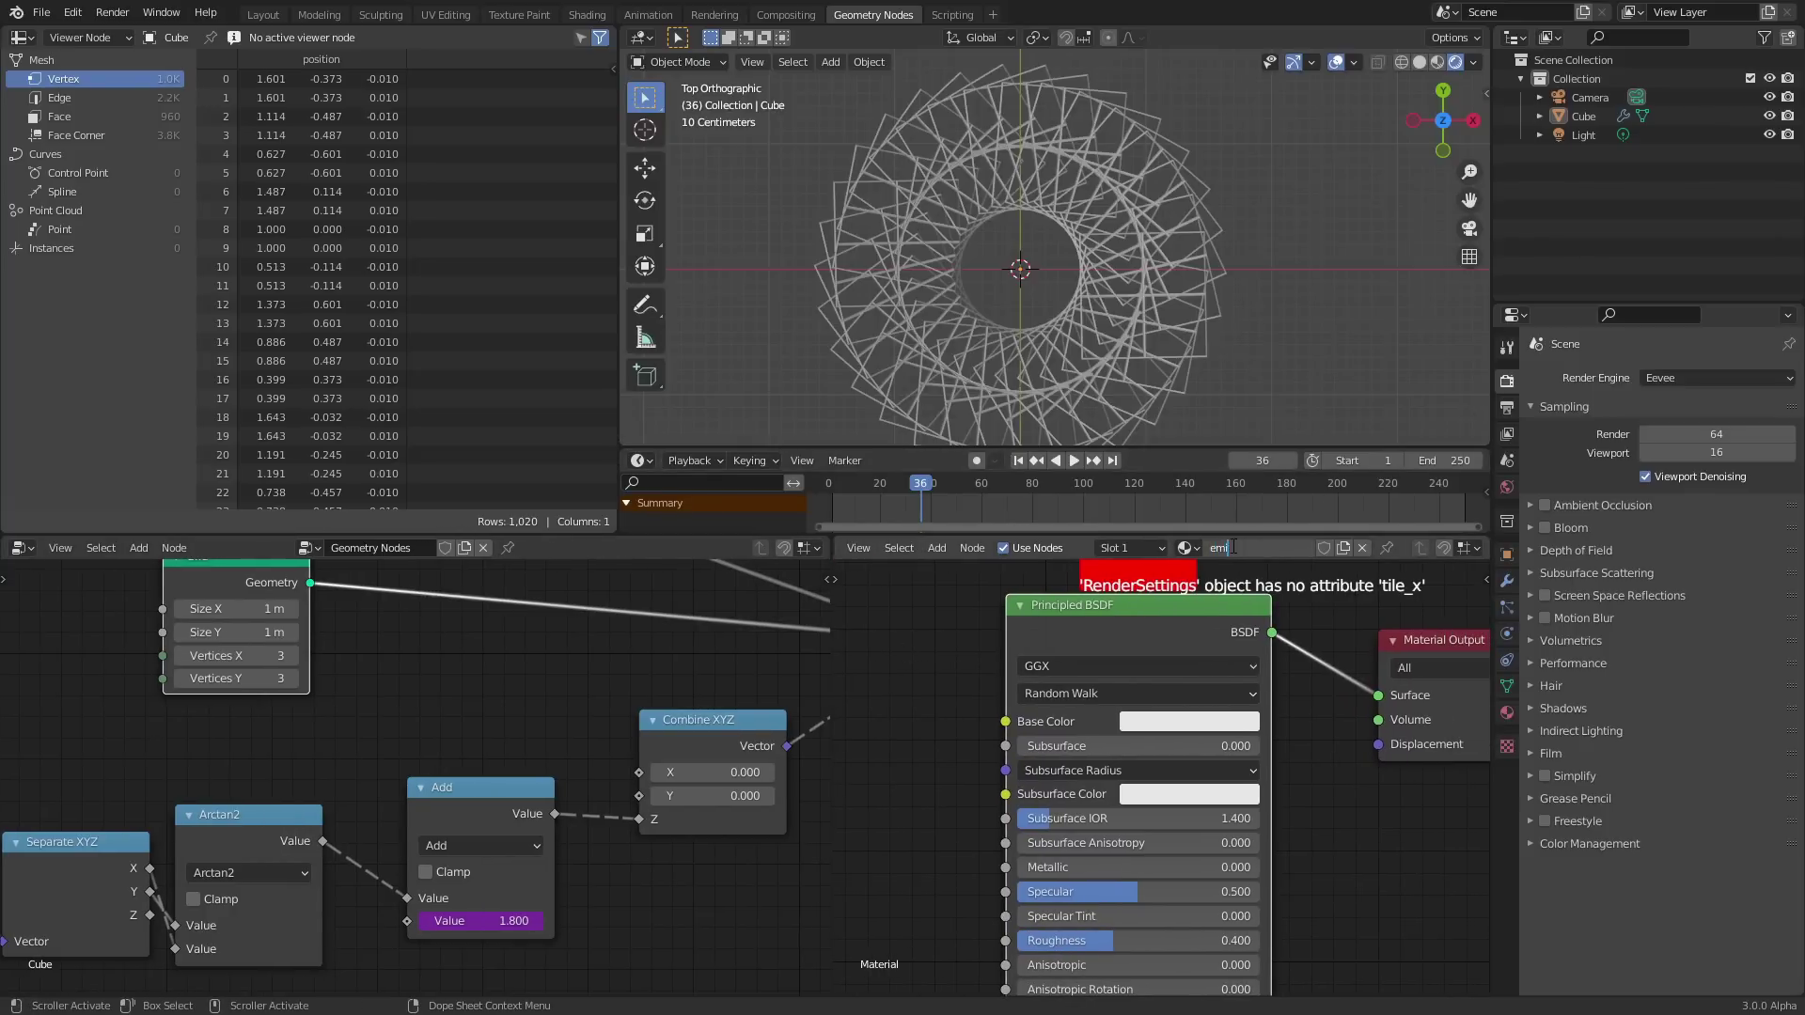
{"action": "type", "text": "ssio"}
{"action": "key", "text": "BackSpace"}
{"action": "key", "text": "BackSpace"}
{"action": "key", "text": "BackSpace"}
{"action": "key", "text": "BackSpace"}
{"action": "key", "text": "BackSpace"}
{"action": "key", "text": "BackSpace"}
{"action": "key", "text": "BackSpace"}
{"action": "type", "text": "e-mission"}
{"action": "key", "text": "Return"}
Replace the Principled BSDF with a white Emission shader connected to Material Output Surface.
{"action": "key", "text": "x"}
{"action": "key", "text": "shift+a"}
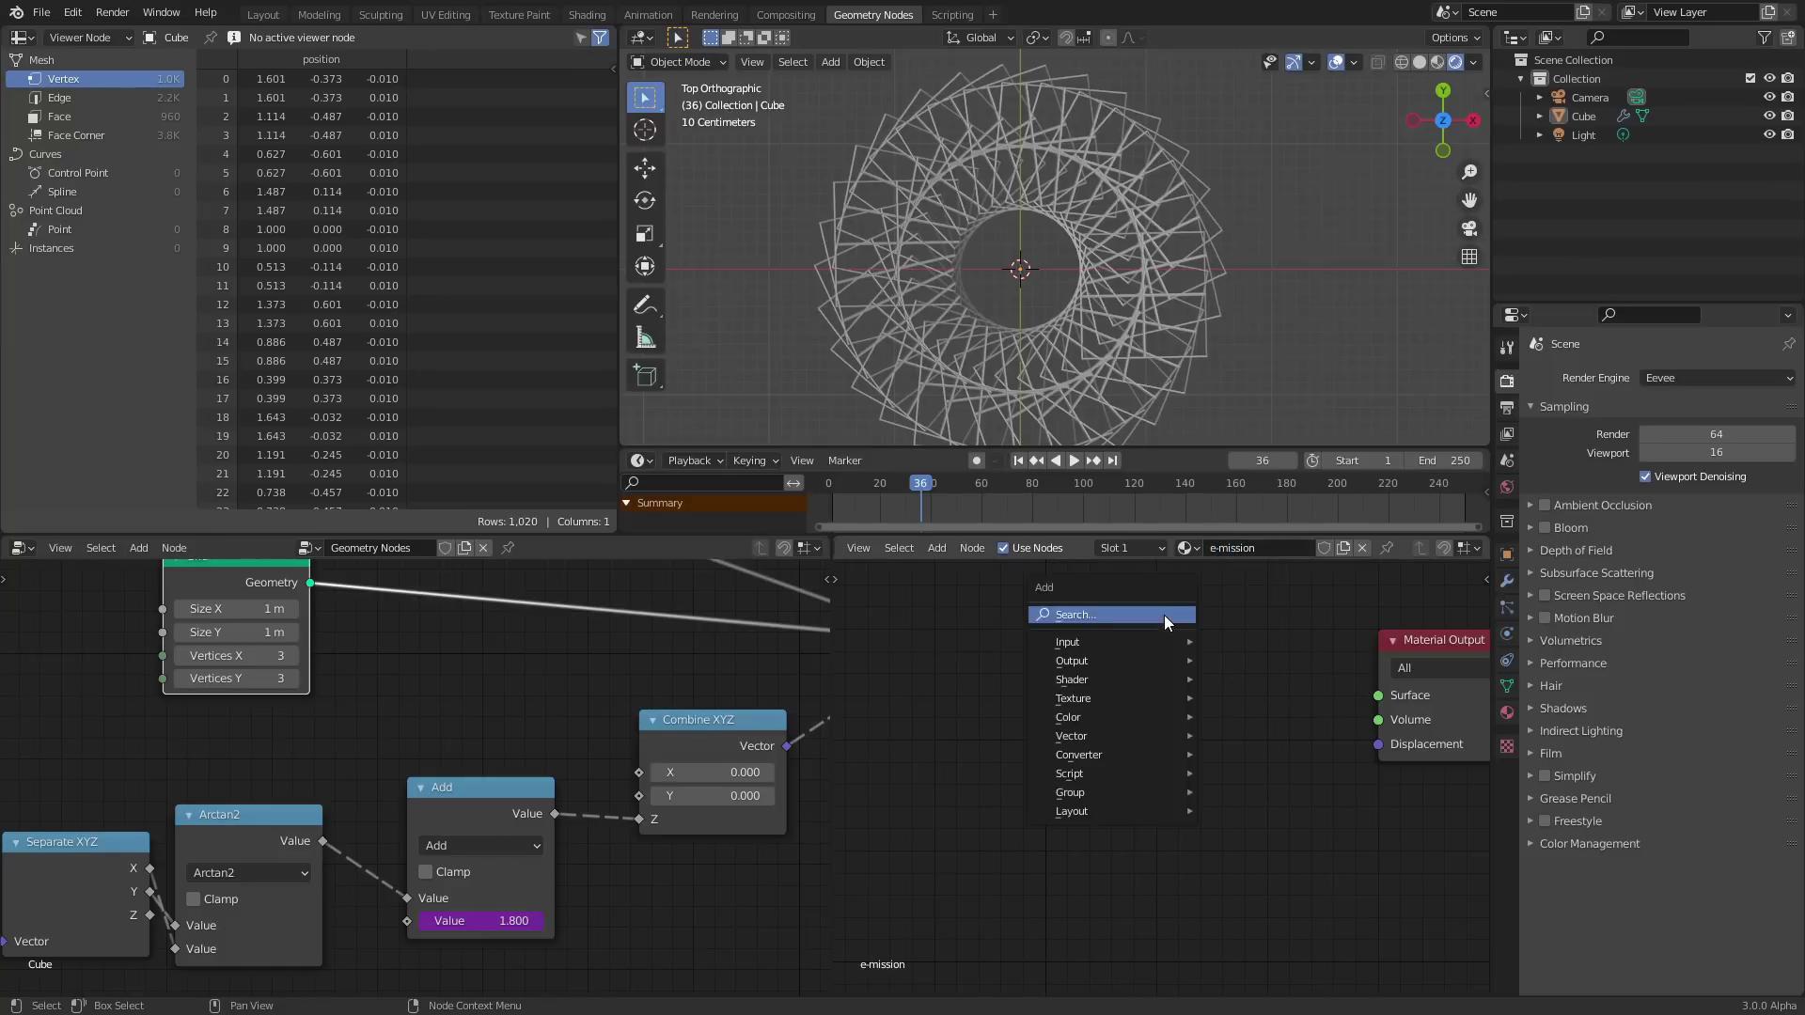
{"action": "type", "text": "em"}
{"action": "left_click", "coordinate": [1205, 649]}
{"action": "left_click", "coordinate": [1147, 680]}
{"action": "left_click_drag", "start_coordinate": [1219, 689], "coordinate": [1378, 696]}
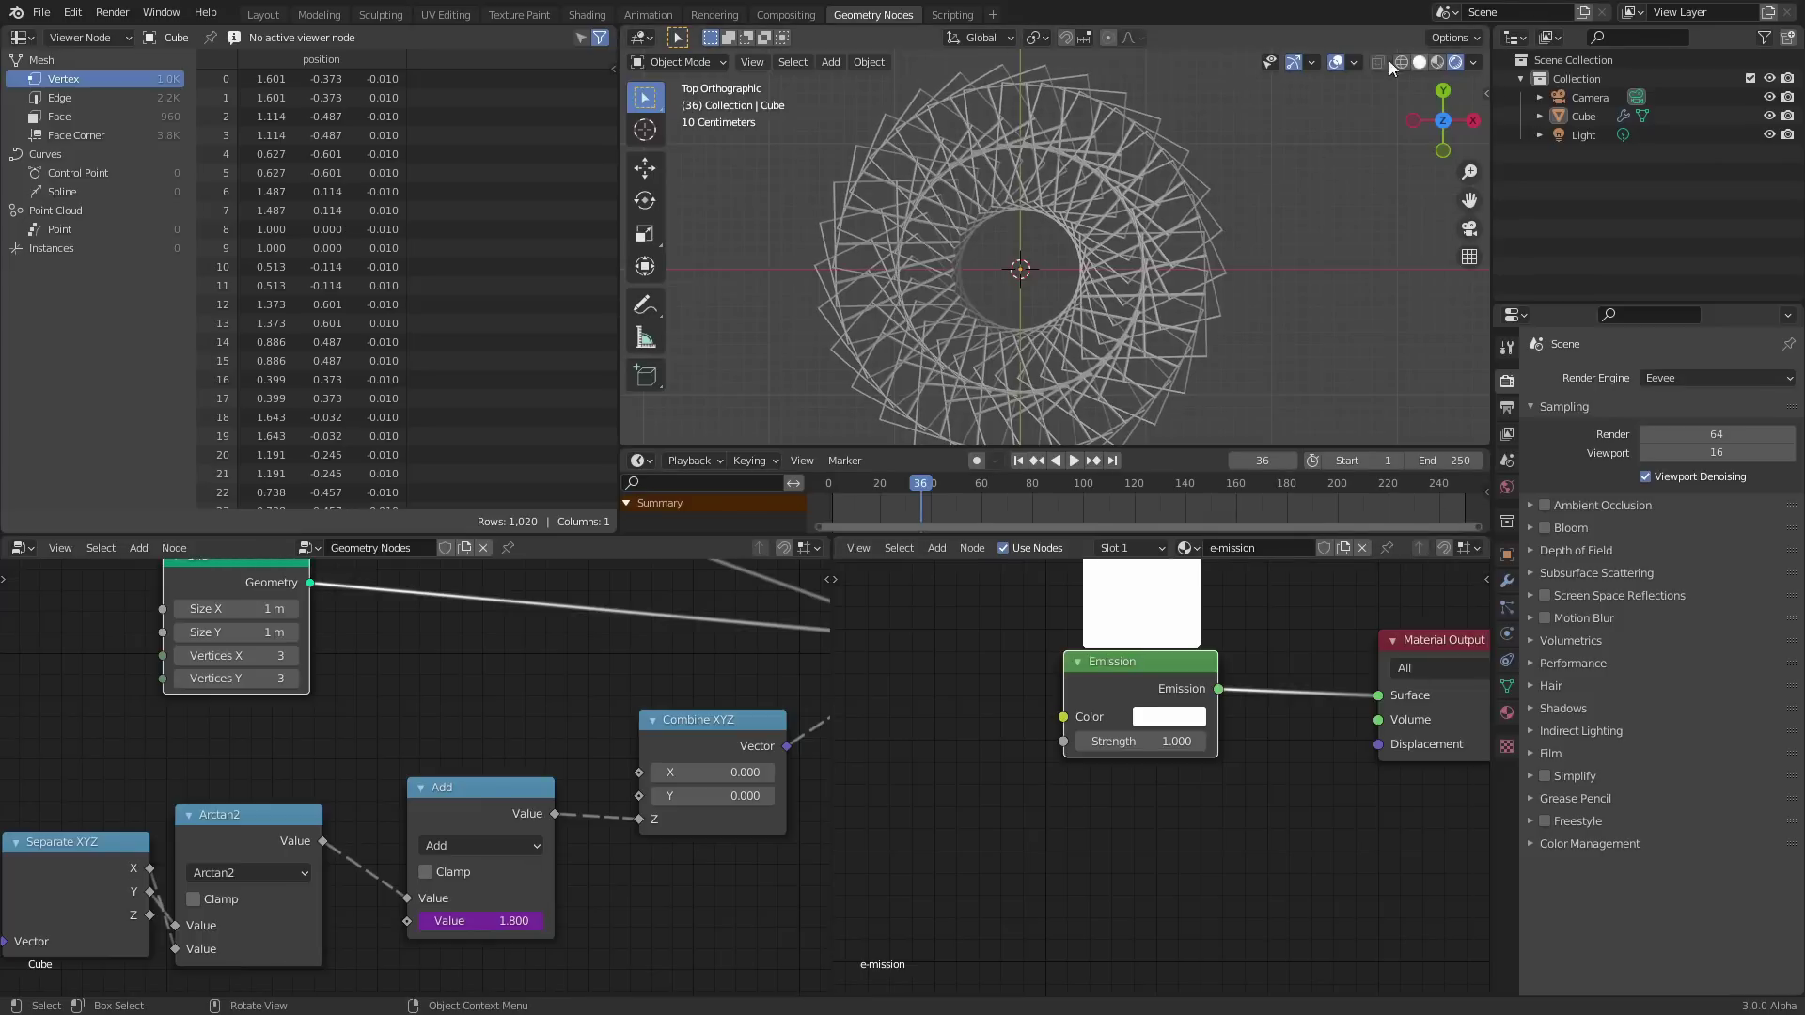
In the geometry nodes tree, move Group Output right to make room before it.
{"action": "scroll", "coordinate": [579, 707], "scroll_direction": "down", "scroll_amount": 6}
{"action": "middle_click_drag", "start_coordinate": [510, 681], "coordinate": [83, 612]}
{"action": "scroll", "coordinate": [290, 636], "scroll_direction": "up", "scroll_amount": 5}
{"action": "middle_click_drag", "start_coordinate": [289, 637], "coordinate": [350, 766]}
{"action": "left_click_drag", "start_coordinate": [487, 751], "coordinate": [690, 712]}
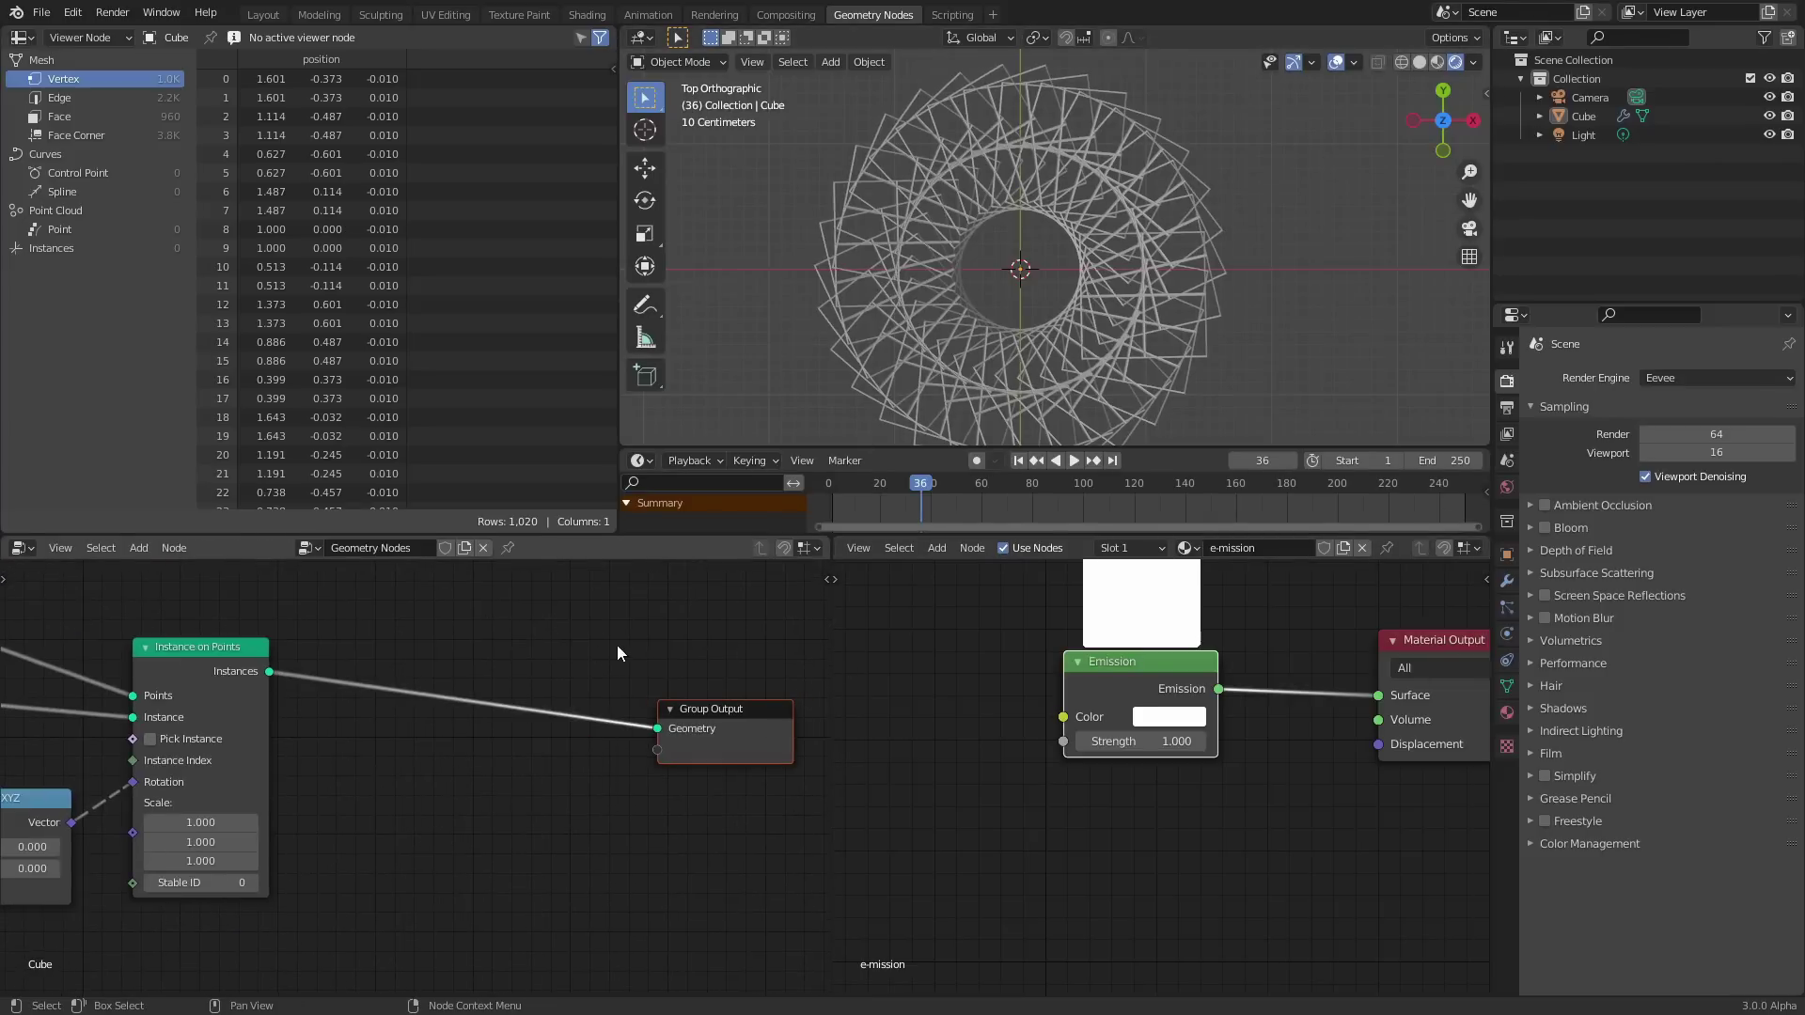
Insert a Material Assign node set to e-mission between Instance on Points and Group Output.
{"action": "key", "text": "shift+a"}
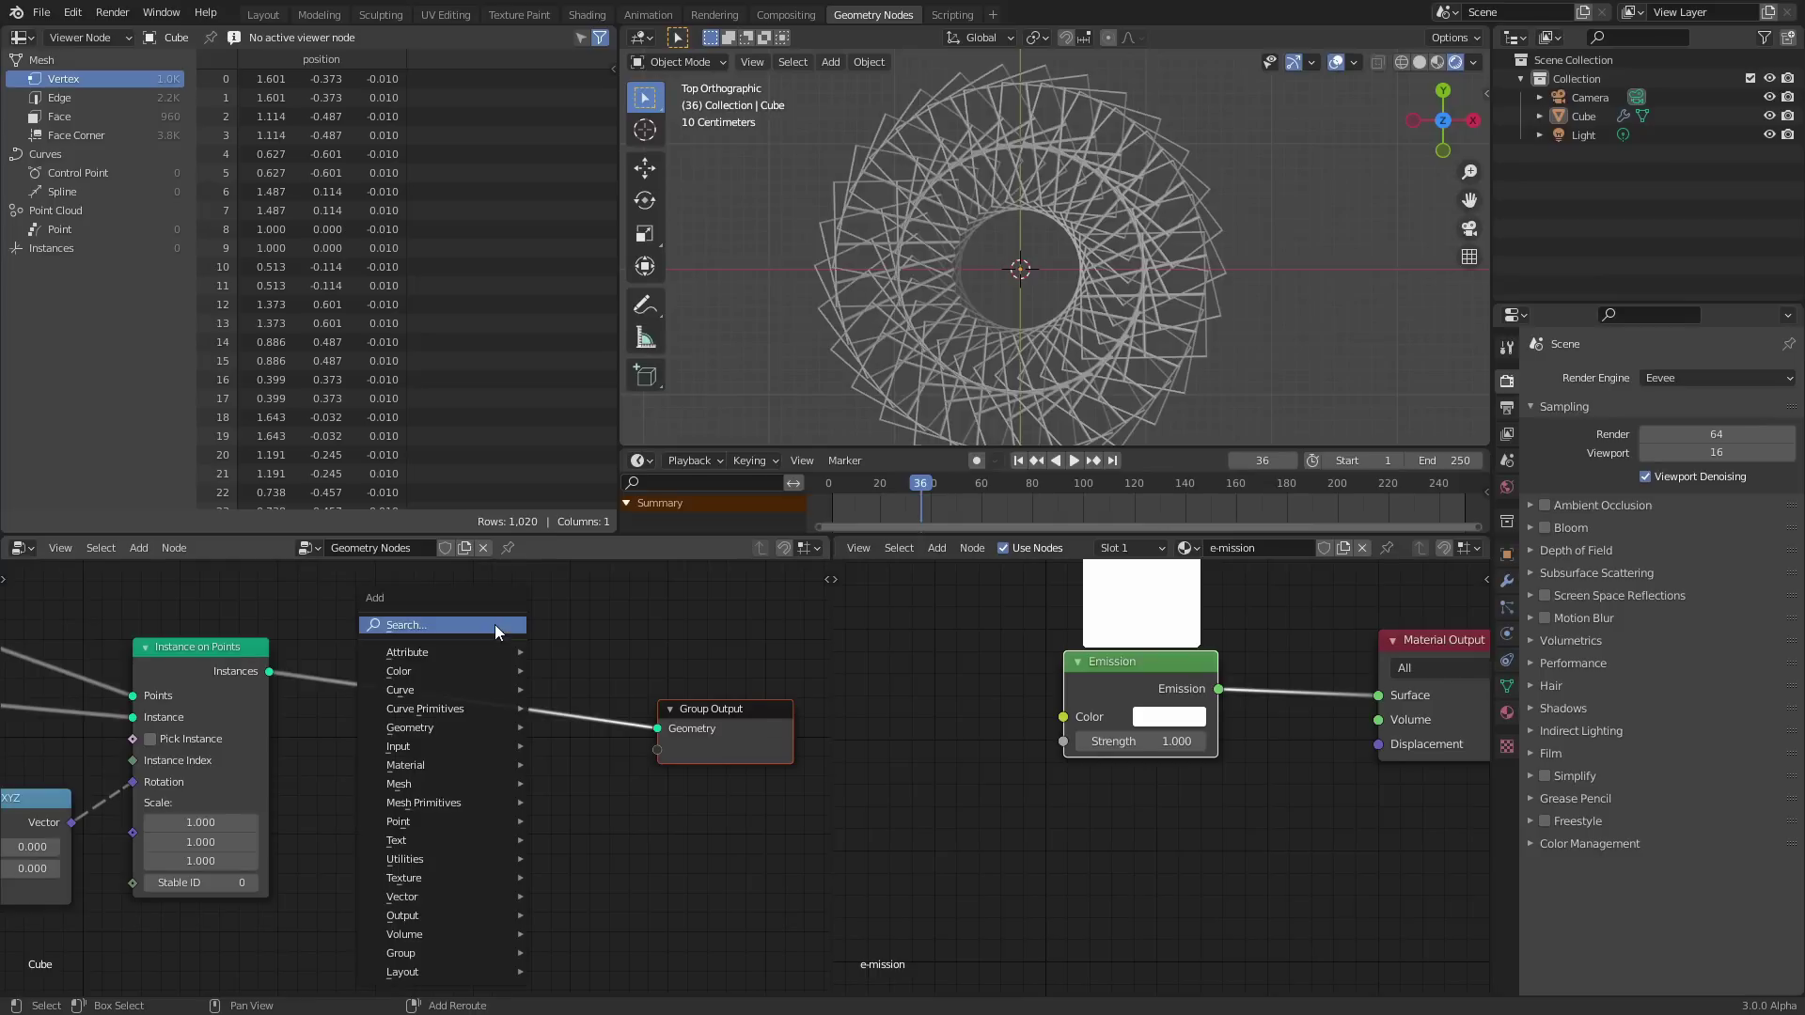
{"action": "type", "text": "ass"}
{"action": "key", "text": "Return"}
{"action": "left_click", "coordinate": [402, 650]}
{"action": "middle_click_drag", "start_coordinate": [39, 706], "coordinate": [193, 724]}
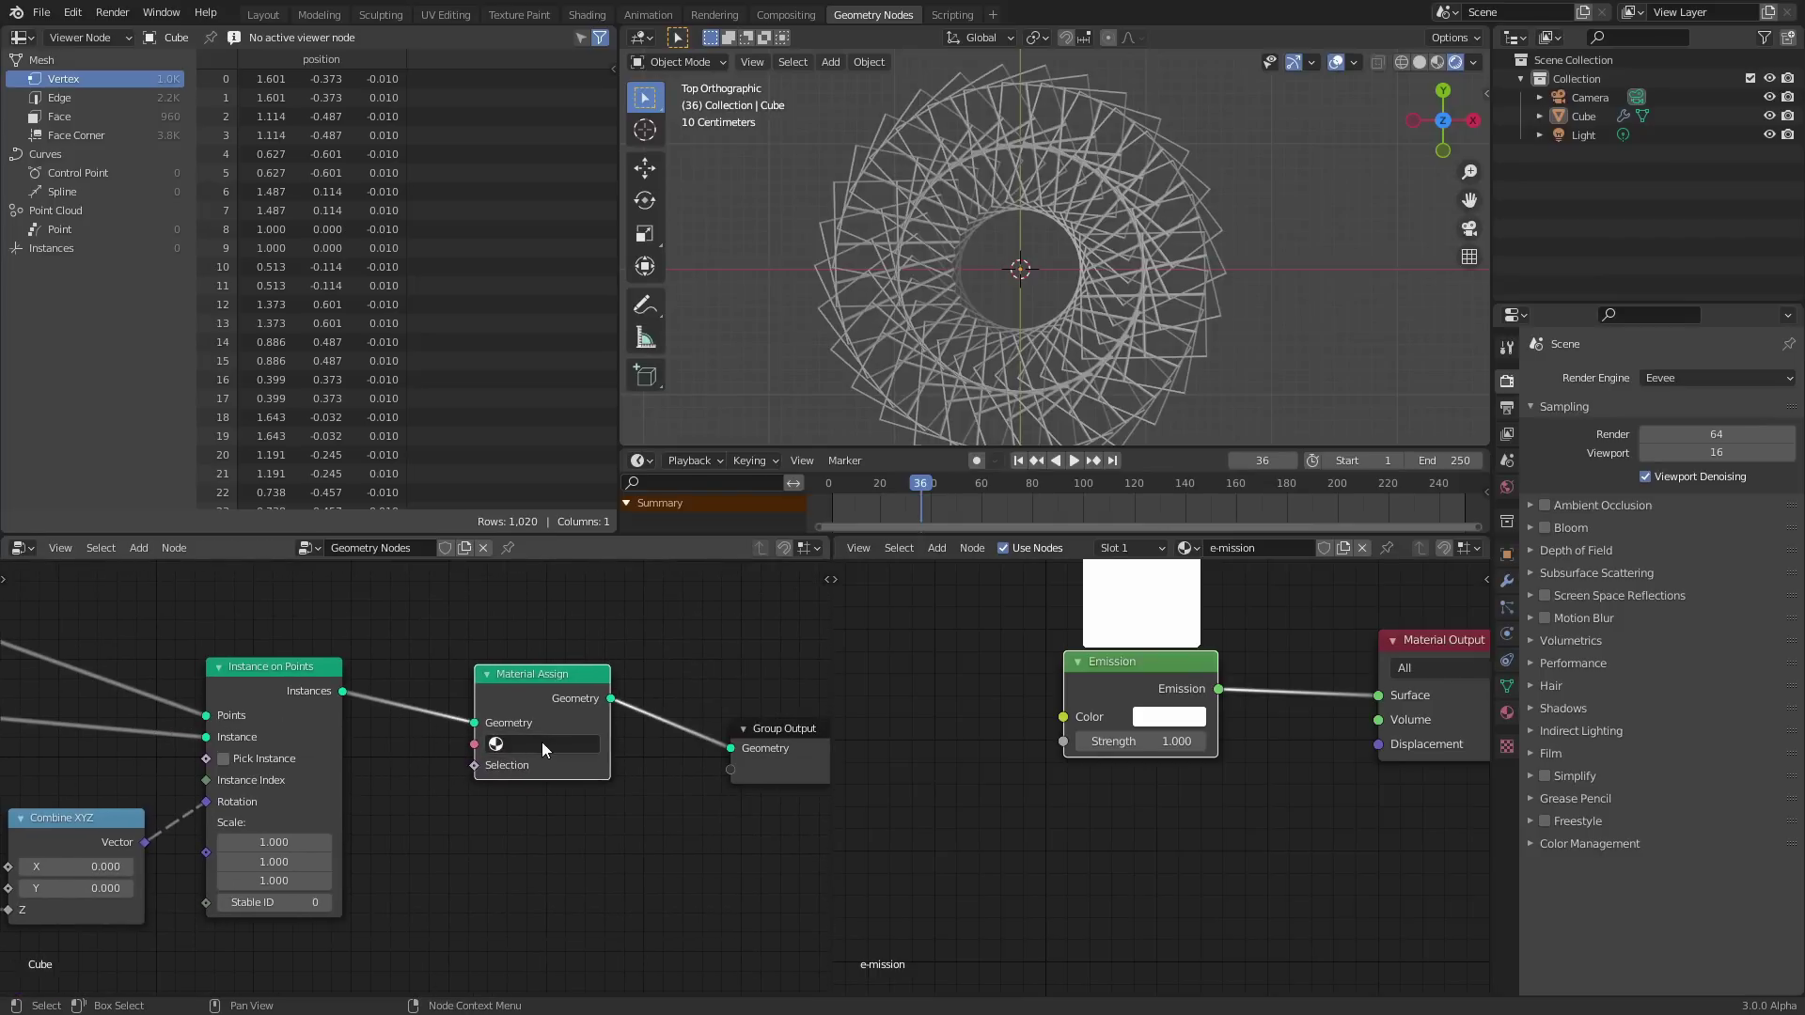
{"action": "left_click", "coordinate": [577, 742]}
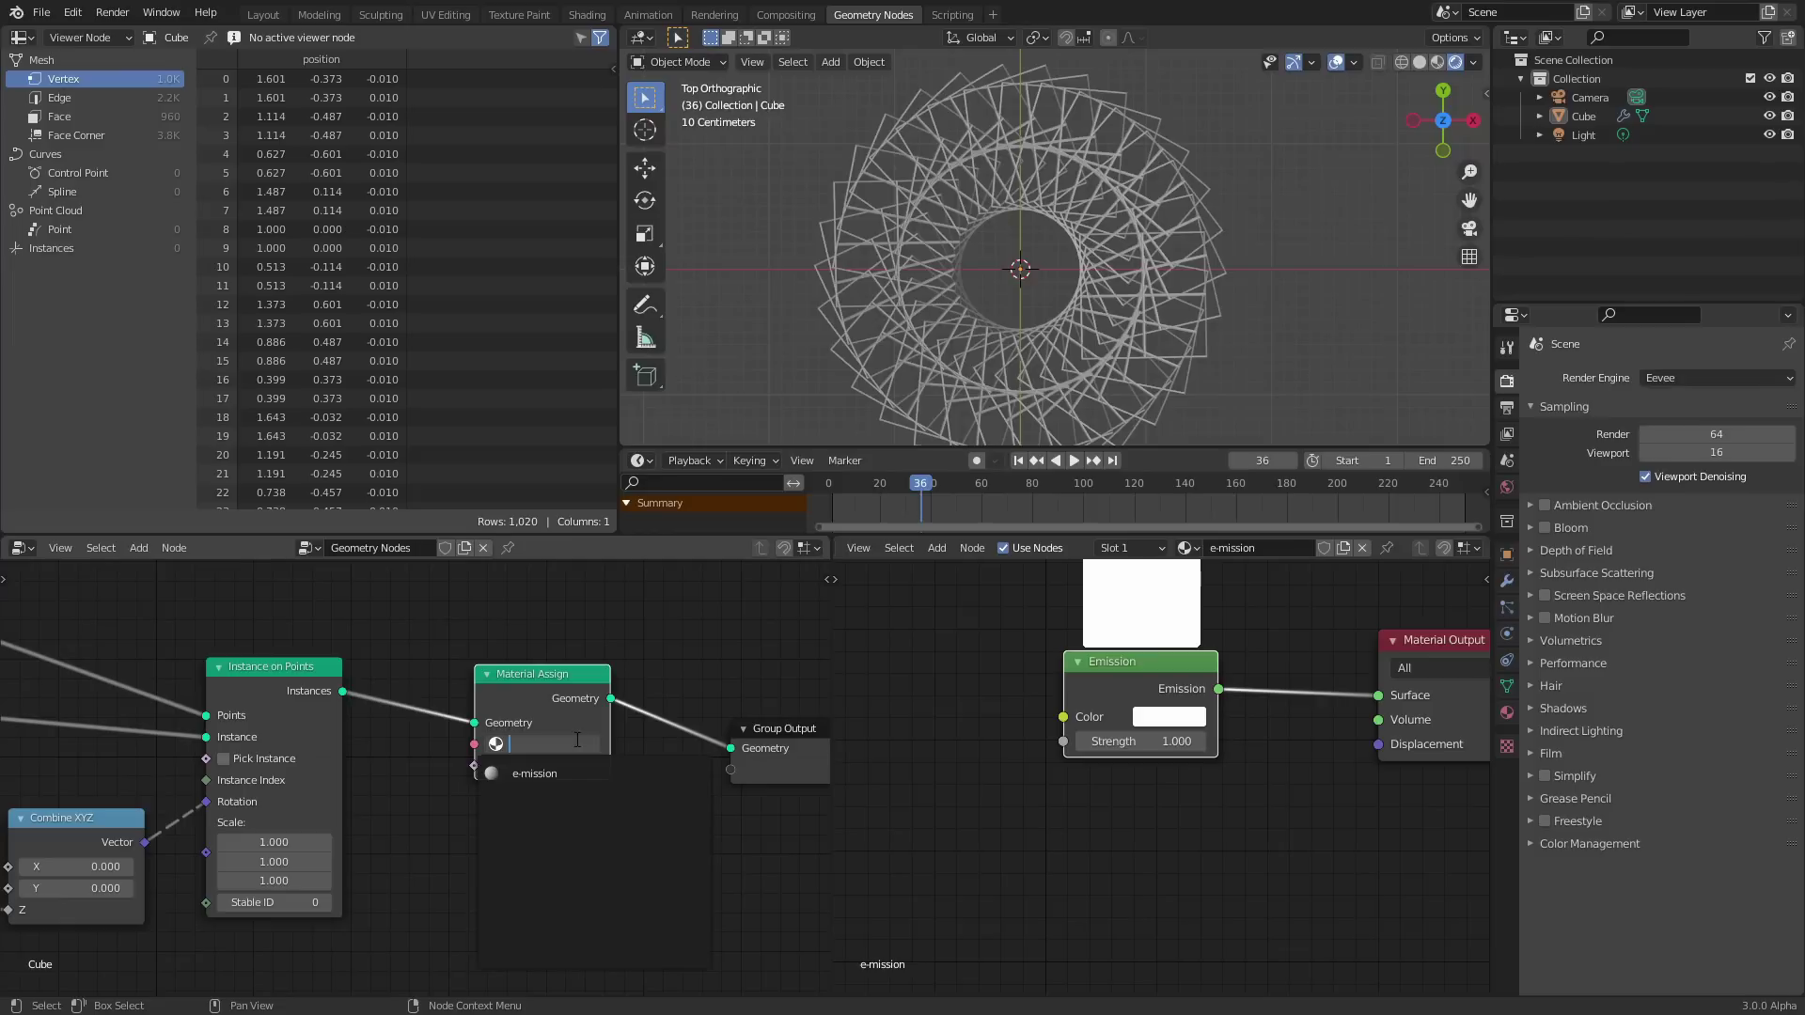
{"action": "left_click", "coordinate": [555, 770]}
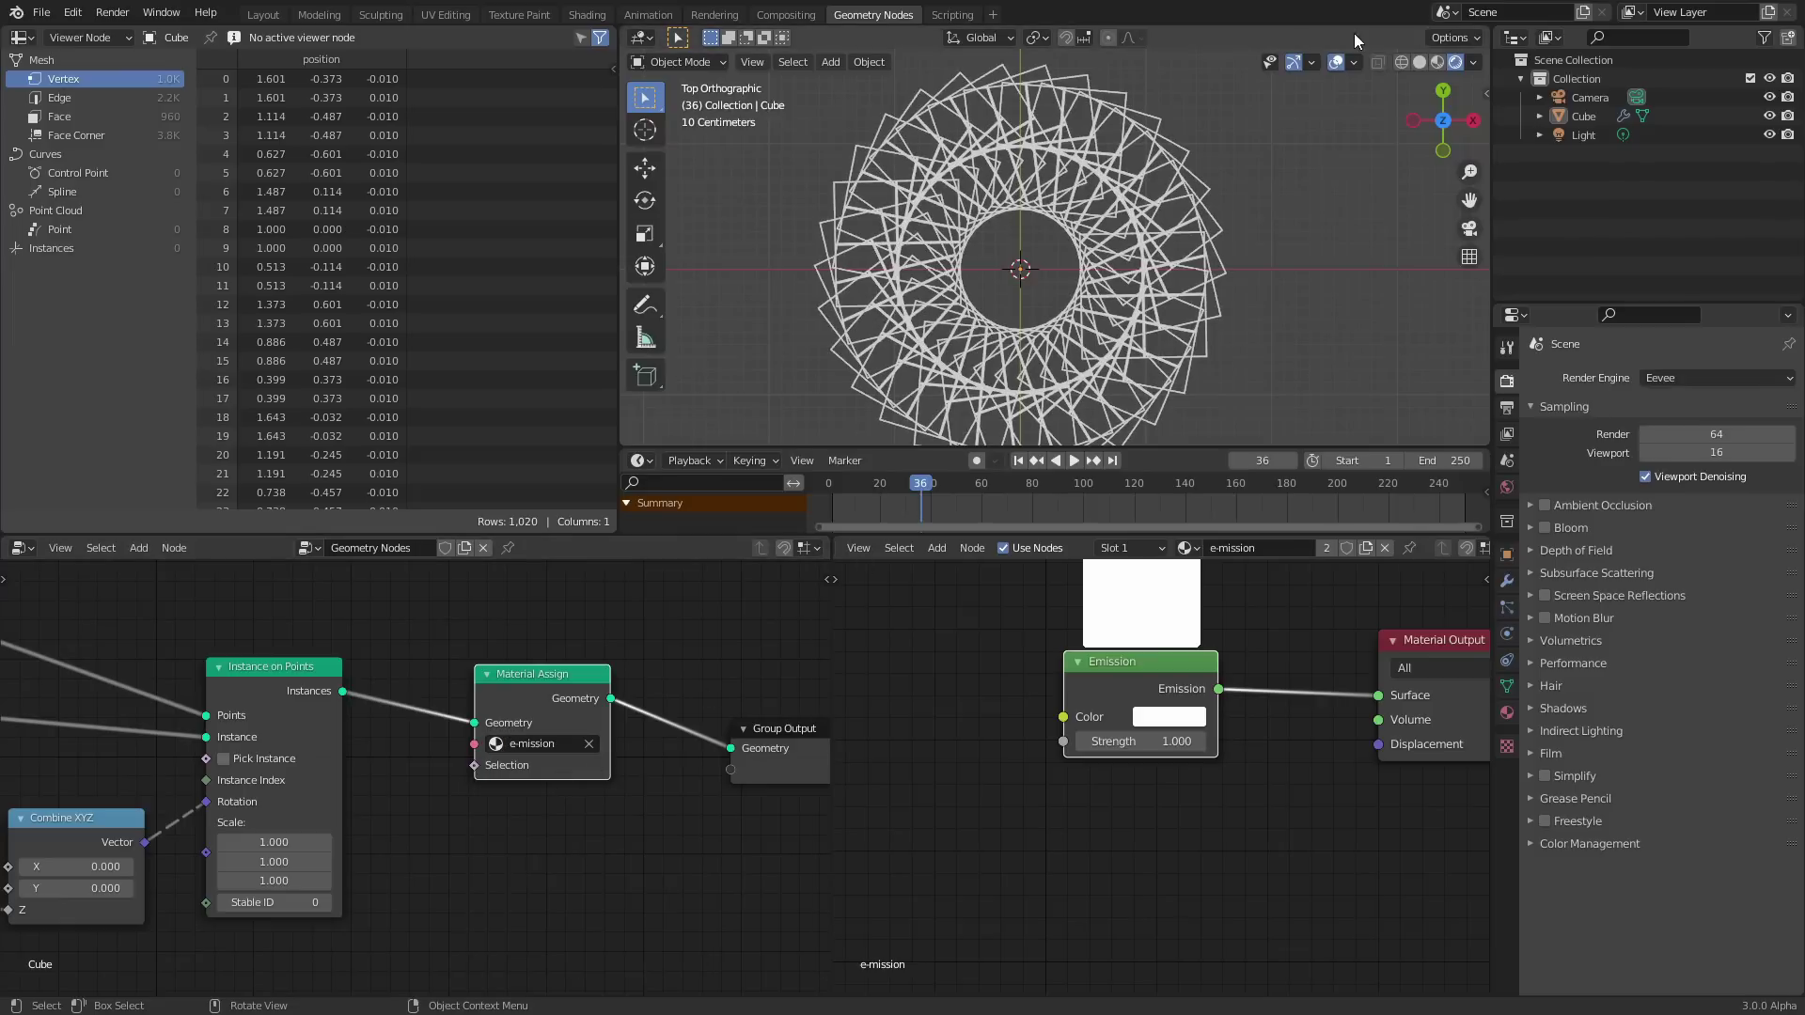
Set the world colour to black, enable Bloom in Eevee, and hide the viewport overlays.
{"action": "left_click", "coordinate": [1507, 487]}
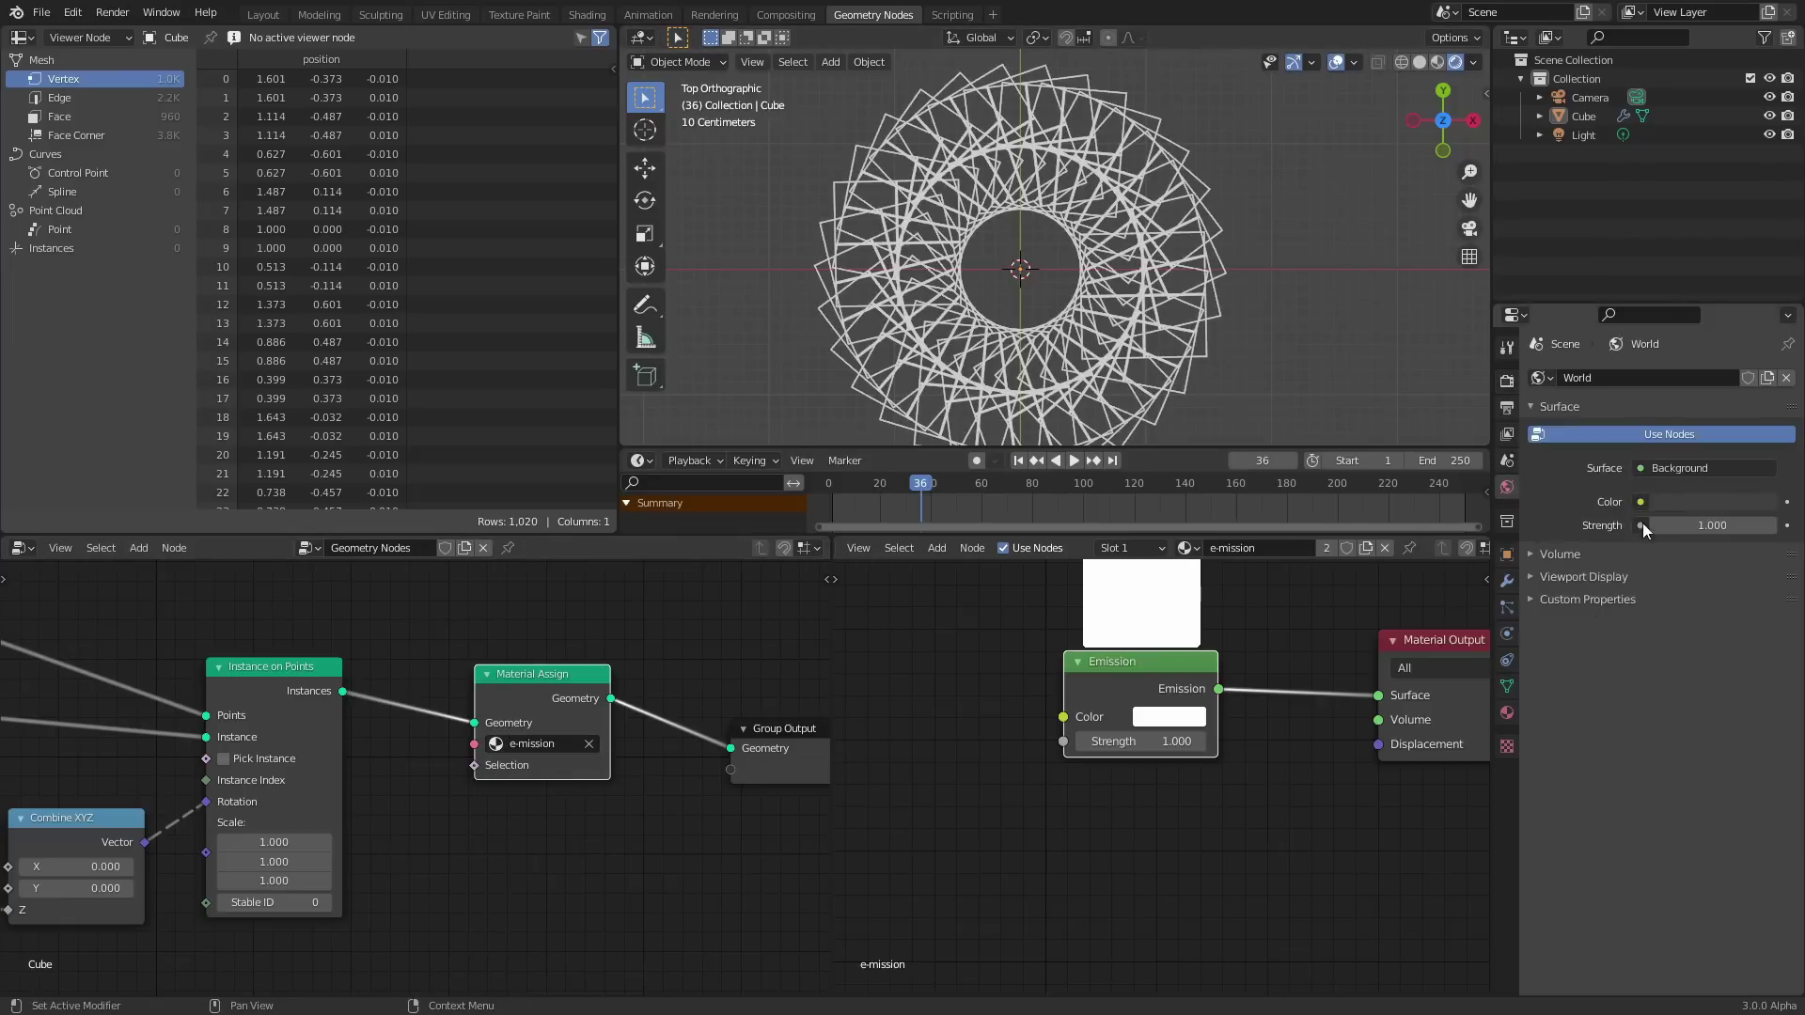
{"action": "left_click", "coordinate": [1700, 502]}
{"action": "left_click_drag", "start_coordinate": [1759, 363], "coordinate": [1760, 387]}
{"action": "left_click", "coordinate": [1506, 380]}
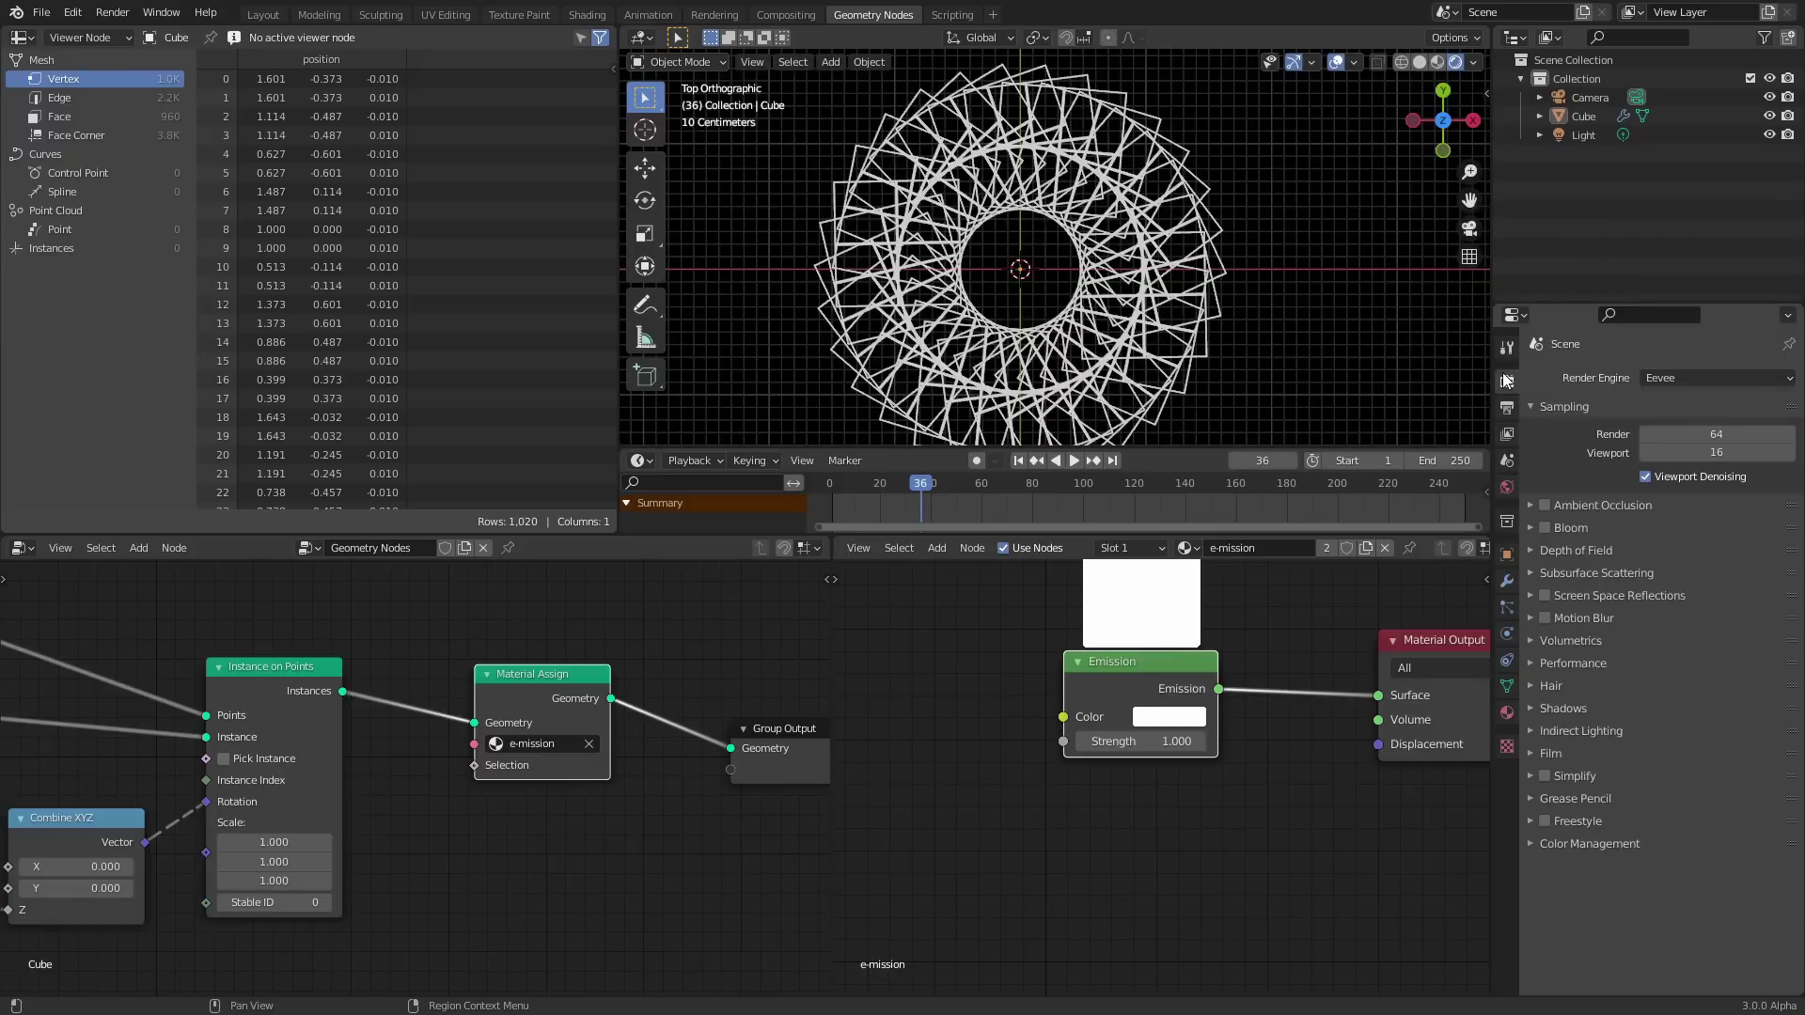
{"action": "left_click", "coordinate": [1544, 530]}
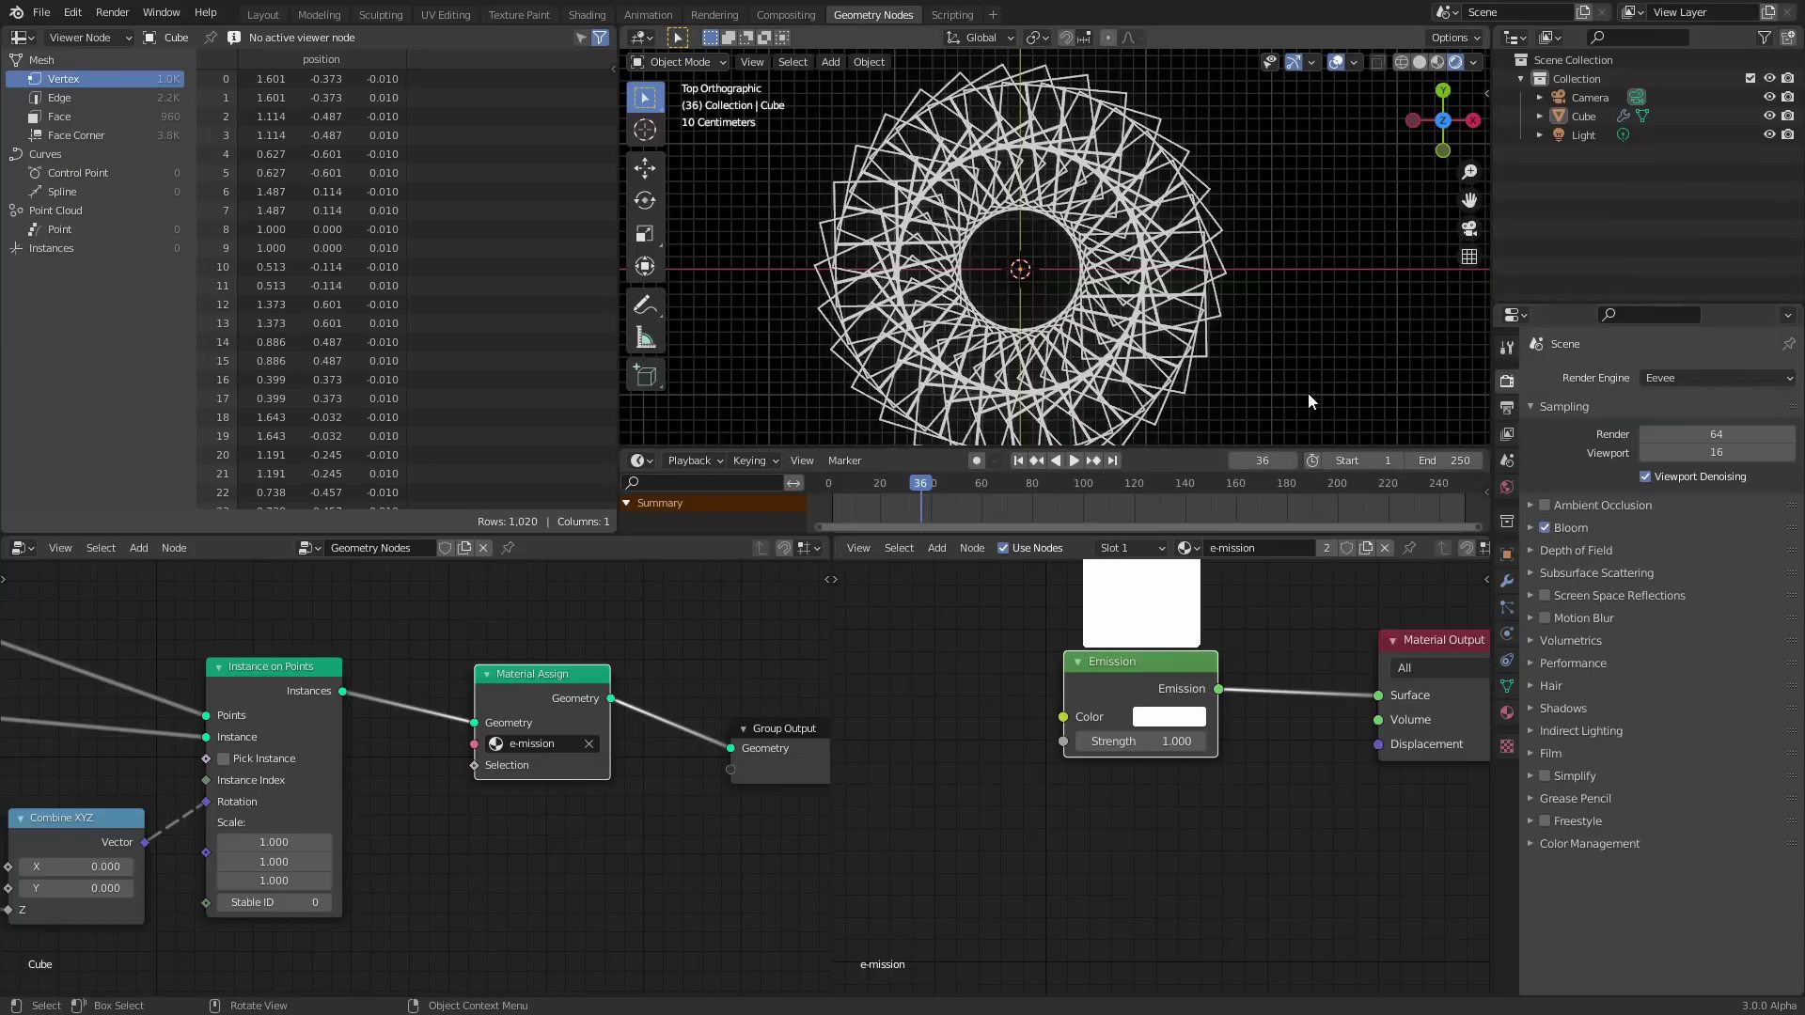
{"action": "left_click", "coordinate": [1335, 62]}
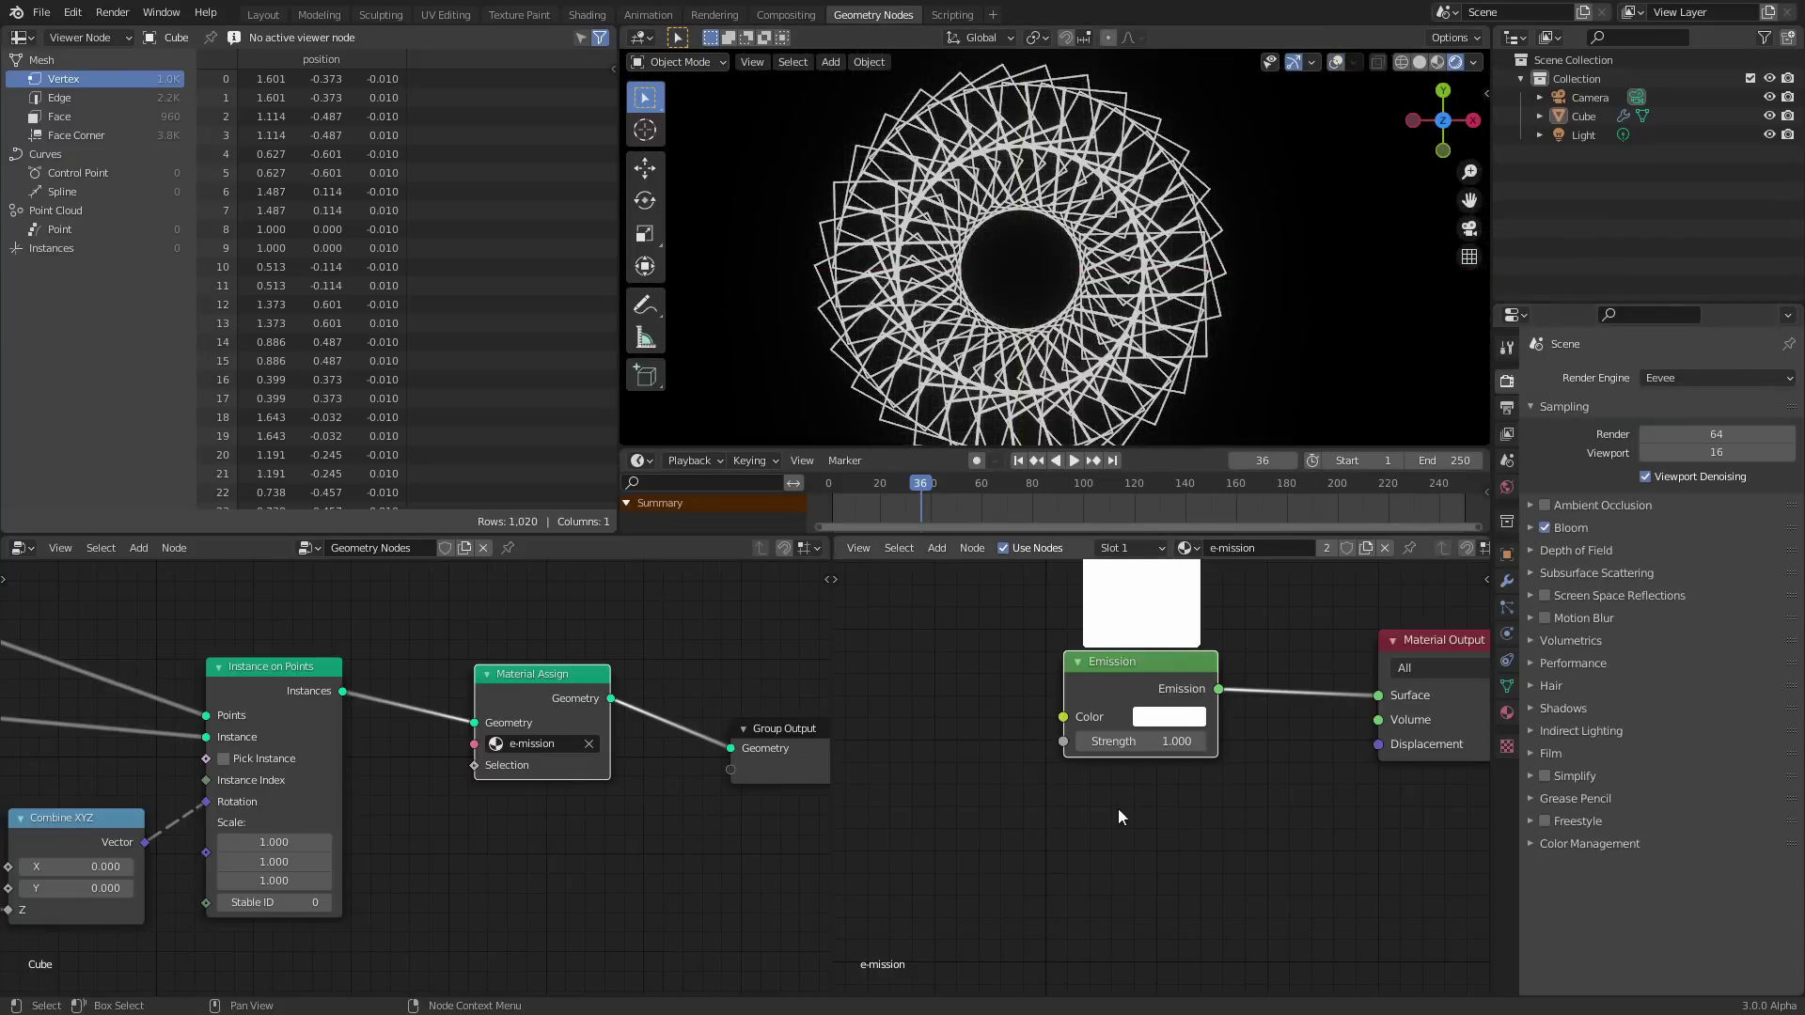
Raise Emission strength to 2.8, play the glowing ring animation, and save the file.
{"action": "left_click_drag", "start_coordinate": [1124, 741], "coordinate": [1191, 741]}
{"action": "key", "text": "space"}
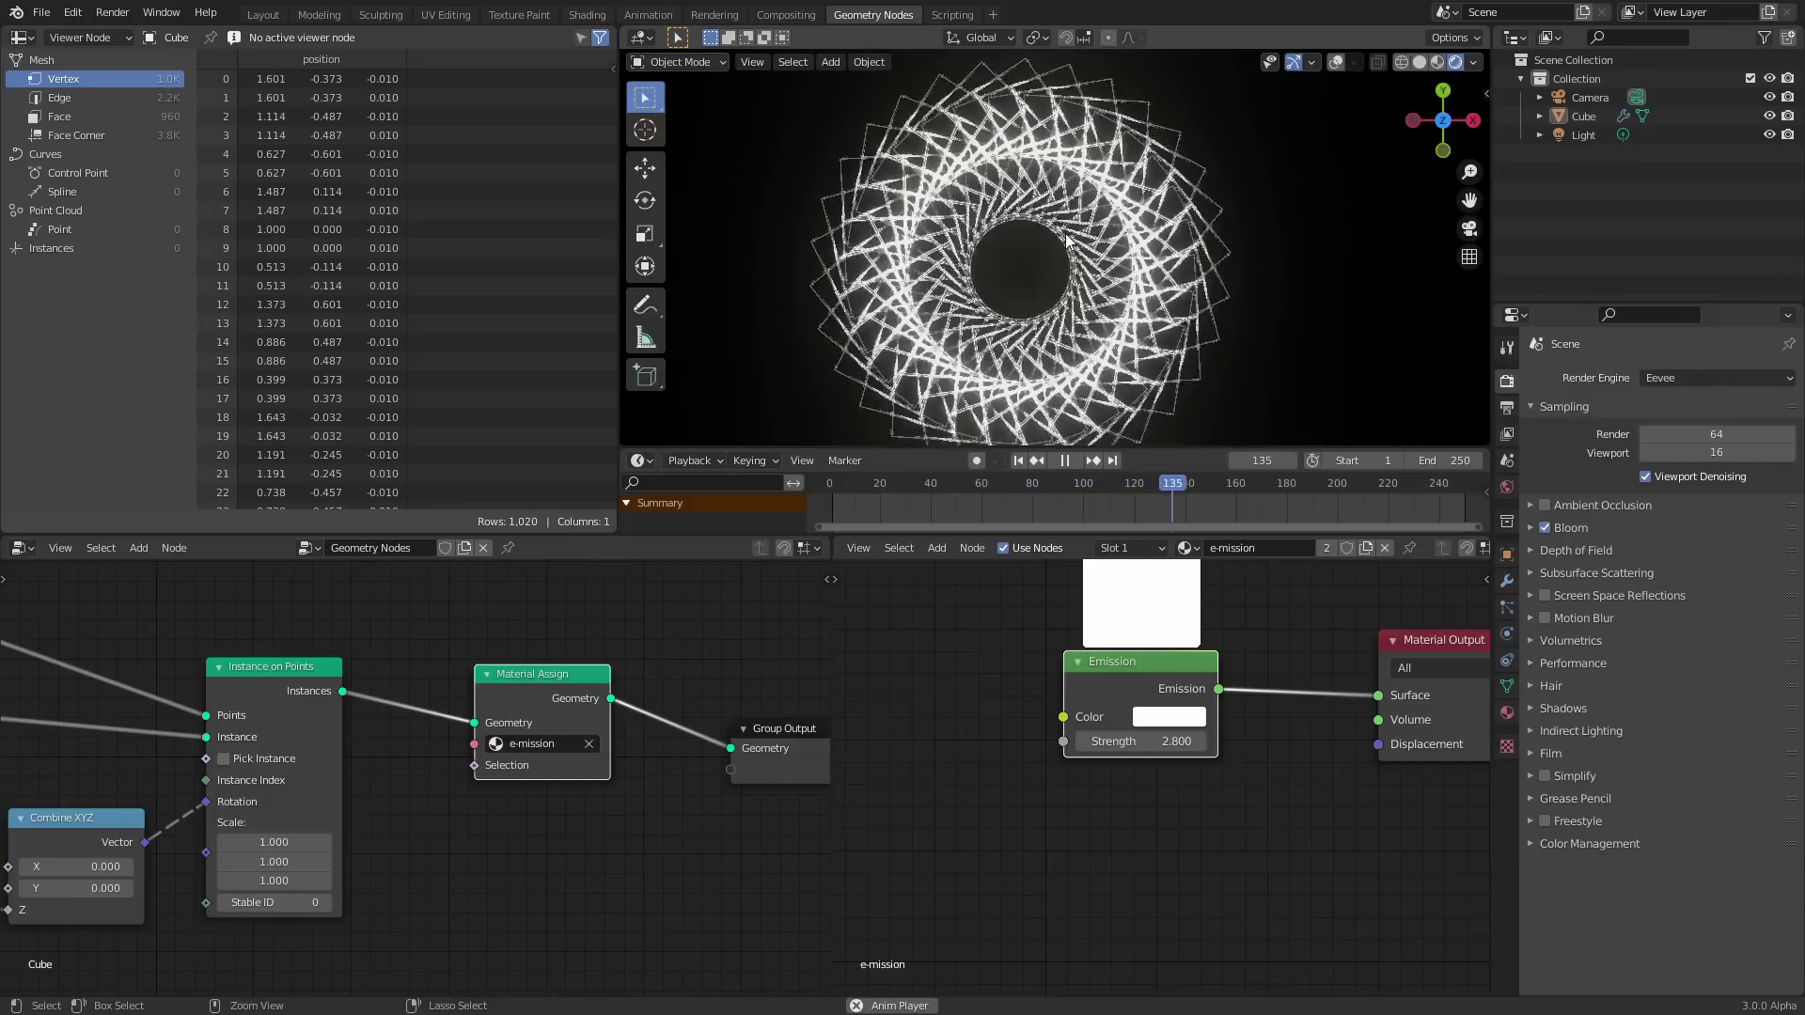
{"action": "key", "text": "ctrl+s"}
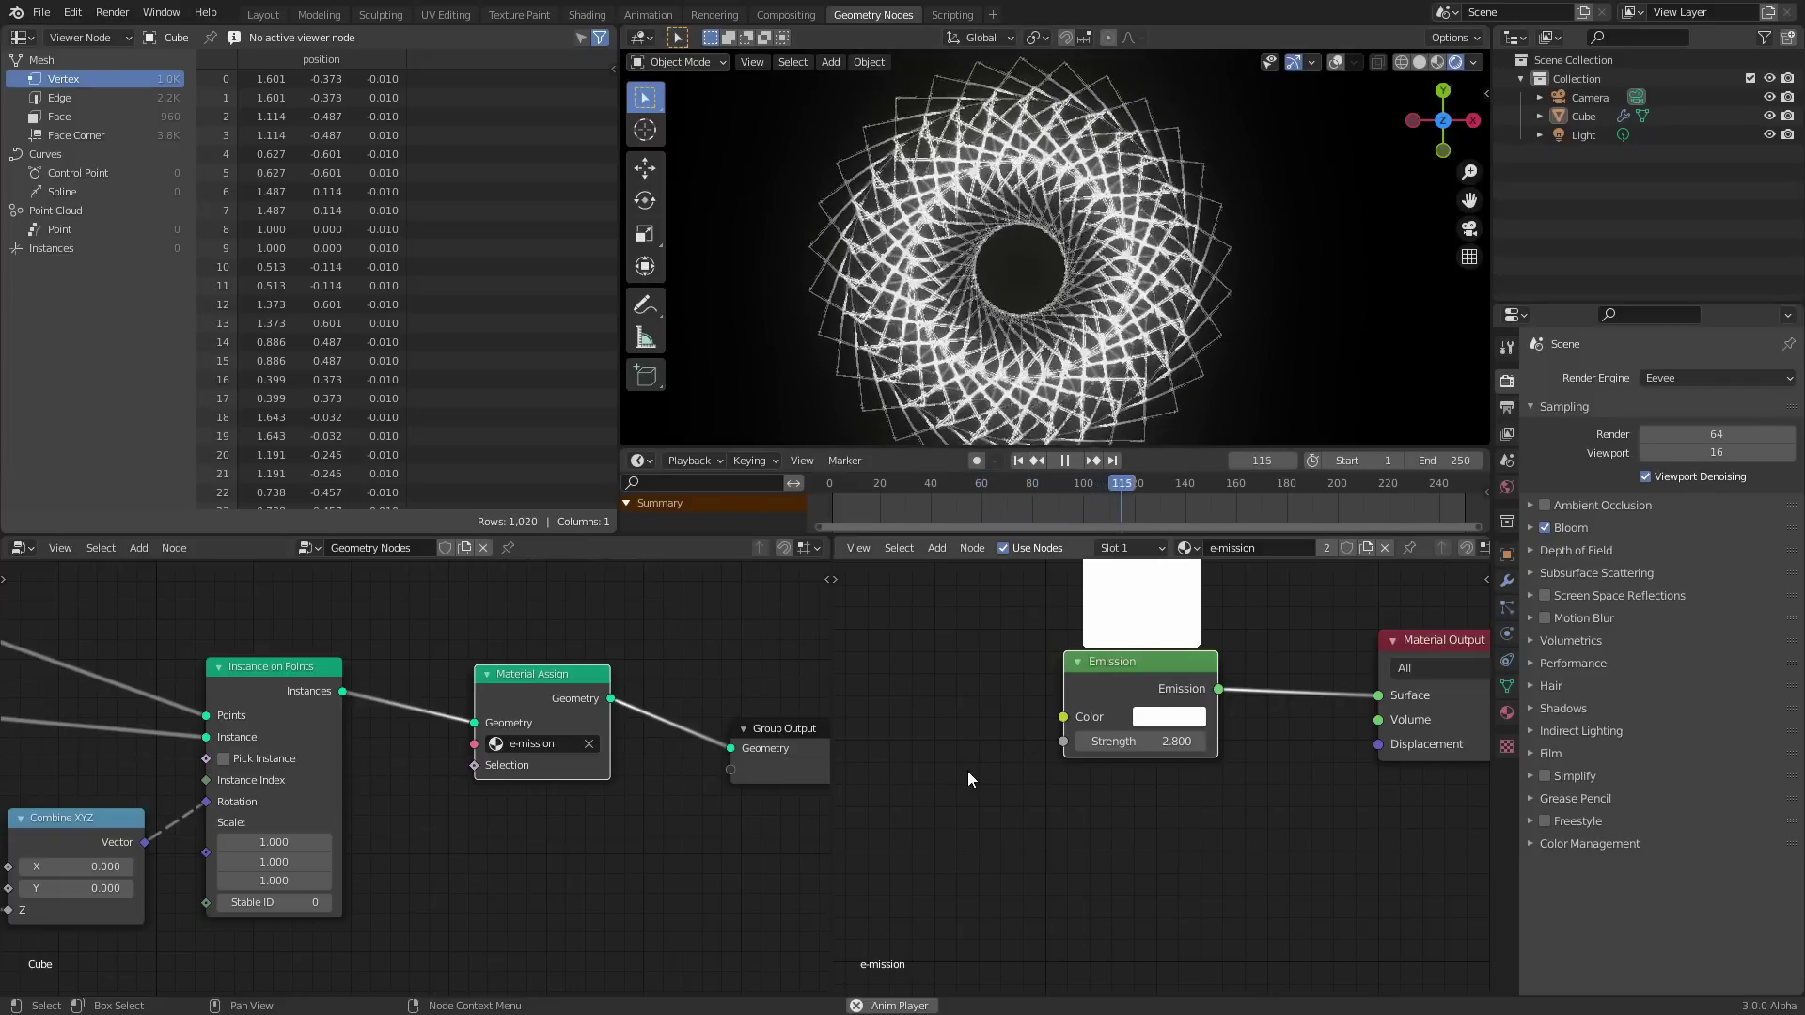
Add a Vector Math node and a Texture Coordinate node to the left of Emission.
{"action": "middle_click_drag", "start_coordinate": [882, 663], "coordinate": [1075, 685]}
{"action": "key", "text": "shift+a"}
{"action": "type", "text": "vect"}
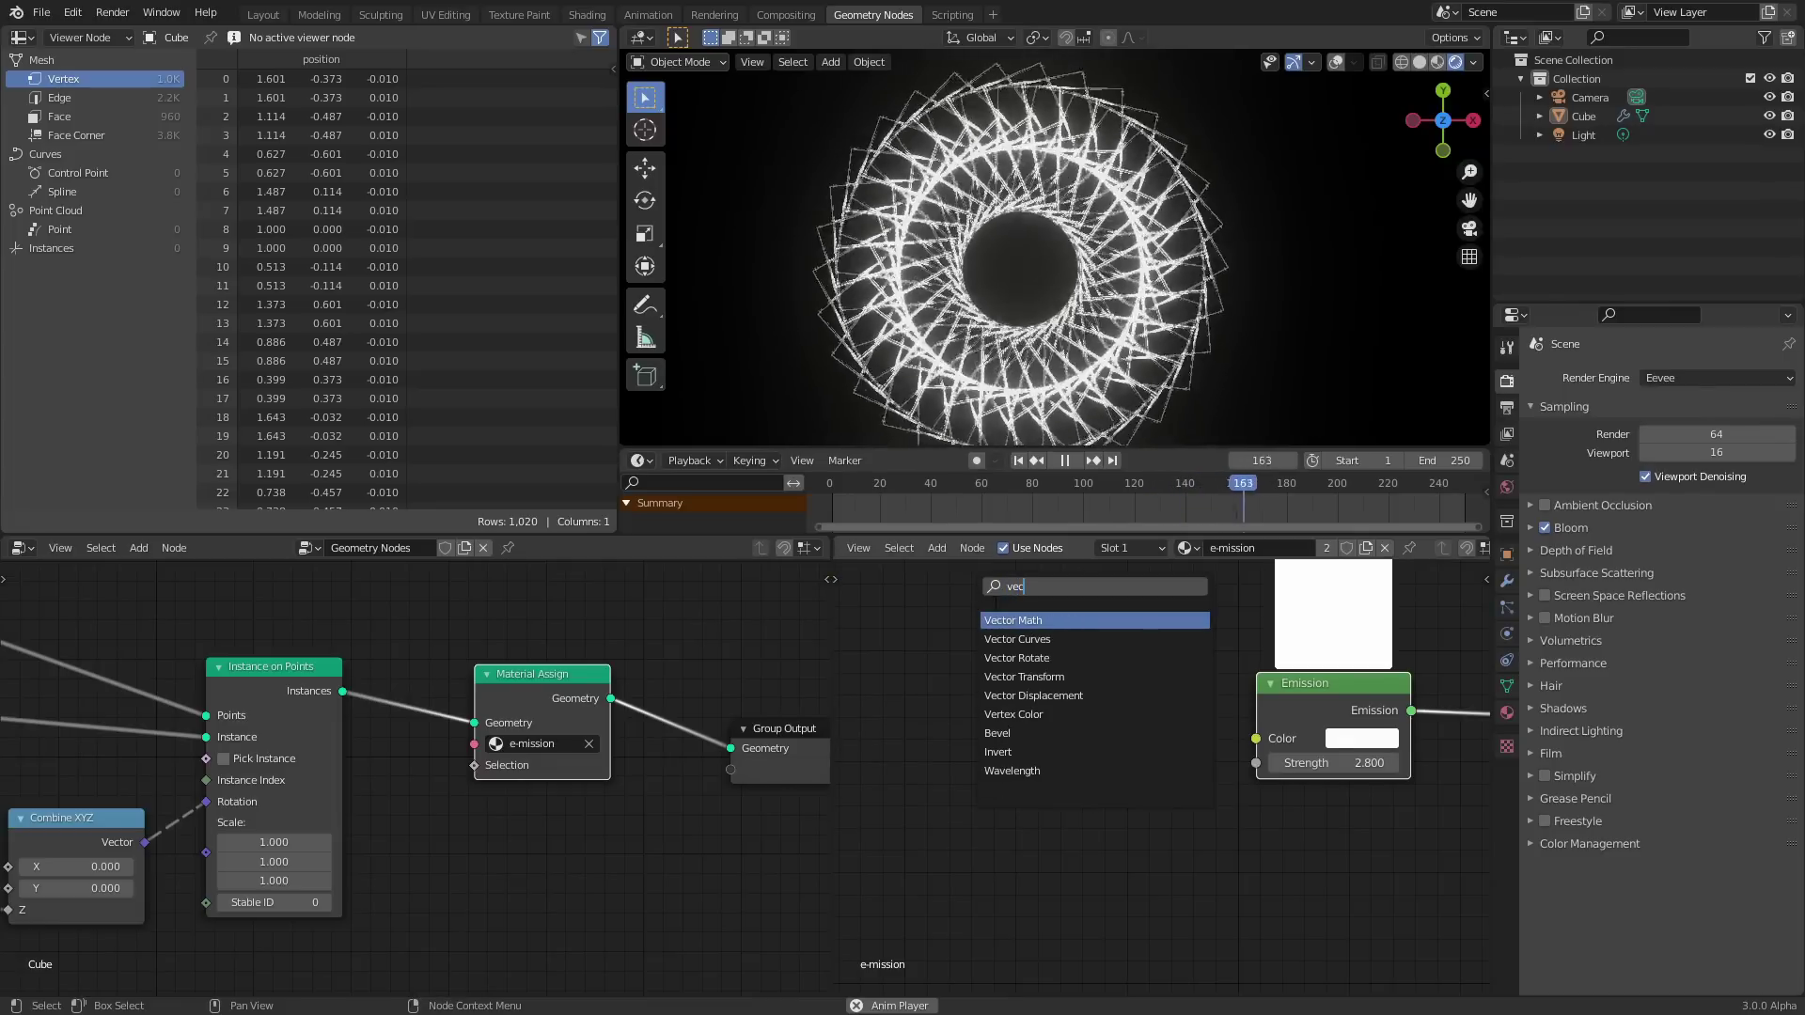
{"action": "key", "text": "Return"}
{"action": "left_click", "coordinate": [1035, 688]}
{"action": "middle_click_drag", "start_coordinate": [878, 662], "coordinate": [1008, 652]}
{"action": "key", "text": "shift+a"}
{"action": "left_click", "coordinate": [981, 624]}
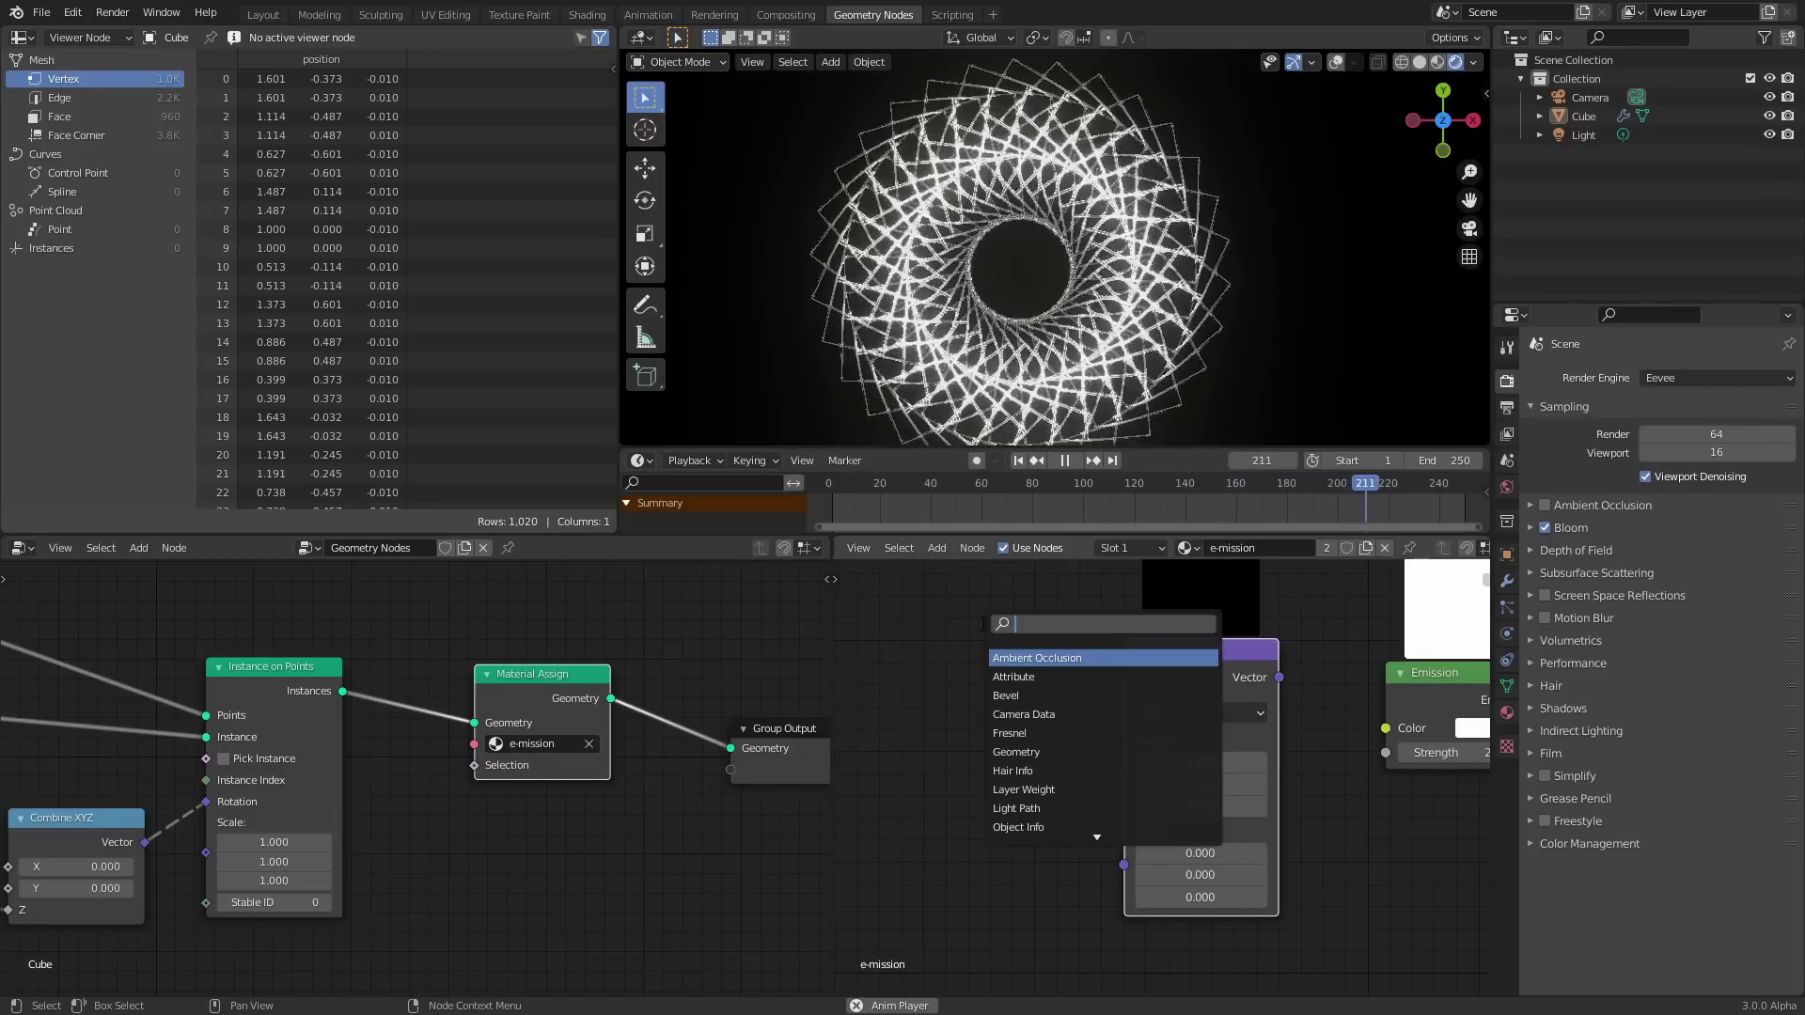
{"action": "type", "text": "coo"}
{"action": "key", "text": "Return"}
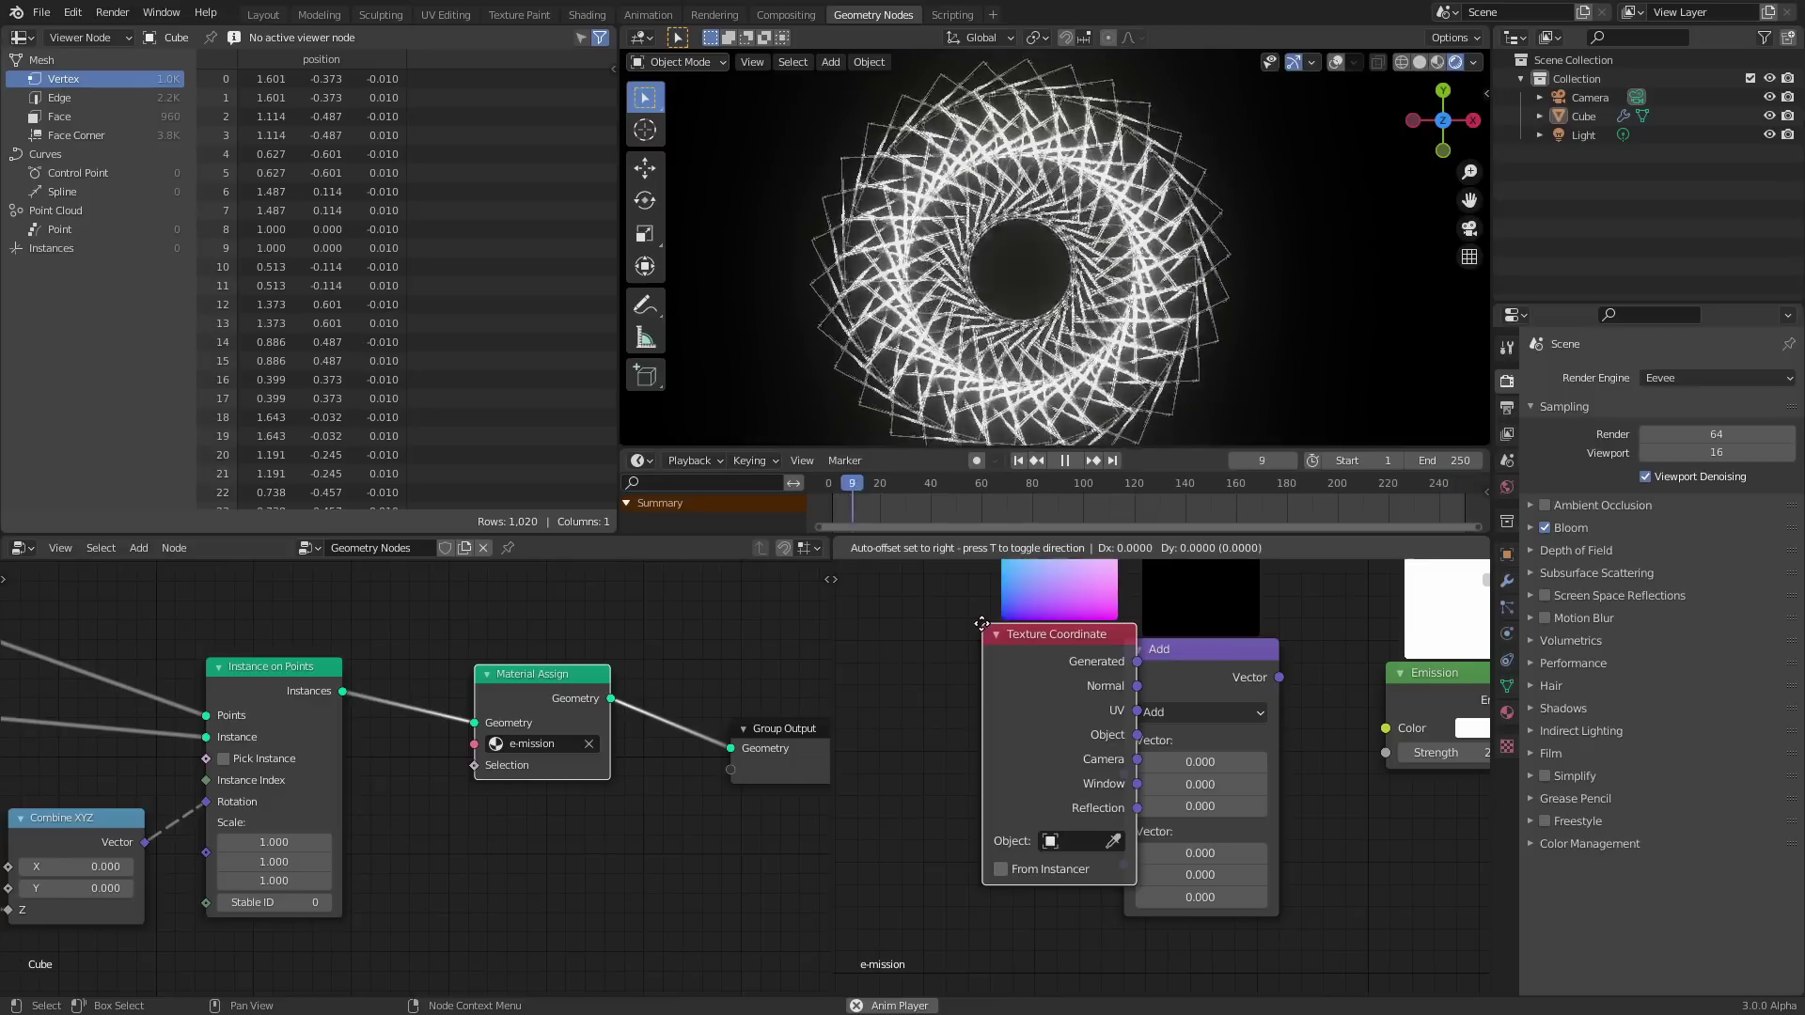
{"action": "left_click", "coordinate": [833, 647]}
Preview Generated, Normal and Object coordinates, then feed Object into the Vector Math set to Length.
{"action": "left_click", "coordinate": [957, 660], "text": "ctrl+shift"}
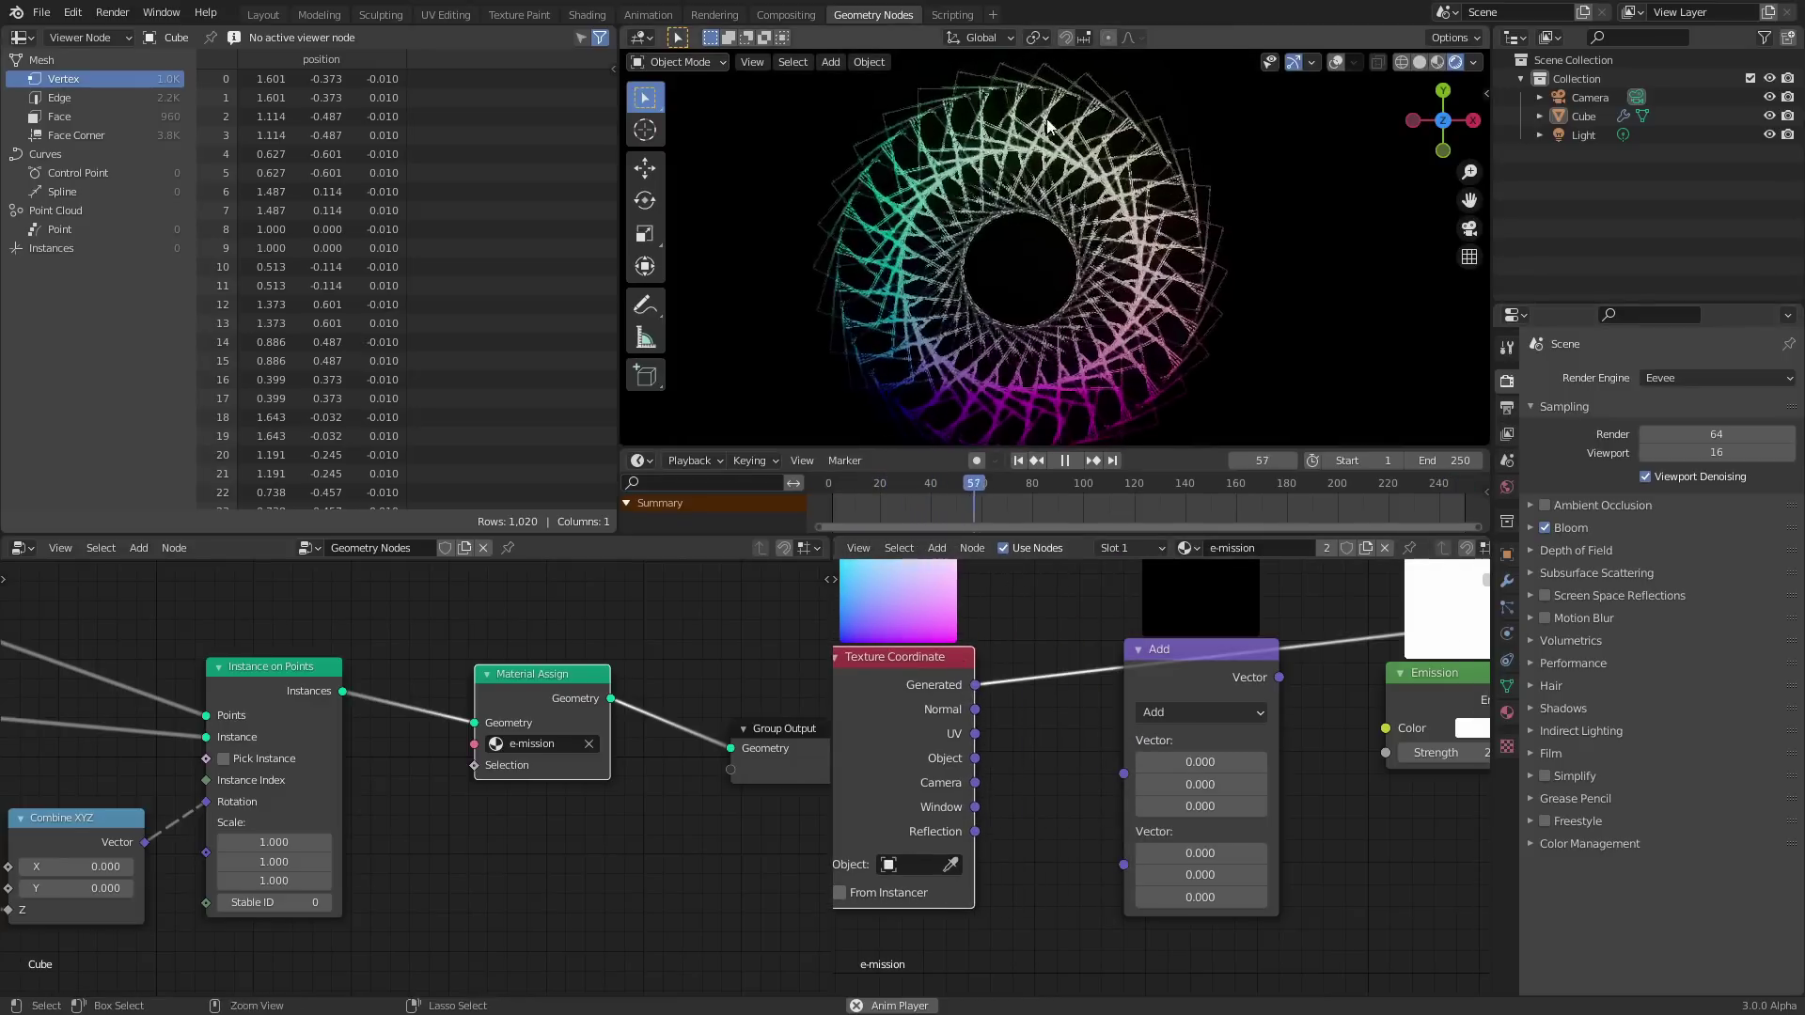
{"action": "left_click", "coordinate": [937, 702], "text": "ctrl+shift"}
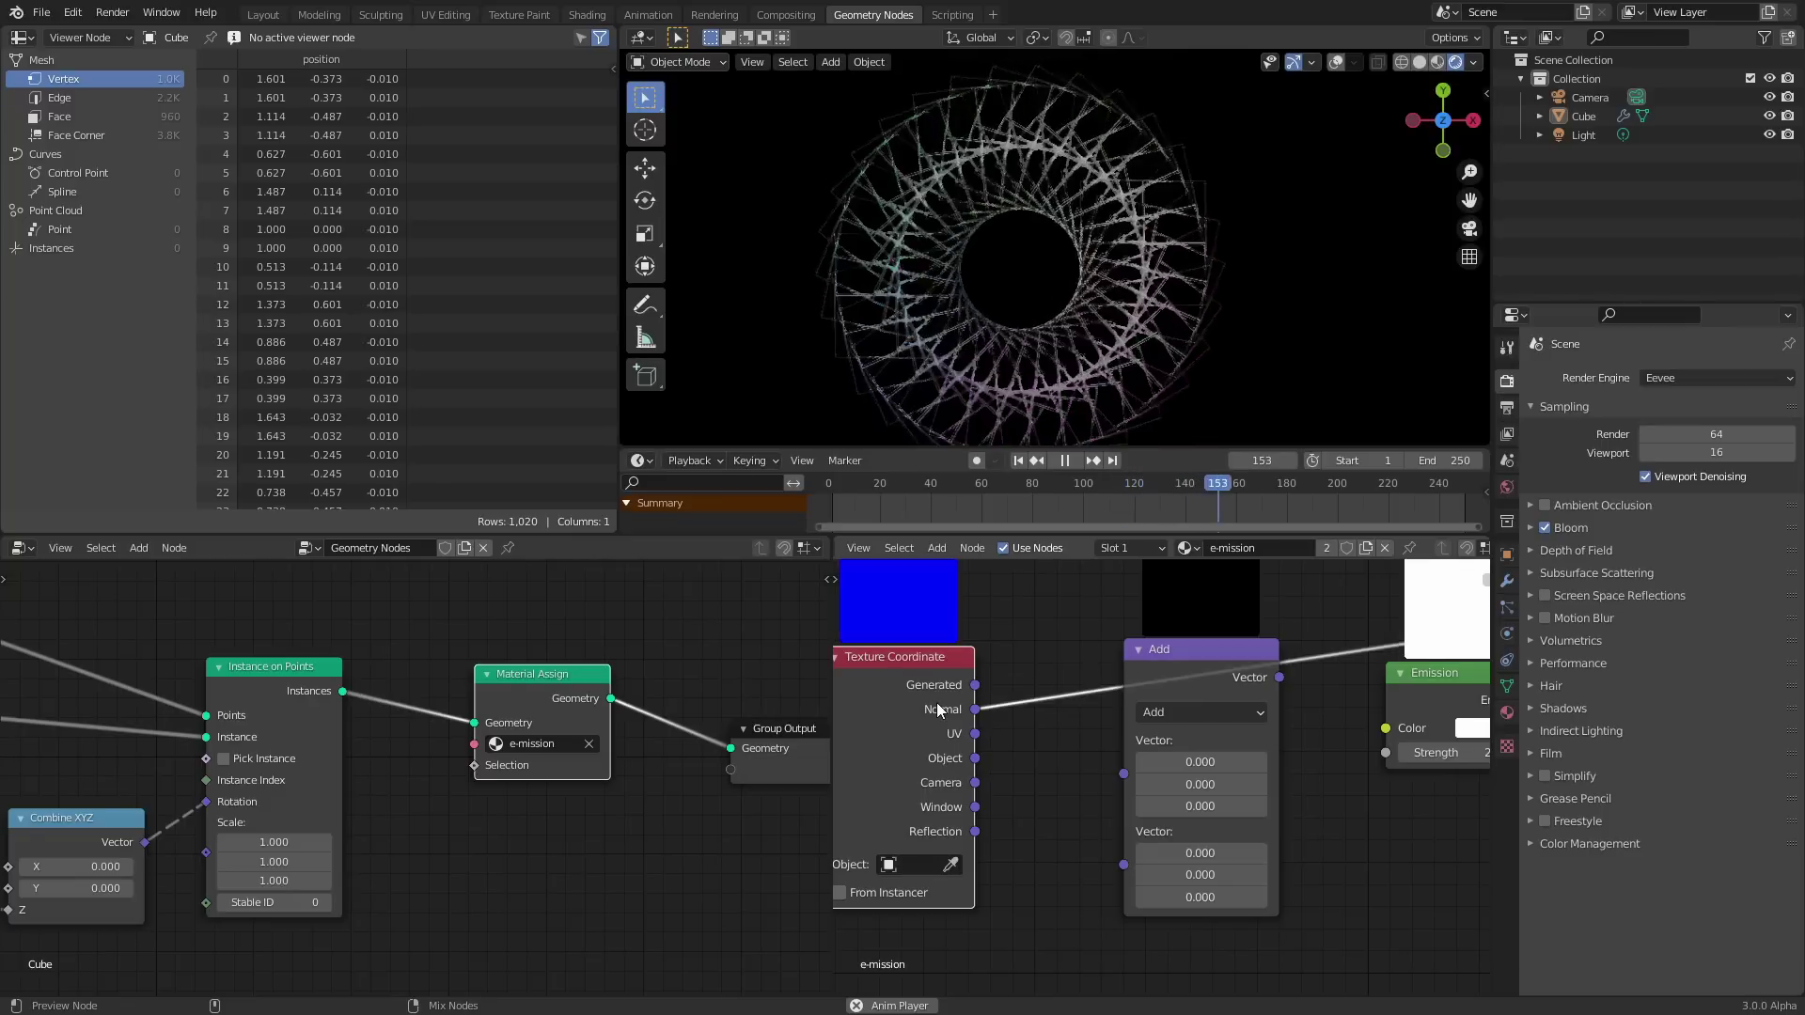
{"action": "left_click", "coordinate": [936, 703], "text": "ctrl+shift"}
{"action": "left_click", "coordinate": [936, 702], "text": "ctrl+shift"}
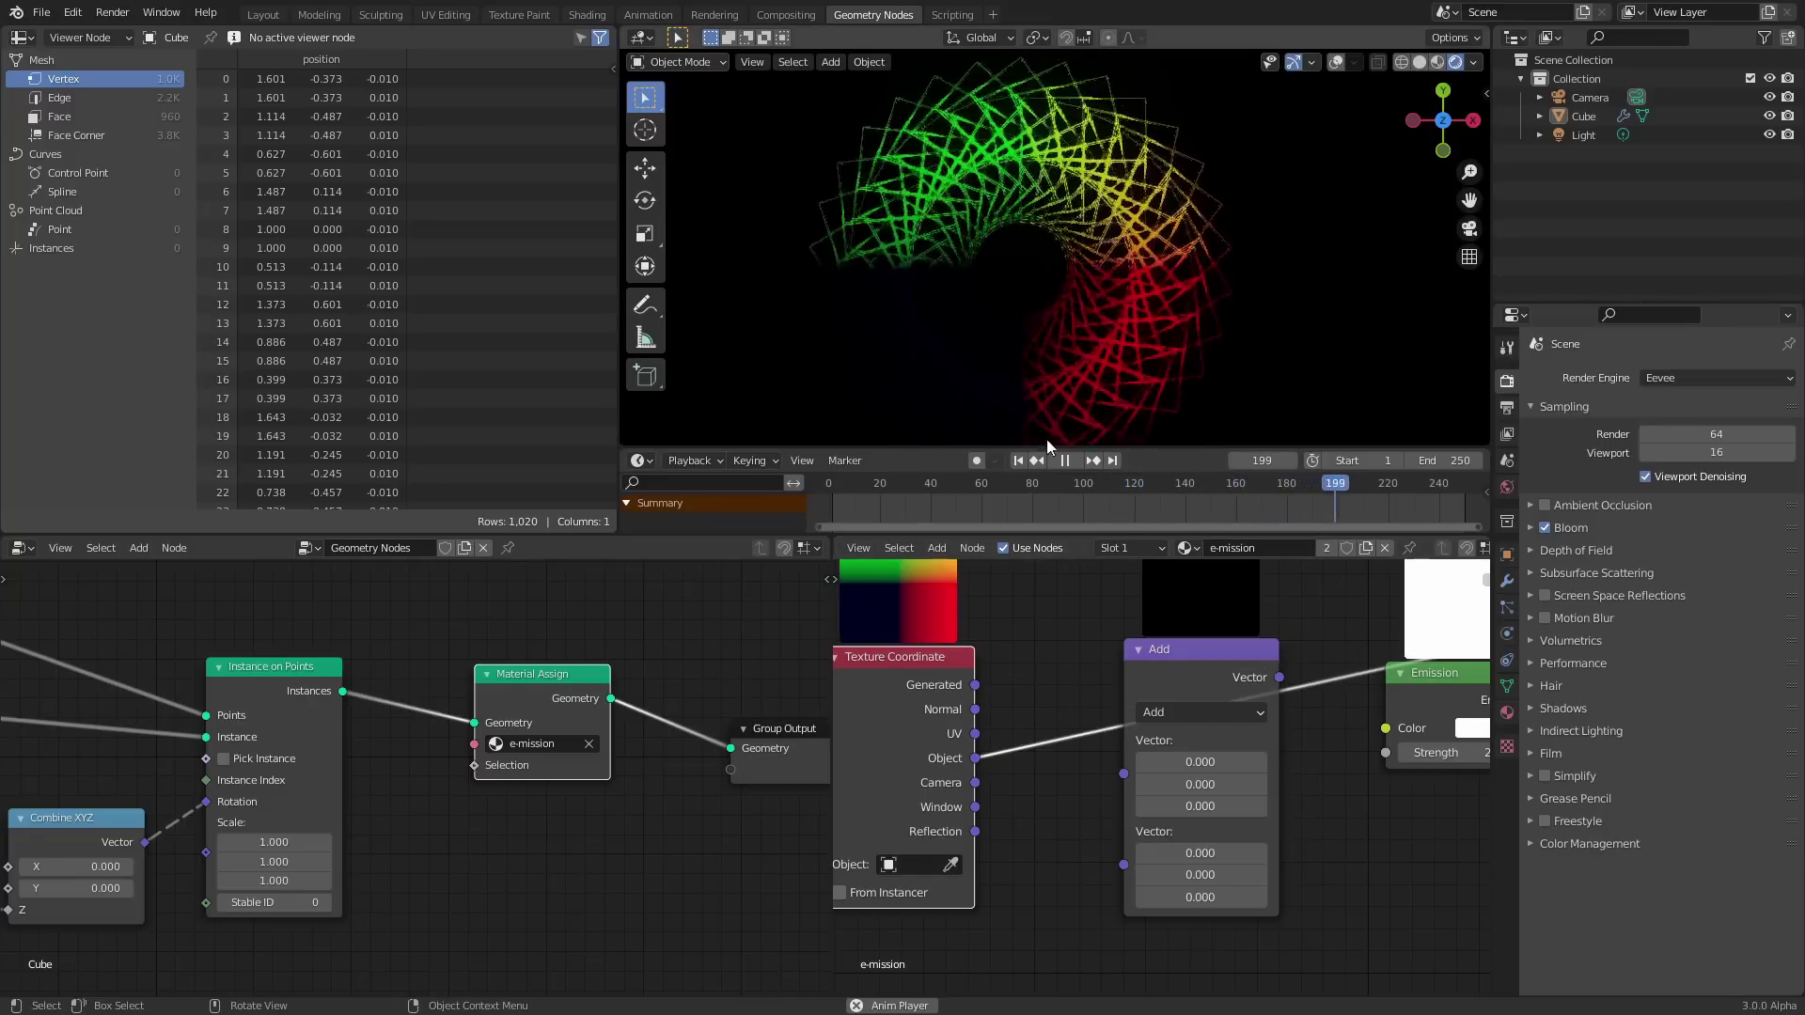
{"action": "left_click_drag", "start_coordinate": [975, 758], "coordinate": [1124, 774]}
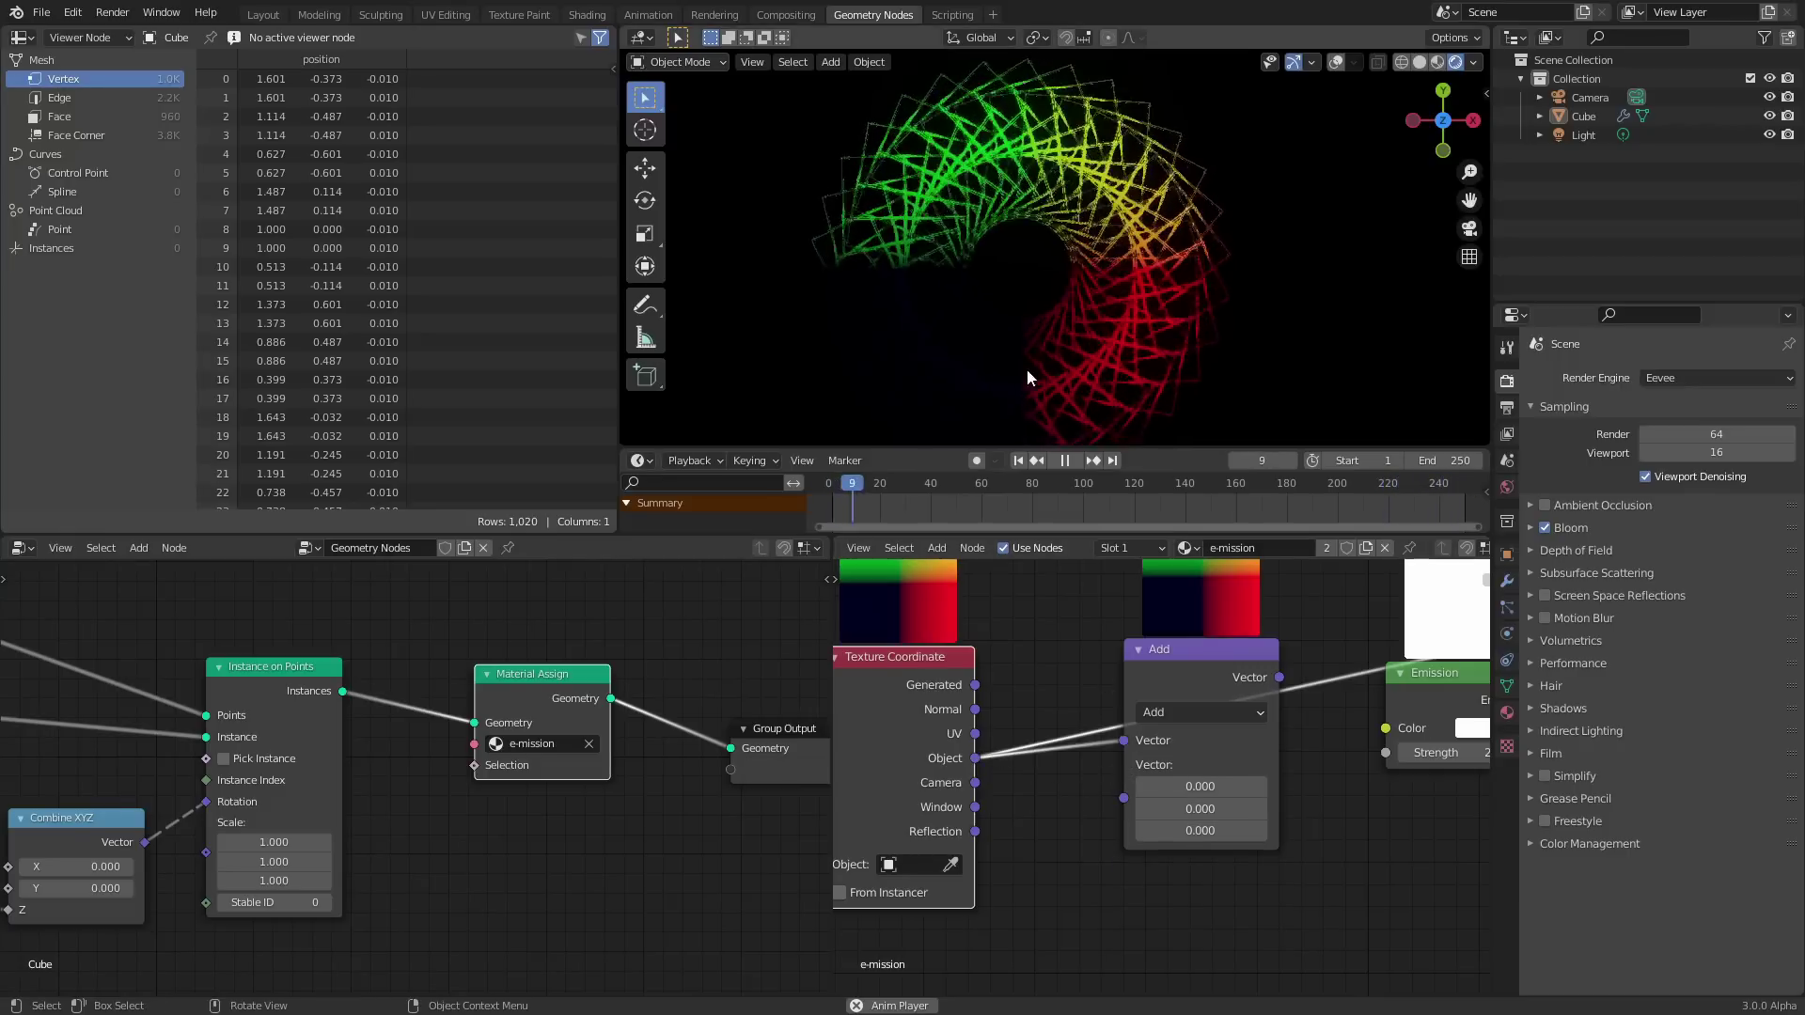
{"action": "left_click", "coordinate": [1162, 719]}
{"action": "left_click", "coordinate": [1170, 371]}
{"action": "middle_click_drag", "start_coordinate": [936, 630], "coordinate": [1137, 759]}
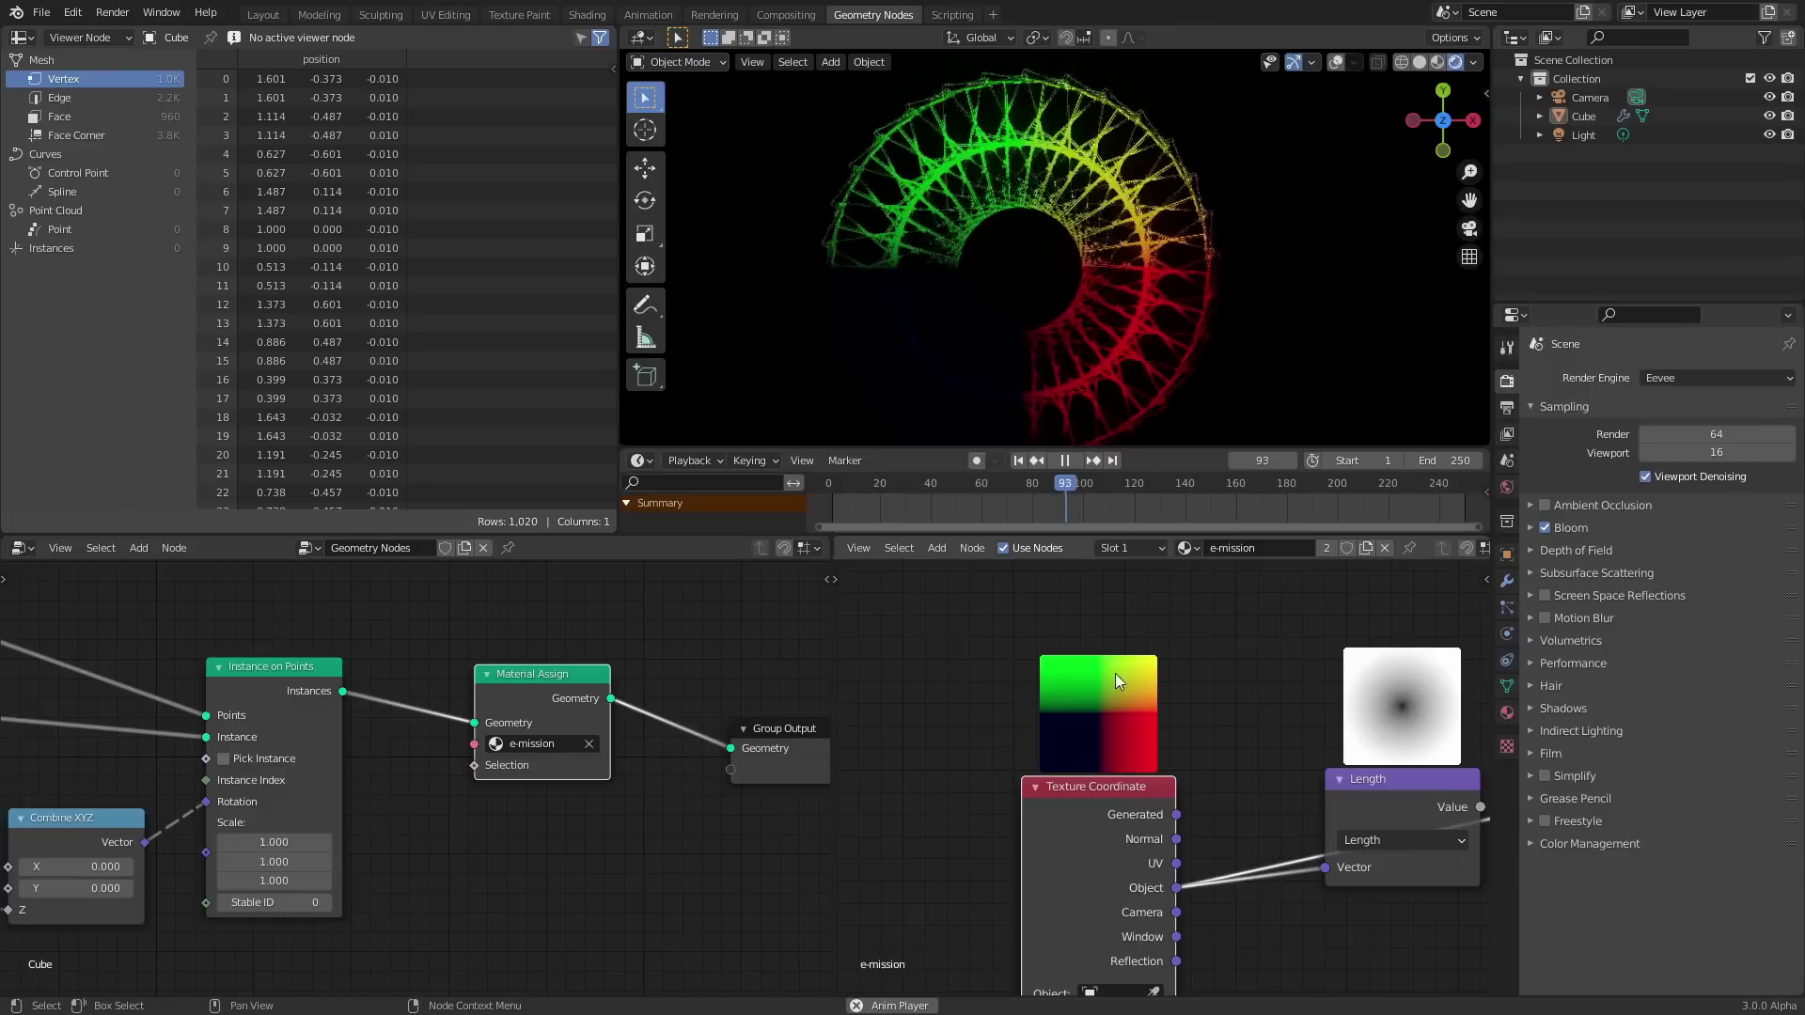
Preview the Length value on the ring, stop playback, and space out Length and Emission.
{"action": "middle_click_drag", "start_coordinate": [1370, 703], "coordinate": [1089, 689]}
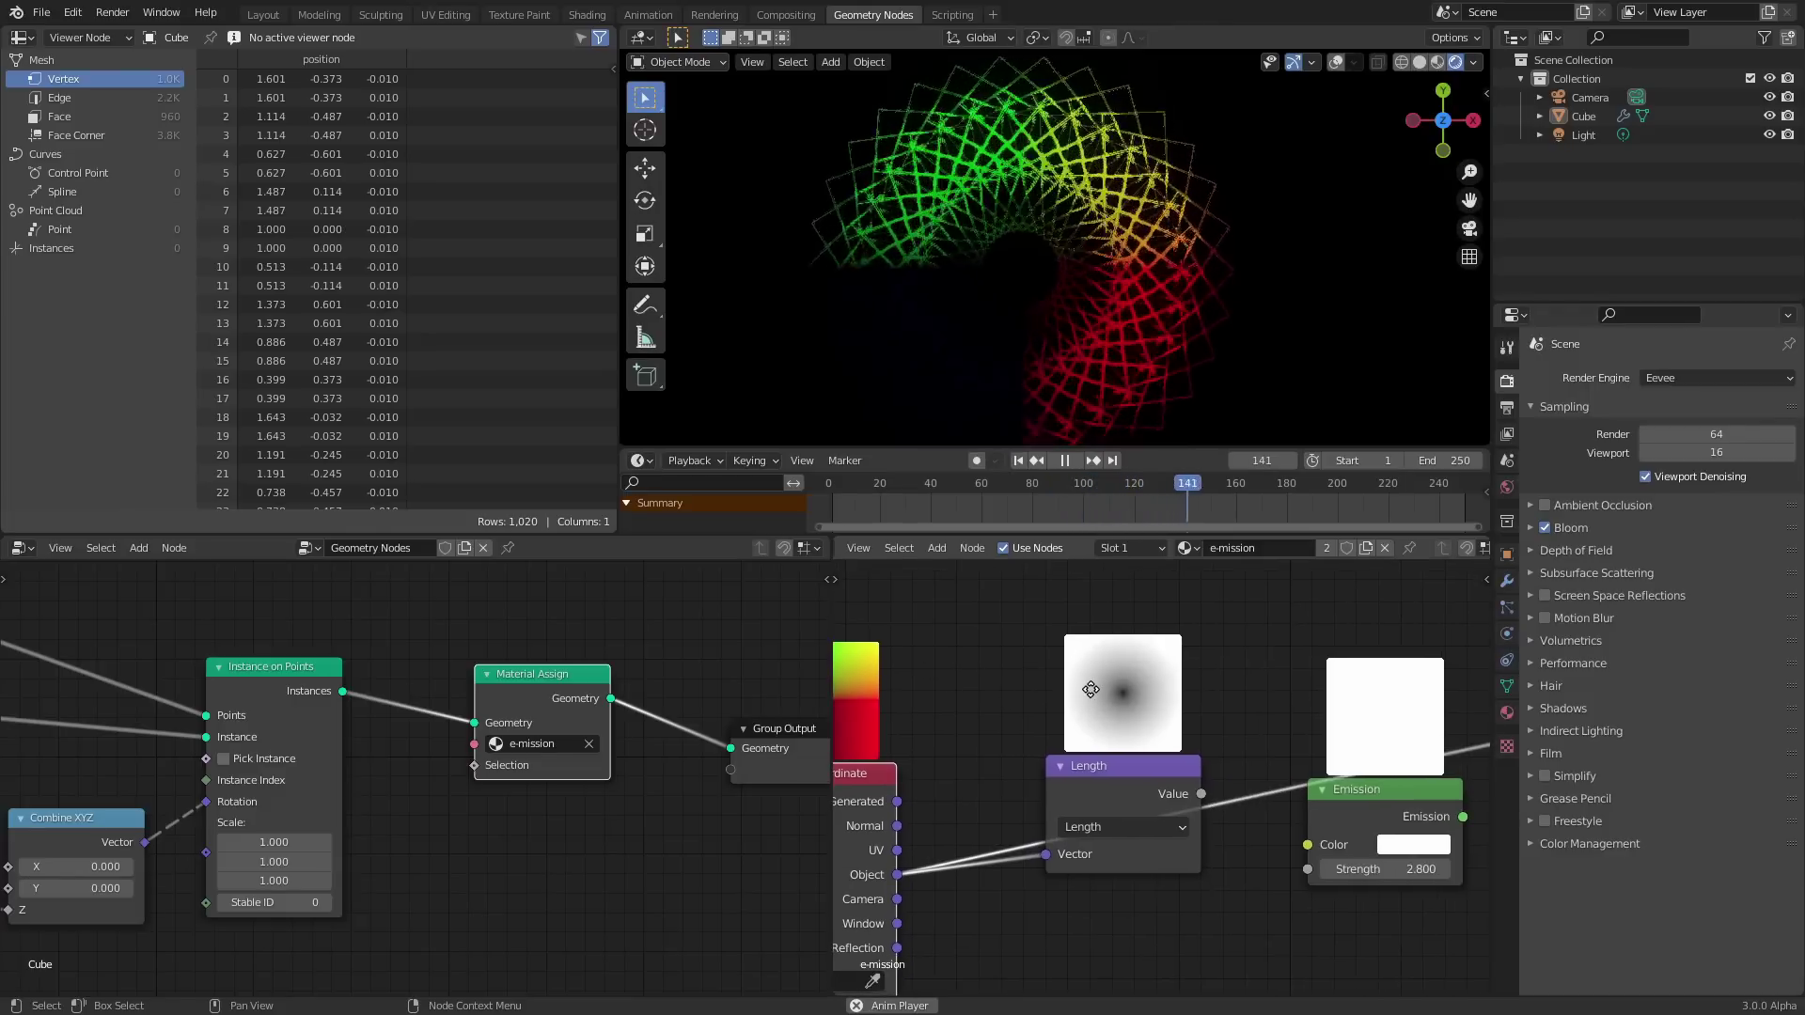
{"action": "left_click", "coordinate": [1064, 725]}
{"action": "middle_click_drag", "start_coordinate": [856, 724], "coordinate": [1000, 729]}
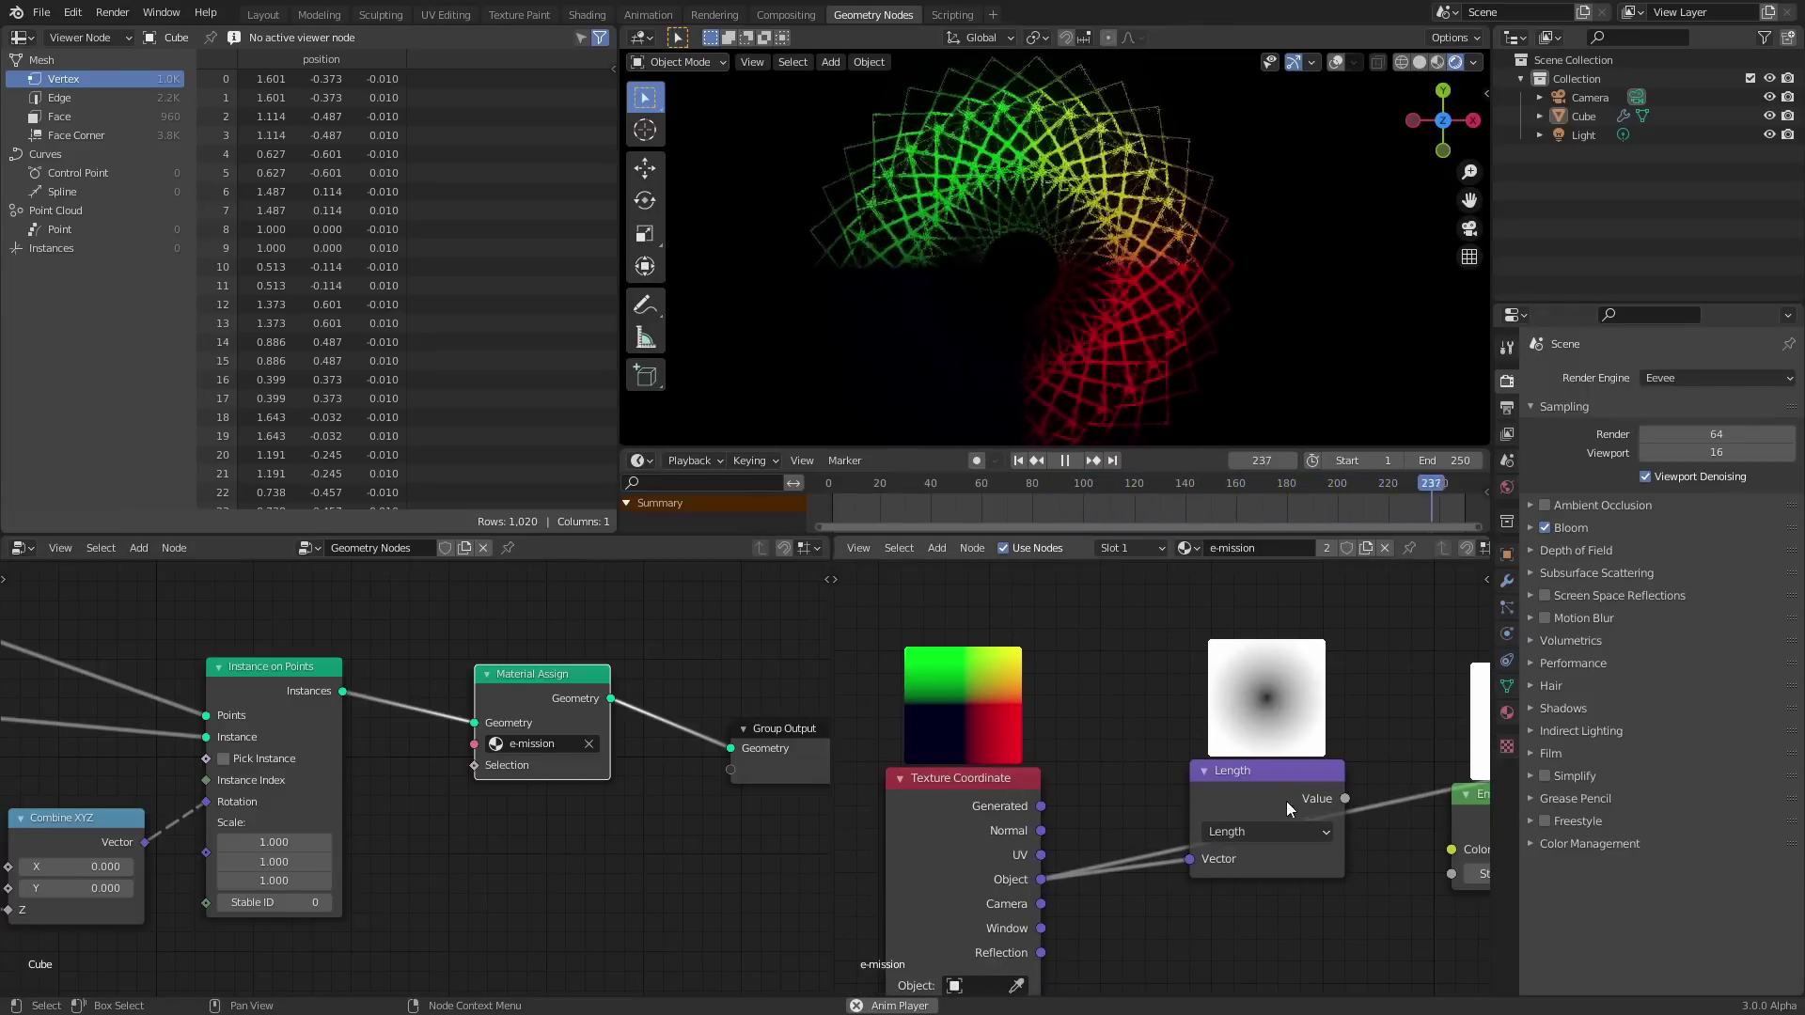
{"action": "left_click_drag", "start_coordinate": [1281, 786], "coordinate": [1245, 752]}
{"action": "left_click", "coordinate": [1233, 746], "text": "ctrl+shift"}
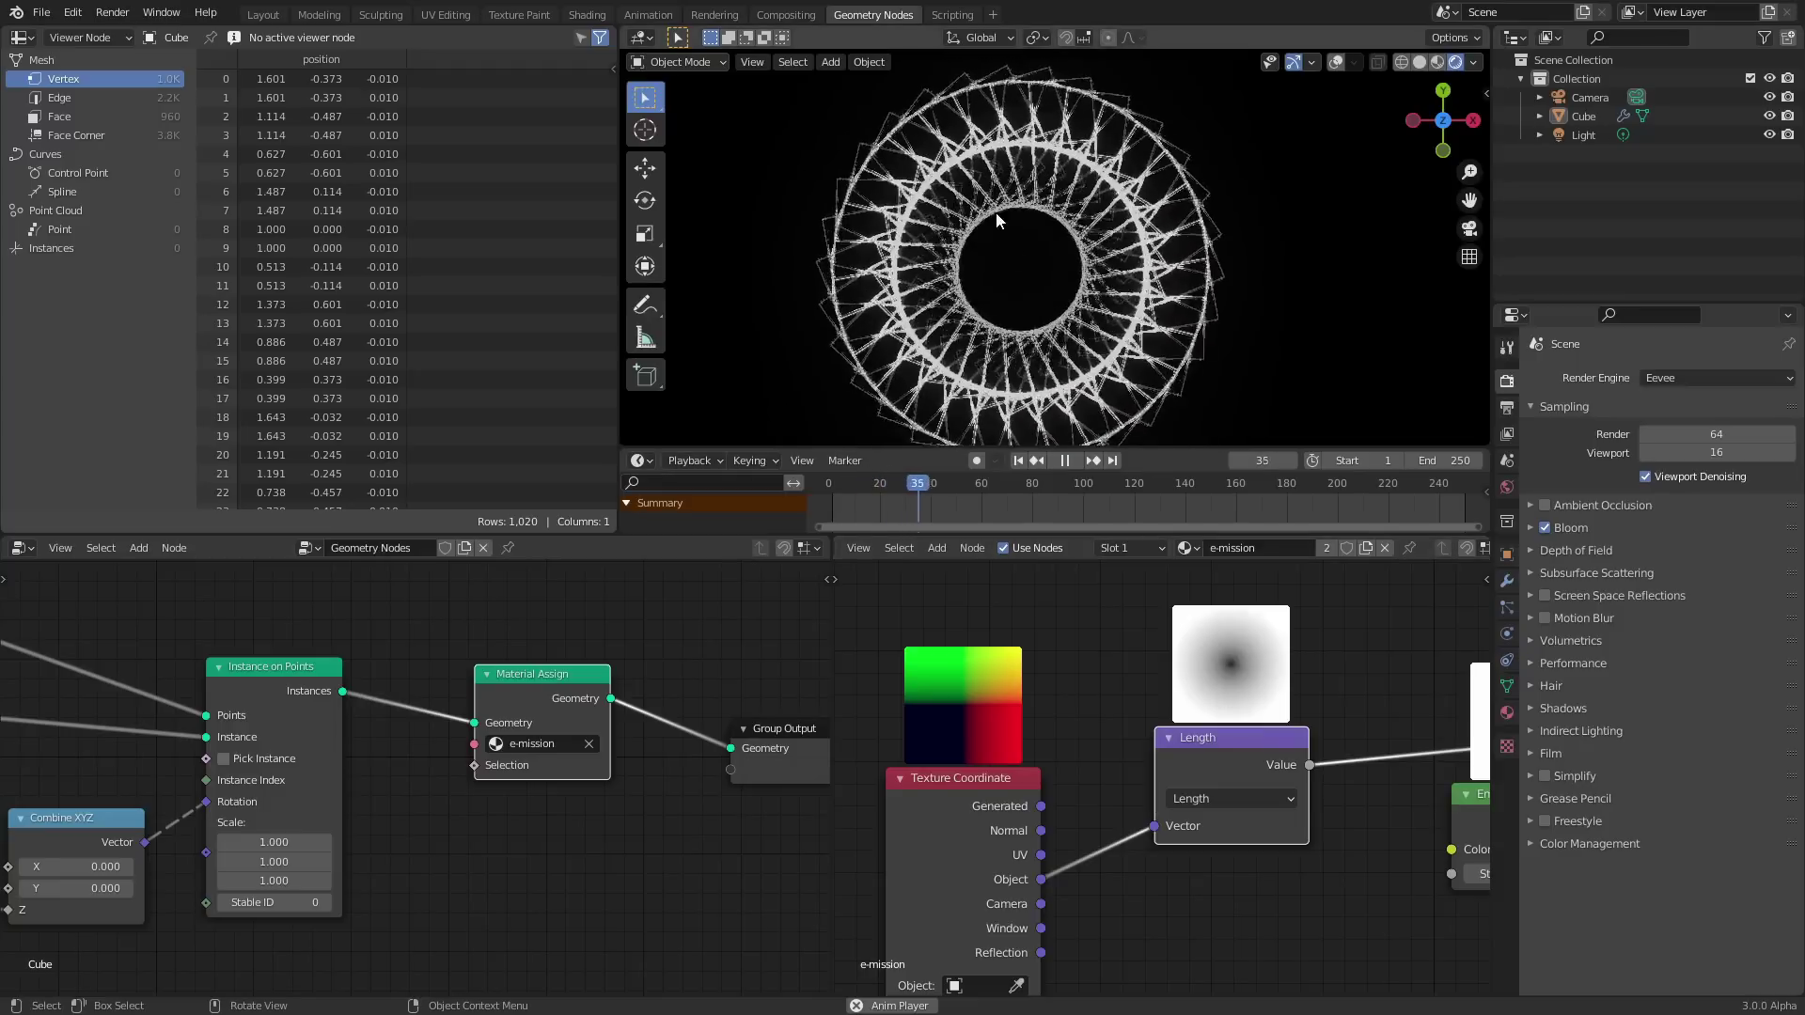
{"action": "key", "text": "space"}
{"action": "middle_click_drag", "start_coordinate": [1389, 712], "coordinate": [1045, 707]}
{"action": "left_click_drag", "start_coordinate": [1196, 780], "coordinate": [1271, 783]}
{"action": "middle_click_drag", "start_coordinate": [969, 753], "coordinate": [1097, 765]}
Insert a Math Greater Than node with threshold around 0.5 on the Length link, then dissolve it.
{"action": "key", "text": "shift+a"}
{"action": "left_click", "coordinate": [1108, 647]}
{"action": "type", "text": "math"}
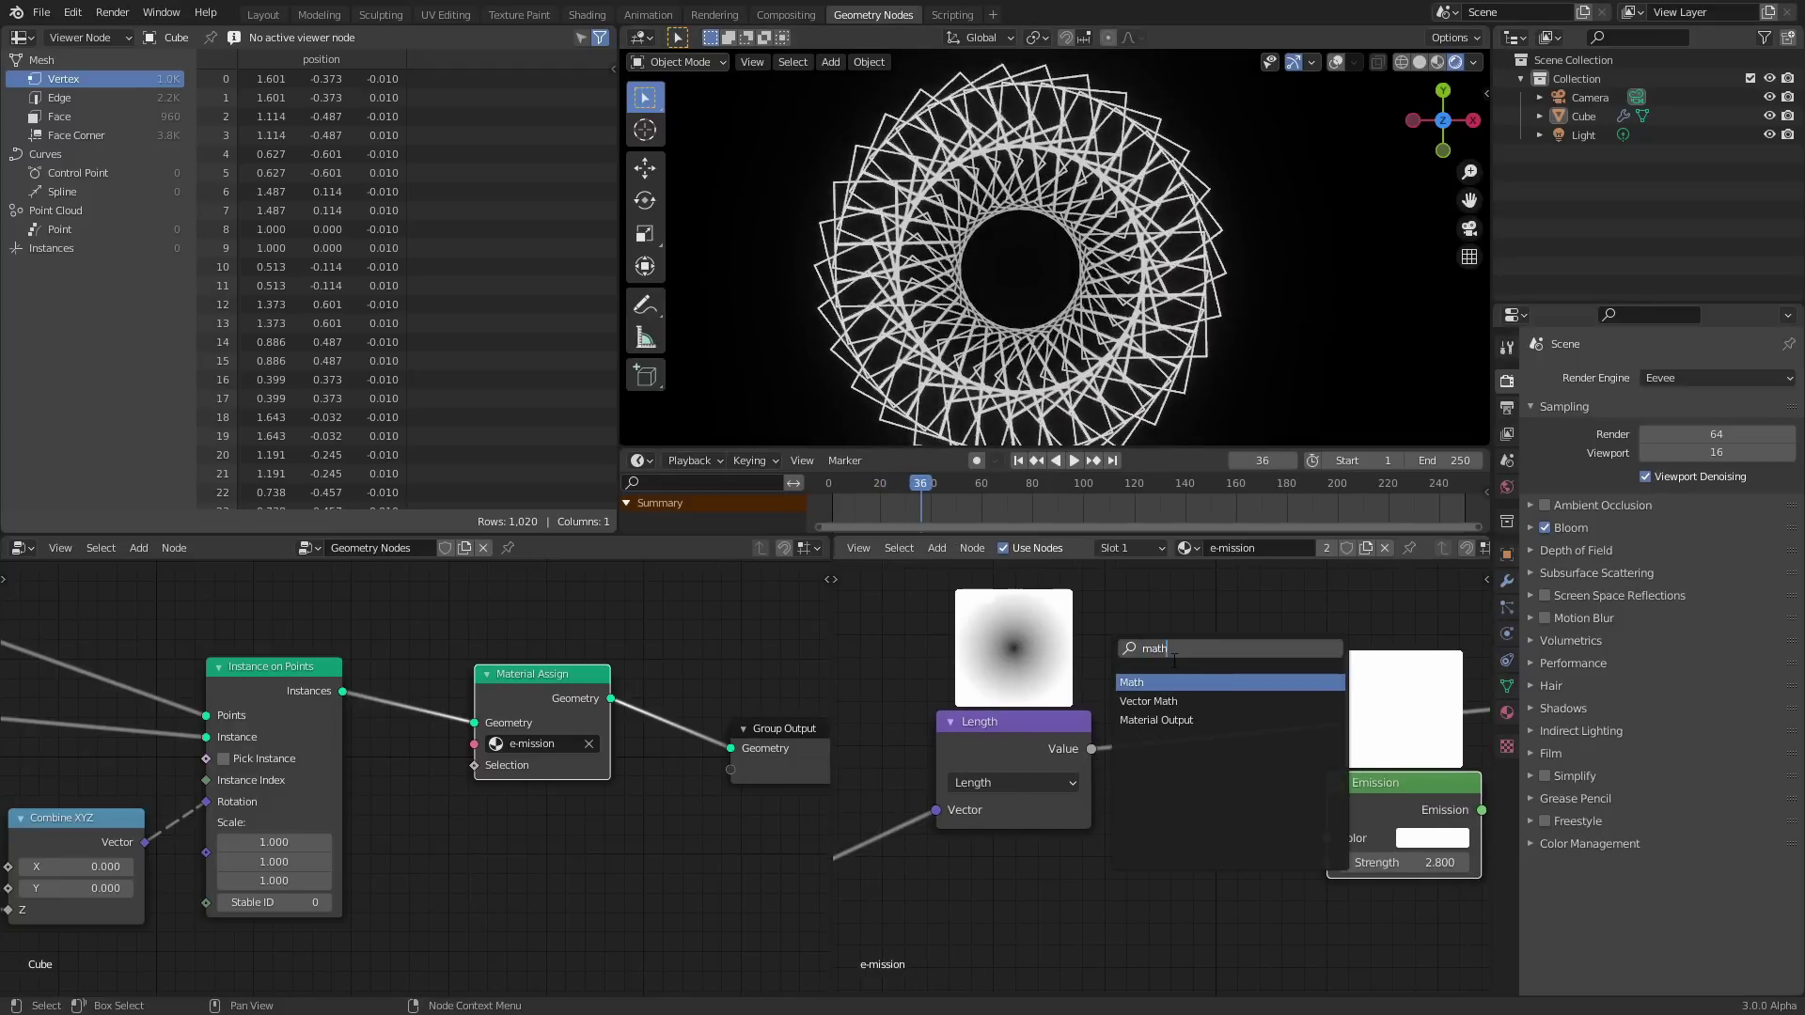
{"action": "key", "text": "Return"}
{"action": "left_click", "coordinate": [1186, 701]}
{"action": "left_click", "coordinate": [1197, 748]}
{"action": "key", "text": "g"}
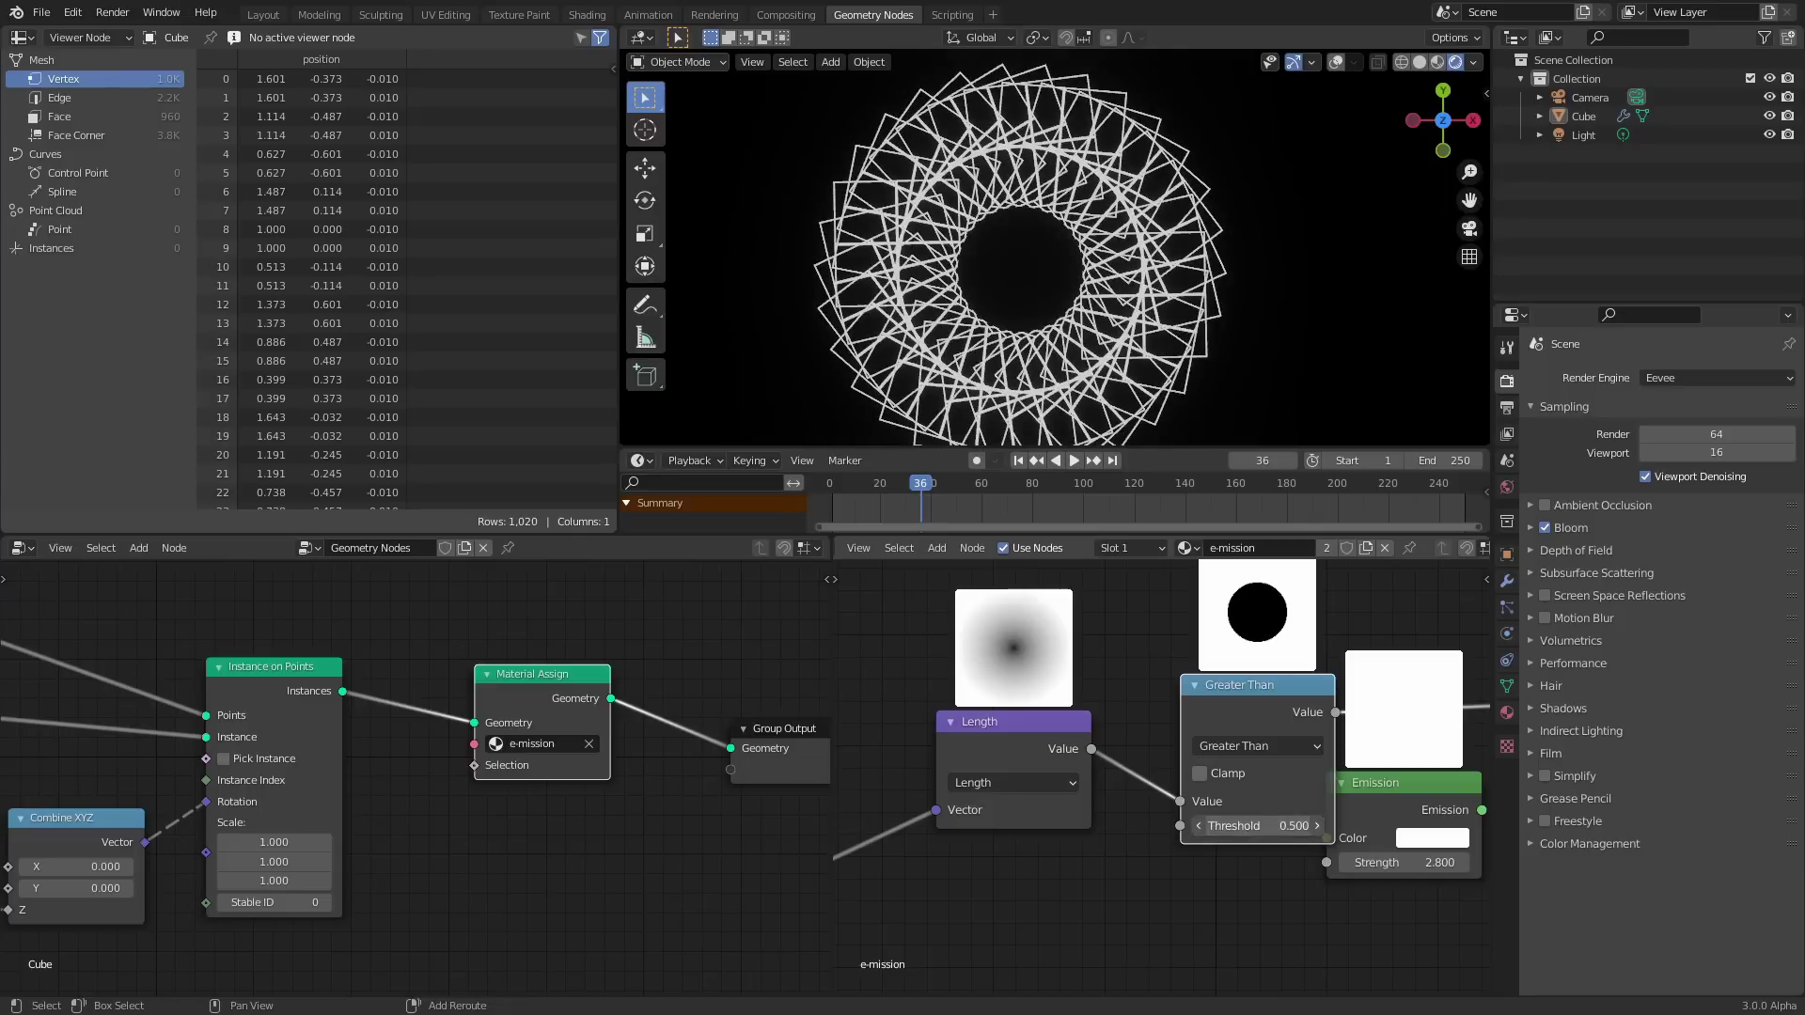
{"action": "left_click_drag", "start_coordinate": [1257, 826], "coordinate": [1311, 826]}
{"action": "key", "text": "ctrl+x"}
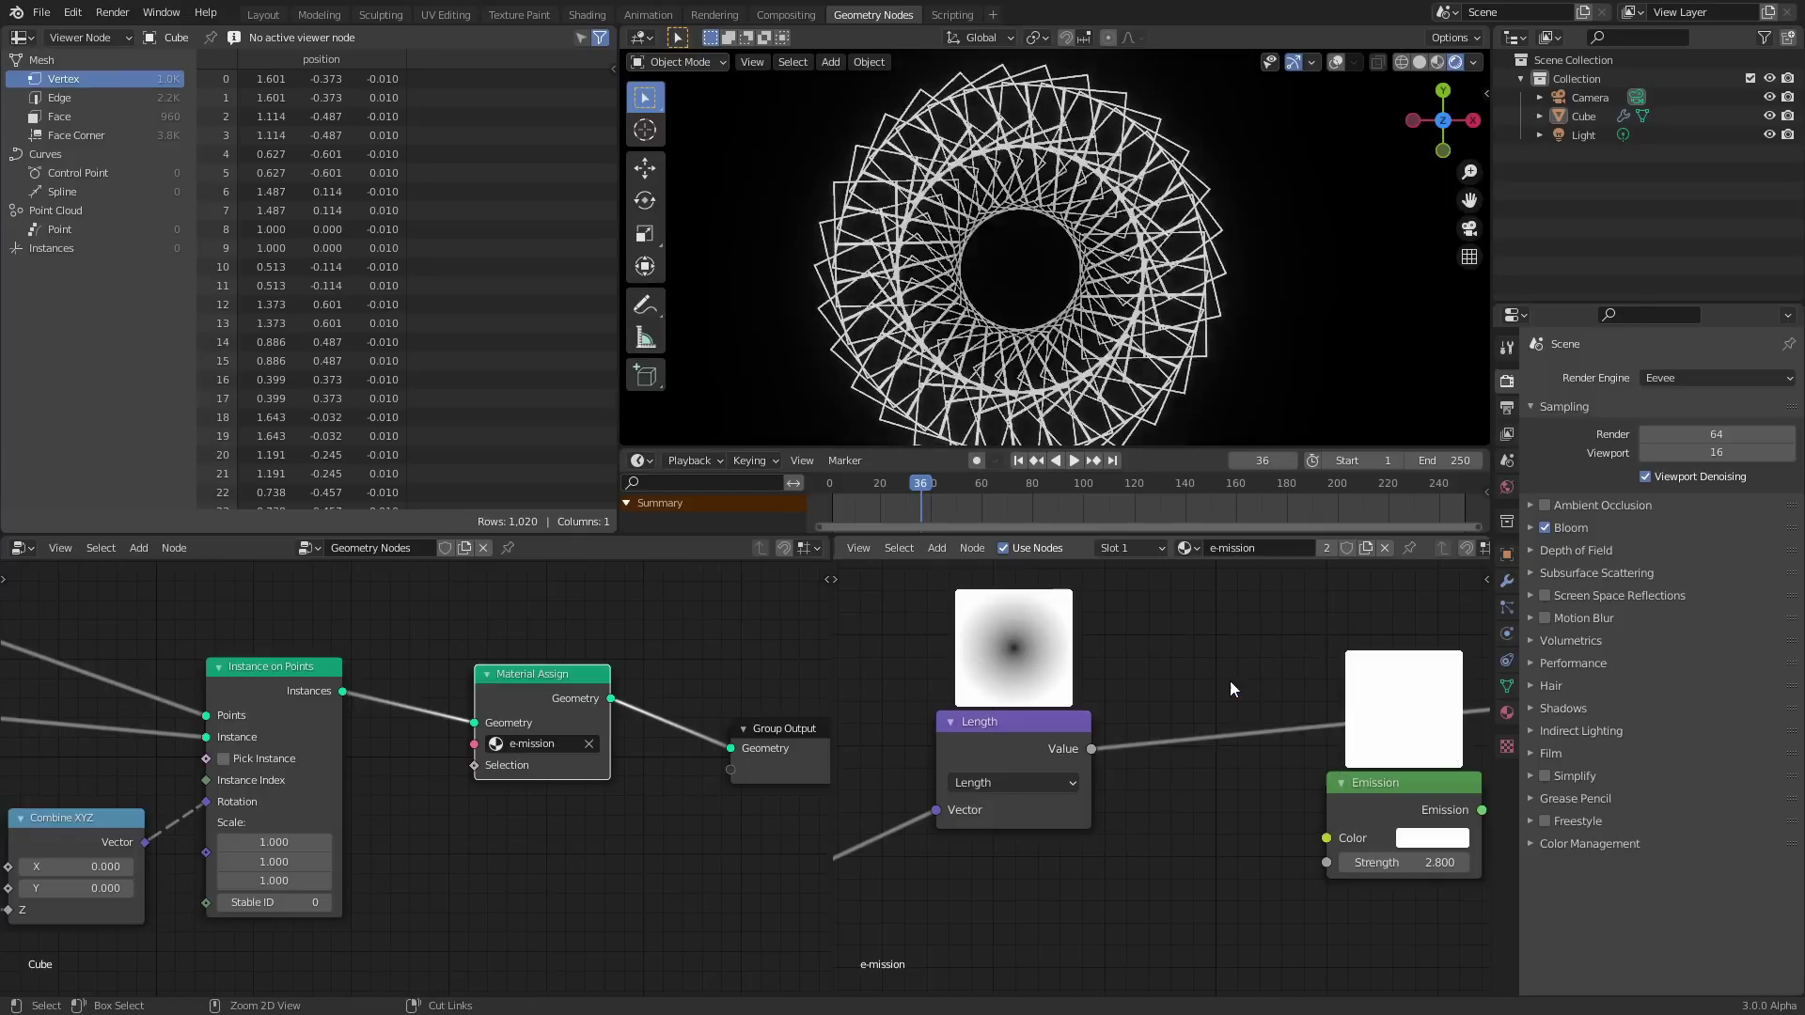
{"action": "middle_click_drag", "start_coordinate": [1034, 616], "coordinate": [1150, 628]}
{"action": "key", "text": "shift+a"}
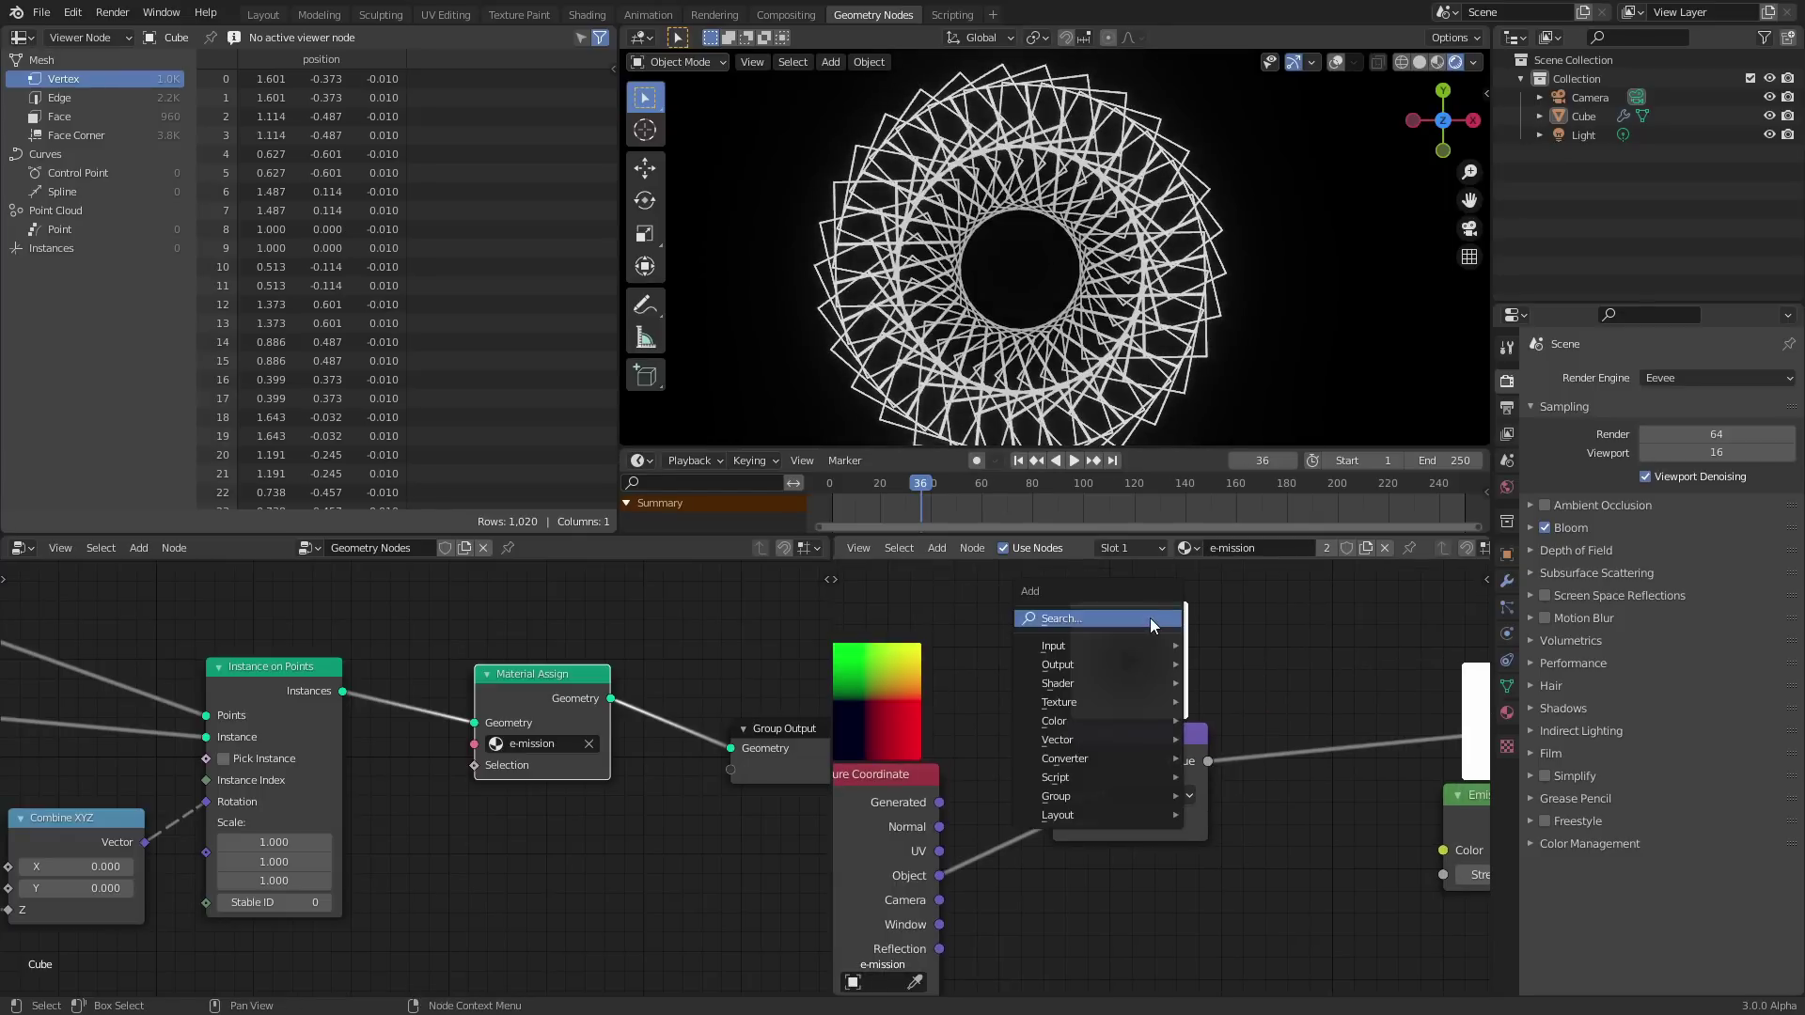
Add a Gradient Texture fed by object coordinates, trying Radial then Spherical types.
{"action": "left_click", "coordinate": [1185, 703]}
{"action": "left_click", "coordinate": [1124, 929]}
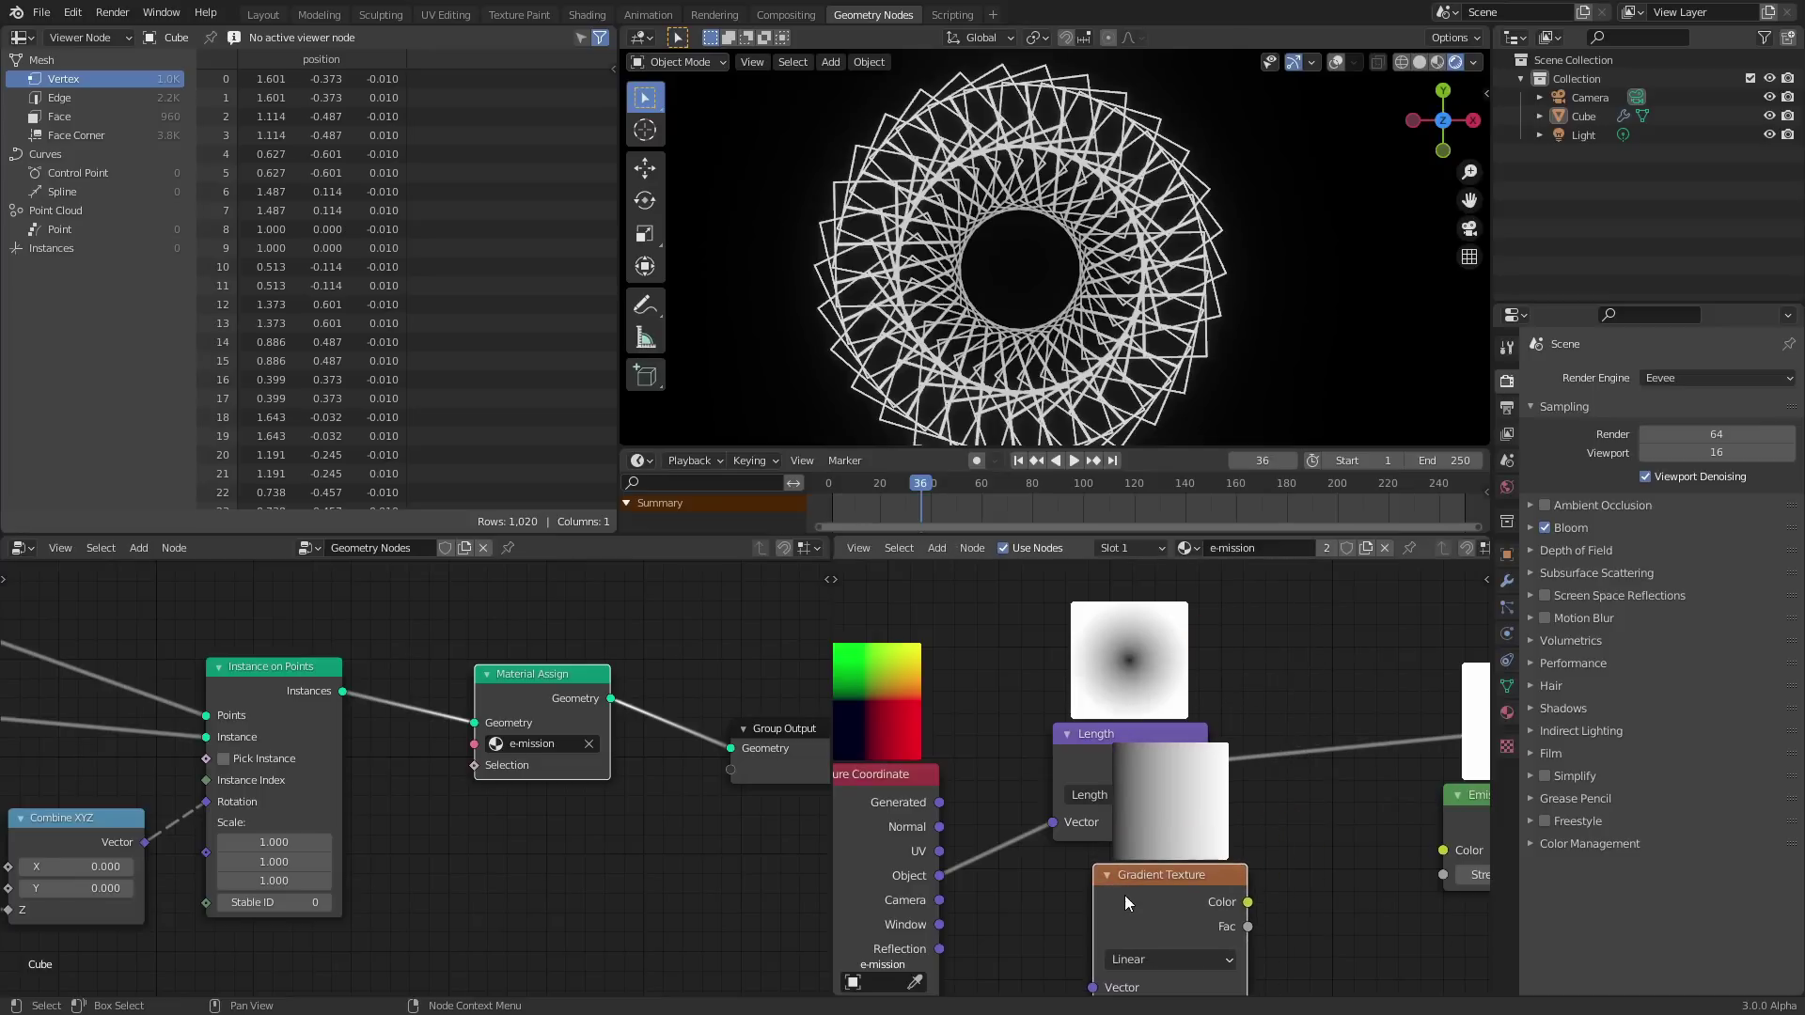
{"action": "middle_click_drag", "start_coordinate": [1156, 928], "coordinate": [1113, 844]}
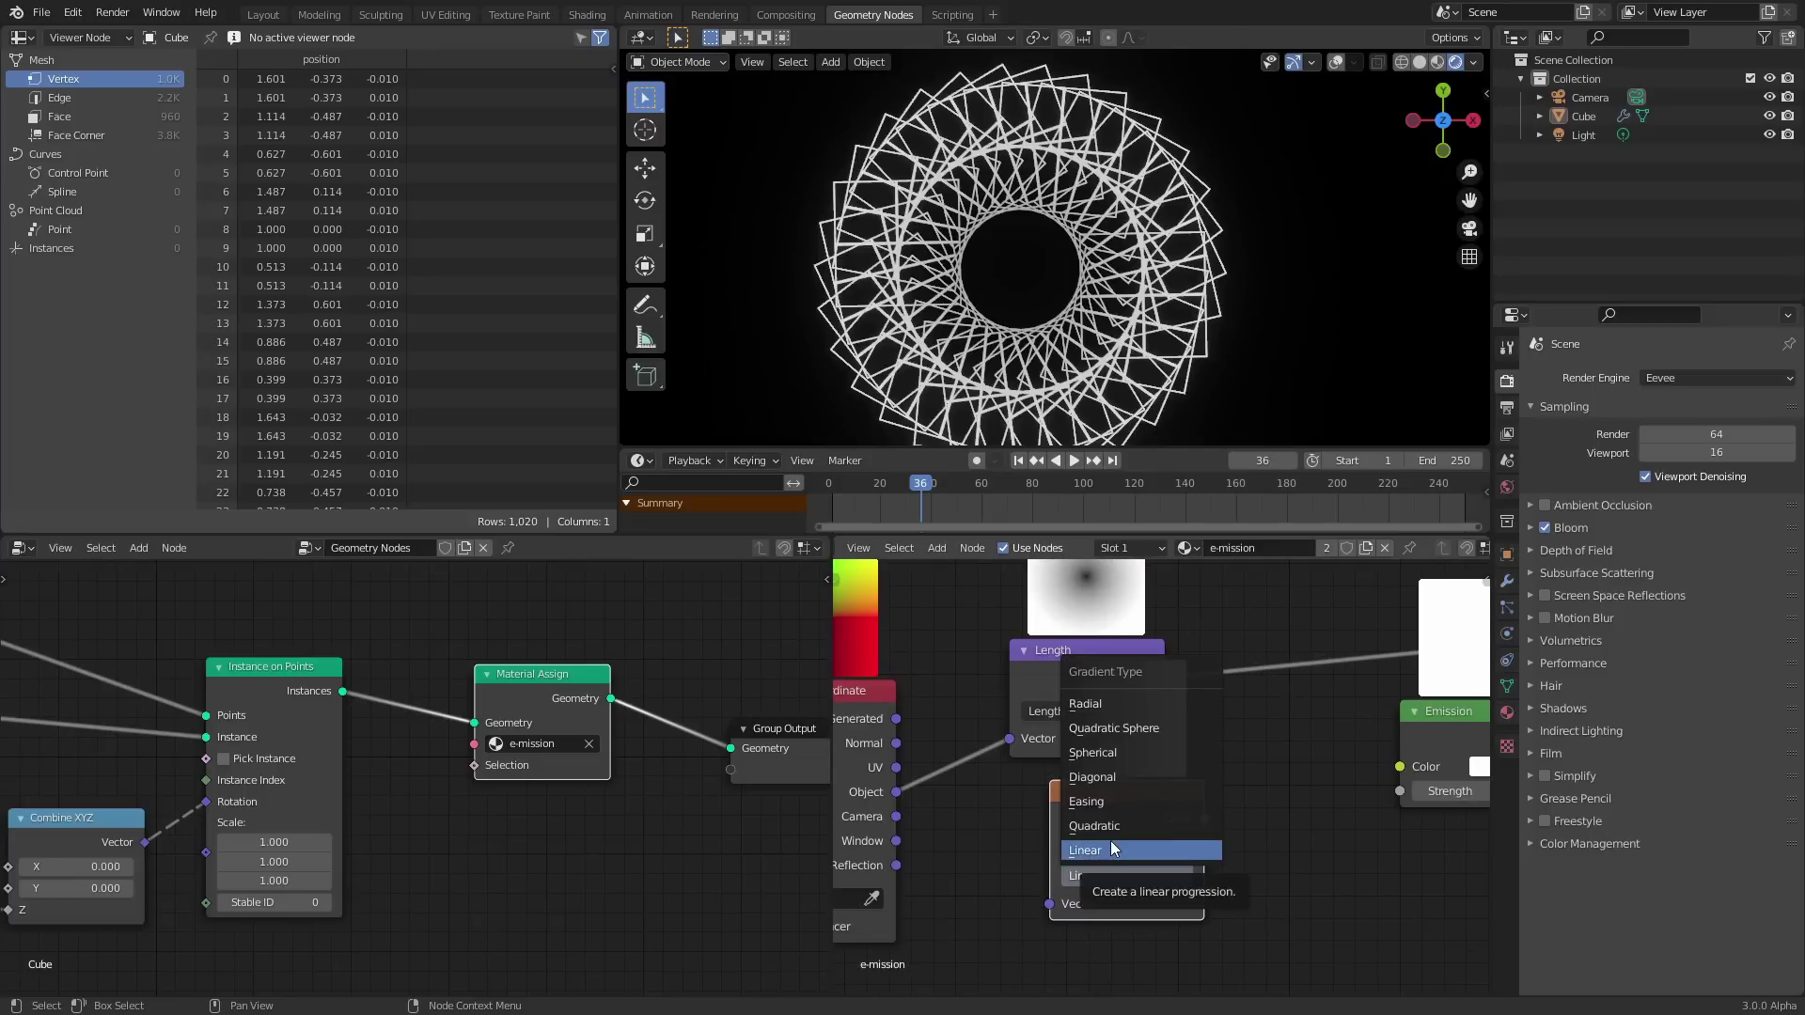
{"action": "left_click", "coordinate": [1113, 703]}
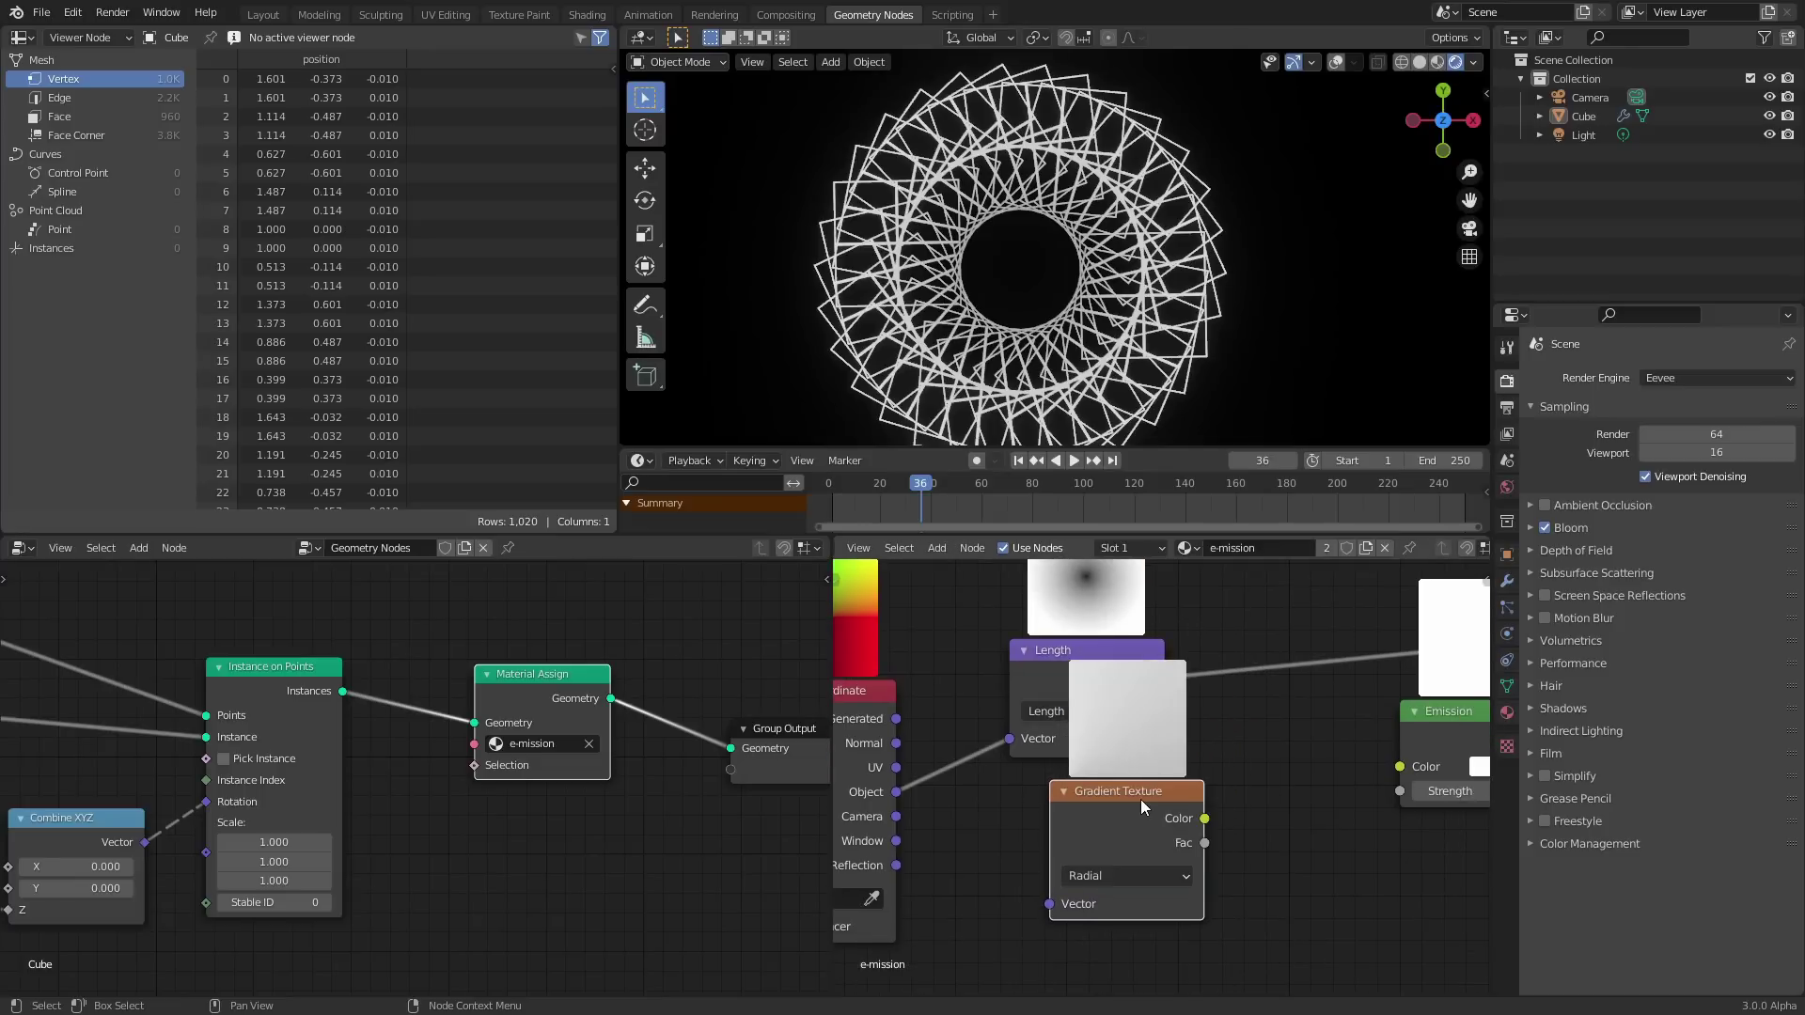
{"action": "left_click_drag", "start_coordinate": [1141, 799], "coordinate": [1139, 804]}
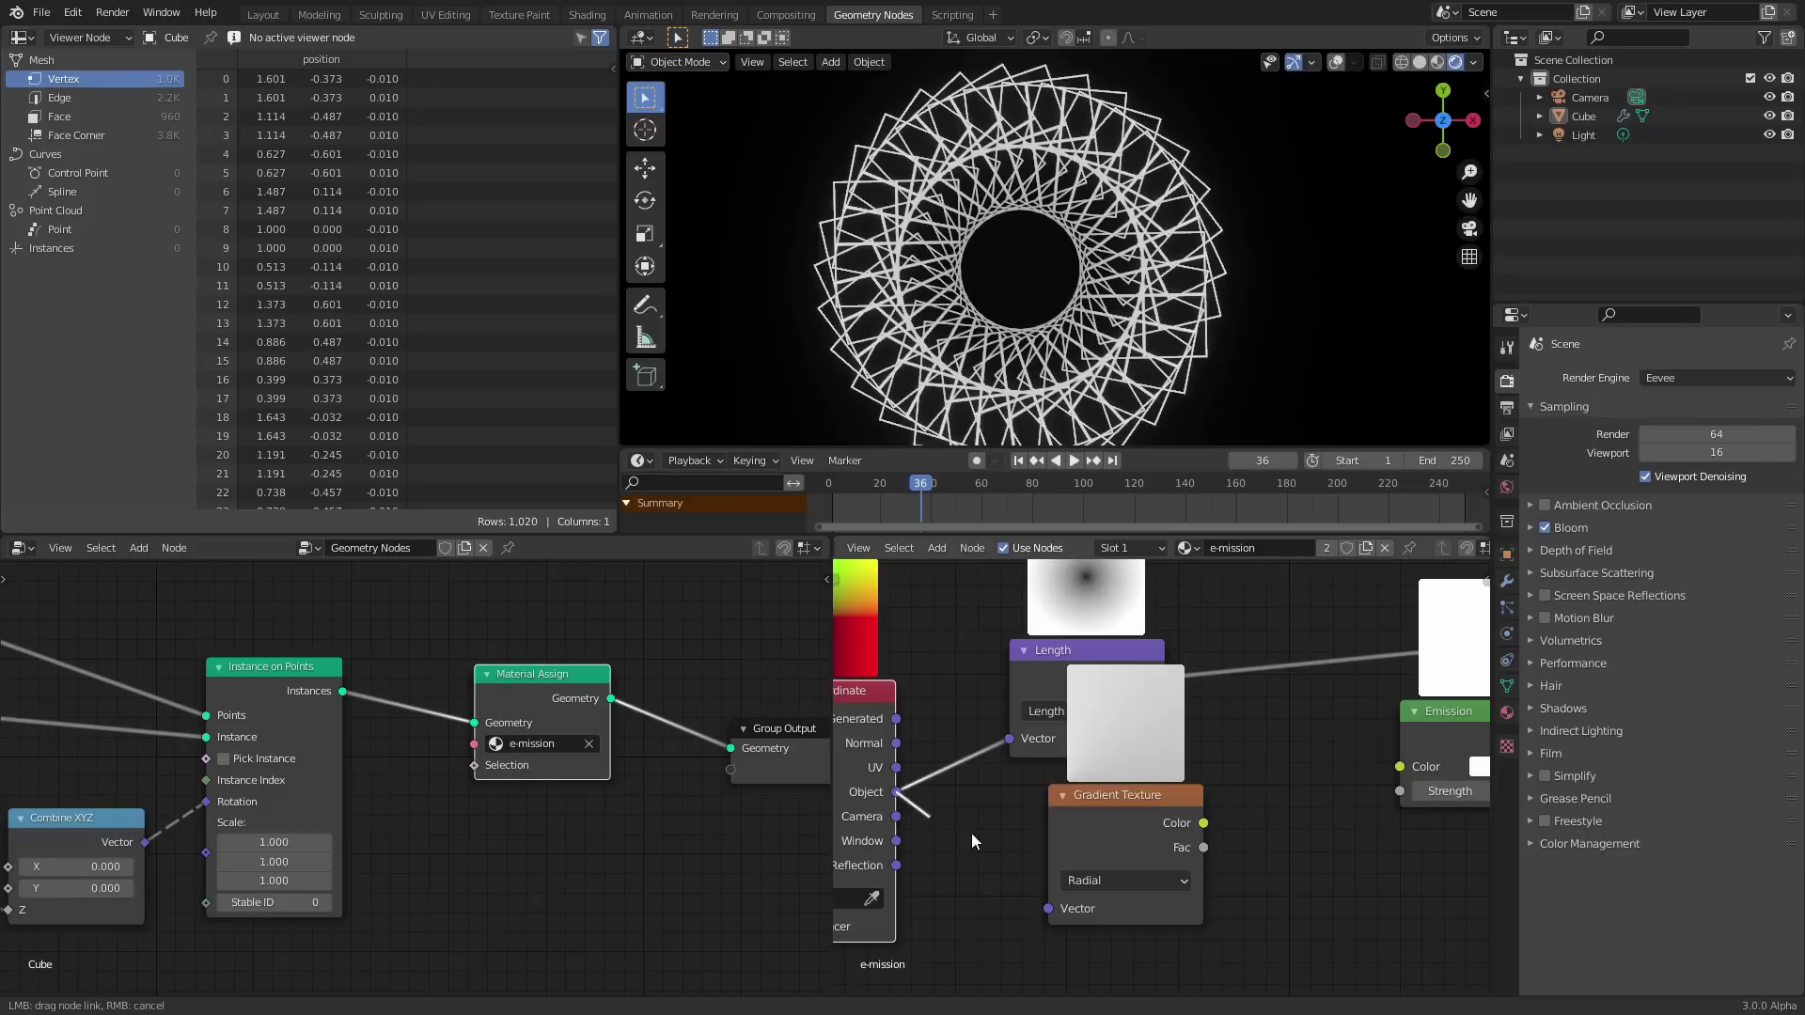
{"action": "left_click_drag", "start_coordinate": [1056, 912], "coordinate": [1054, 912]}
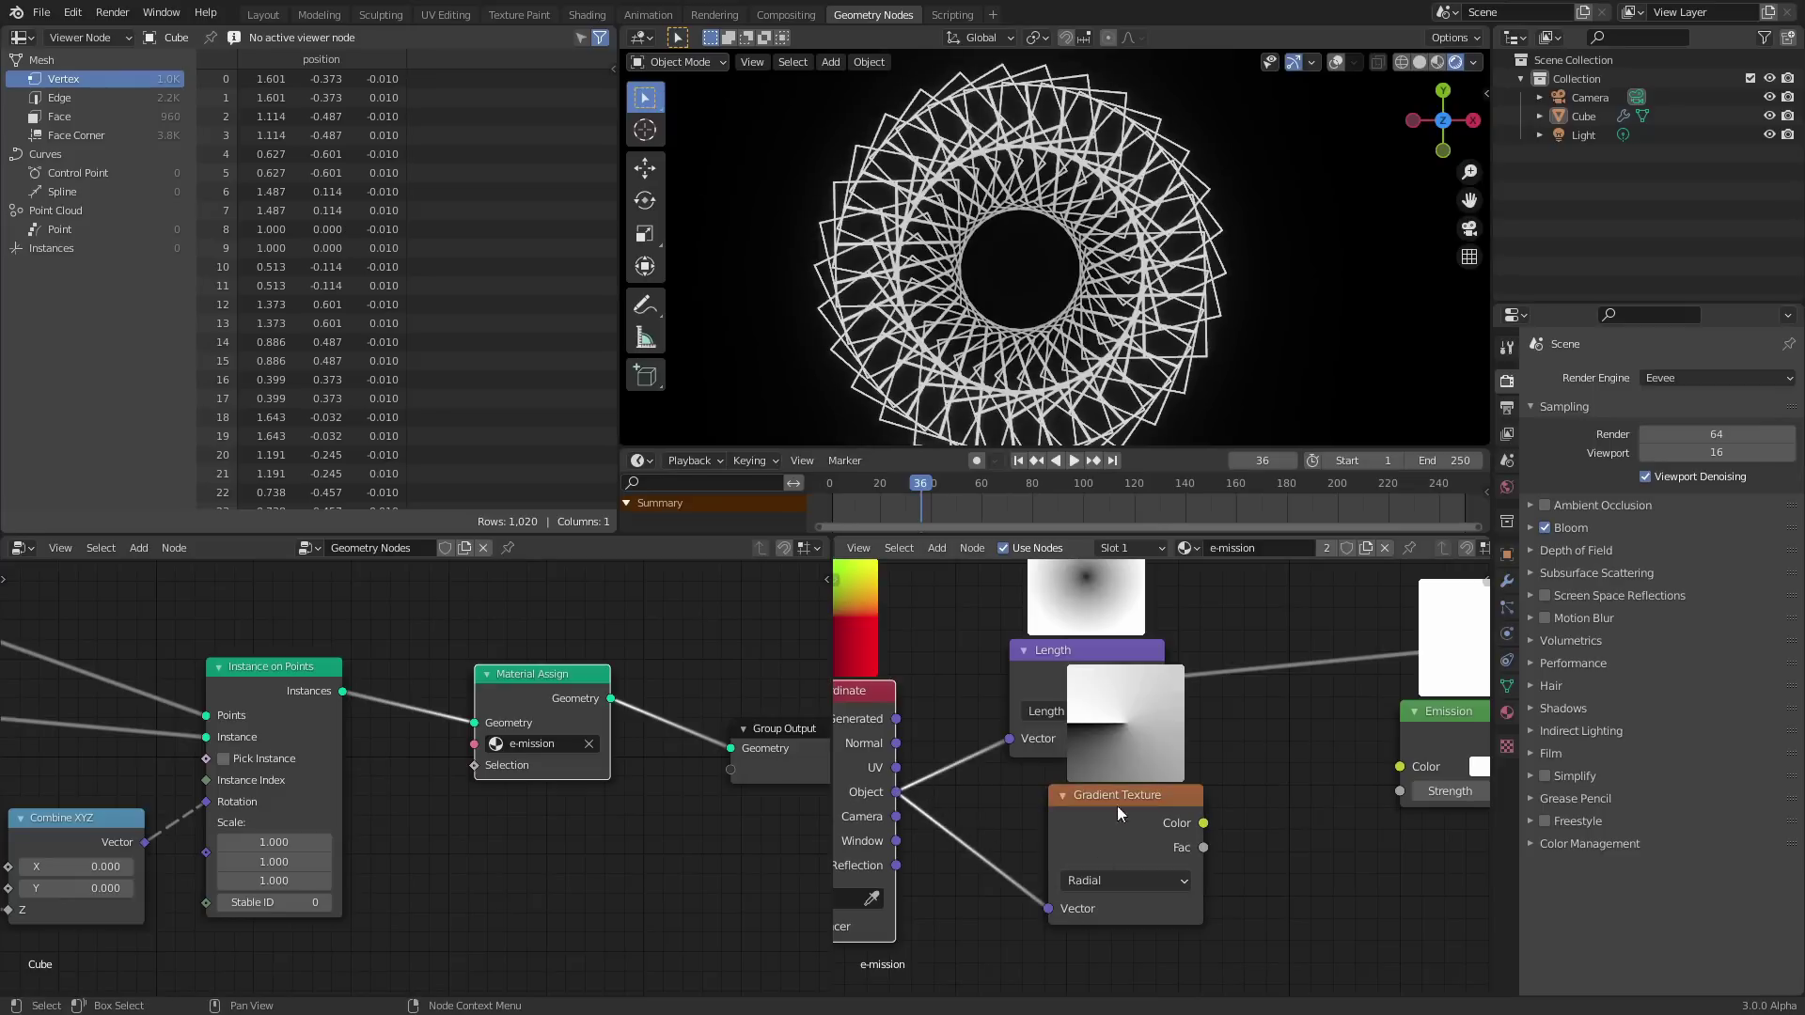
{"action": "left_click", "coordinate": [1115, 879]}
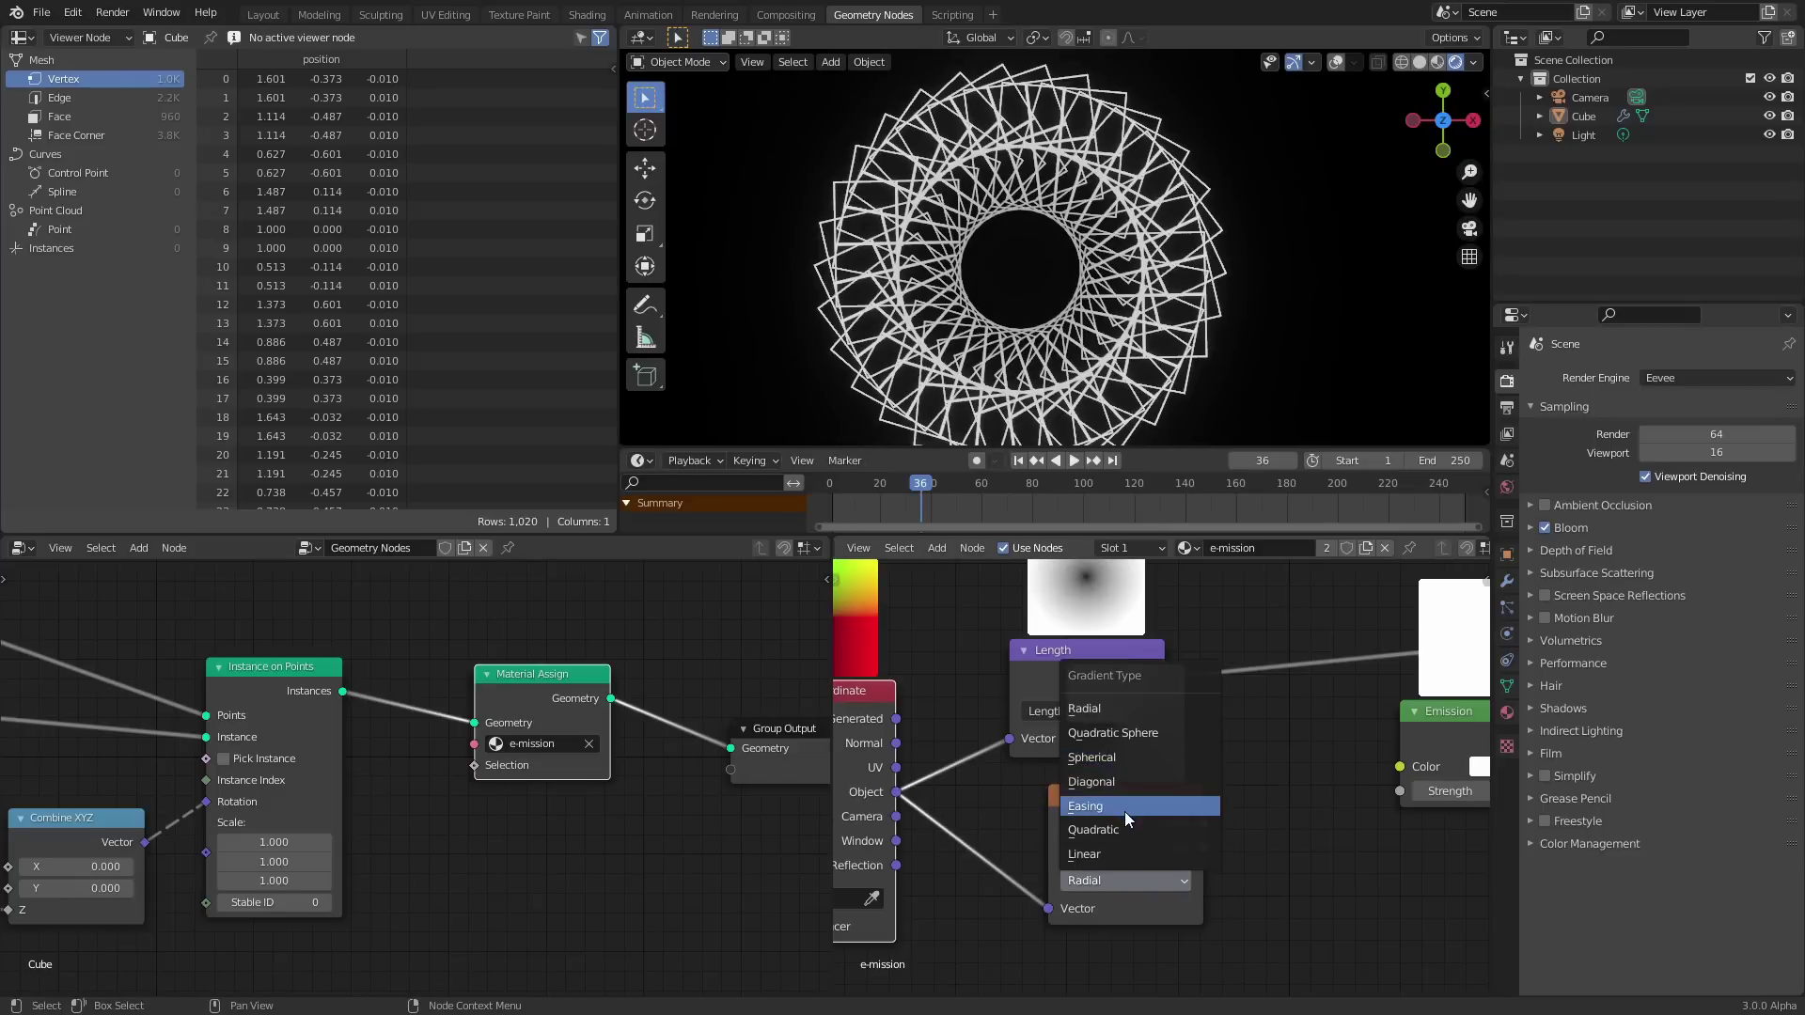
{"action": "left_click", "coordinate": [1100, 757]}
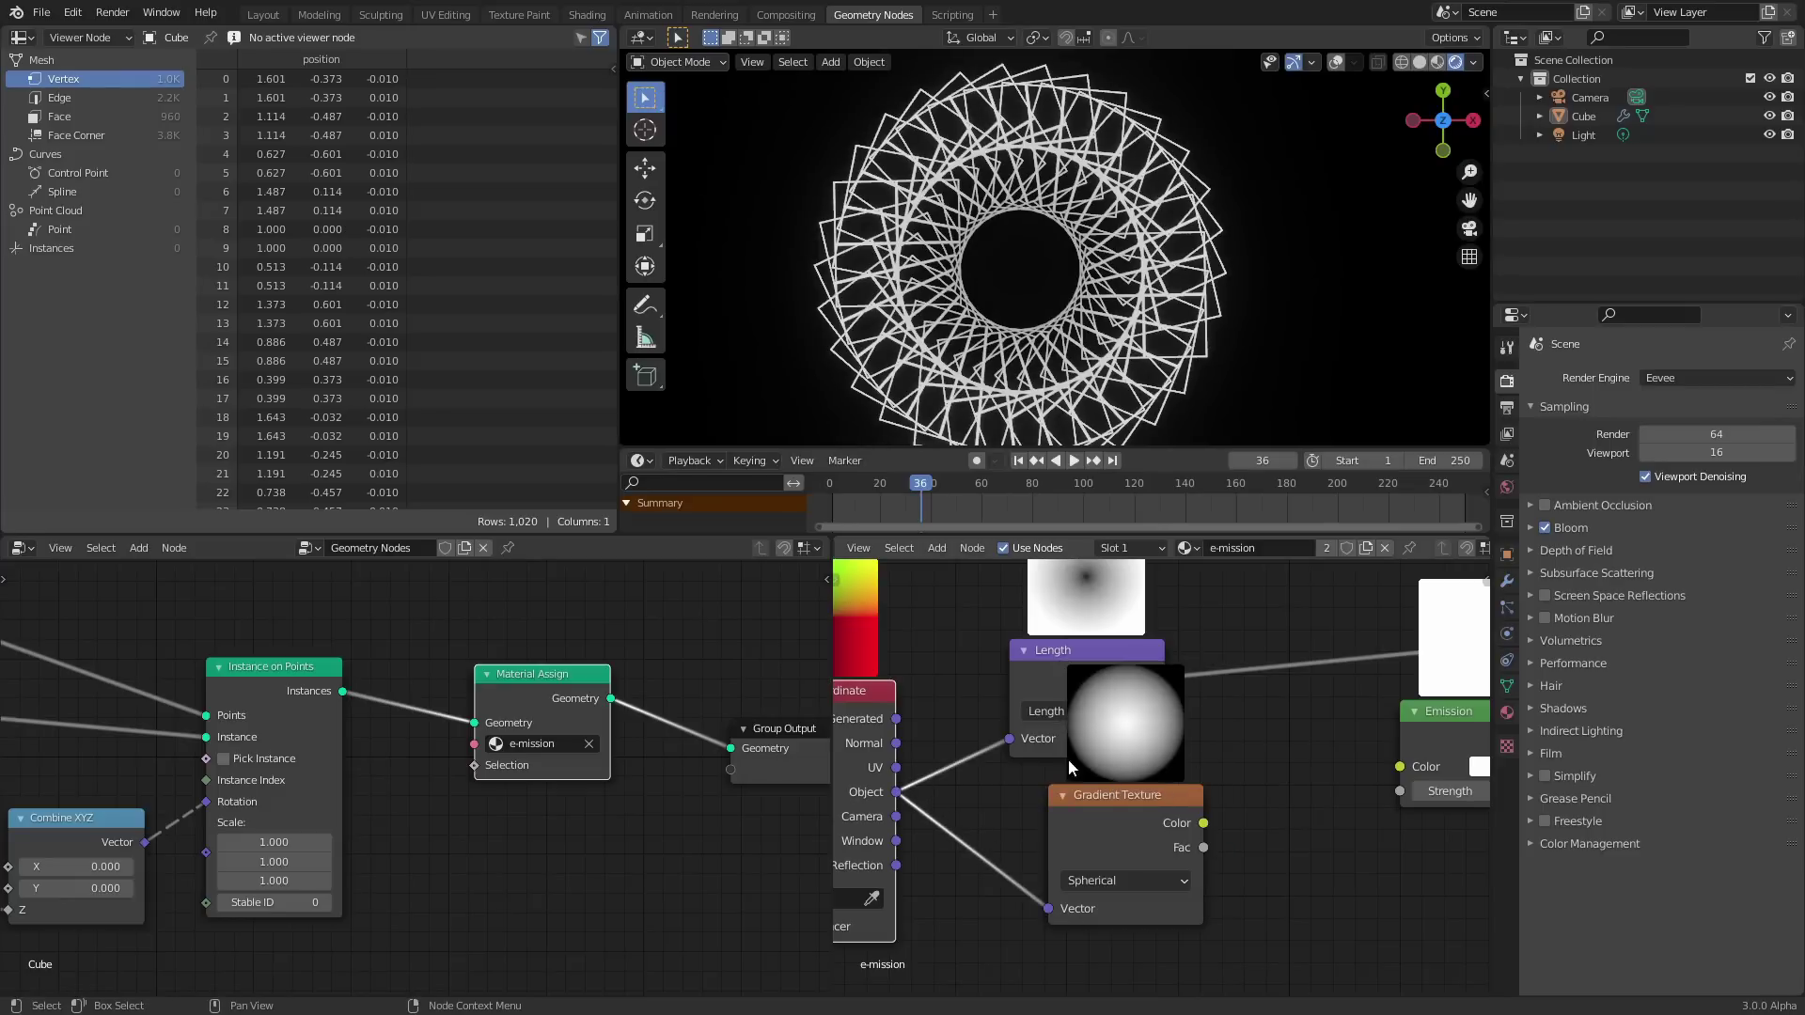
Delete the Gradient Texture, link Length Value to Emission Color, and reconnect Emission to Material Output.
{"action": "key", "text": "x"}
{"action": "middle_click_drag", "start_coordinate": [1212, 758], "coordinate": [1081, 824]}
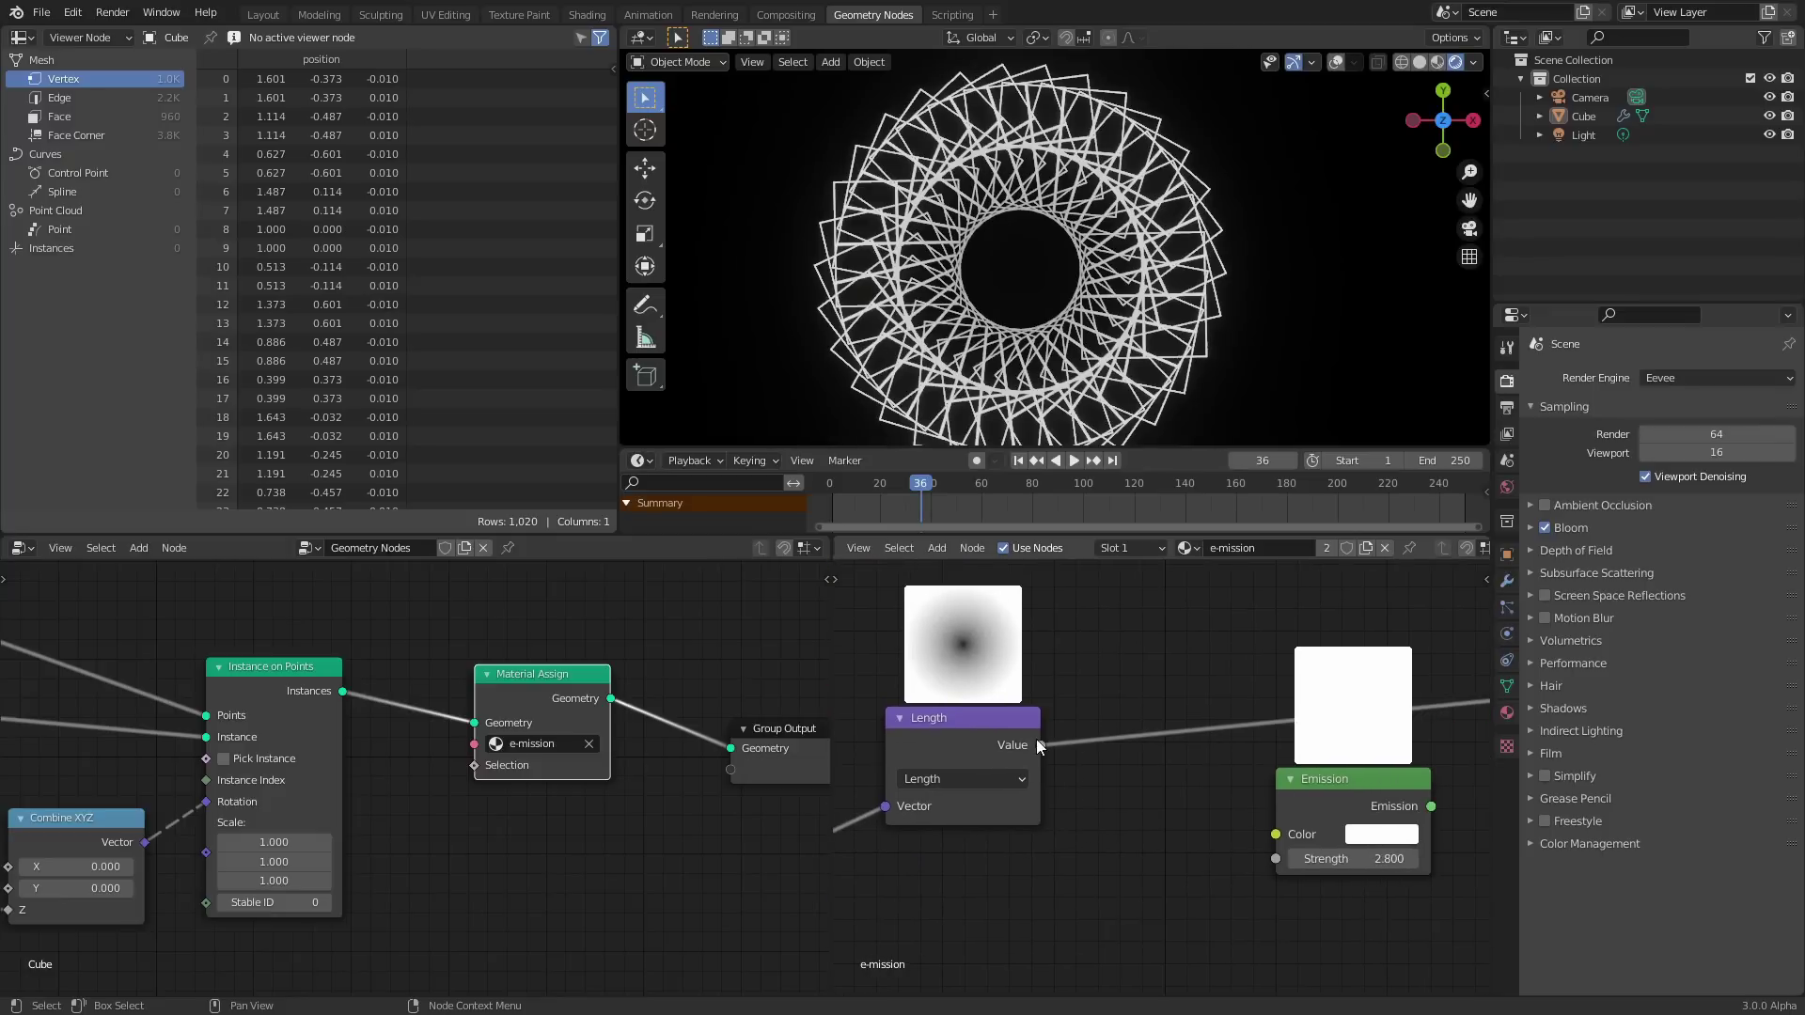
{"action": "left_click_drag", "start_coordinate": [1038, 745], "coordinate": [1300, 835]}
{"action": "middle_click_drag", "start_coordinate": [1350, 784], "coordinate": [1266, 743]}
{"action": "left_click", "coordinate": [1034, 796], "text": "ctrl+shift"}
Move the Texture Coordinate and Length nodes further left and reframe the node view.
{"action": "scroll", "coordinate": [1266, 743], "scroll_direction": "down", "scroll_amount": 4}
{"action": "middle_click_drag", "start_coordinate": [1069, 819], "coordinate": [1178, 848]}
{"action": "left_click_drag", "start_coordinate": [861, 870], "coordinate": [1141, 753]}
{"action": "key", "text": "g"}
{"action": "left_click", "coordinate": [932, 771]}
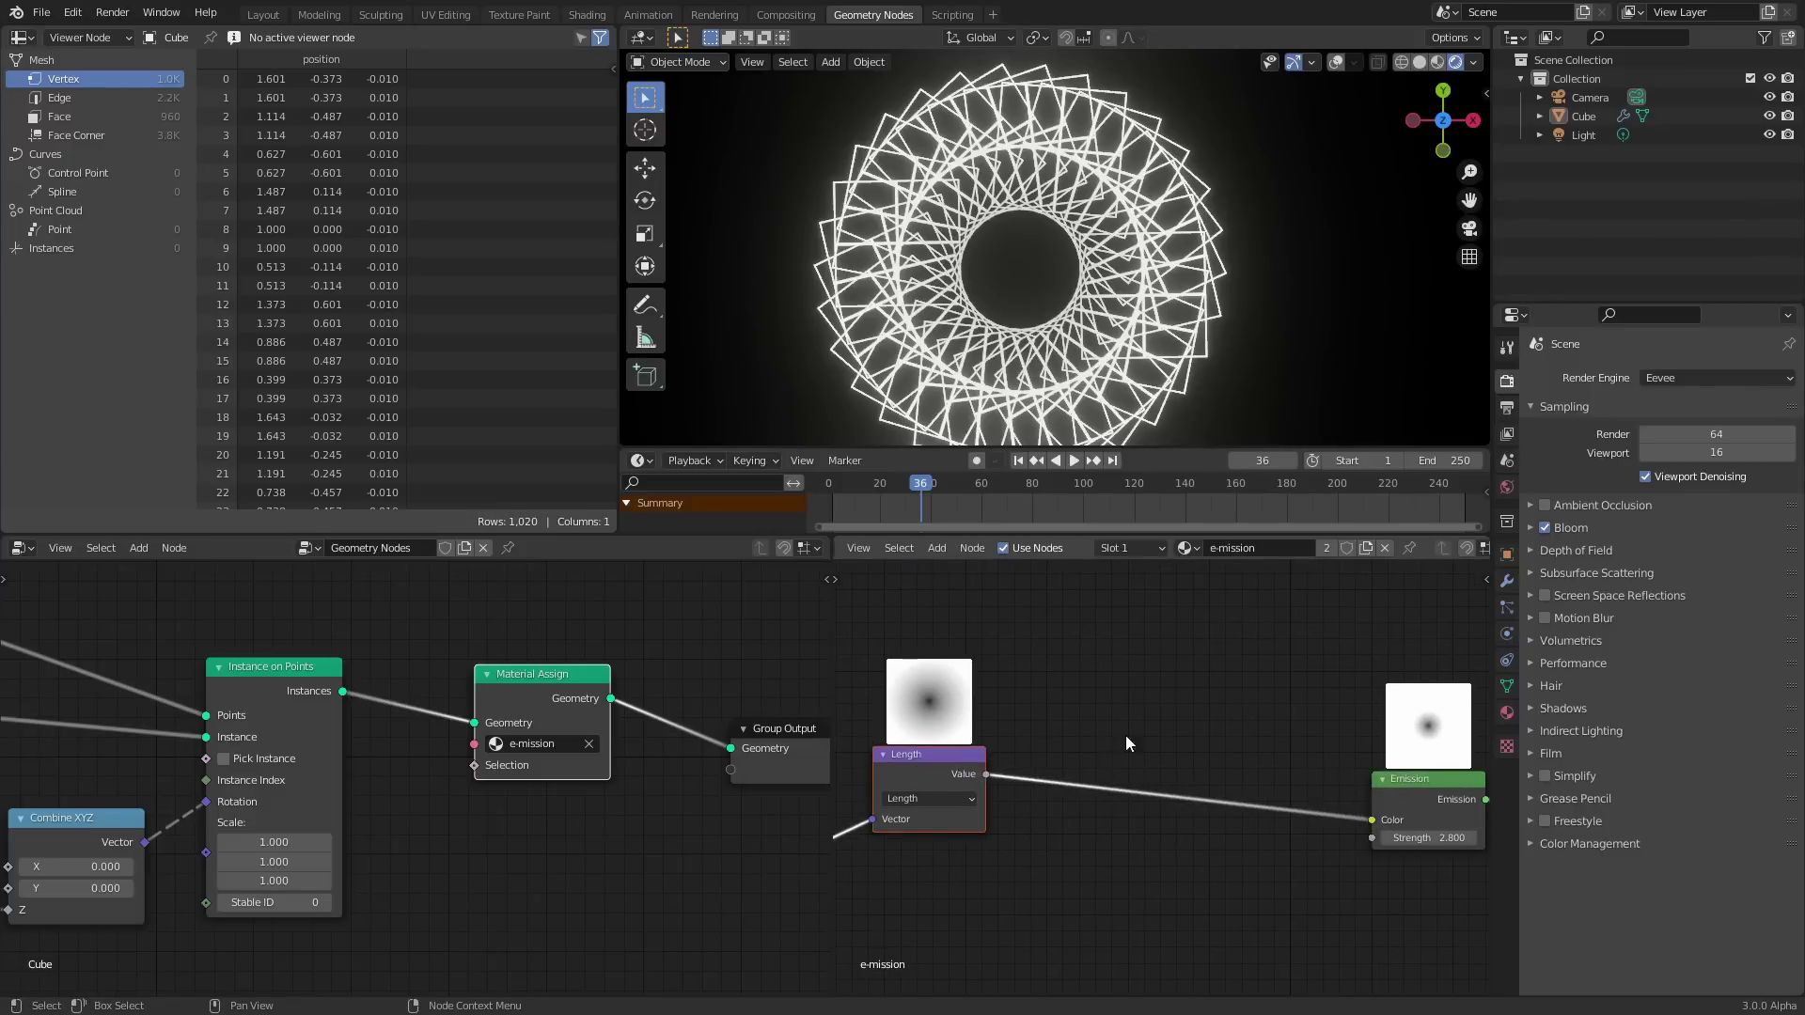
{"action": "scroll", "coordinate": [1152, 722], "scroll_direction": "up", "scroll_amount": 4}
{"action": "left_click", "coordinate": [1174, 706]}
{"action": "middle_click_drag", "start_coordinate": [1164, 694], "coordinate": [1048, 664]}
{"action": "scroll", "coordinate": [1117, 656], "scroll_direction": "down", "scroll_amount": 2}
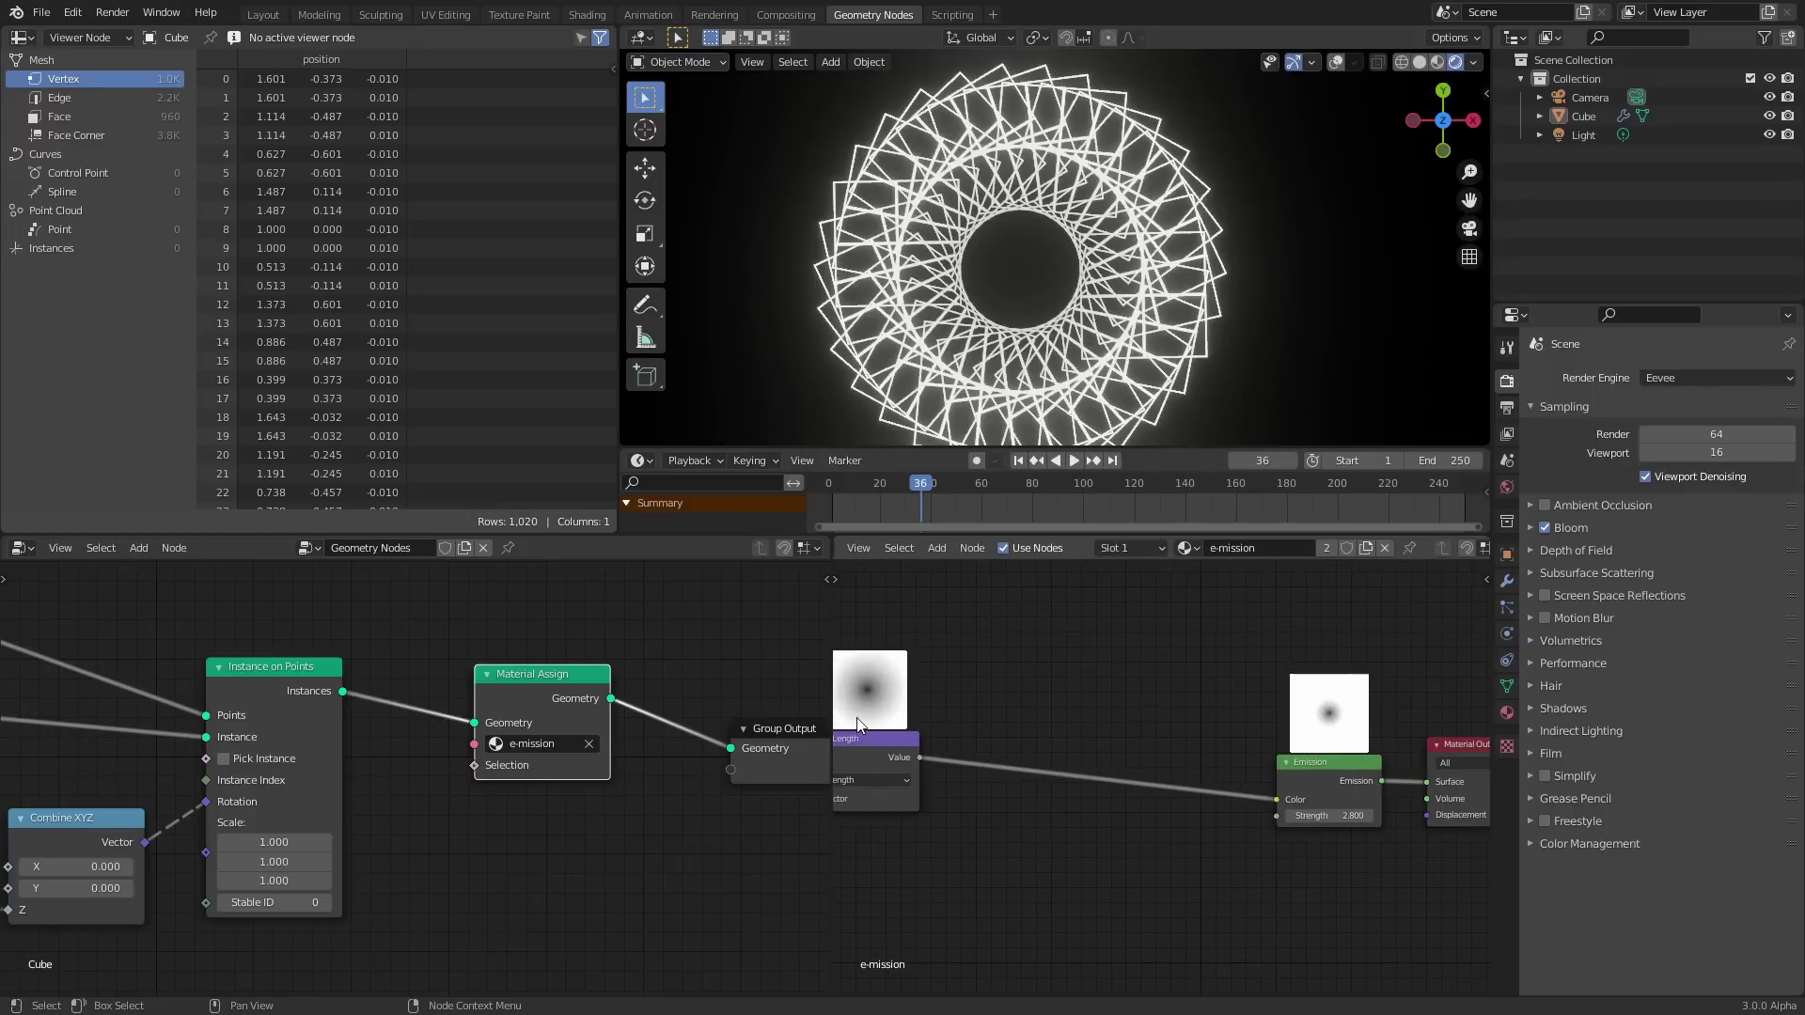
{"action": "key", "text": "shift+a"}
Insert a ColorRamp node on the link between Length and the Emission colour.
{"action": "left_click", "coordinate": [1068, 657]}
{"action": "type", "text": "co"}
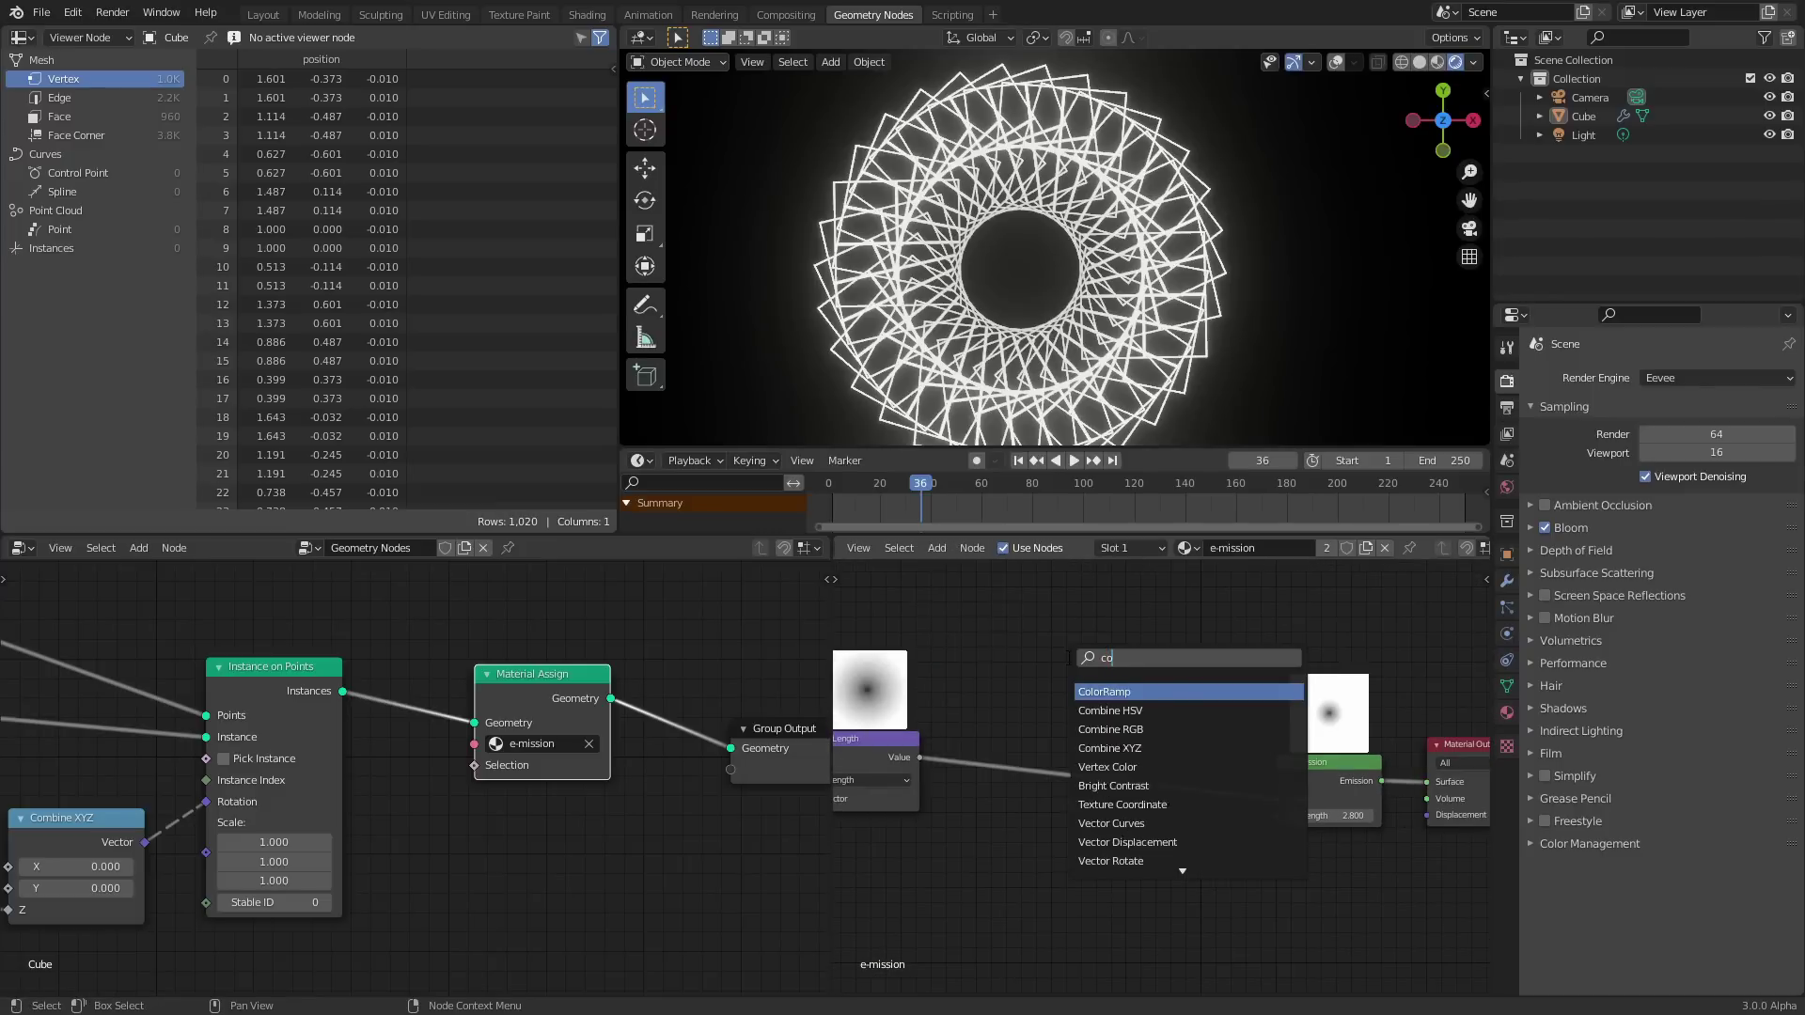
{"action": "type", "text": "lo"}
{"action": "left_click", "coordinate": [1097, 691]}
{"action": "left_click", "coordinate": [983, 697]}
{"action": "scroll", "coordinate": [984, 742], "scroll_direction": "up", "scroll_amount": 2}
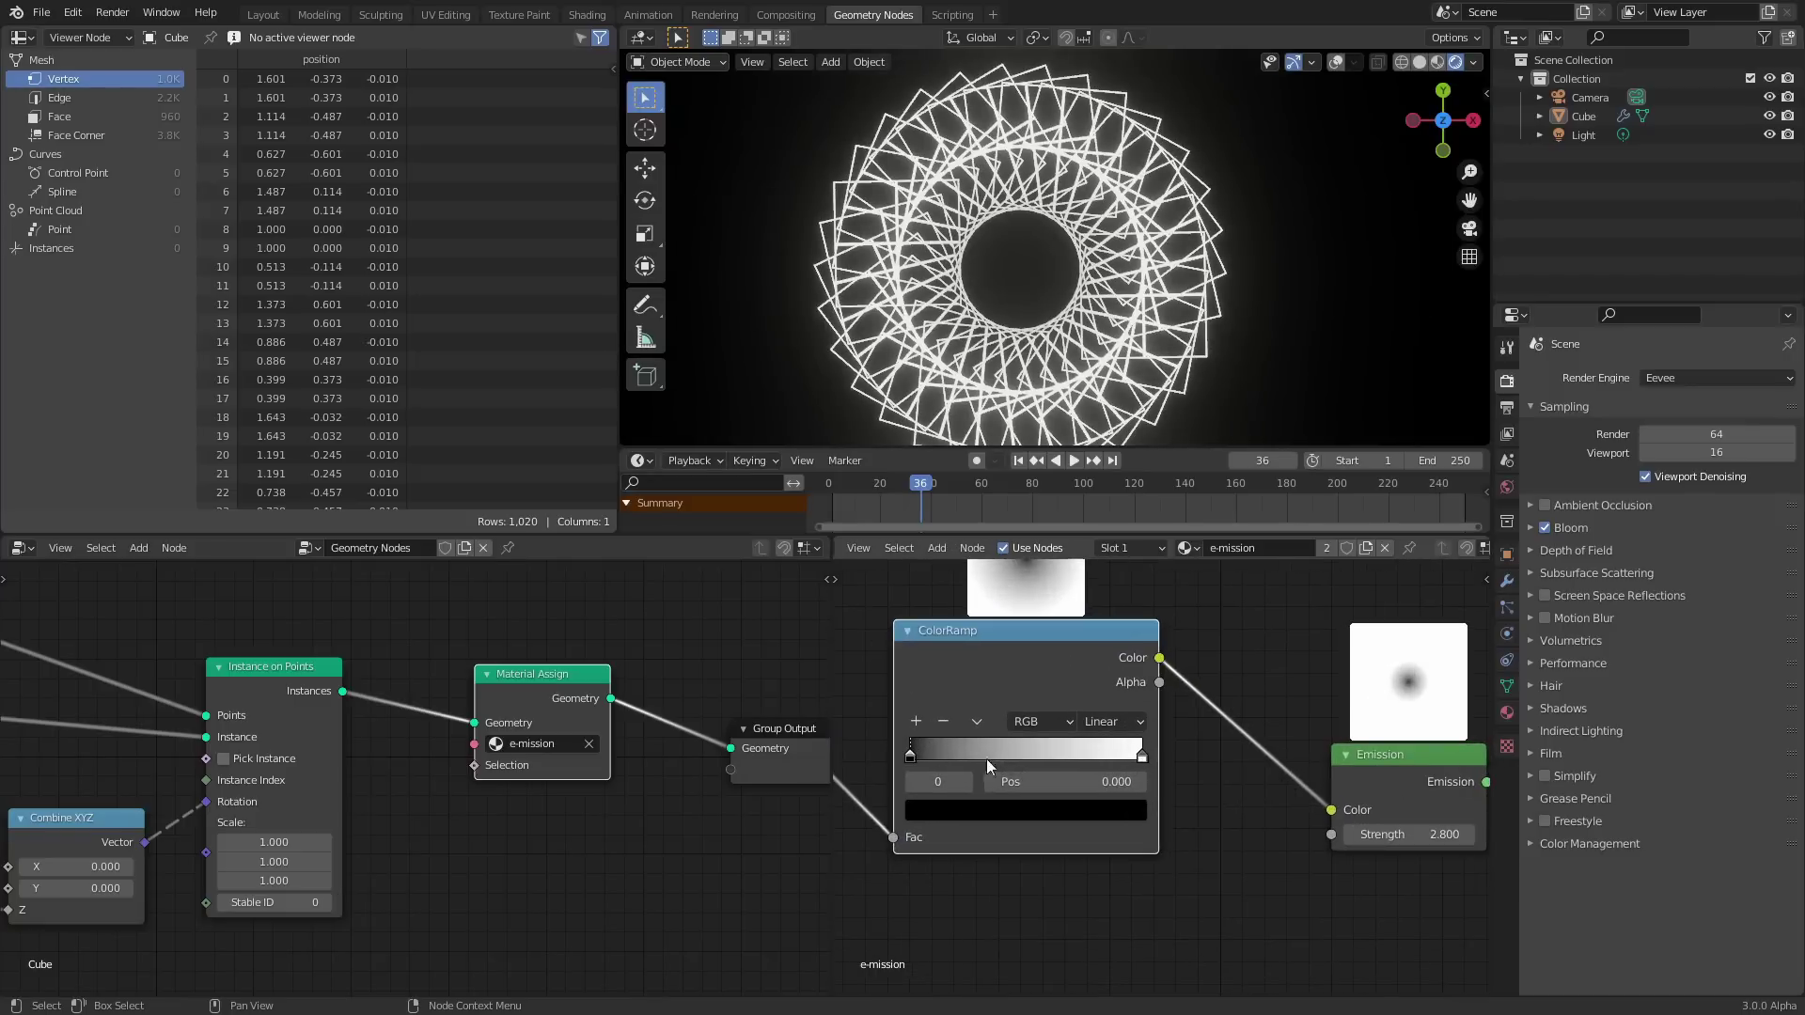
Make the ramp's left stop a saturated full-brightness red, keeping it at position 0.
{"action": "left_click", "coordinate": [953, 815]}
{"action": "left_click", "coordinate": [1095, 500]}
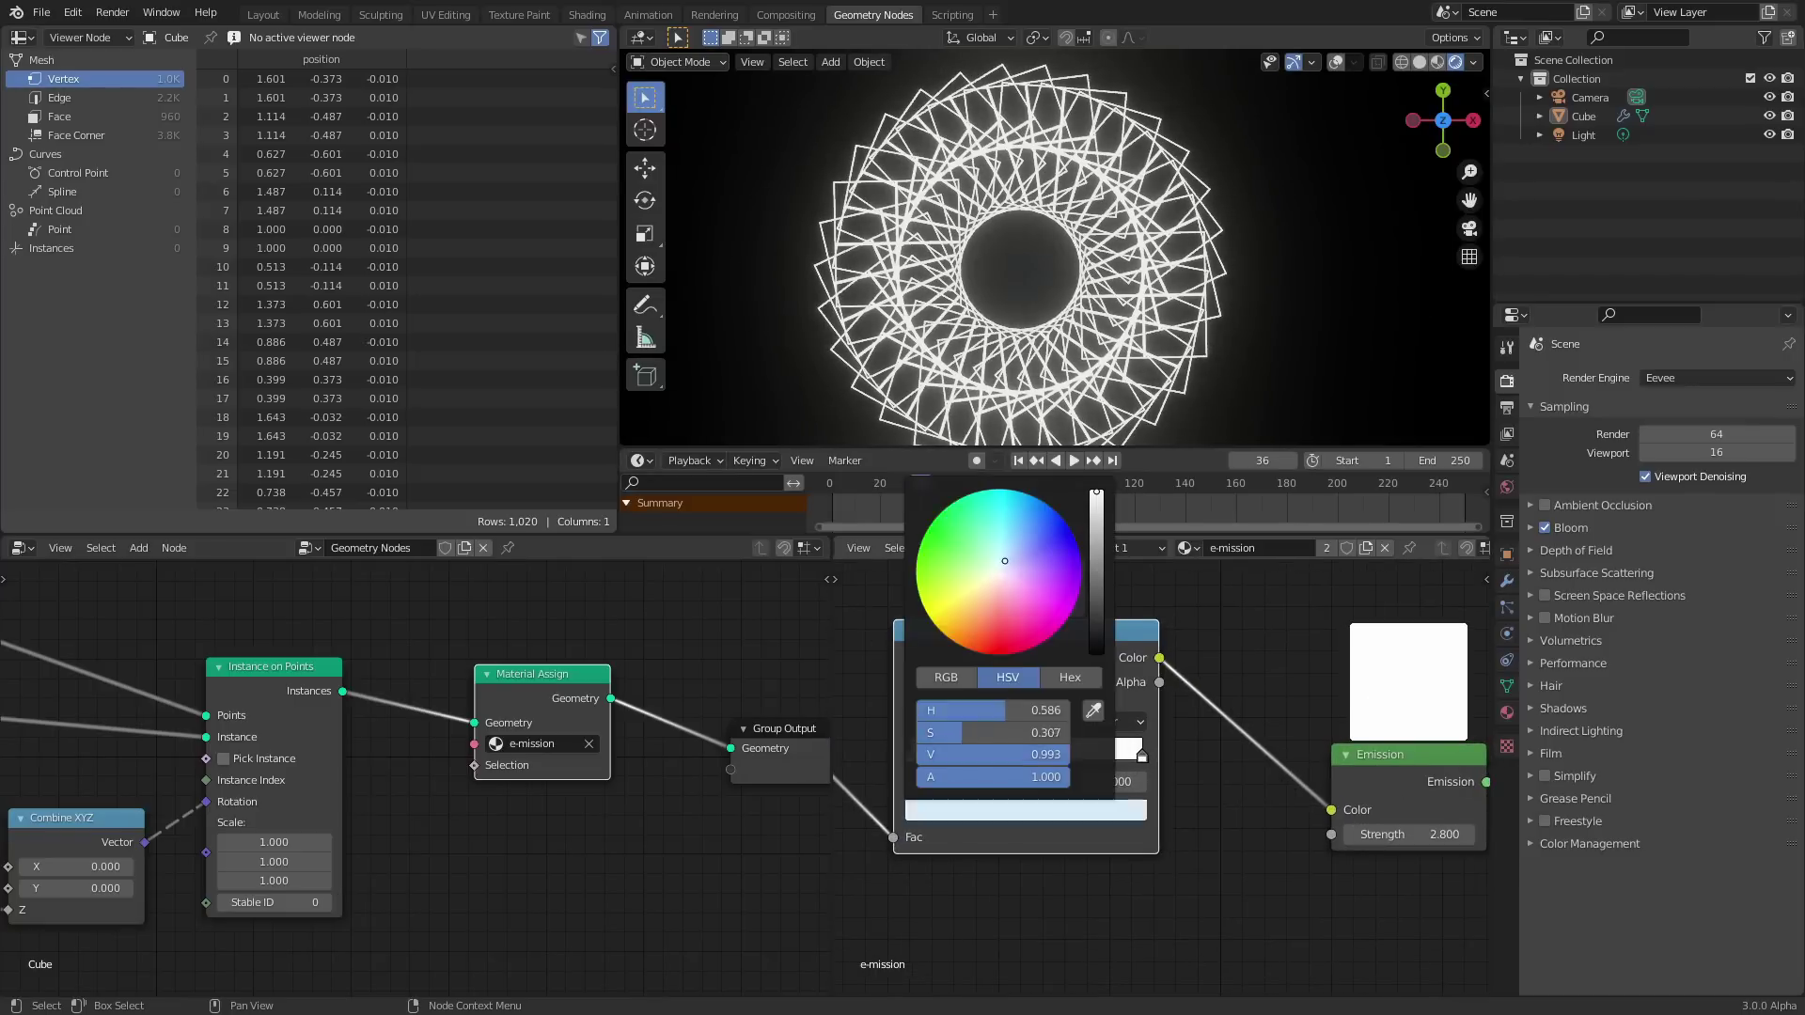
{"action": "left_click_drag", "start_coordinate": [1005, 562], "coordinate": [998, 653]}
{"action": "scroll", "coordinate": [1012, 301], "scroll_direction": "up", "scroll_amount": 3}
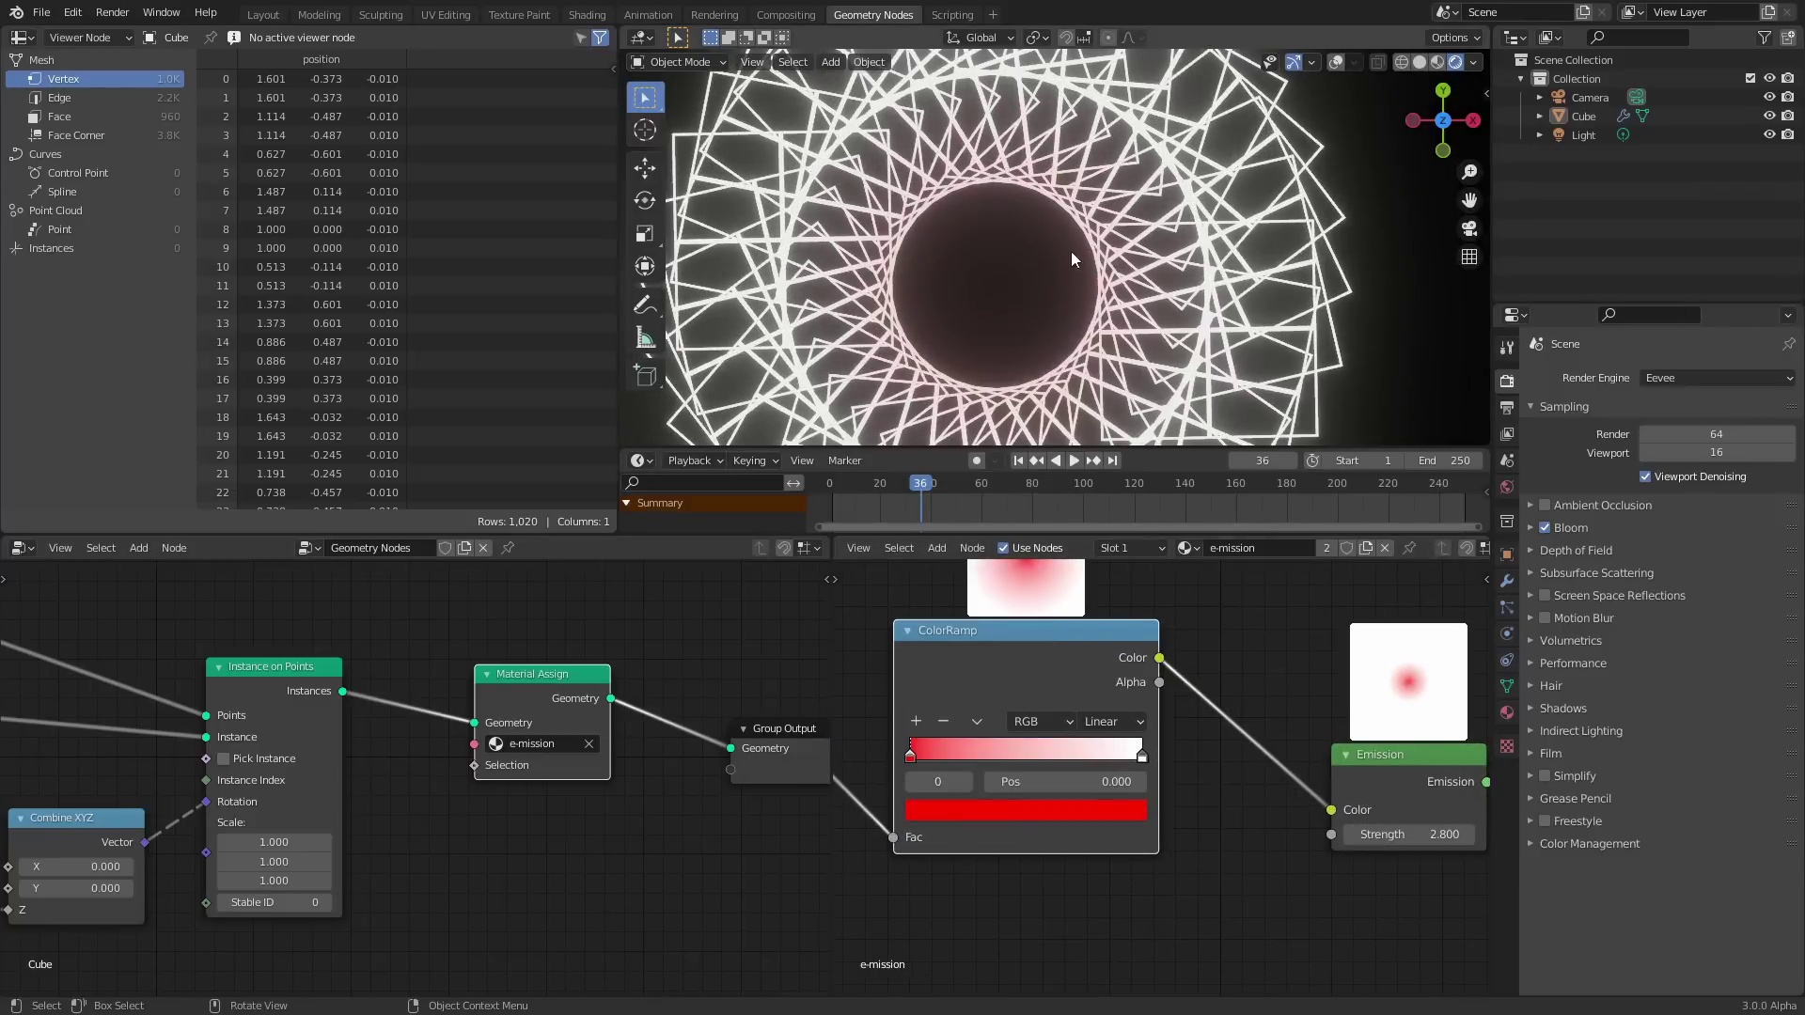
{"action": "scroll", "coordinate": [1068, 258], "scroll_direction": "down", "scroll_amount": 2}
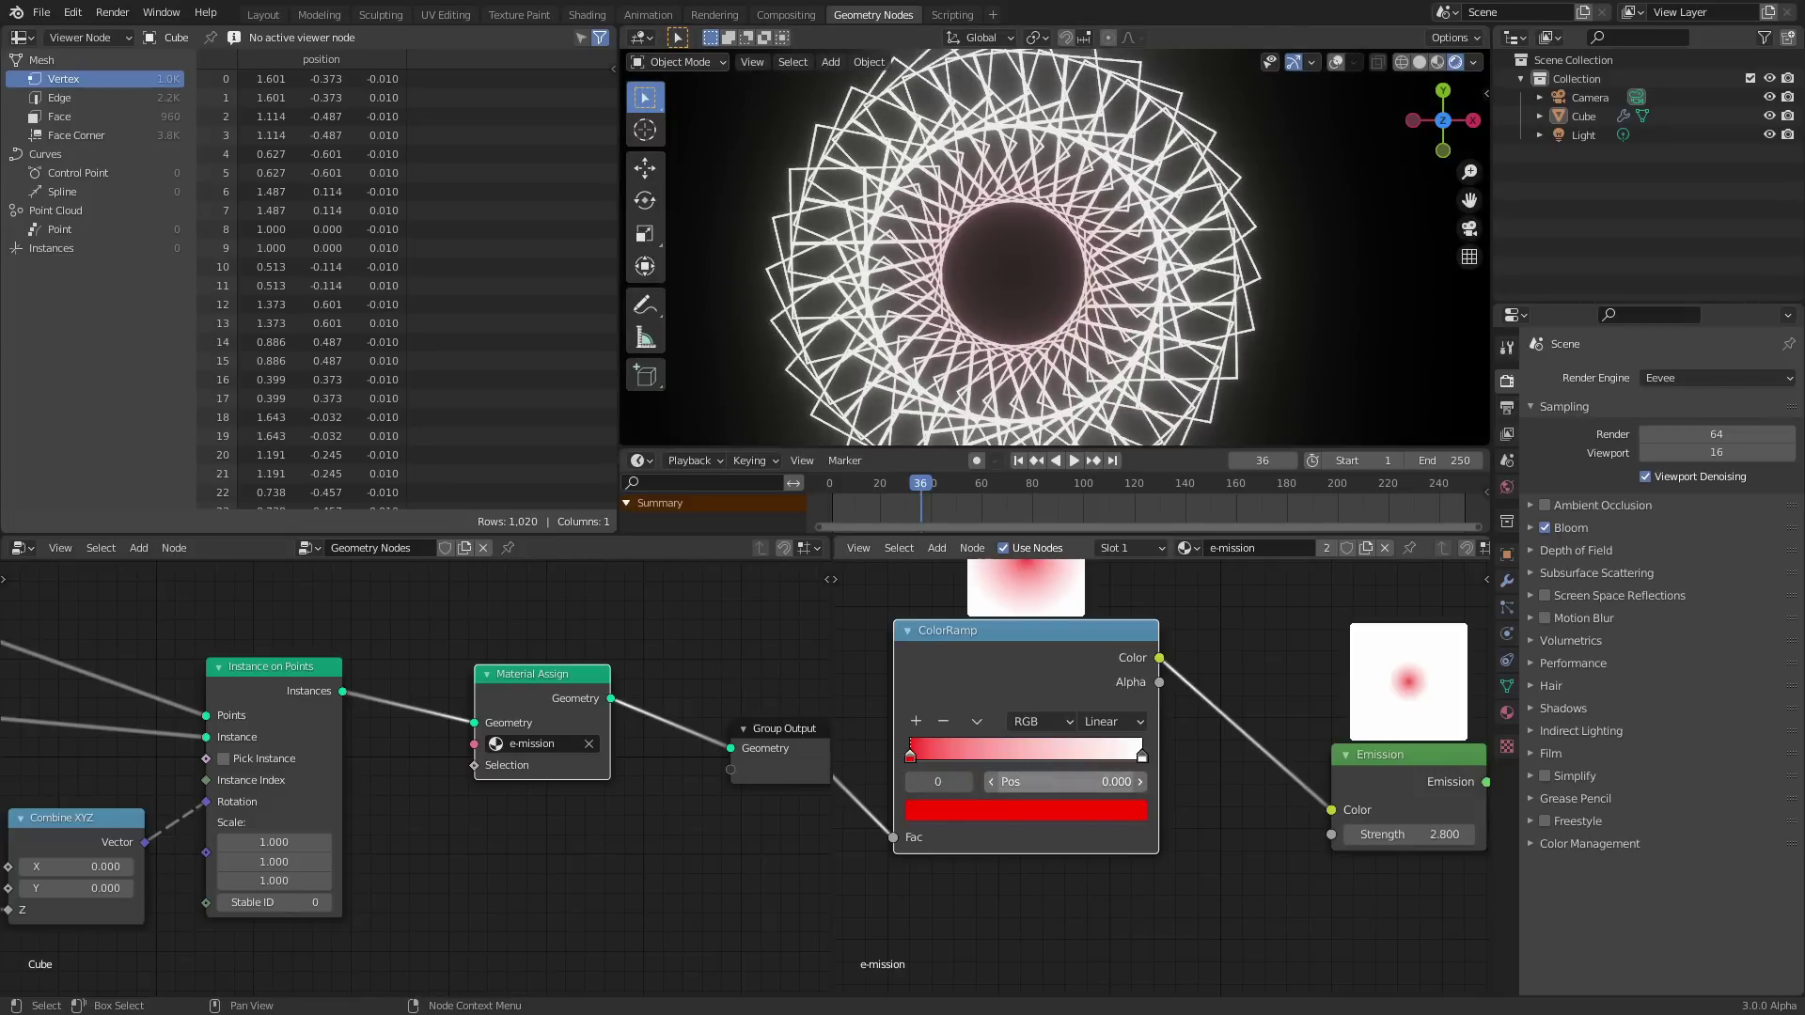
{"action": "left_click_drag", "start_coordinate": [910, 755], "coordinate": [1024, 755]}
{"action": "key", "text": "ctrl+z"}
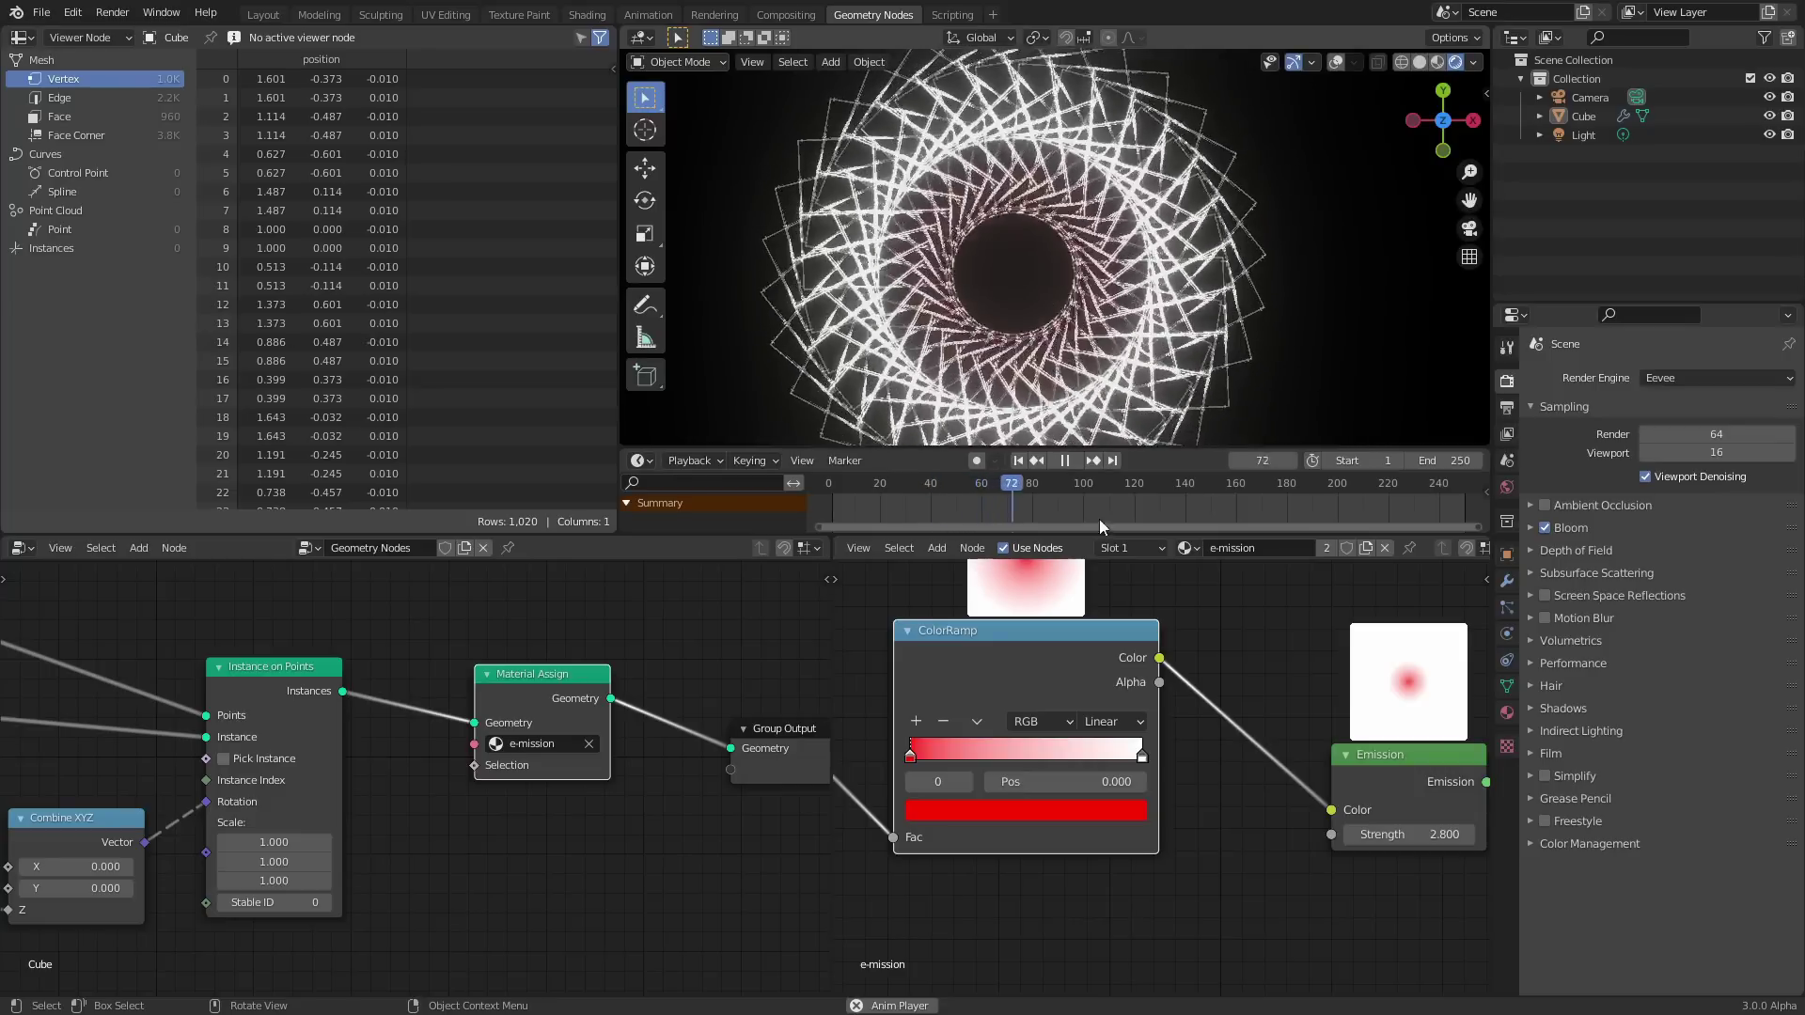
Play the animation from frame 1, pause it, and scrub to frame 80.
{"action": "key", "text": "space"}
{"action": "key", "text": "shift+Left"}
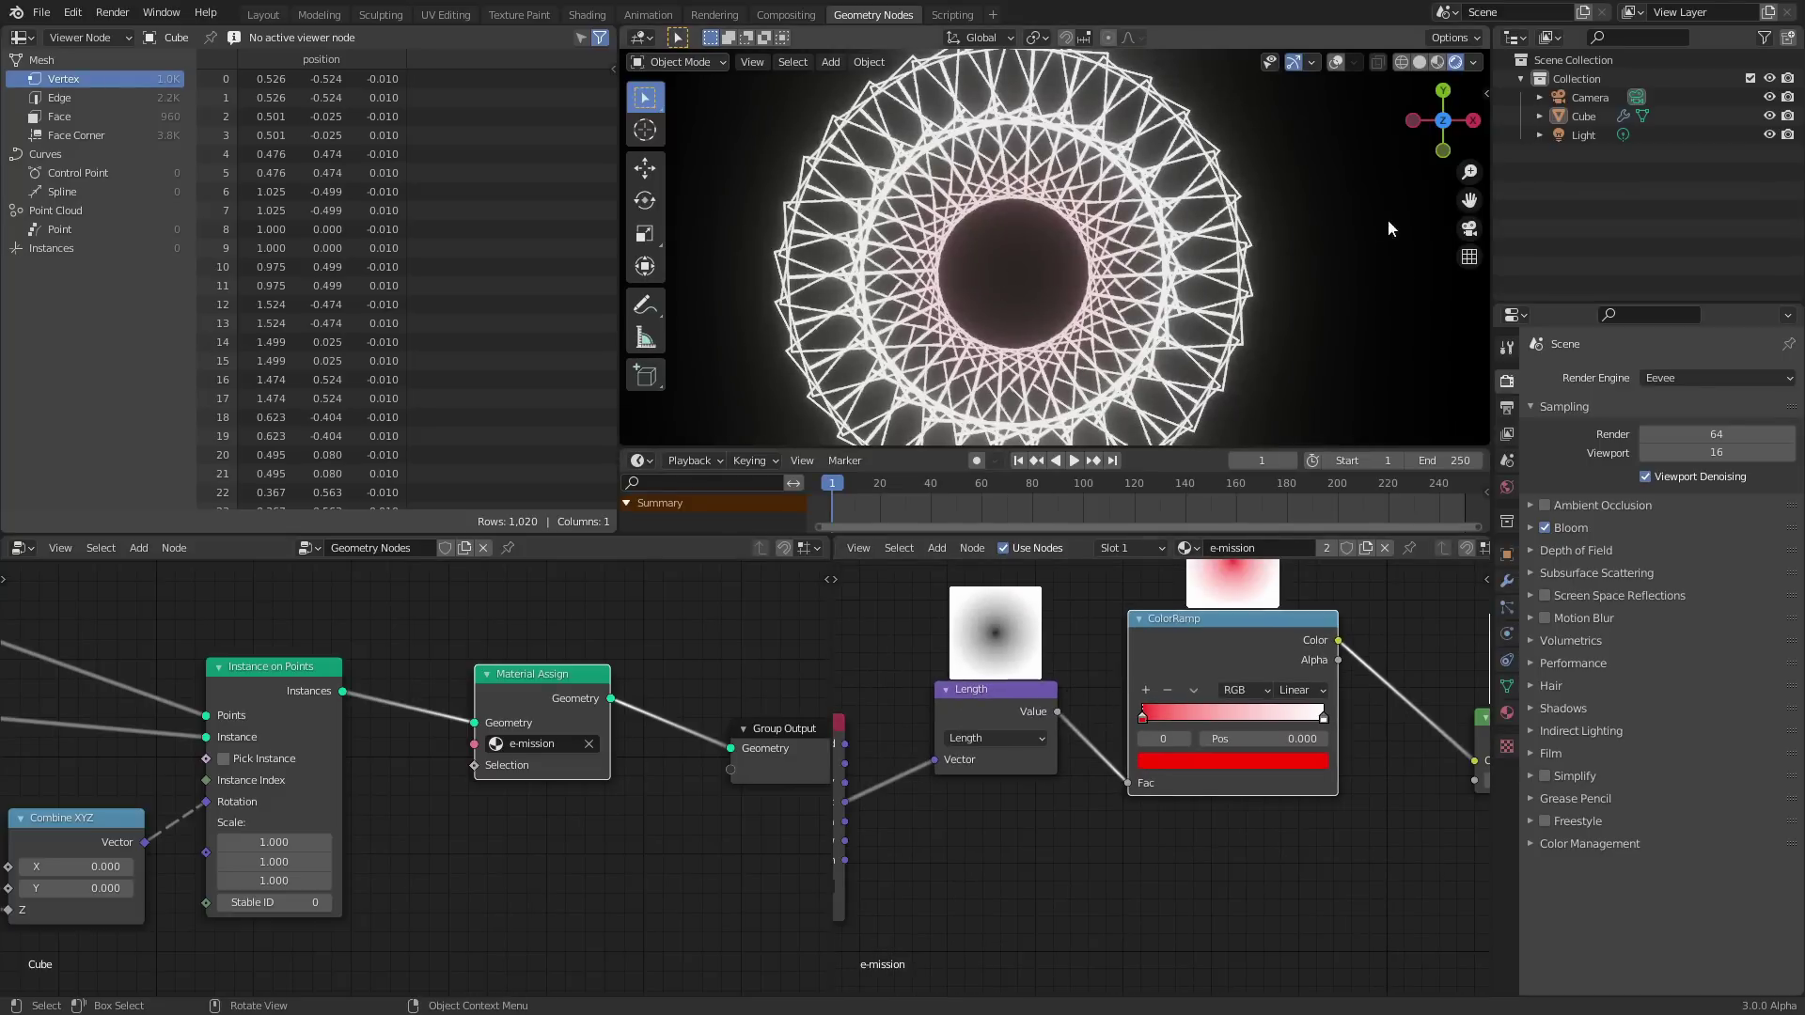
{"action": "key", "text": "space"}
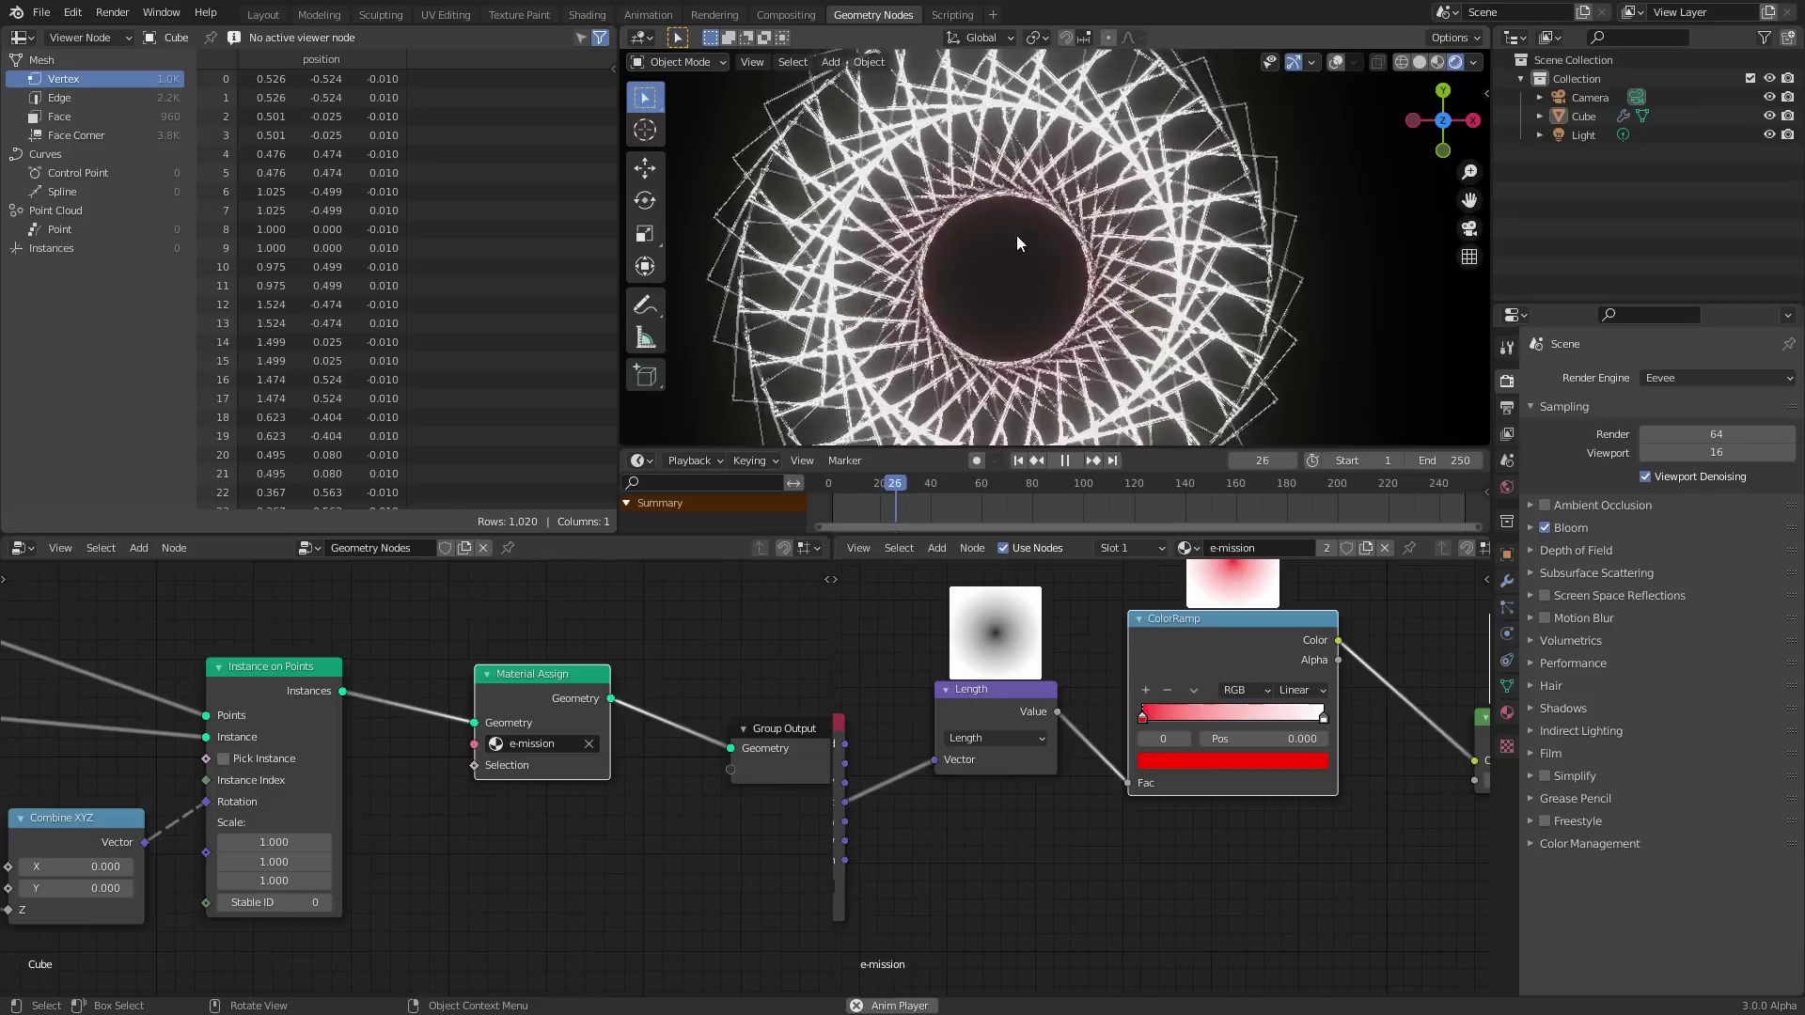
{"action": "key", "text": "space"}
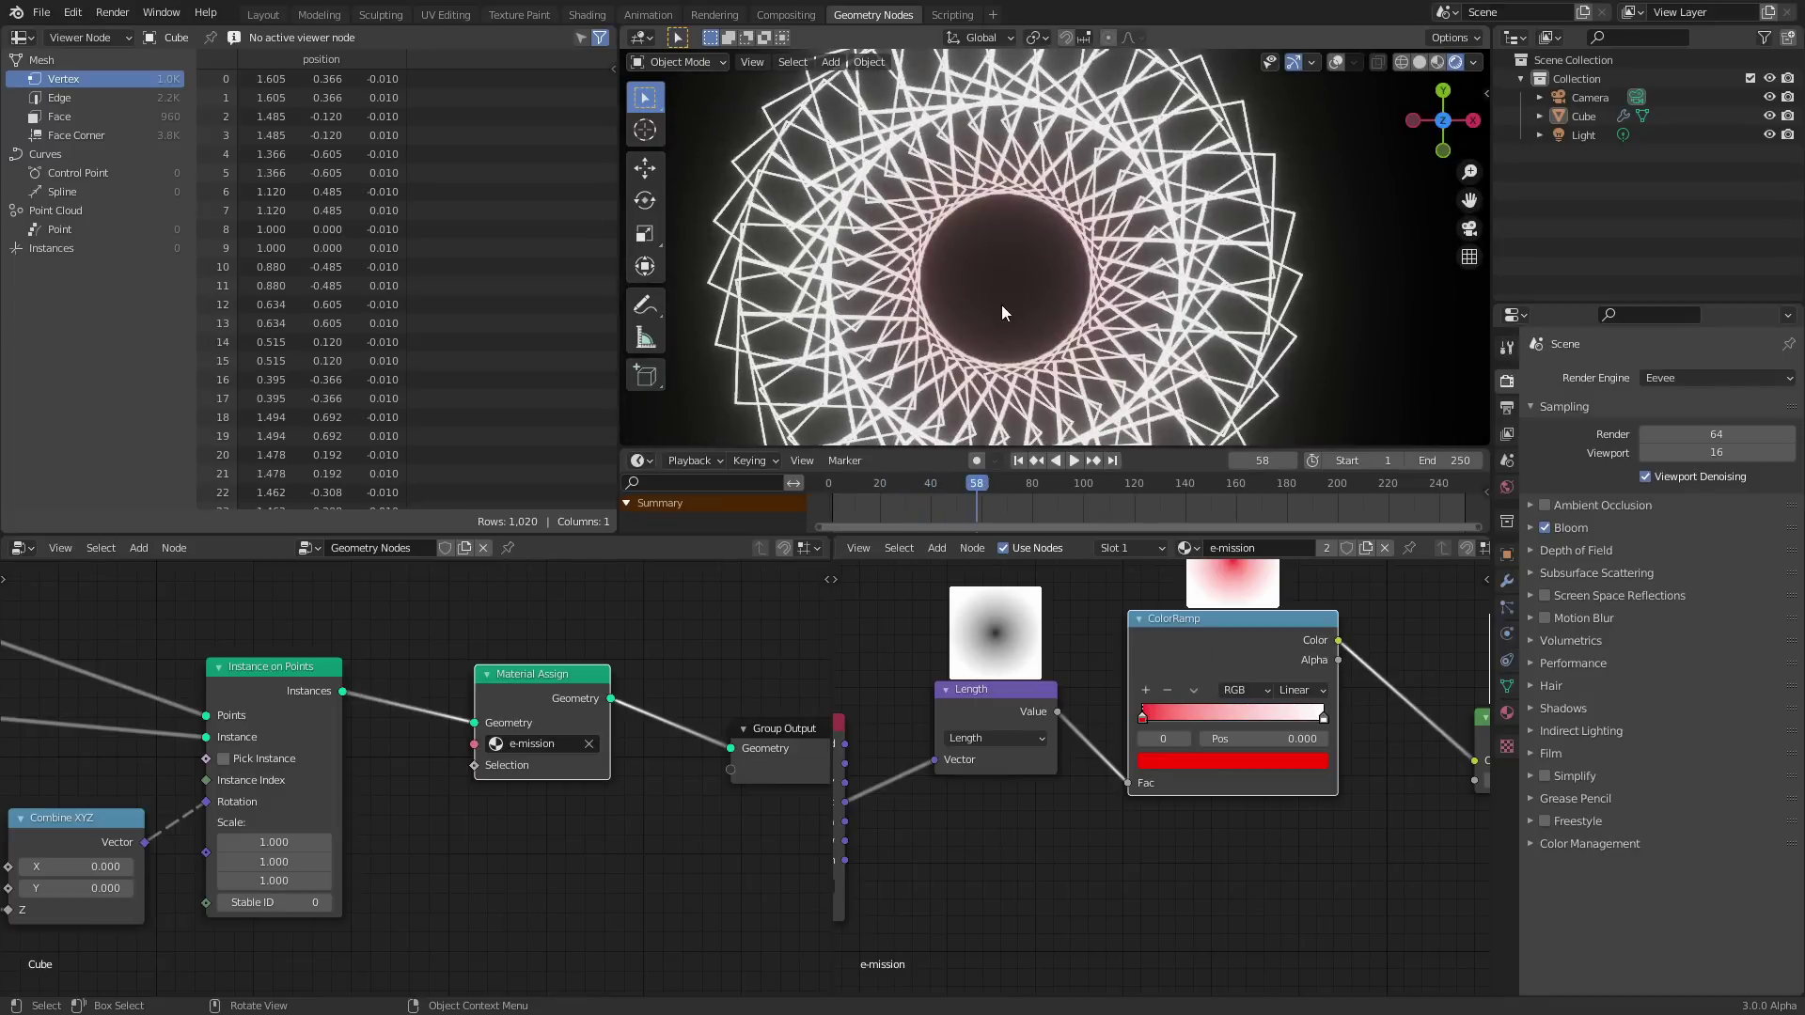
{"action": "left_click_drag", "start_coordinate": [993, 482], "coordinate": [1034, 483]}
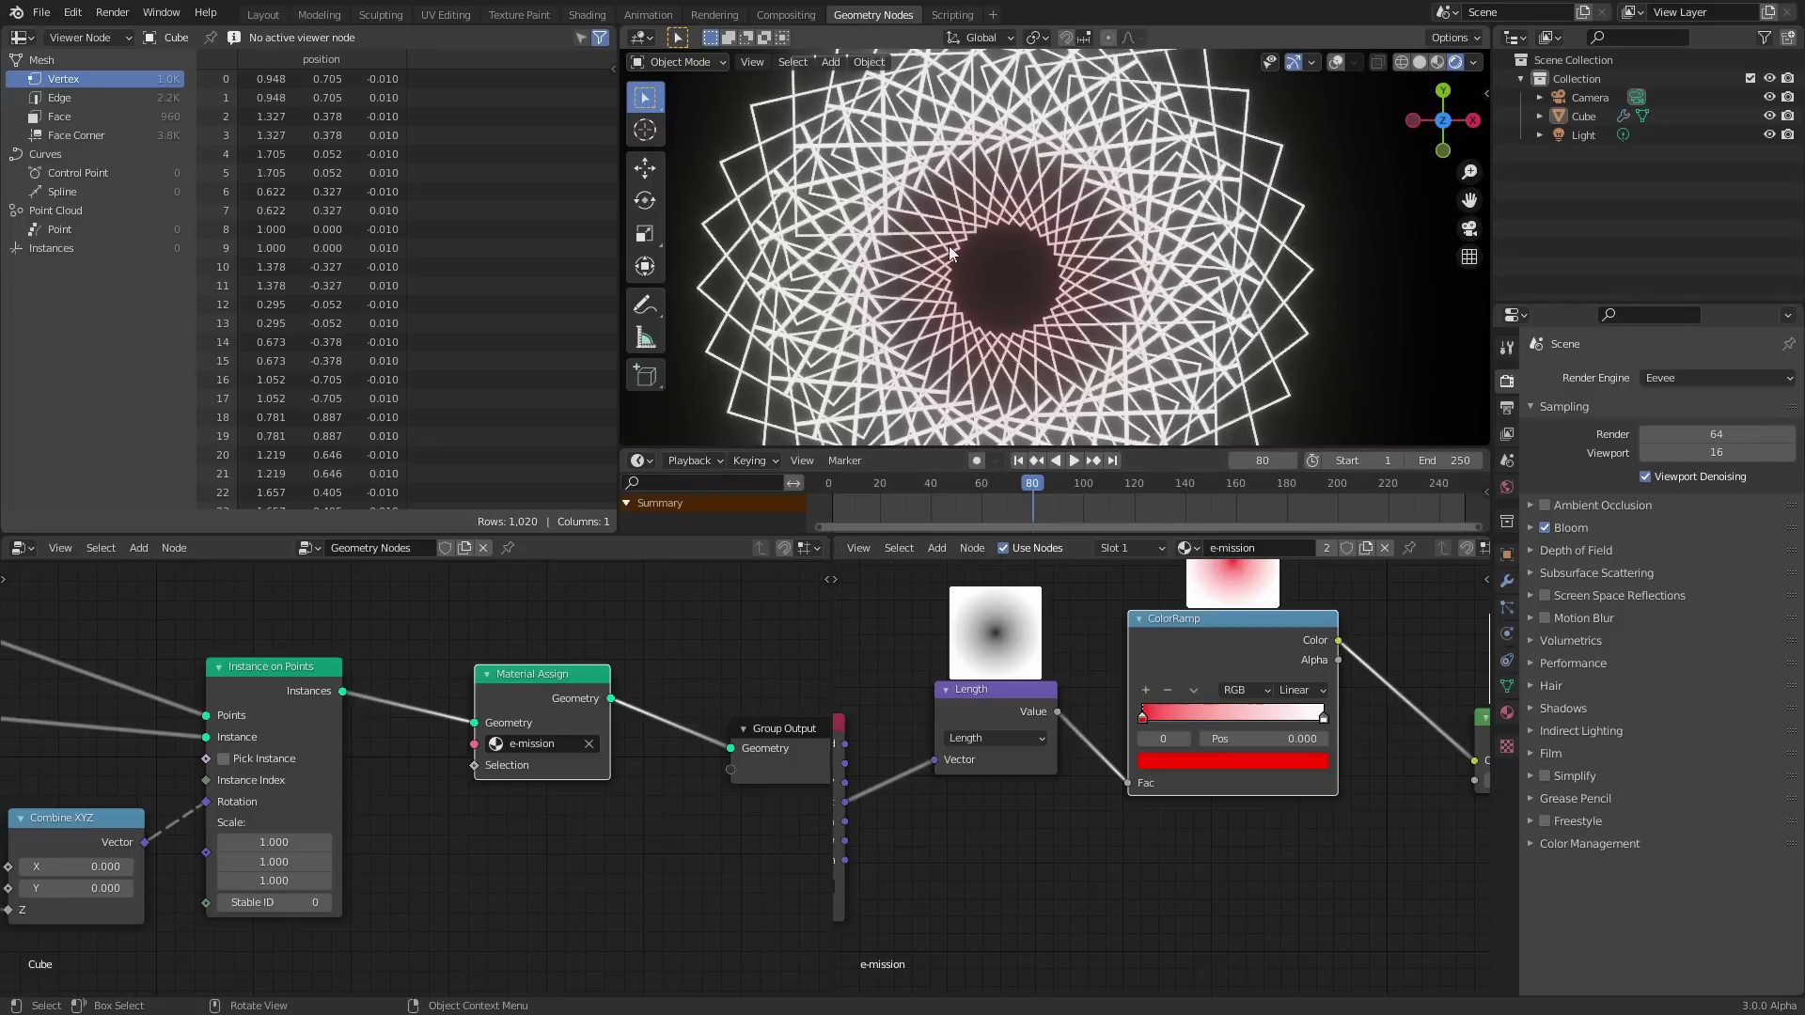
{"action": "scroll", "coordinate": [989, 314], "scroll_direction": "up", "scroll_amount": 1}
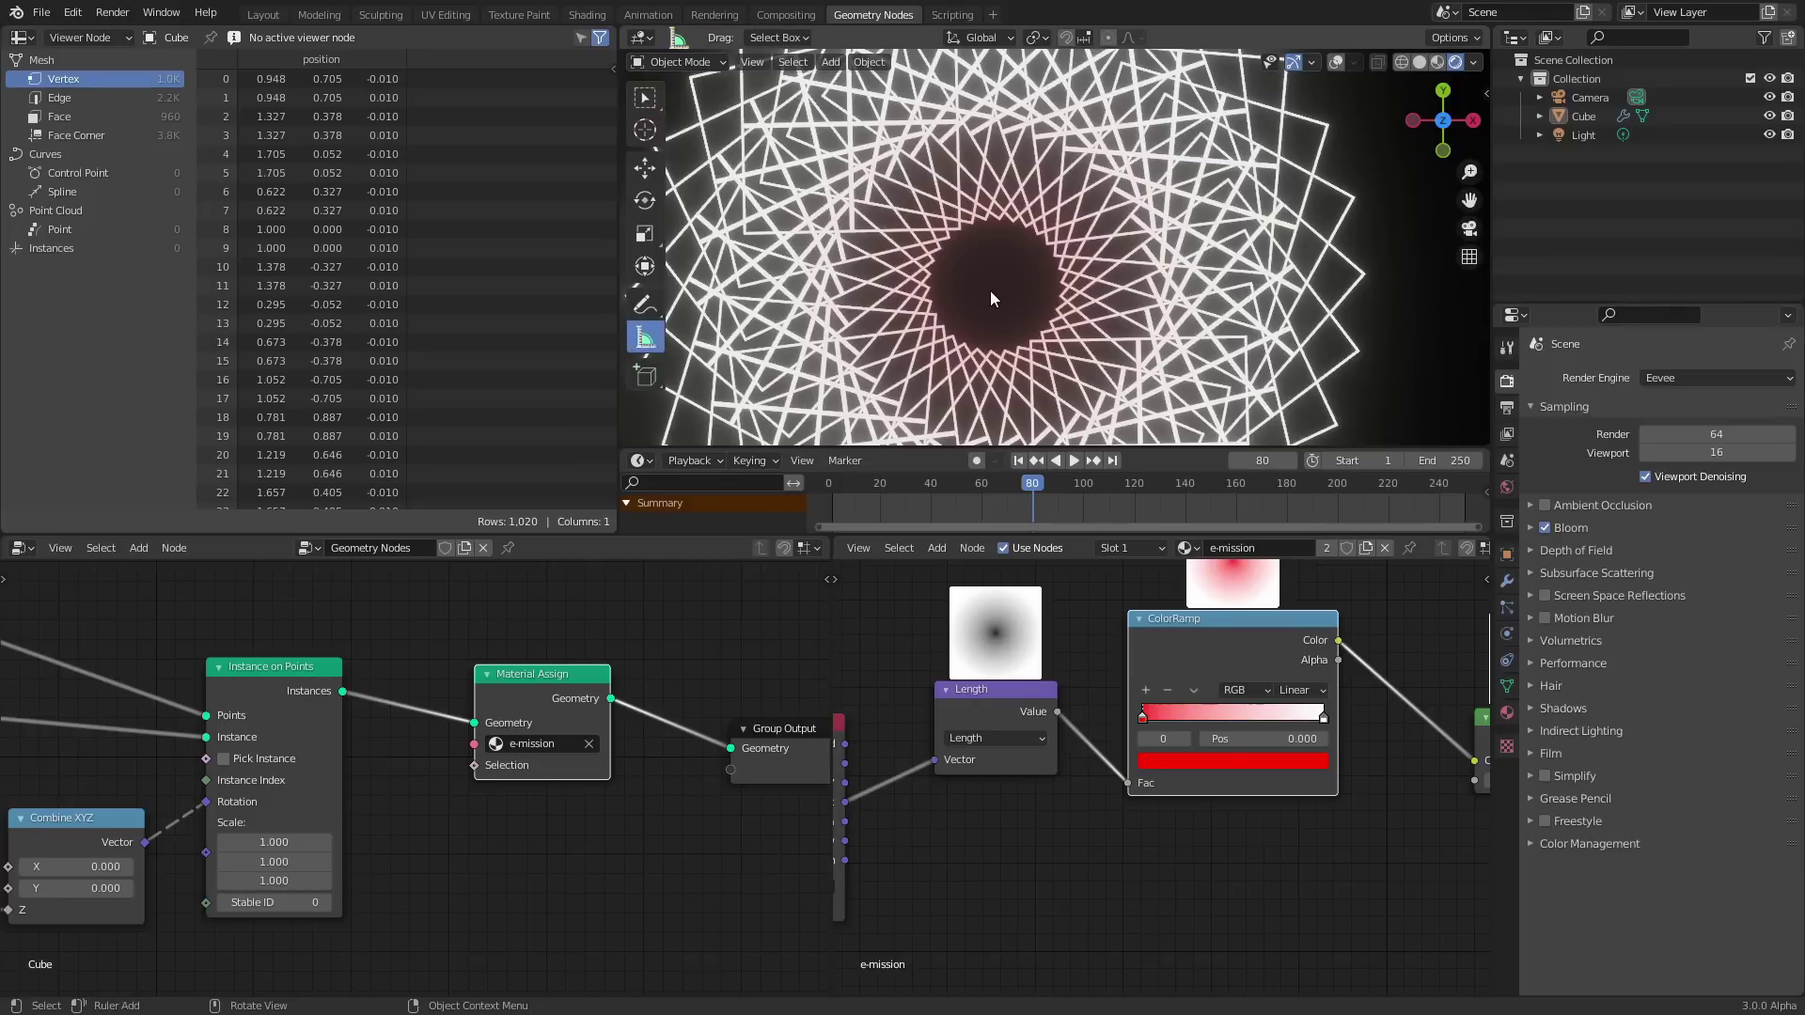
Measure the ring's dark centre at about 0.308 m, then shift the Texture Coordinate and Length nodes left.
{"action": "left_click_drag", "start_coordinate": [991, 285], "coordinate": [1472, 256]}
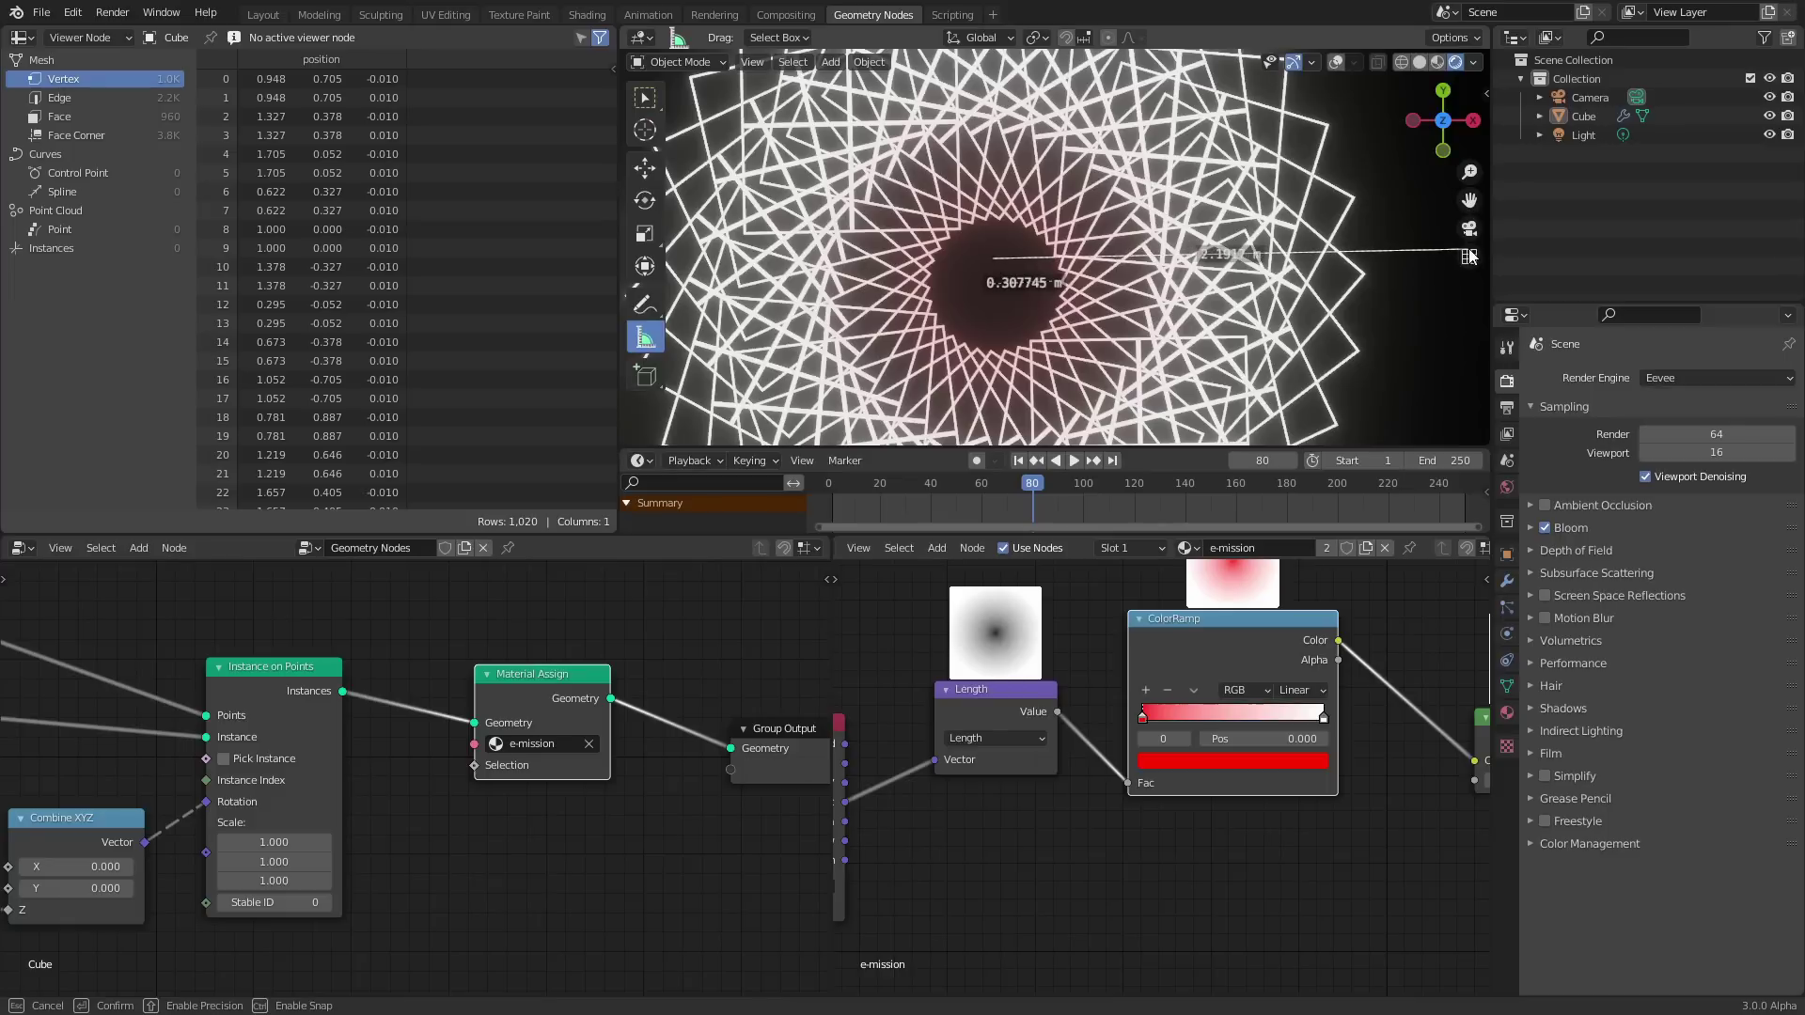
{"action": "scroll", "coordinate": [1255, 293], "scroll_direction": "down", "scroll_amount": 3}
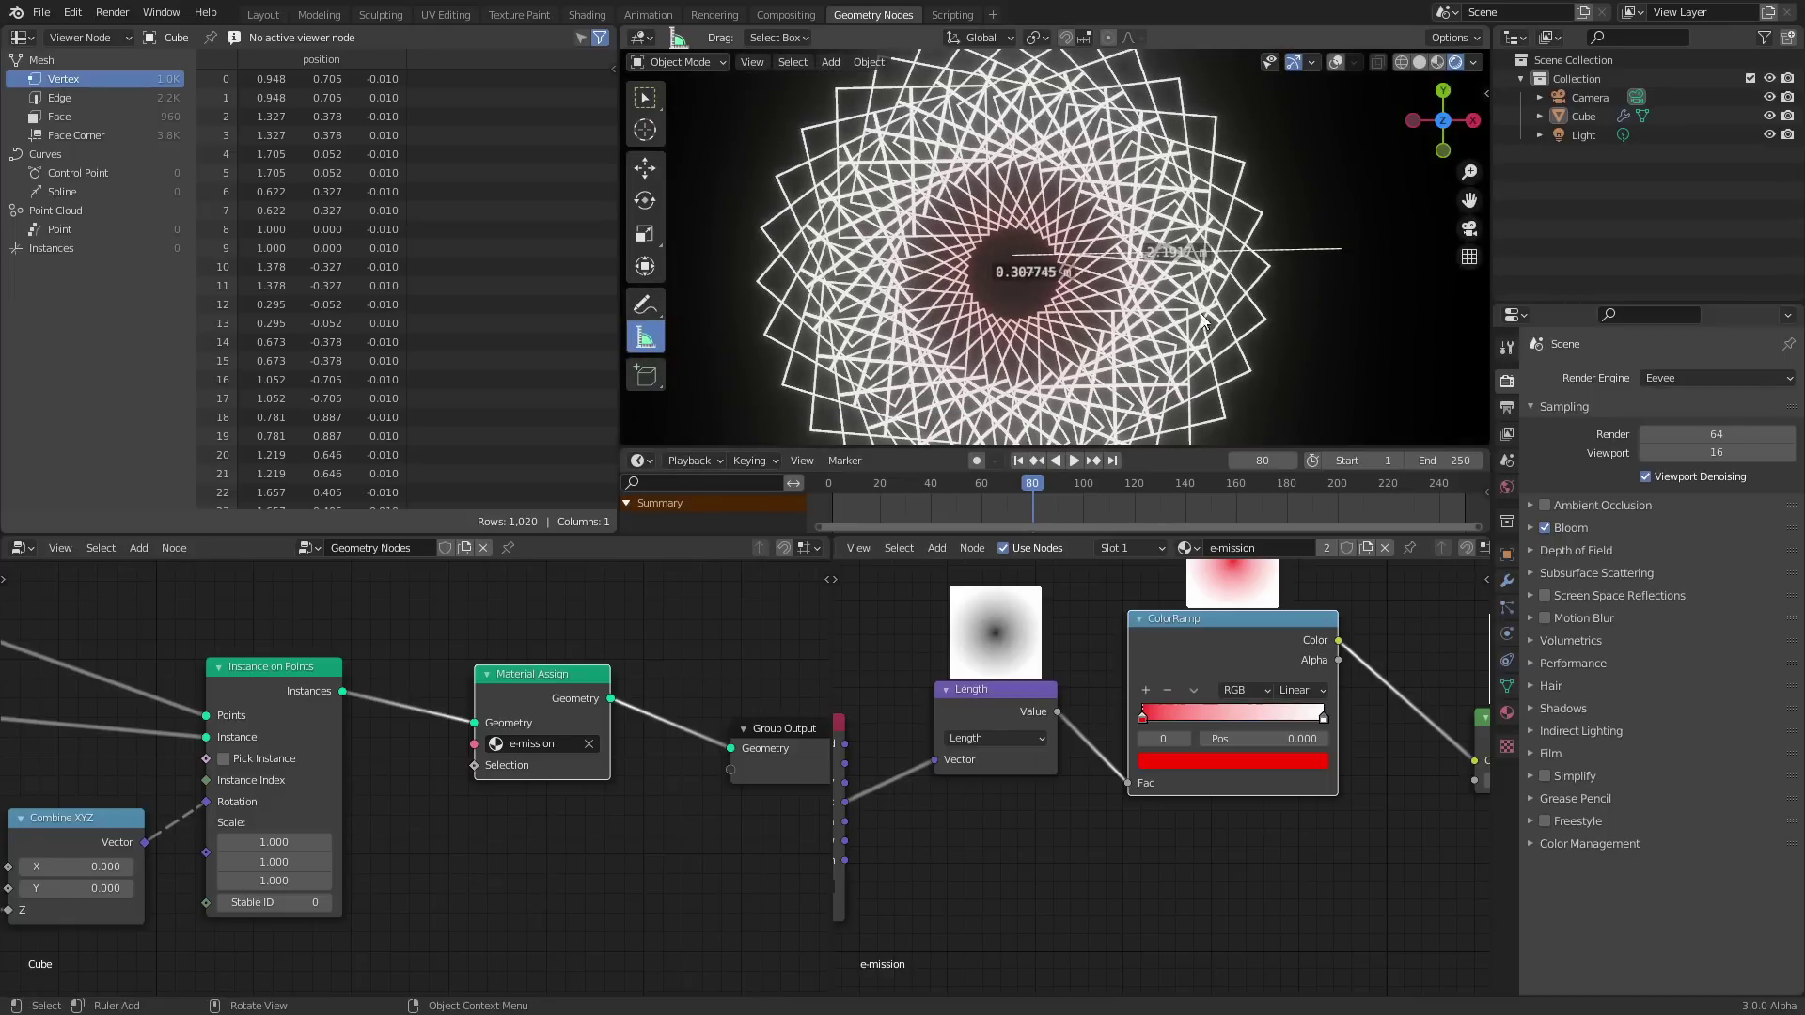
{"action": "middle_click_drag", "start_coordinate": [964, 673], "coordinate": [1225, 662]}
{"action": "left_click_drag", "start_coordinate": [1233, 714], "coordinate": [1234, 714]}
{"action": "left_click_drag", "start_coordinate": [1109, 717], "coordinate": [980, 732]}
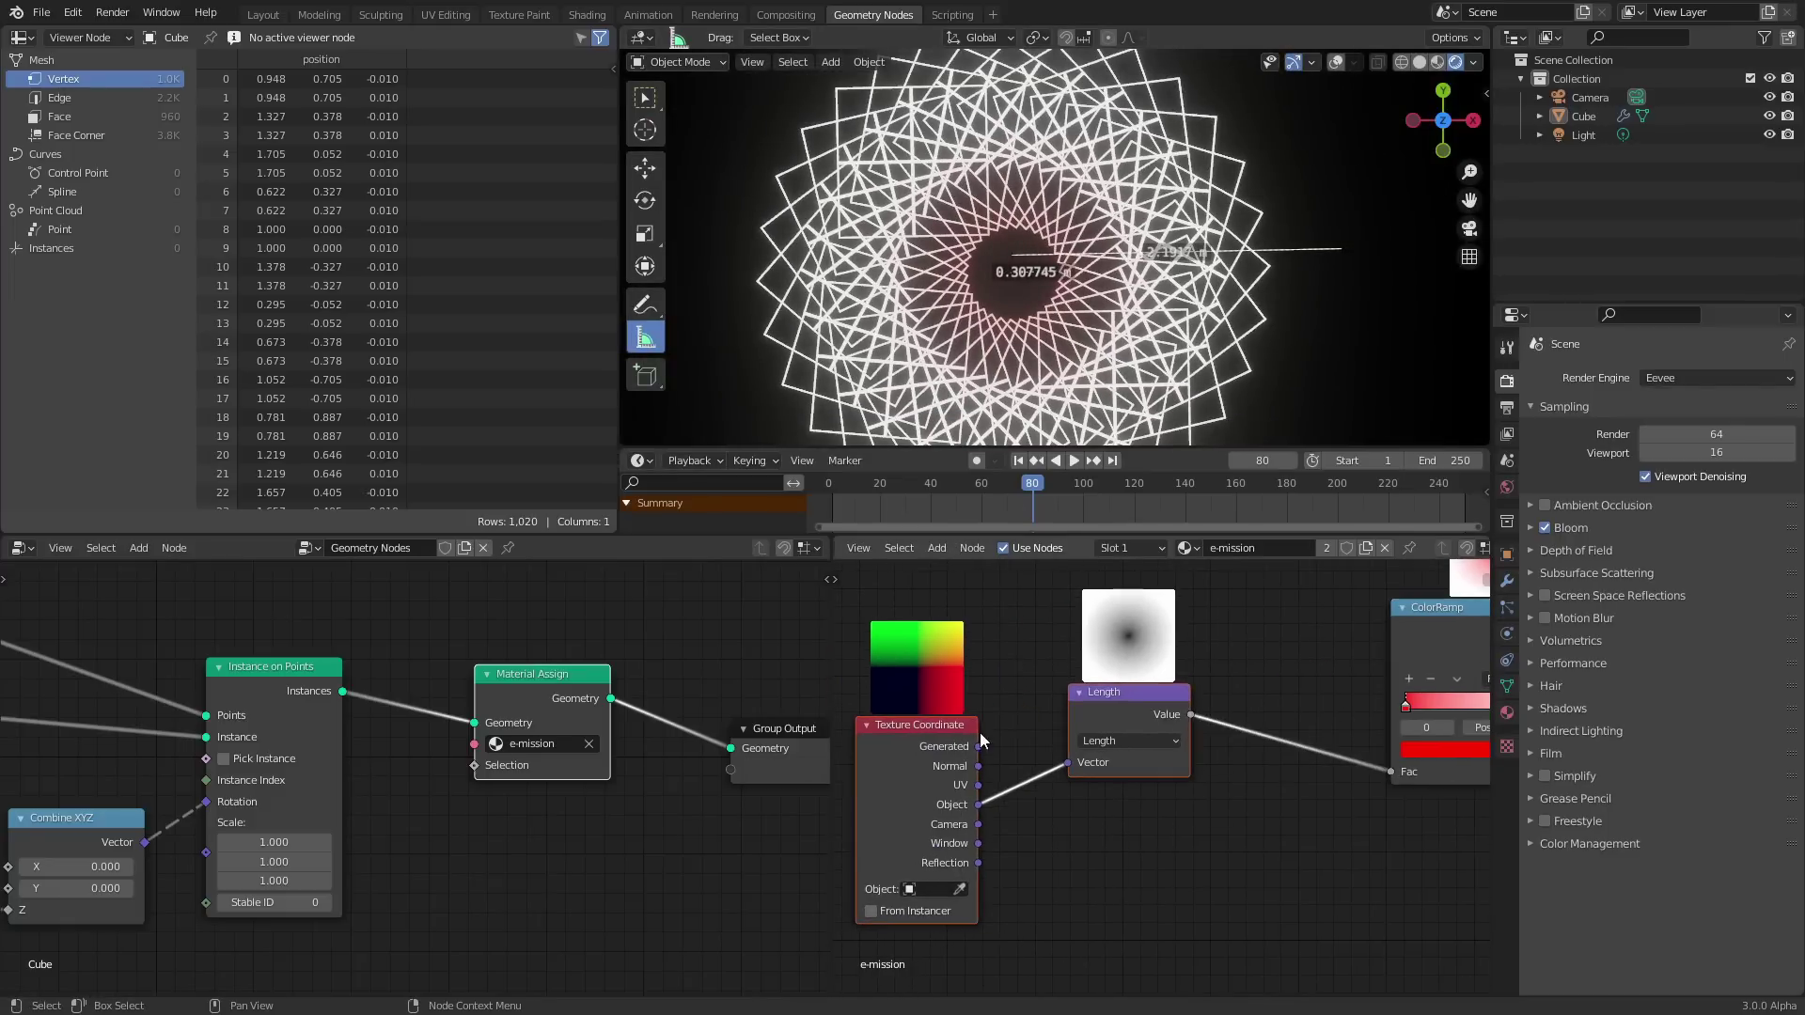
Insert a Map Range node between Length and the ColorRamp.
{"action": "key", "text": "shift+a"}
{"action": "middle_click_drag", "start_coordinate": [1200, 658], "coordinate": [1028, 725]}
{"action": "left_click", "coordinate": [1013, 656]}
{"action": "type", "text": "ra"}
{"action": "left_click", "coordinate": [1053, 691]}
{"action": "left_click", "coordinate": [982, 748]}
{"action": "scroll", "coordinate": [1025, 773], "scroll_direction": "up", "scroll_amount": 4}
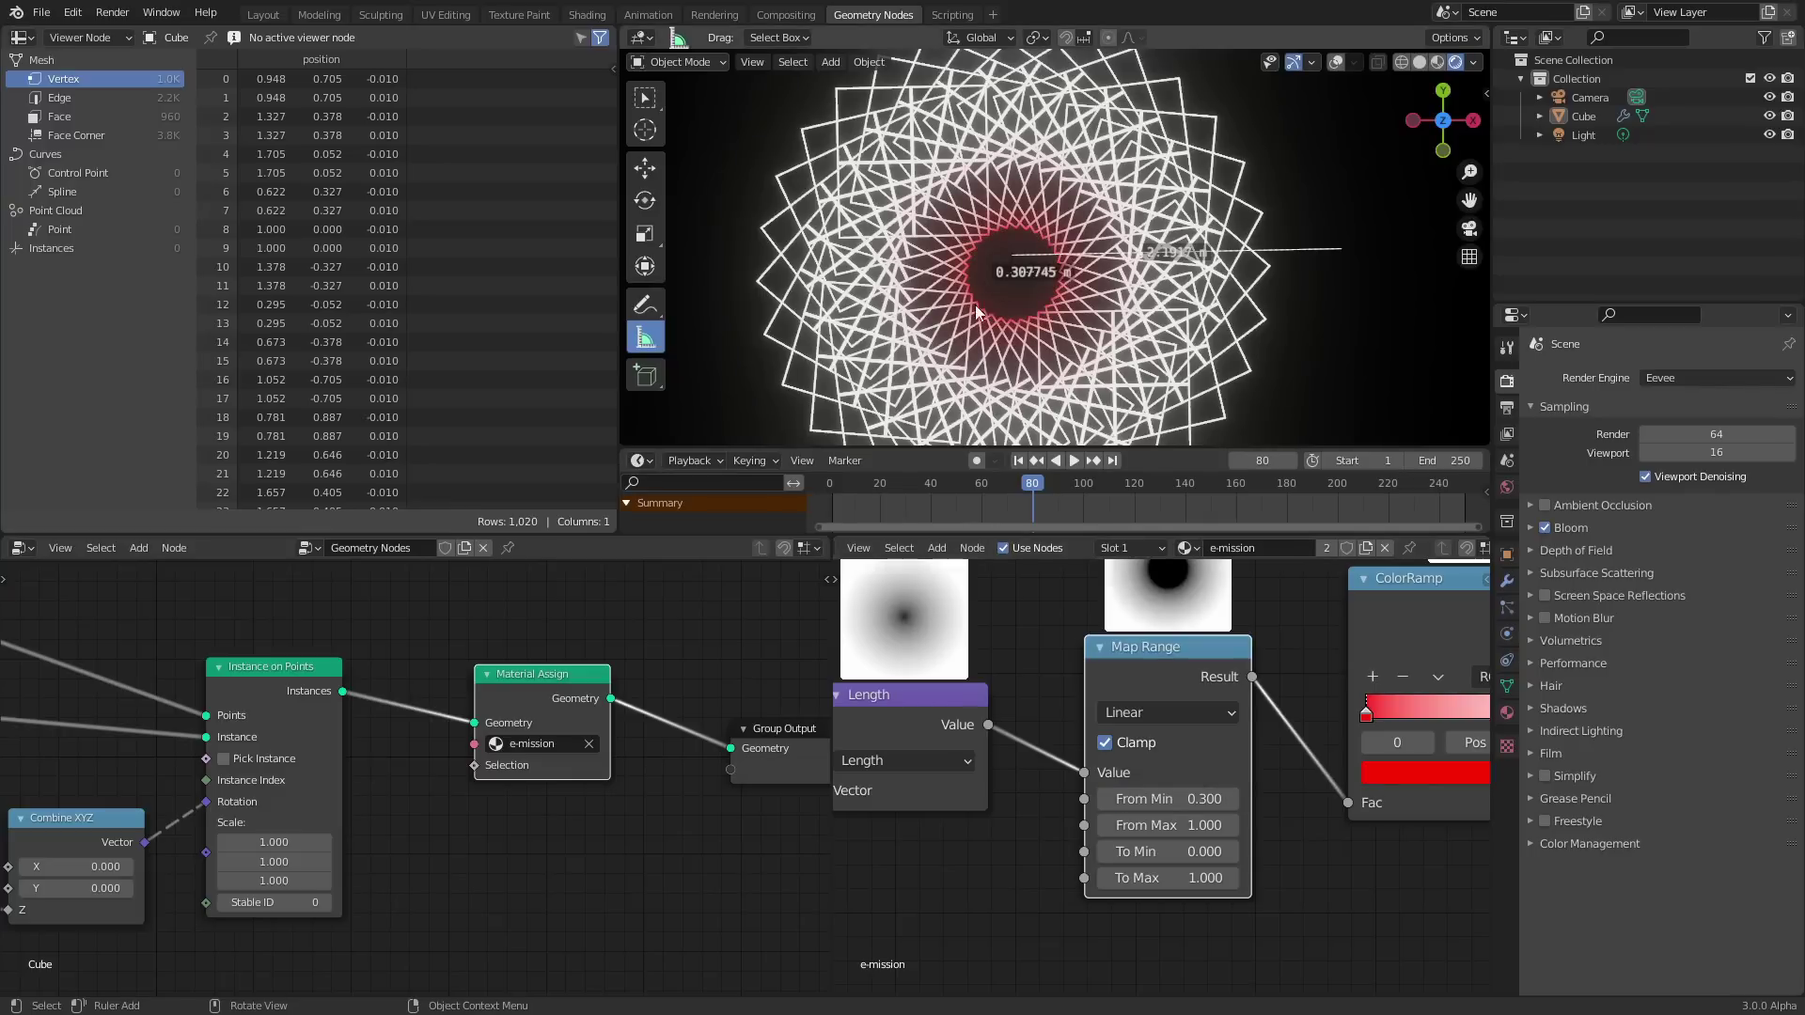
Set the Map Range From Max to 1.7 after previewing playback with 2.
{"action": "left_click", "coordinate": [1175, 836]}
{"action": "type", "text": "2"}
{"action": "key", "text": "Return"}
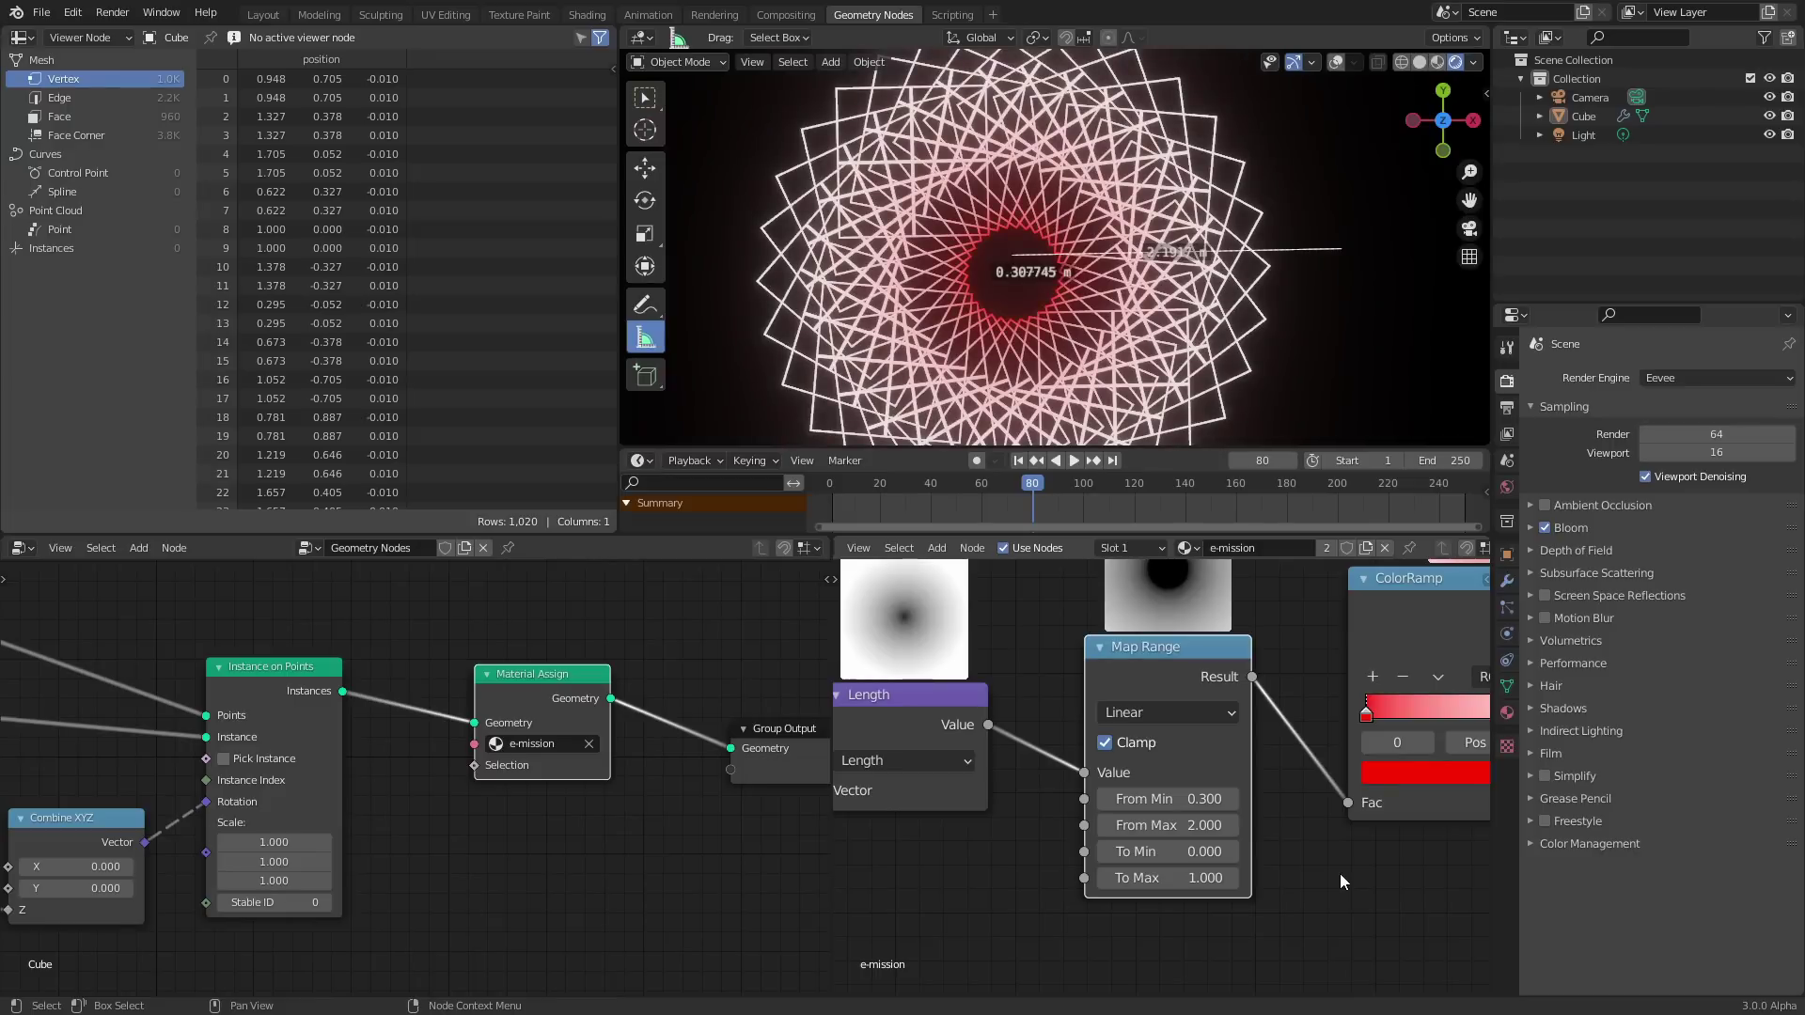
{"action": "key", "text": "space"}
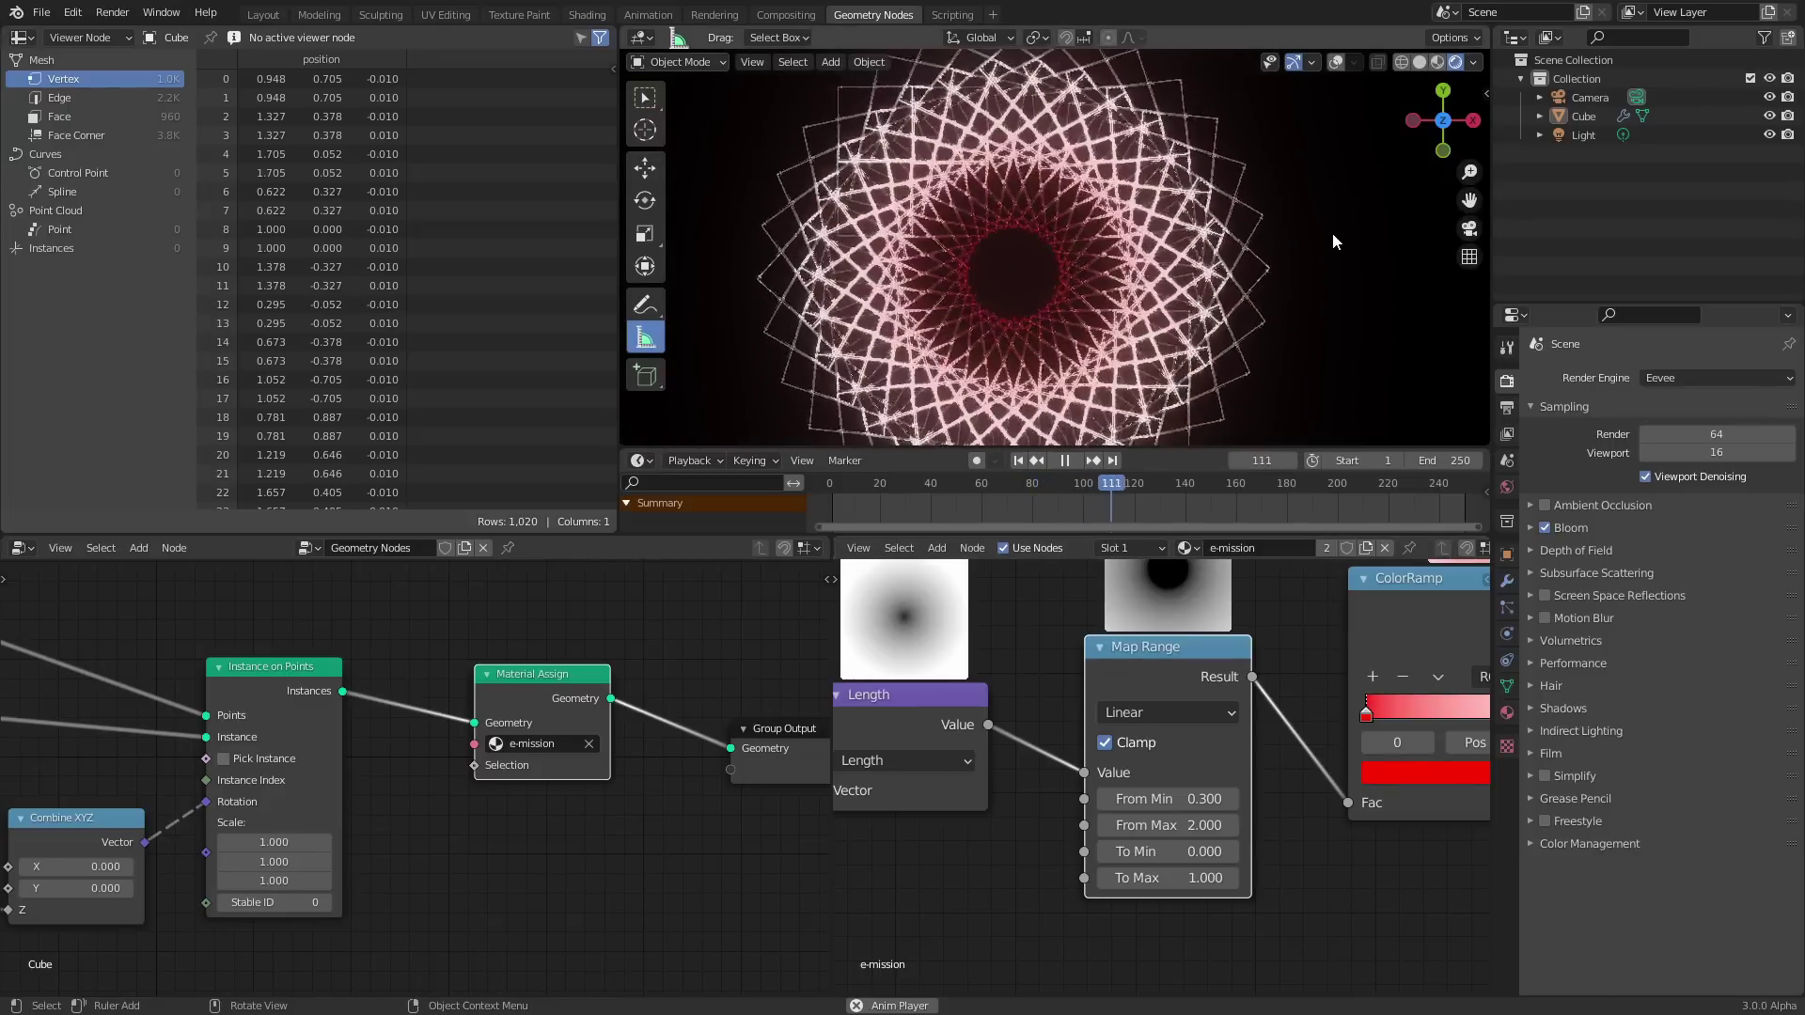
{"action": "left_click", "coordinate": [1210, 828]}
{"action": "type", "text": "1."}
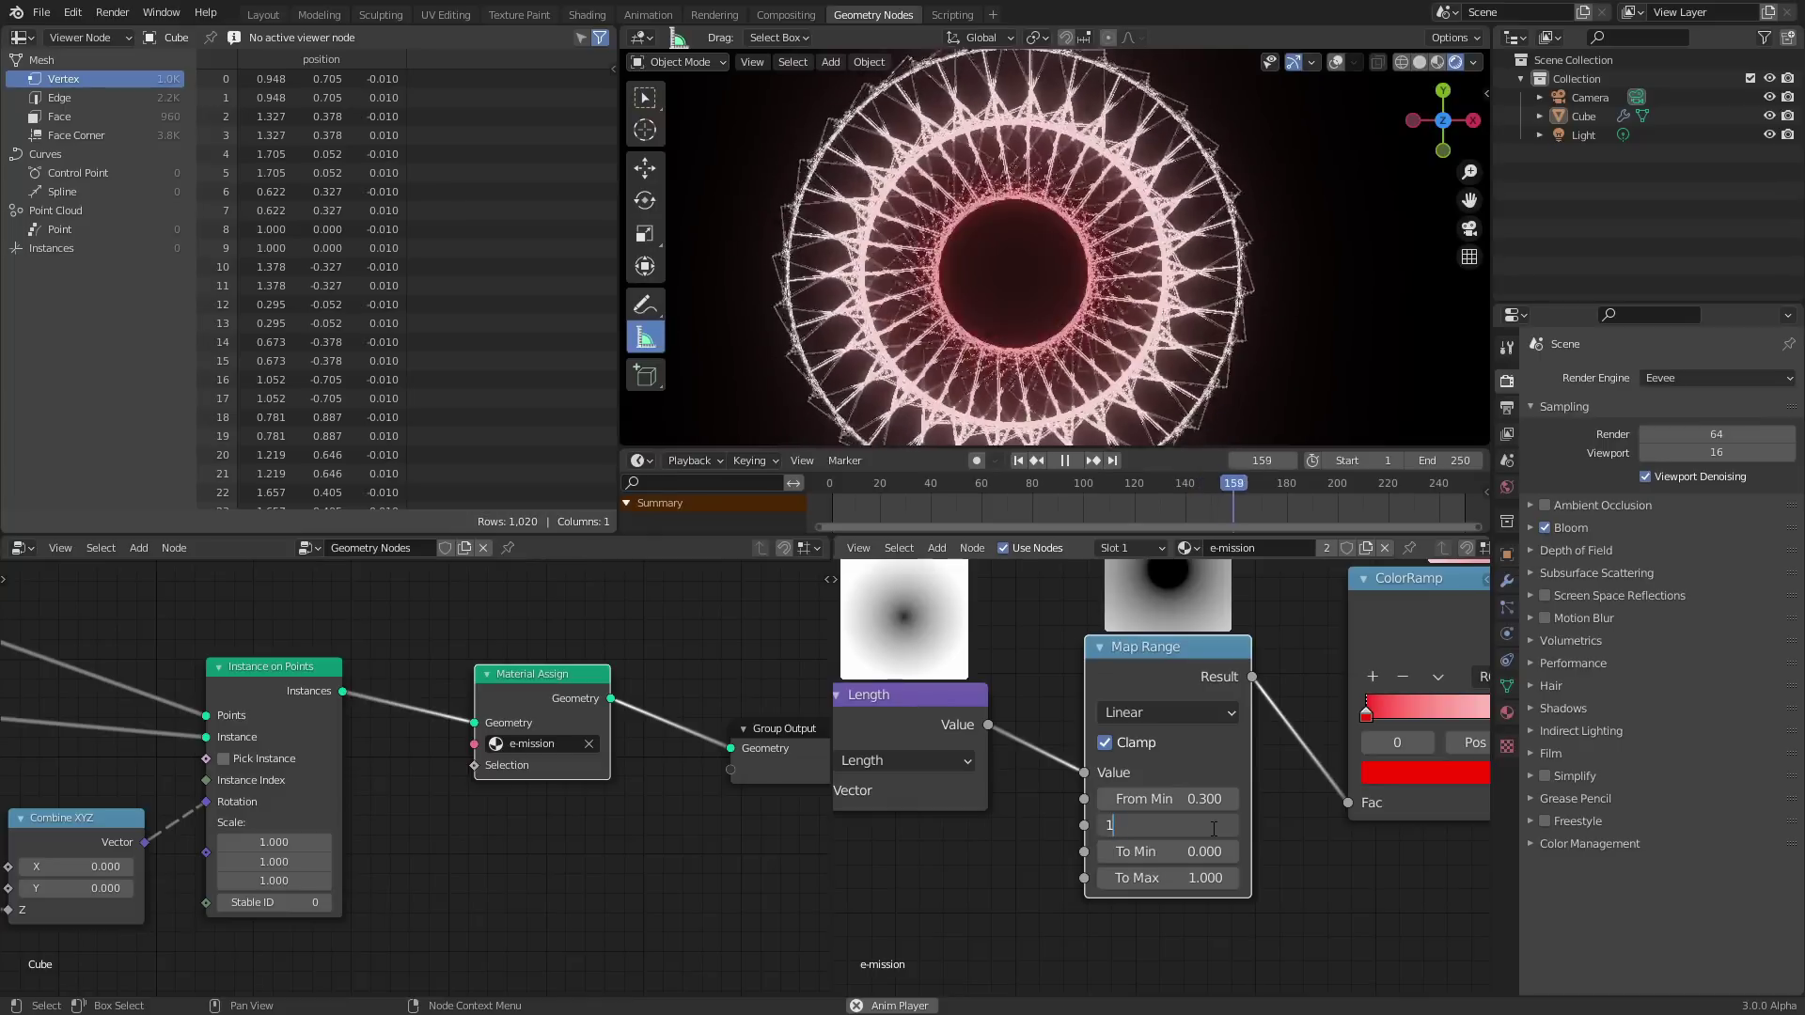
{"action": "type", "text": "700"}
{"action": "key", "text": "Return"}
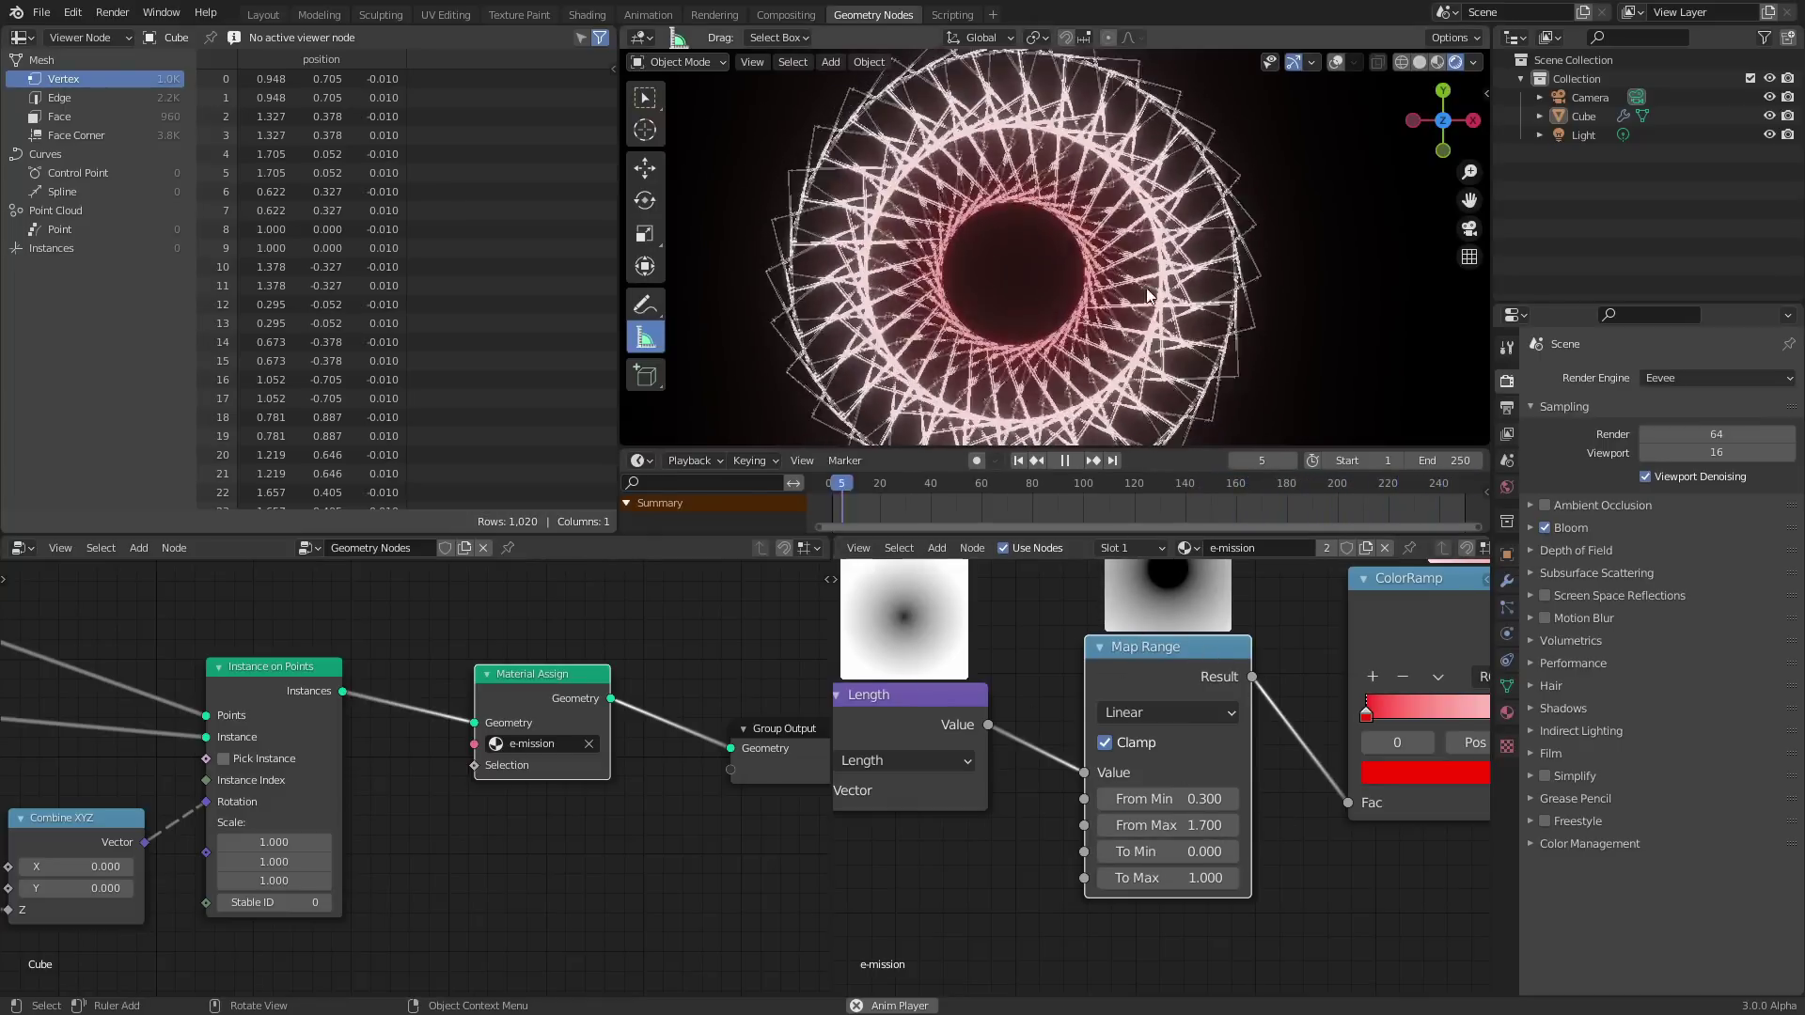
{"action": "middle_click_drag", "start_coordinate": [1290, 788], "coordinate": [1034, 842]}
Turn the ramp's white end stop blue and add a new orange stop in the middle.
{"action": "left_click", "coordinate": [1031, 829]}
{"action": "left_click", "coordinate": [1044, 856]}
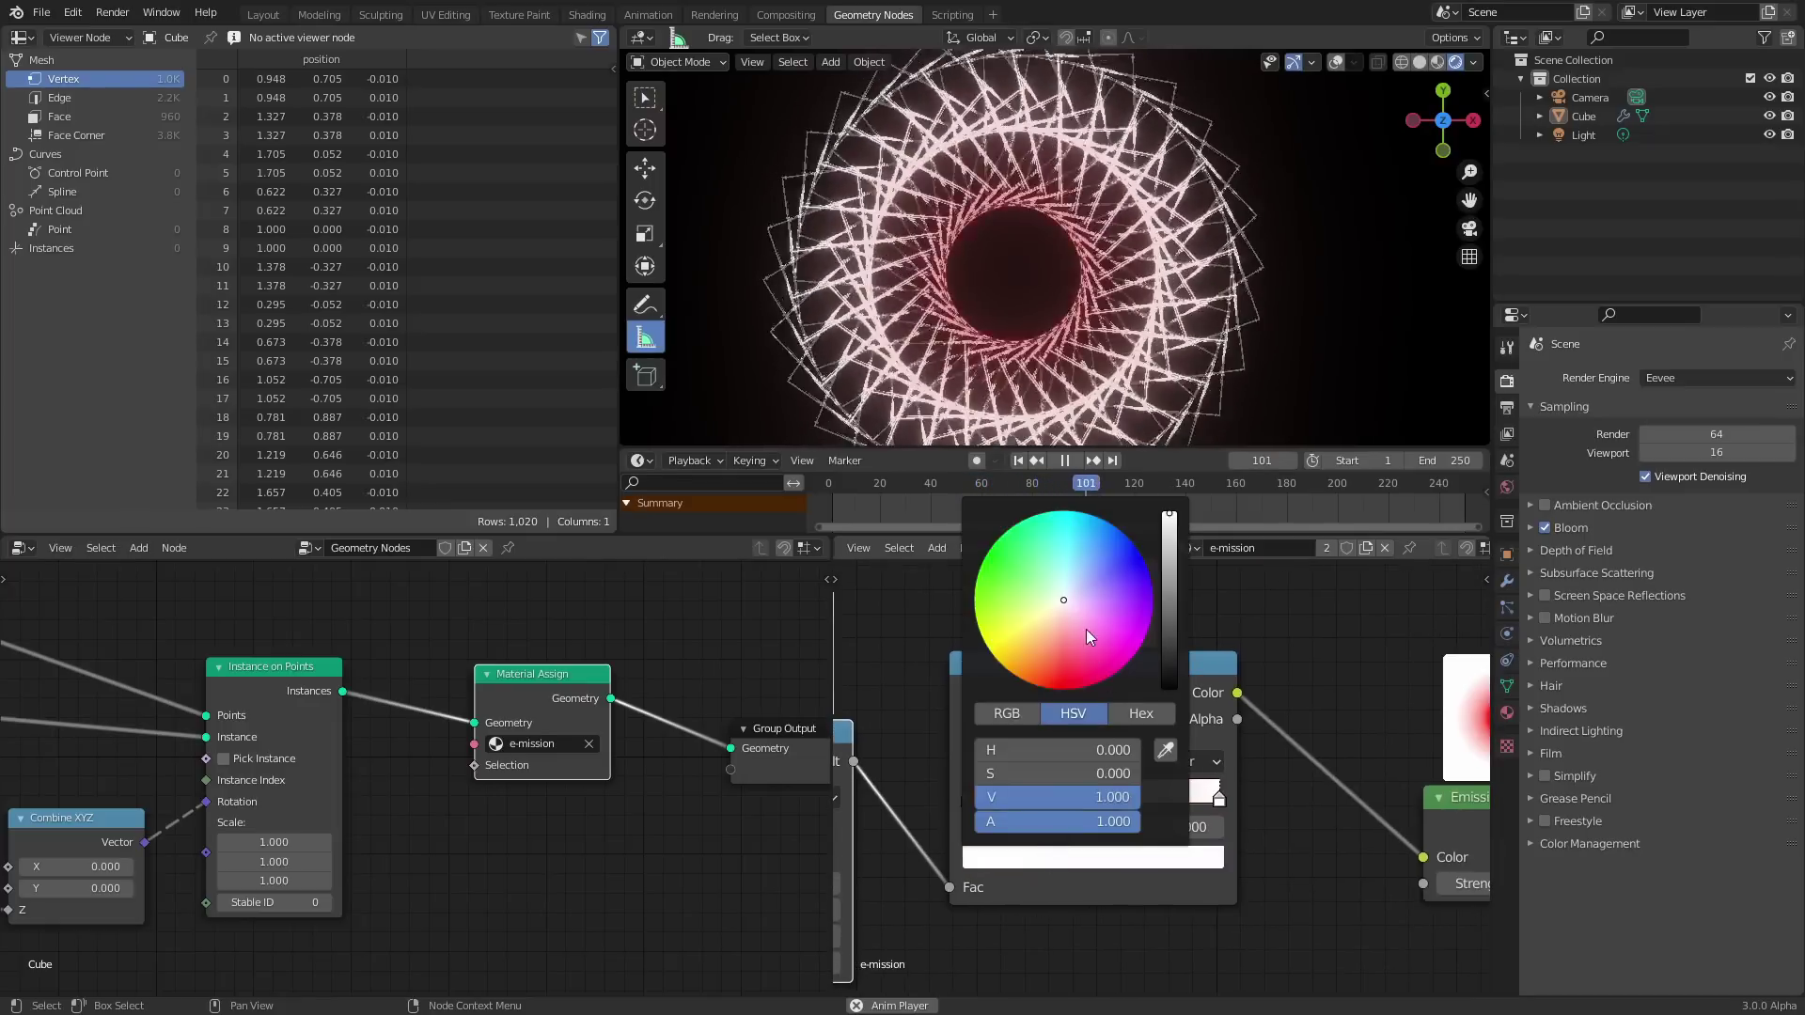
{"action": "left_click", "coordinate": [1141, 554]}
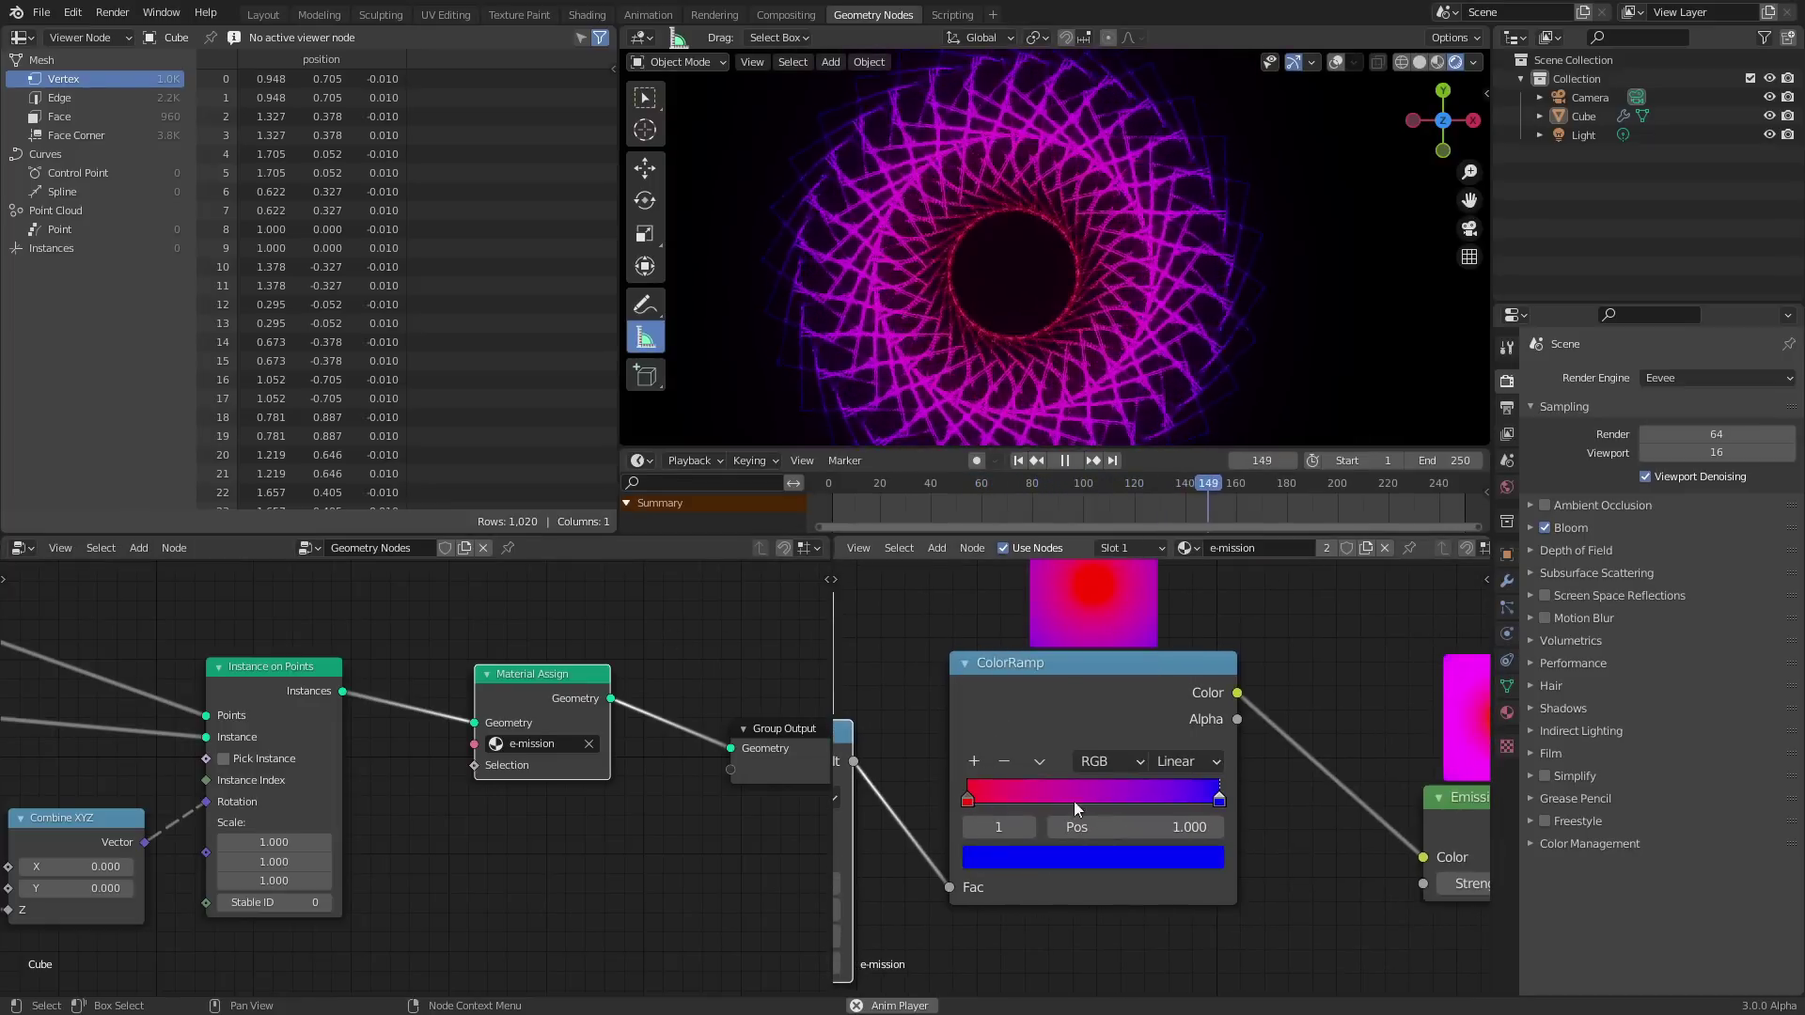
{"action": "left_click", "coordinate": [979, 769]}
{"action": "left_click", "coordinate": [1035, 852]}
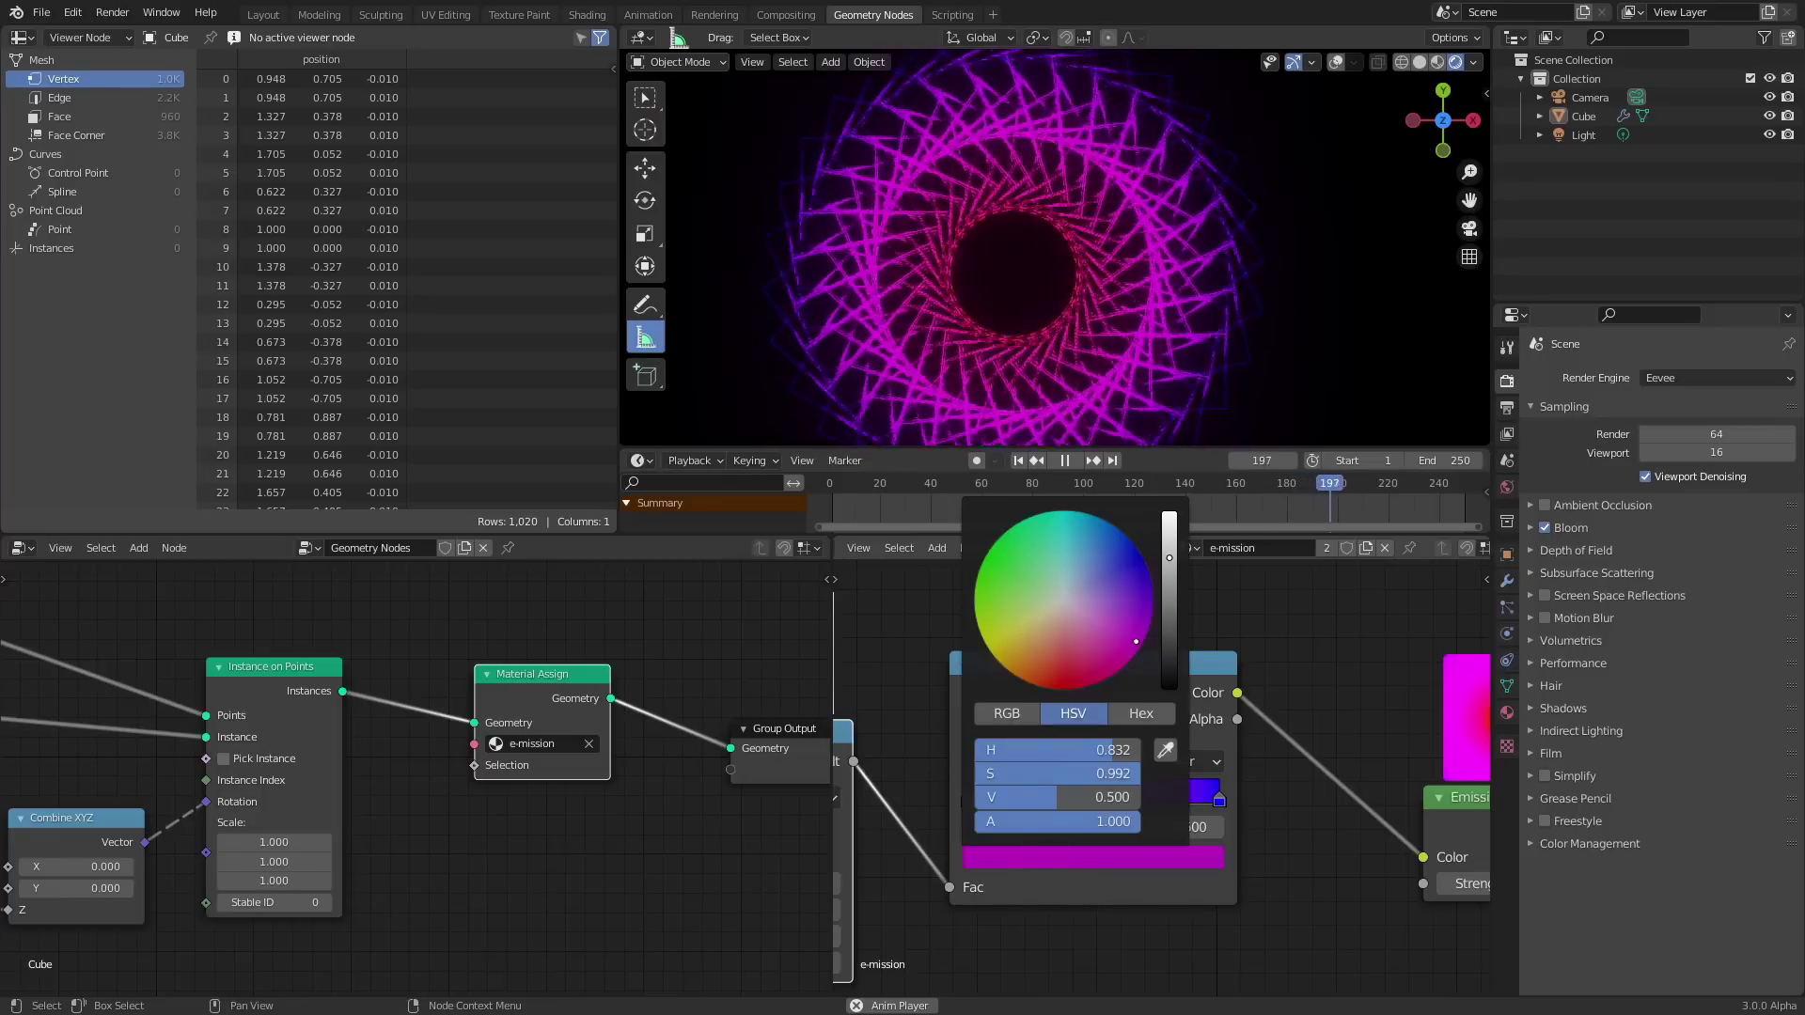
{"action": "left_click", "coordinate": [1012, 677]}
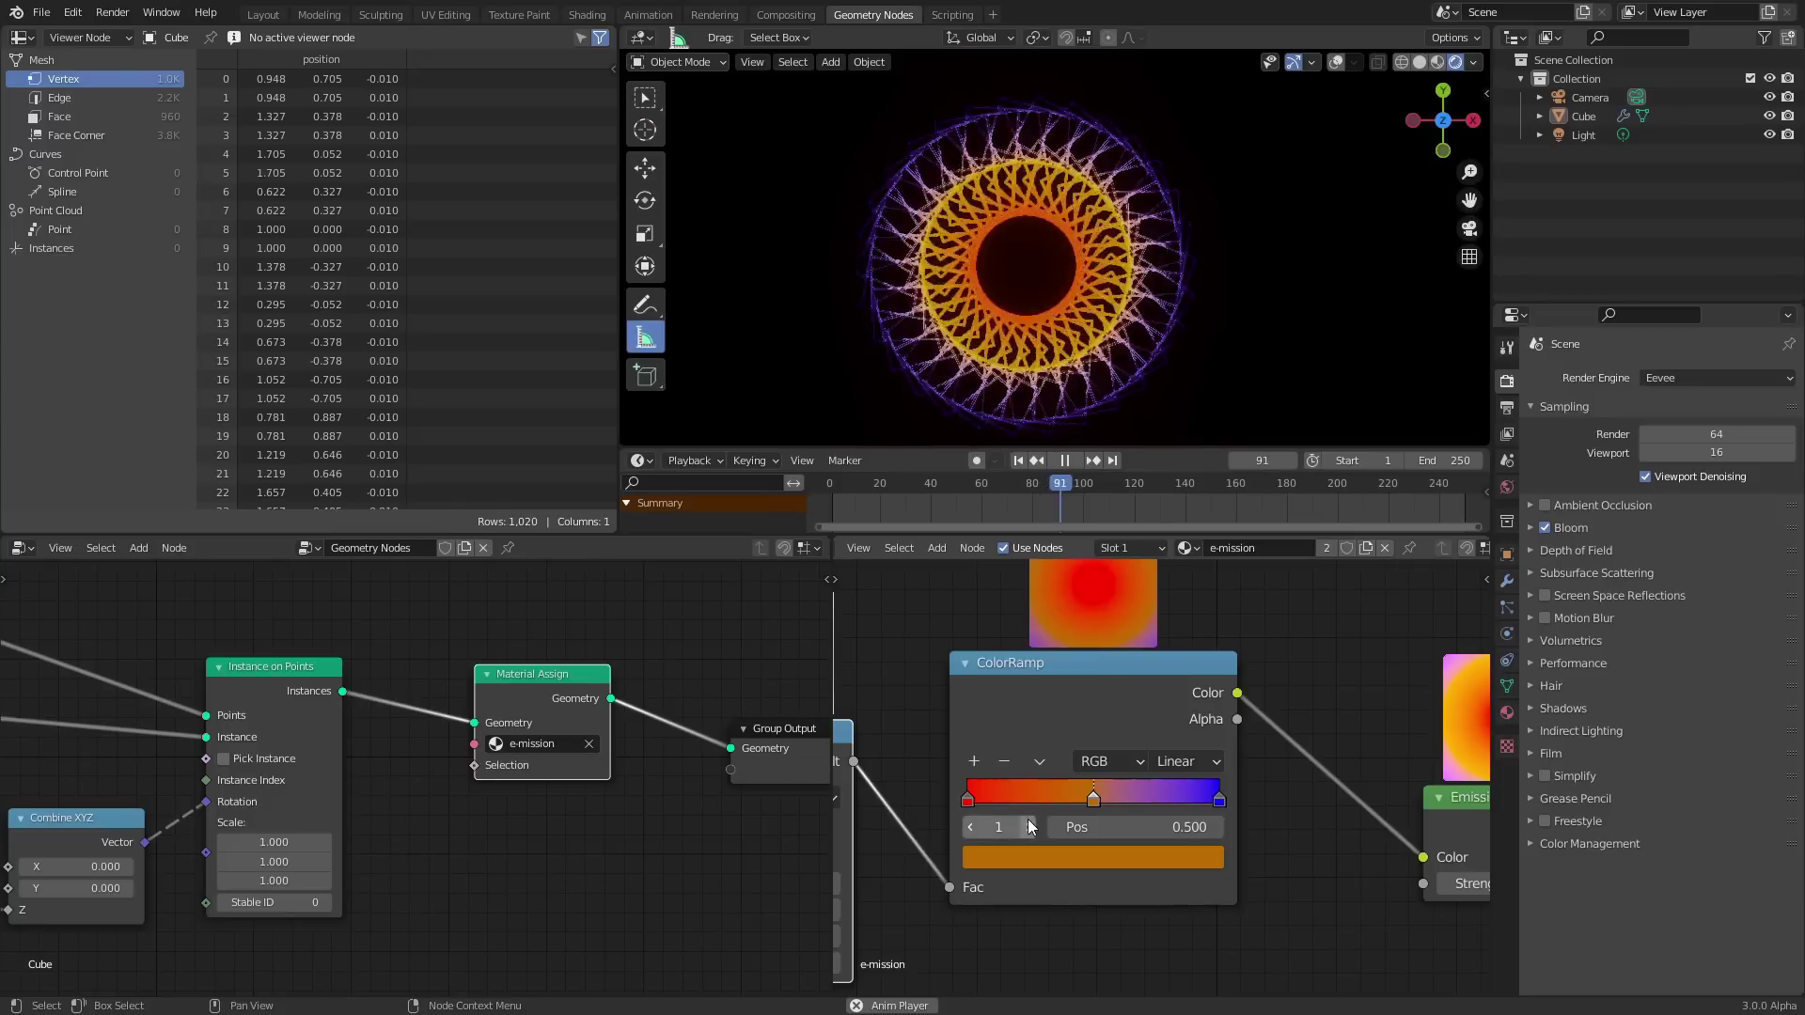
Lighten the end stop to light blue, set interpolation to Ease, and save the file.
{"action": "left_click", "coordinate": [1219, 799]}
{"action": "left_click", "coordinate": [1052, 854]}
{"action": "left_click_drag", "start_coordinate": [1077, 511], "coordinate": [1104, 520]}
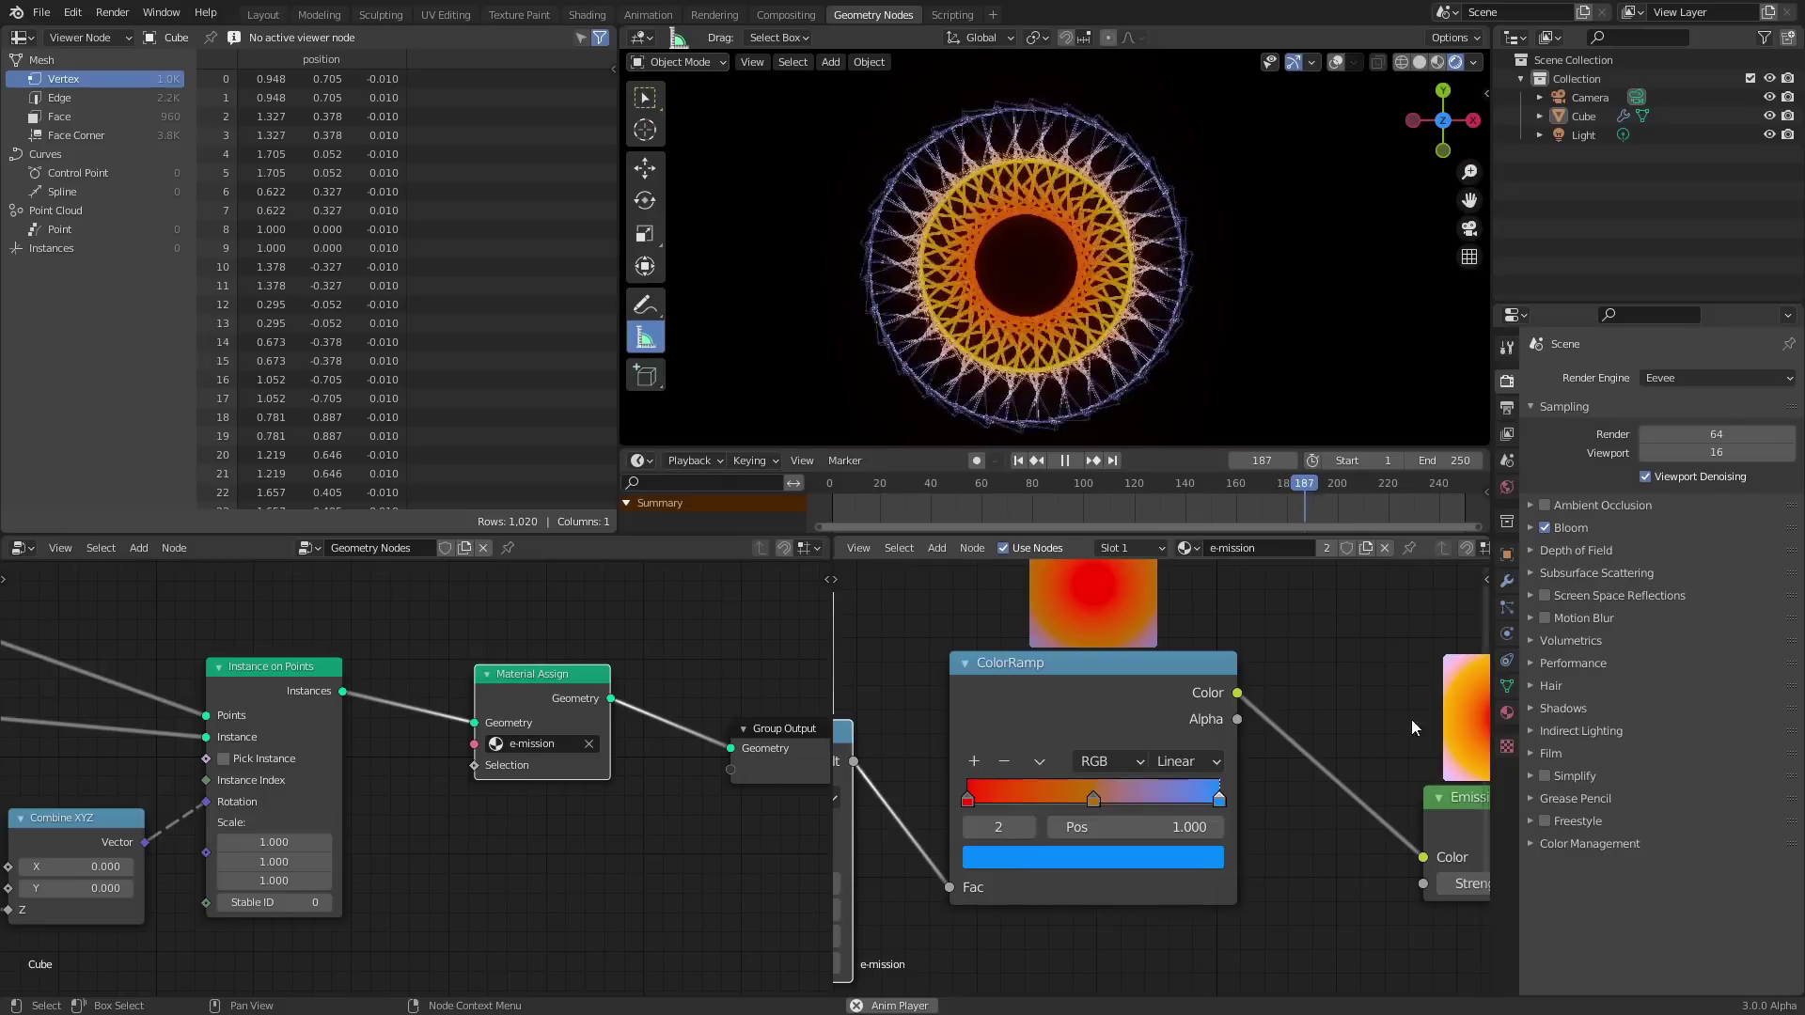
{"action": "left_click", "coordinate": [1200, 766]}
{"action": "left_click", "coordinate": [1192, 816]}
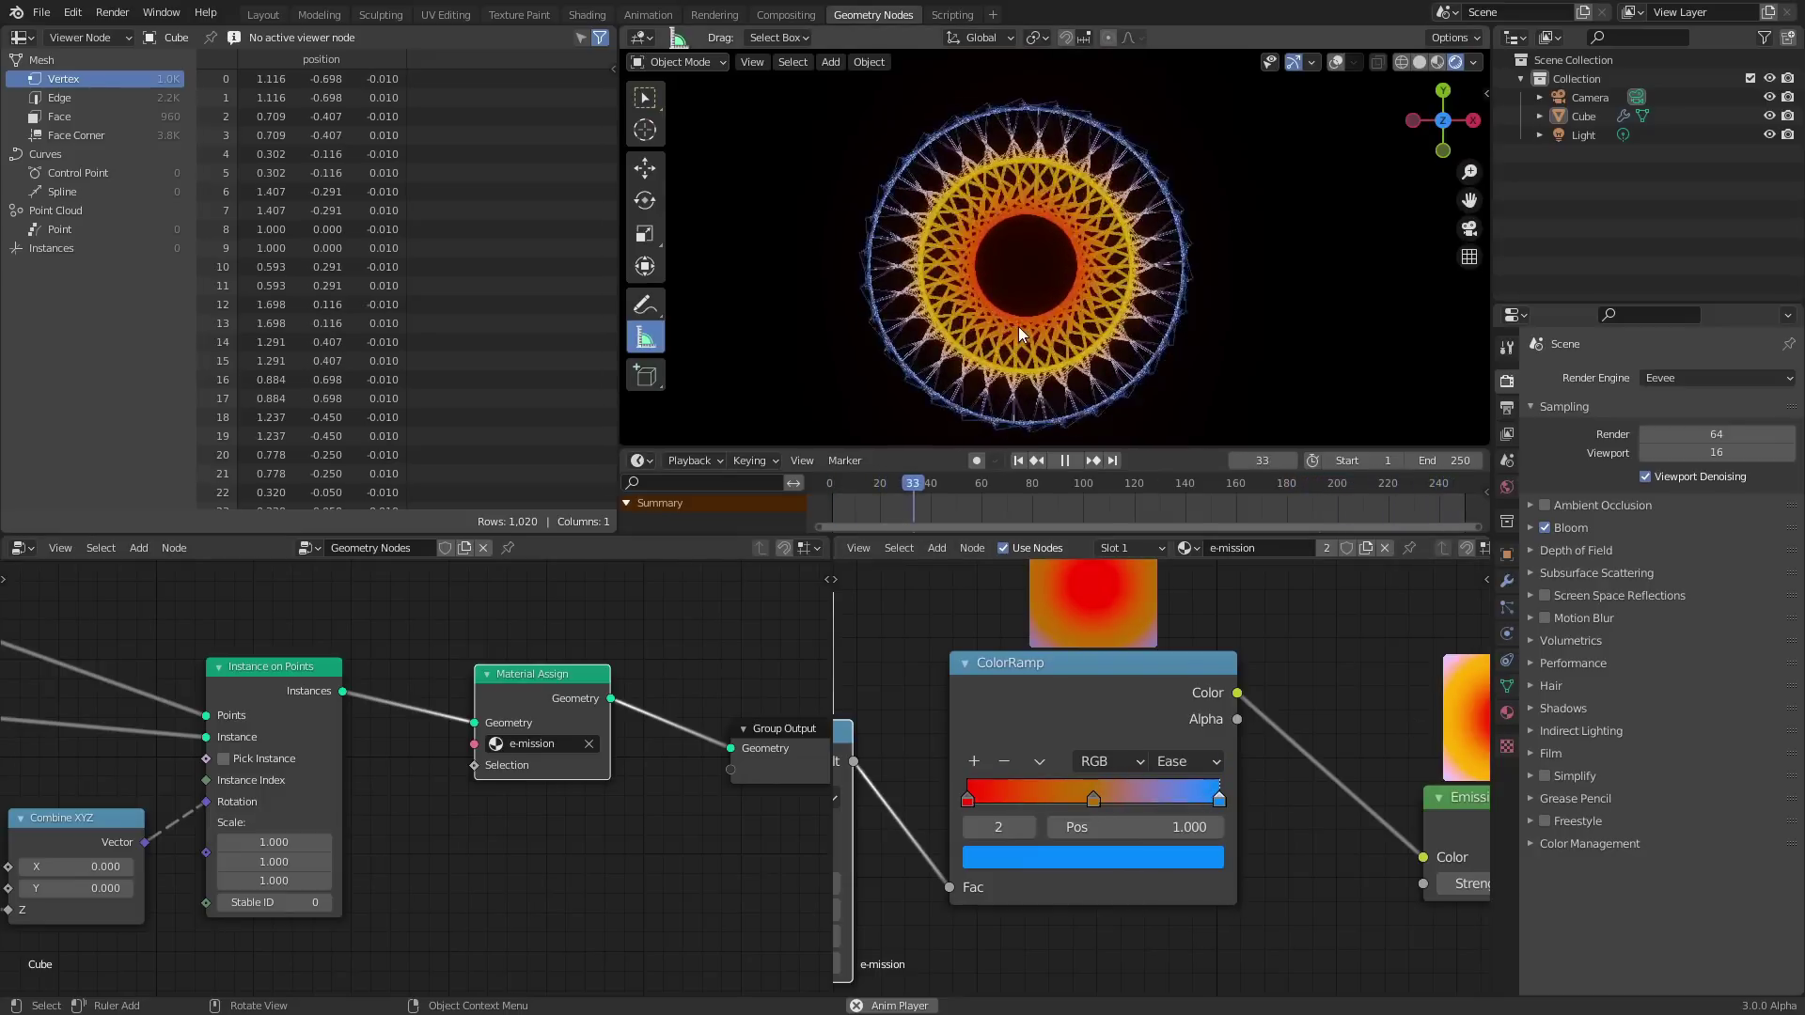
{"action": "key", "text": "ctrl+s"}
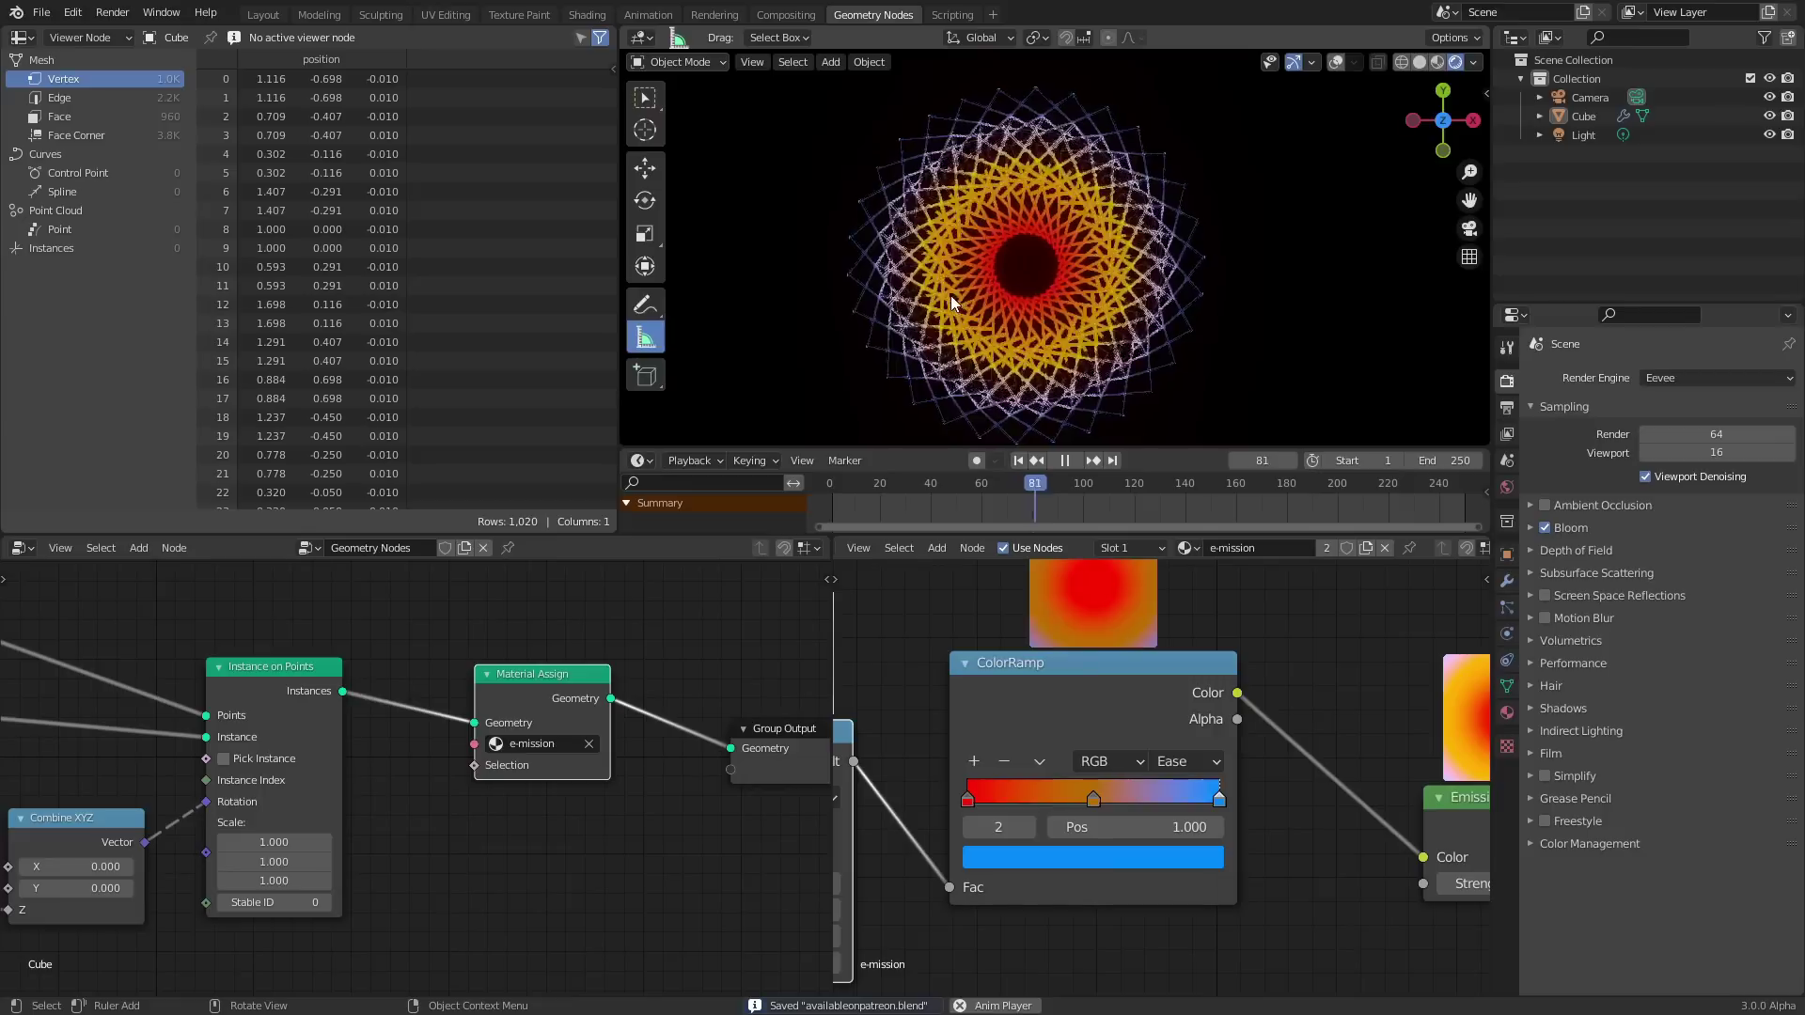
Lower the Bloom Threshold to 0 in Render Properties.
{"action": "left_click", "coordinate": [1506, 408]}
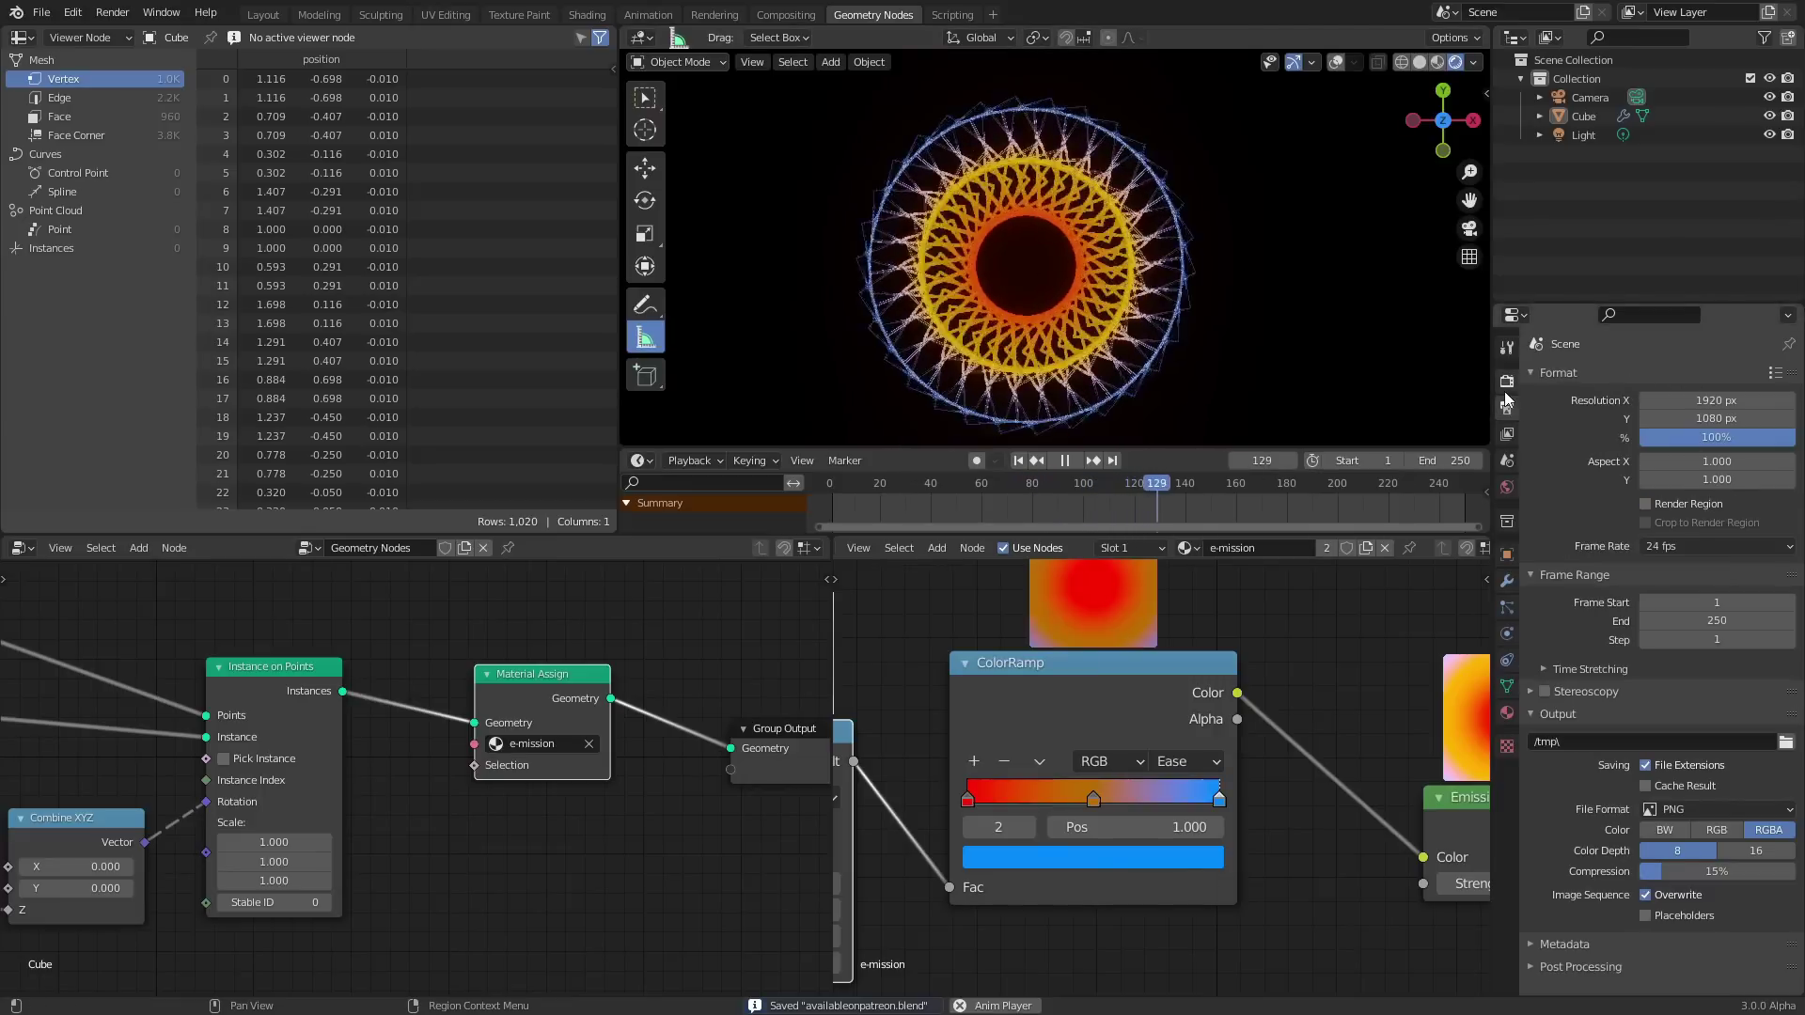
{"action": "left_click", "coordinate": [1503, 386]}
{"action": "left_click", "coordinate": [1581, 530]}
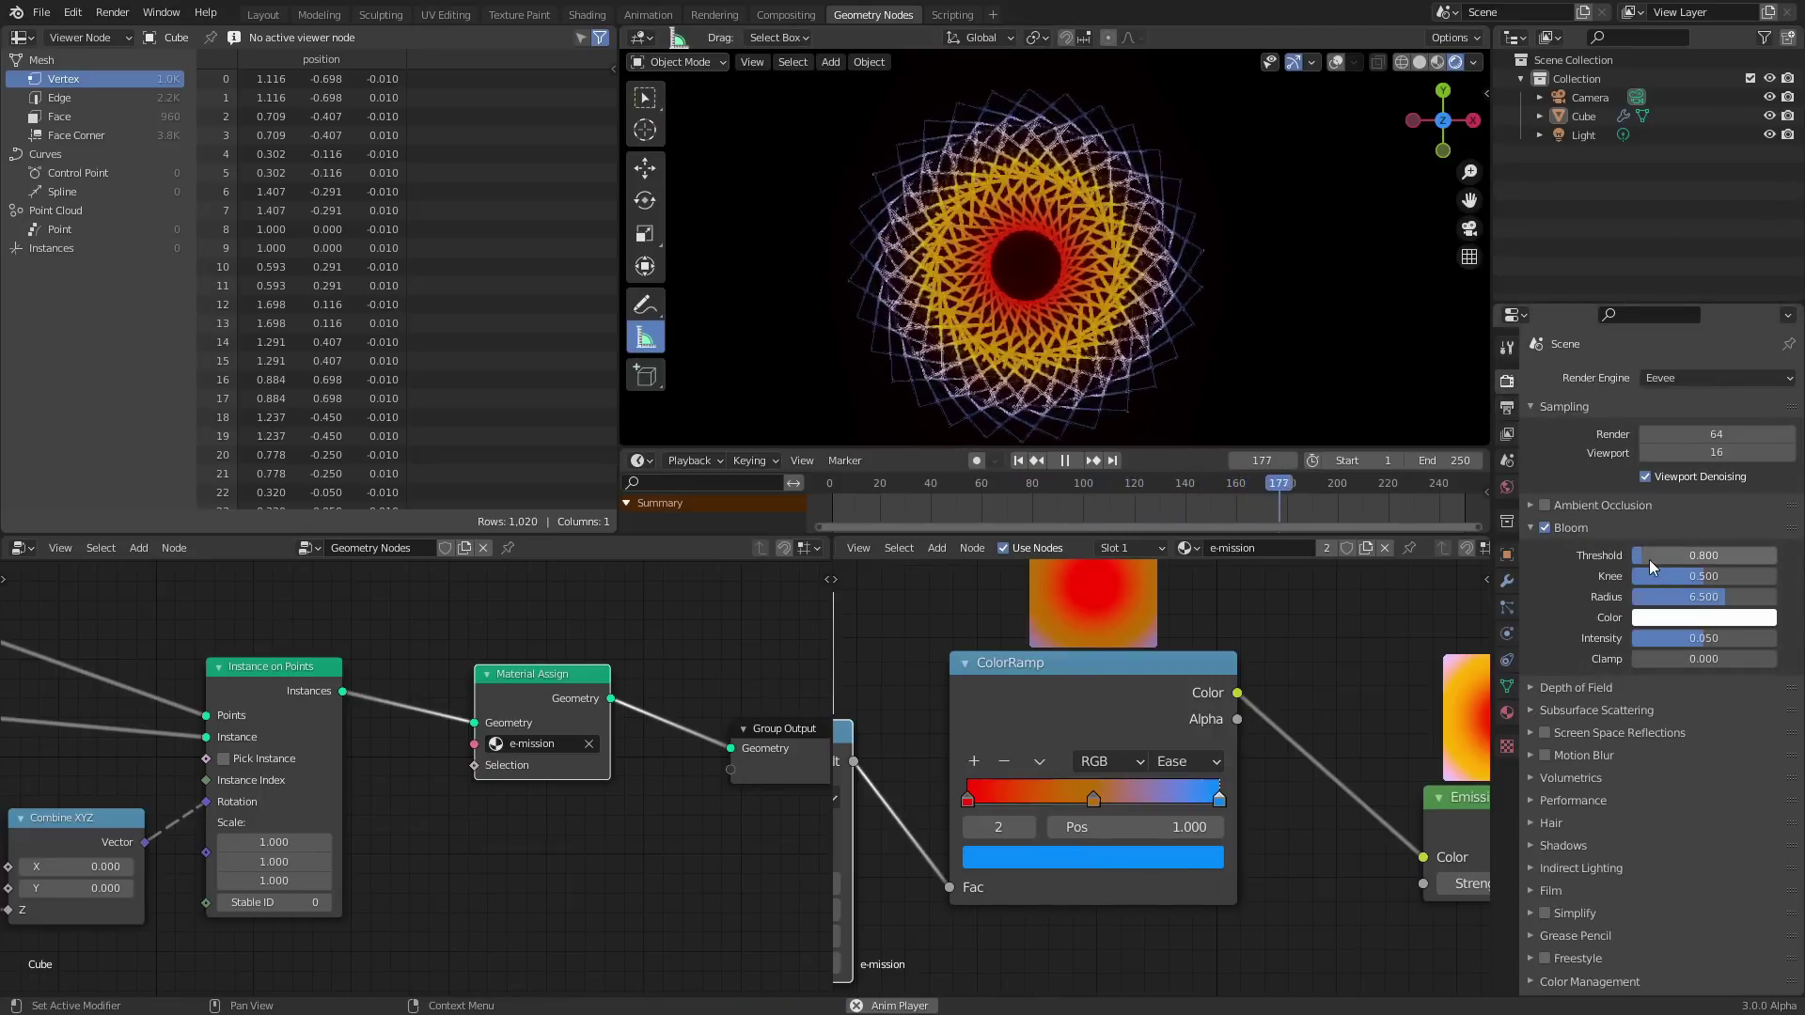
{"action": "left_click_drag", "start_coordinate": [1692, 555], "coordinate": [1631, 555]}
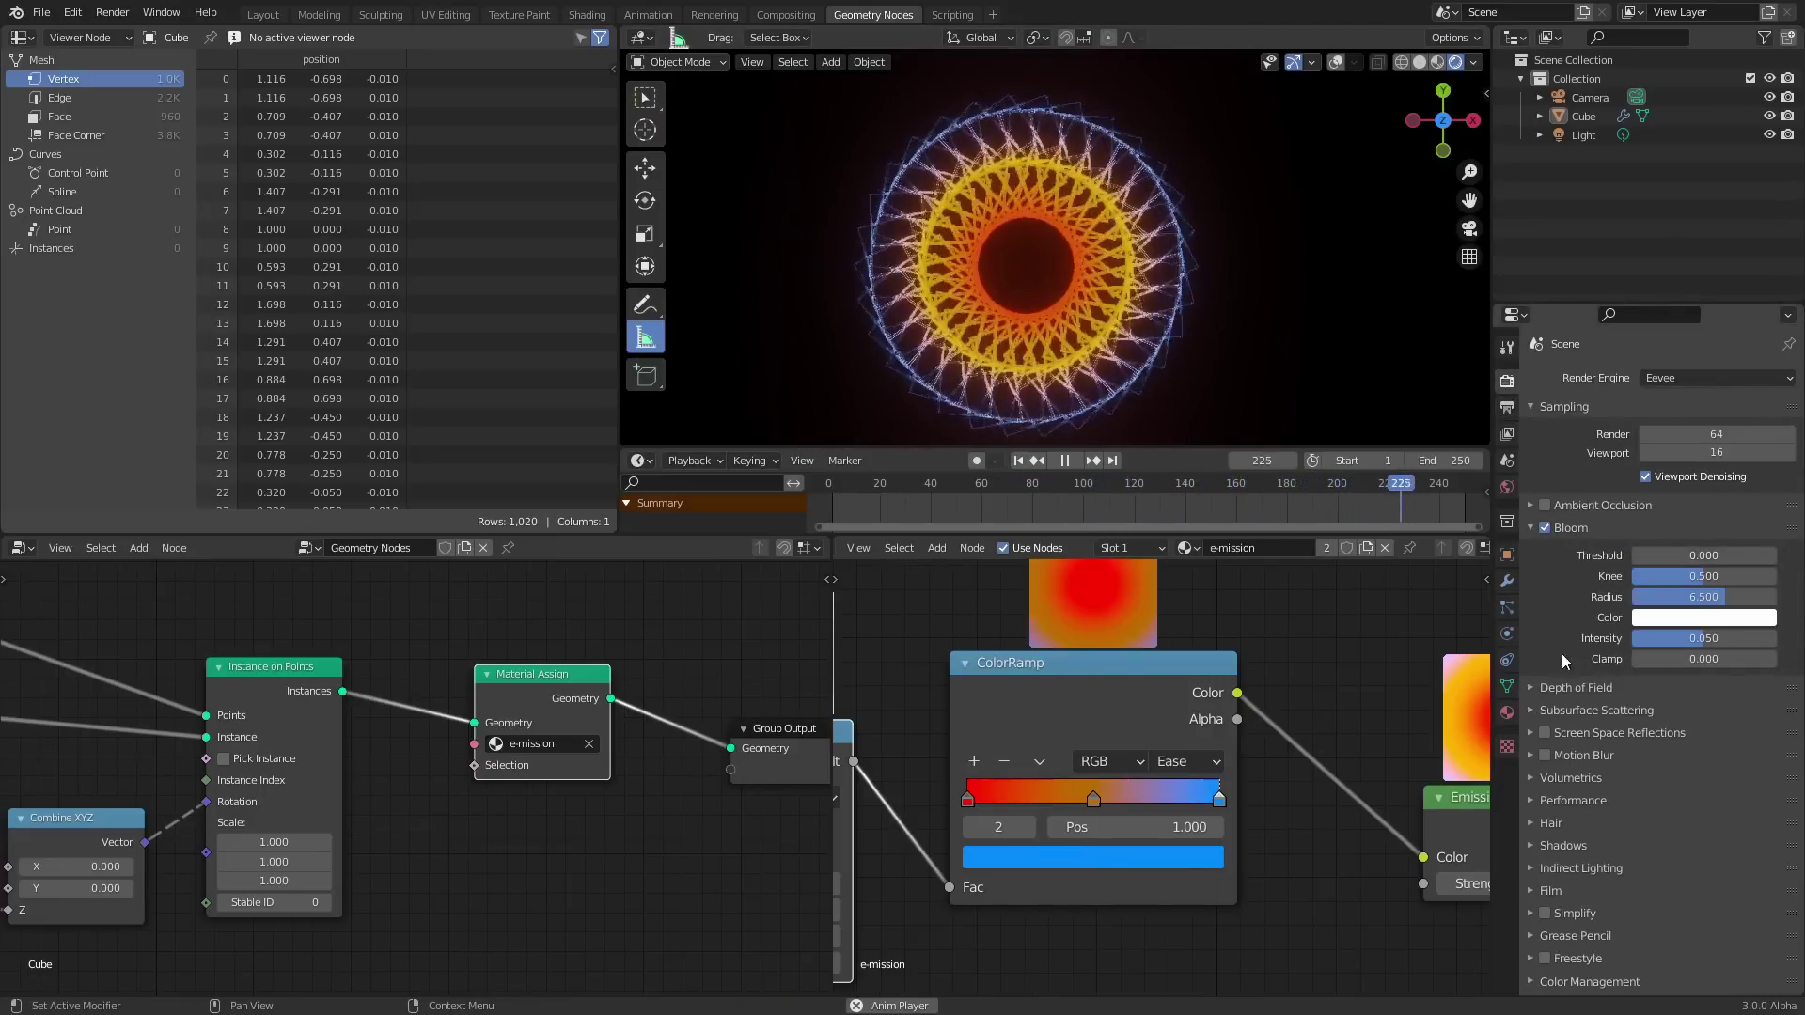
Set the Emission node's Strength to 4.
{"action": "middle_click_drag", "start_coordinate": [1335, 831], "coordinate": [1094, 813]}
{"action": "double_click", "coordinate": [1264, 866]}
{"action": "type", "text": "4"}
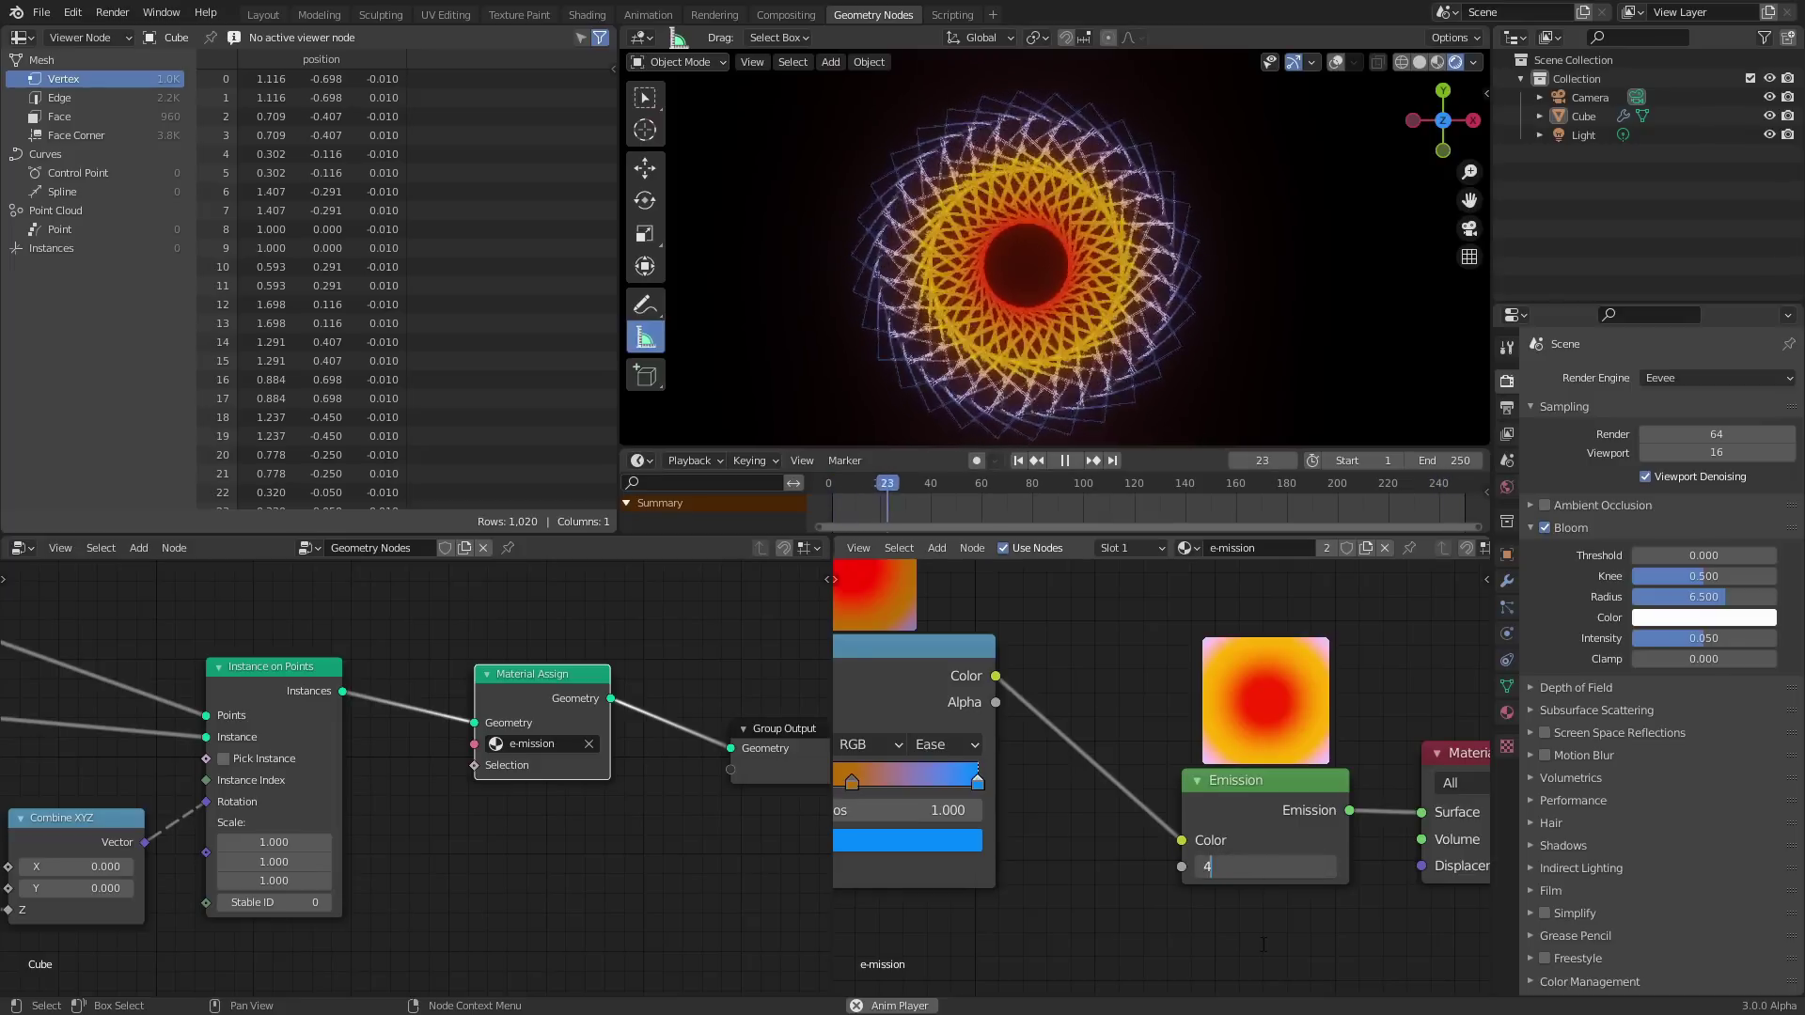
{"action": "key", "text": "Return"}
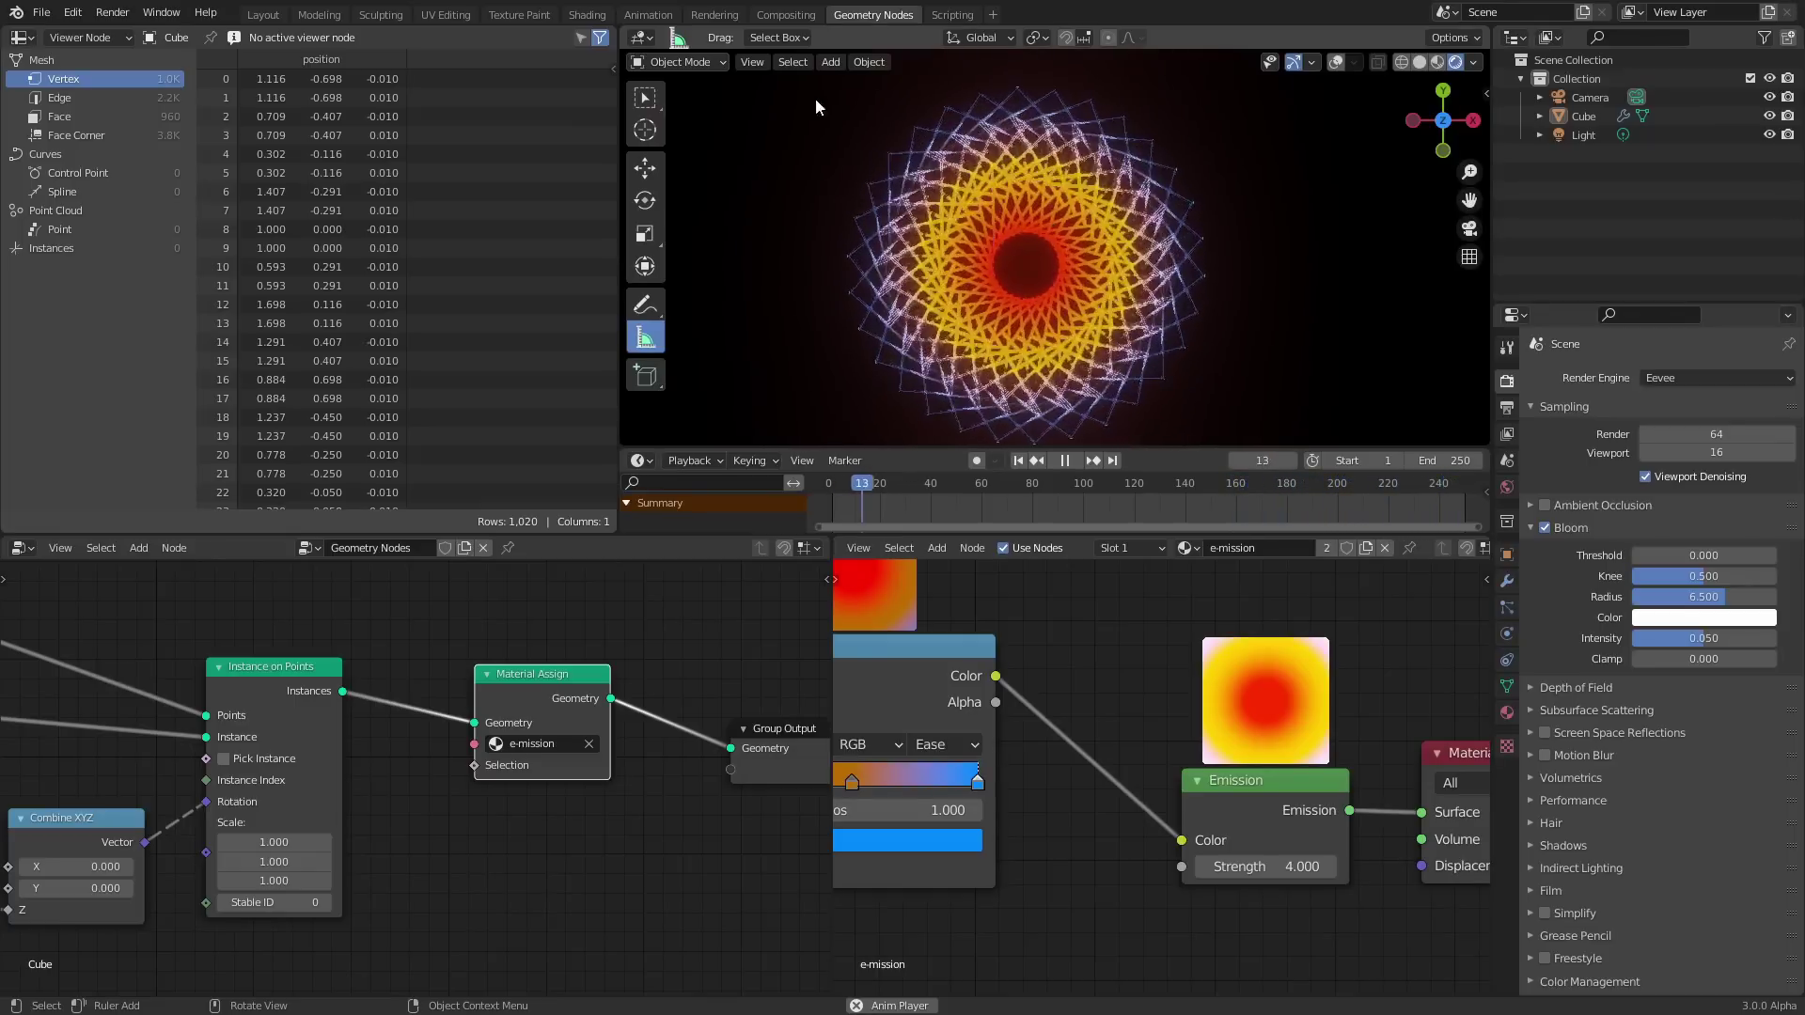
Frame the Mesh Circle and Grid nodes, pause playback, and save the file.
{"action": "middle_click_drag", "start_coordinate": [186, 663], "coordinate": [684, 648]}
{"action": "middle_click_drag", "start_coordinate": [285, 633], "coordinate": [720, 745]}
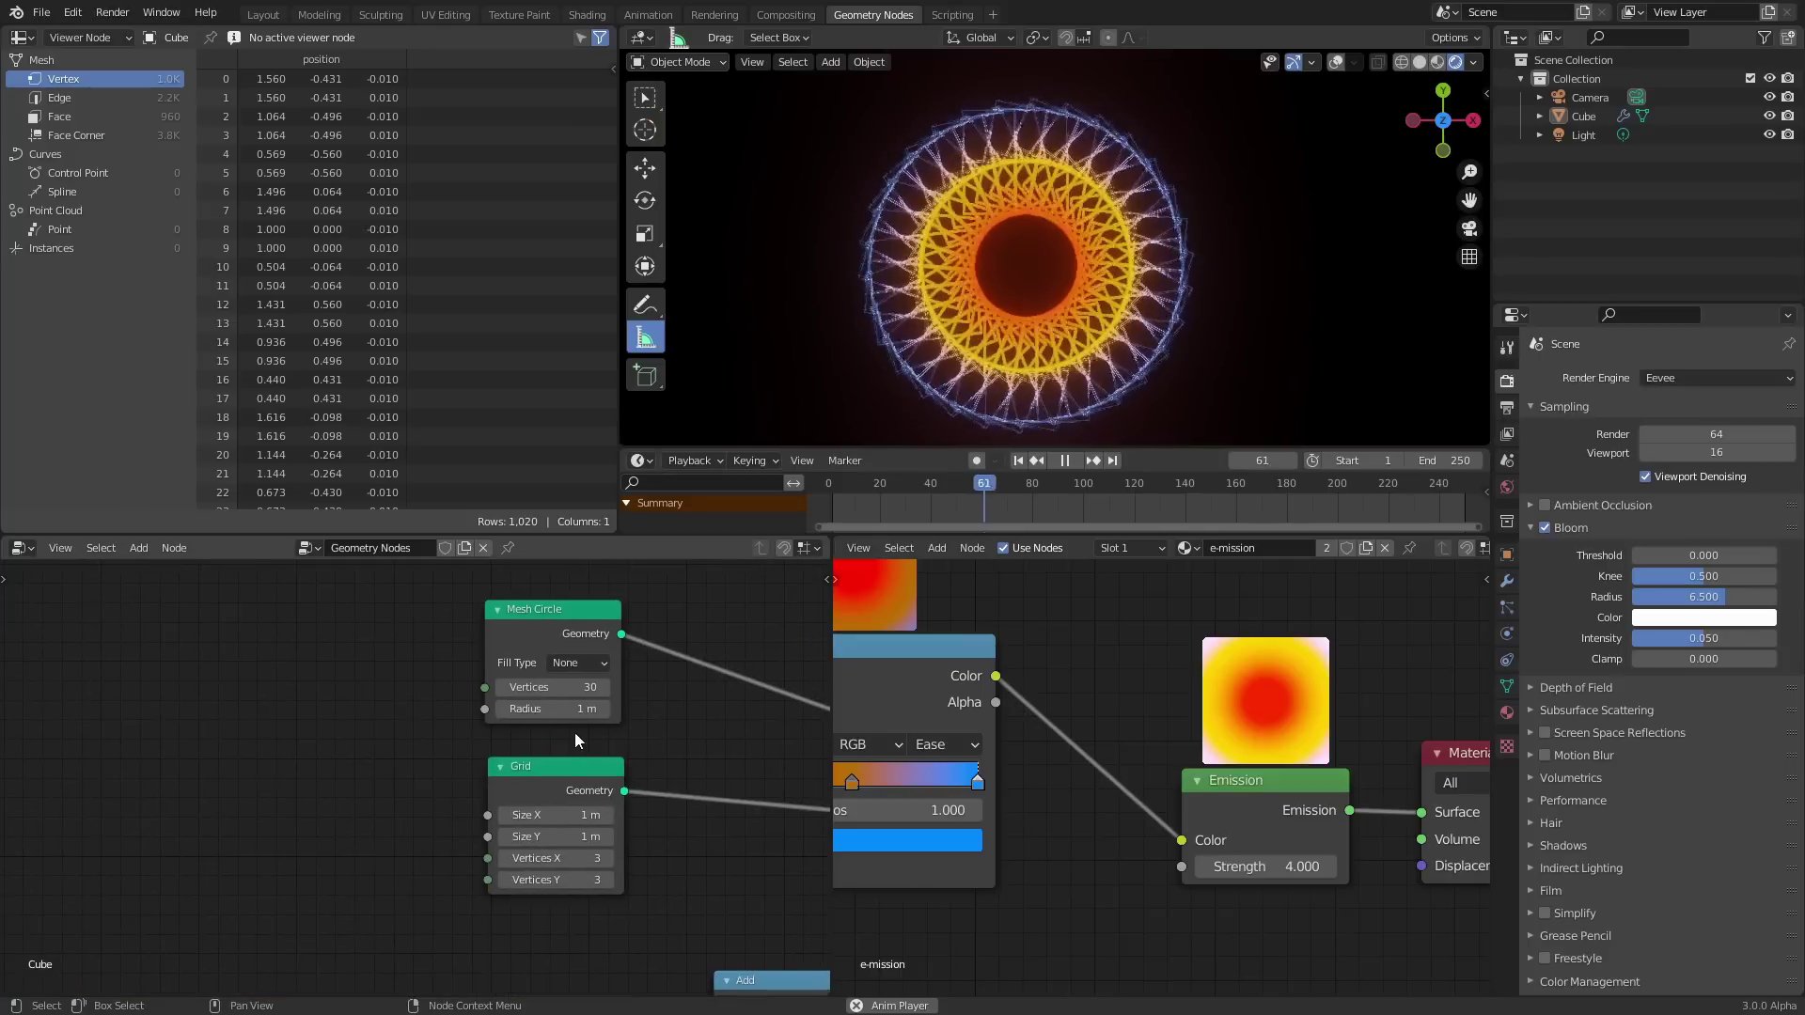
{"action": "key", "text": "space"}
{"action": "scroll", "coordinate": [575, 731], "scroll_direction": "up", "scroll_amount": 2}
{"action": "middle_click_drag", "start_coordinate": [616, 711], "coordinate": [454, 688]}
{"action": "key", "text": "ctrl+s"}
{"action": "scroll", "coordinate": [510, 695], "scroll_direction": "down", "scroll_amount": 3}
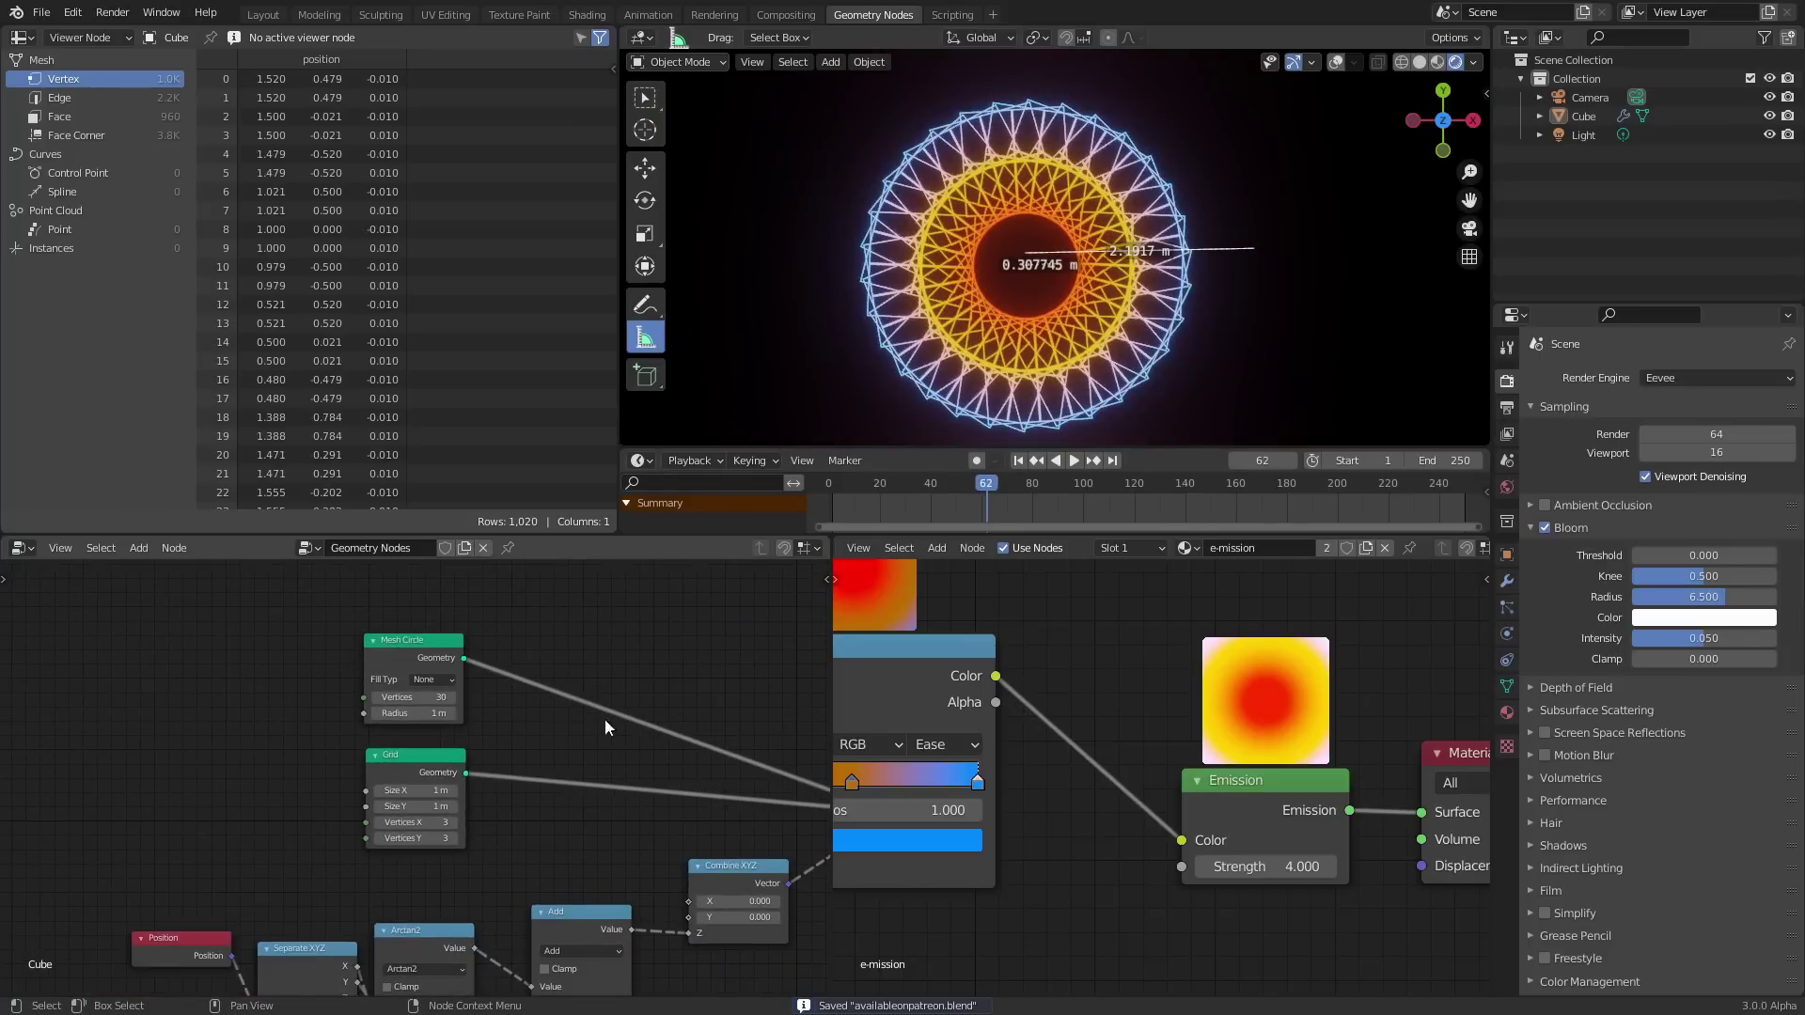
{"action": "scroll", "coordinate": [495, 689], "scroll_direction": "up", "scroll_amount": 3}
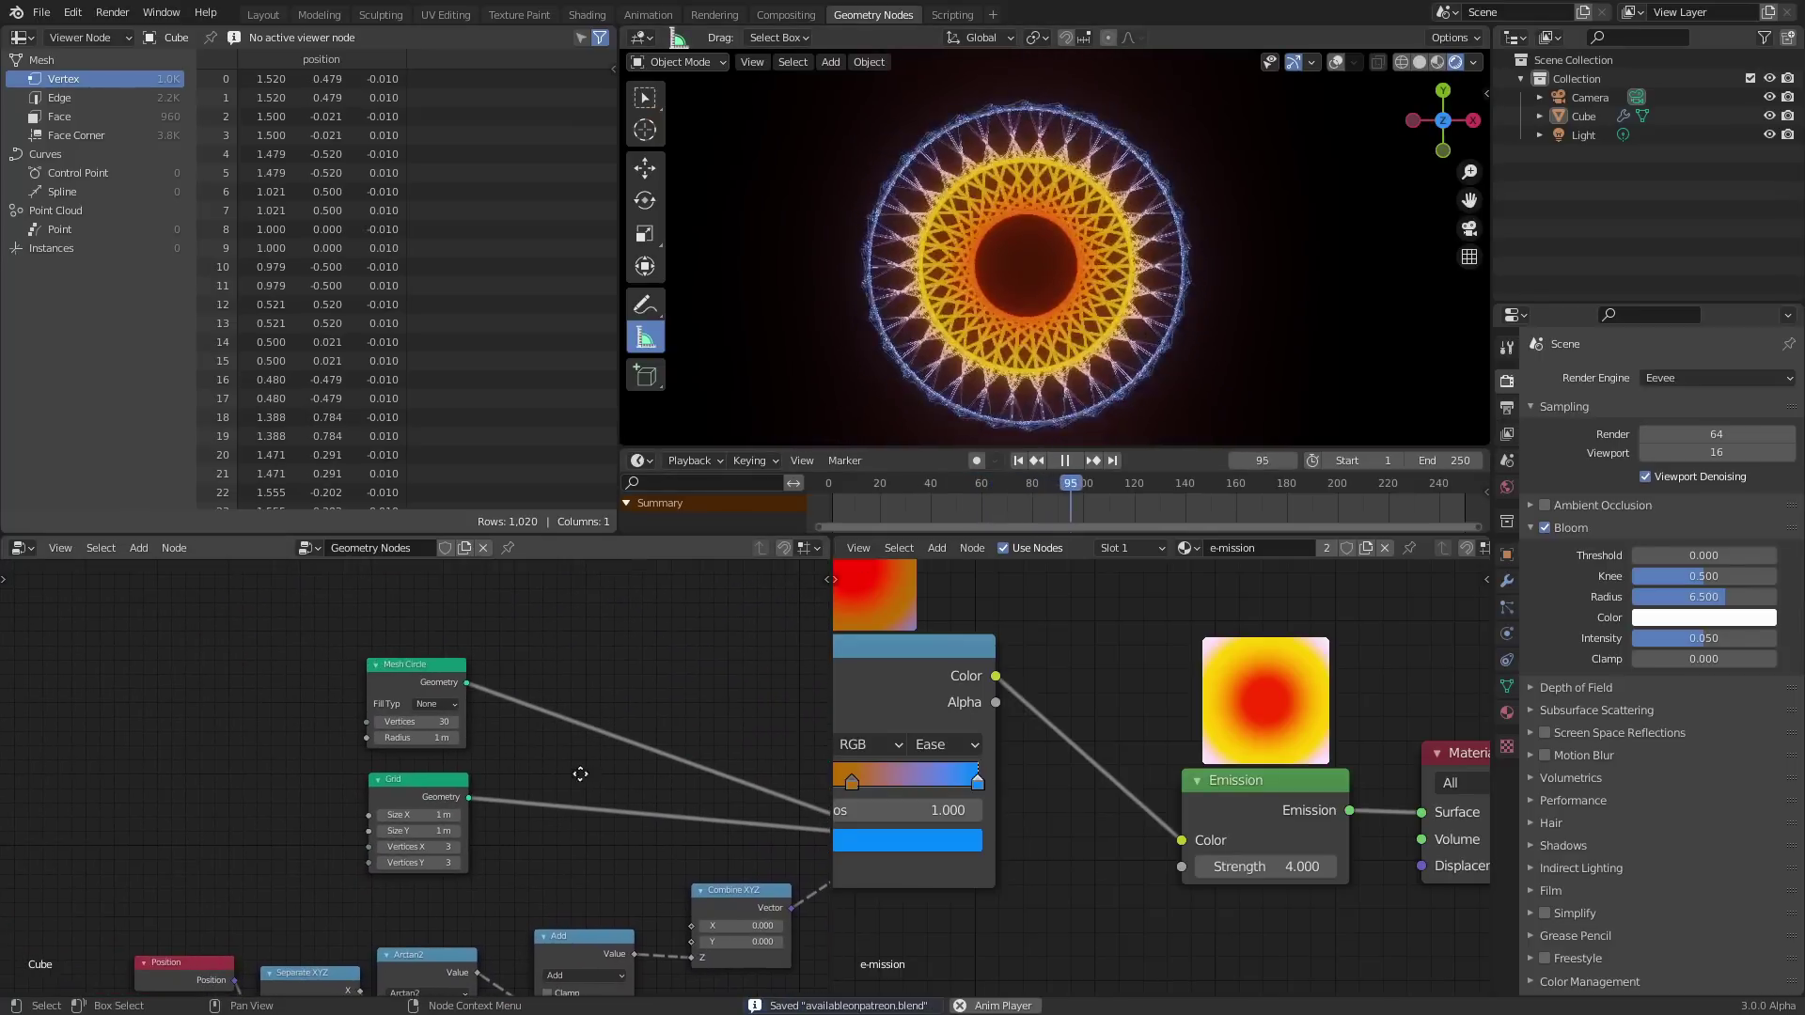
Preview larger Mesh Circle radii, then reset the radius to 1 m.
{"action": "mouse_move", "coordinate": [416, 729]}
{"action": "left_mouse_down"}
{"action": "mouse_move", "coordinate": [440, 728]}
{"action": "mouse_move", "coordinate": [369, 720]}
{"action": "mouse_move", "coordinate": [553, 718]}
{"action": "mouse_move", "coordinate": [442, 718]}
{"action": "left_mouse_up"}
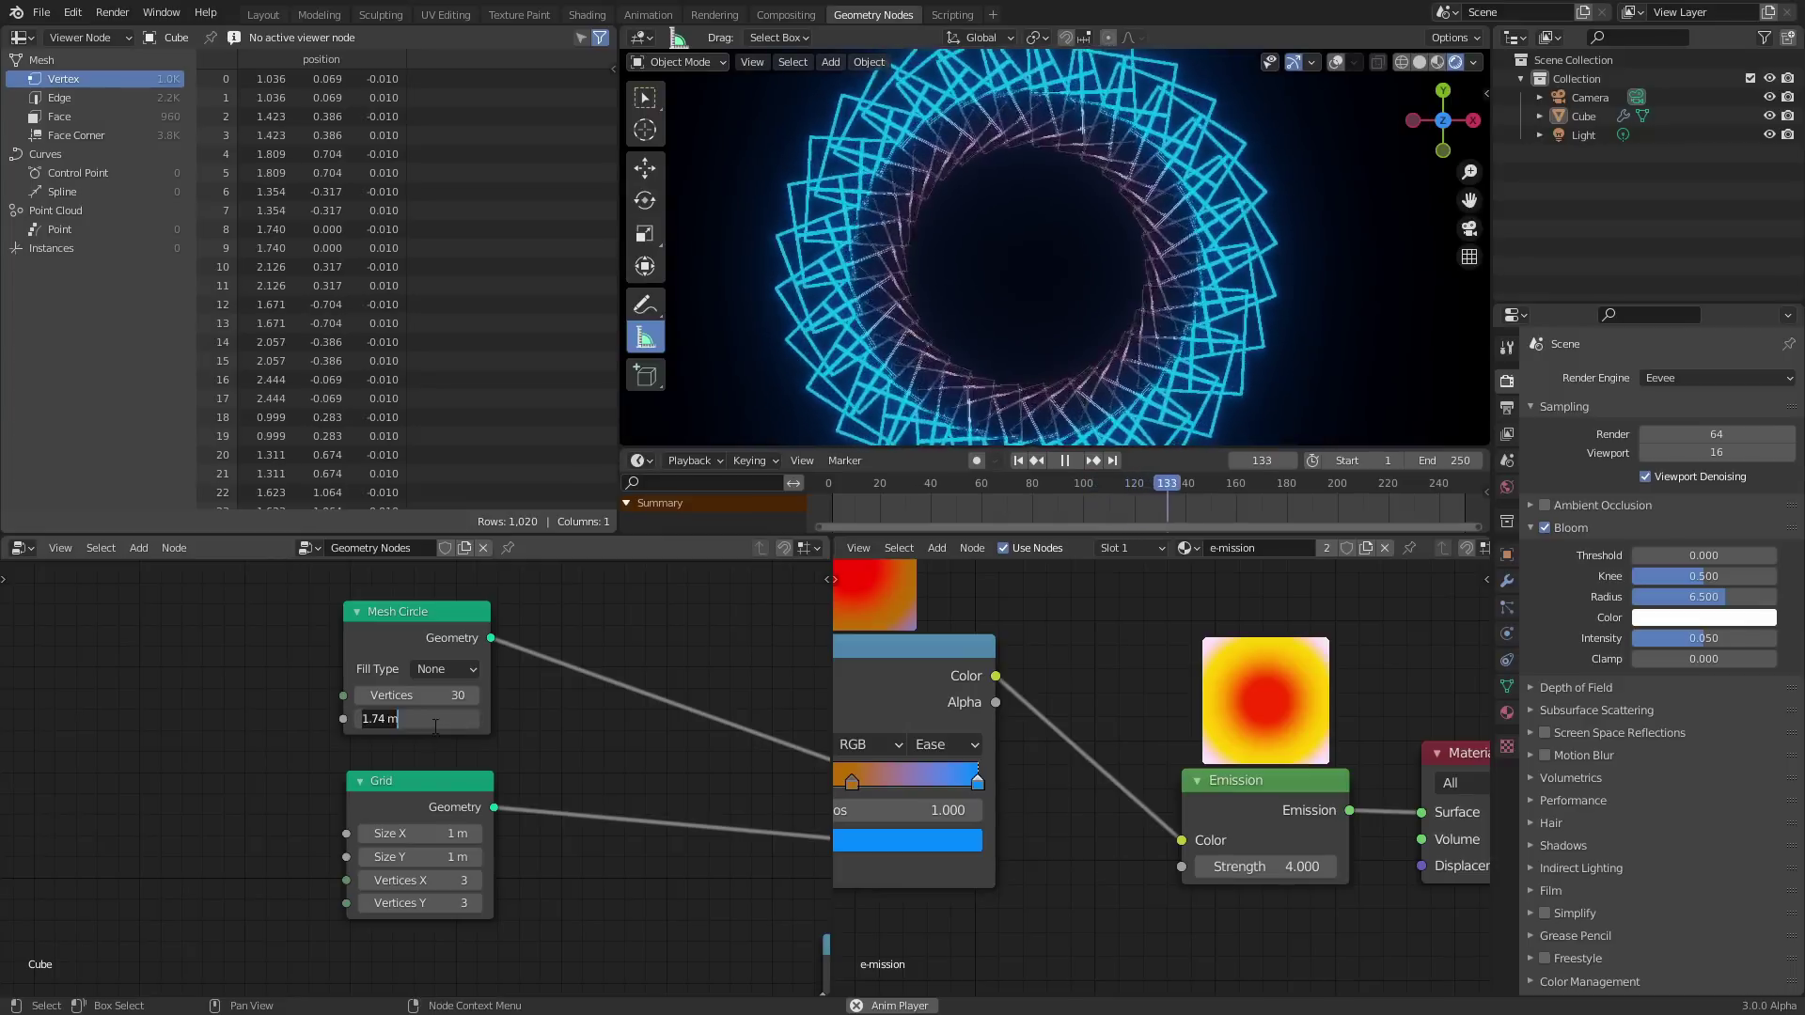
{"action": "type", "text": "1"}
{"action": "key", "text": "Return"}
{"action": "middle_click_drag", "start_coordinate": [533, 735], "coordinate": [740, 750]}
{"action": "key", "text": "shift+a"}
{"action": "left_click", "coordinate": [409, 603]}
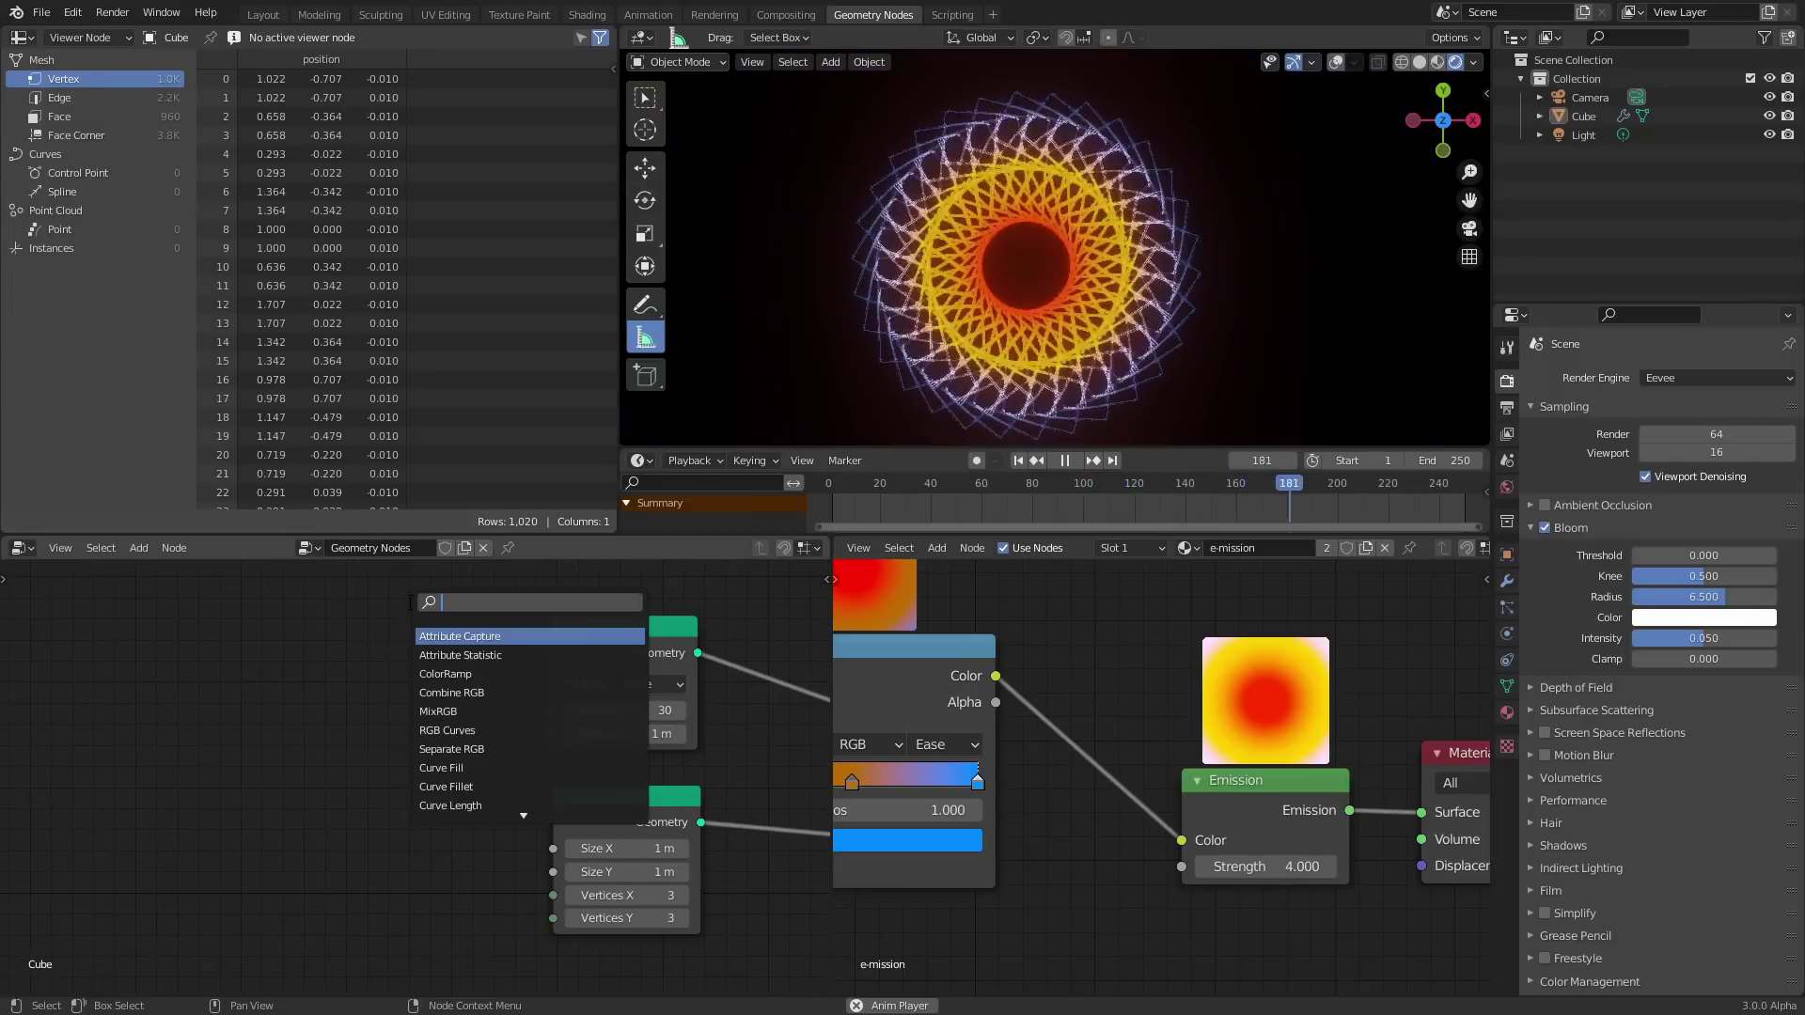
Add a Math node set to Sine with input #frame/10, wired into Mesh Circle Radius.
{"action": "type", "text": "add"}
{"action": "key", "text": "Return"}
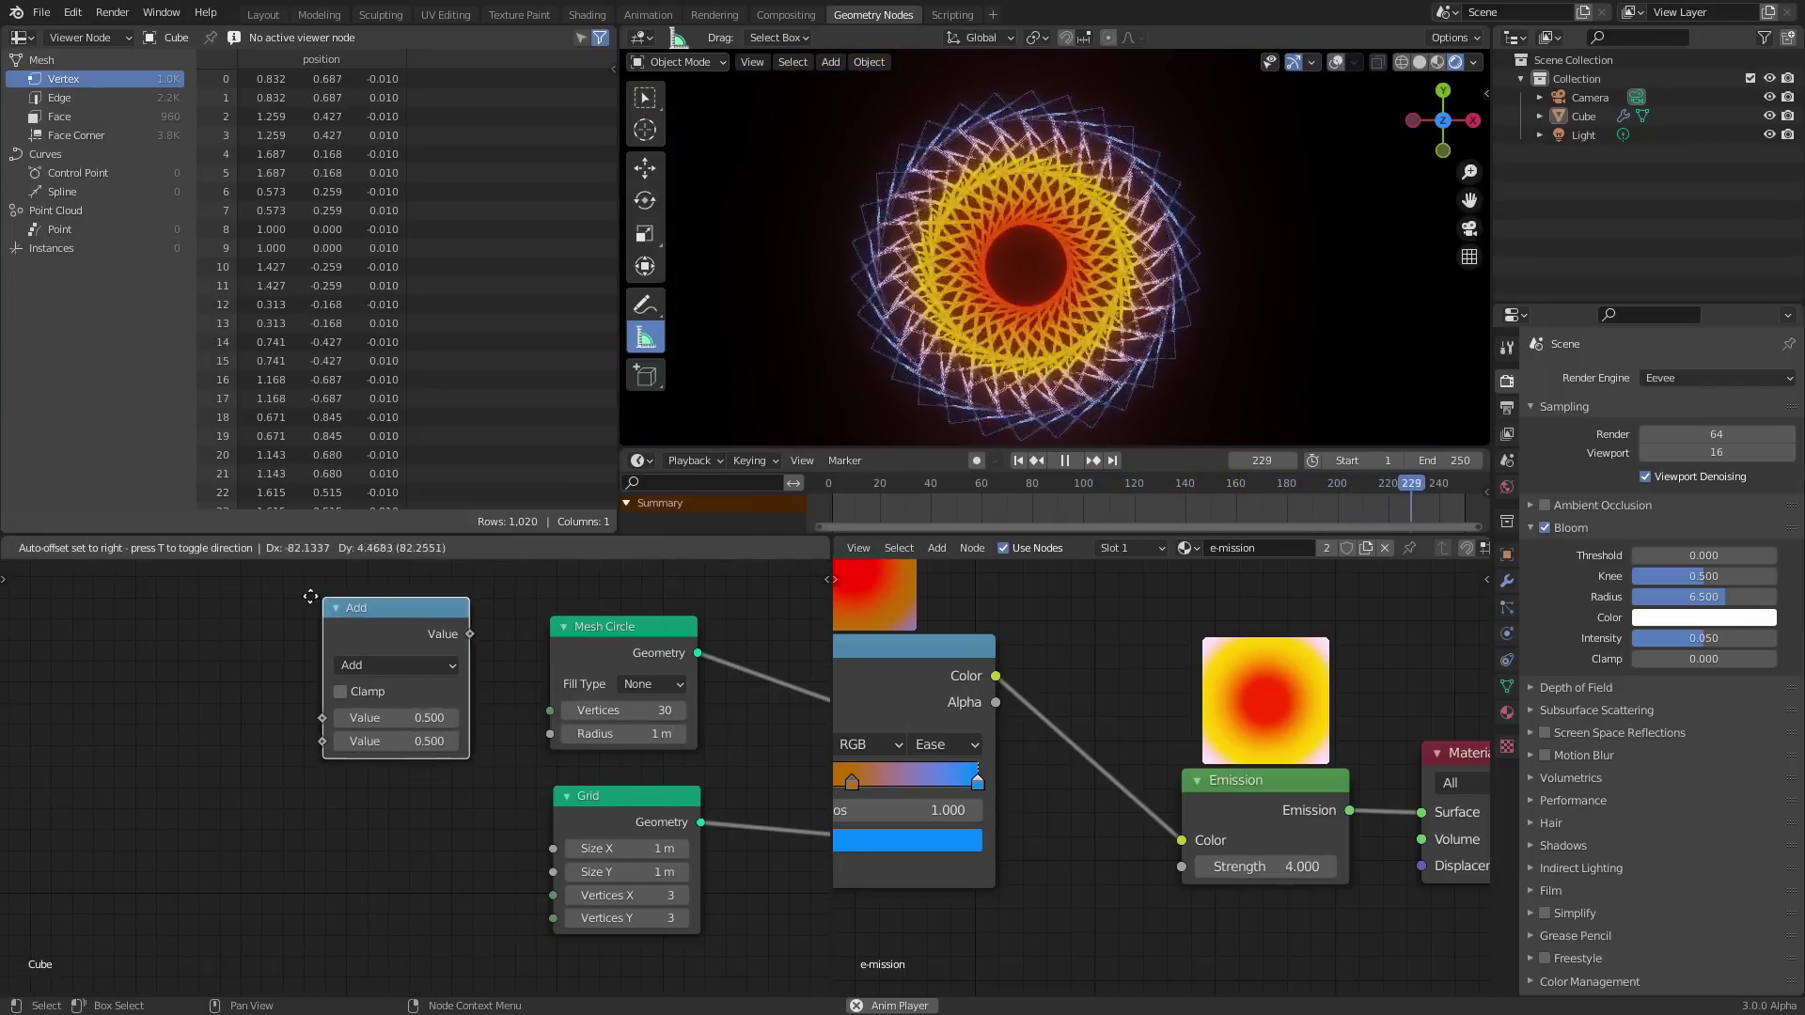
{"action": "left_click", "coordinate": [279, 603]}
{"action": "left_click", "coordinate": [344, 665]}
{"action": "left_click", "coordinate": [793, 736]}
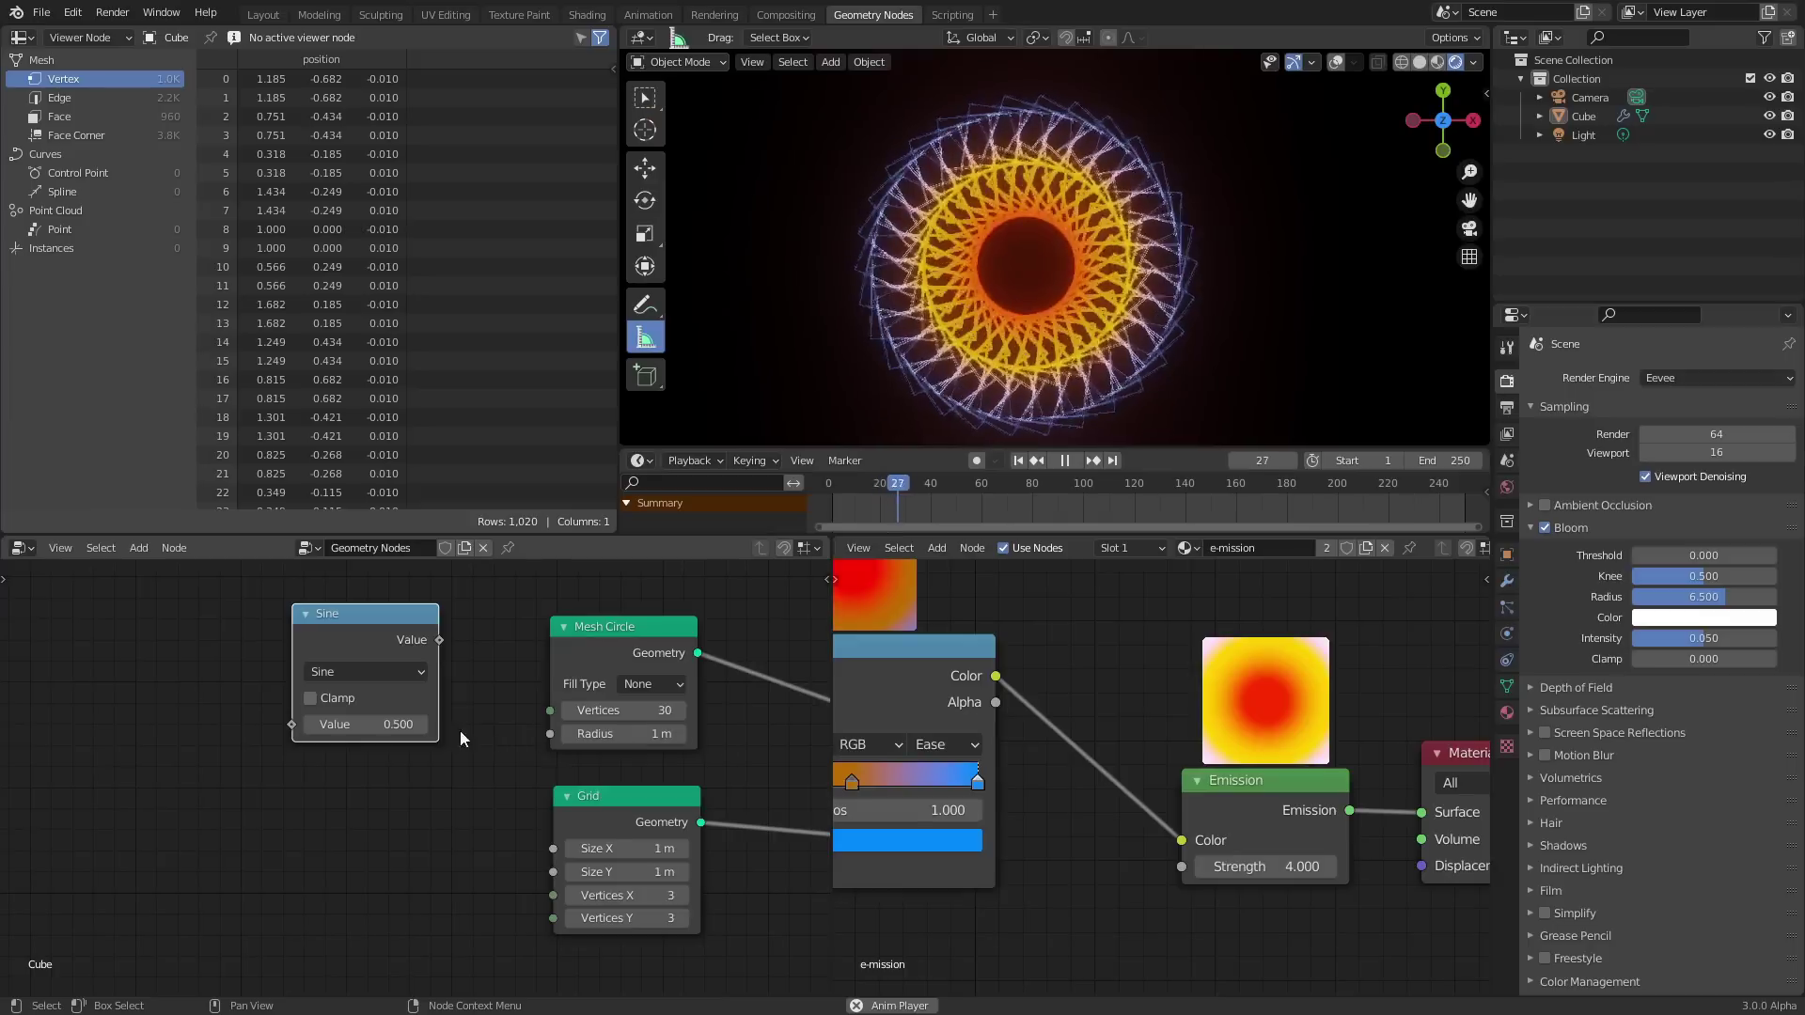
{"action": "left_click", "coordinate": [373, 725]}
{"action": "type", "text": "#fram"}
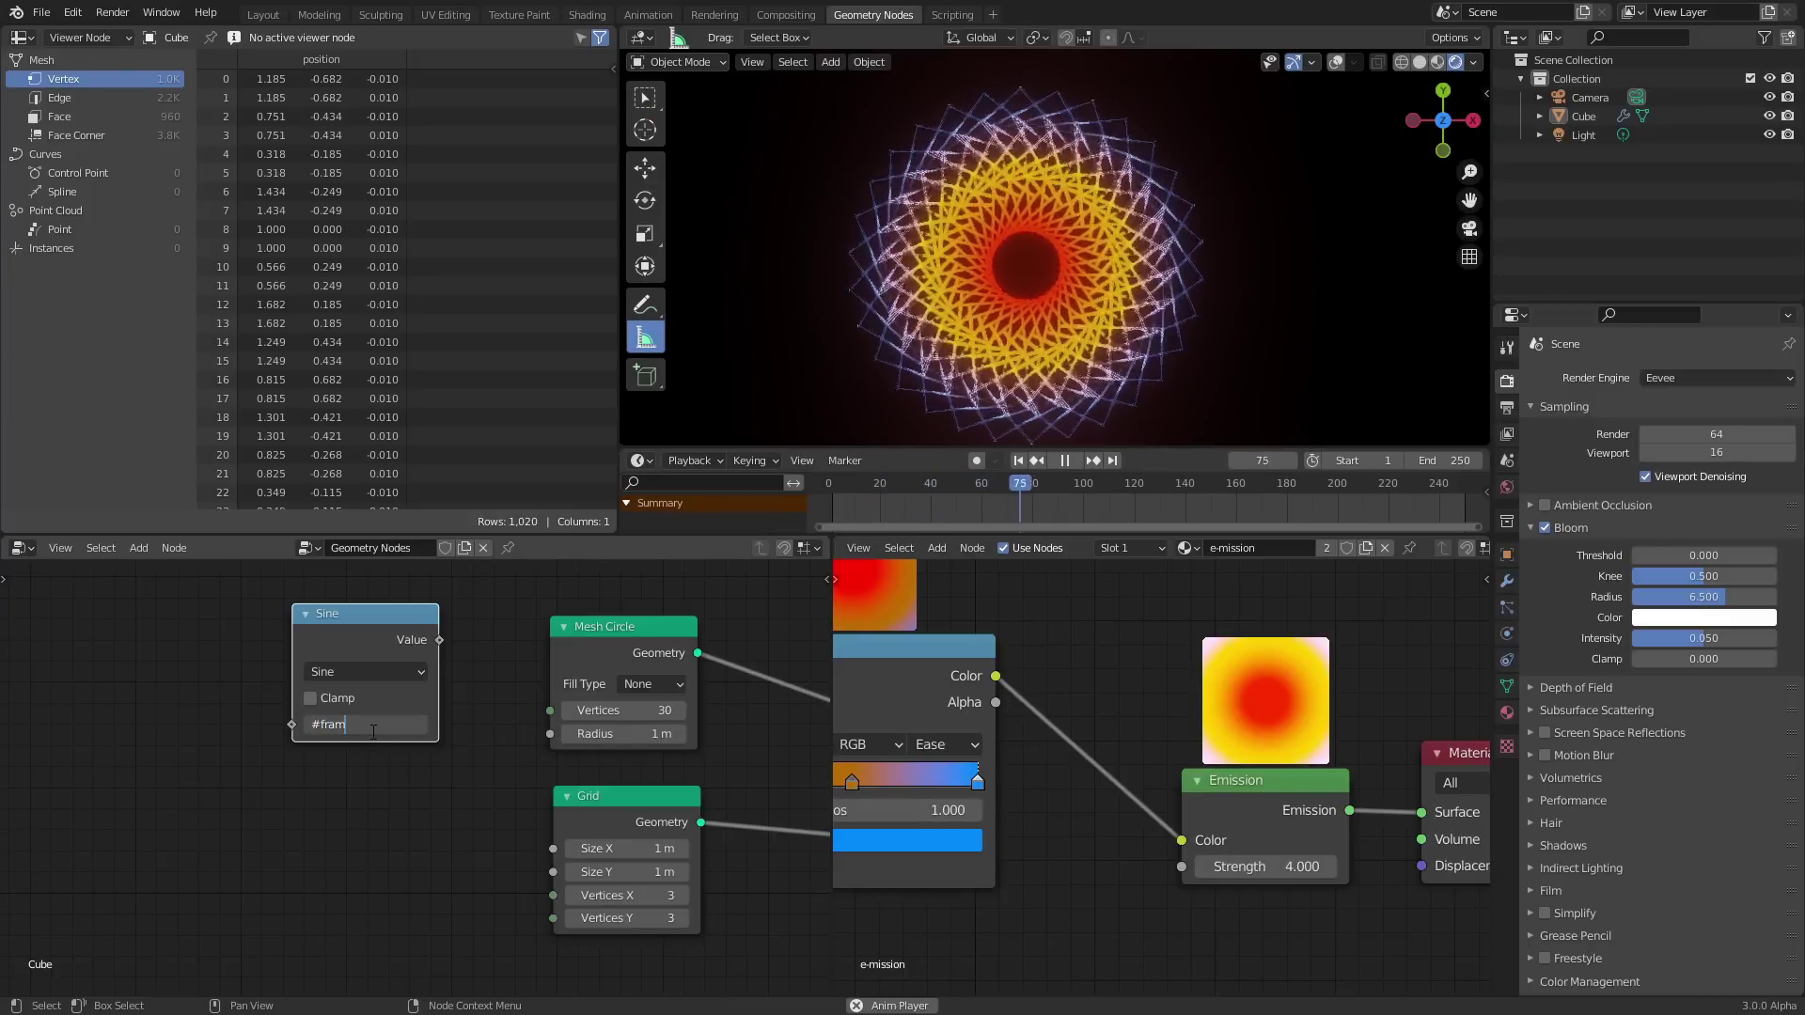
{"action": "type", "text": "e/10"}
{"action": "key", "text": "Return"}
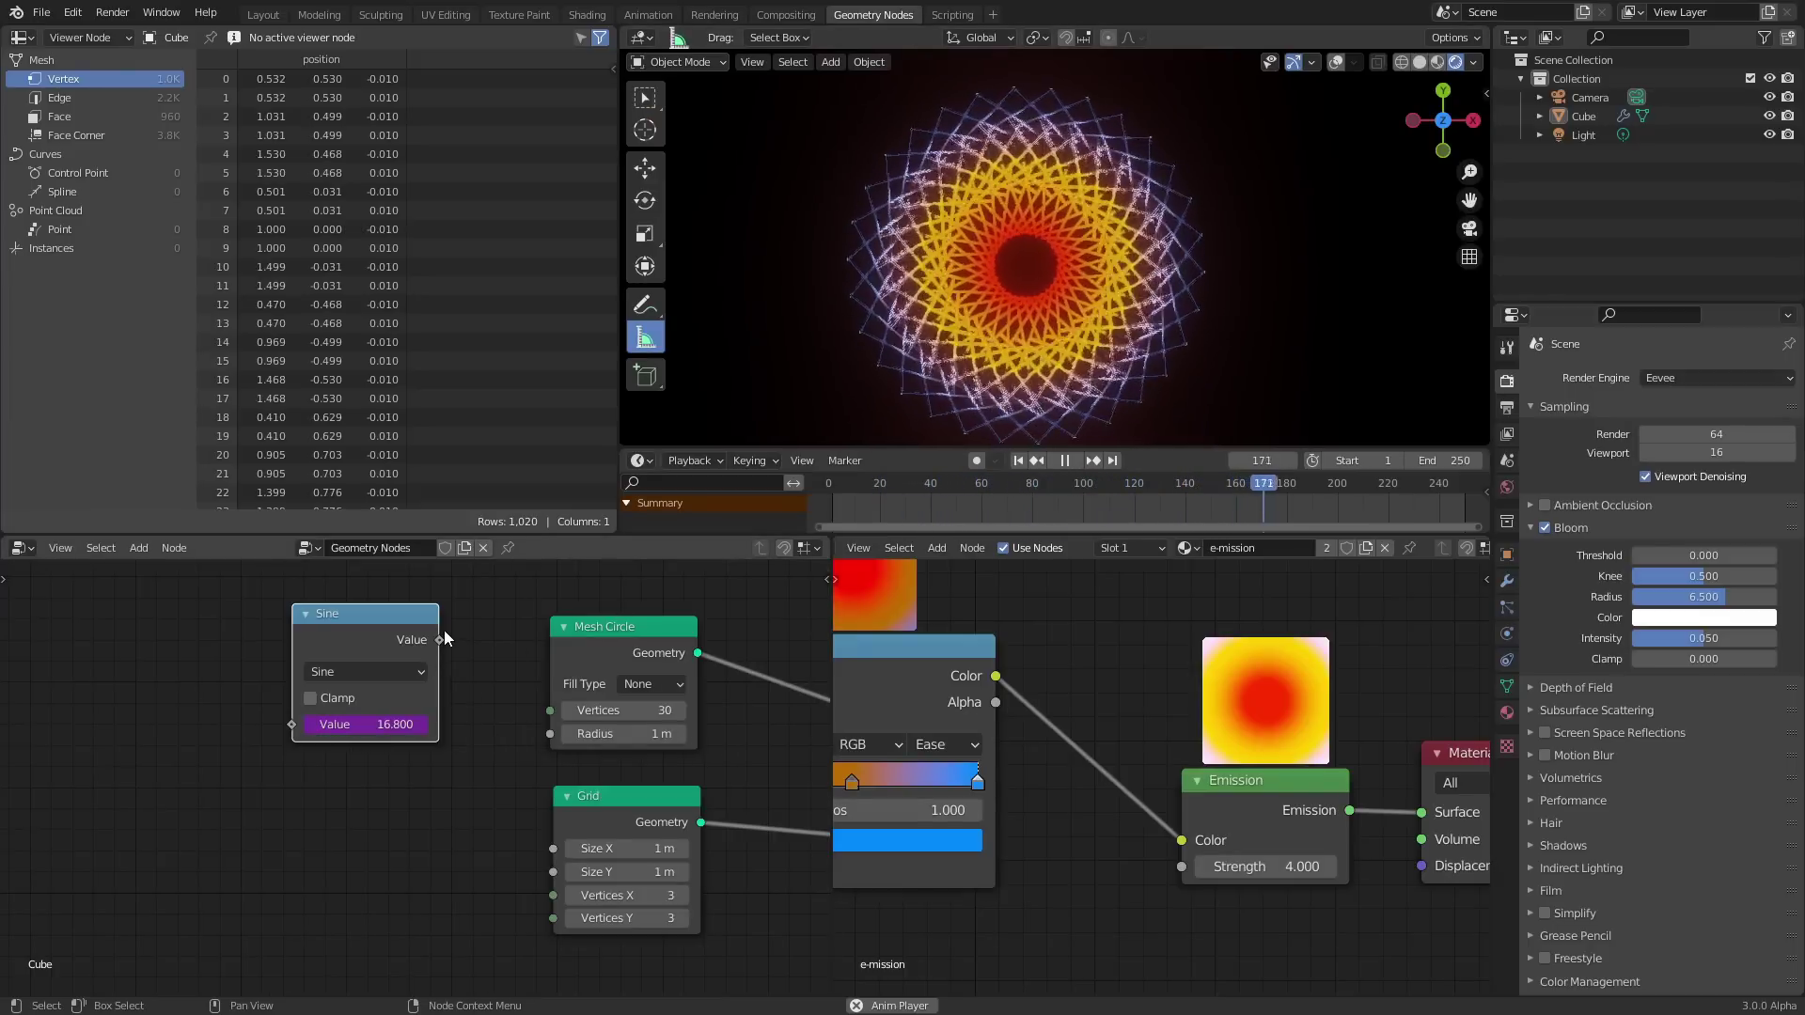
{"action": "left_click_drag", "start_coordinate": [357, 613], "coordinate": [568, 733]}
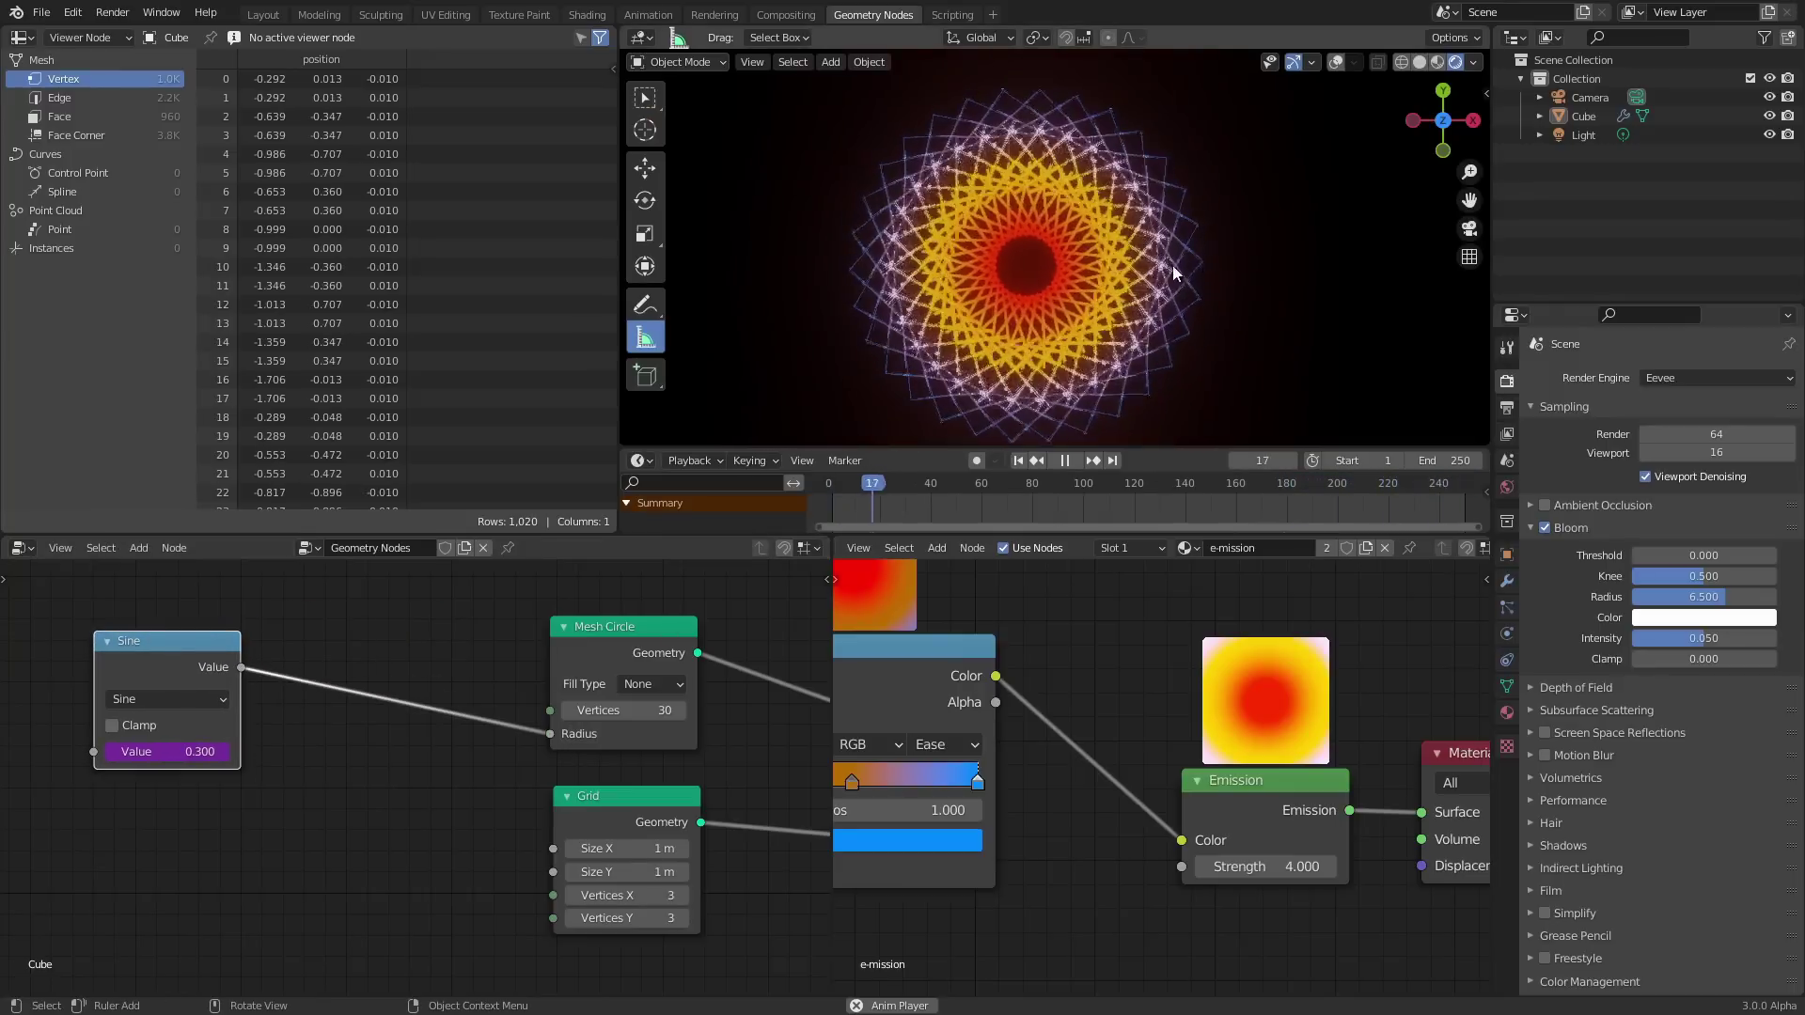
{"action": "key", "text": "shift+a"}
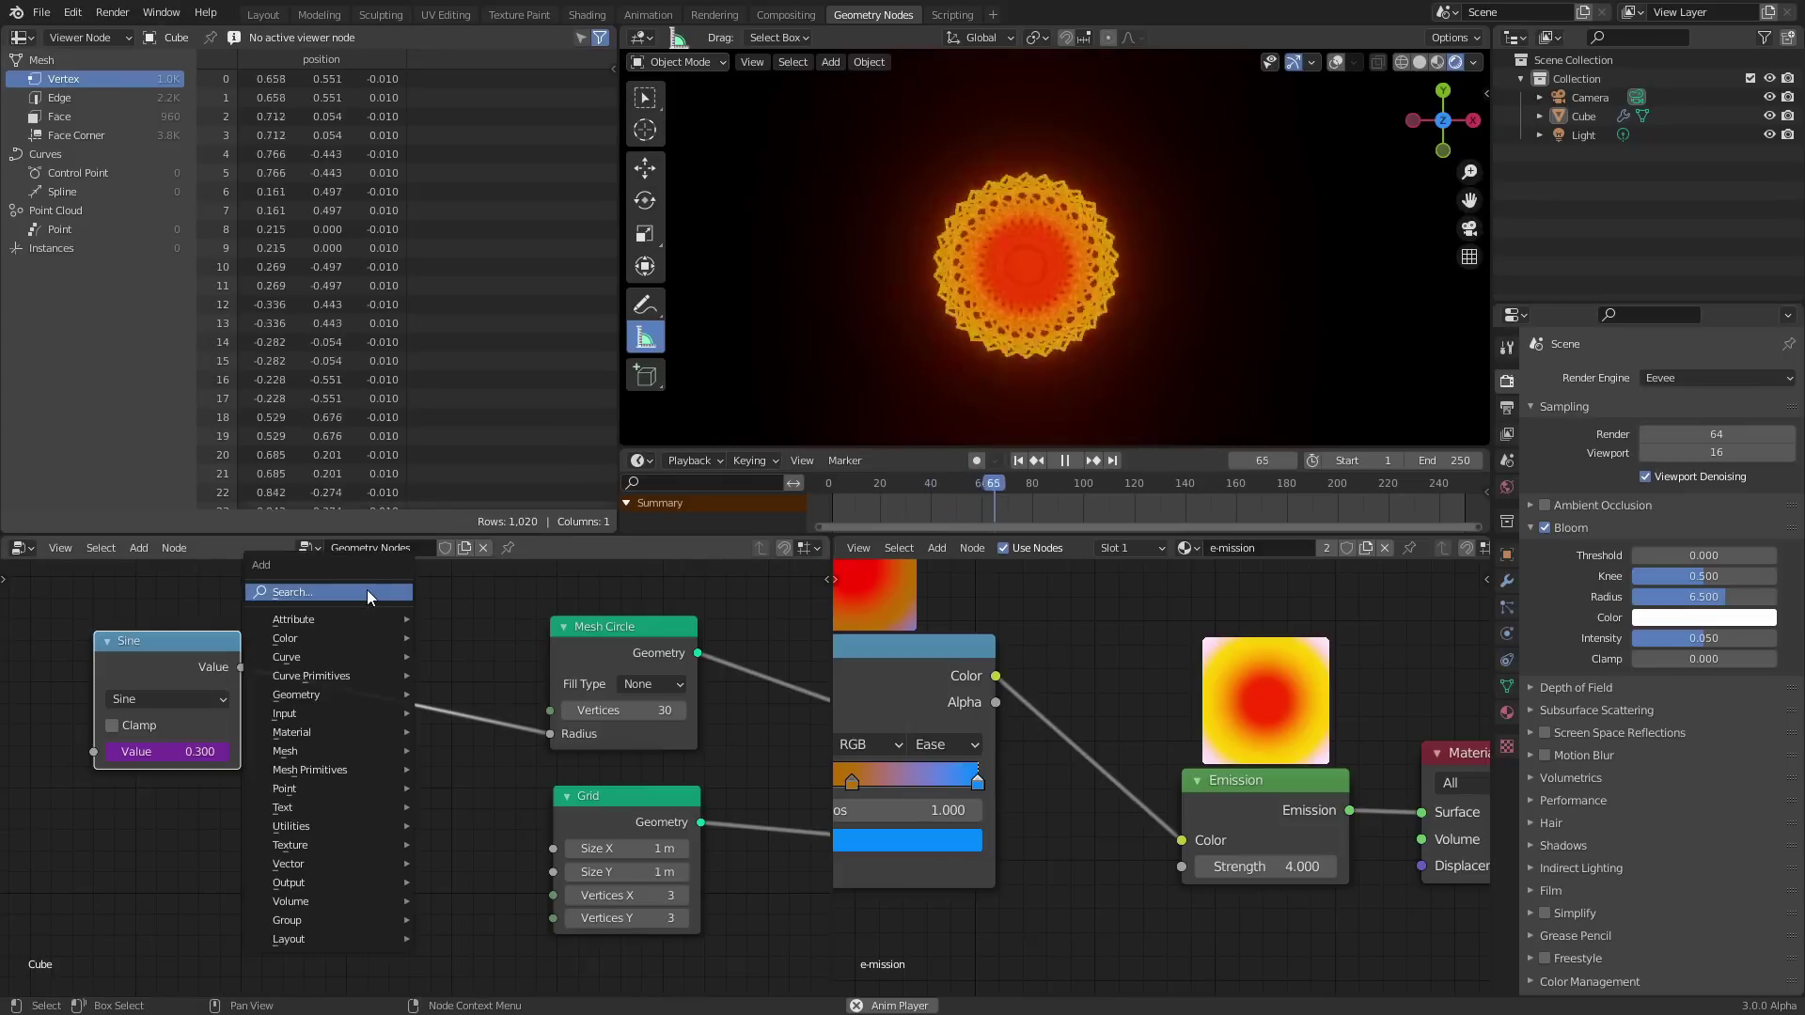
Insert a Map Range on the Sine–Radius link with From Min -1.
{"action": "left_click", "coordinate": [366, 590]}
{"action": "type", "text": "rang"}
{"action": "key", "text": "Return"}
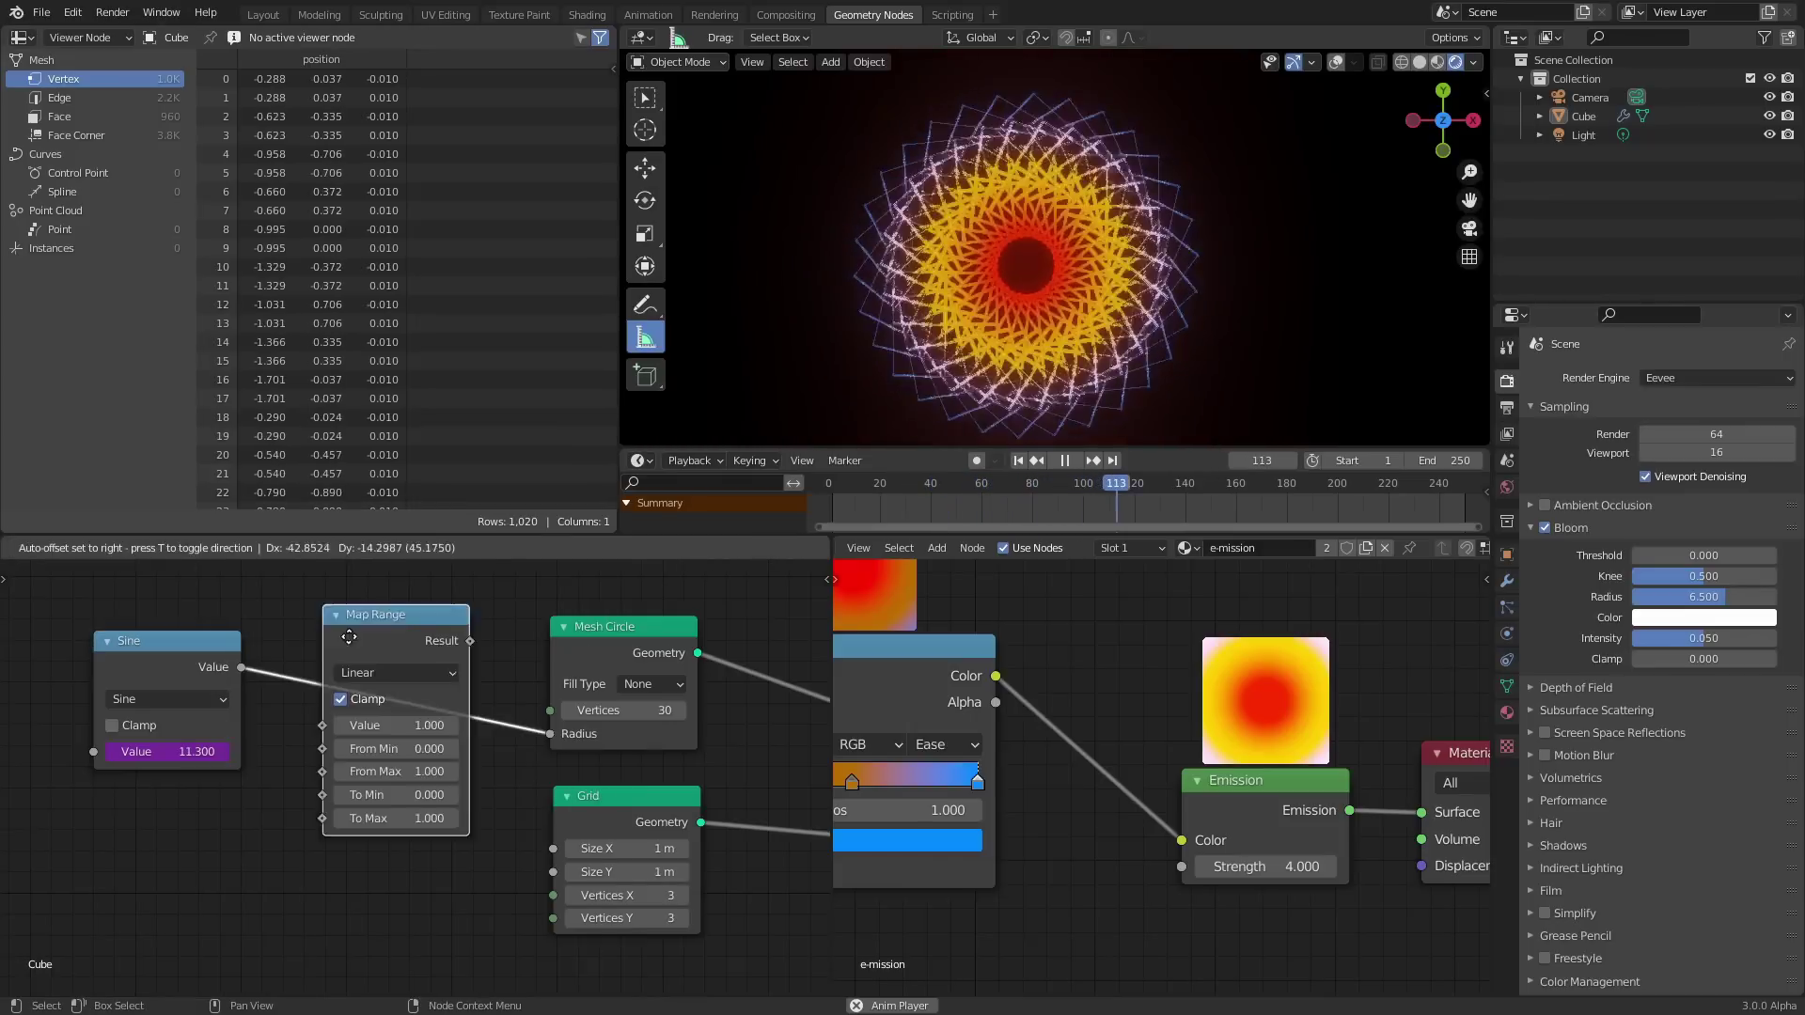
{"action": "left_click", "coordinate": [373, 628]}
{"action": "double_click", "coordinate": [374, 743]}
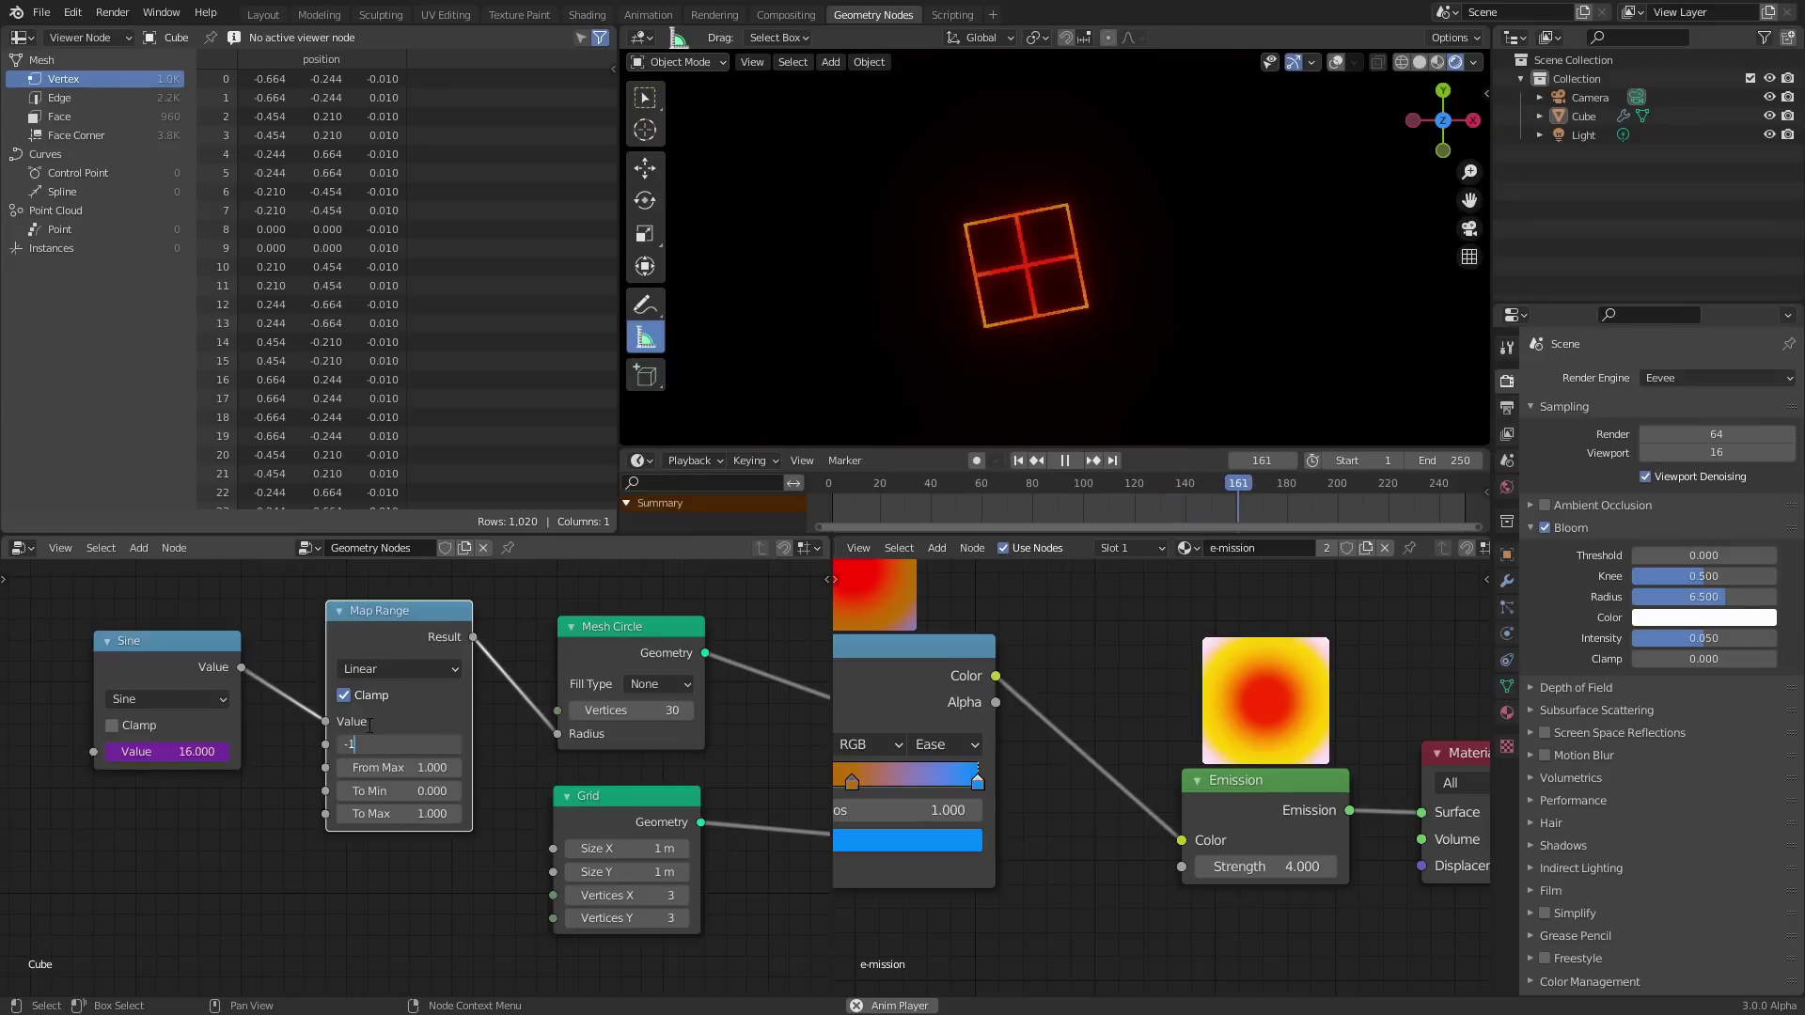
{"action": "type", "text": "-1"}
{"action": "key", "text": "Return"}
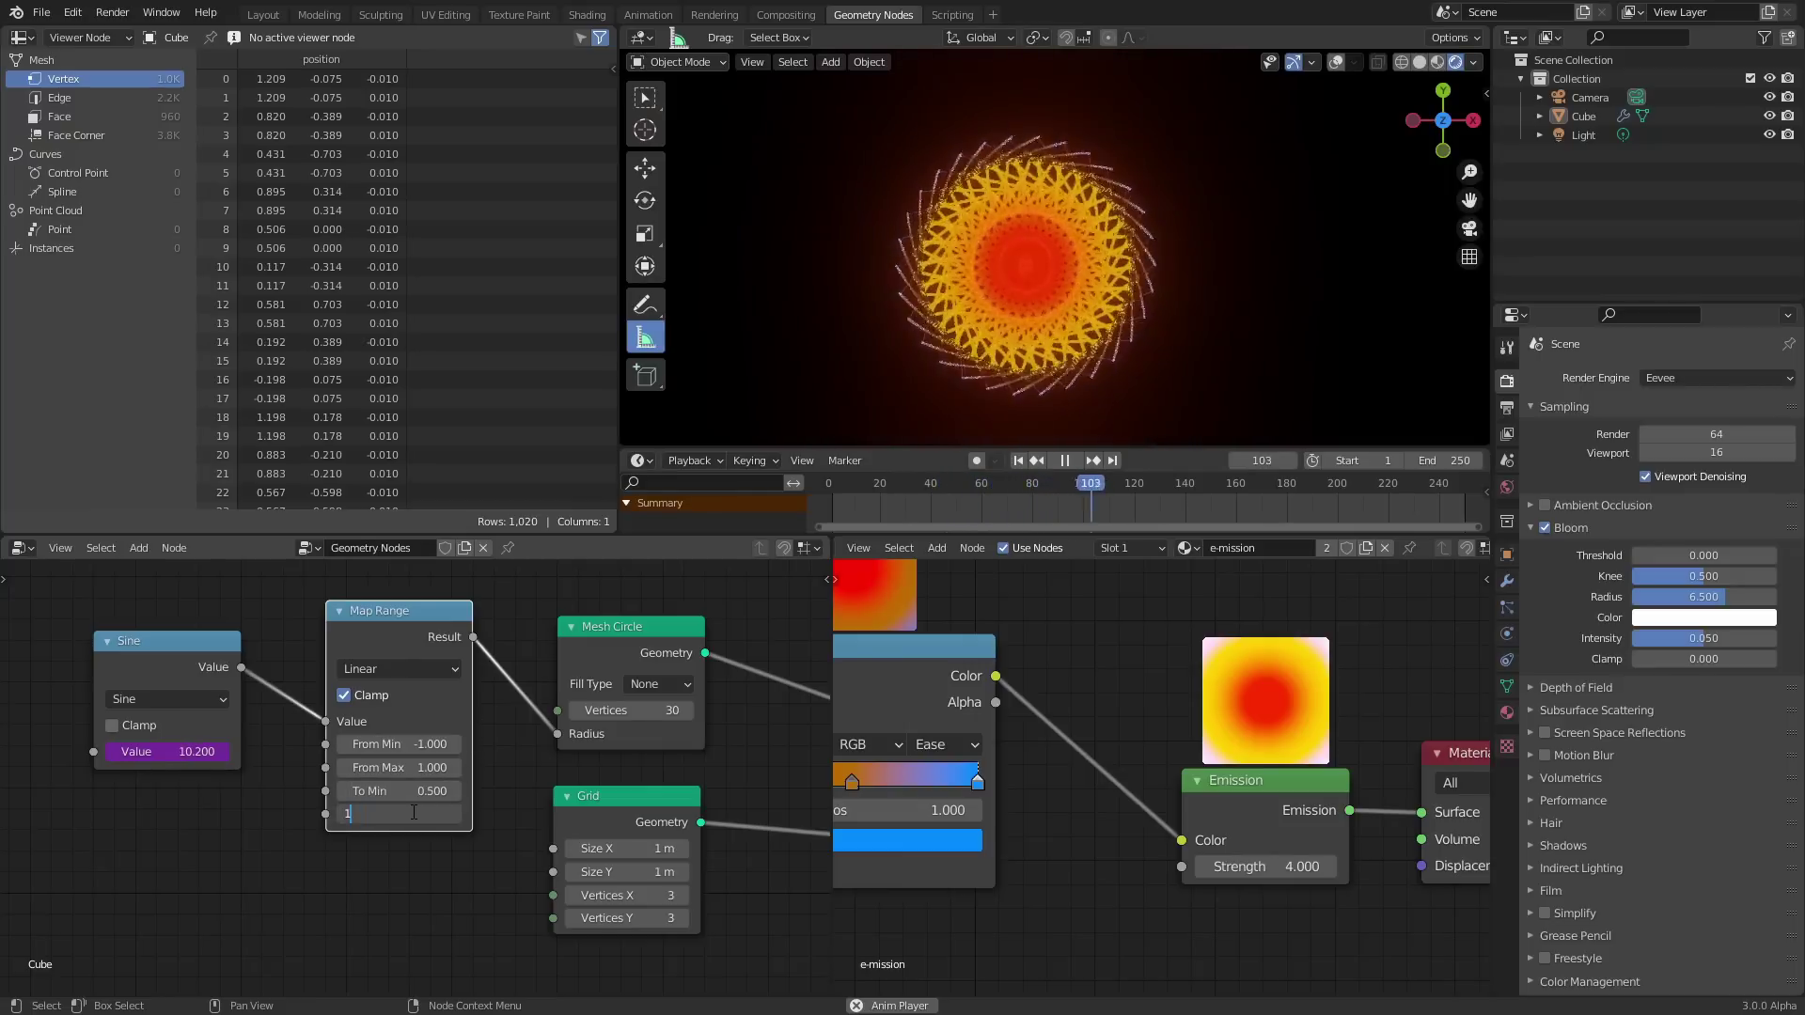
Set the Map Range To Max to 1.5 after trying 3, then stop playback.
{"action": "left_click", "coordinate": [414, 812]}
{"action": "type", "text": "1.5"}
{"action": "key", "text": "Return"}
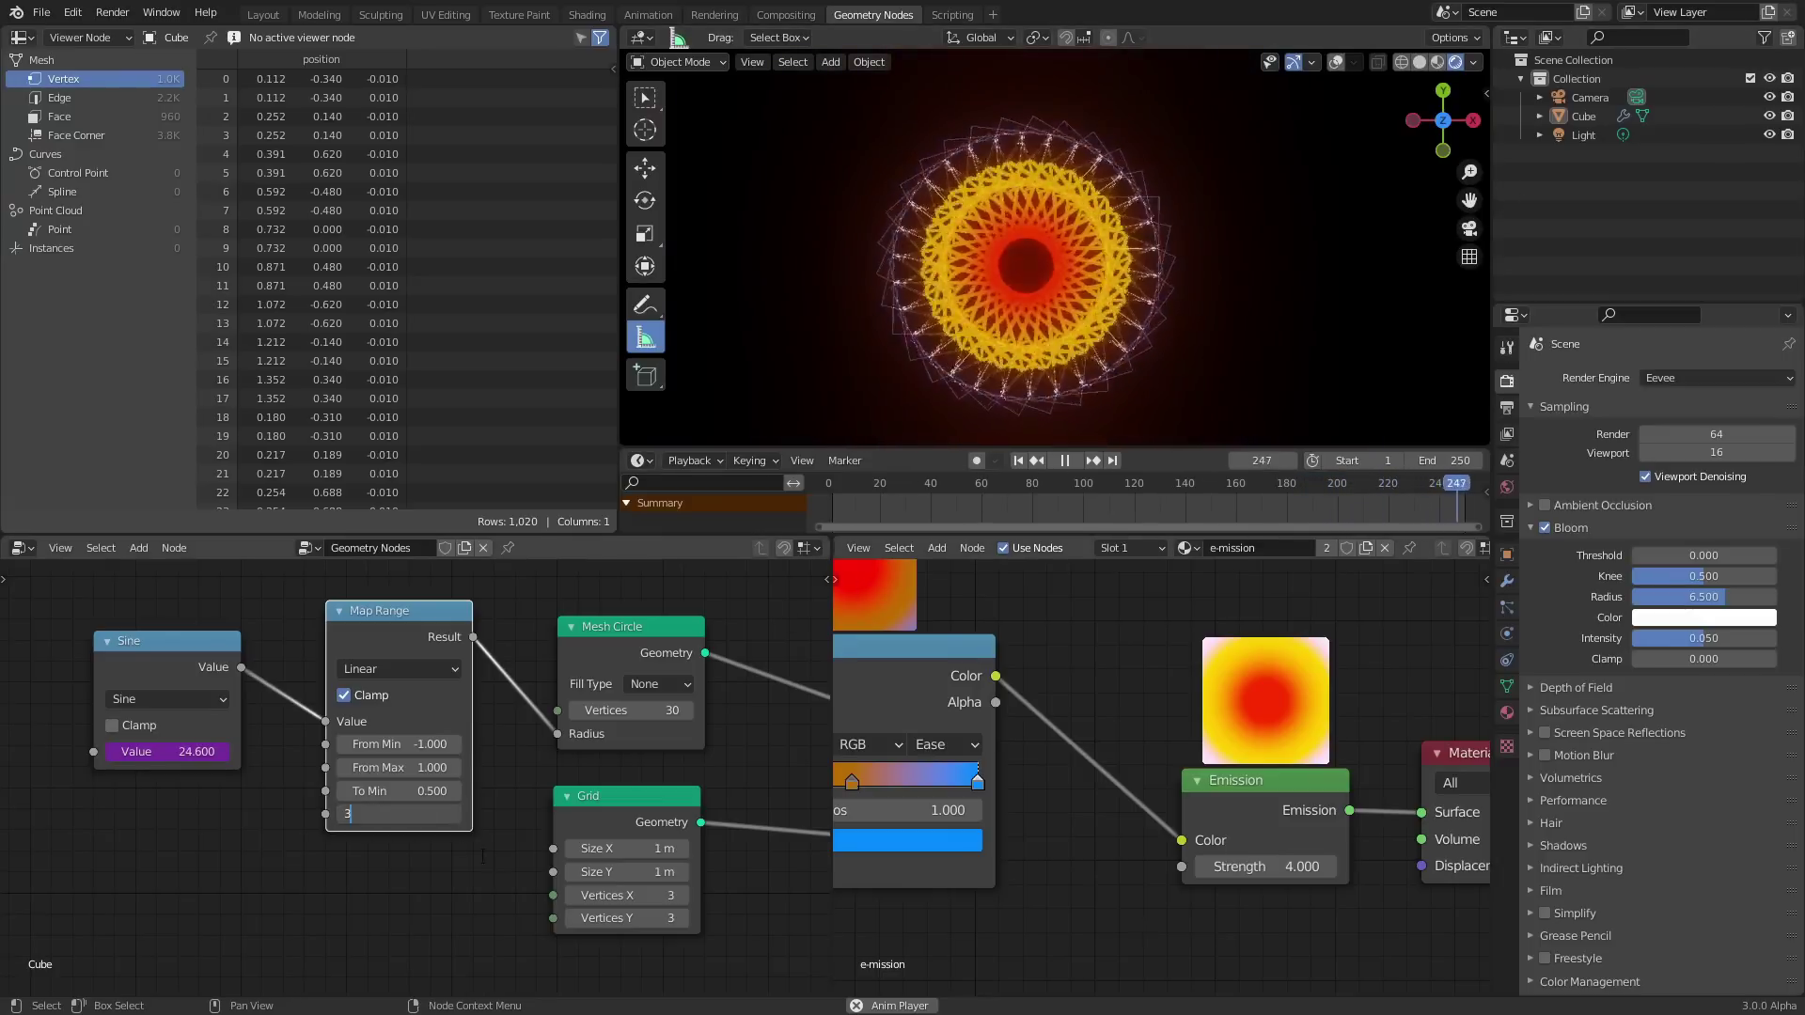
{"action": "type", "text": "3"}
{"action": "key", "text": "Return"}
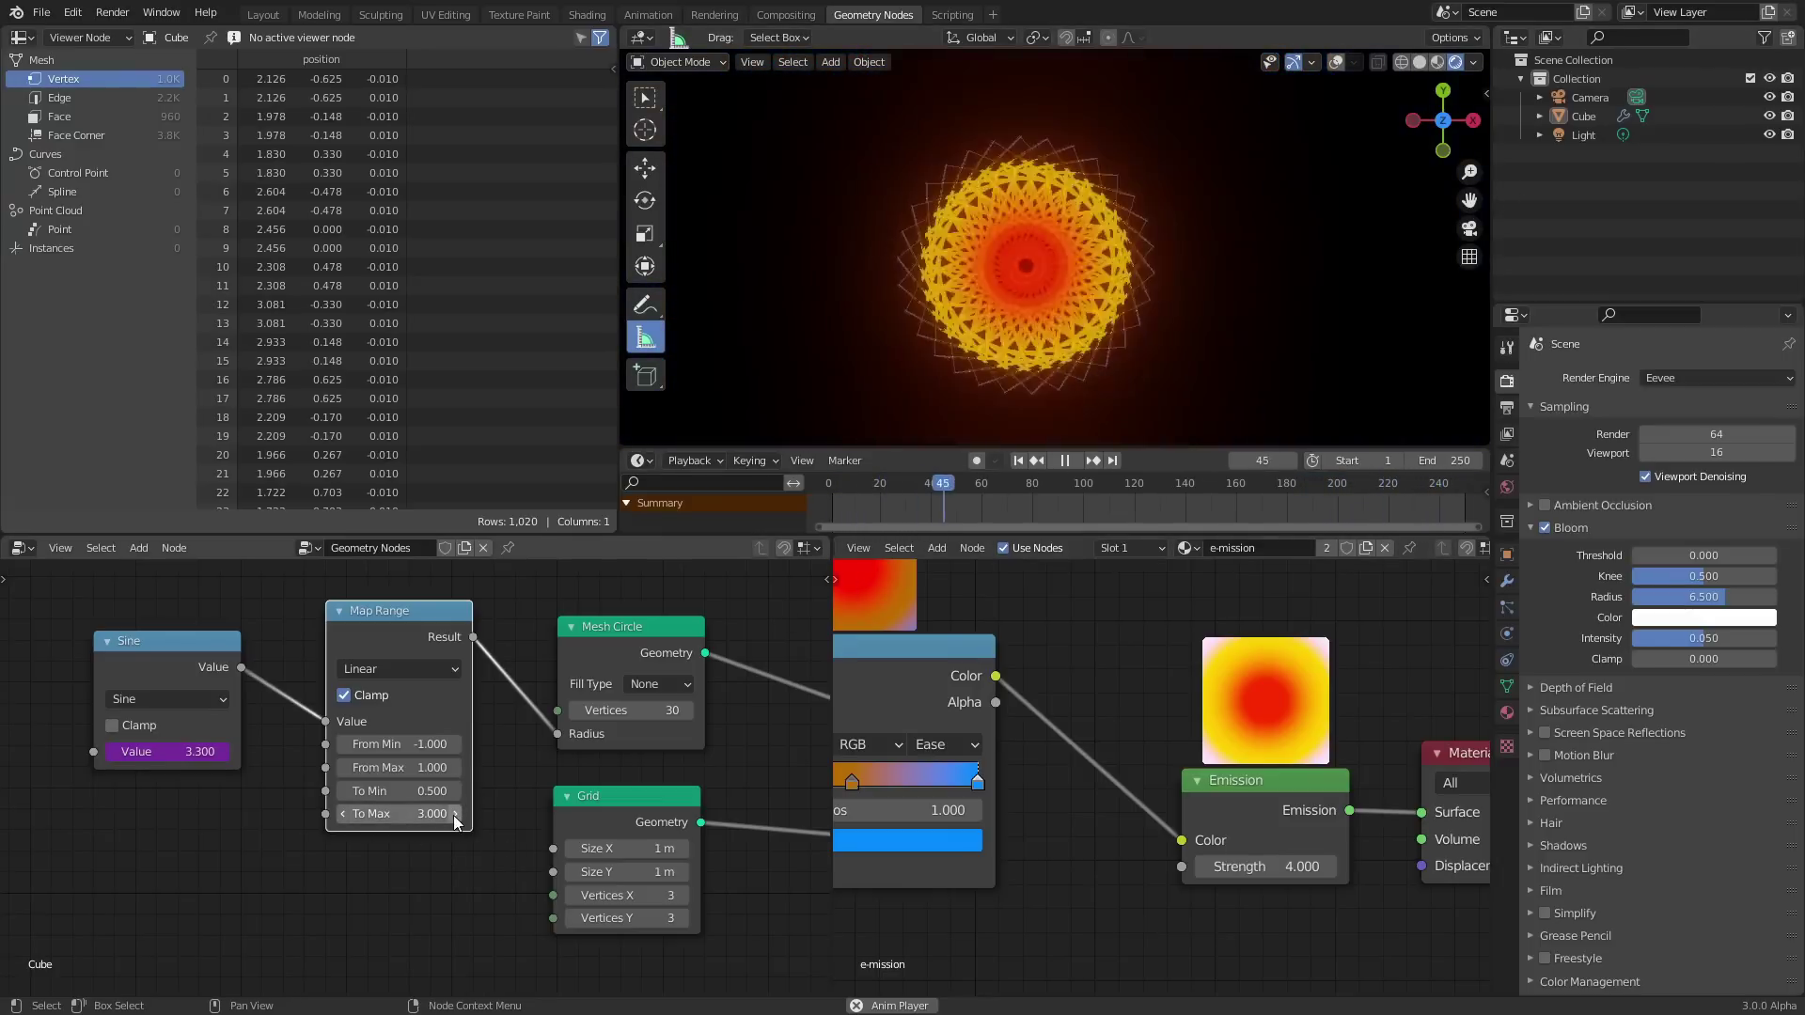
{"action": "left_click", "coordinate": [433, 807]}
{"action": "type", "text": "1"}
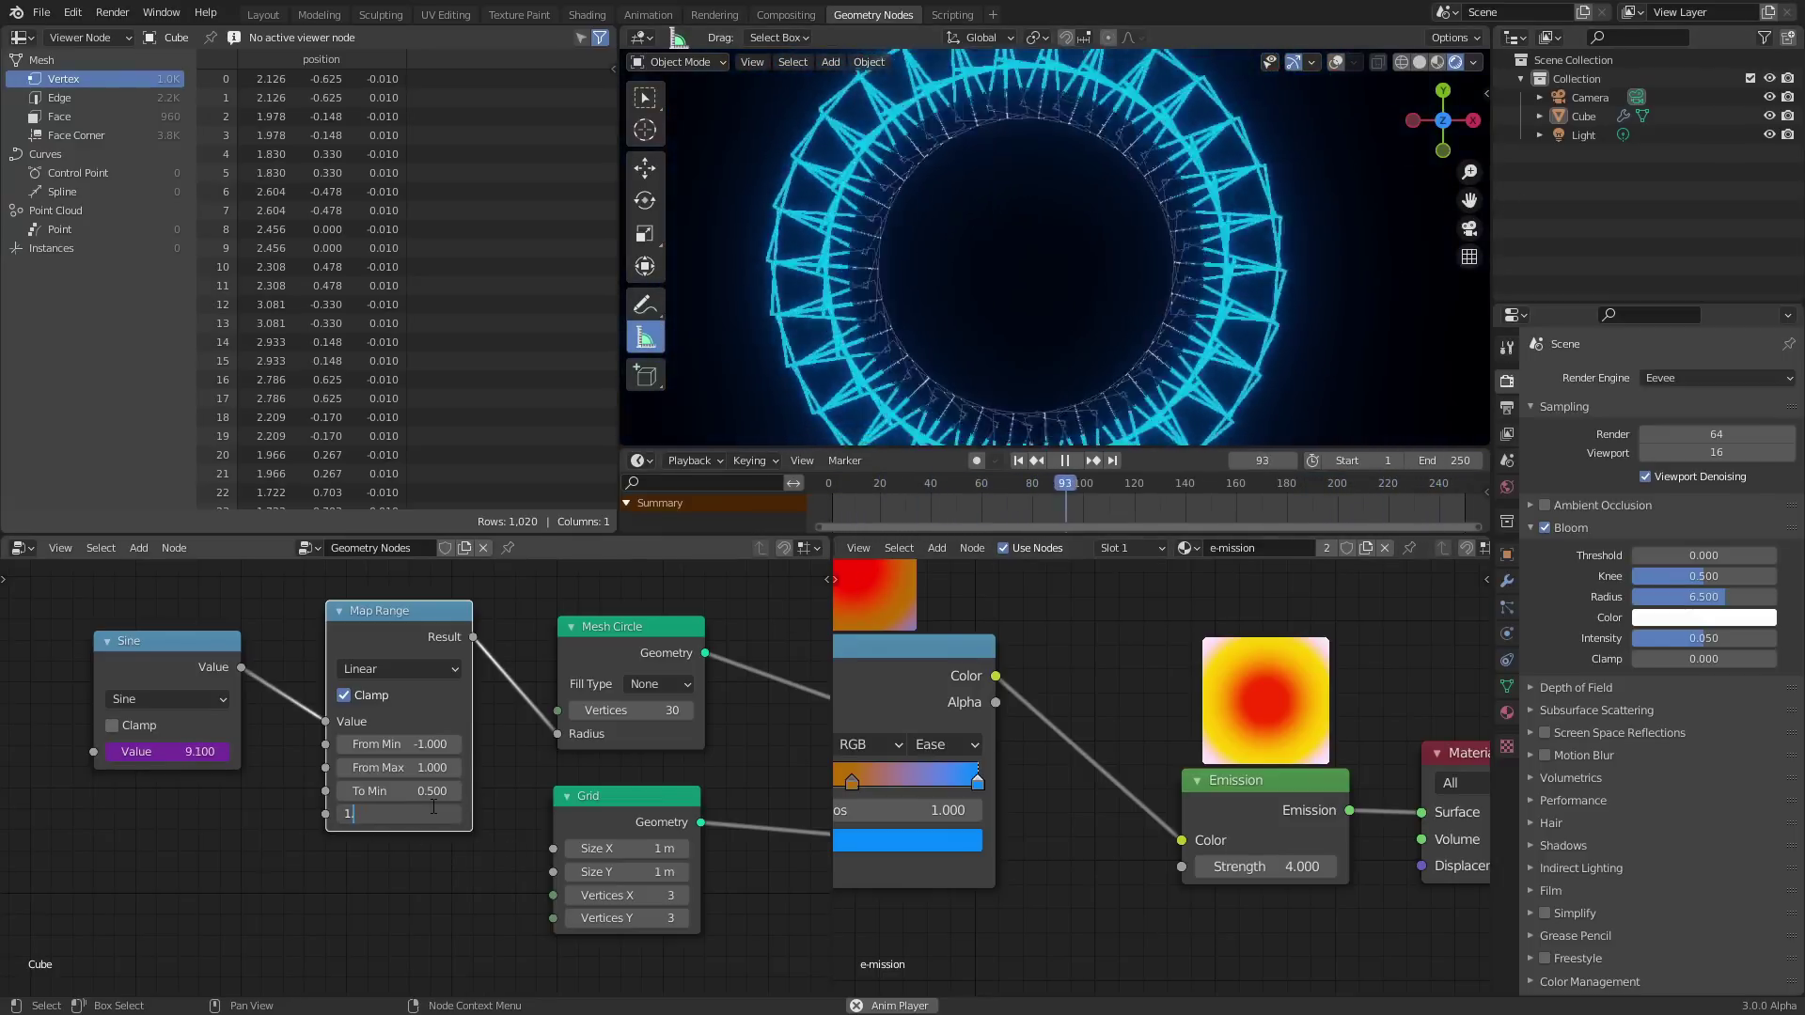
{"action": "type", "text": ".5"}
{"action": "key", "text": "Return"}
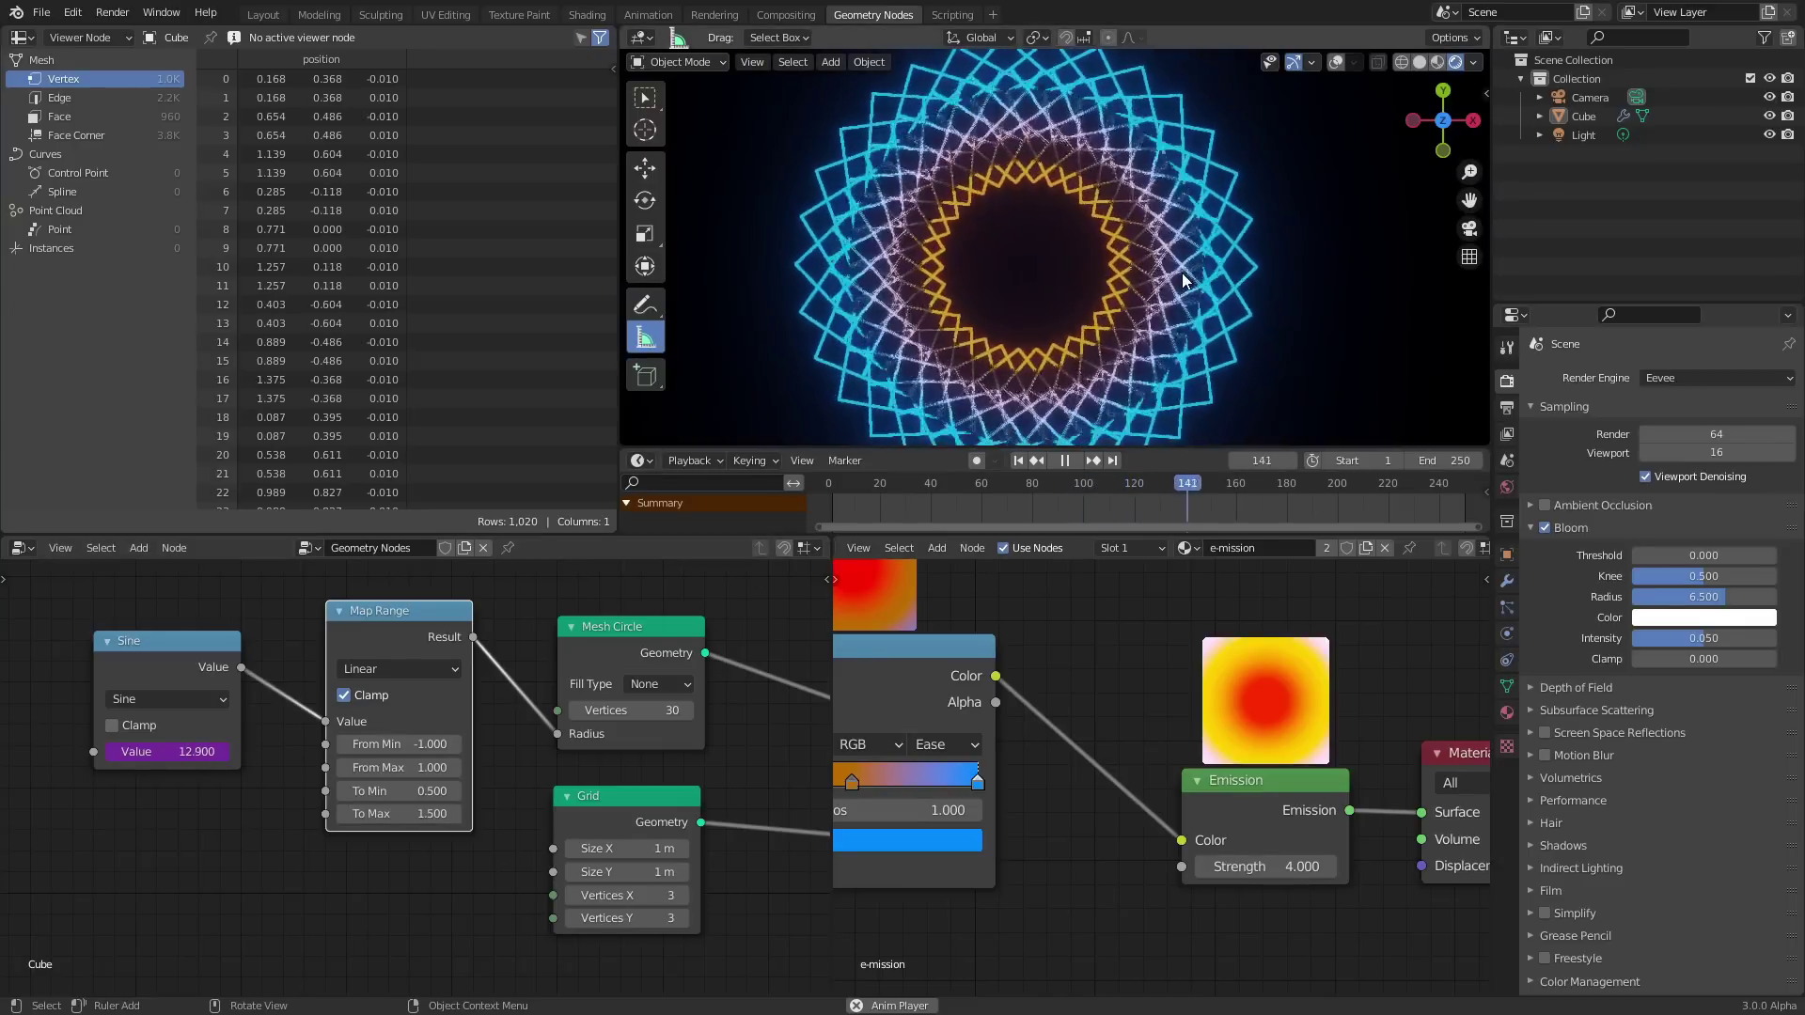
{"action": "middle_click_drag", "start_coordinate": [1006, 712], "coordinate": [1177, 689]}
{"action": "key", "text": "space"}
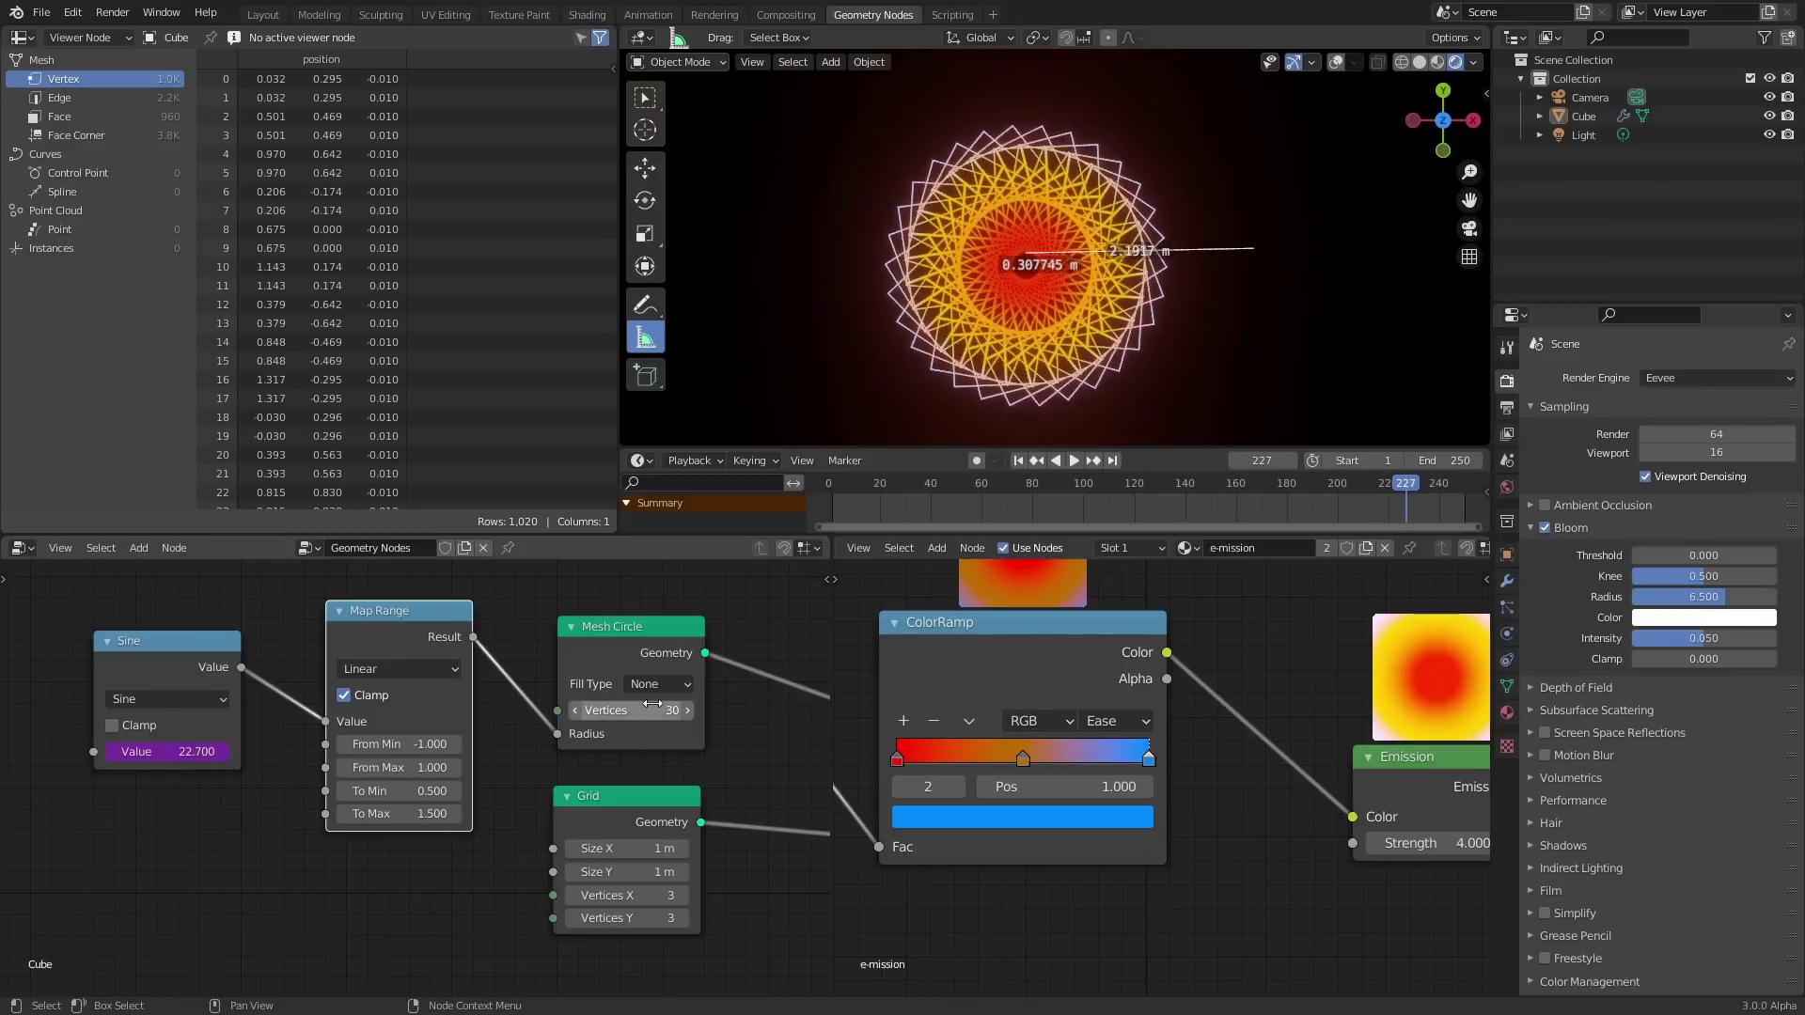
Set the Mesh Circle to 30 vertices after trying other counts during playback.
{"action": "left_click_drag", "start_coordinate": [641, 711], "coordinate": [679, 711]}
{"action": "key", "text": "space"}
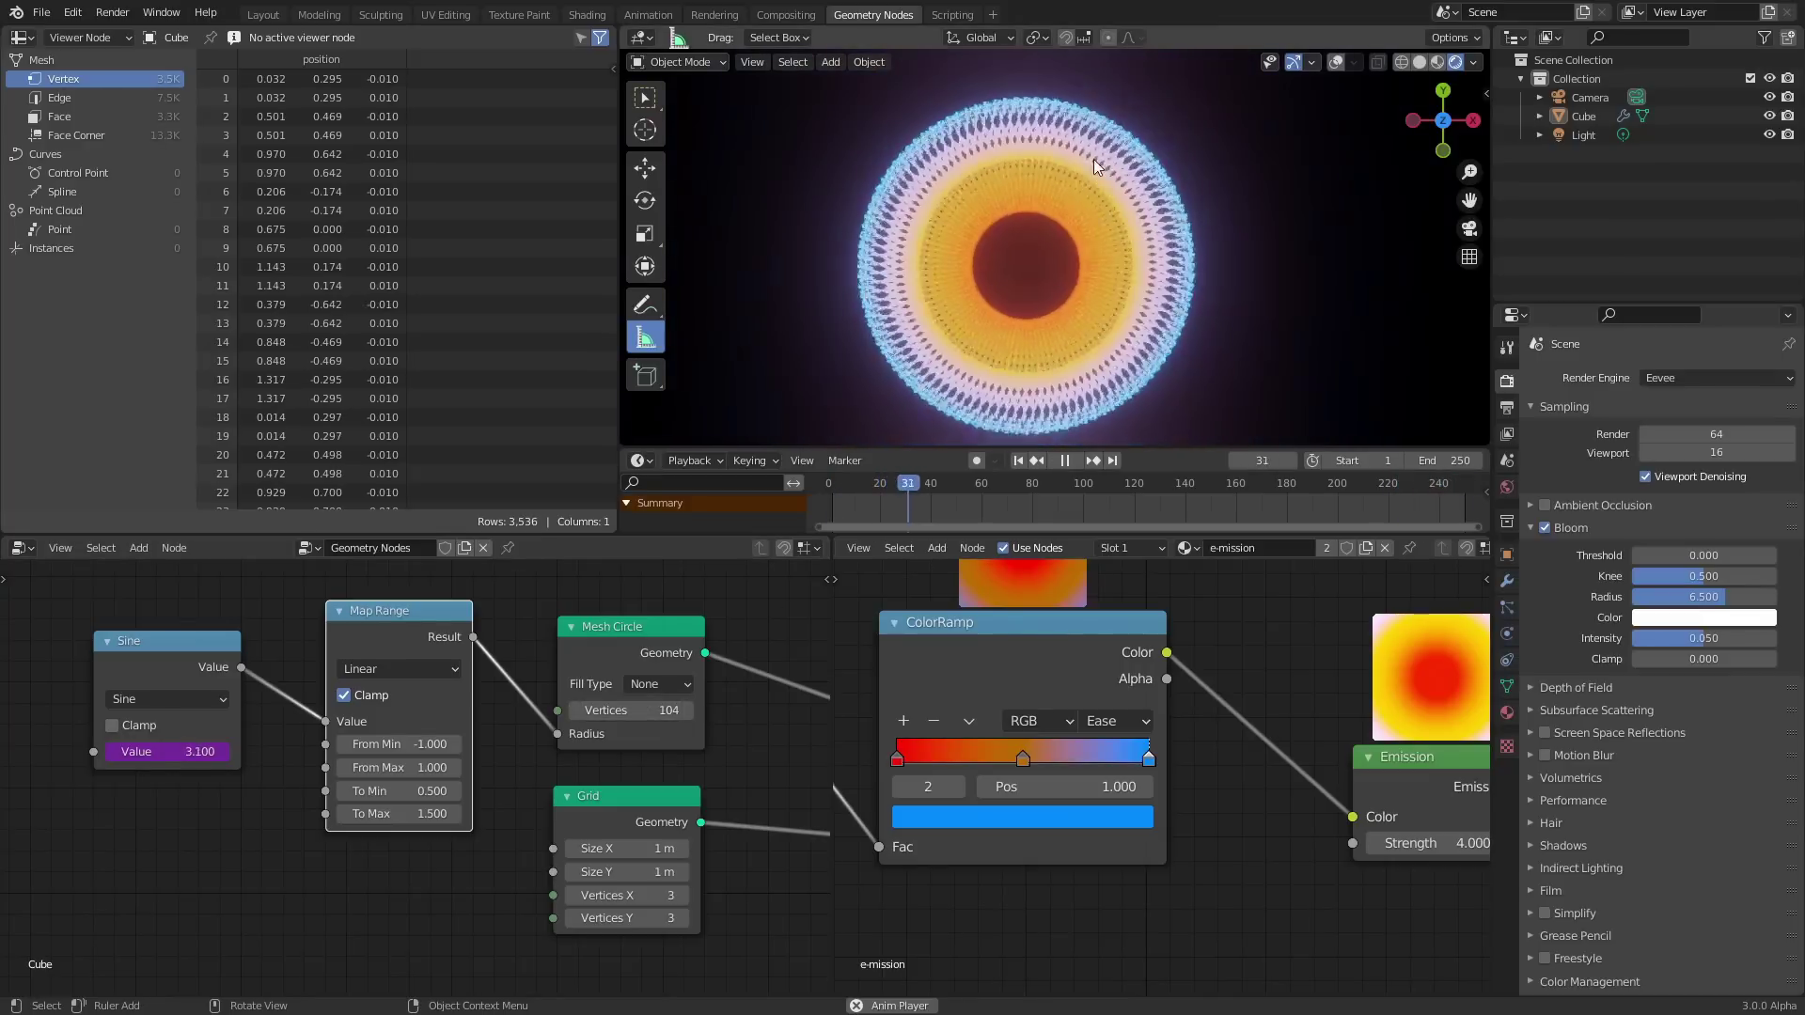
{"action": "left_click_drag", "start_coordinate": [652, 713], "coordinate": [578, 712]}
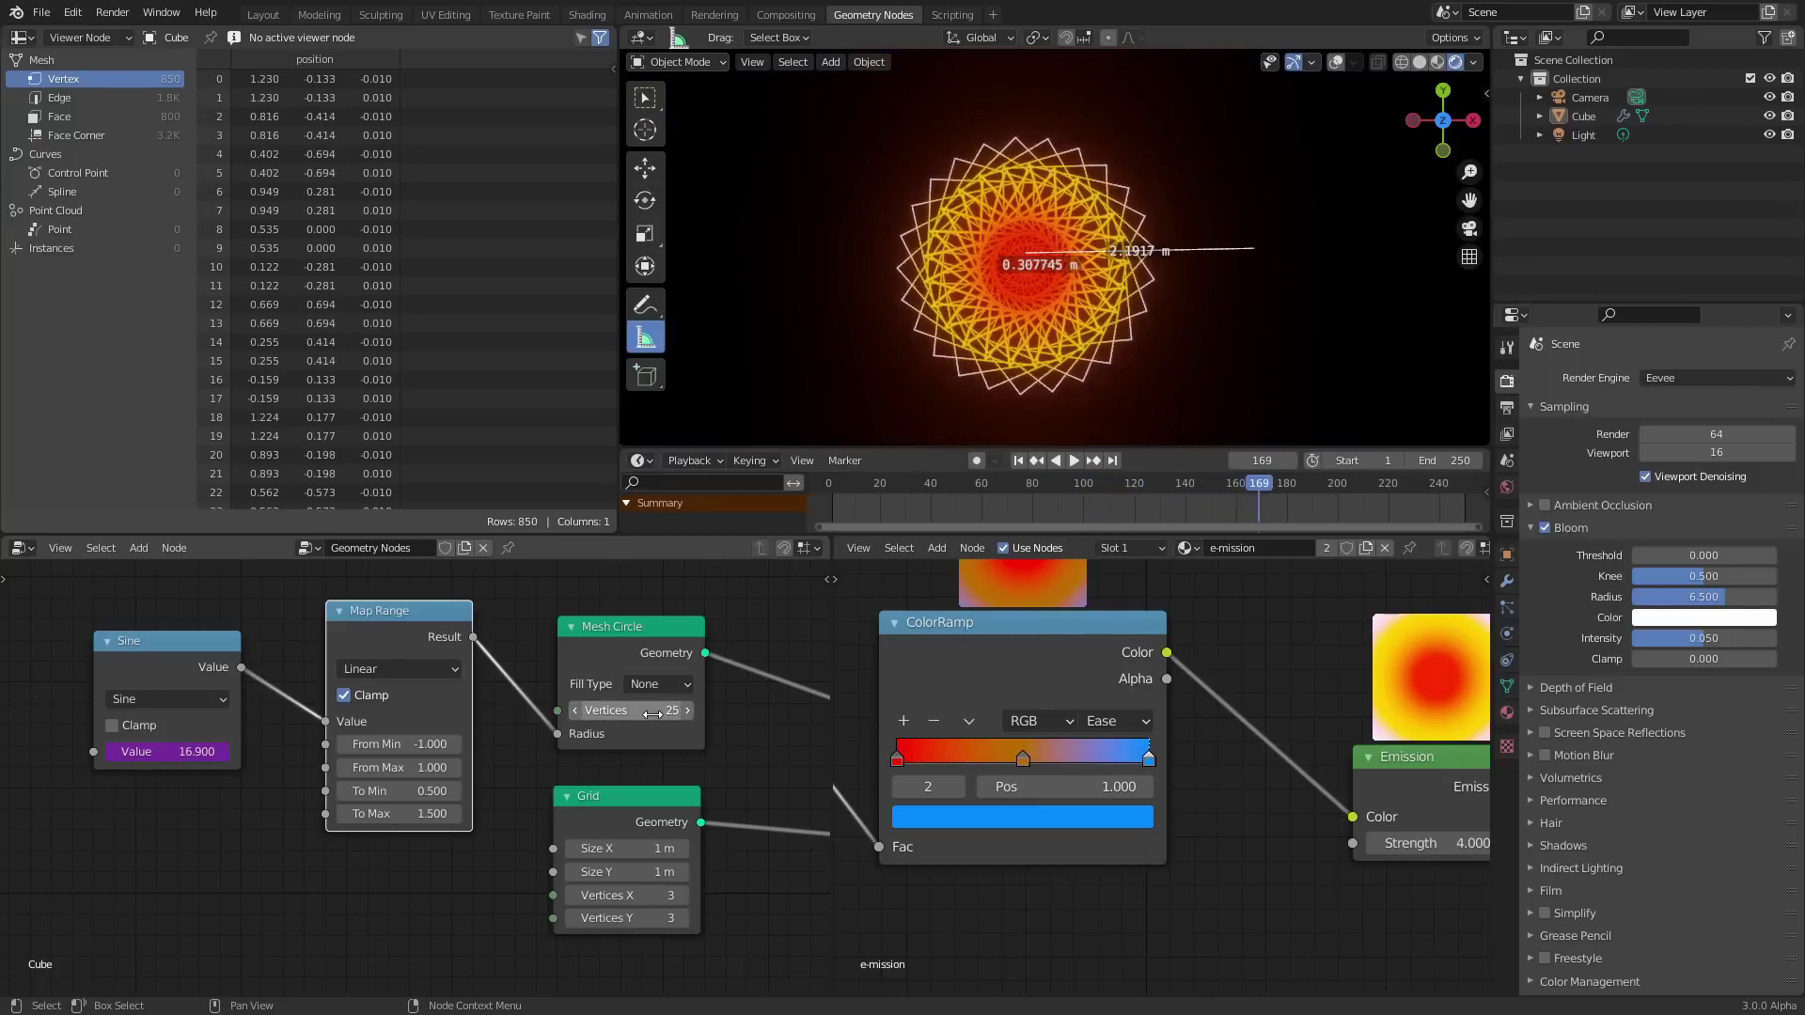
{"action": "key", "text": "space"}
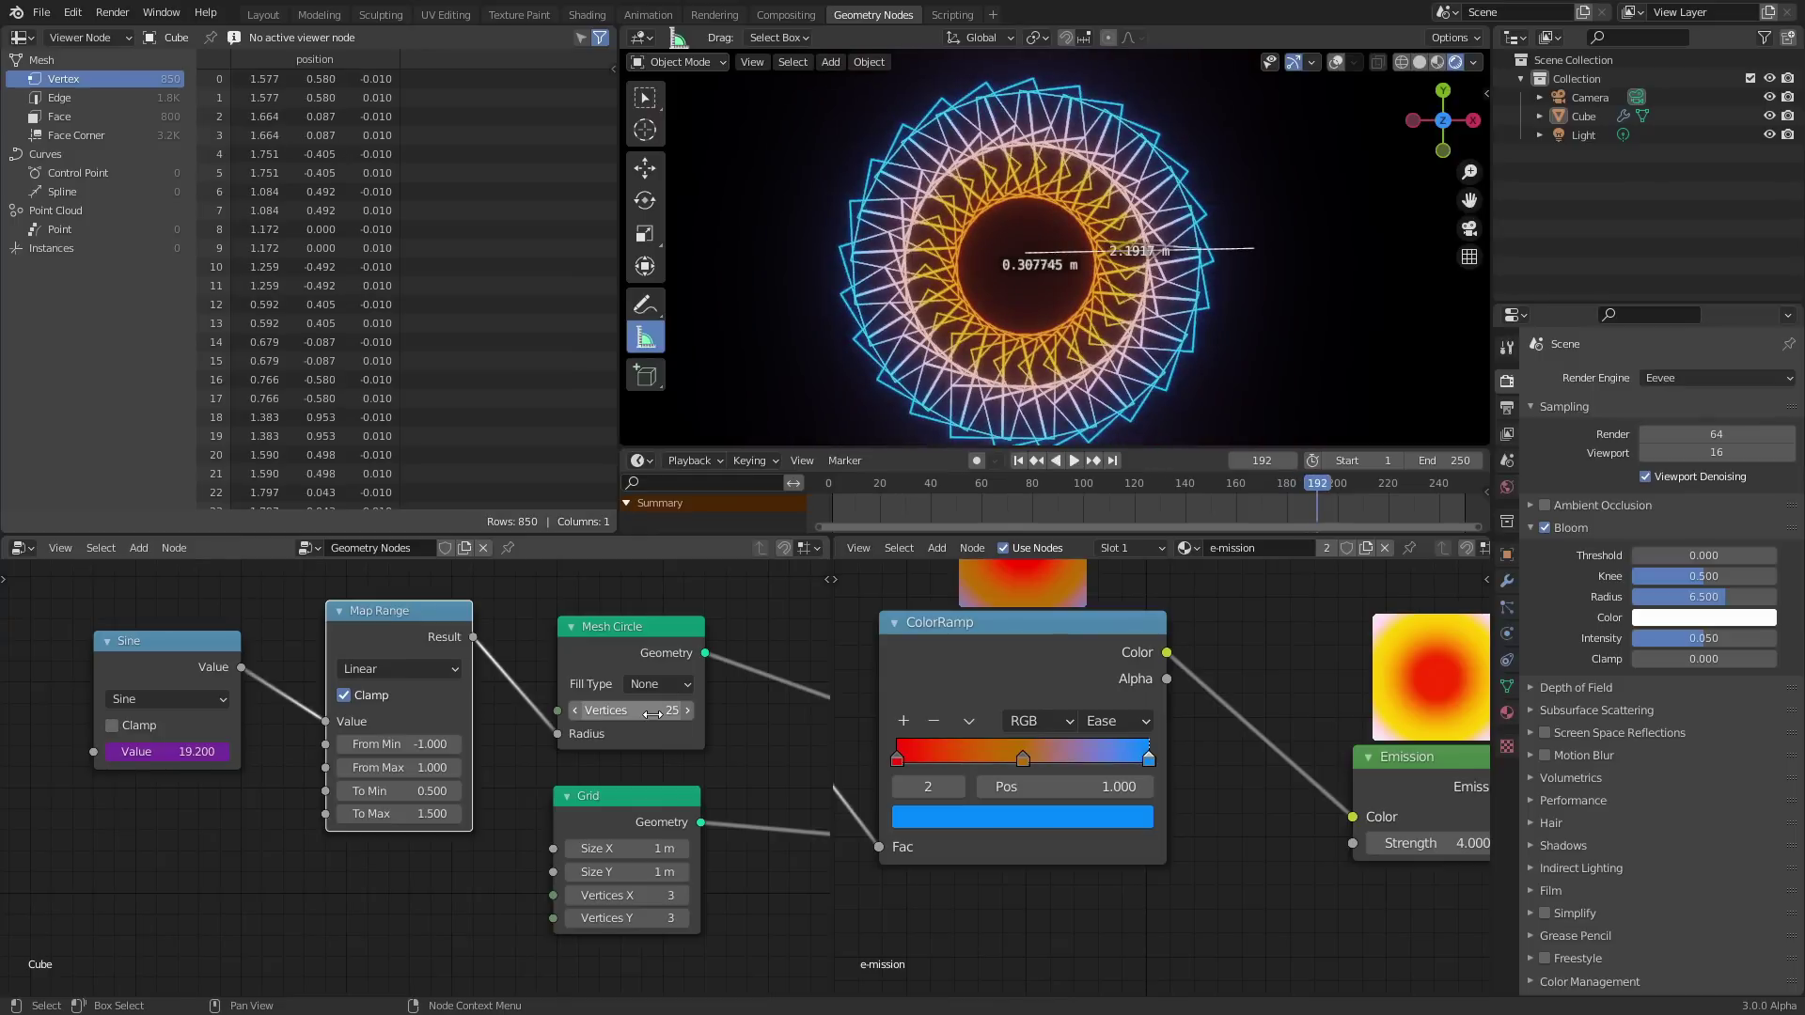
{"action": "key", "text": "space"}
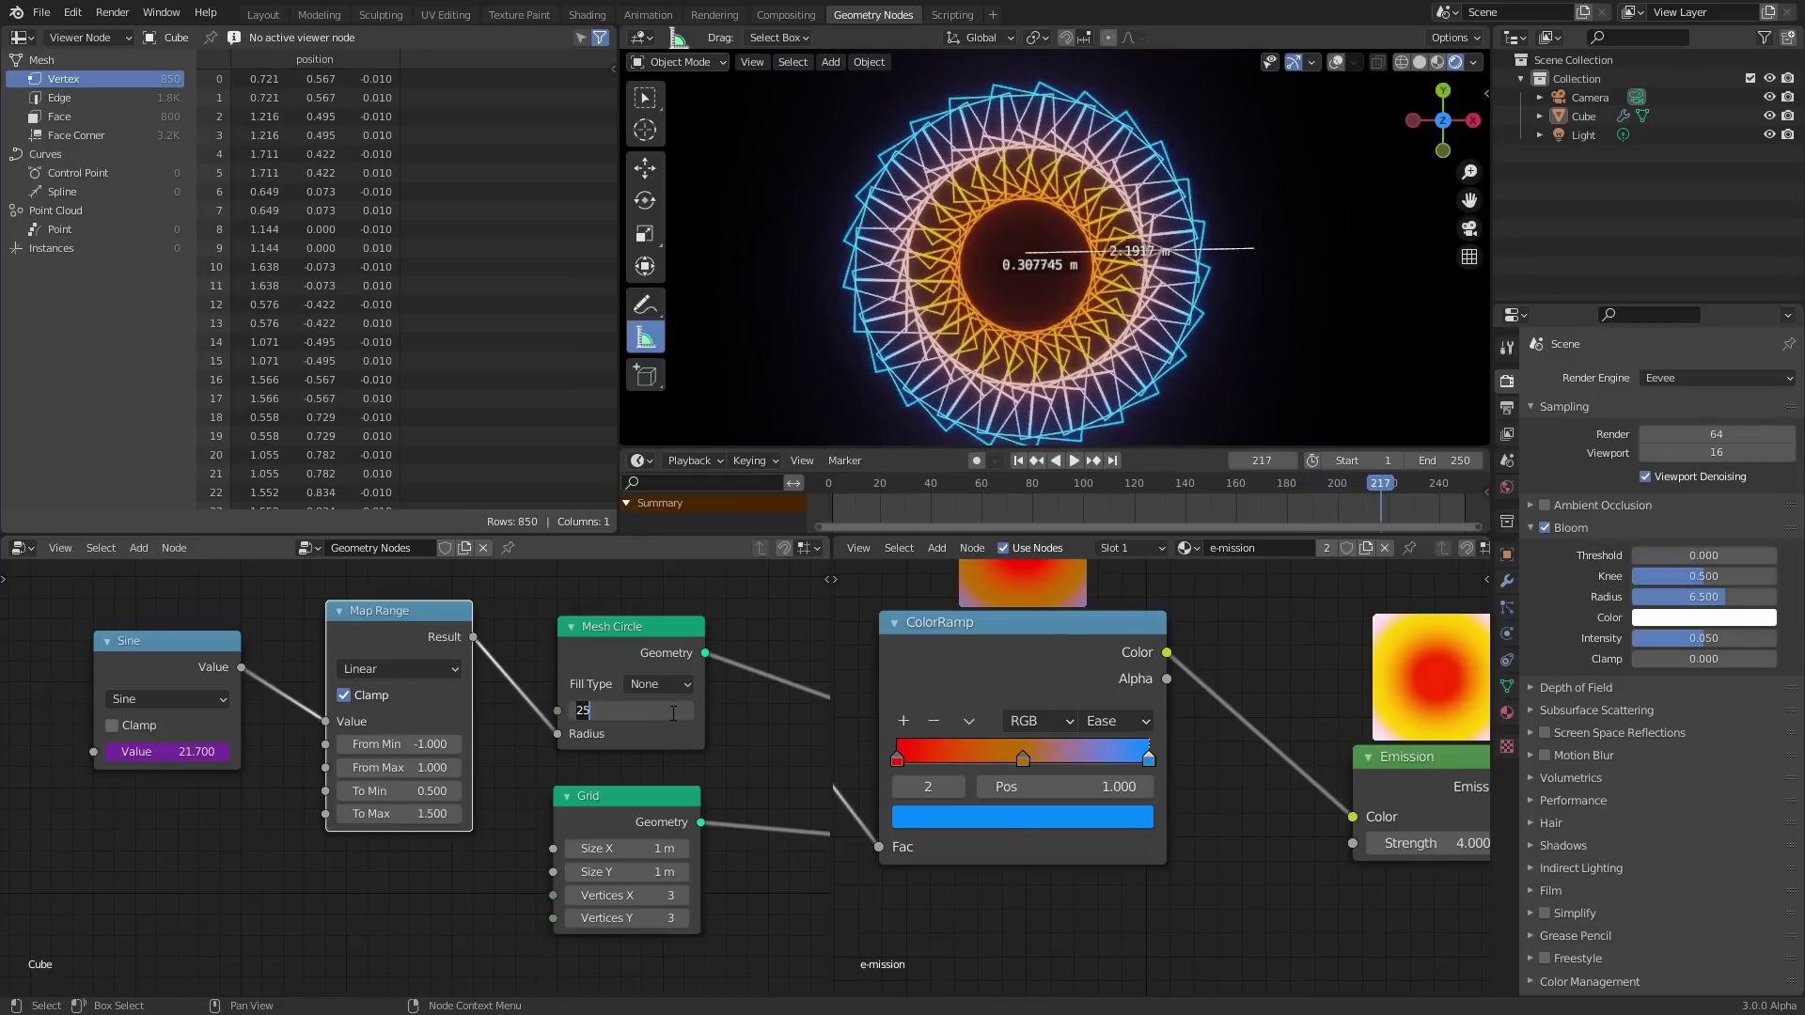
{"action": "type", "text": "30"}
{"action": "key", "text": "Return"}
{"action": "key", "text": "space"}
{"action": "scroll", "coordinate": [697, 684], "scroll_direction": "down", "scroll_amount": 1}
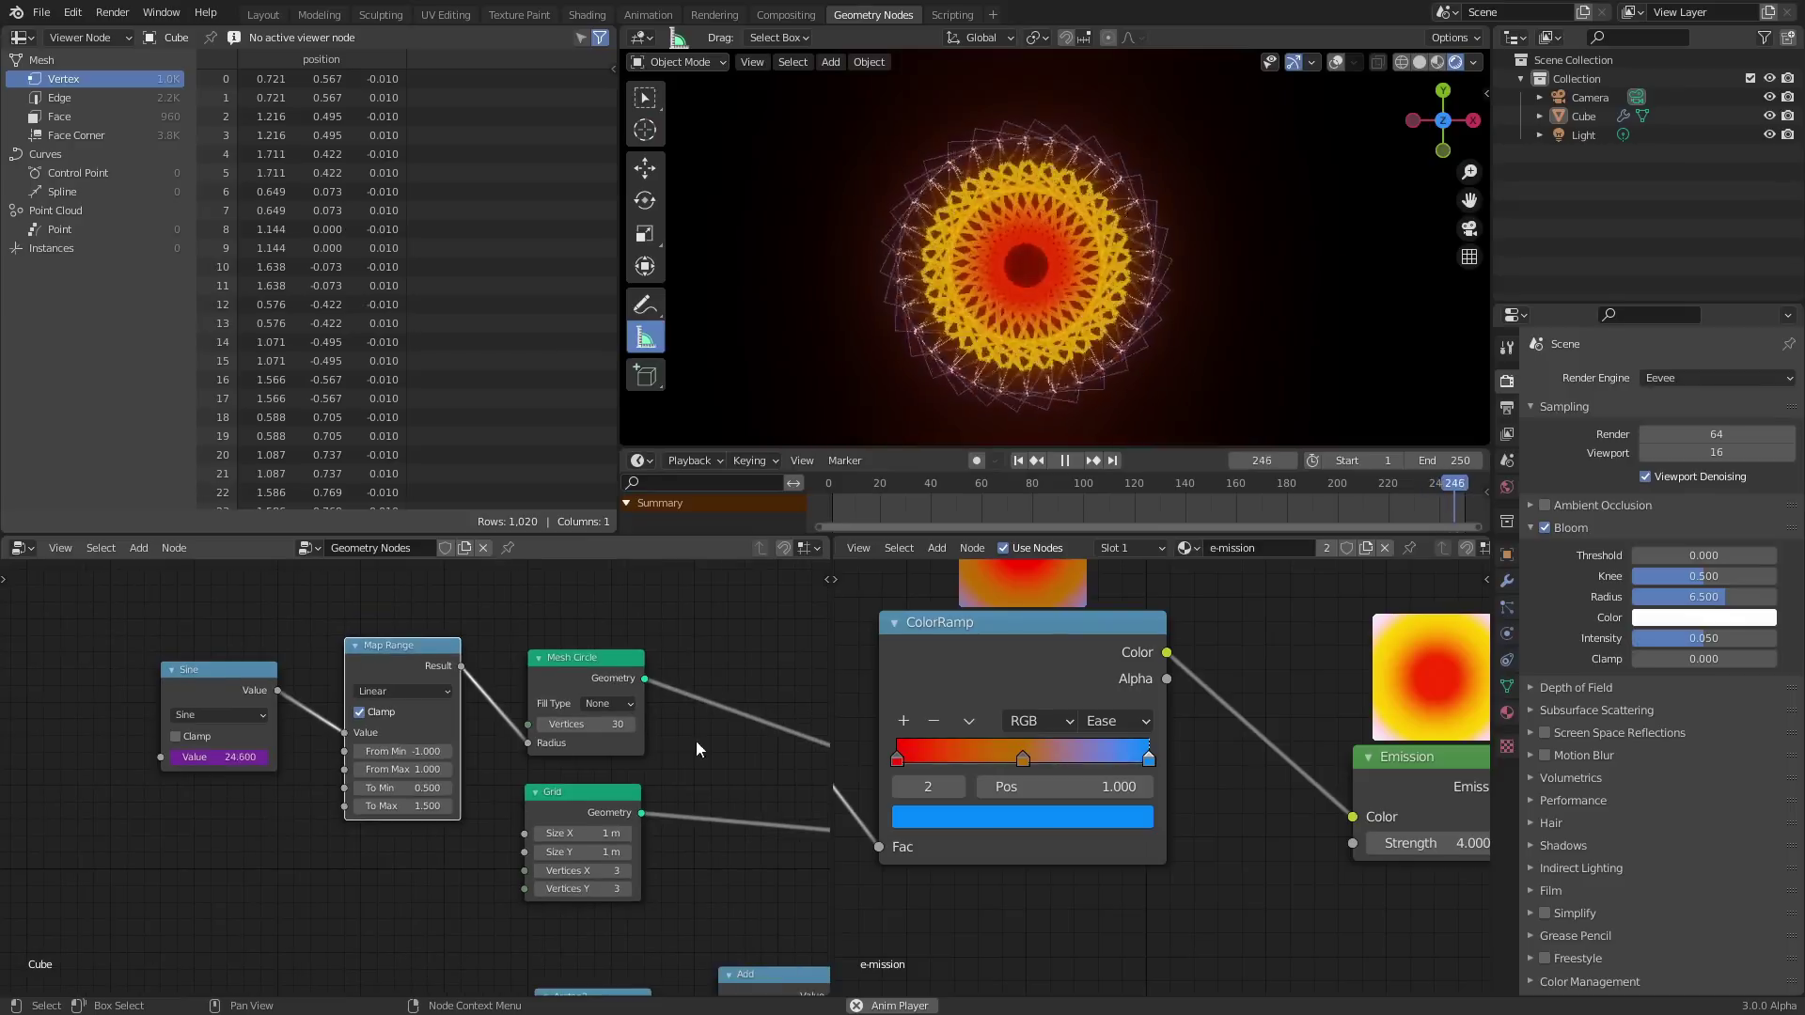
{"action": "scroll", "coordinate": [584, 698], "scroll_direction": "up", "scroll_amount": 3}
{"action": "key", "text": "space"}
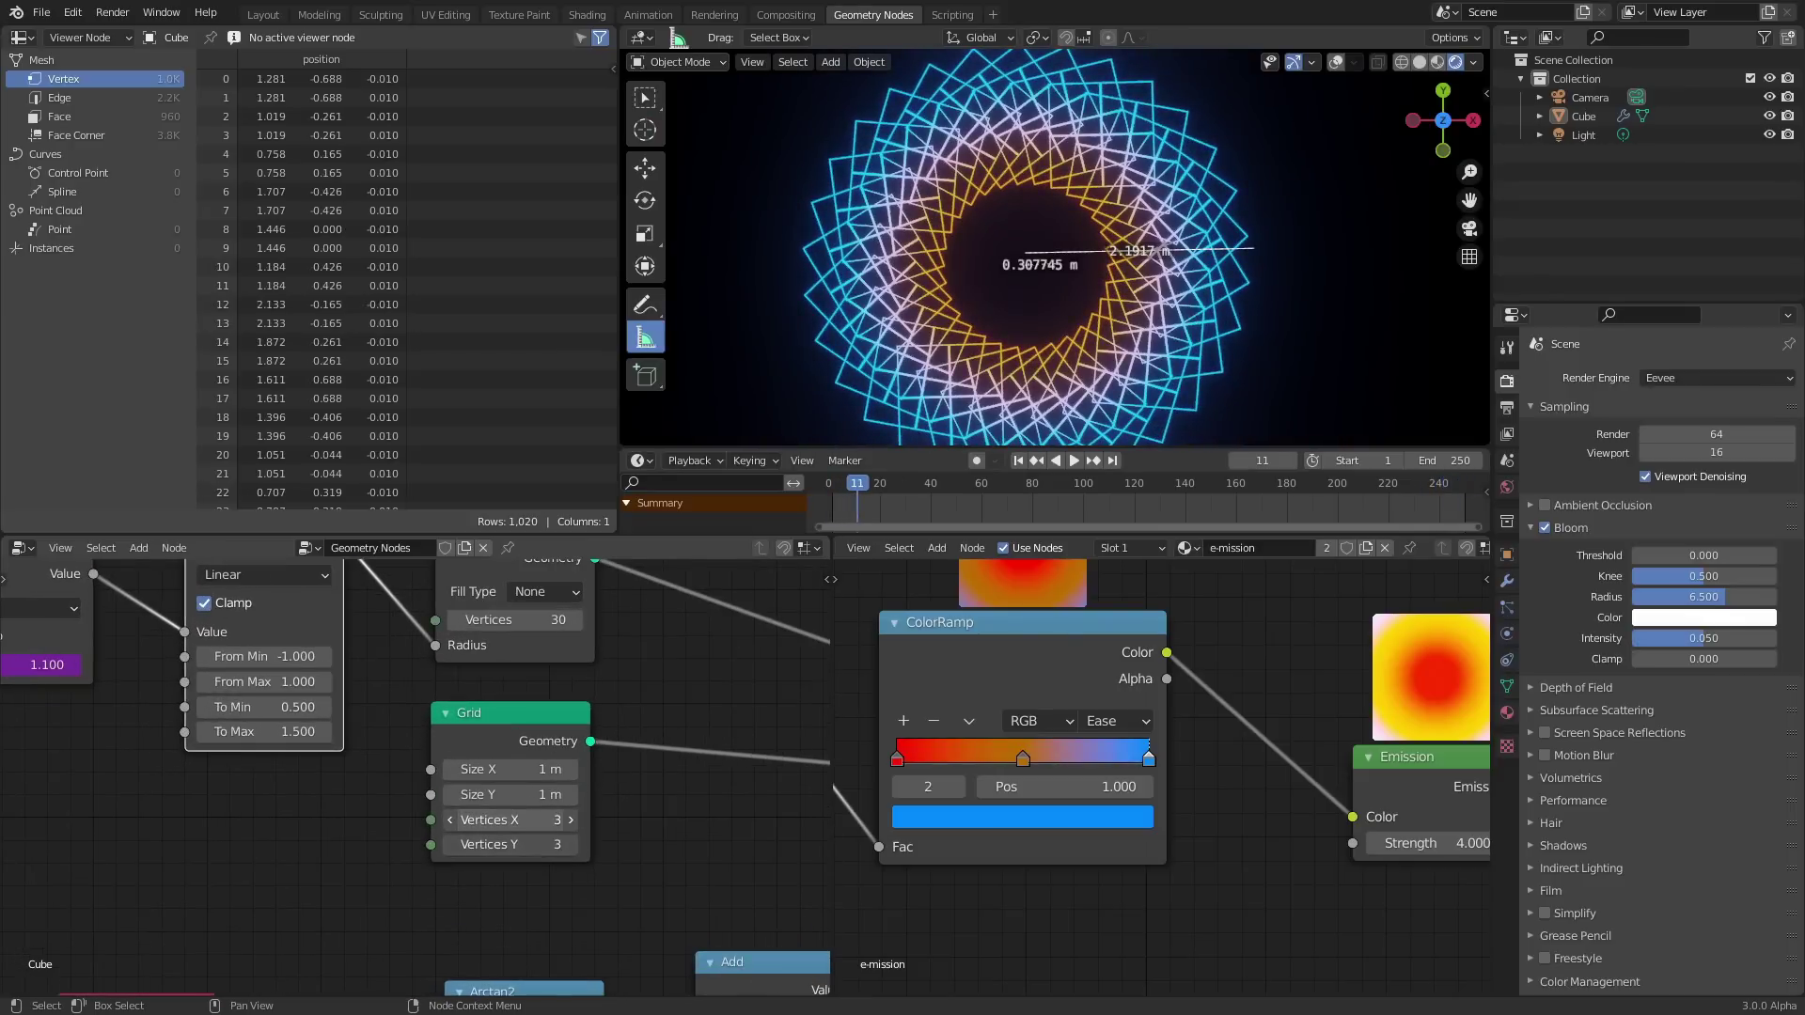
Try 9 grid vertices, revert the grids to 3 by 3, and show the Modifier properties.
{"action": "left_click_drag", "start_coordinate": [510, 819], "coordinate": [566, 842]}
{"action": "key", "text": "ctrl+z"}
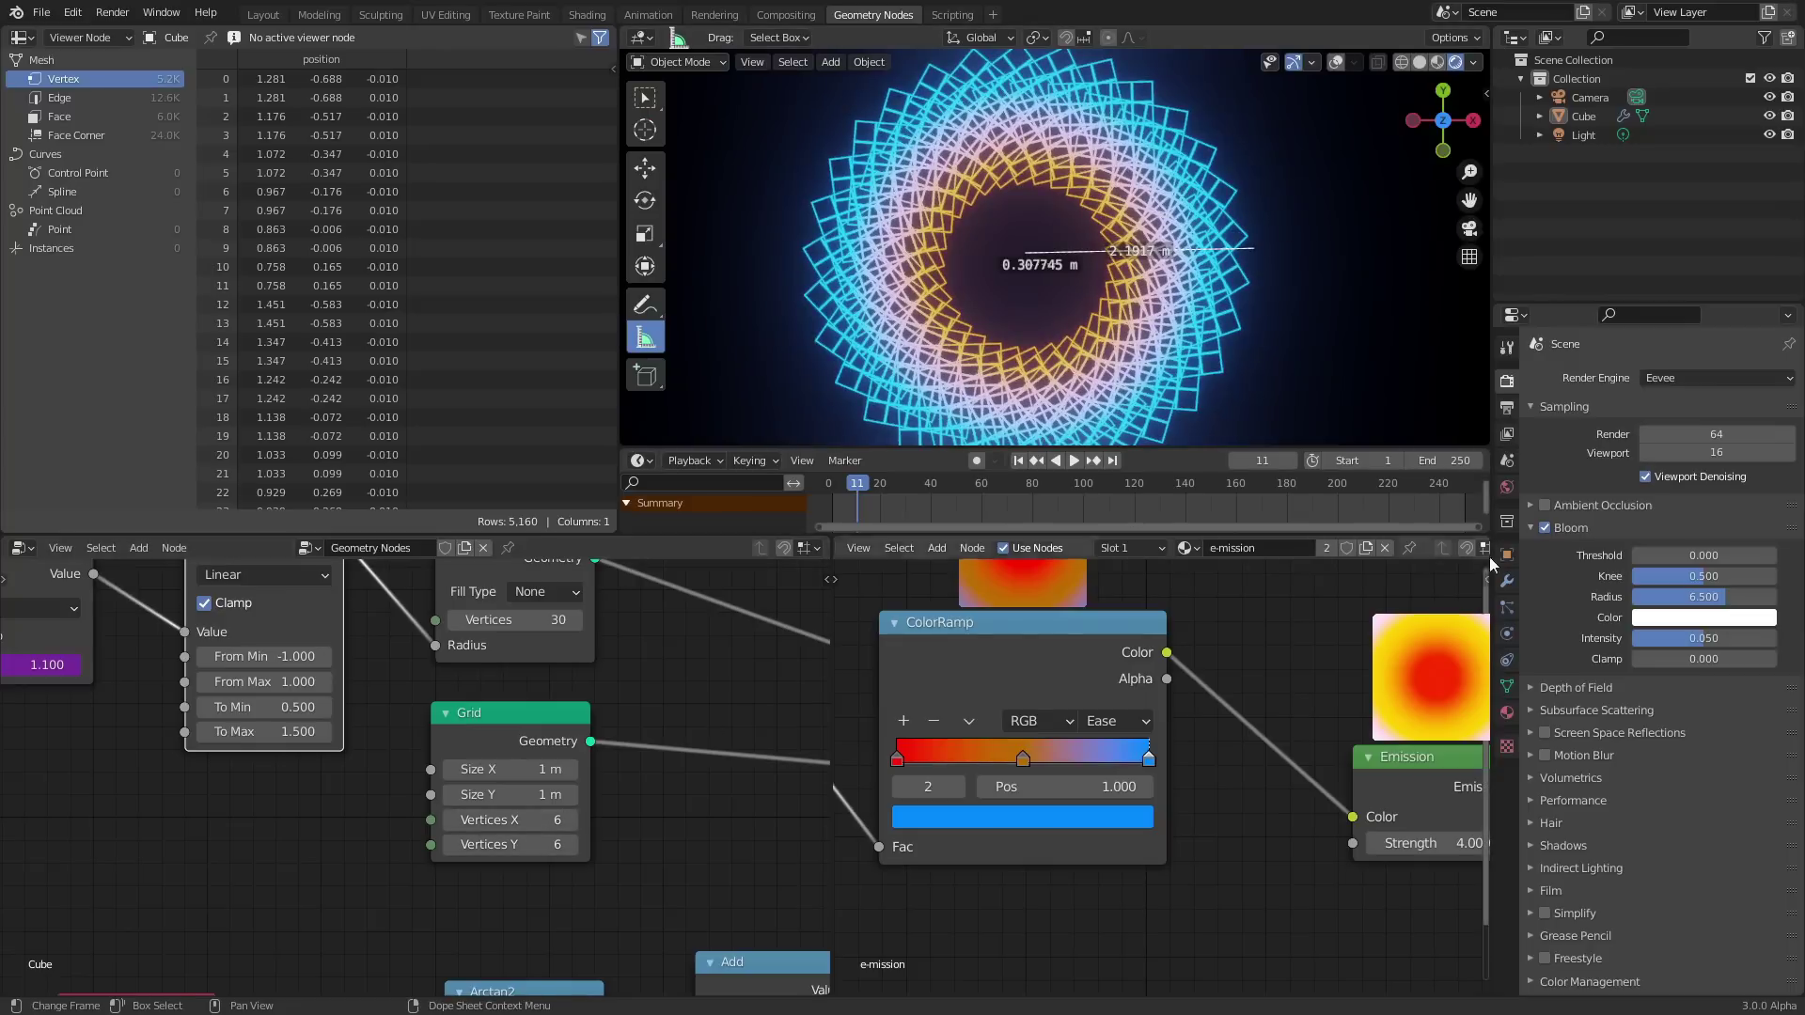
{"action": "left_click", "coordinate": [1505, 582]}
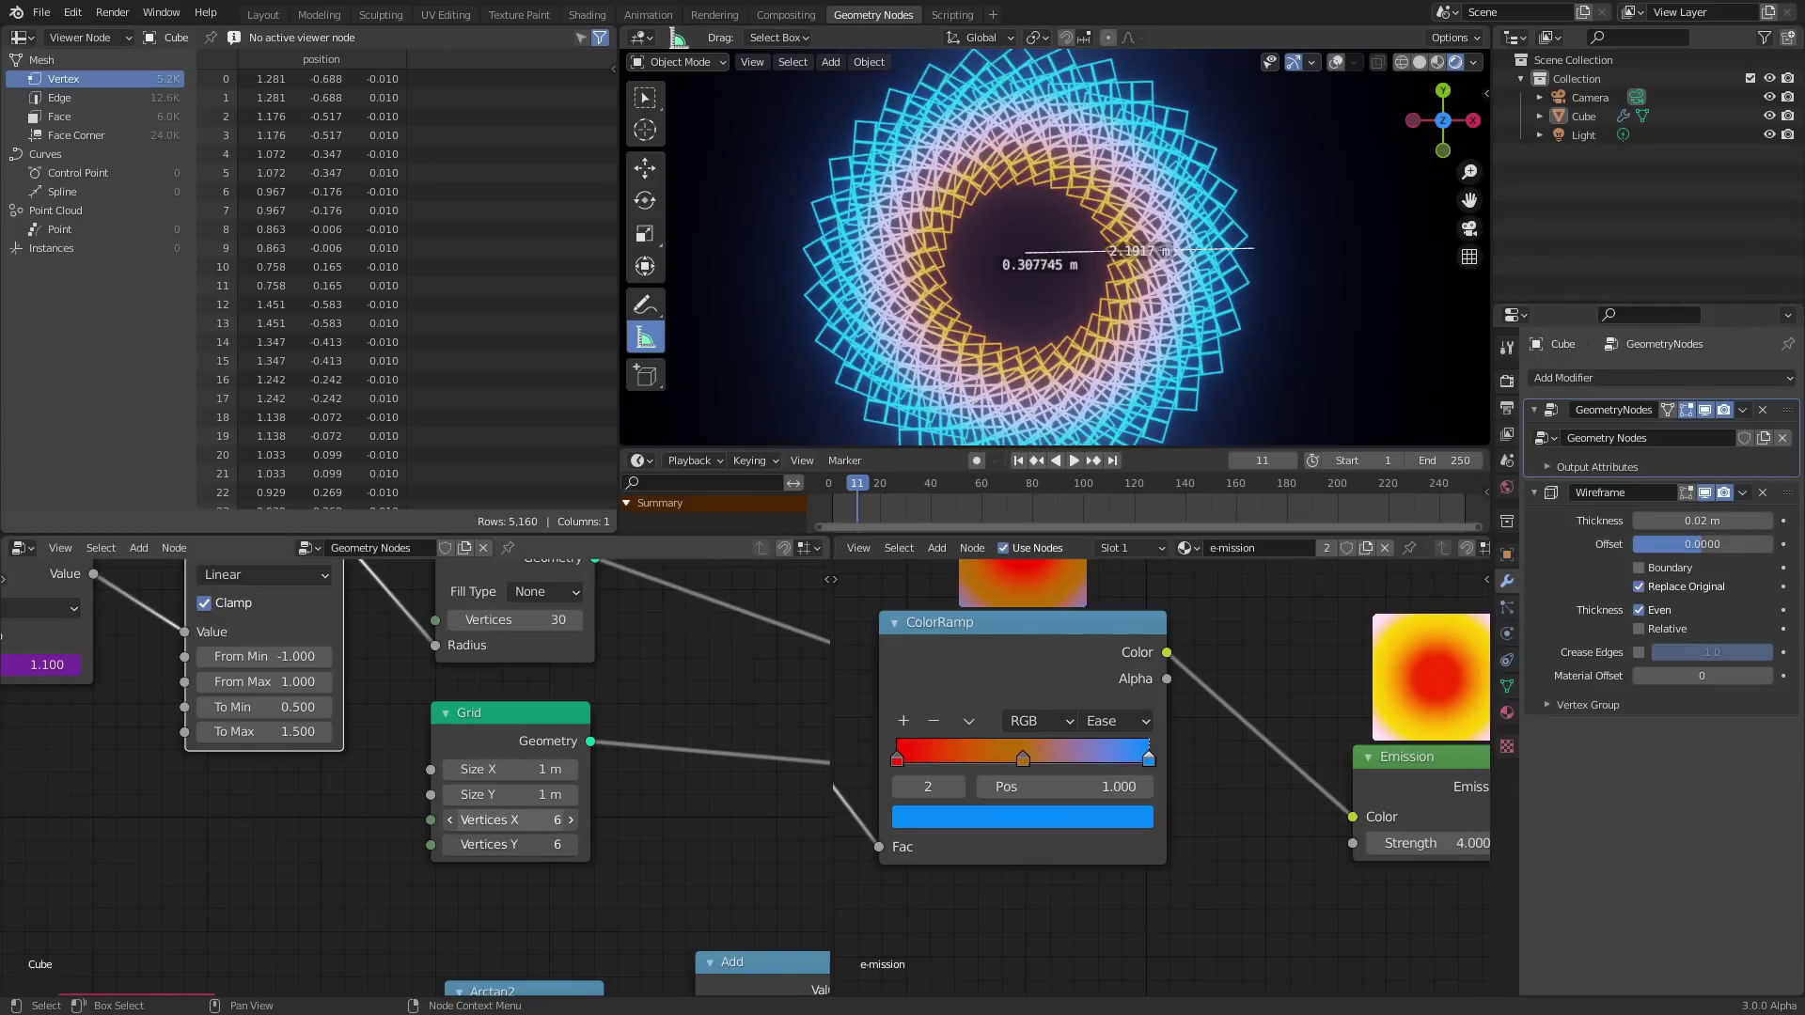
{"action": "key", "text": "ctrl+z"}
{"action": "middle_click_drag", "start_coordinate": [708, 812], "coordinate": [499, 773]}
{"action": "key", "text": "space"}
{"action": "middle_click_drag", "start_coordinate": [810, 730], "coordinate": [449, 749]}
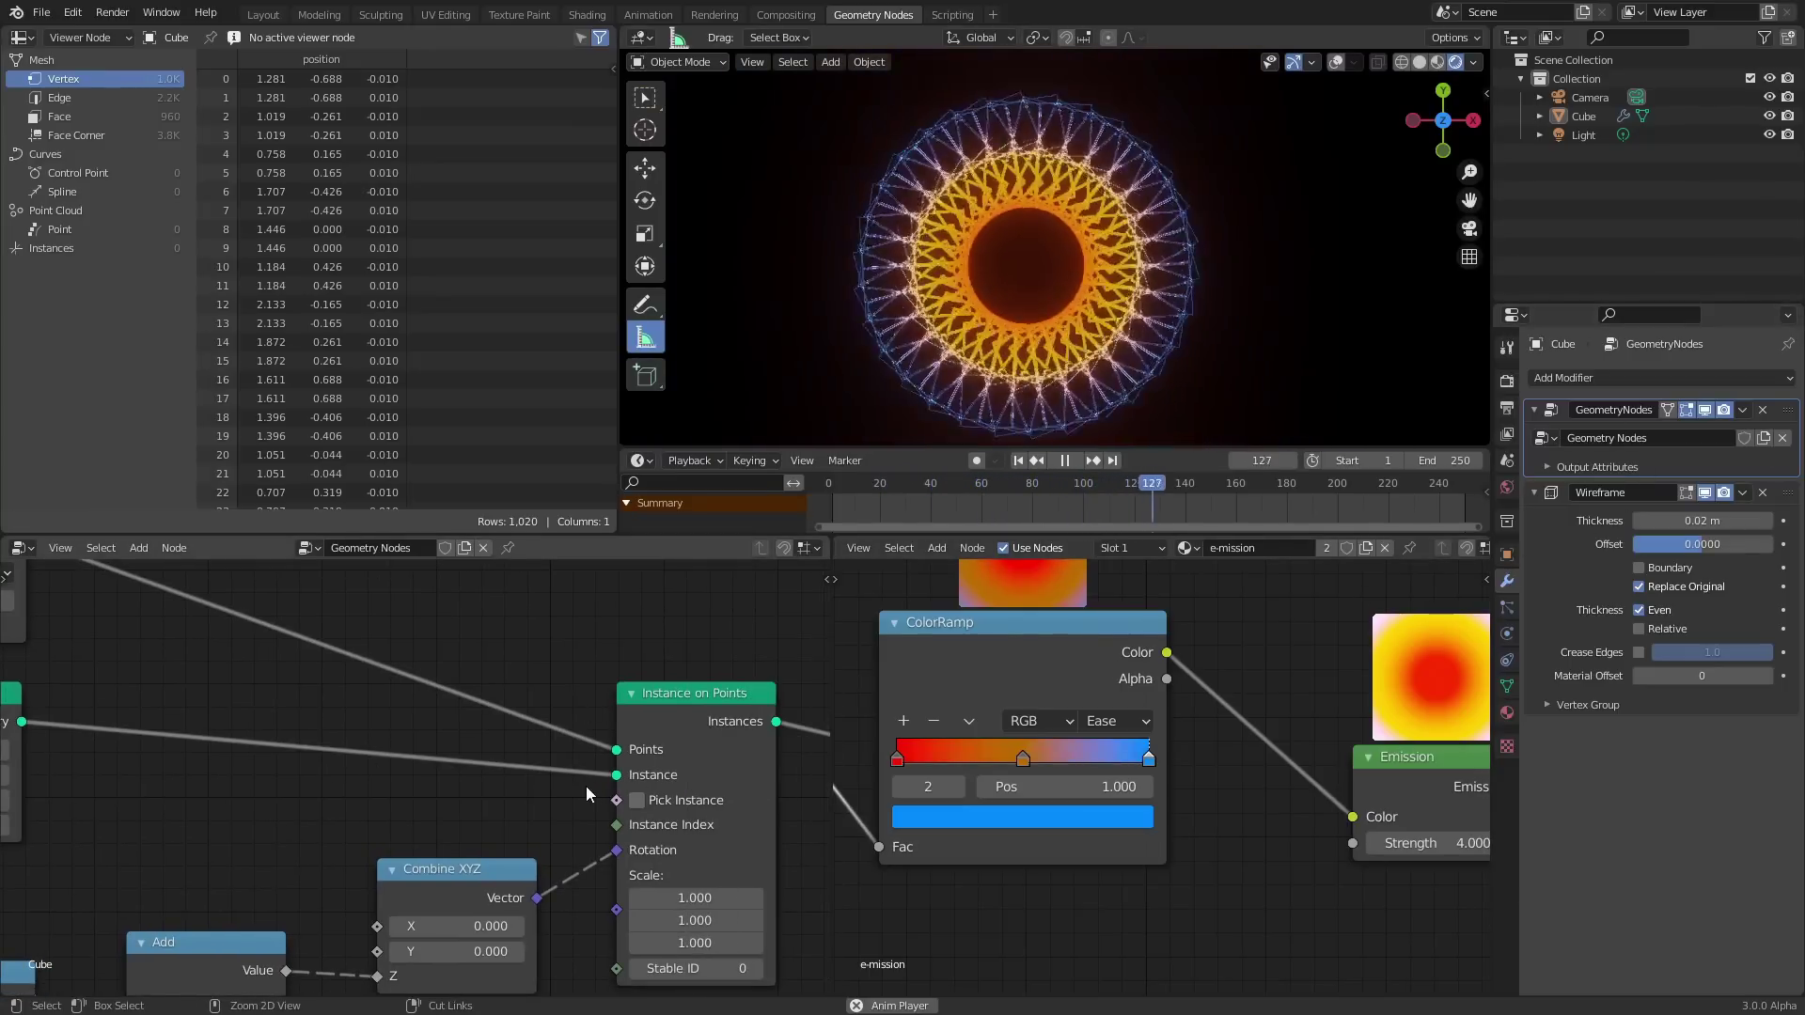
Save the file and try an X instance scale of 2 on Instance on Points.
{"action": "key", "text": "ctrl+s"}
{"action": "middle_click_drag", "start_coordinate": [579, 792], "coordinate": [487, 759]}
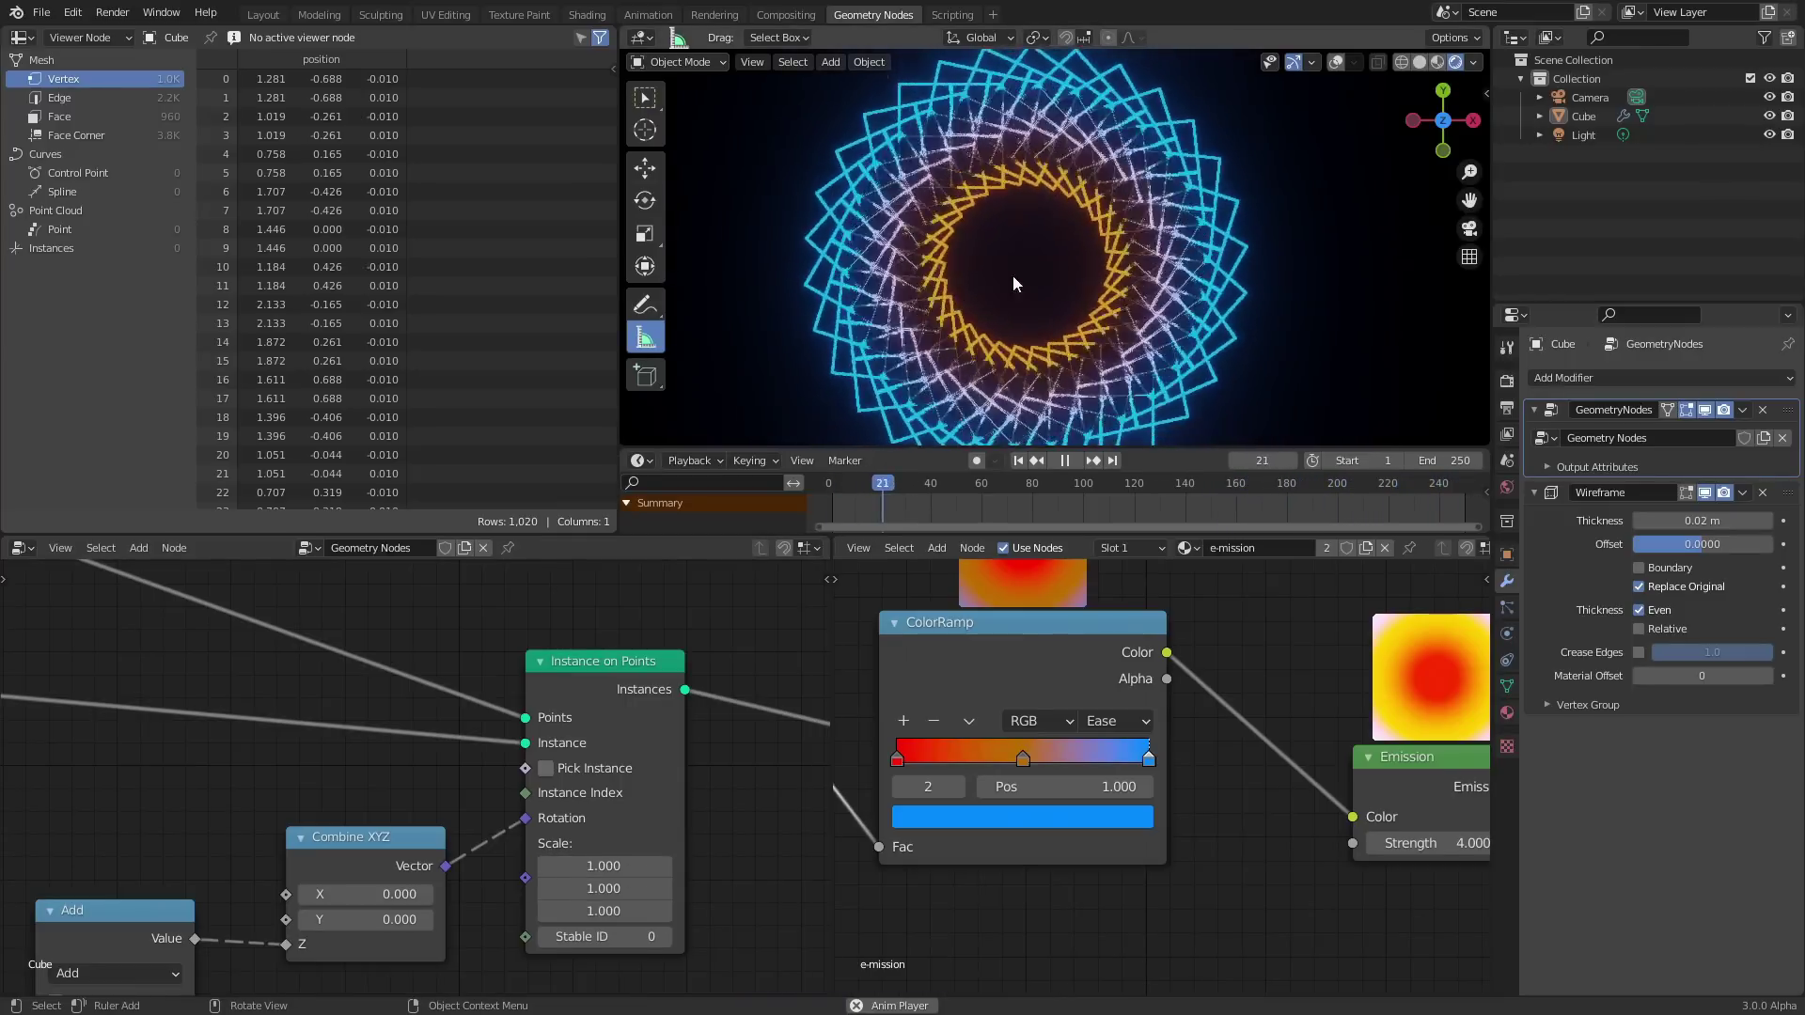
{"action": "key", "text": "space"}
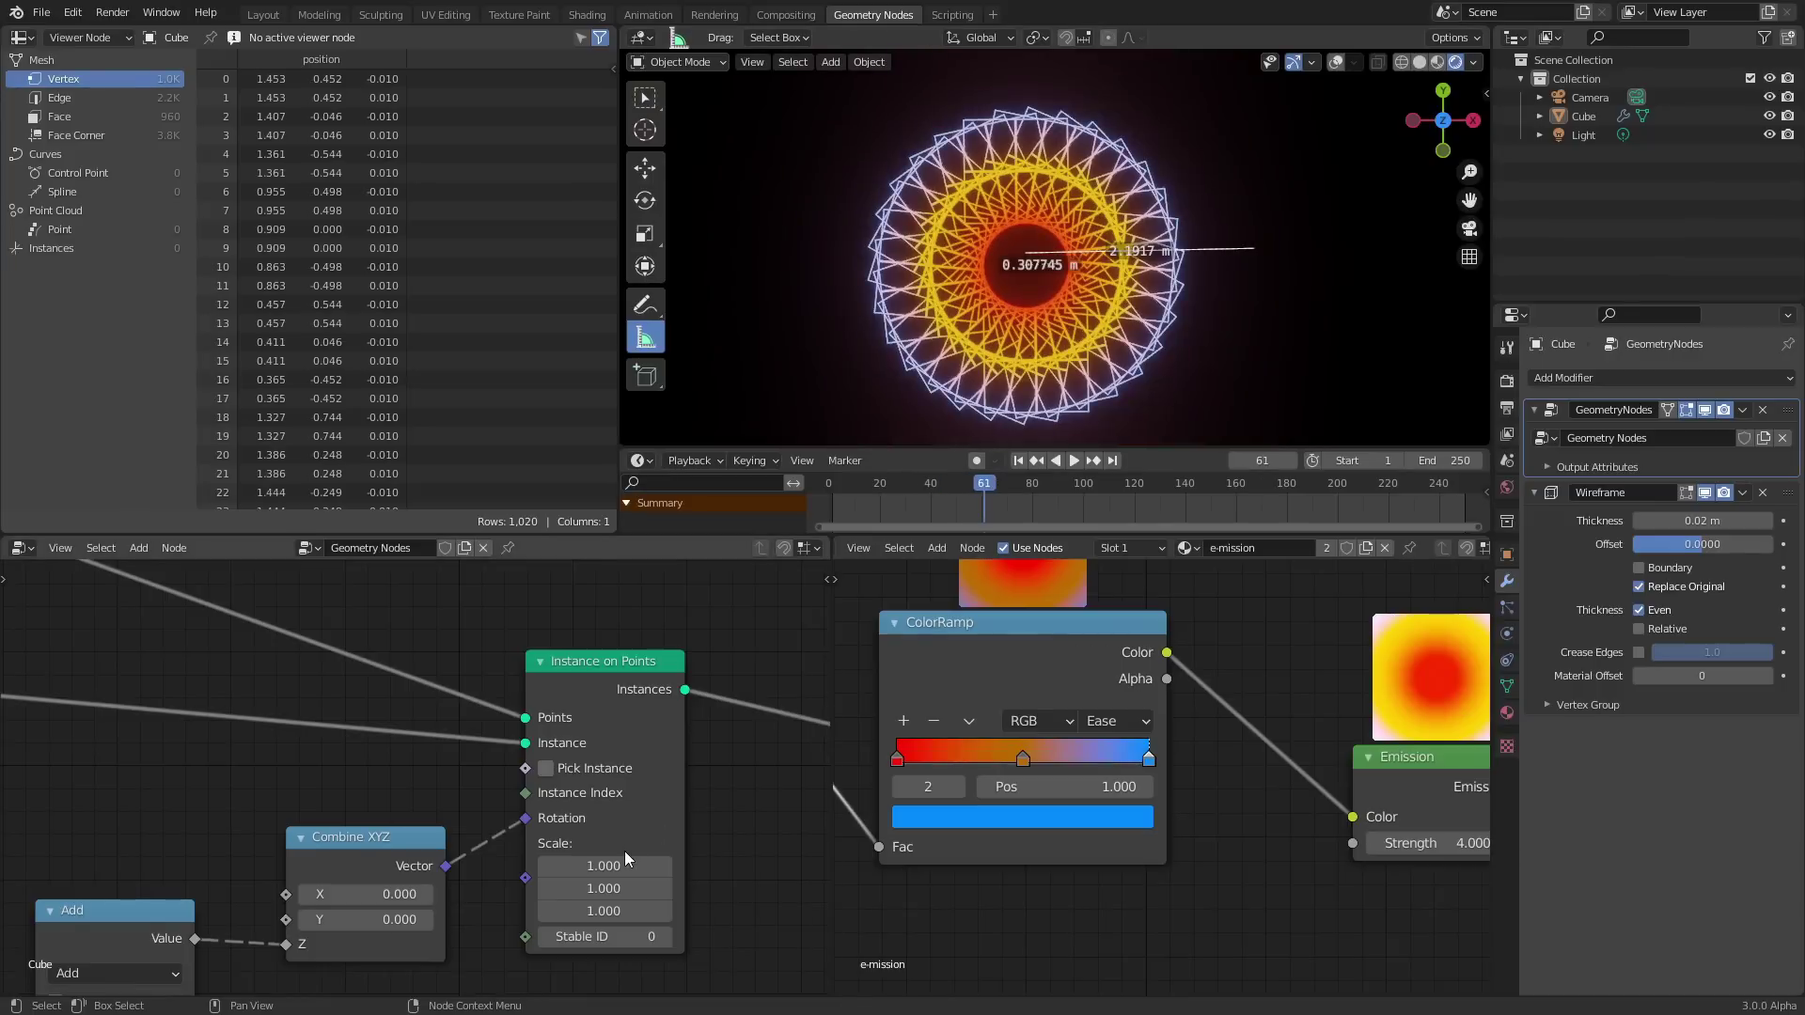
{"action": "key", "text": "Return"}
{"action": "key", "text": "space"}
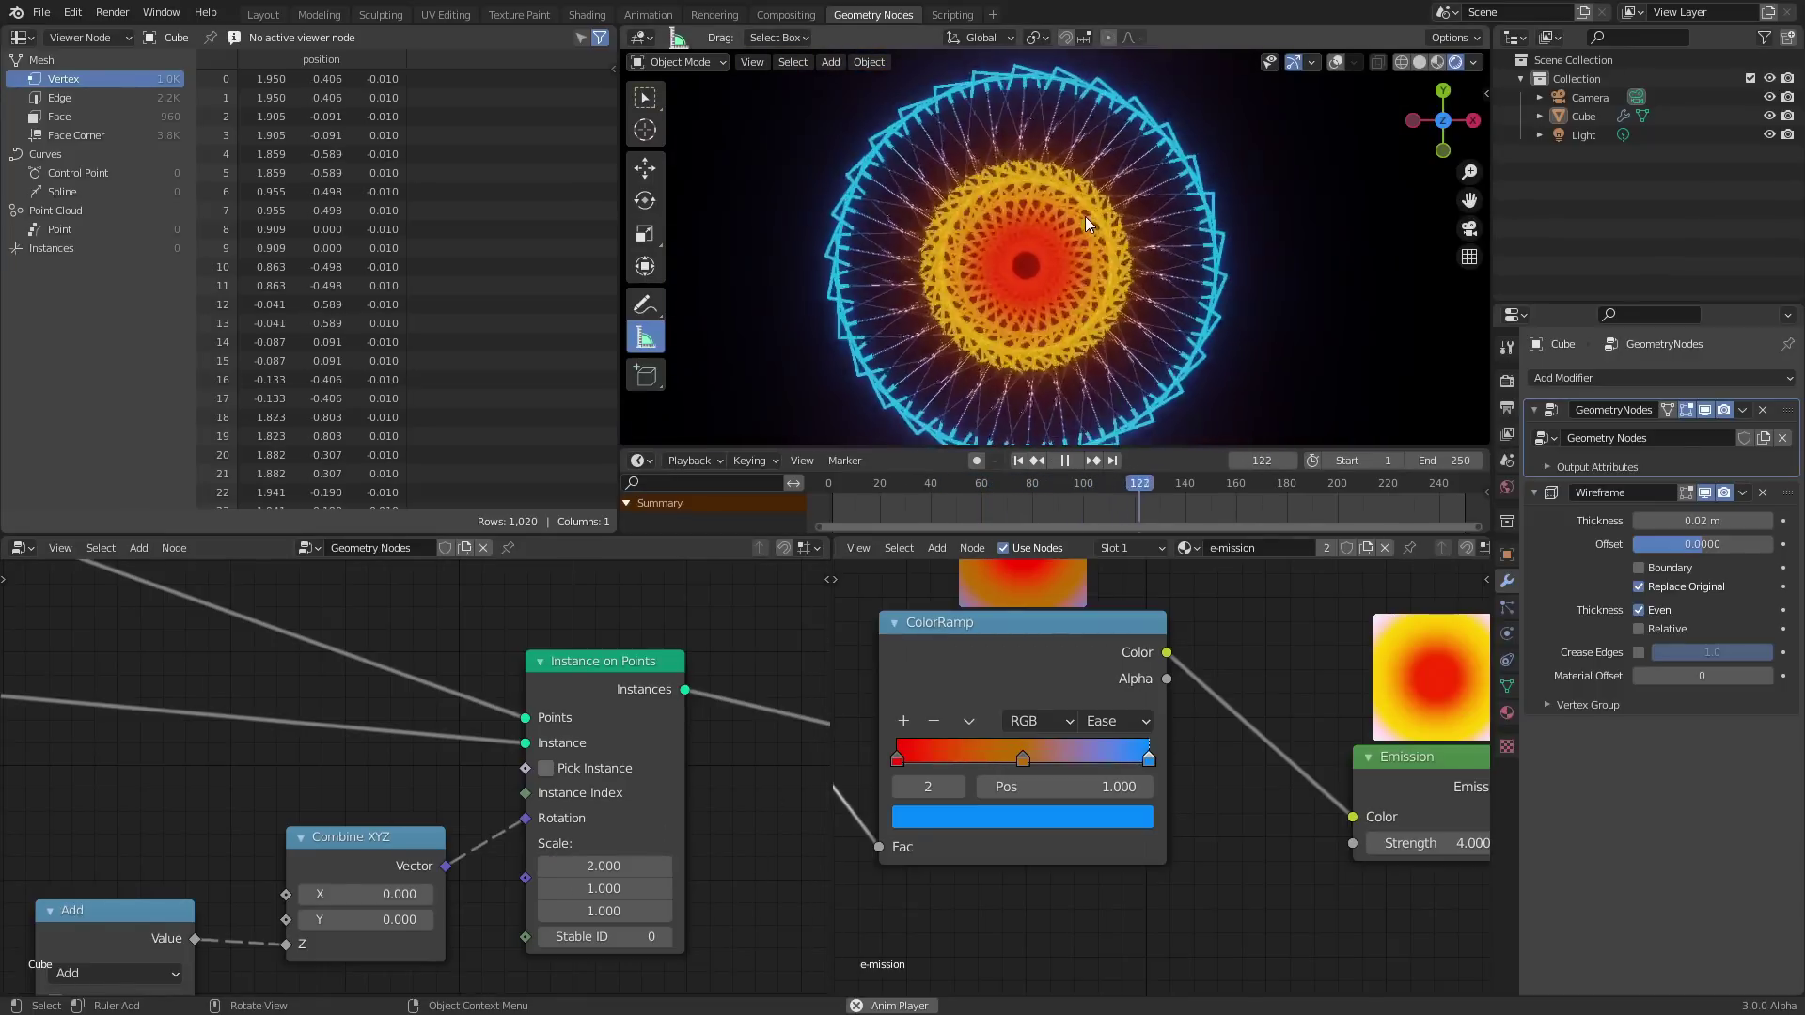
Hide the Wireframe modifier in the viewport and cycle through wireframe, solid and rendered shading.
{"action": "left_click", "coordinate": [1704, 491]}
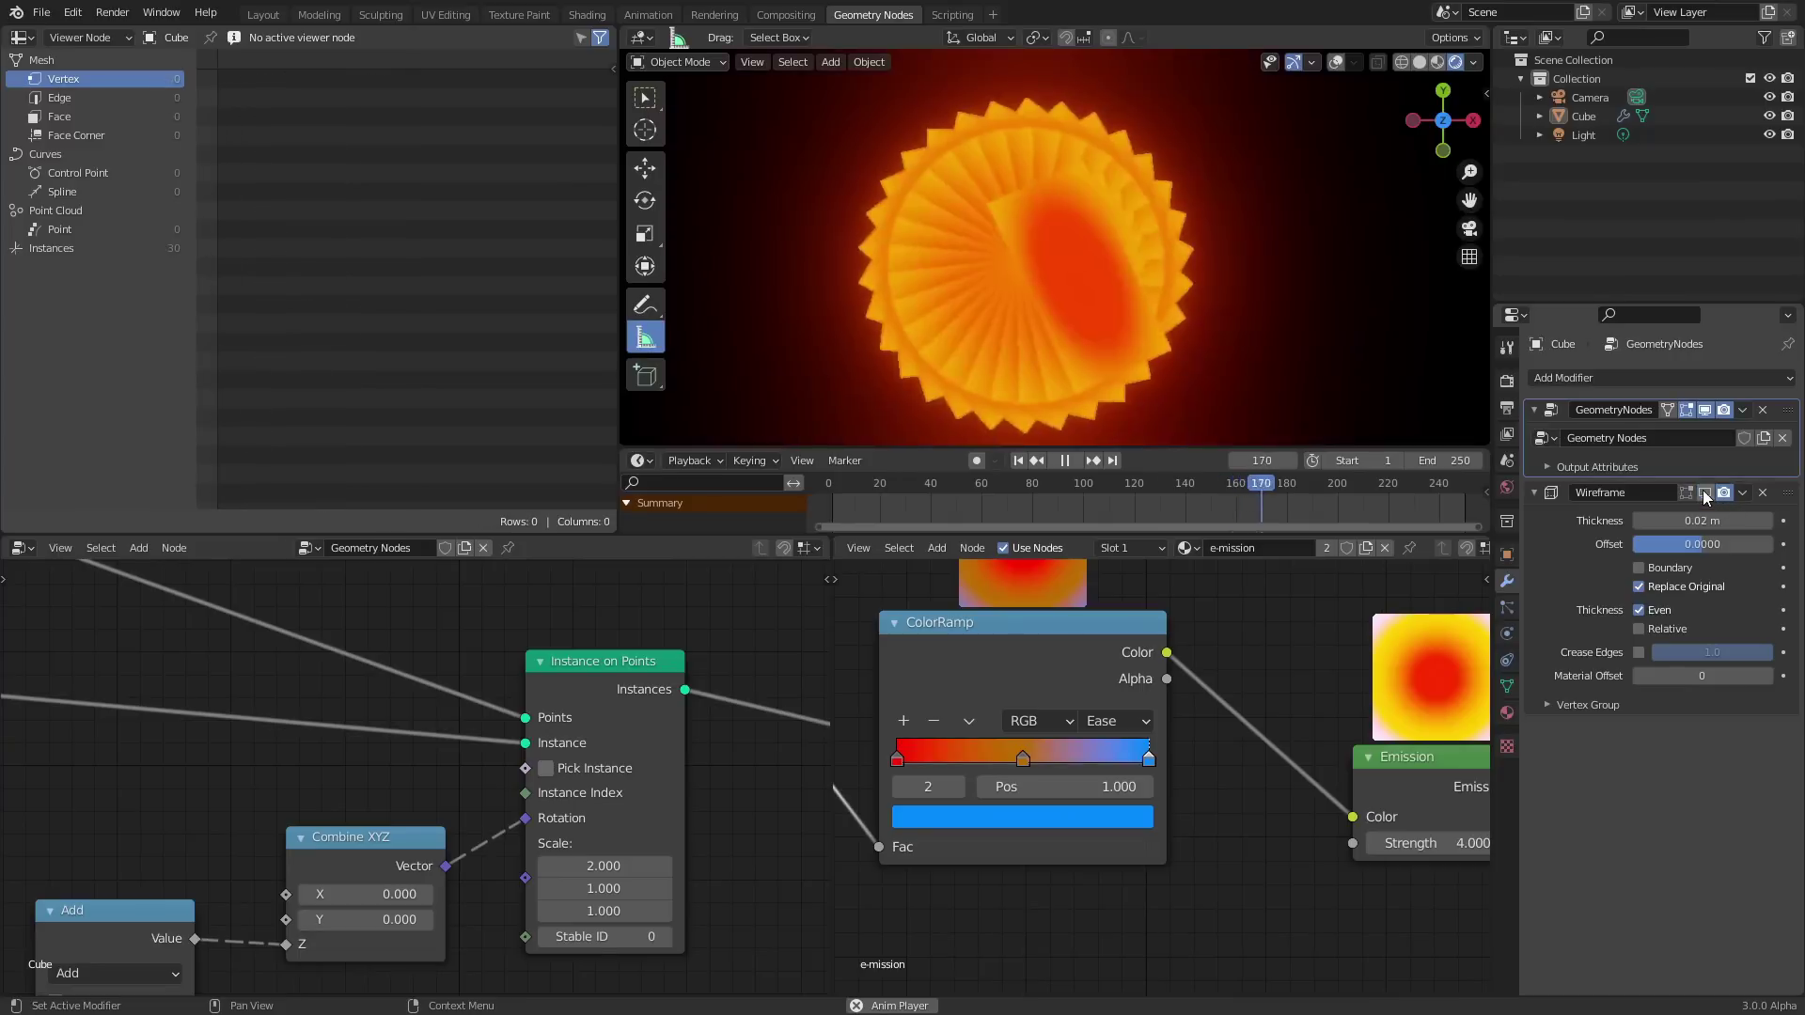
{"action": "left_click", "coordinate": [1404, 63]}
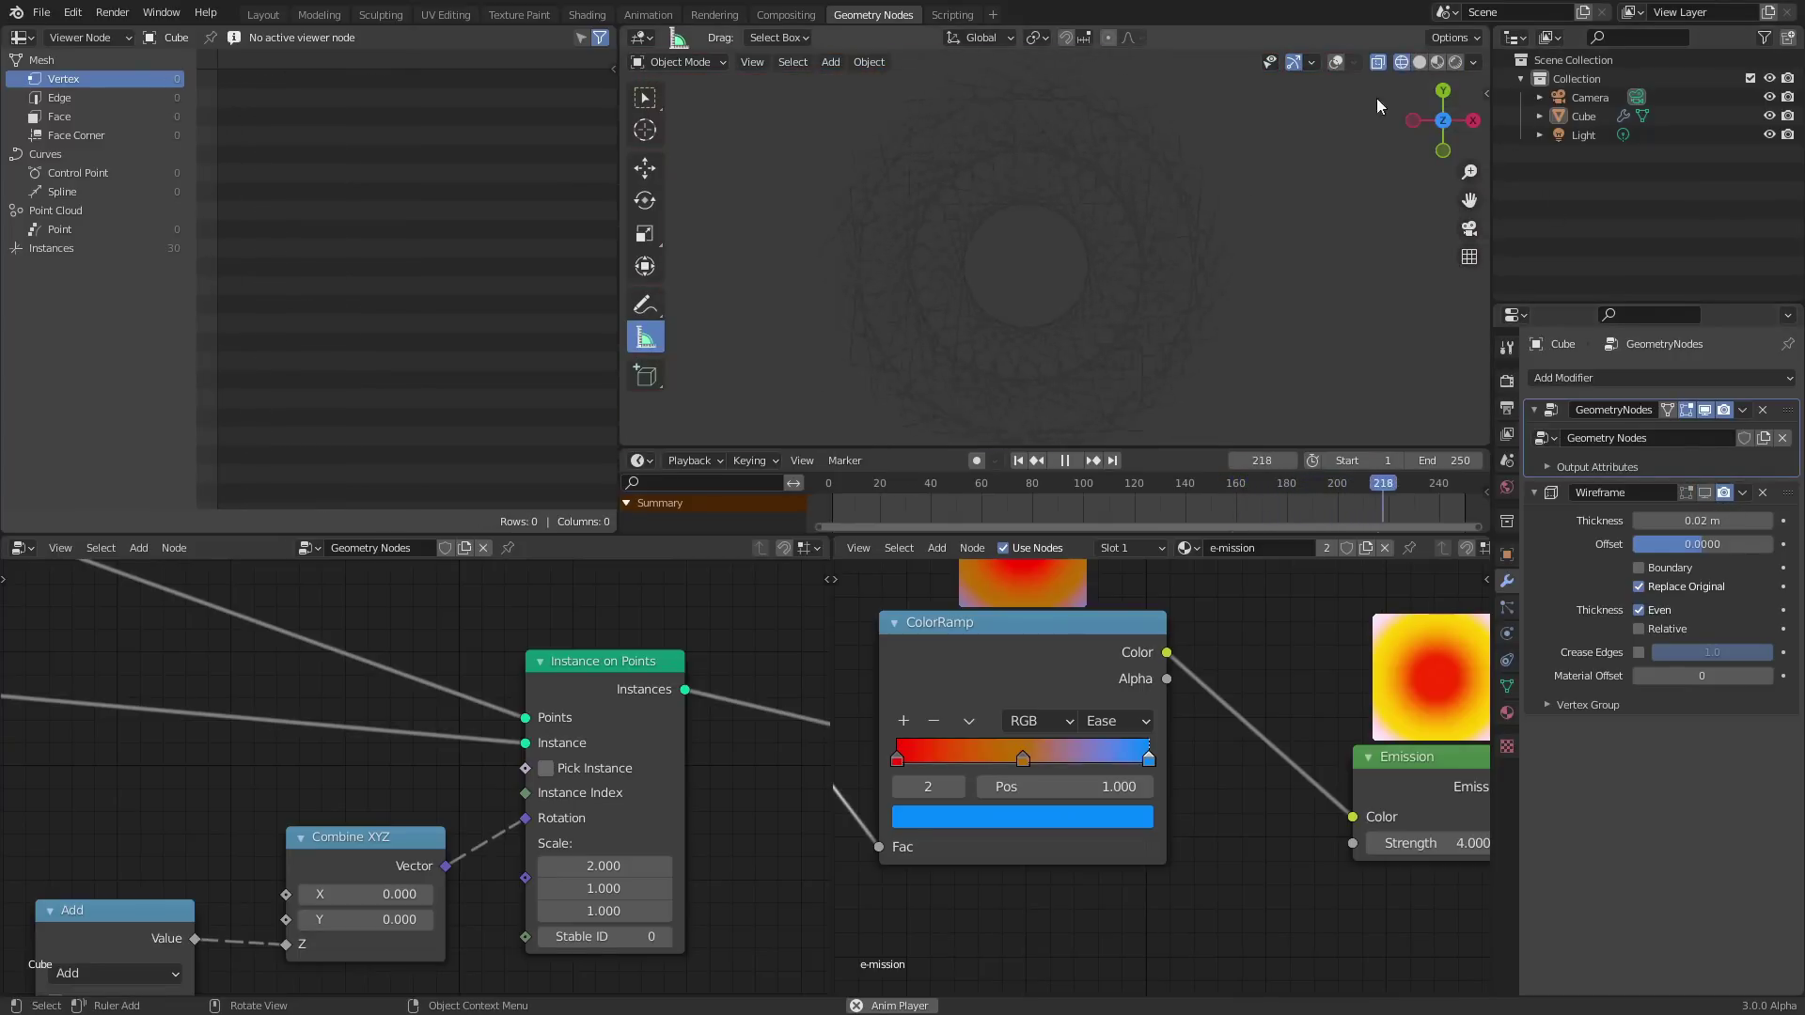
{"action": "left_click", "coordinate": [1419, 62]}
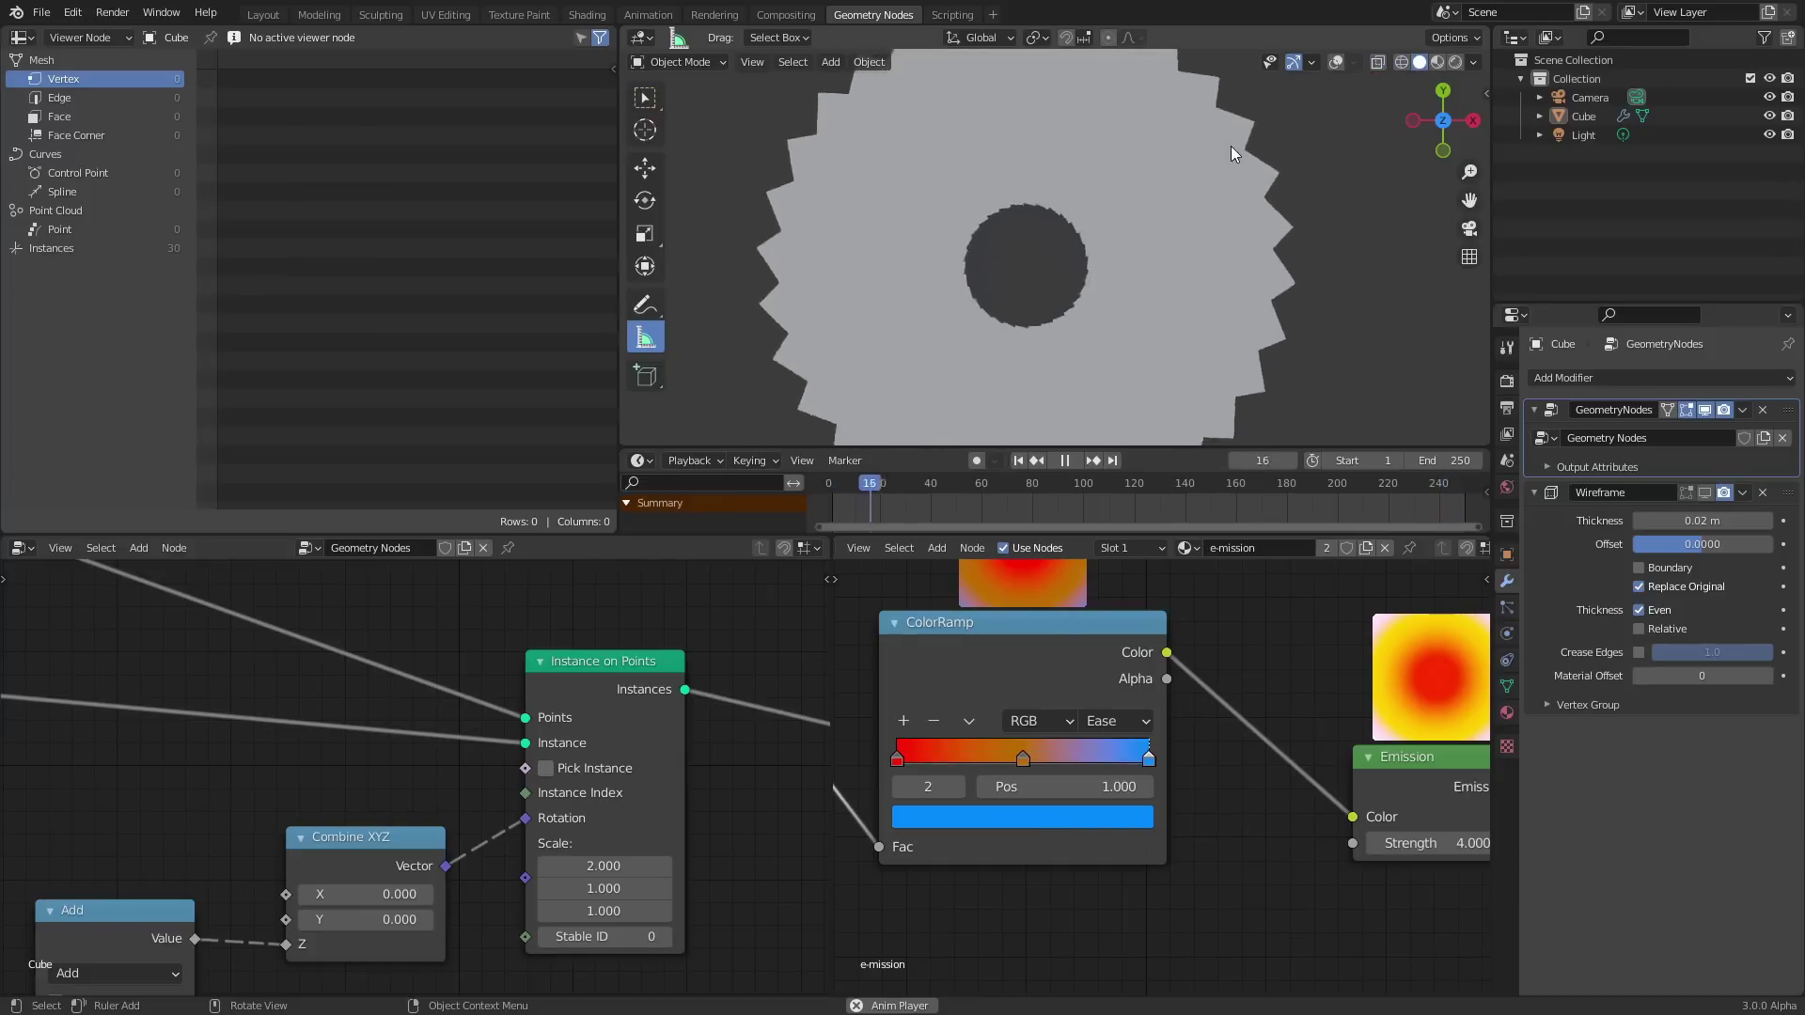
{"action": "left_click", "coordinate": [1456, 61]}
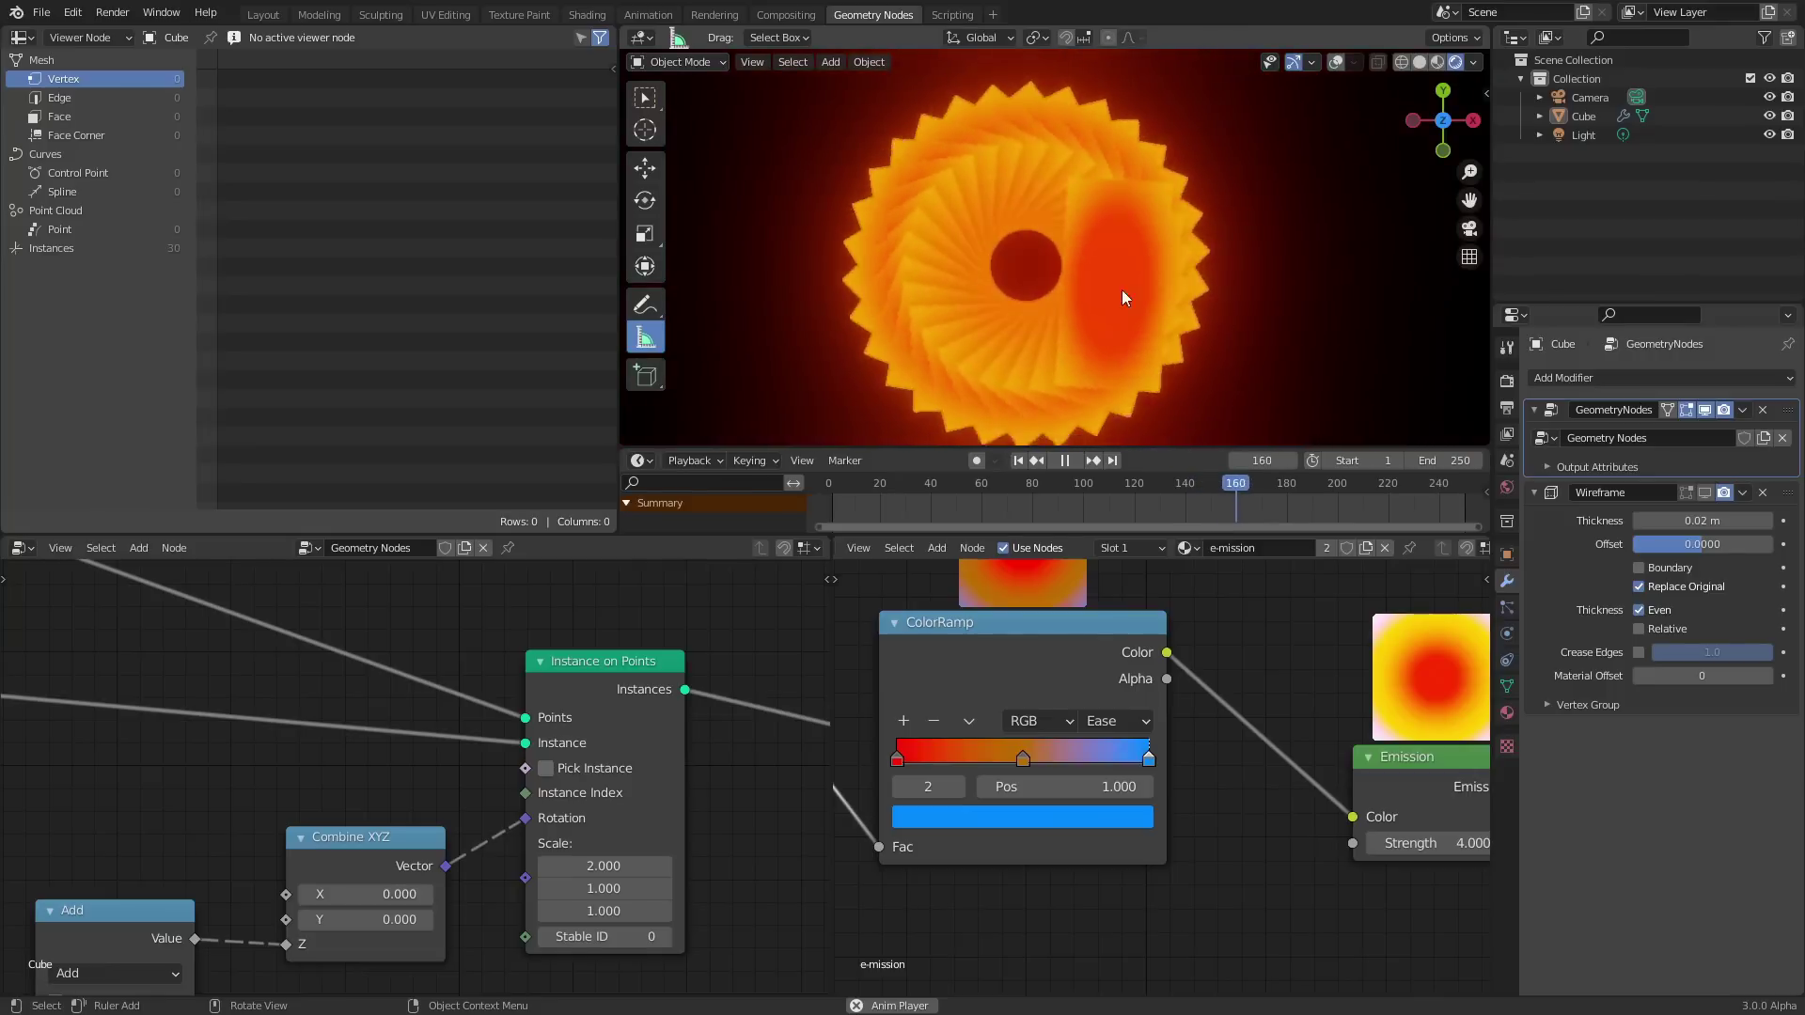
Try an X instance scale of 3, then re-enable the Wireframe modifier in the viewport.
{"action": "left_click", "coordinate": [564, 867]}
{"action": "type", "text": "3"}
{"action": "key", "text": "Return"}
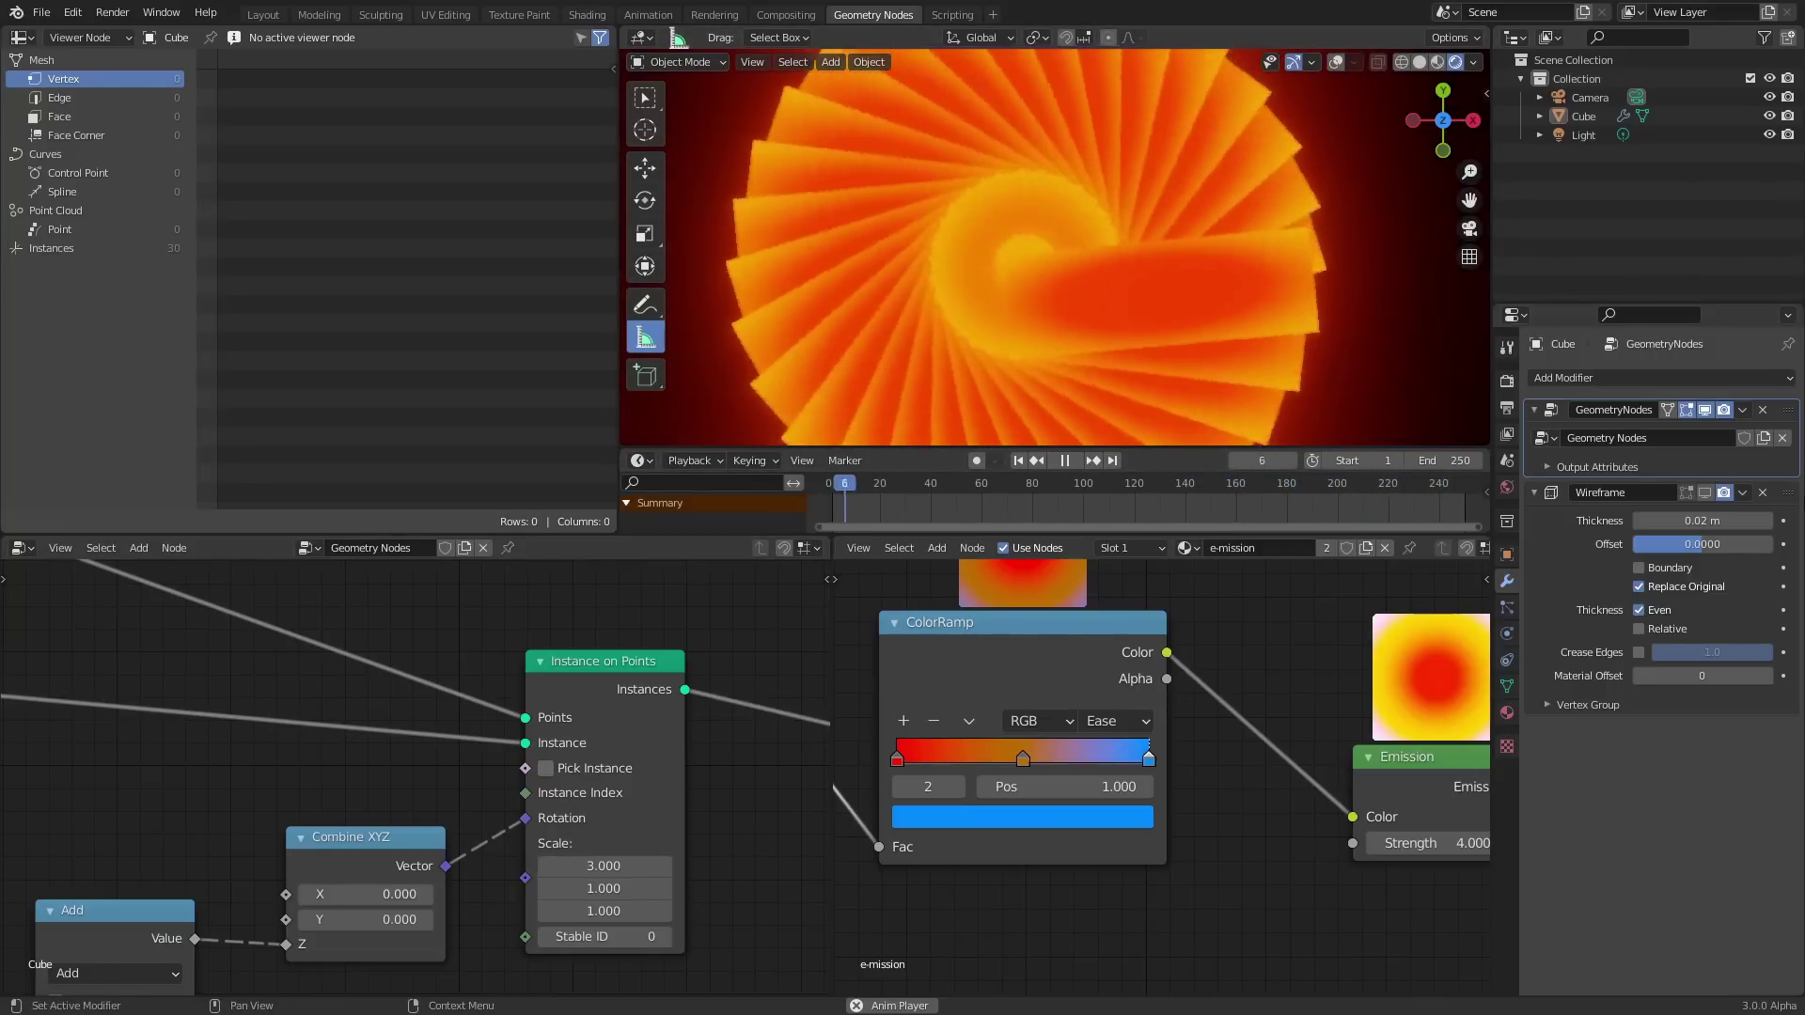
{"action": "left_click", "coordinate": [1704, 494]}
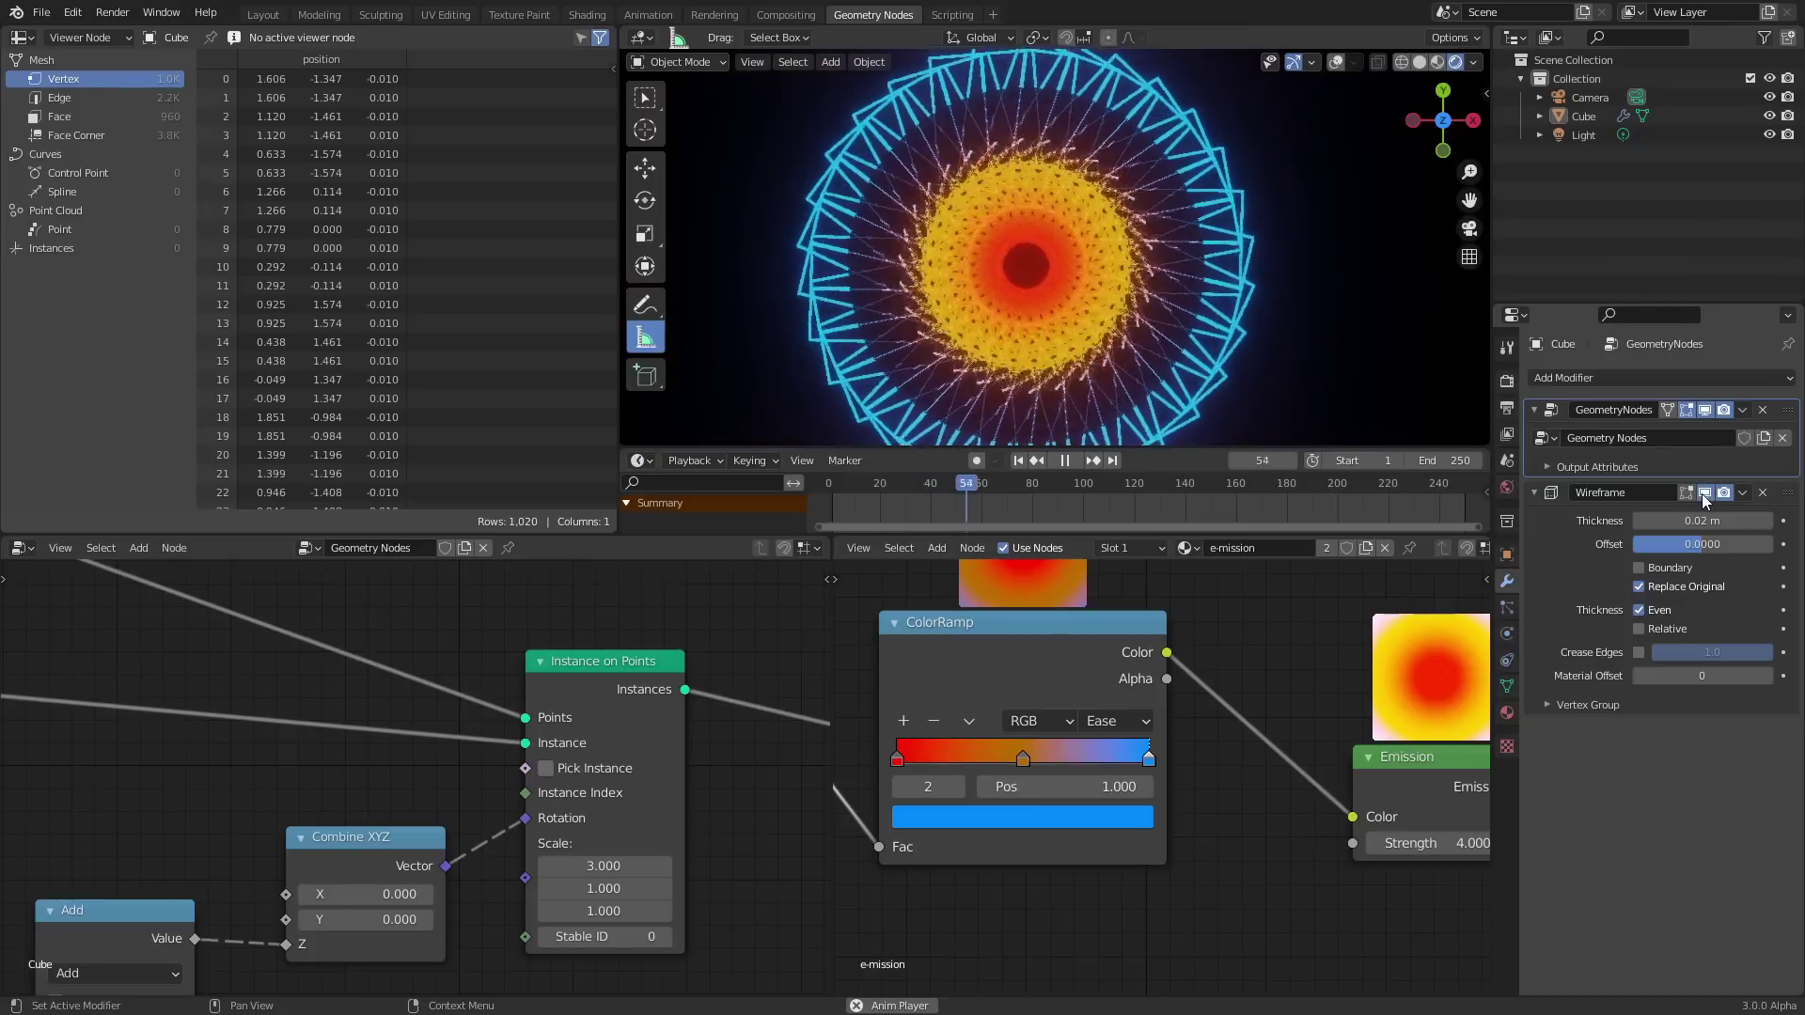
Reset instance scale to 1, 1, 1 after testing Y 2 and stretched Z, then orbit to a low side view.
{"action": "double_click", "coordinate": [584, 866]}
{"action": "type", "text": "1"}
{"action": "key", "text": "Return"}
{"action": "double_click", "coordinate": [608, 889]}
{"action": "type", "text": "2"}
{"action": "key", "text": "Return"}
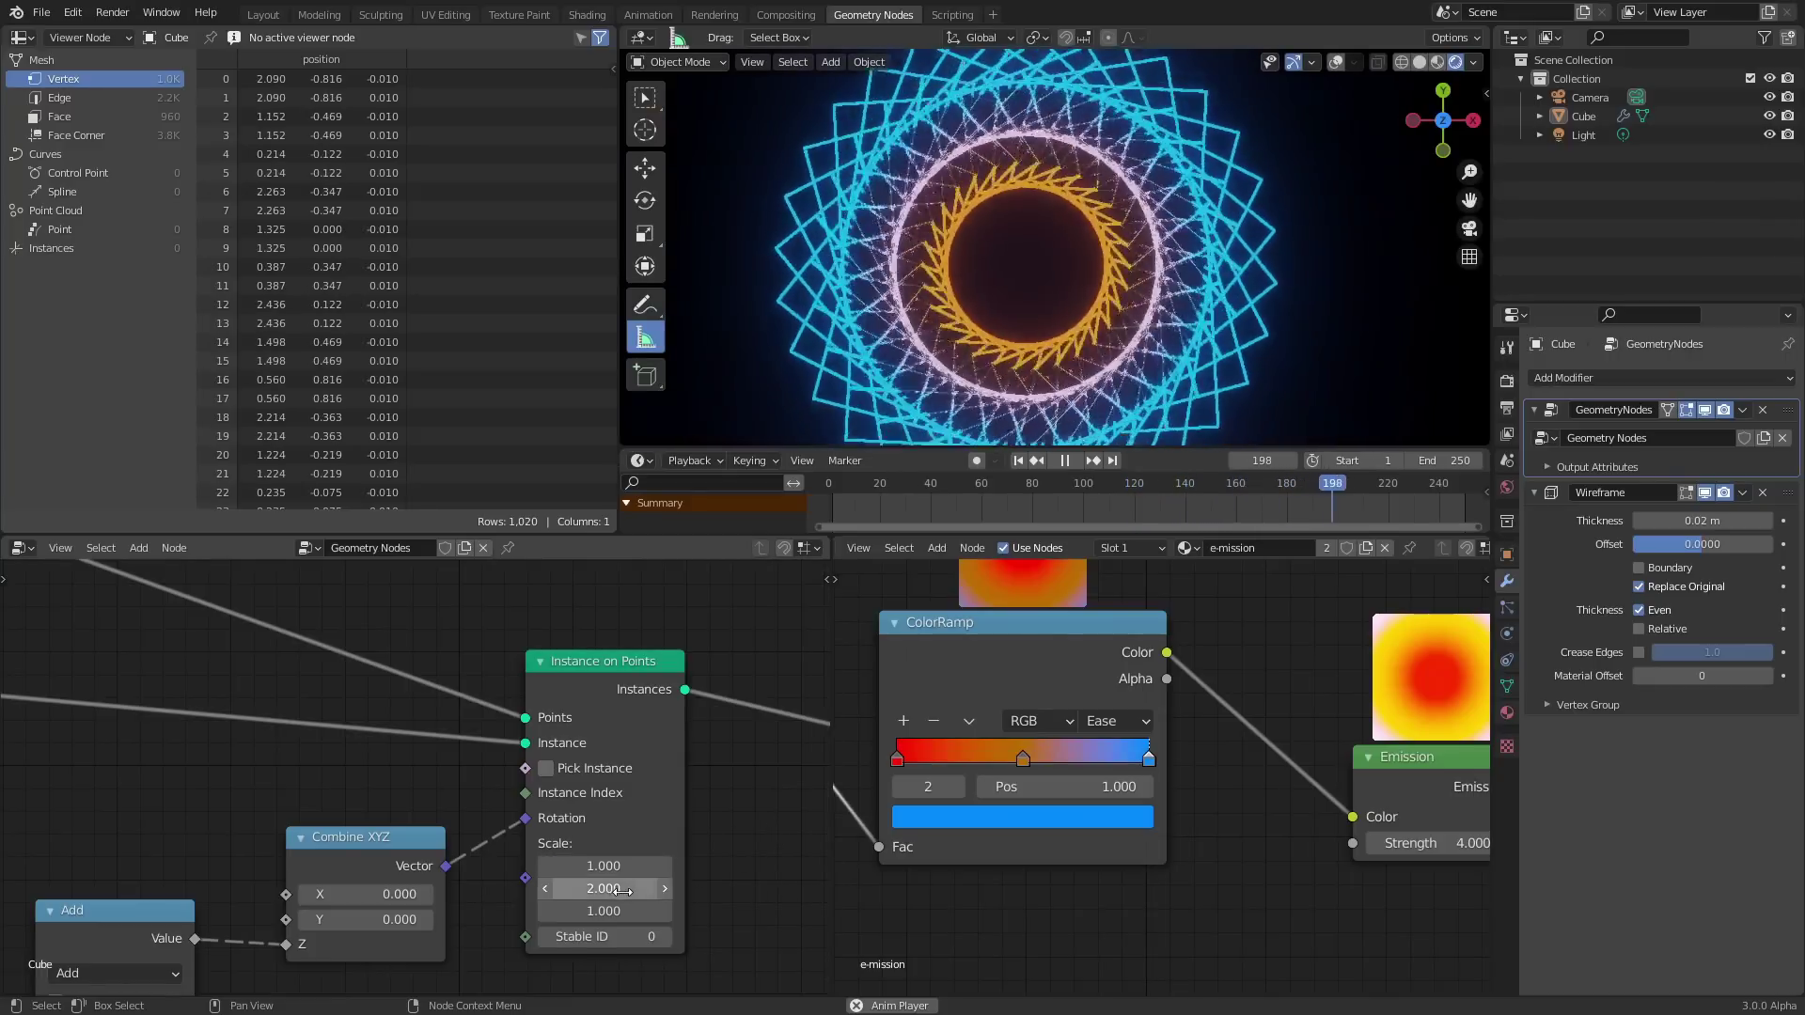
{"action": "key", "text": "ctrl+z"}
{"action": "left_click_drag", "start_coordinate": [616, 912], "coordinate": [668, 911], "text": "ctrl"}
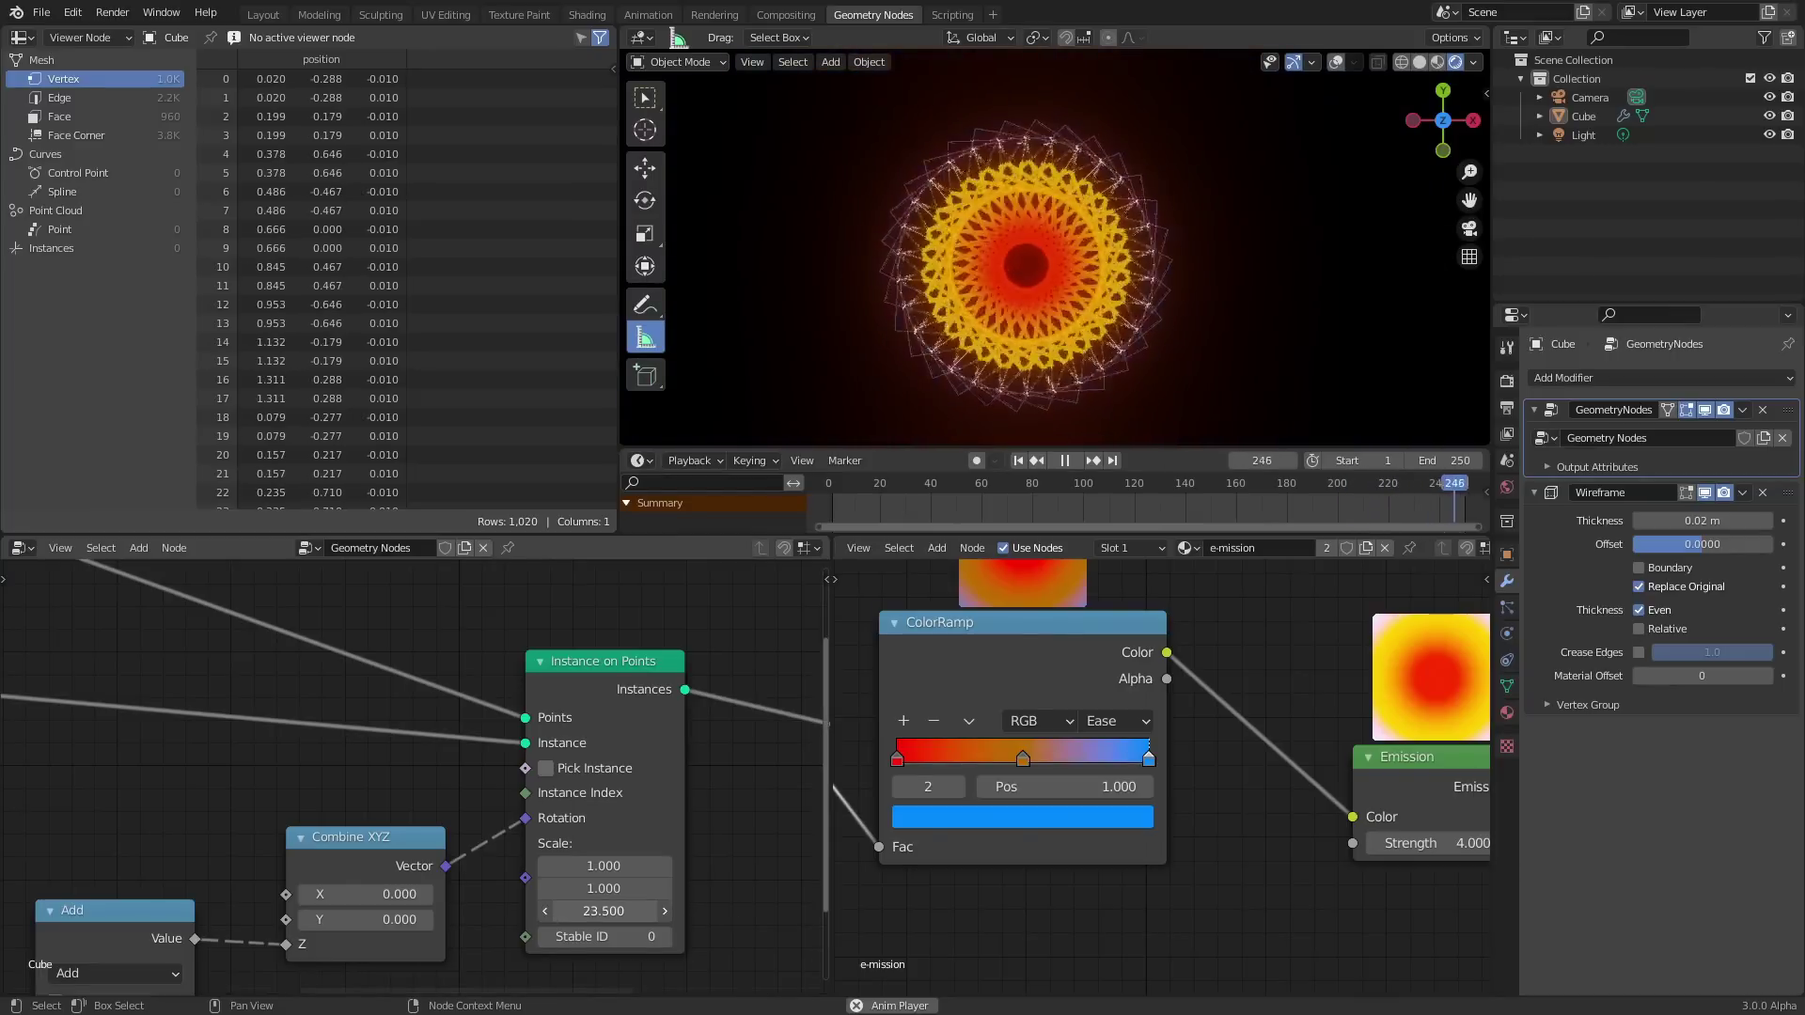
{"action": "double_click", "coordinate": [615, 912]}
{"action": "type", "text": "1"}
{"action": "key", "text": "Return"}
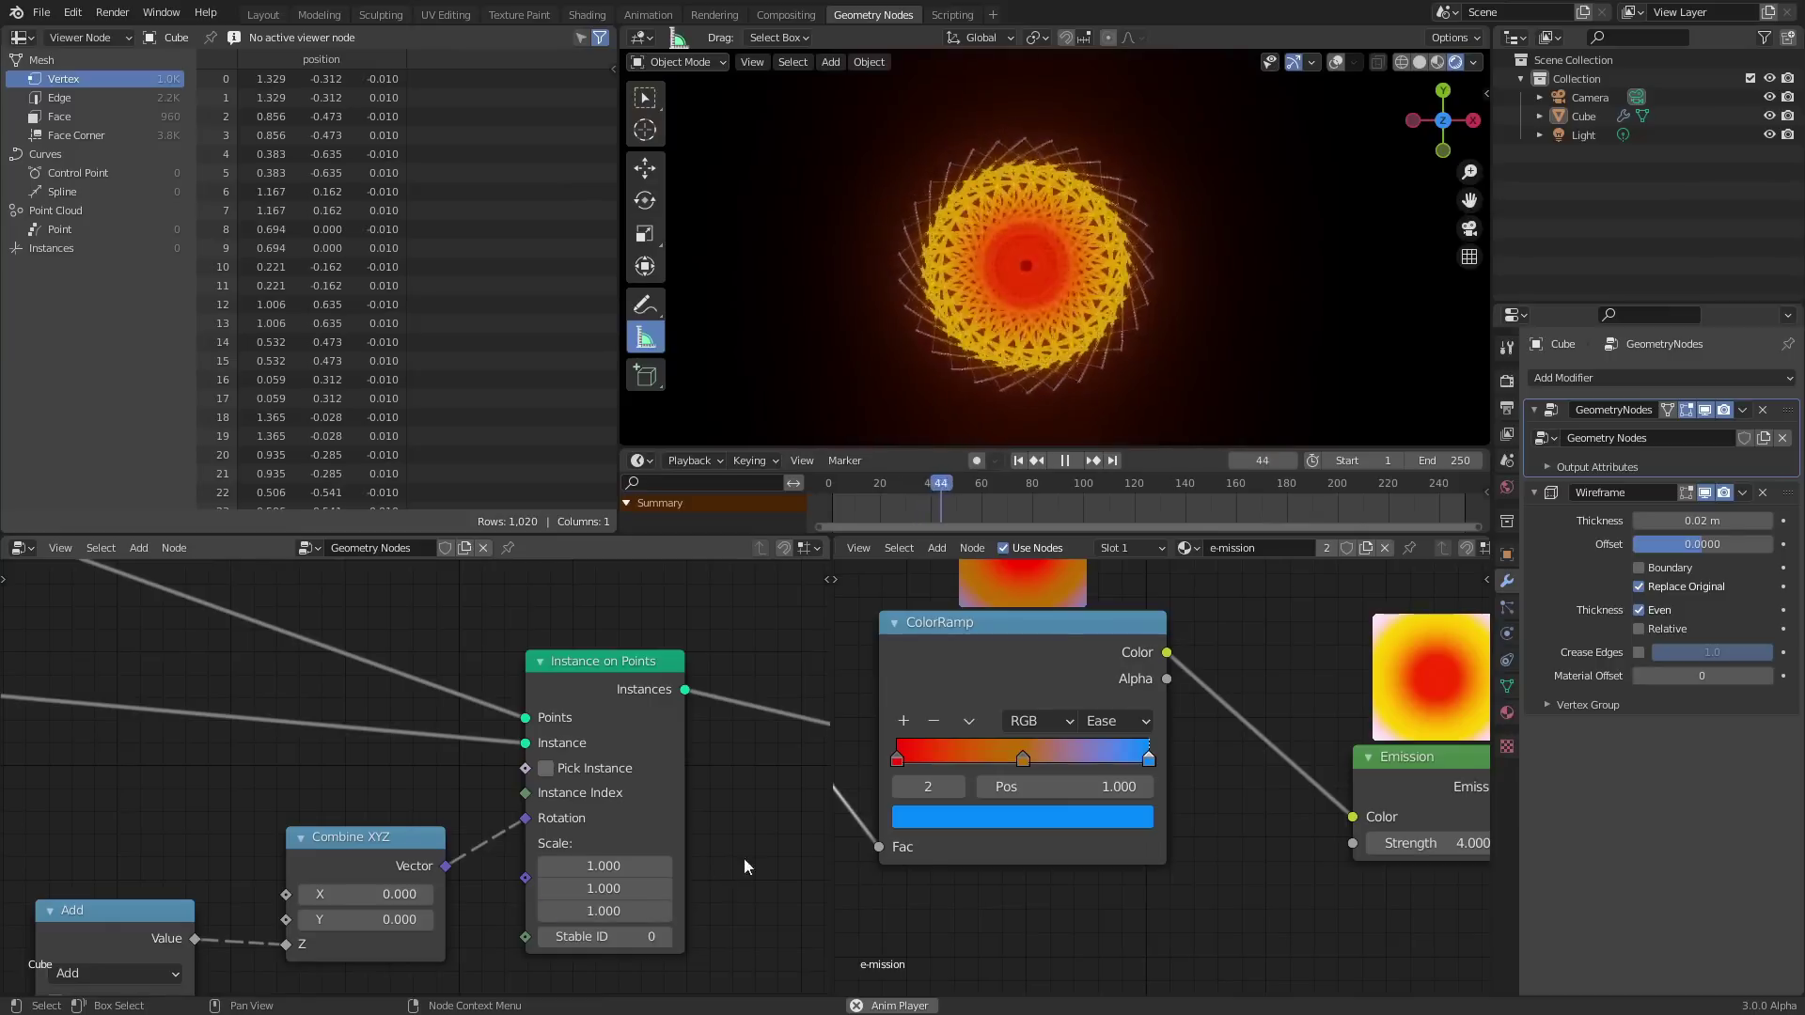
{"action": "middle_click_drag", "start_coordinate": [968, 309], "coordinate": [1030, 115]}
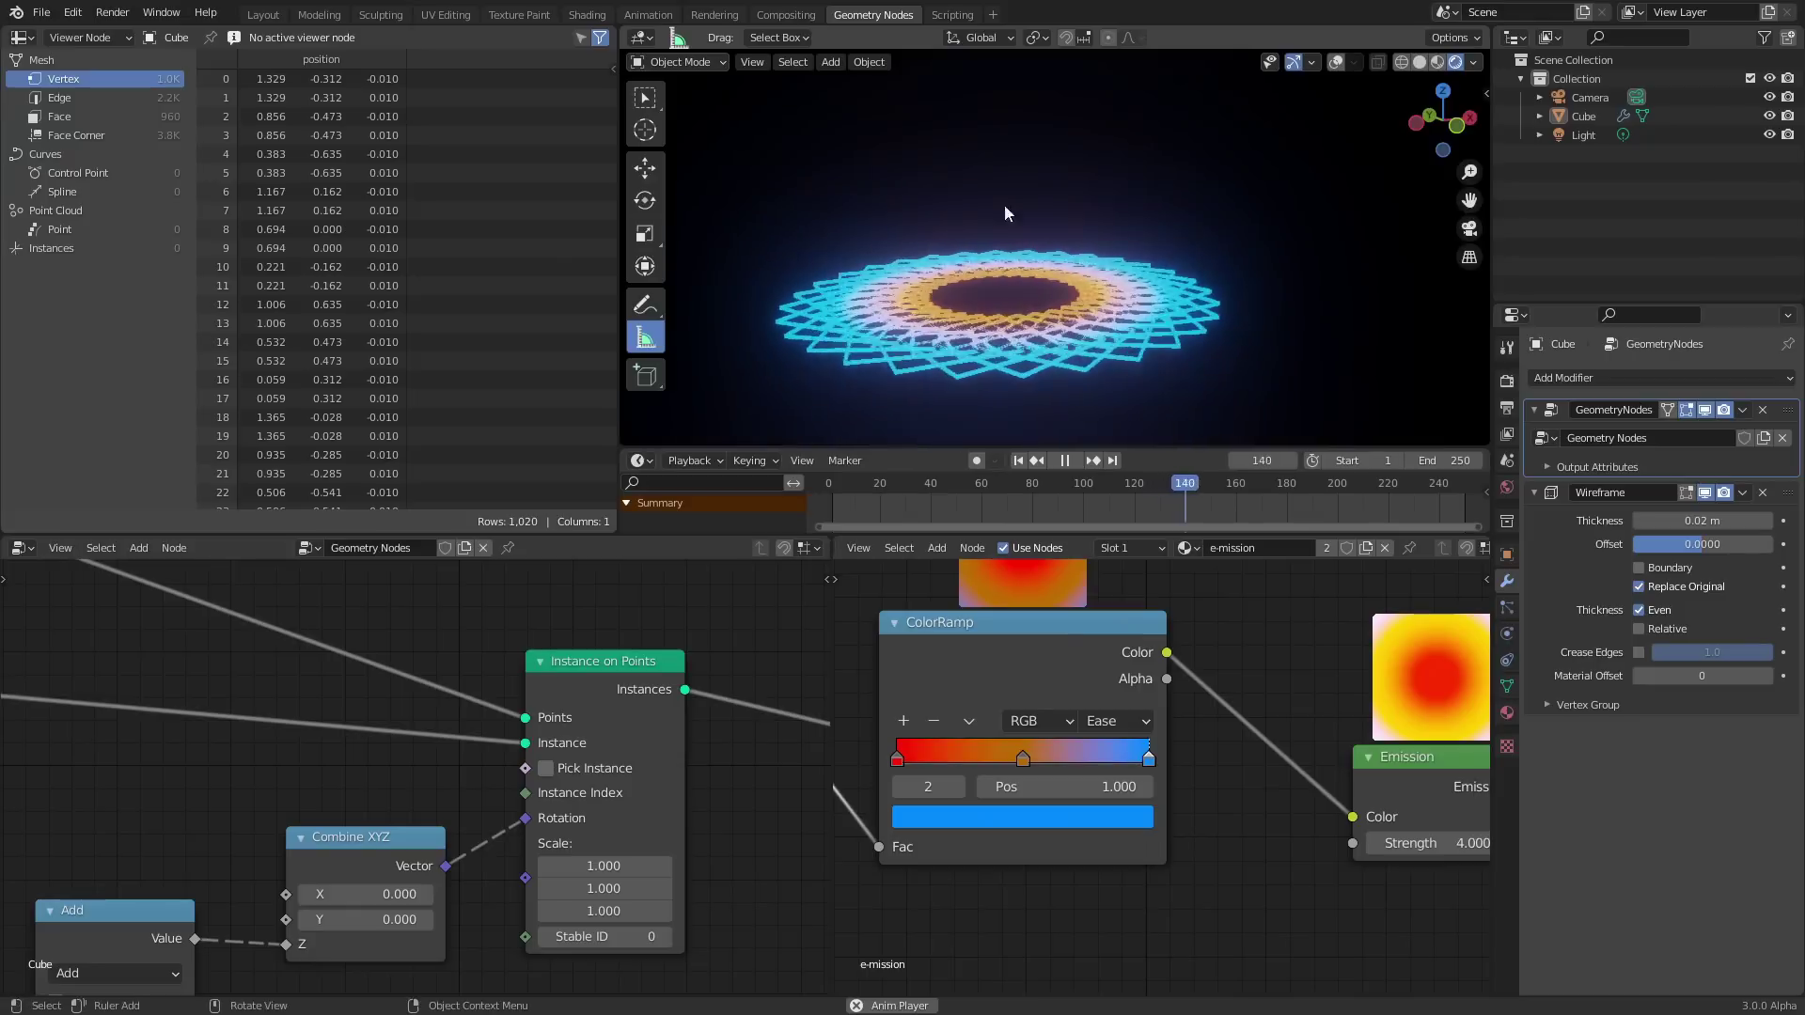
In top view, set instance rotation to X 1.96 and Y 1.13, play, and save availableonpatreon.blend.
{"action": "scroll", "coordinate": [447, 835], "scroll_direction": "down", "scroll_amount": 3}
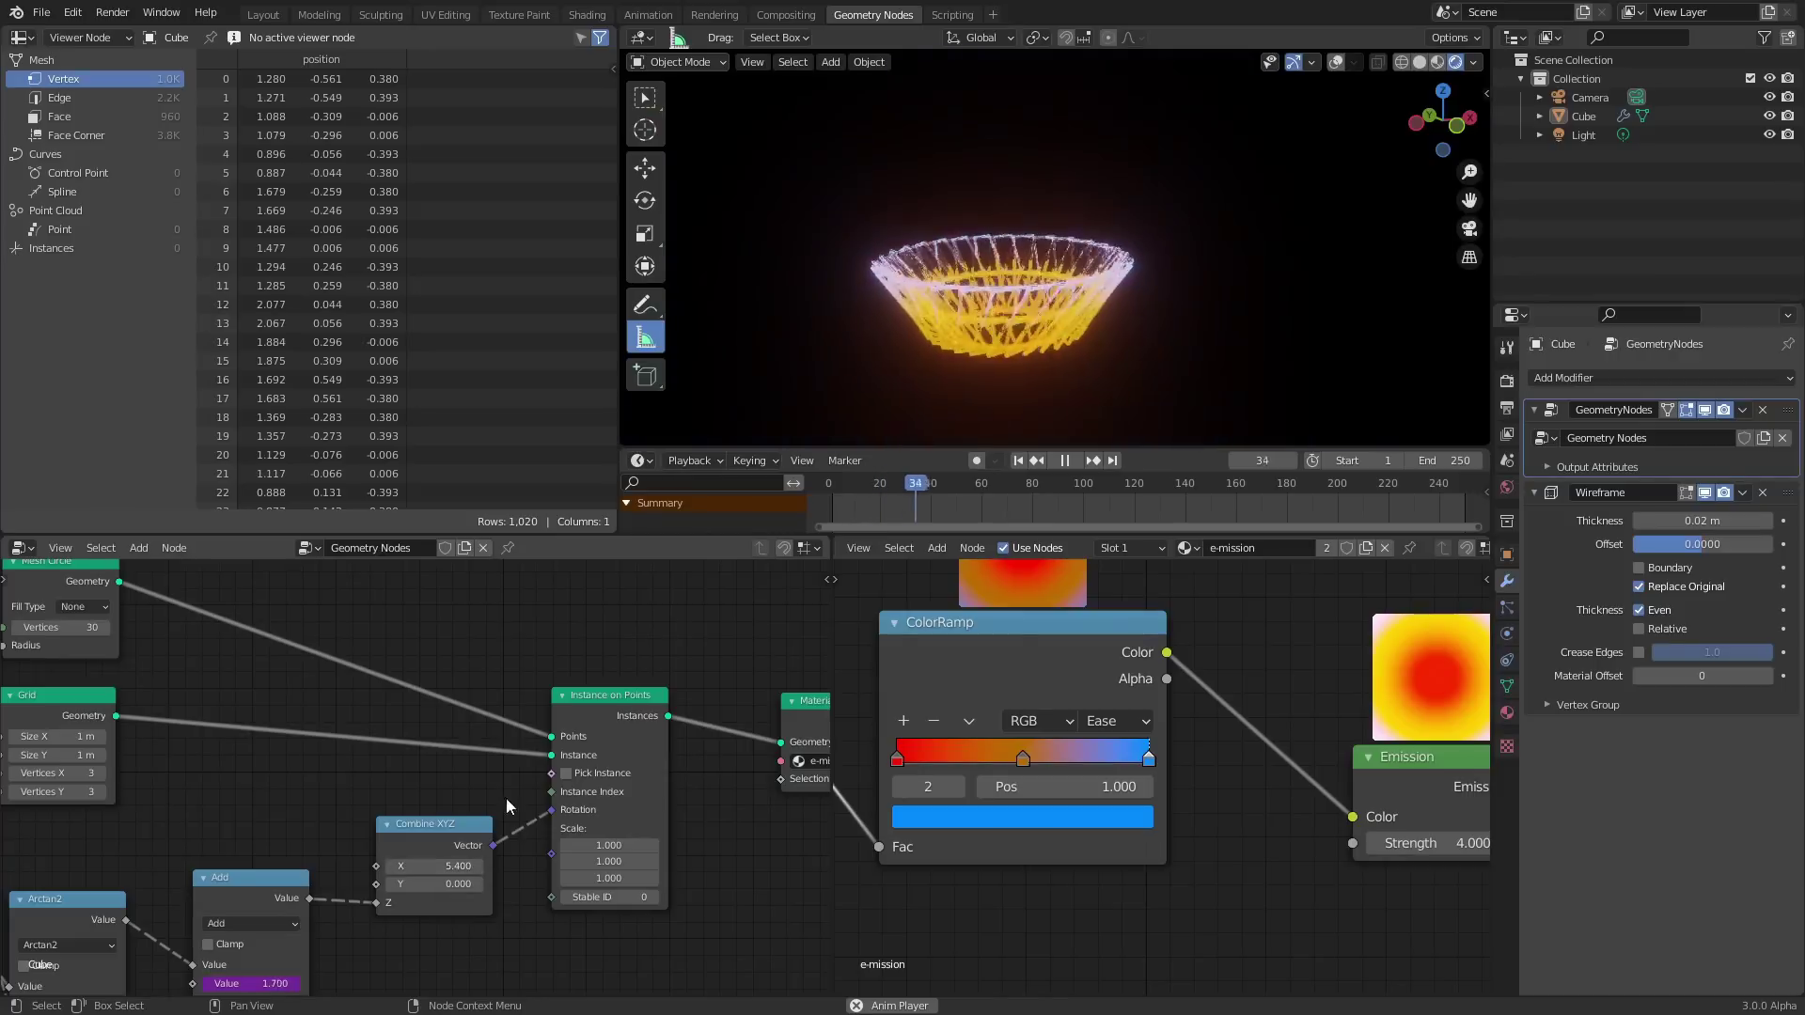
{"action": "left_click", "coordinate": [1443, 91]}
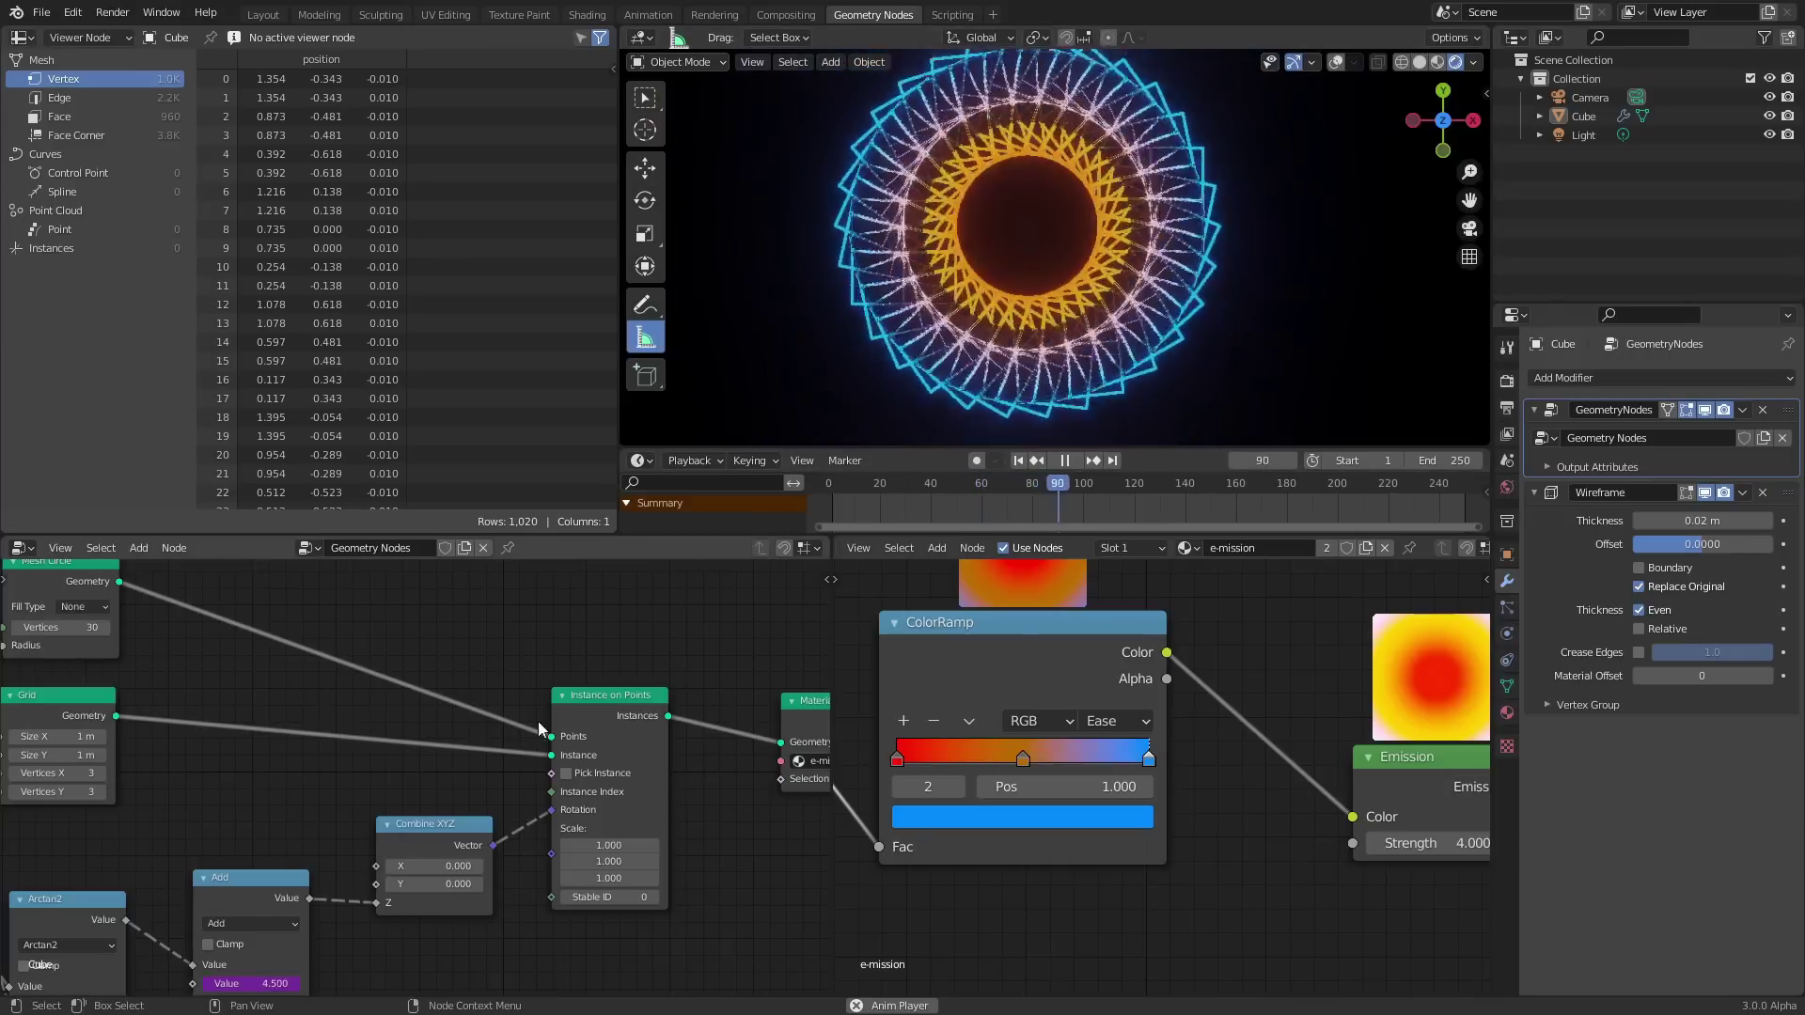
{"action": "key", "text": "space"}
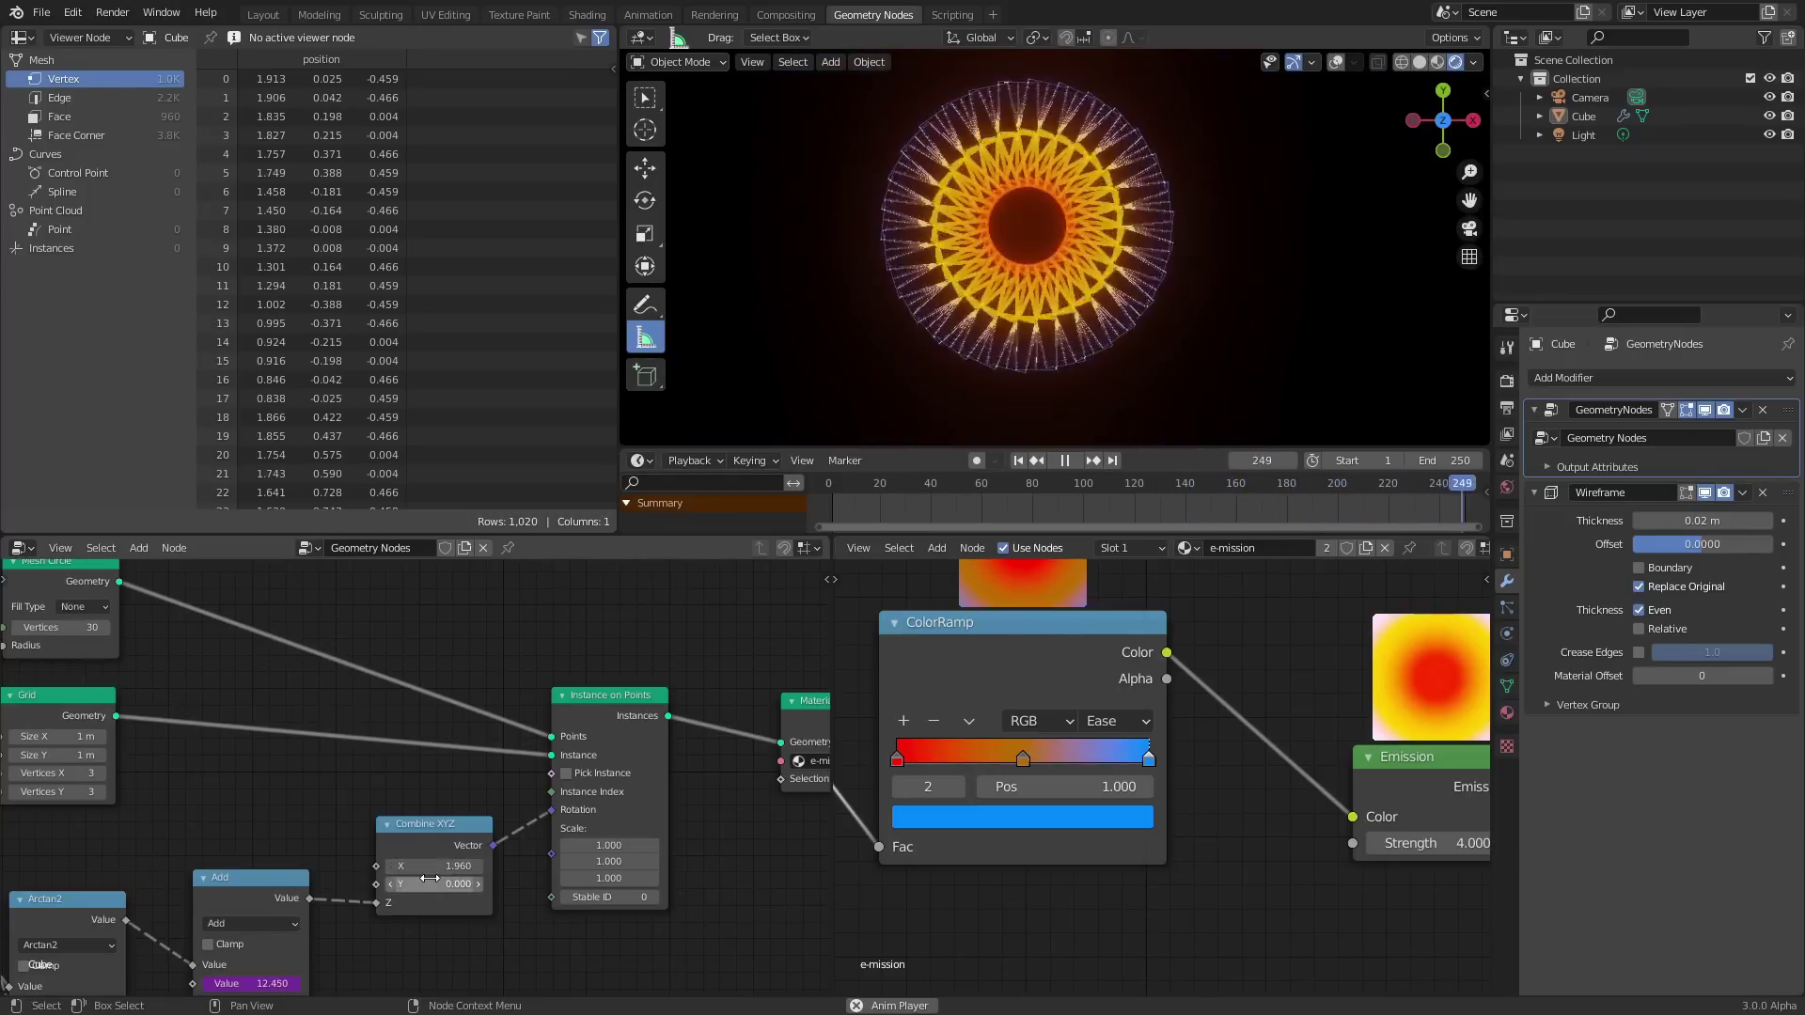
{"action": "left_click_drag", "start_coordinate": [445, 885], "coordinate": [551, 885]}
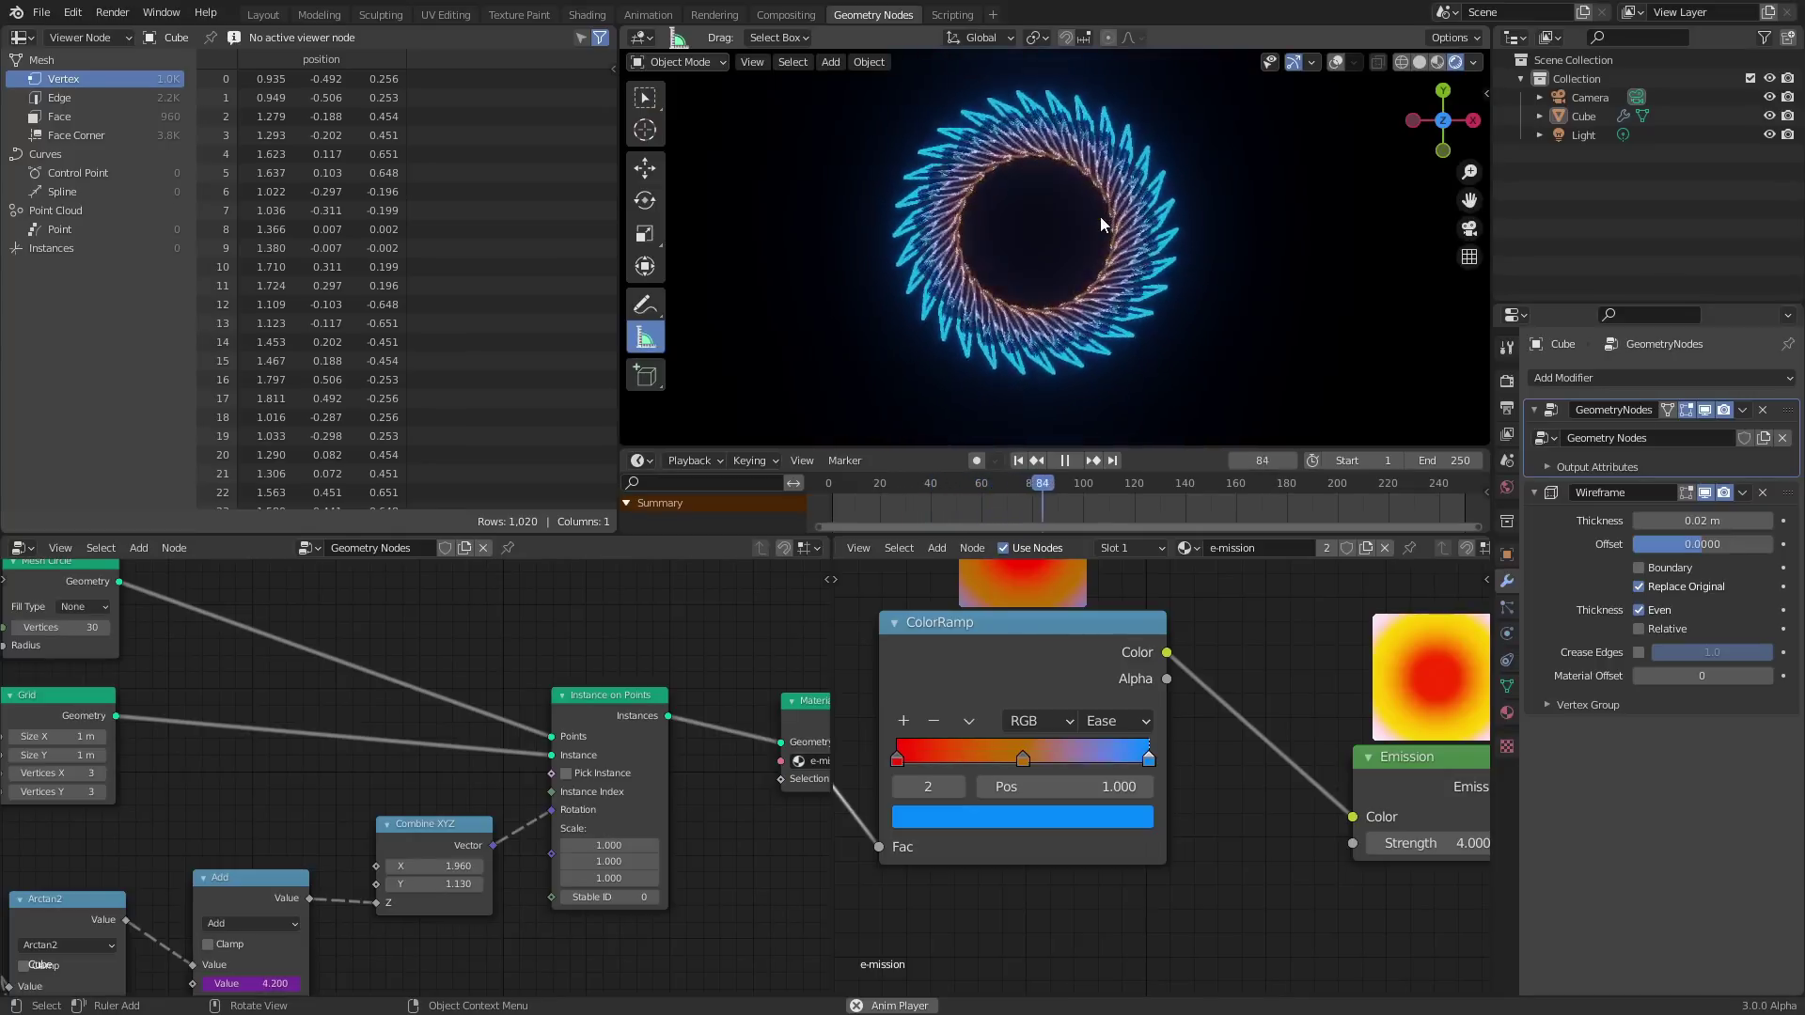
{"action": "key", "text": "ctrl+s"}
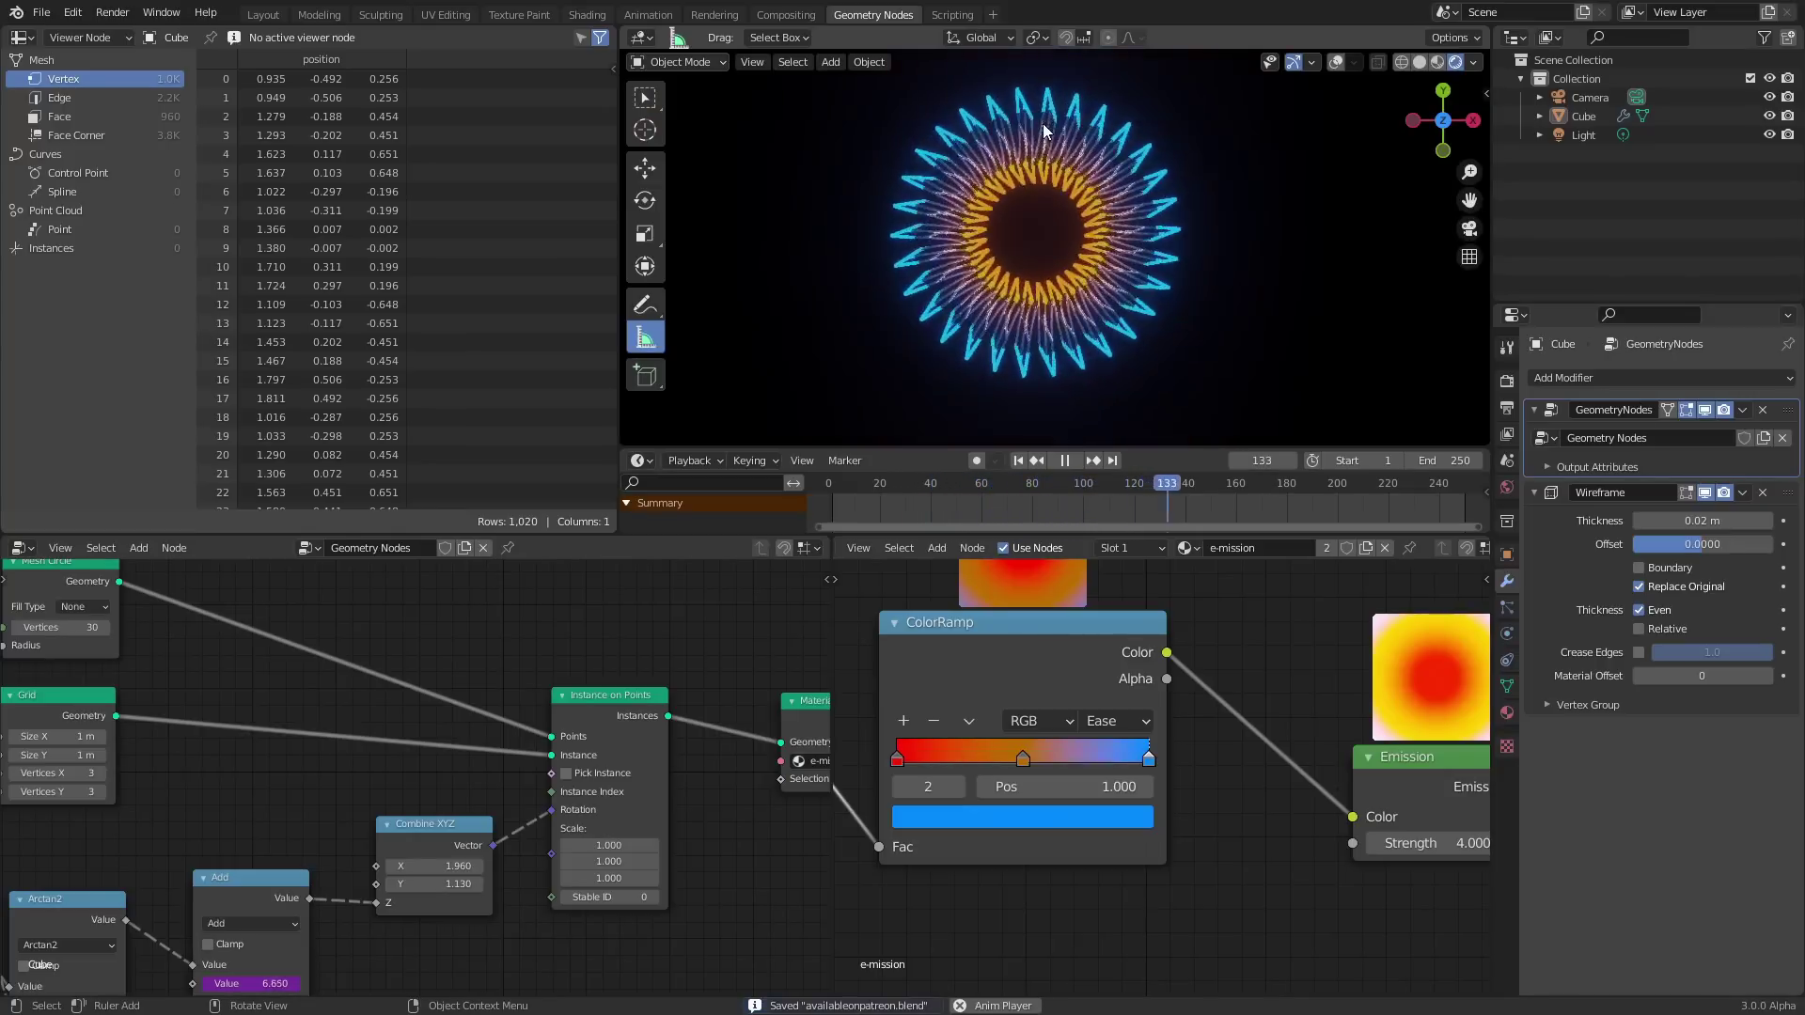